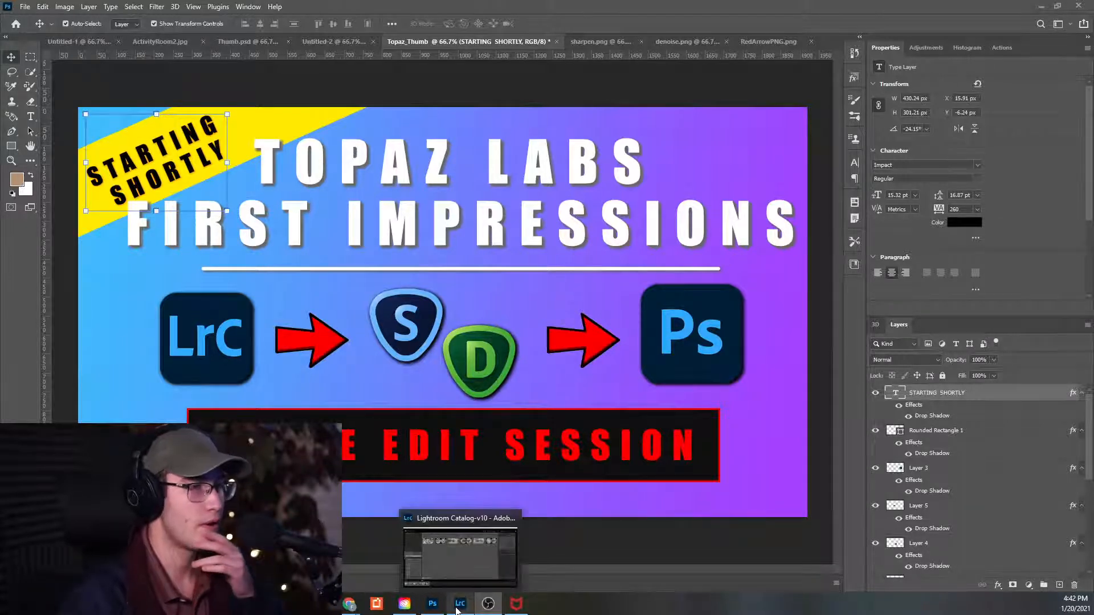
Switch to Lightroom Classic, start a photo import from the O'Briens Funeral Home RAW Panos folder on drive E, and uncheck all photos.
{"action": "left_click", "coordinate": [457, 609]}
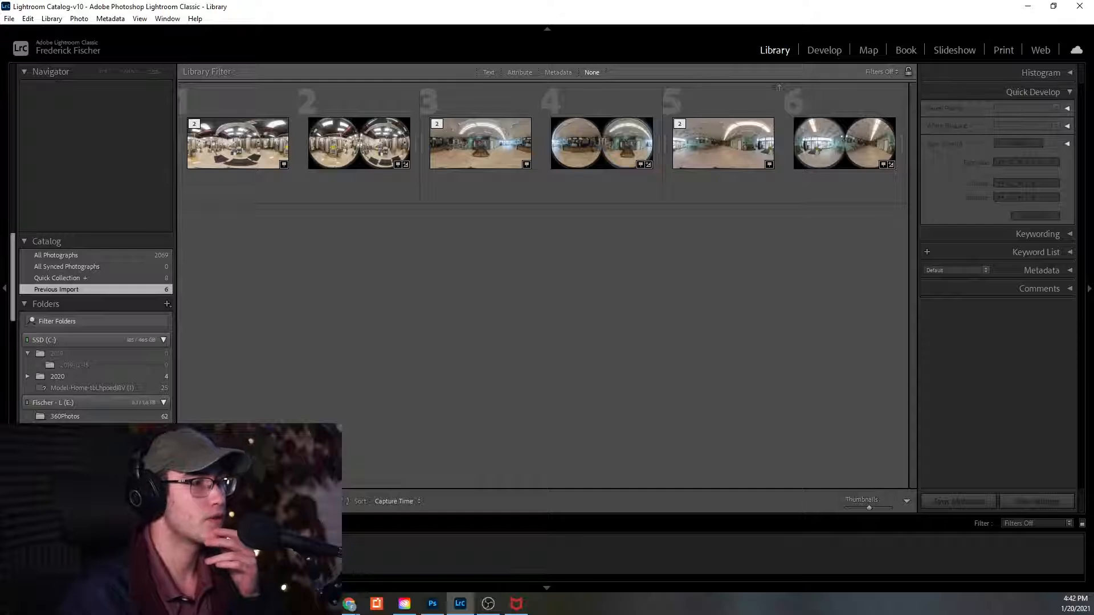
{"action": "key", "text": "ctrl+shift+i"}
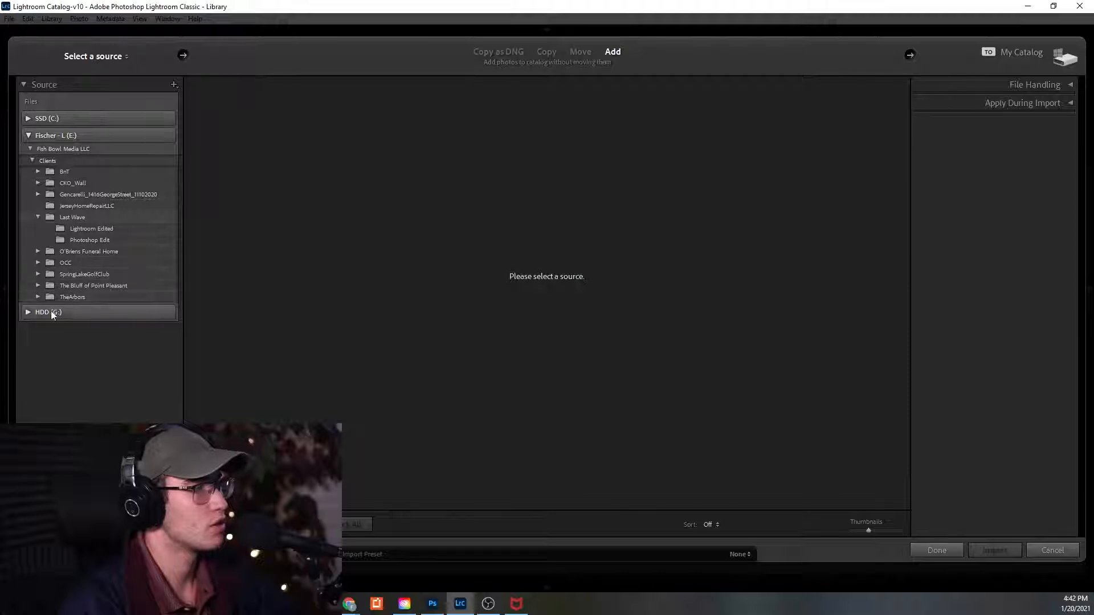
{"action": "left_click", "coordinate": [38, 251]}
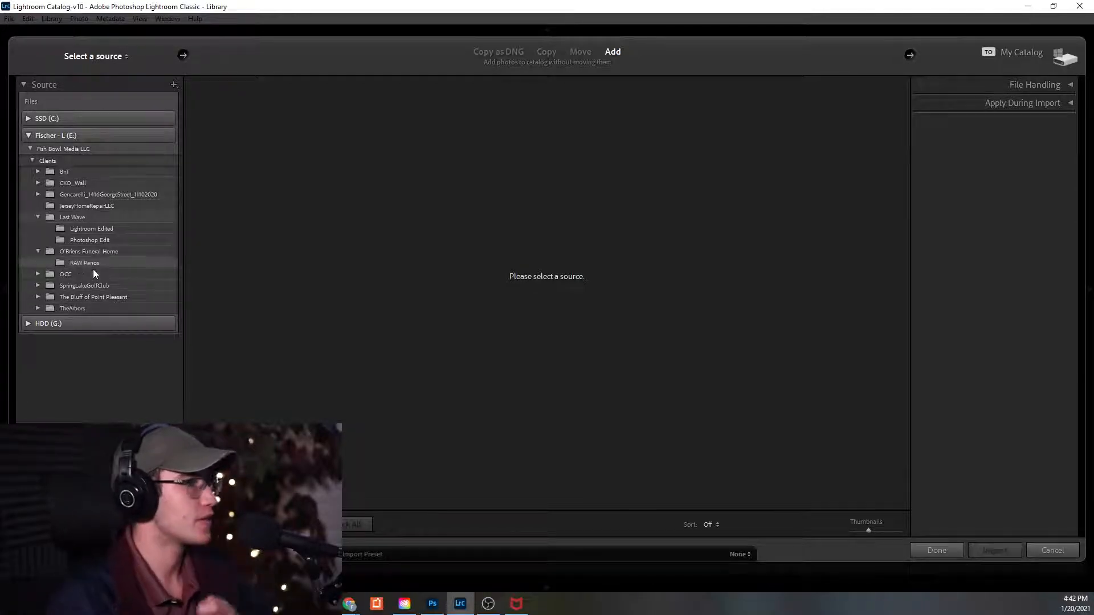
{"action": "left_click", "coordinate": [68, 264]}
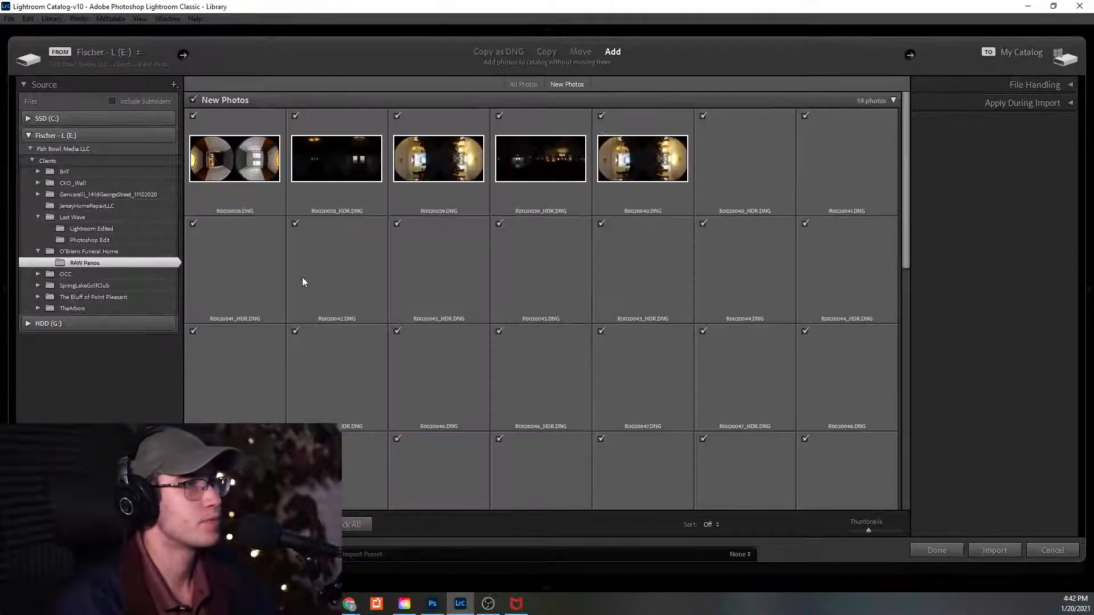
{"action": "left_click", "coordinate": [357, 524]}
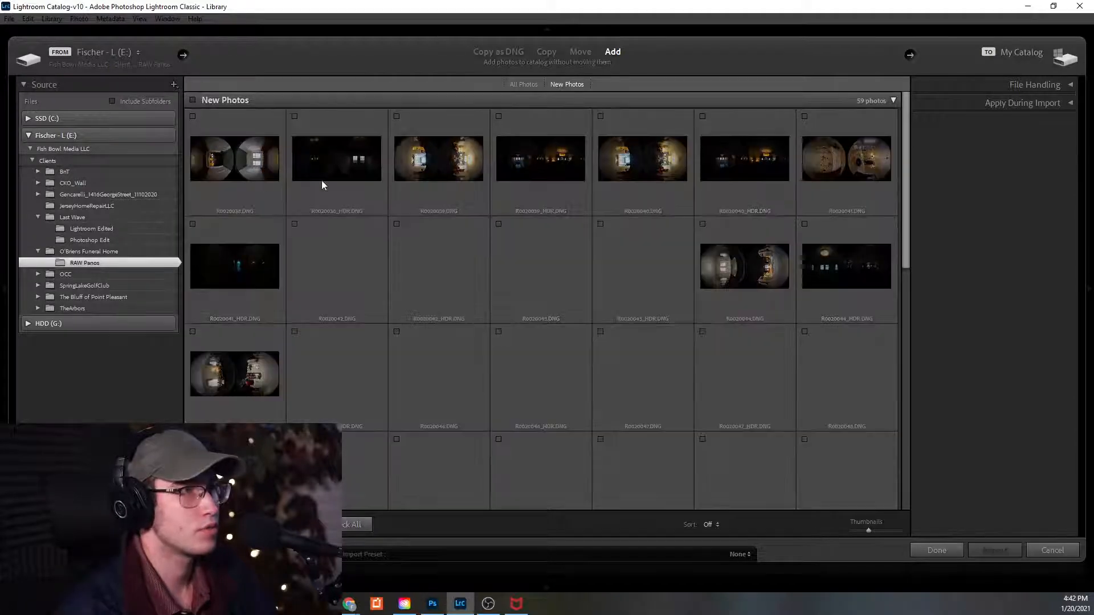
Mark the HDR panoramas R0020038_HDR.DNG through R0020044_HDR.DNG for import, leaving out the non-HDR versions.
{"action": "left_click", "coordinate": [294, 117]}
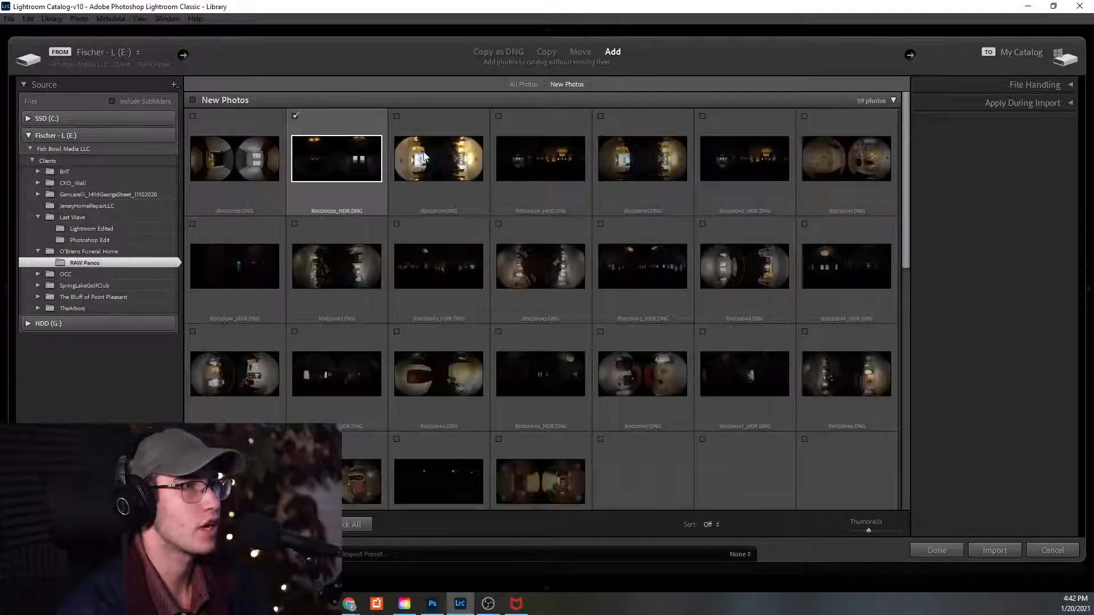
{"action": "left_click", "coordinate": [499, 117]}
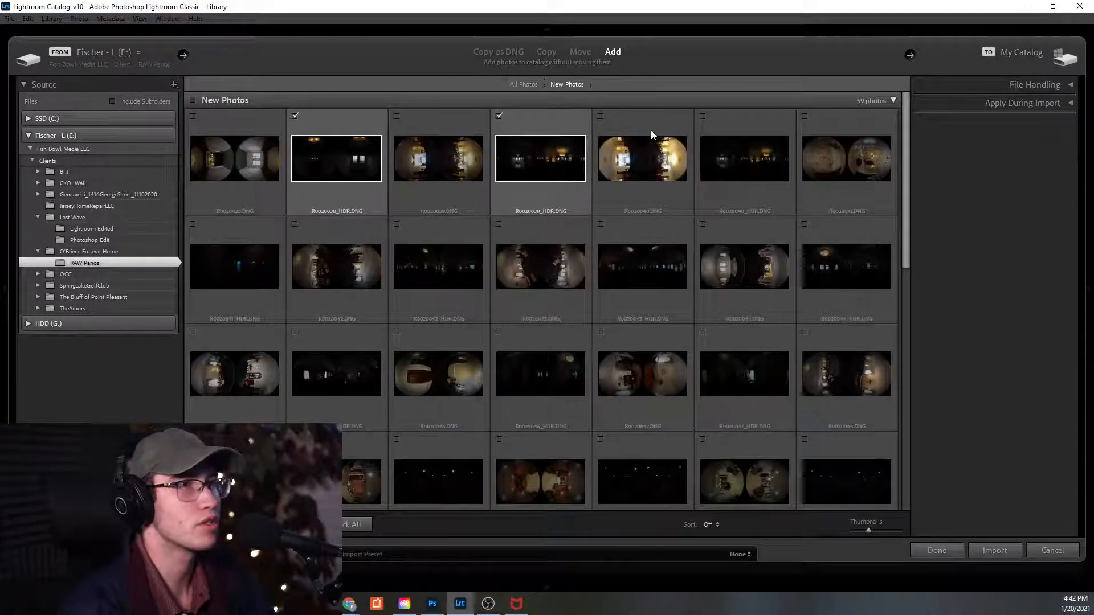
{"action": "left_click", "coordinate": [703, 116]}
{"action": "left_click", "coordinate": [193, 224]}
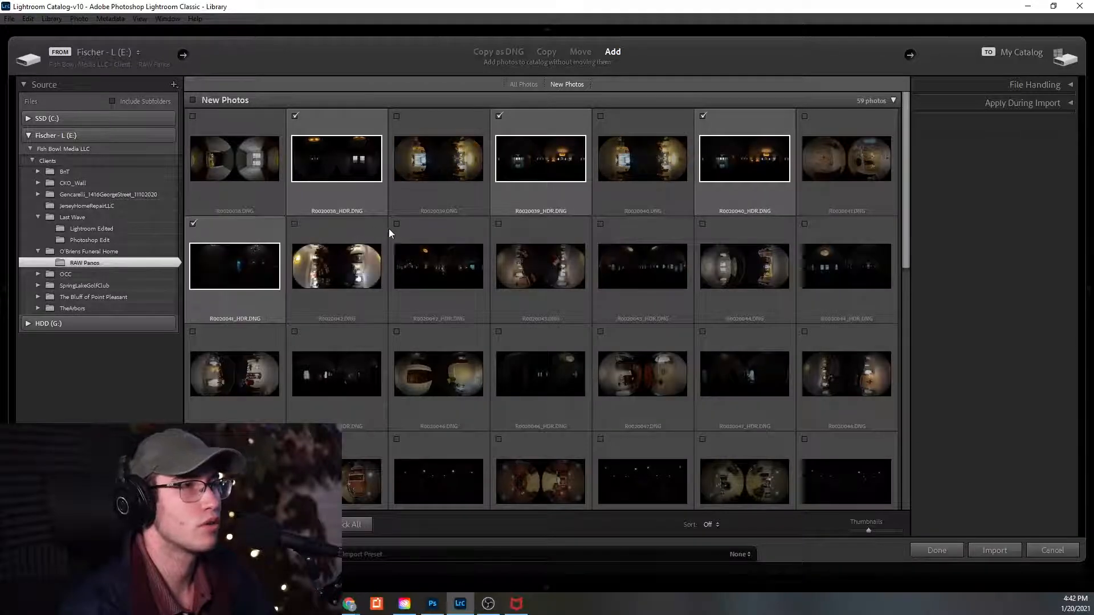
{"action": "left_click", "coordinate": [397, 224]}
{"action": "left_click", "coordinate": [601, 224]}
{"action": "left_click", "coordinate": [804, 224]}
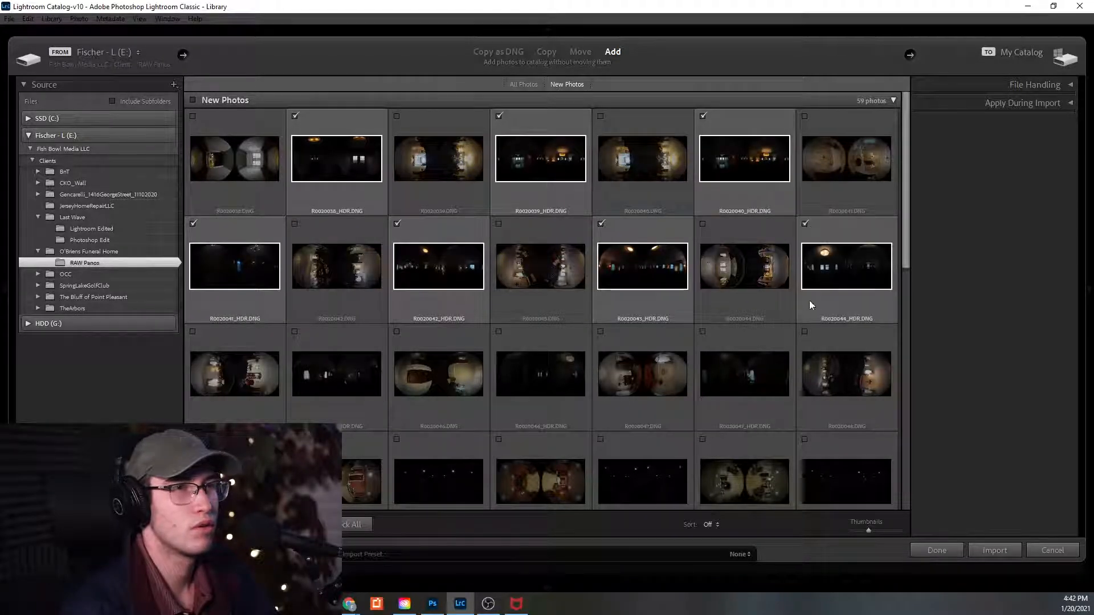
Mark the HDR panoramas R0020045_HDR.DNG through R0020051_HDR.DNG for import.
{"action": "left_click", "coordinate": [703, 331]}
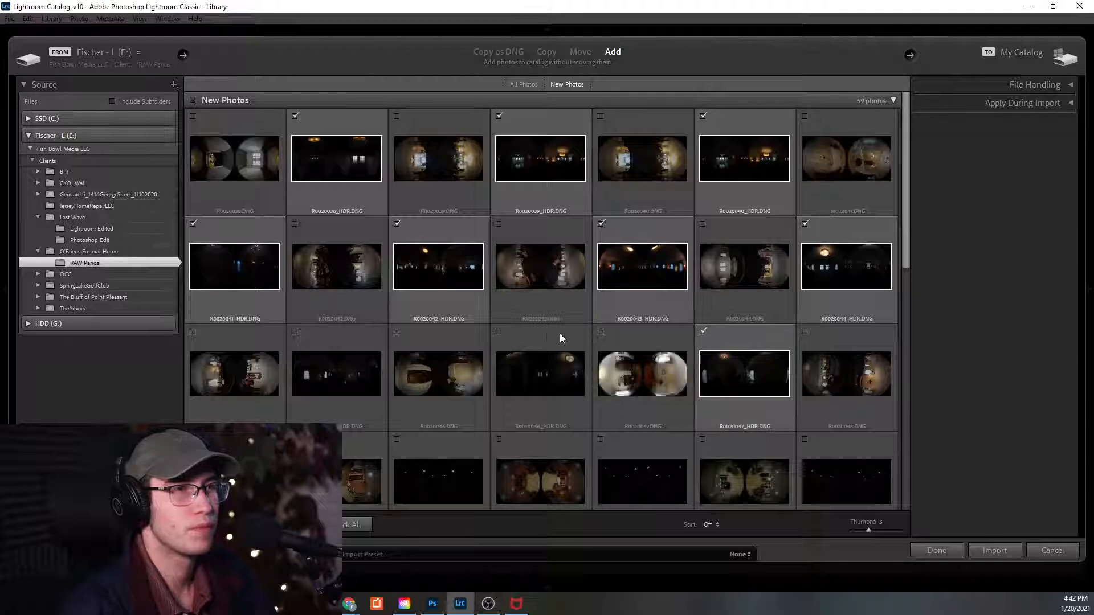
{"action": "left_click", "coordinate": [499, 331]}
{"action": "left_click", "coordinate": [295, 331]}
{"action": "scroll", "coordinate": [311, 313], "scroll_direction": "down", "scroll_amount": 4}
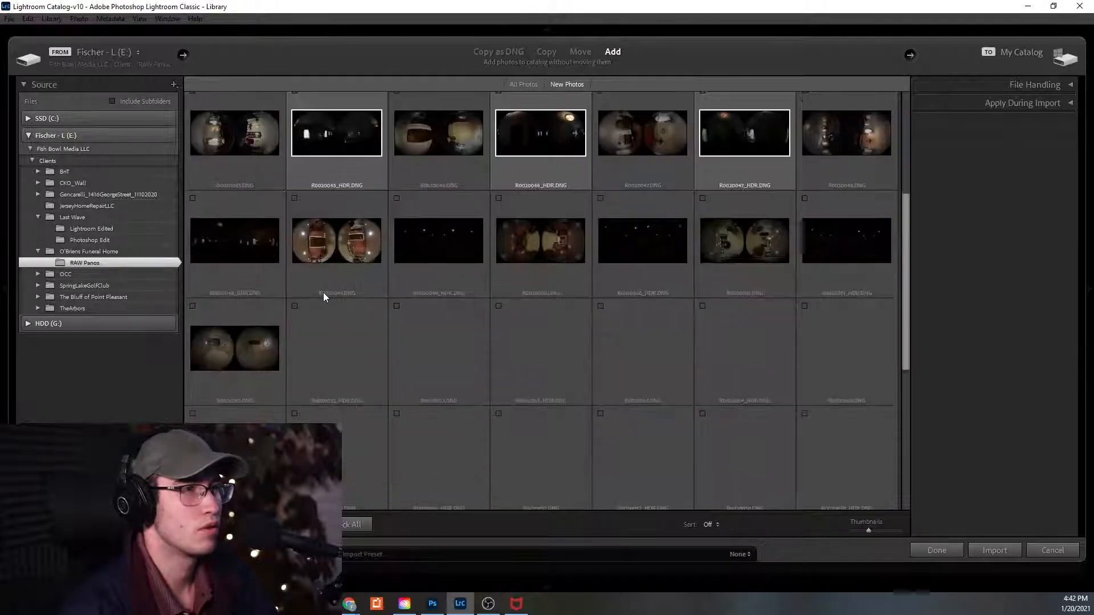
{"action": "left_click", "coordinate": [194, 199]}
{"action": "left_click", "coordinate": [398, 198]}
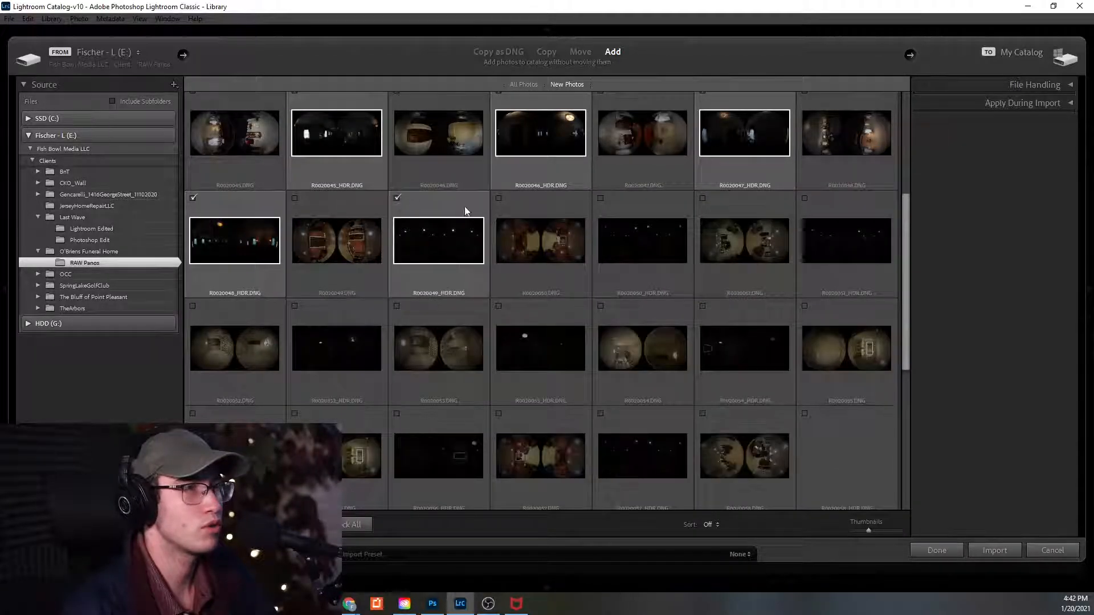
{"action": "left_click", "coordinate": [601, 197]}
{"action": "left_click", "coordinate": [804, 198]}
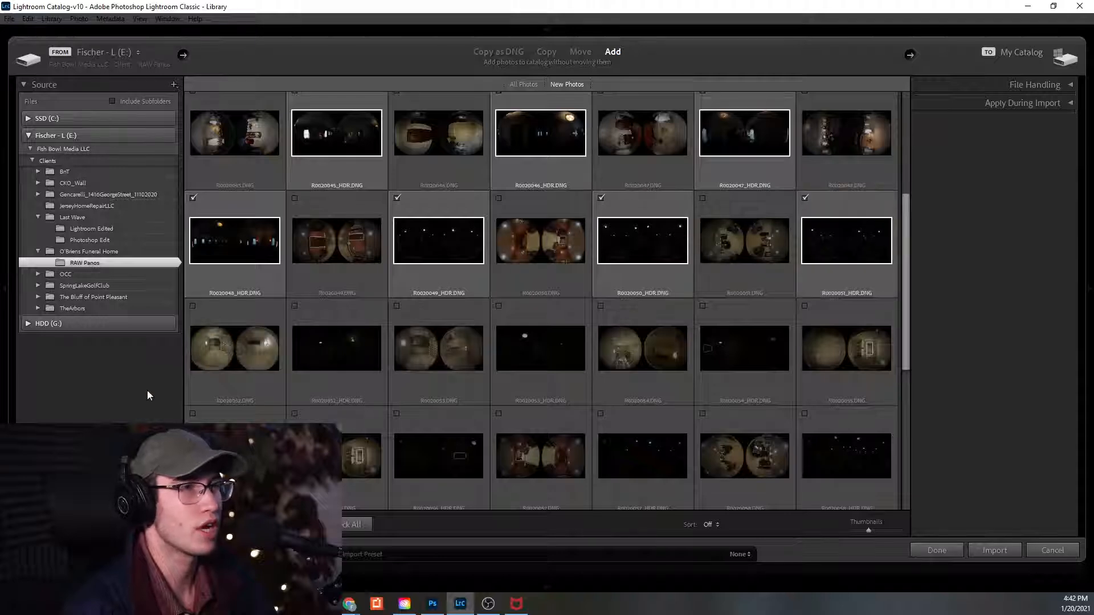
Mark the HDR panoramas R0020052_HDR.DNG through R0020058_HDR.DNG for import.
{"action": "left_click", "coordinate": [296, 306]}
{"action": "left_click", "coordinate": [499, 306]}
{"action": "left_click", "coordinate": [702, 306]}
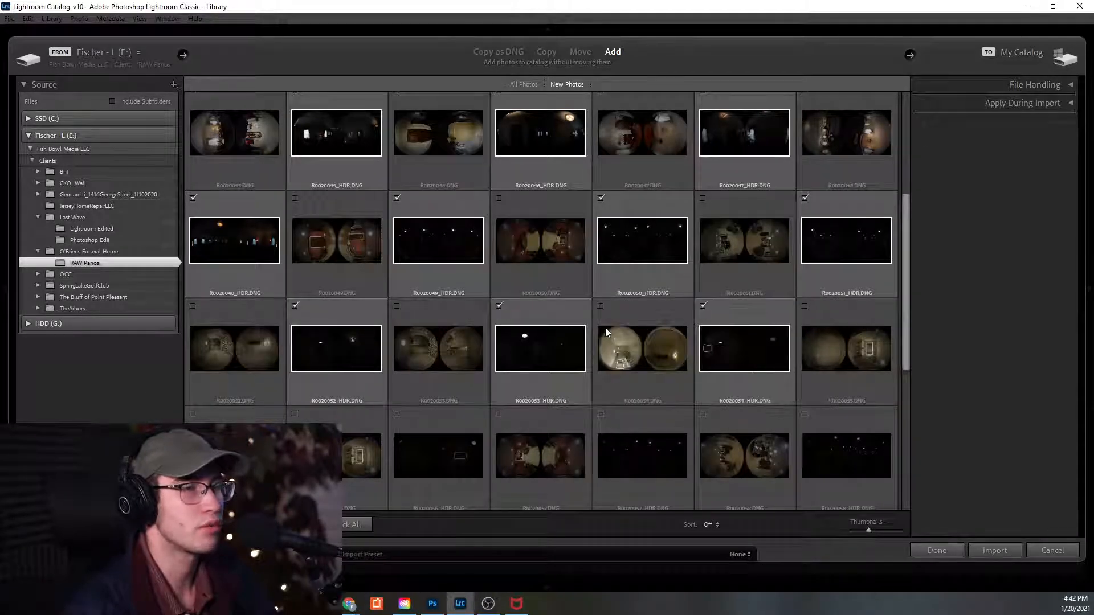
{"action": "scroll", "coordinate": [667, 320], "scroll_direction": "down", "scroll_amount": 3}
{"action": "left_click", "coordinate": [193, 253]}
{"action": "left_click", "coordinate": [397, 253]}
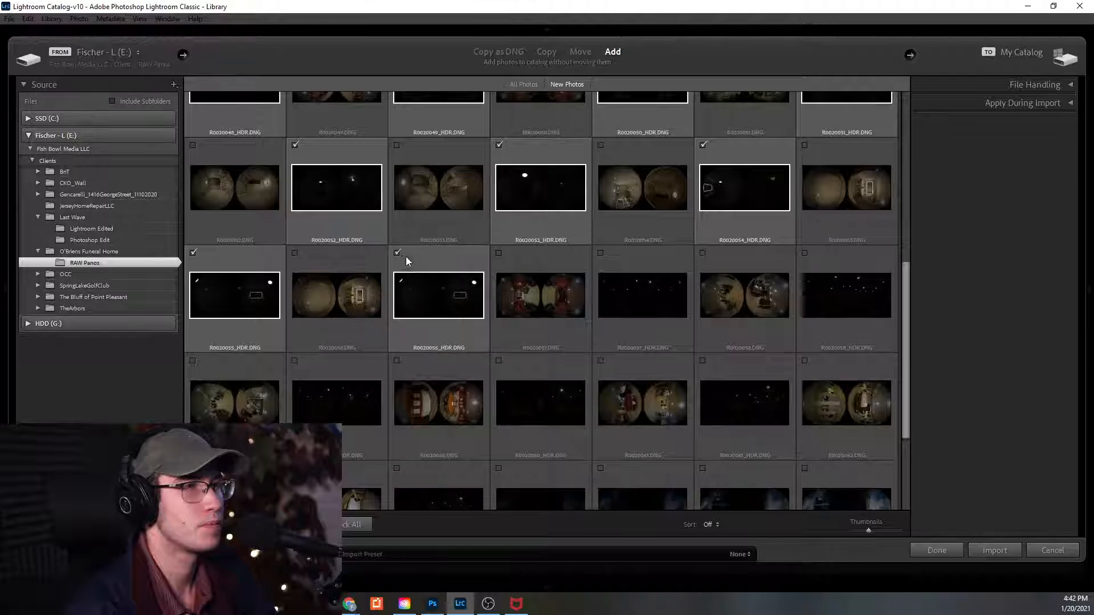
{"action": "left_click", "coordinate": [601, 253]}
{"action": "left_click", "coordinate": [805, 253]}
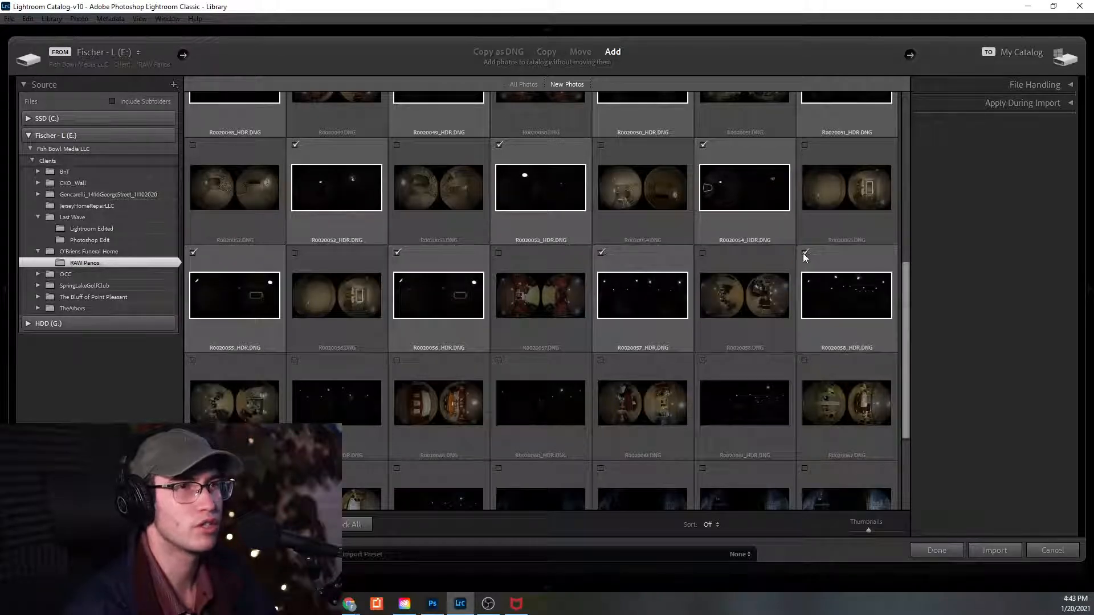
Mark the remaining HDR panoramas R0020059_HDR.DNG through R0020063_HDR.DNG and import all checked photos into the catalog.
{"action": "left_click", "coordinate": [294, 361]}
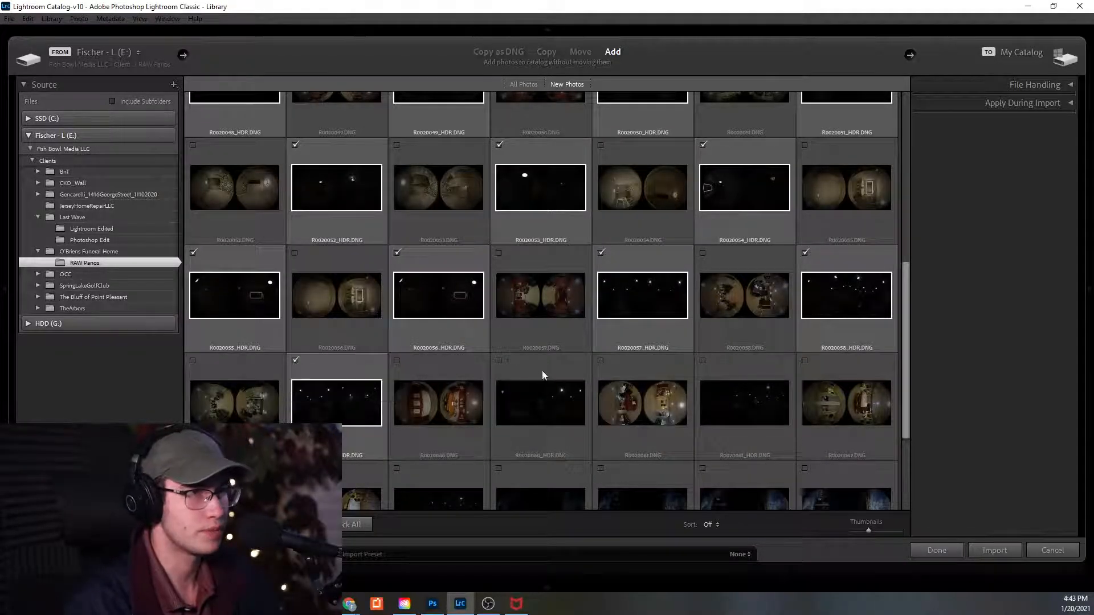
{"action": "left_click", "coordinate": [499, 361]}
{"action": "left_click", "coordinate": [702, 361]}
{"action": "scroll", "coordinate": [554, 358], "scroll_direction": "down", "scroll_amount": 2}
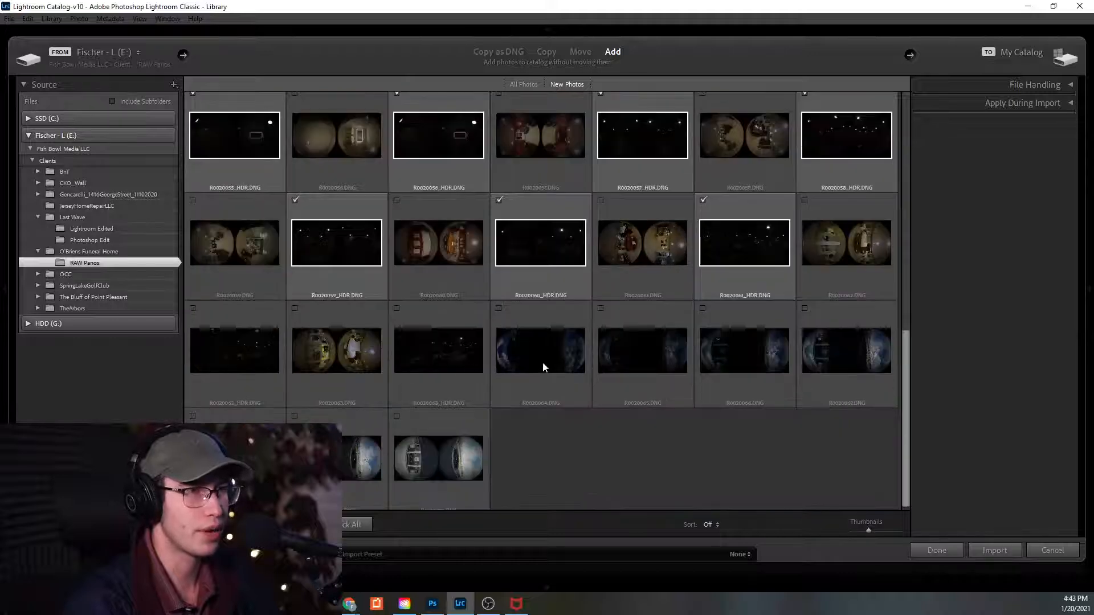
{"action": "left_click", "coordinate": [193, 308]}
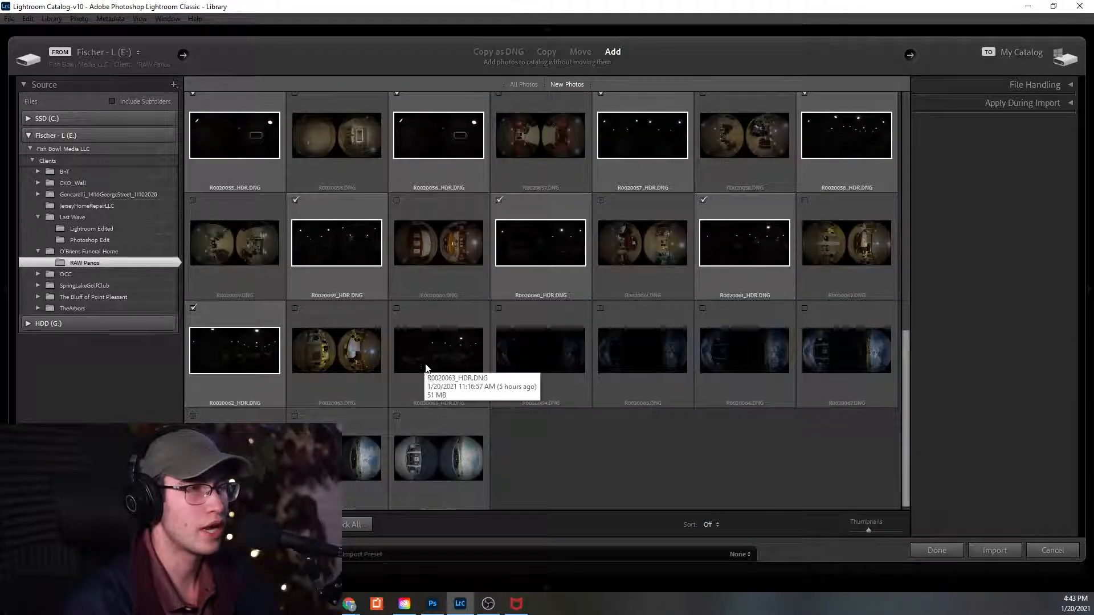
{"action": "left_click", "coordinate": [397, 309]}
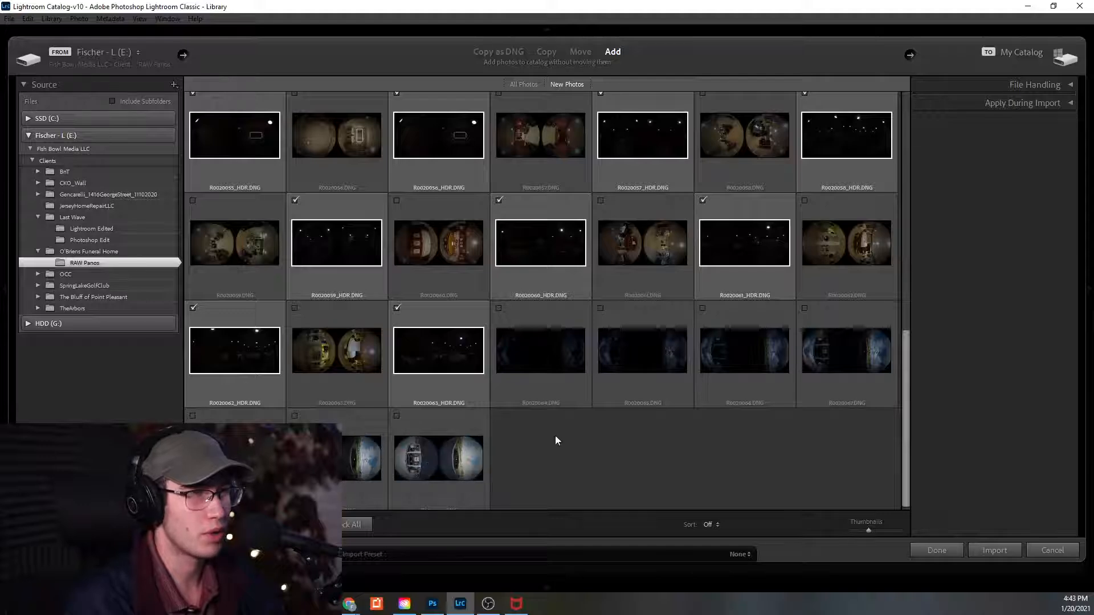
{"action": "scroll", "coordinate": [553, 436], "scroll_direction": "down", "scroll_amount": 1}
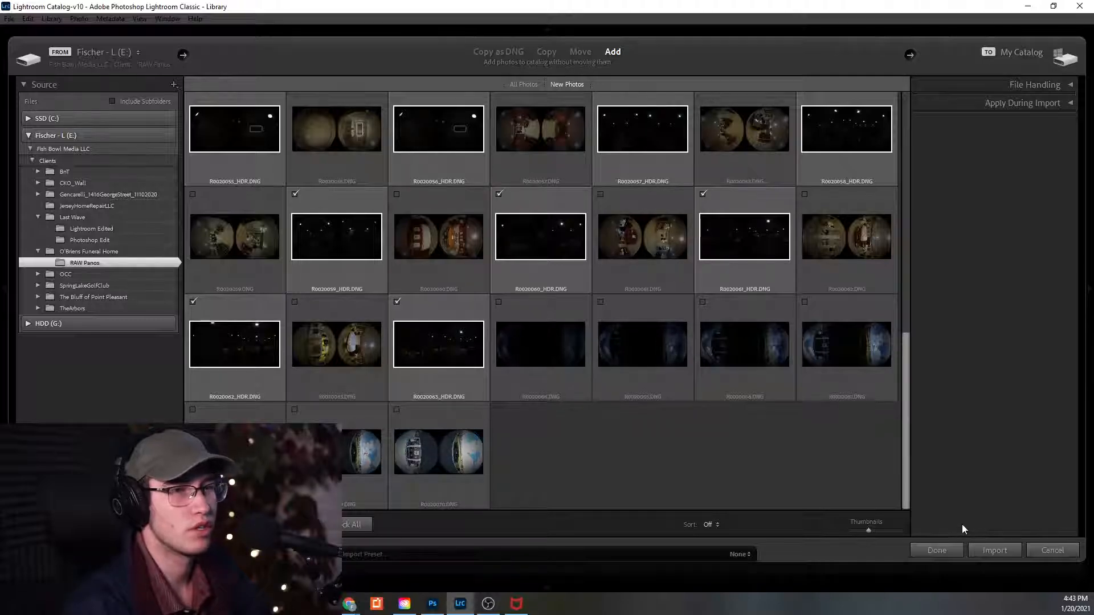
{"action": "left_click", "coordinate": [994, 550]}
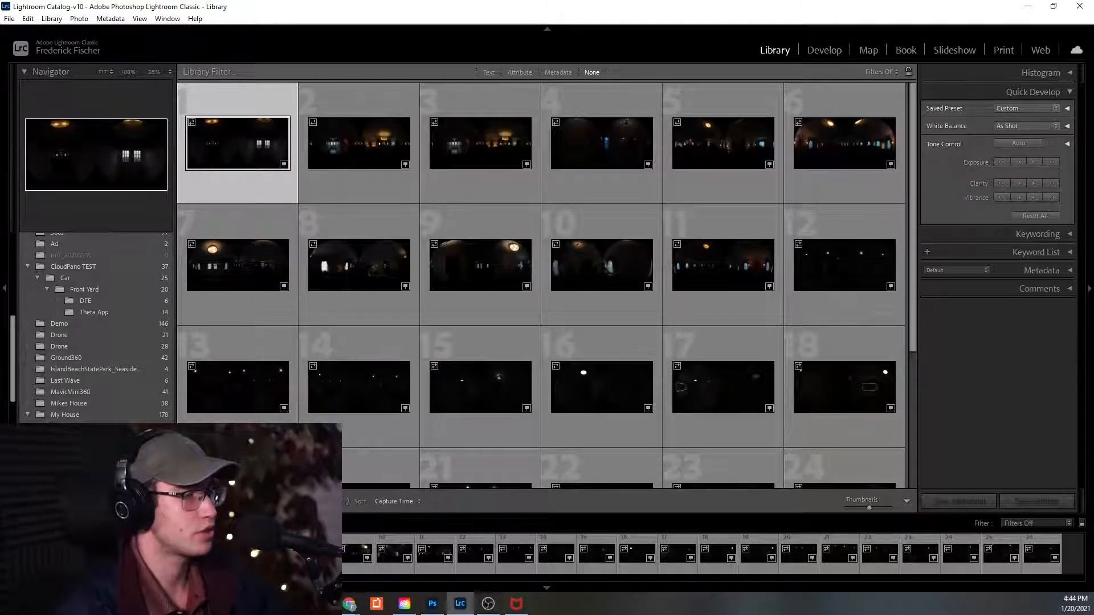
Open the imported panoramas in the Develop module with all of them selected.
{"action": "key", "text": "ctrl+a"}
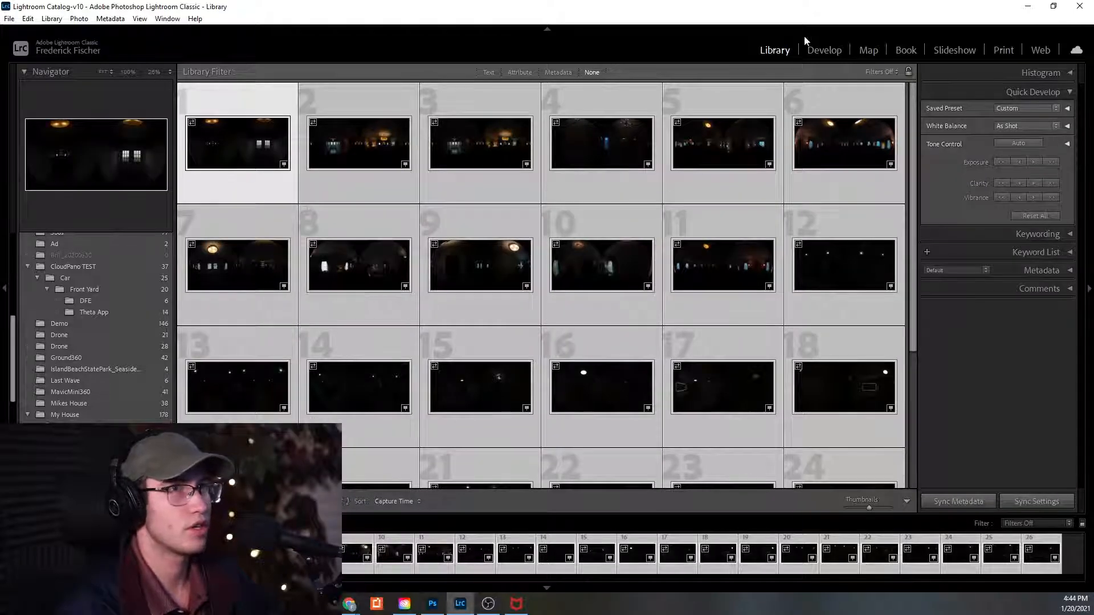
{"action": "left_click", "coordinate": [824, 50]}
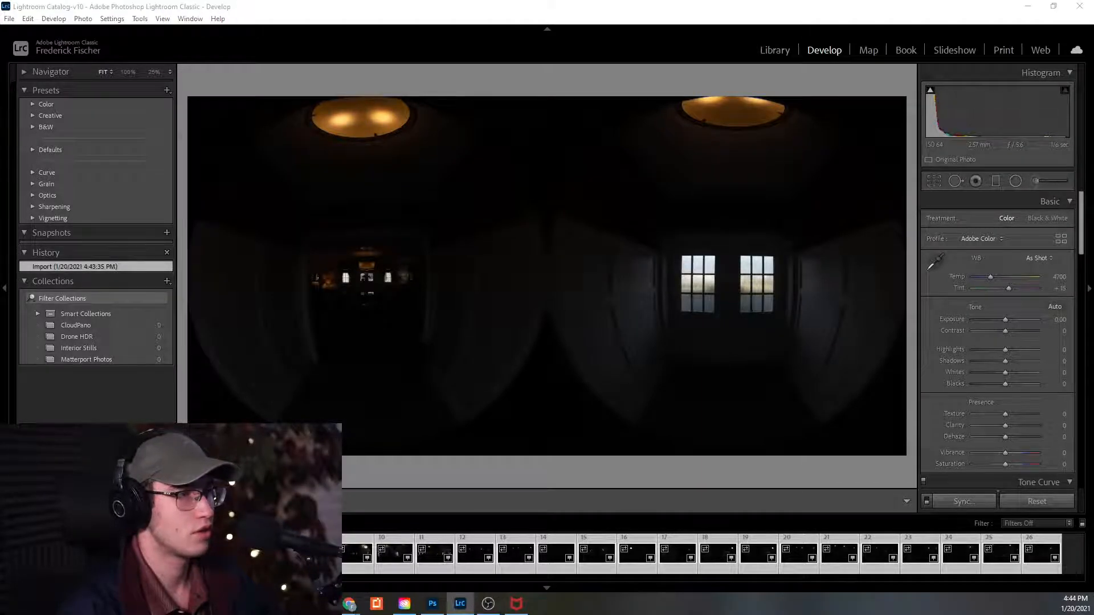
{"action": "left_click", "coordinate": [629, 230]}
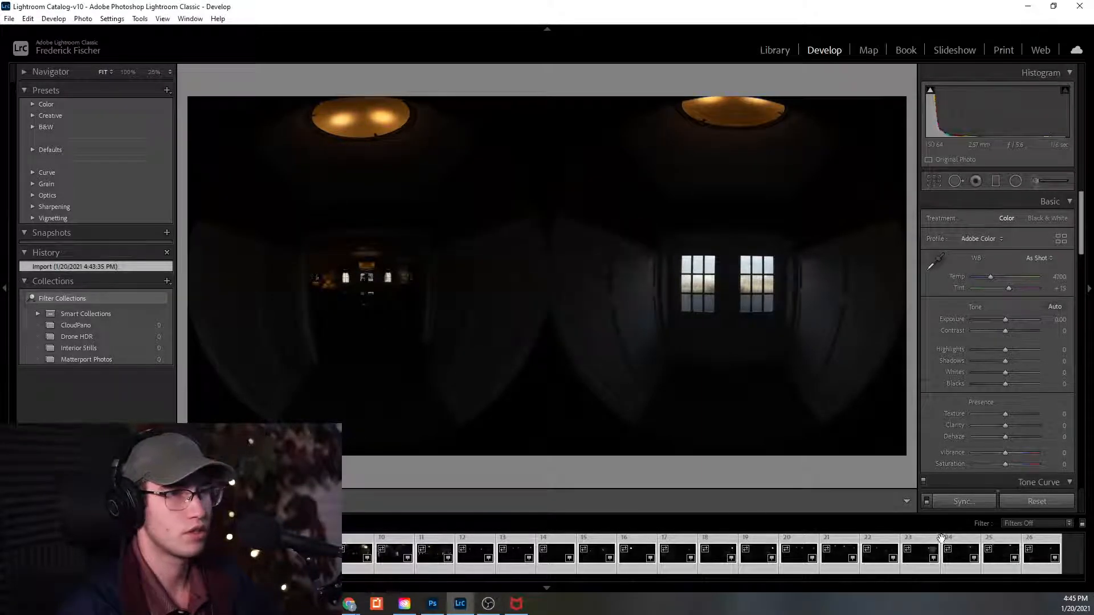
{"action": "left_click", "coordinate": [1059, 551]}
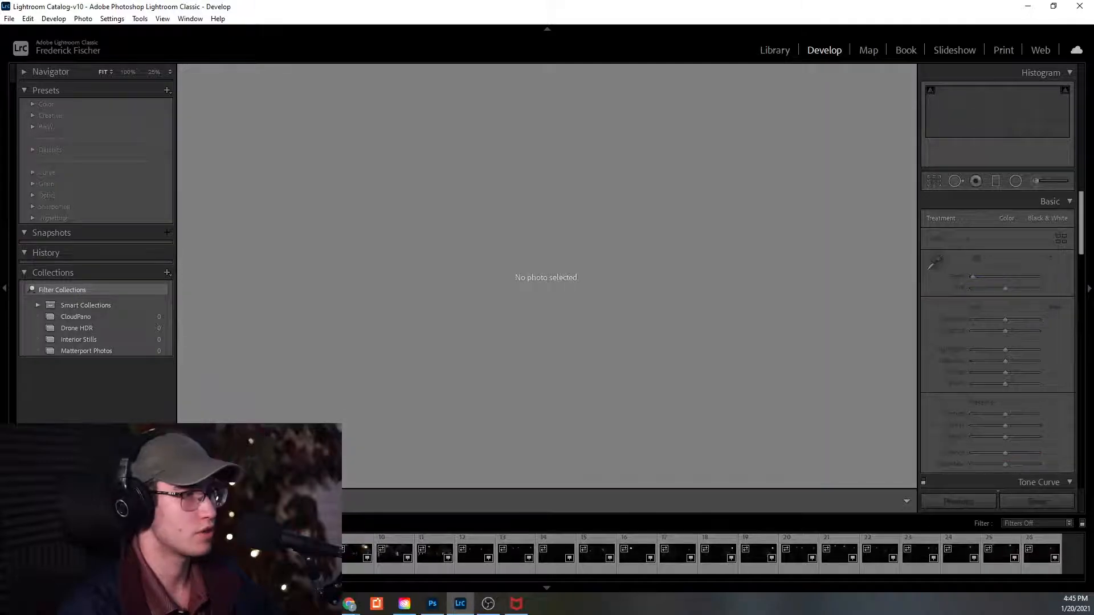
{"action": "left_click", "coordinate": [944, 558]}
{"action": "key", "text": "ctrl+a"}
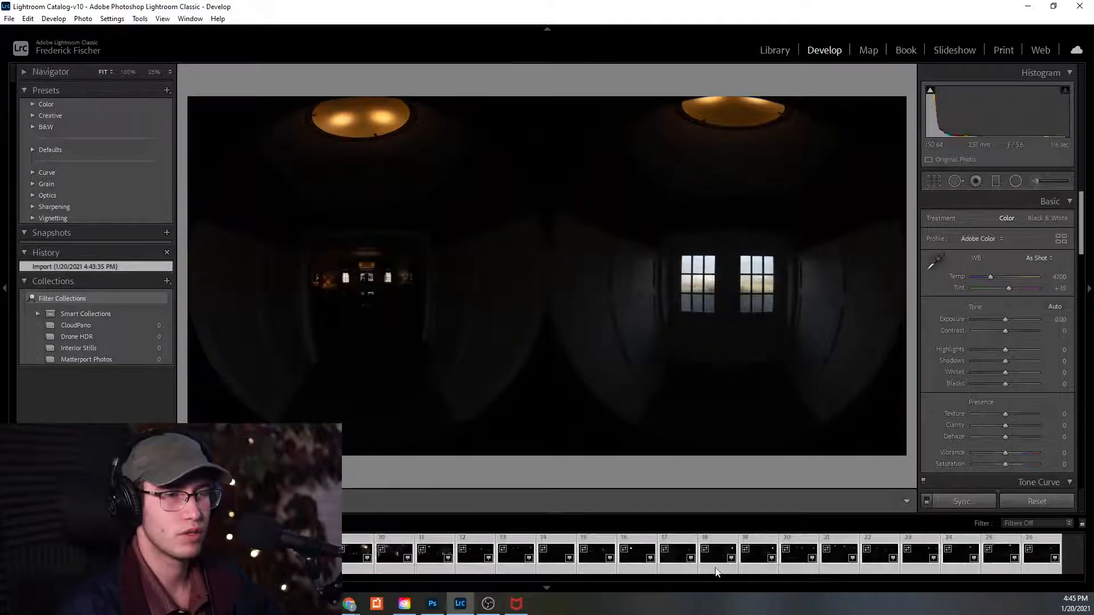
Send all selected panoramas to RICOH THETA Stitcher as copies with Lightroom adjustments.
{"action": "right_click", "coordinate": [550, 548]}
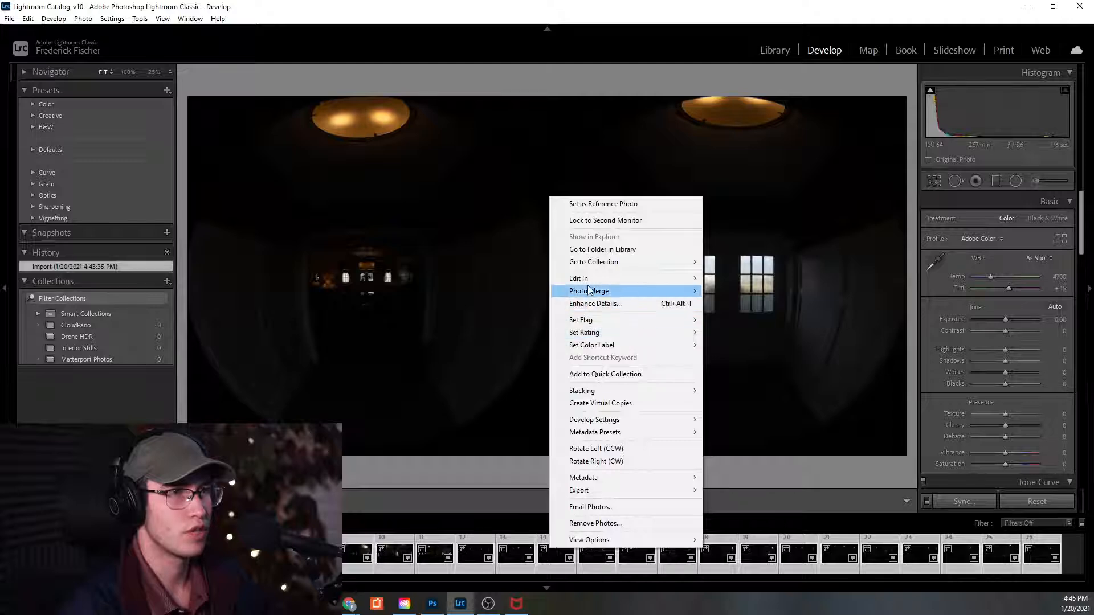
{"action": "mouse_move", "coordinate": [589, 280]}
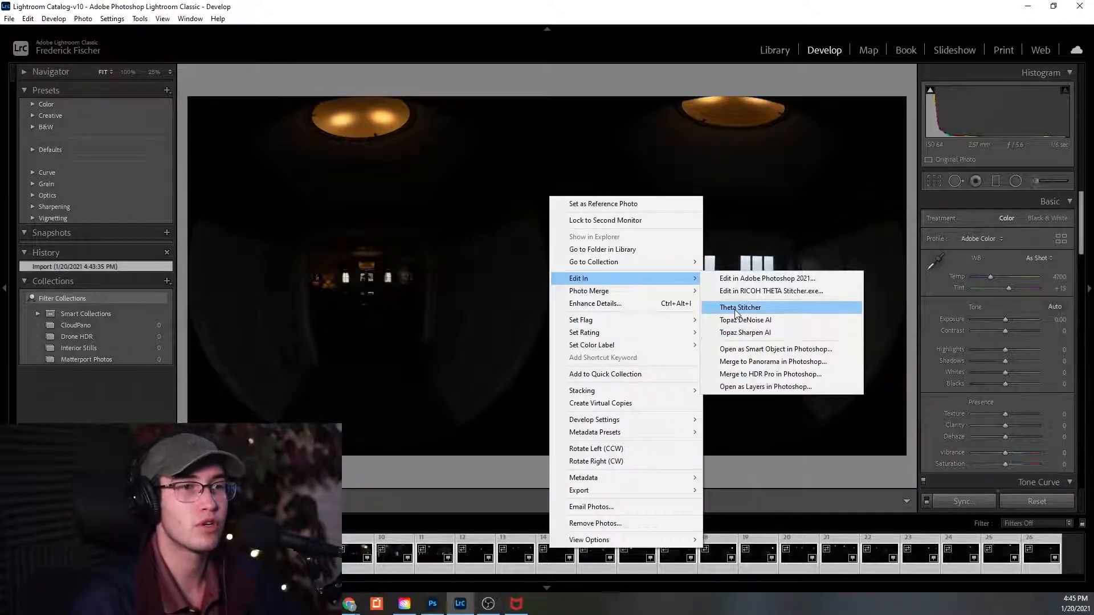
{"action": "left_click", "coordinate": [739, 316]}
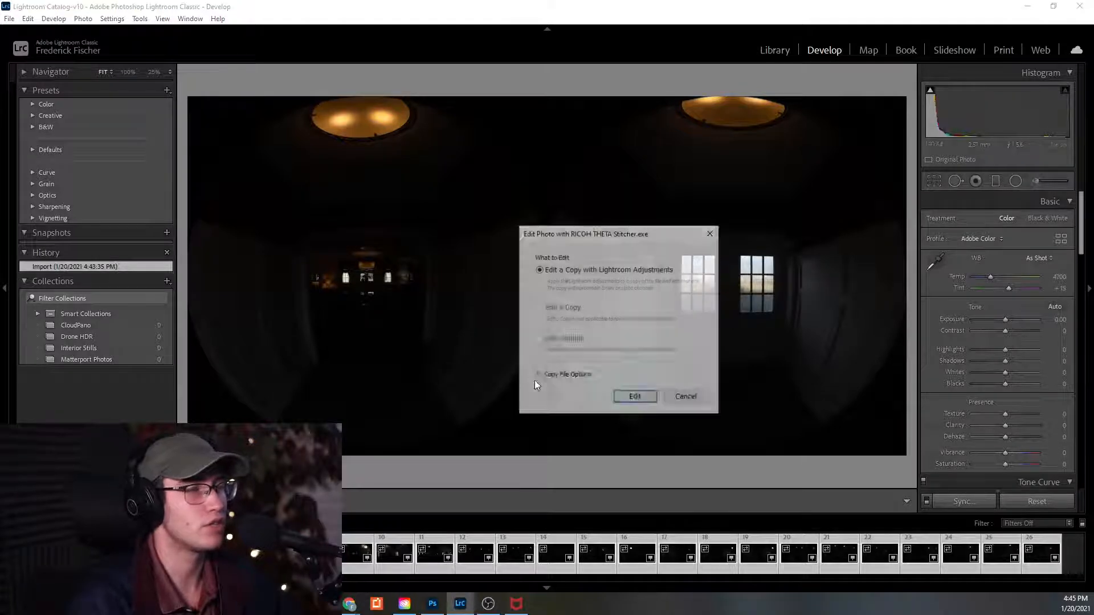
{"action": "left_click", "coordinate": [635, 398]}
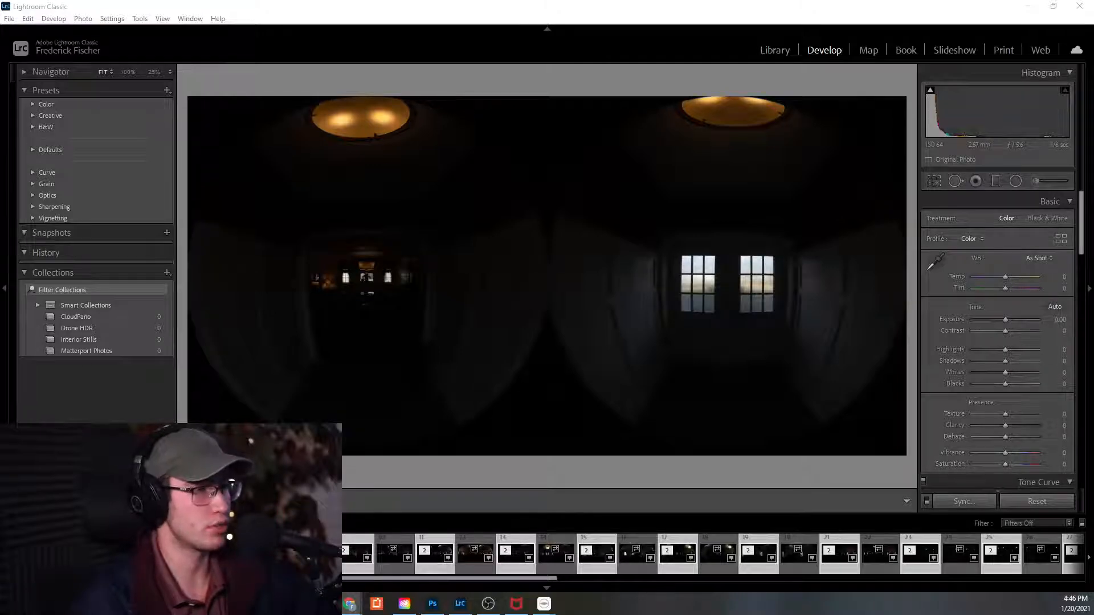
Flag the selected edited copies as picks in the Library and filter the grid to flagged photos only.
{"action": "left_click", "coordinate": [773, 50]}
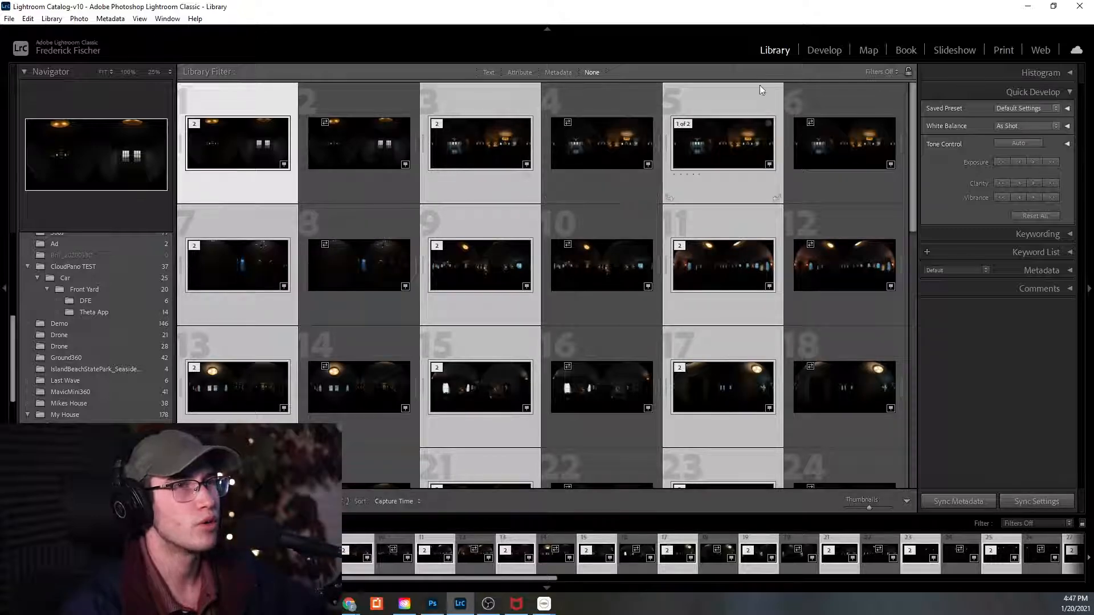
{"action": "key", "text": "p"}
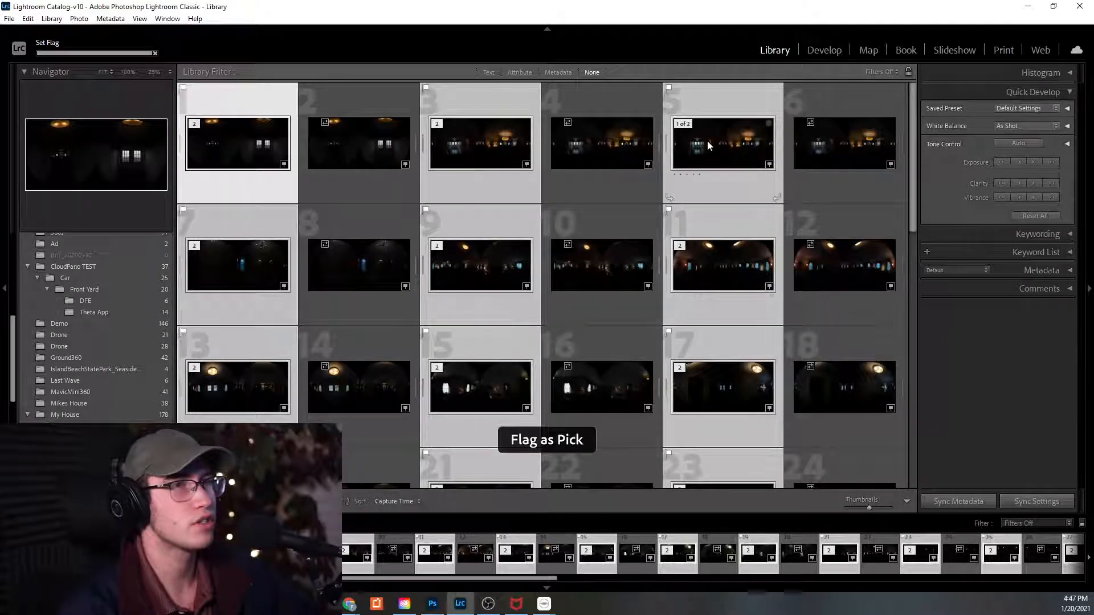
{"action": "left_click", "coordinate": [875, 73]}
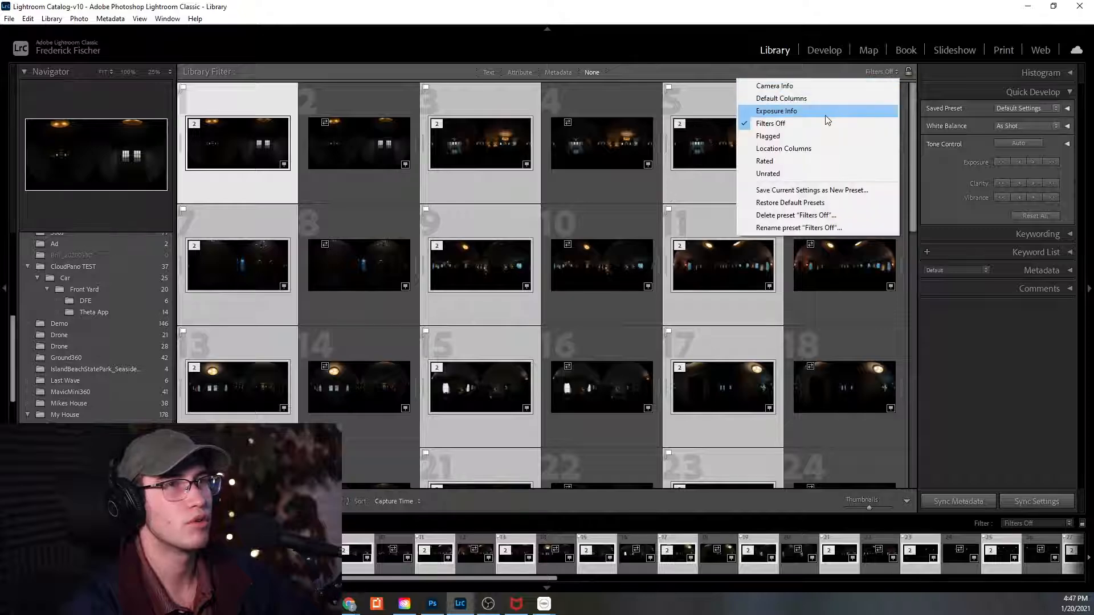
{"action": "left_click", "coordinate": [791, 136]}
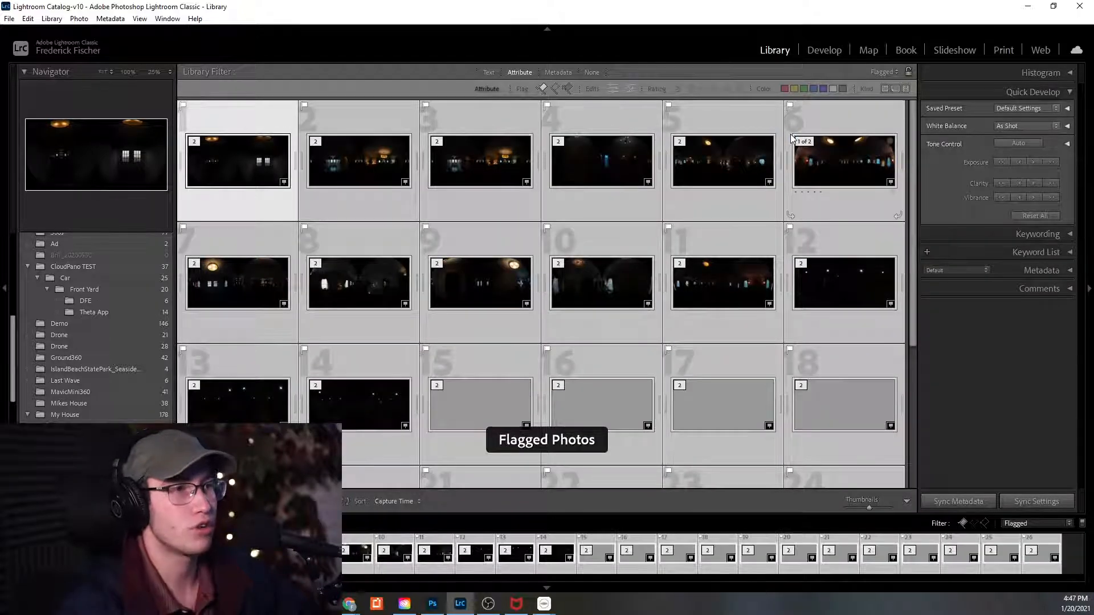
Select only the first flagged panorama and open it in the Develop module.
{"action": "scroll", "coordinate": [528, 354], "scroll_direction": "down", "scroll_amount": 6}
{"action": "left_click", "coordinate": [496, 413]}
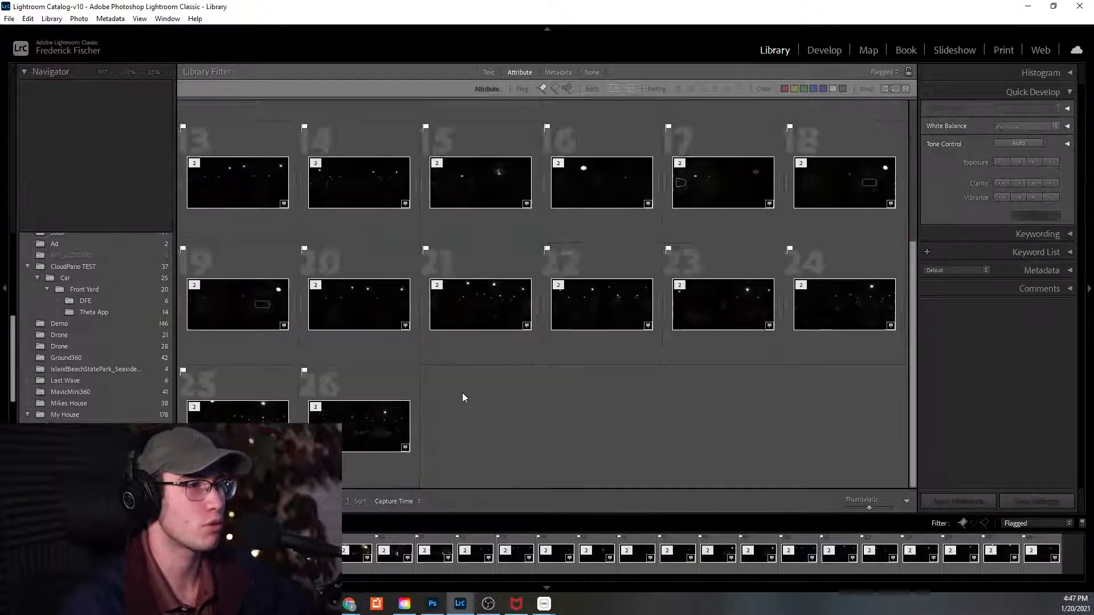
{"action": "left_click", "coordinate": [247, 179]}
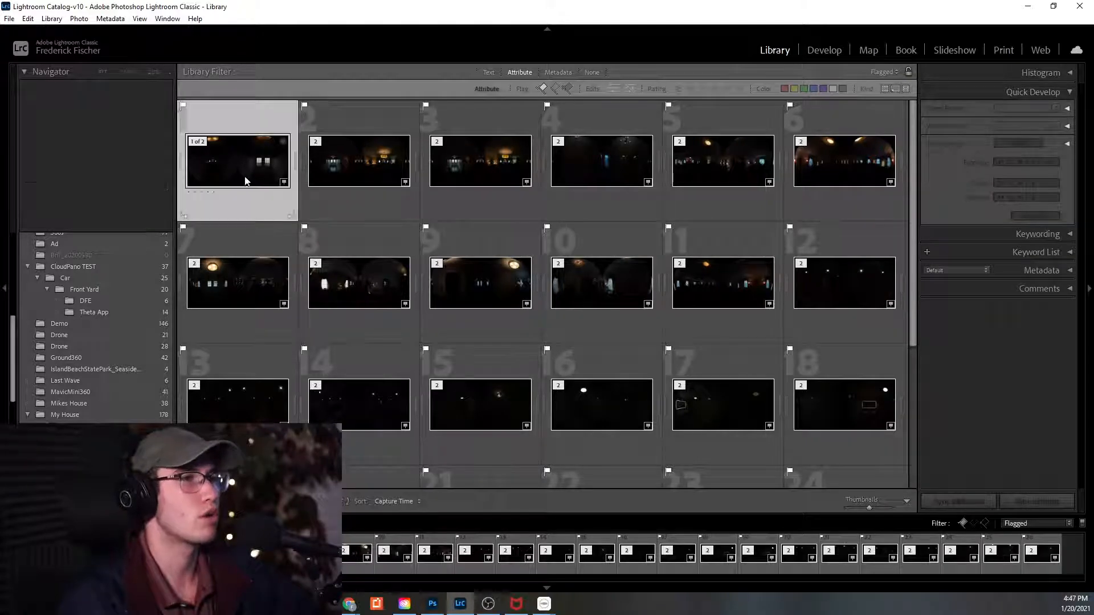
{"action": "left_click", "coordinate": [816, 55]}
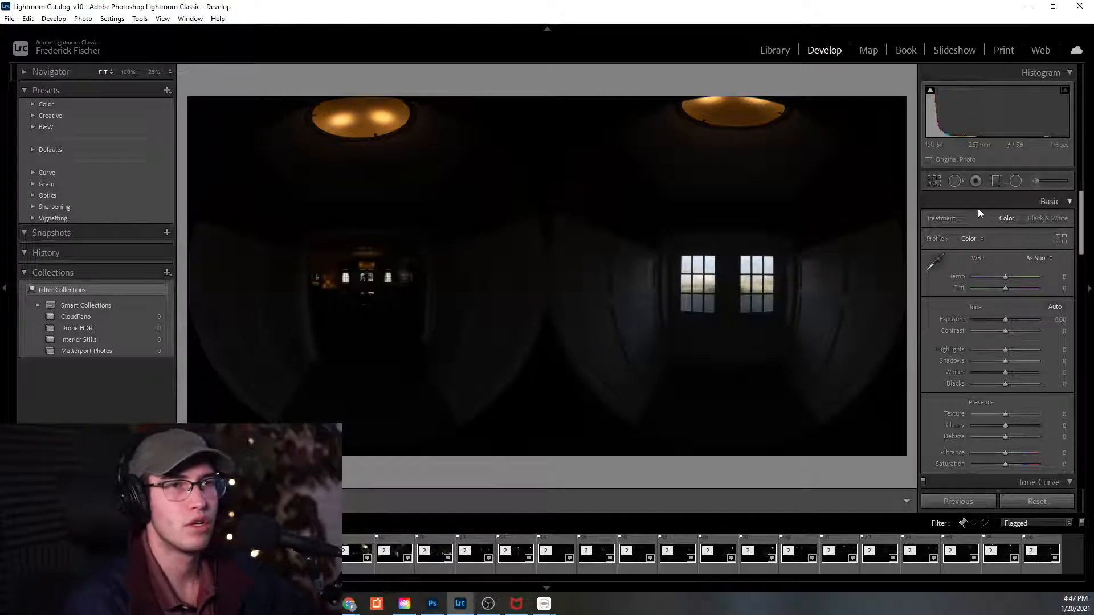
Try an exposure of +5.00 with highlights at -100 on the entryway panorama, and reset both adjustments to 0.
{"action": "left_click_drag", "start_coordinate": [998, 319], "coordinate": [1042, 318]}
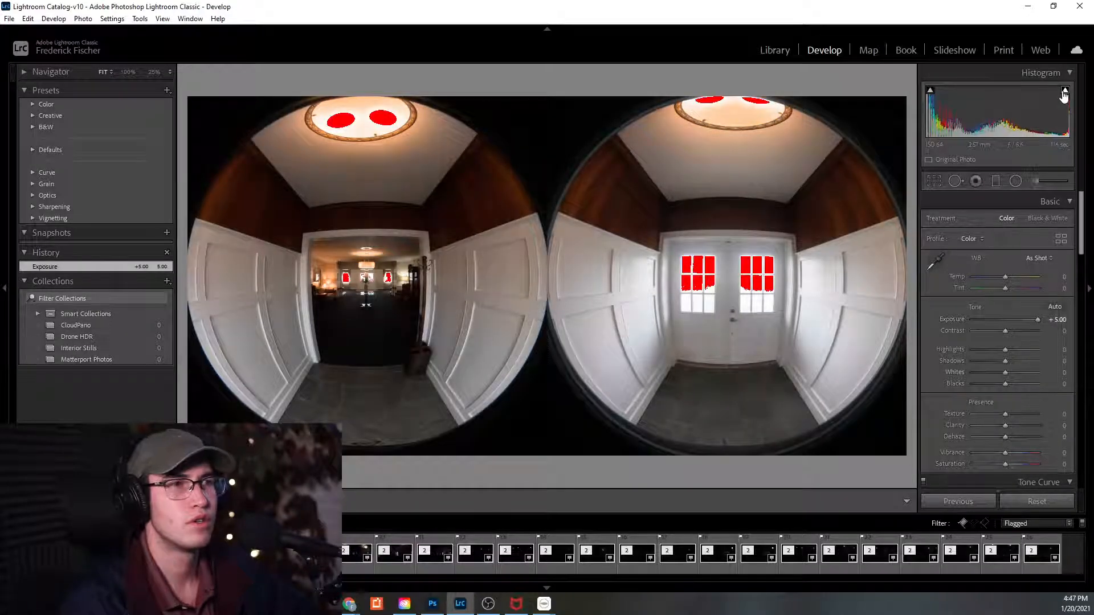
{"action": "left_click_drag", "start_coordinate": [1004, 350], "coordinate": [941, 358]}
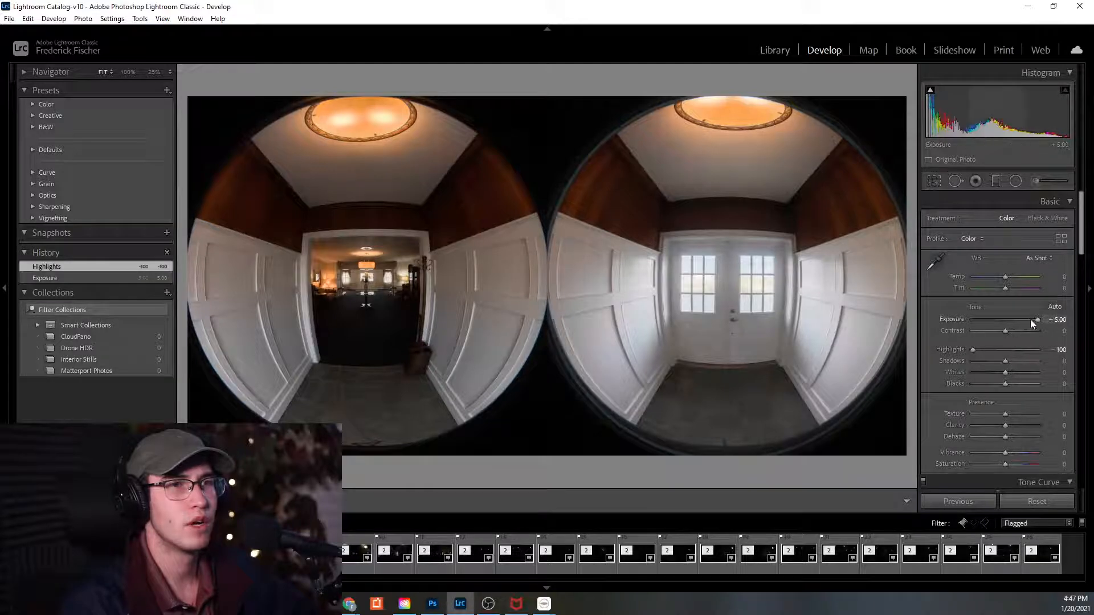
{"action": "left_click_drag", "start_coordinate": [976, 350], "coordinate": [981, 347]}
{"action": "double_click", "coordinate": [981, 348]}
{"action": "left_click_drag", "start_coordinate": [1038, 320], "coordinate": [1032, 319]}
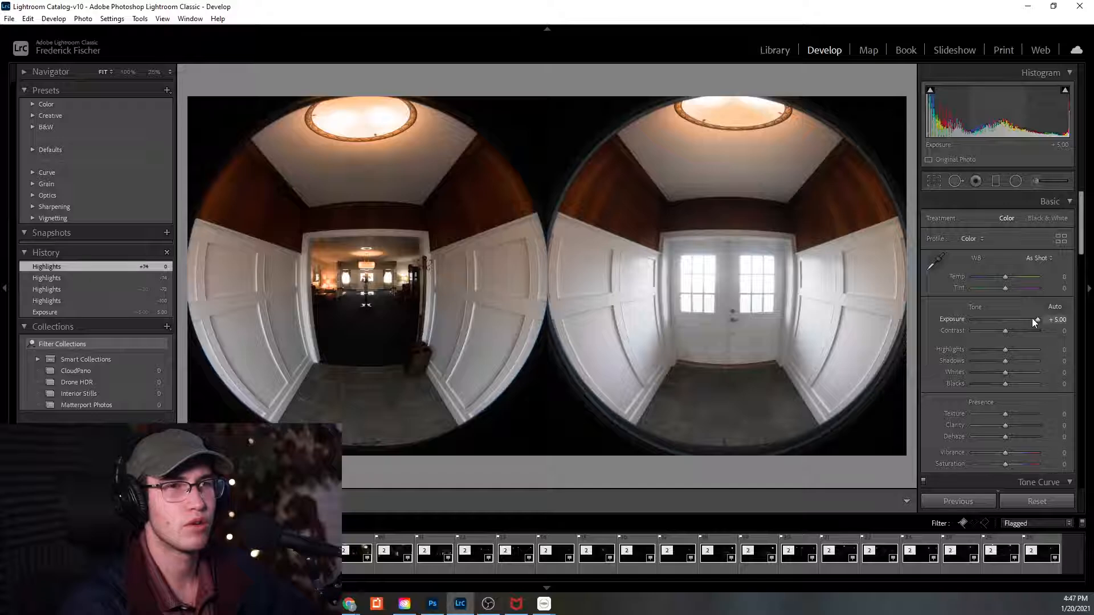
{"action": "double_click", "coordinate": [1032, 320]}
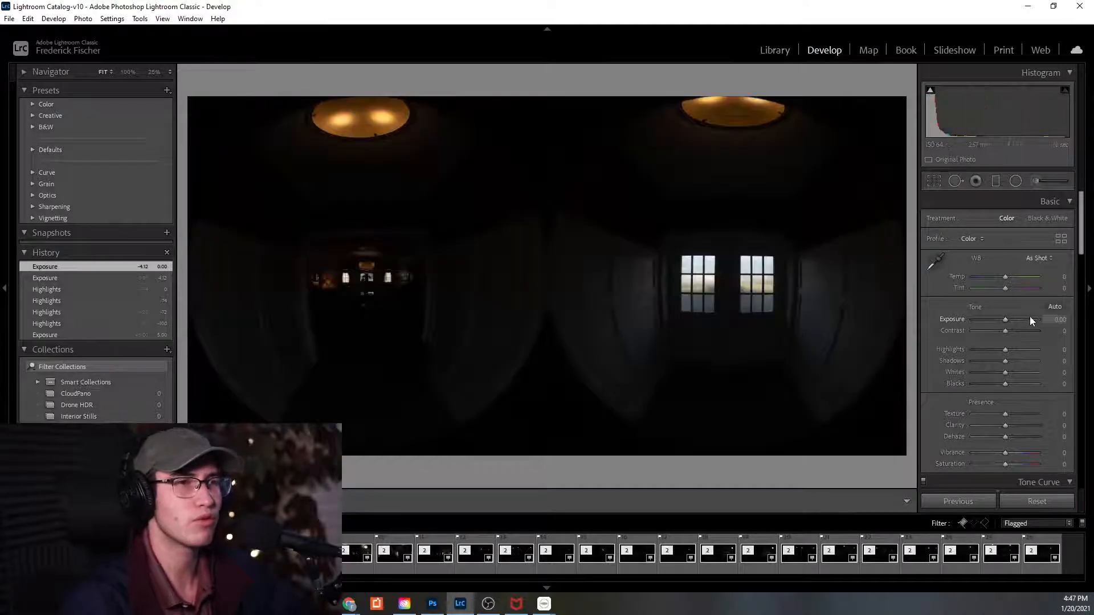
Brighten the entryway panorama with exposure +4.47 and shadows +67, and set the highlights to -100.
{"action": "left_click_drag", "start_coordinate": [1006, 321], "coordinate": [1035, 312]}
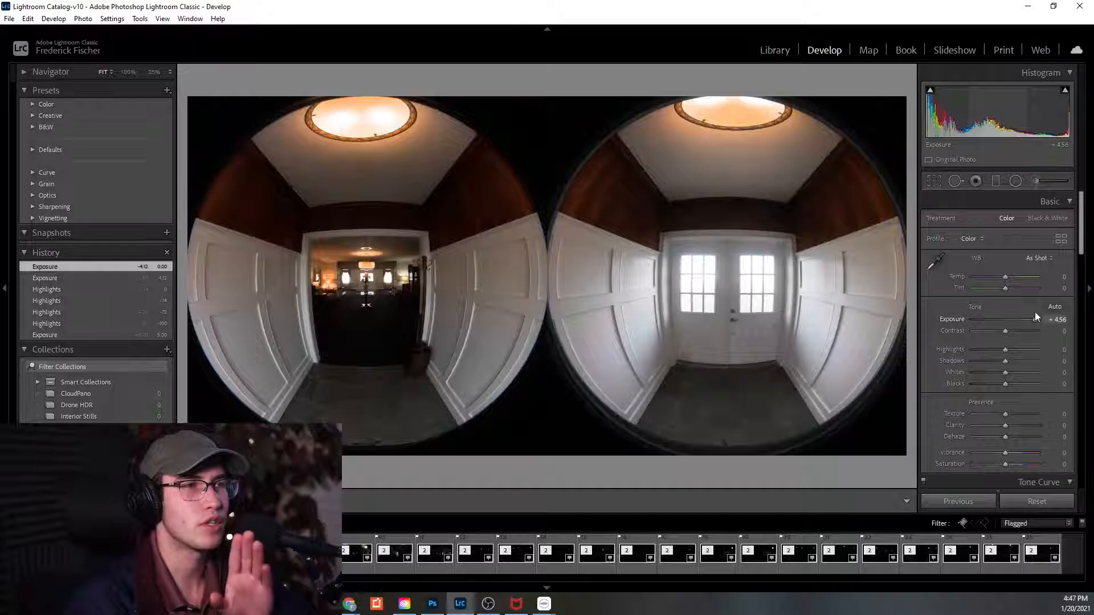
{"action": "left_click_drag", "start_coordinate": [1036, 312], "coordinate": [1050, 312]}
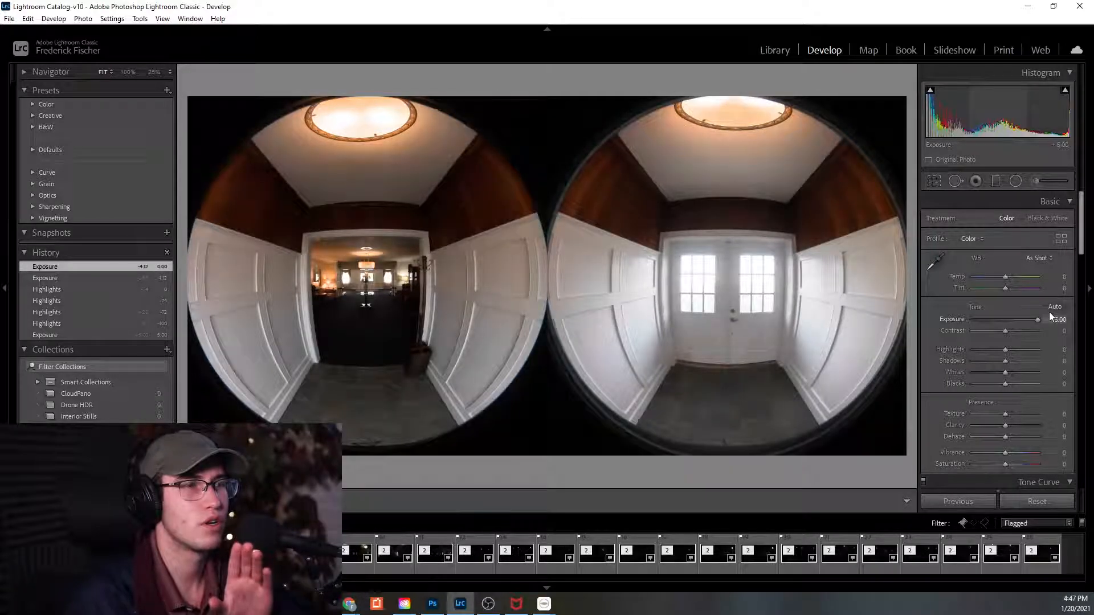
{"action": "mouse_move", "coordinate": [1006, 361]}
{"action": "left_mouse_down"}
{"action": "mouse_move", "coordinate": [1039, 359]}
{"action": "mouse_move", "coordinate": [1027, 361]}
{"action": "left_mouse_up"}
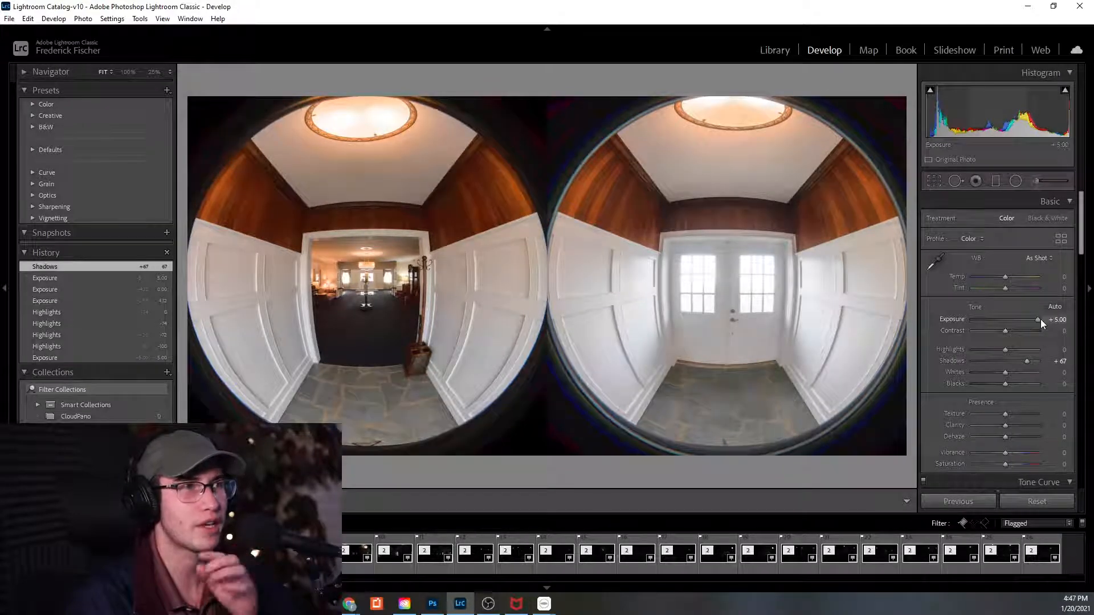
{"action": "left_click_drag", "start_coordinate": [1038, 319], "coordinate": [1034, 319]}
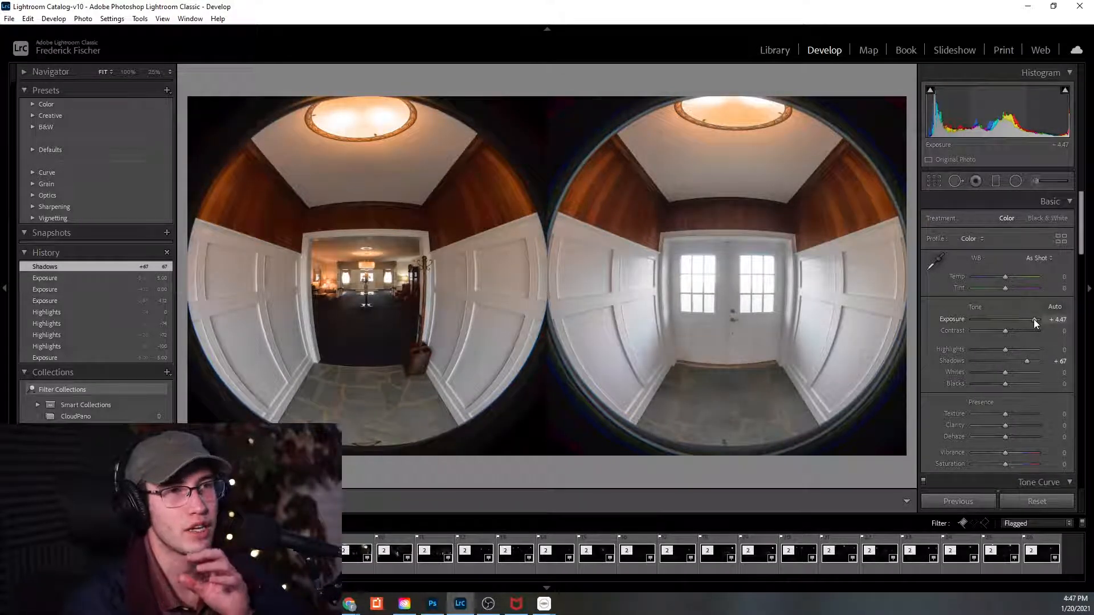
{"action": "left_click_drag", "start_coordinate": [1034, 320], "coordinate": [960, 356]}
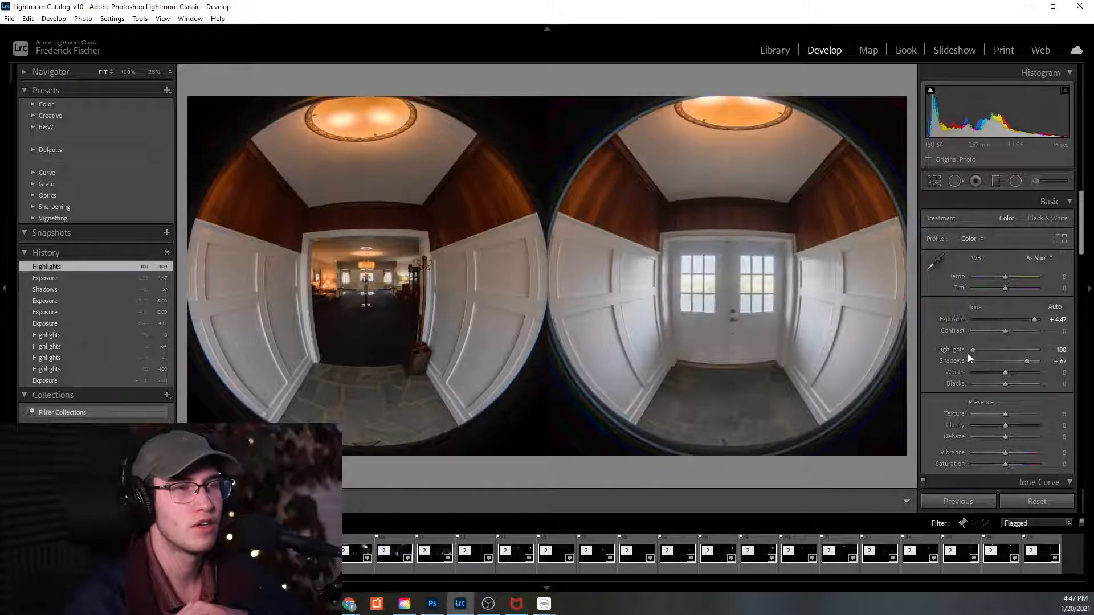
Raise the shadows to +100 and the exposure to +4.91, and test the whites before returning them to 0.
{"action": "left_click_drag", "start_coordinate": [1032, 361], "coordinate": [1050, 360]}
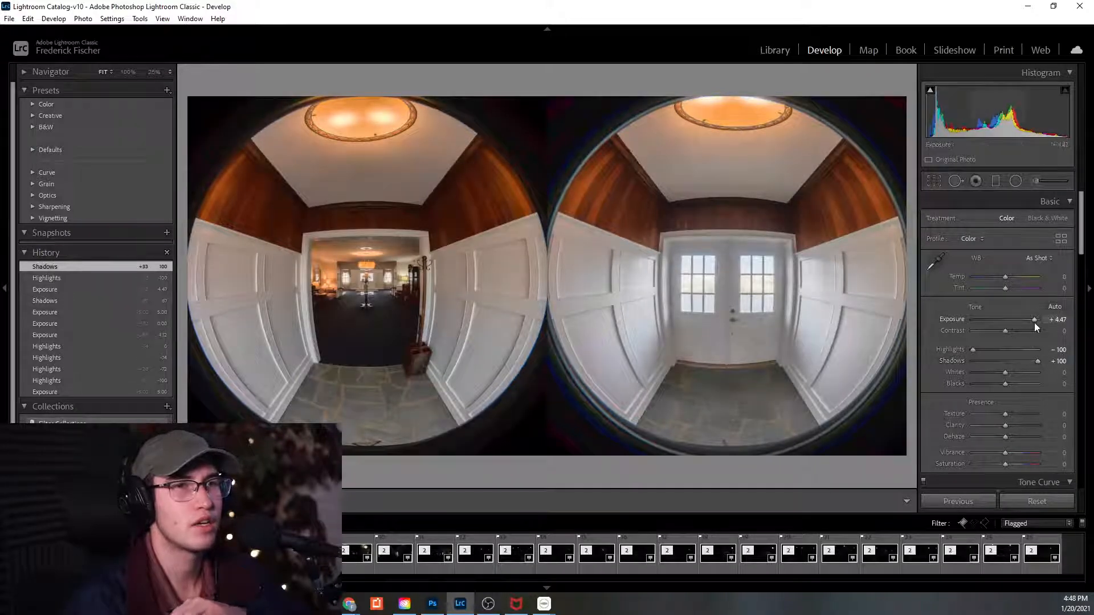
{"action": "left_click_drag", "start_coordinate": [1037, 319], "coordinate": [1055, 322]}
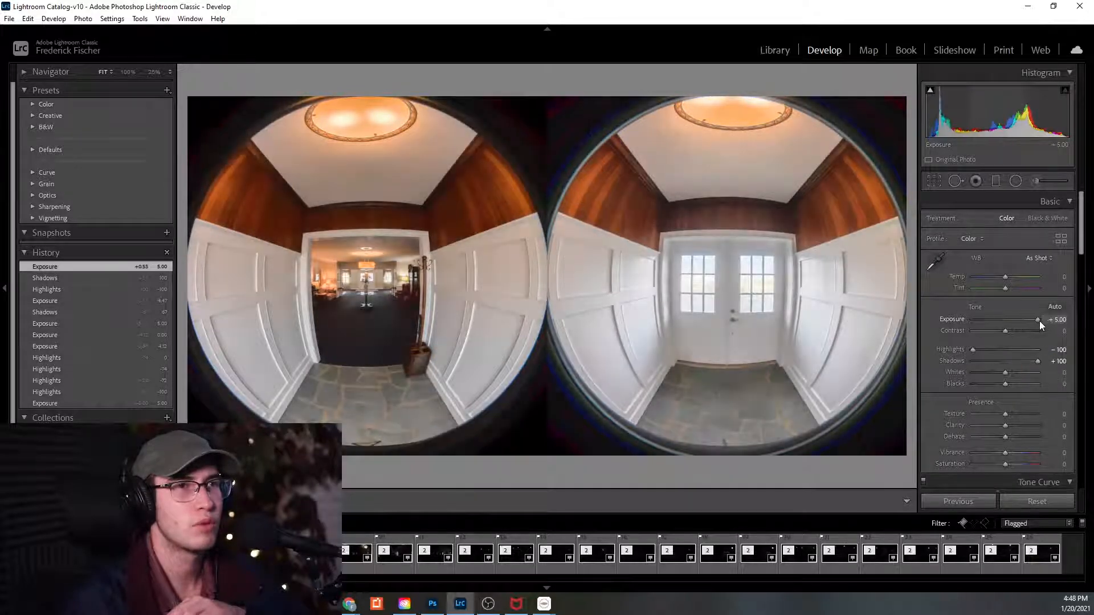
{"action": "left_click_drag", "start_coordinate": [1039, 321], "coordinate": [1037, 322]}
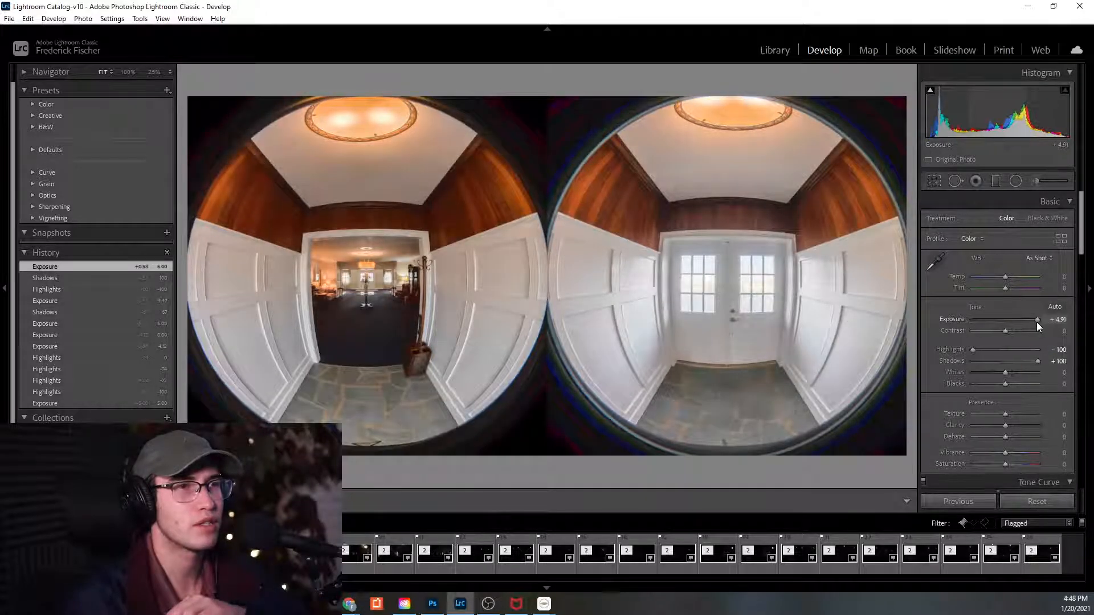
{"action": "mouse_move", "coordinate": [1003, 373]}
{"action": "left_mouse_down"}
{"action": "mouse_move", "coordinate": [962, 377]}
{"action": "mouse_move", "coordinate": [1004, 368]}
{"action": "left_mouse_up"}
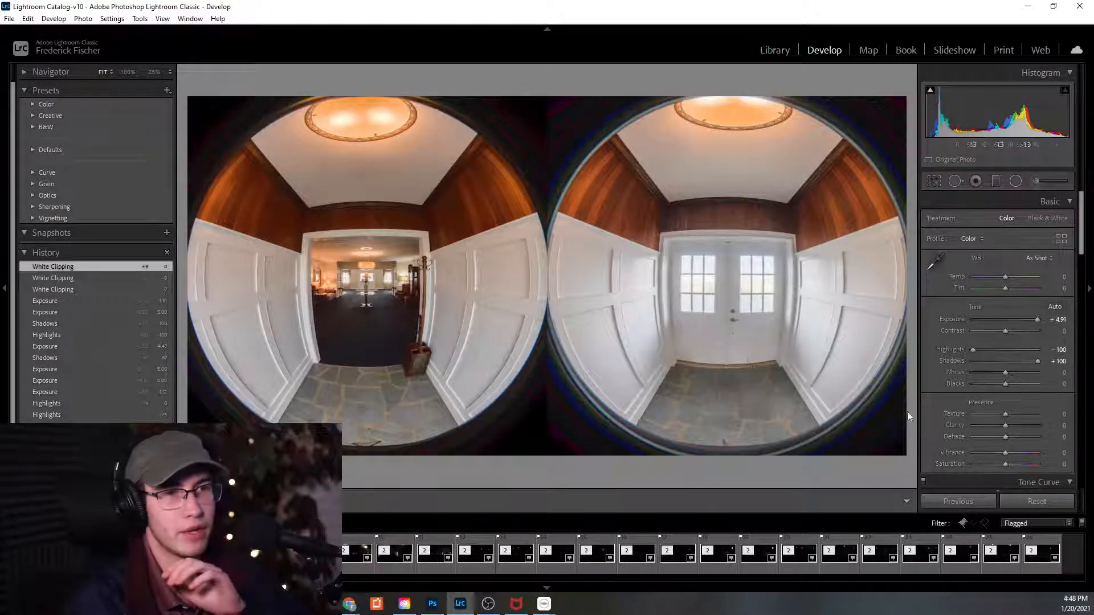
Slightly lower the orange saturation, and try a yellow saturation reduction before resetting it to 0.
{"action": "scroll", "coordinate": [952, 406], "scroll_direction": "down", "scroll_amount": 10}
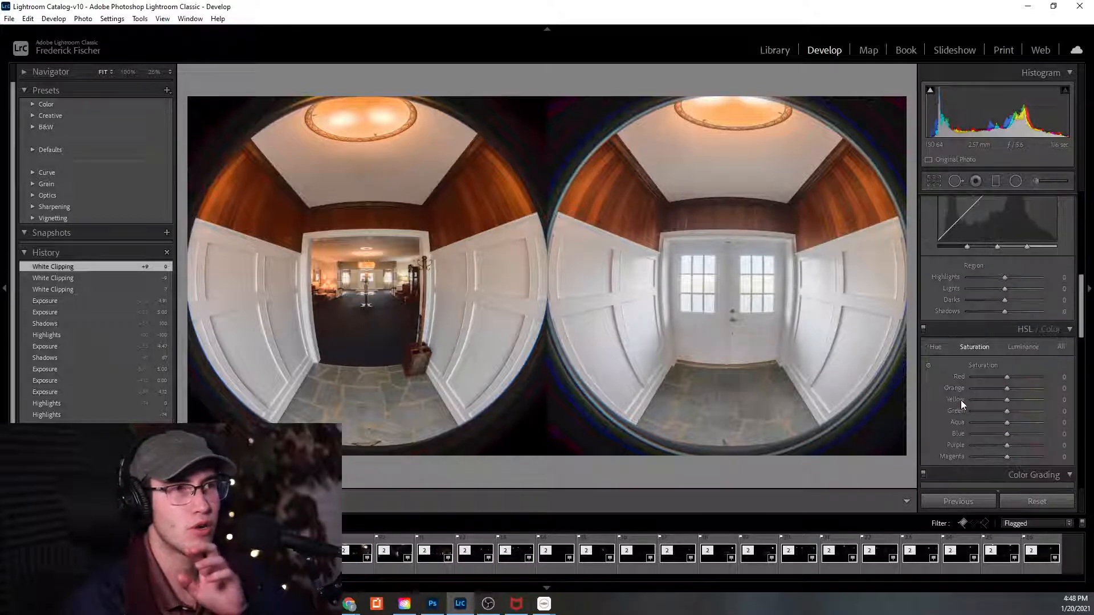
{"action": "mouse_move", "coordinate": [1008, 389]}
{"action": "left_mouse_down"}
{"action": "mouse_move", "coordinate": [994, 390]}
{"action": "mouse_move", "coordinate": [1005, 390]}
{"action": "left_mouse_up"}
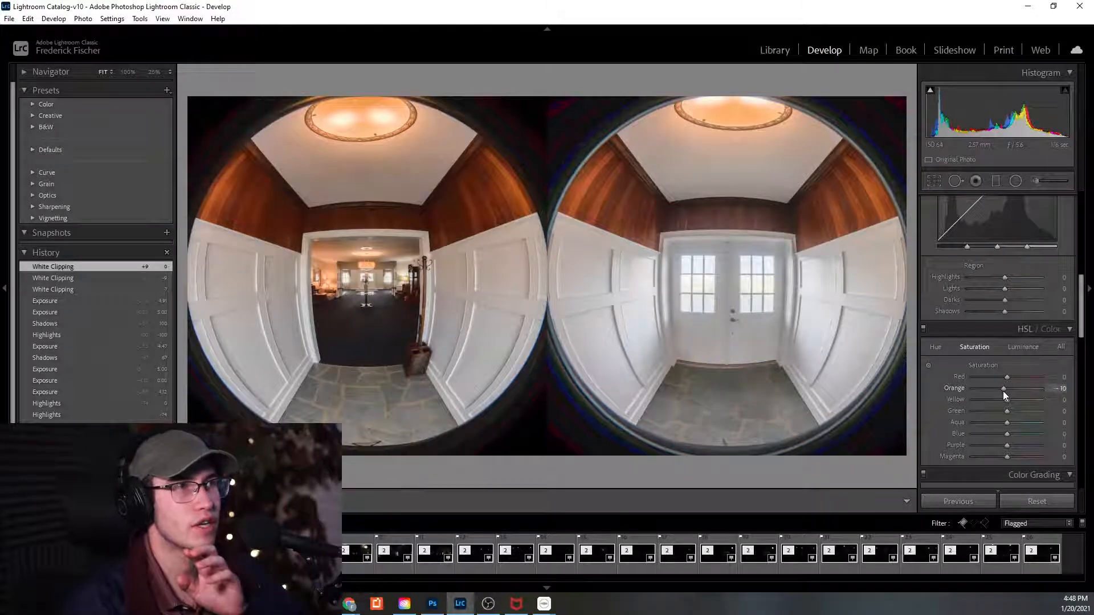
{"action": "left_click_drag", "start_coordinate": [1001, 391], "coordinate": [1004, 396]}
{"action": "left_click_drag", "start_coordinate": [1006, 399], "coordinate": [1004, 402]}
{"action": "double_click", "coordinate": [1004, 401]}
Review the remaining develop settings and check the dark carpet beyond the doorway at 100% zoom.
{"action": "scroll", "coordinate": [970, 457], "scroll_direction": "down", "scroll_amount": 5}
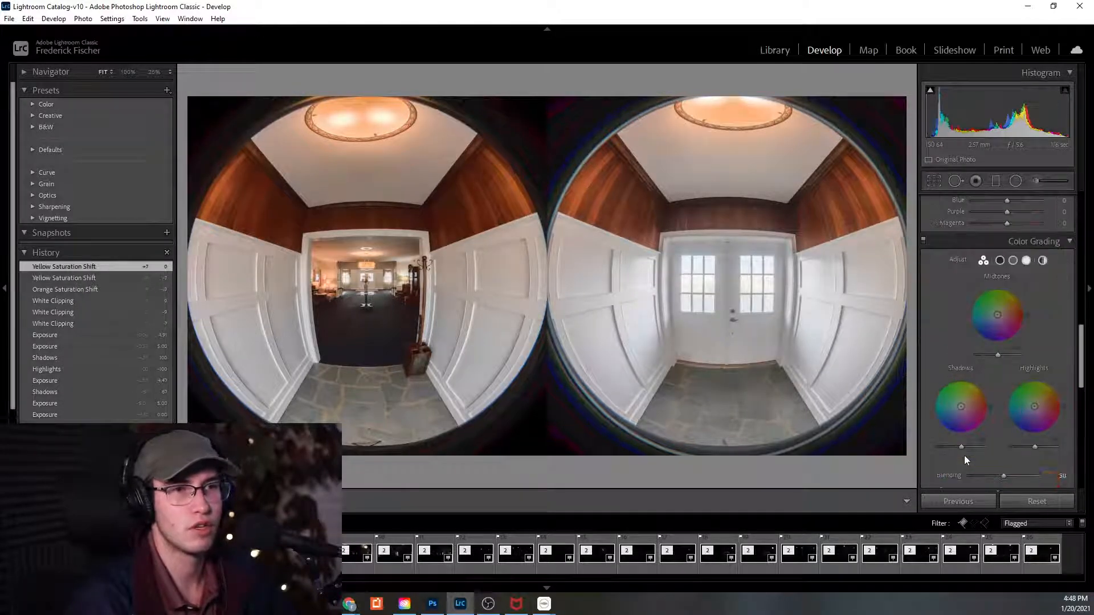
{"action": "scroll", "coordinate": [969, 442], "scroll_direction": "down", "scroll_amount": 5}
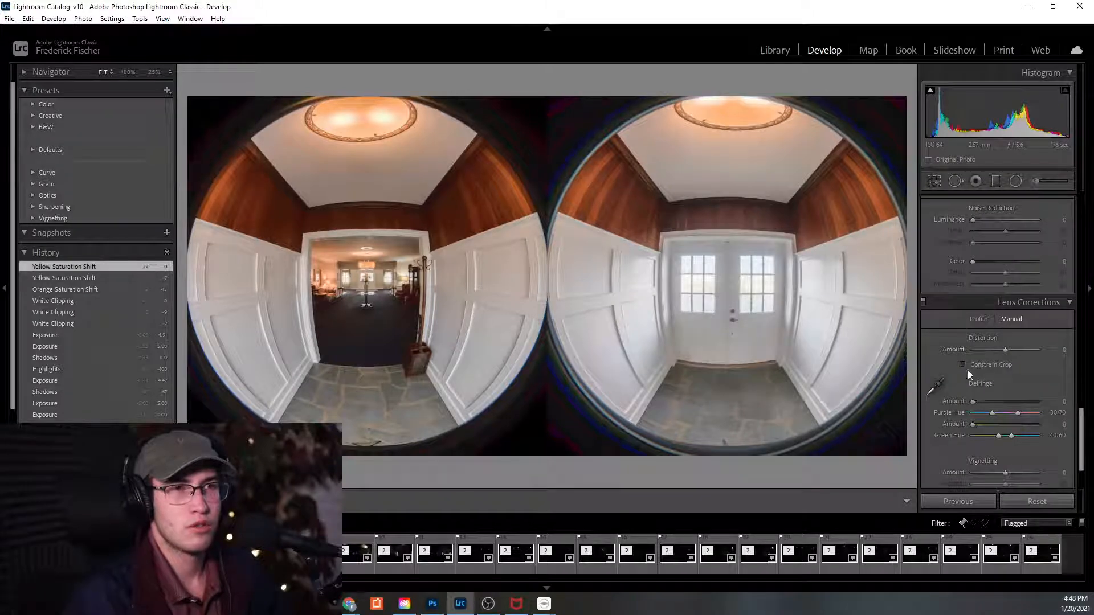
{"action": "left_click", "coordinate": [371, 305]}
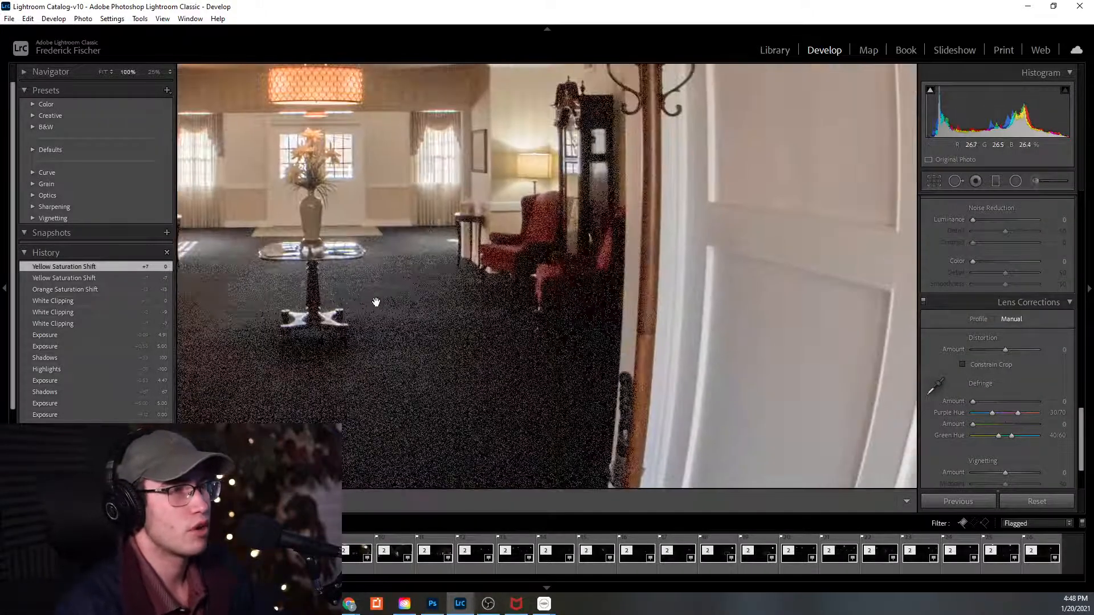
{"action": "left_click", "coordinate": [377, 304]}
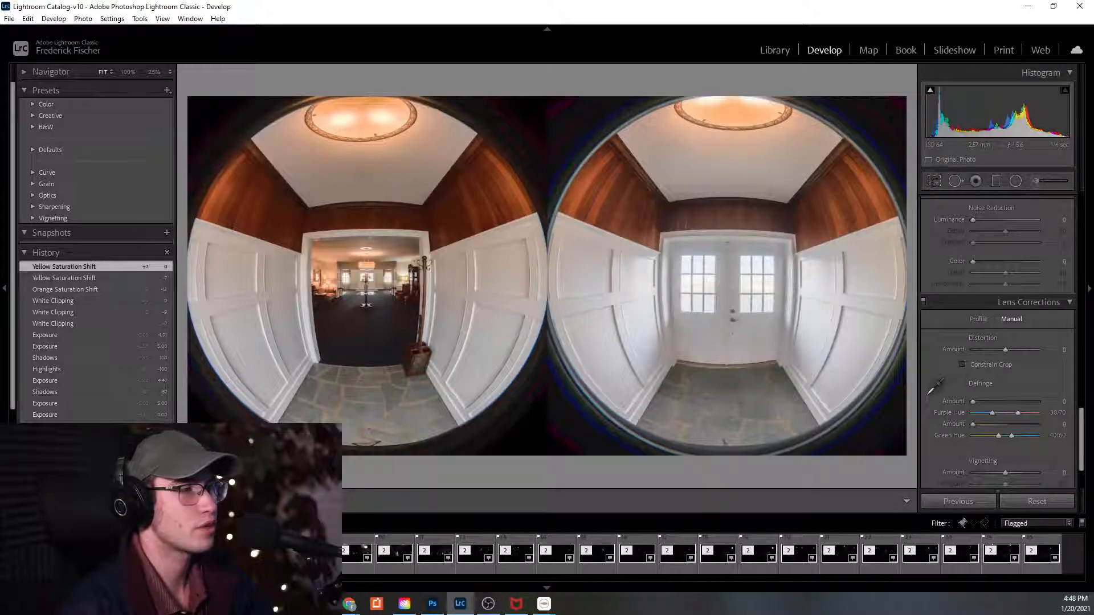
{"action": "left_click", "coordinate": [423, 539]}
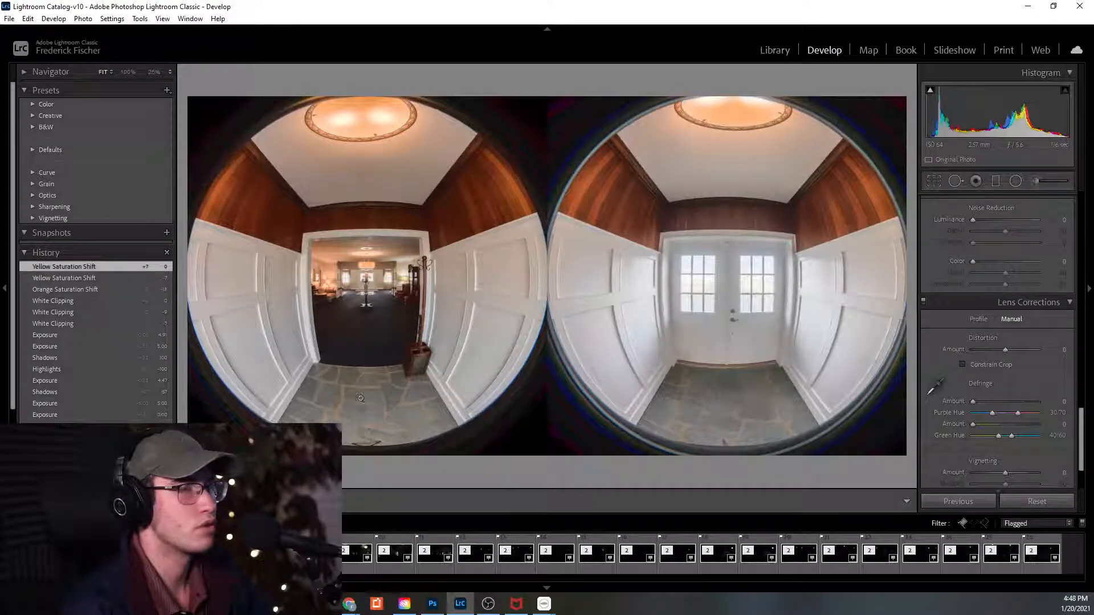
Return to the Library grid and compare the edited entryway panorama with the unedited panoramas beside it.
{"action": "left_click", "coordinate": [774, 60]}
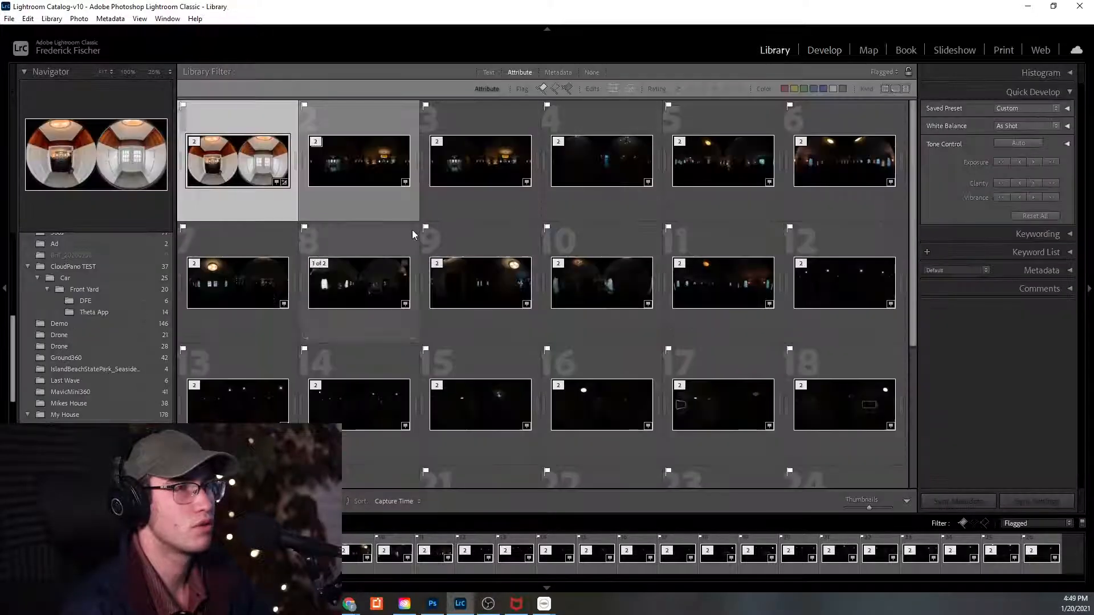
{"action": "left_click", "coordinate": [357, 181]}
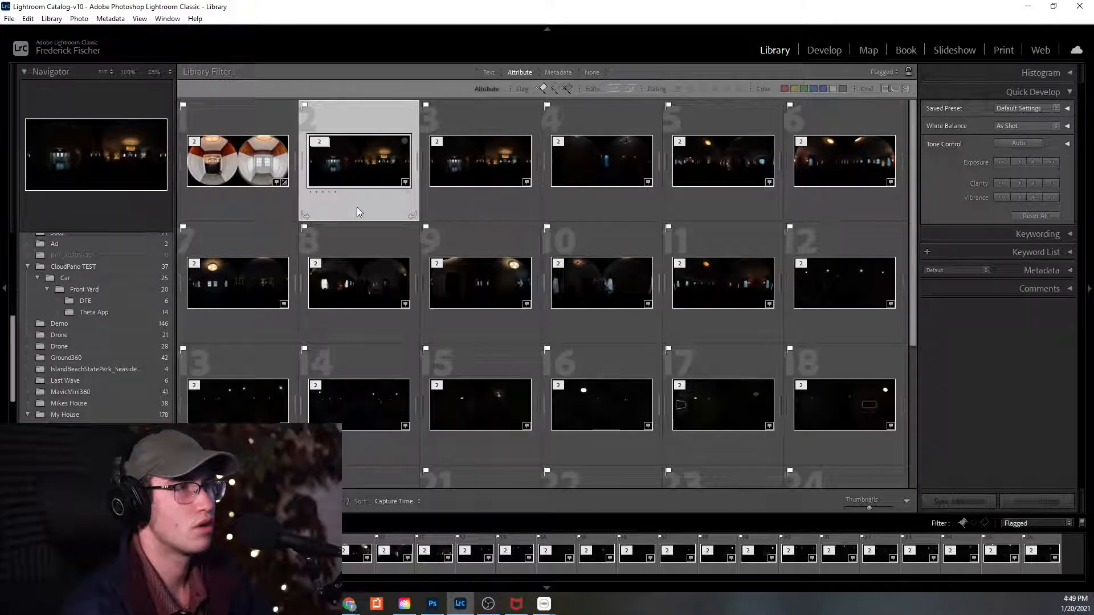
{"action": "left_click", "coordinate": [455, 183]}
{"action": "left_click", "coordinate": [243, 188]}
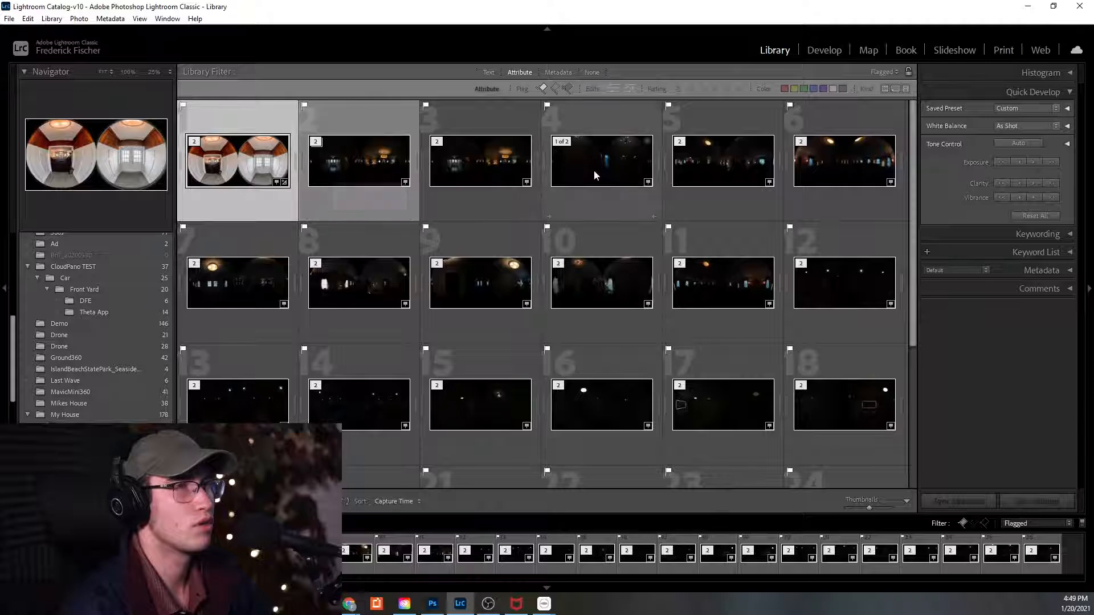
{"action": "left_click", "coordinate": [378, 173]}
{"action": "left_click", "coordinate": [276, 175]}
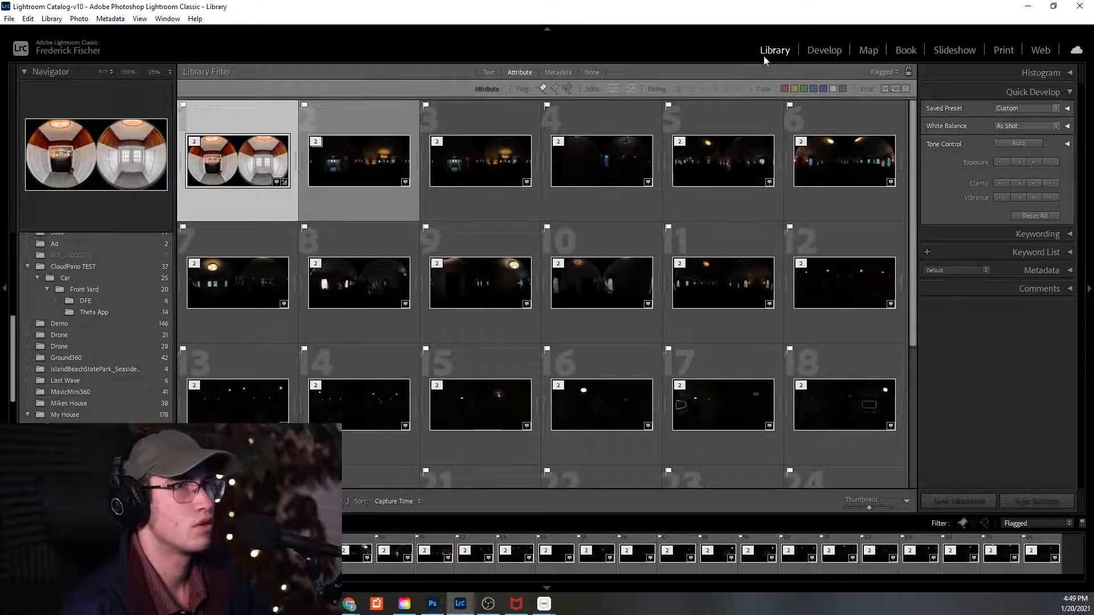
Turn the library filters off and compare the edited entryway copy with its unedited original R0020038_HDR.DNG.
{"action": "left_click", "coordinate": [882, 72]}
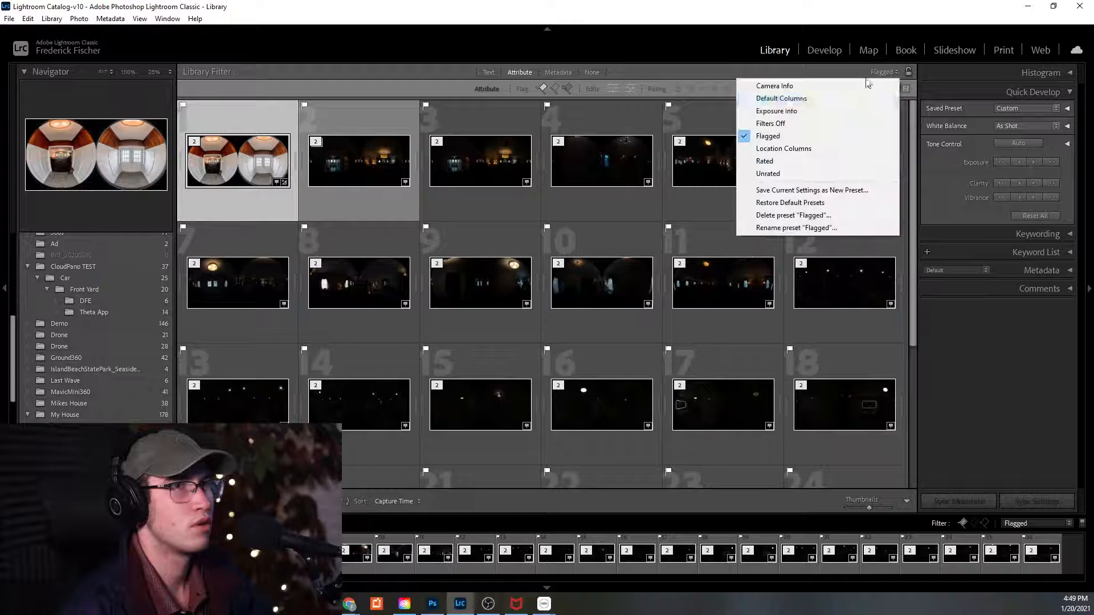
{"action": "left_click", "coordinate": [781, 129]}
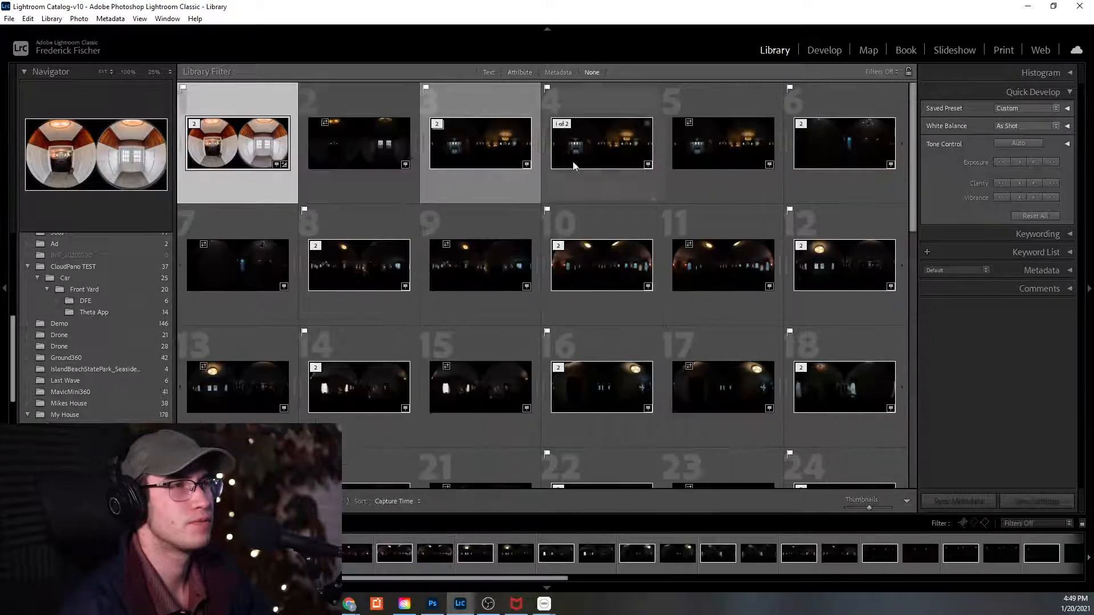
{"action": "left_click", "coordinate": [360, 152]}
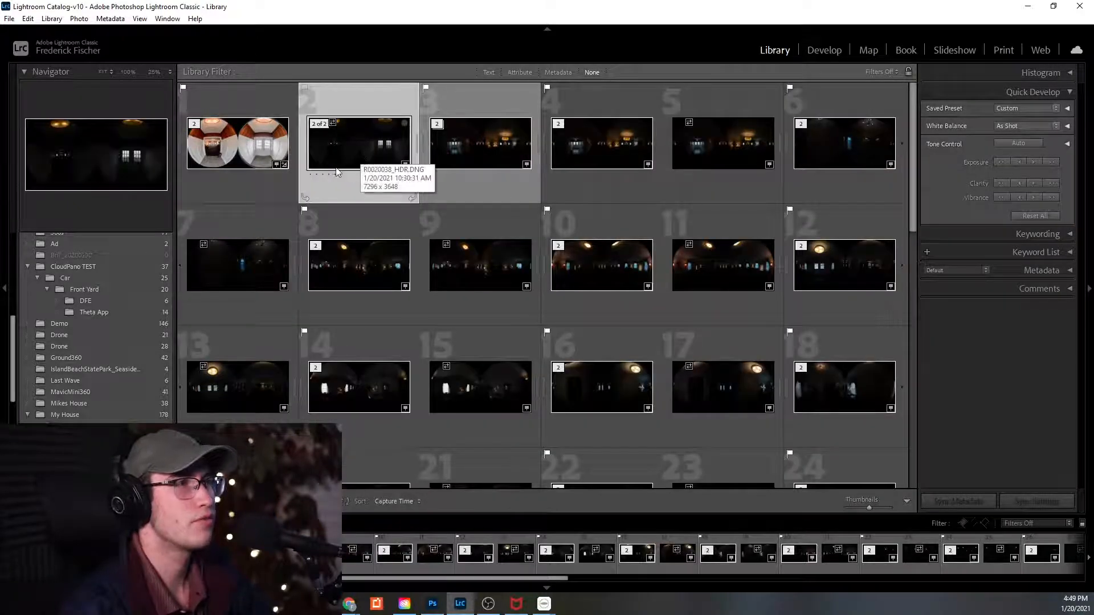
{"action": "left_click", "coordinate": [241, 164]}
{"action": "left_click", "coordinate": [337, 153]}
{"action": "left_click", "coordinate": [227, 164]}
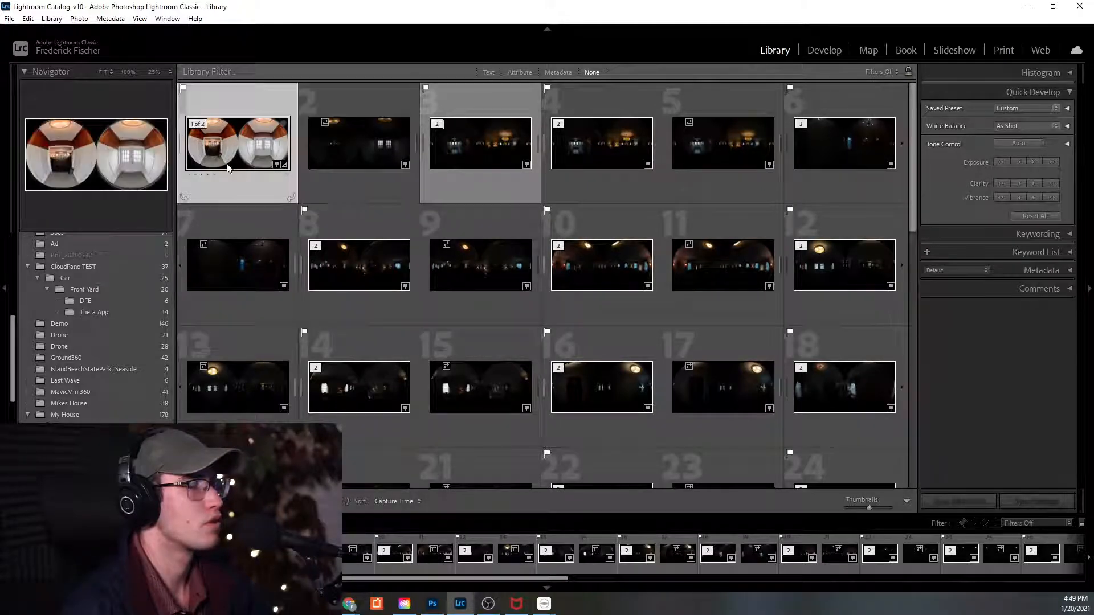
Preview the three photos following the edited entryway copy in the grid, and reselect the edited copy.
{"action": "left_click", "coordinate": [71, 554]}
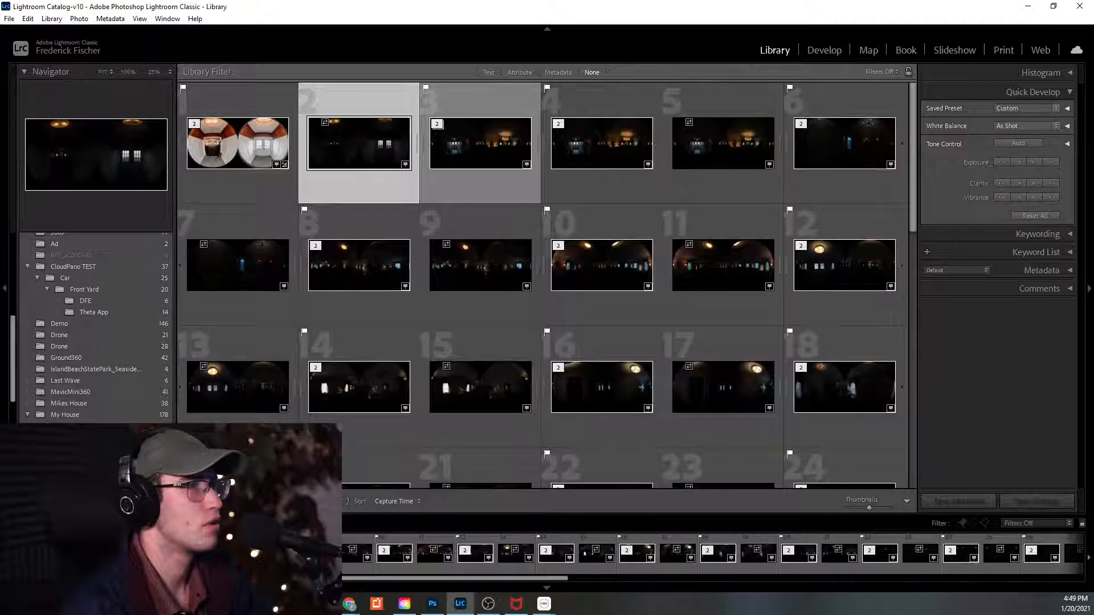
{"action": "left_click", "coordinate": [481, 143]}
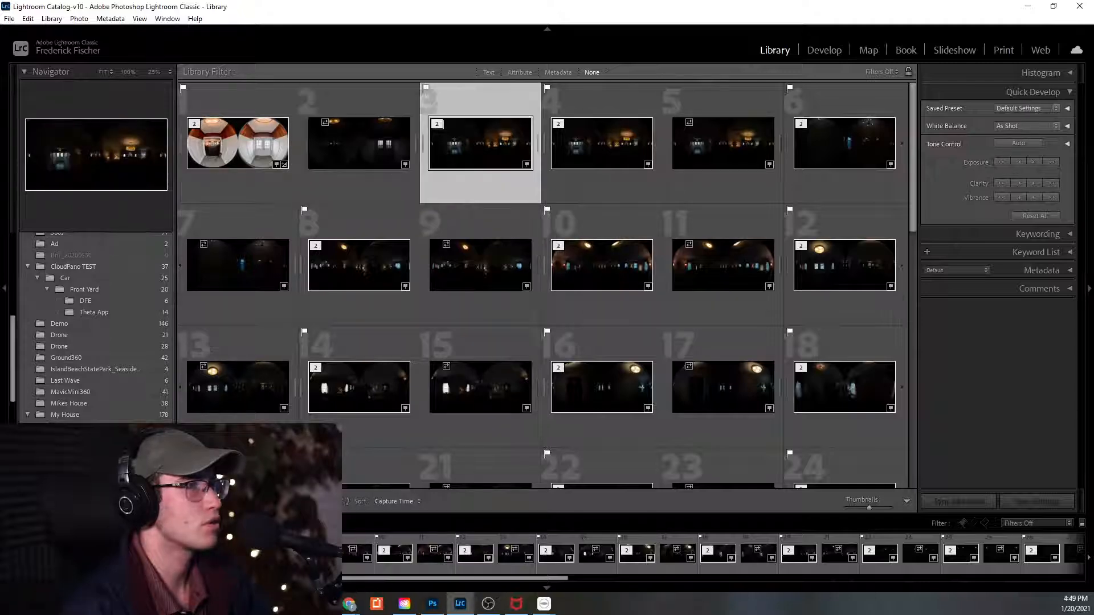
{"action": "left_click", "coordinate": [602, 144]}
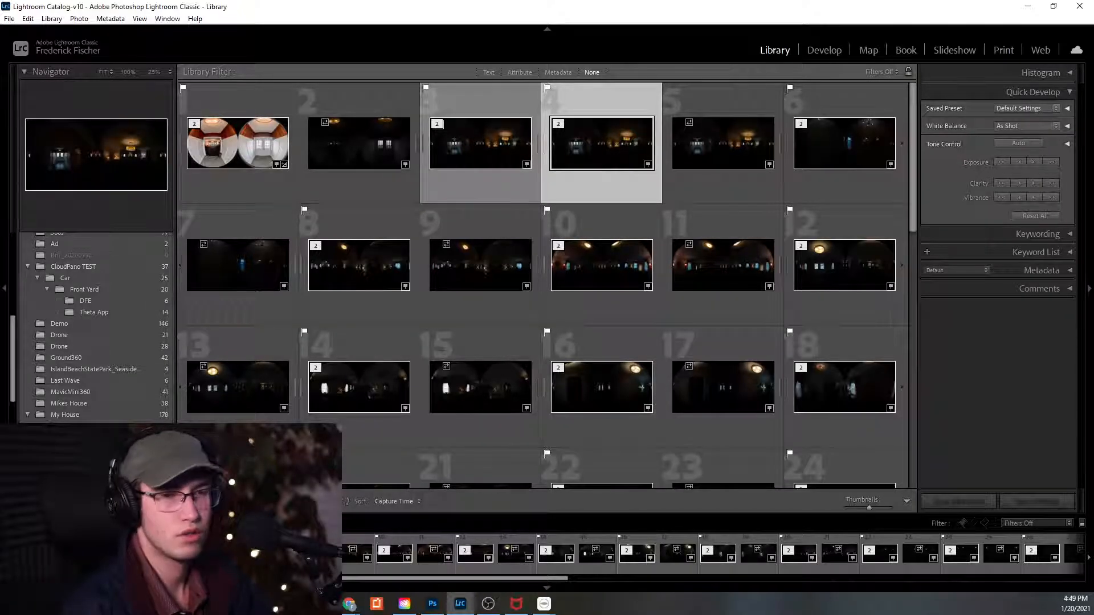
{"action": "left_click", "coordinate": [238, 143]}
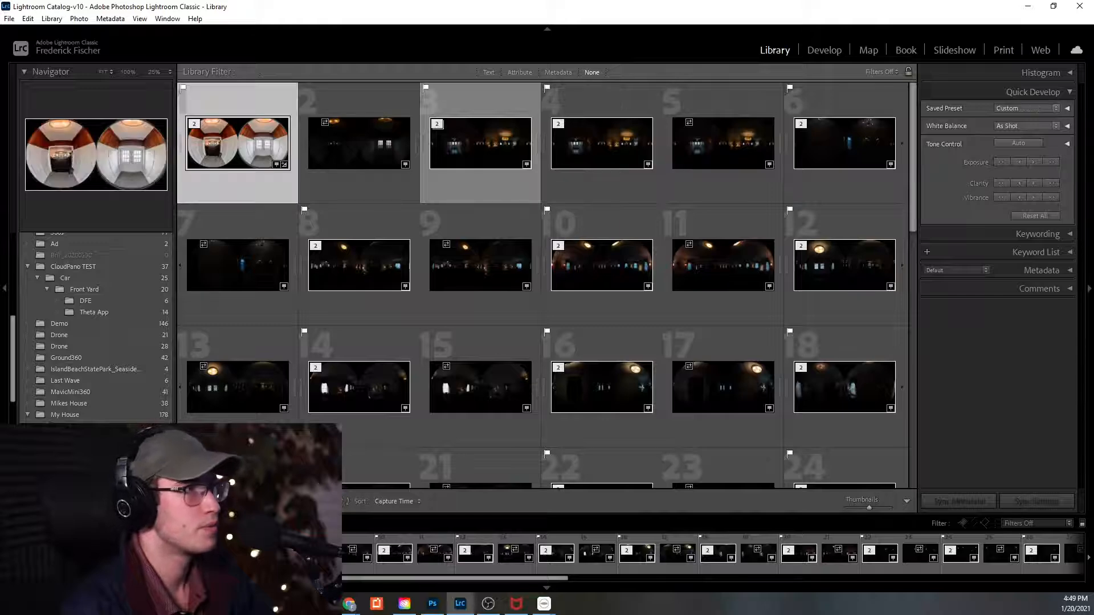
Compare the edited entryway copy with the unedited original beside it, and preview the next panorama in the grid.
{"action": "left_click", "coordinate": [359, 143]}
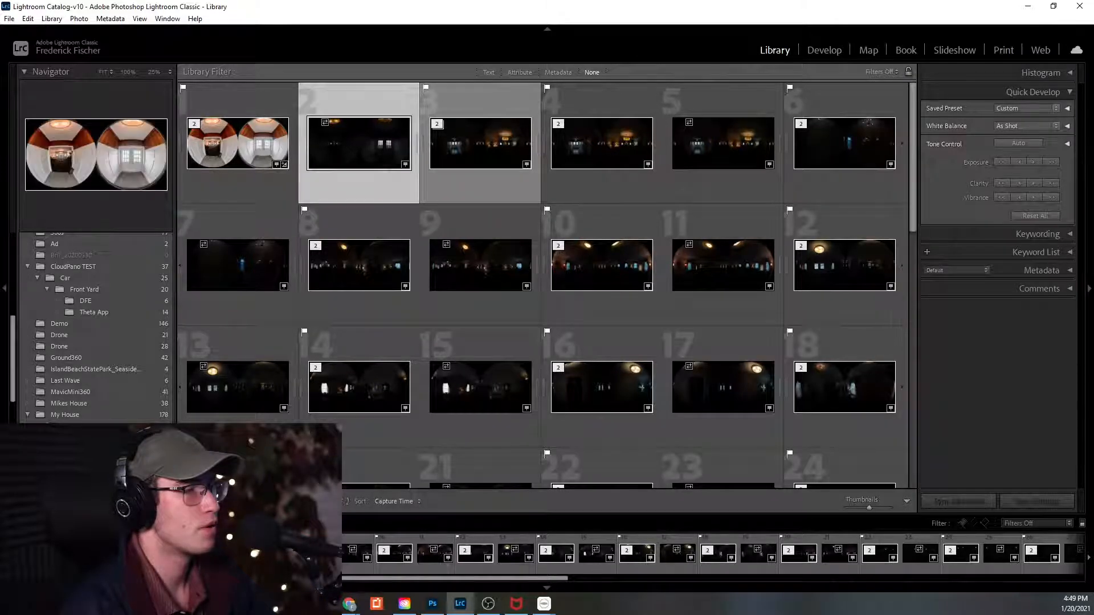
{"action": "left_click", "coordinate": [238, 143]}
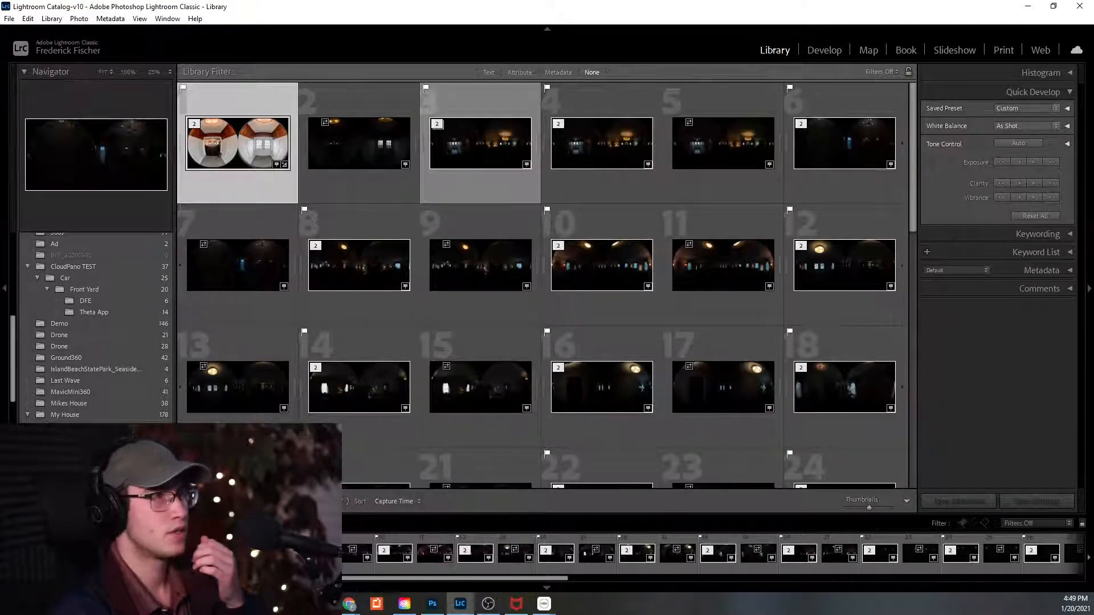
{"action": "left_click", "coordinate": [359, 143]}
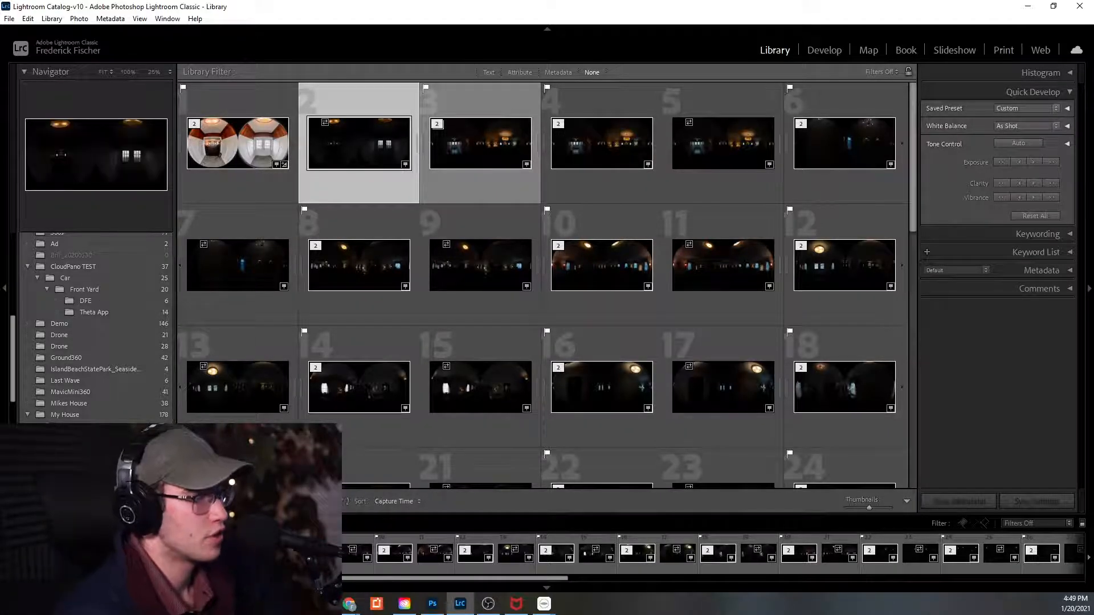
{"action": "left_click", "coordinate": [111, 553]}
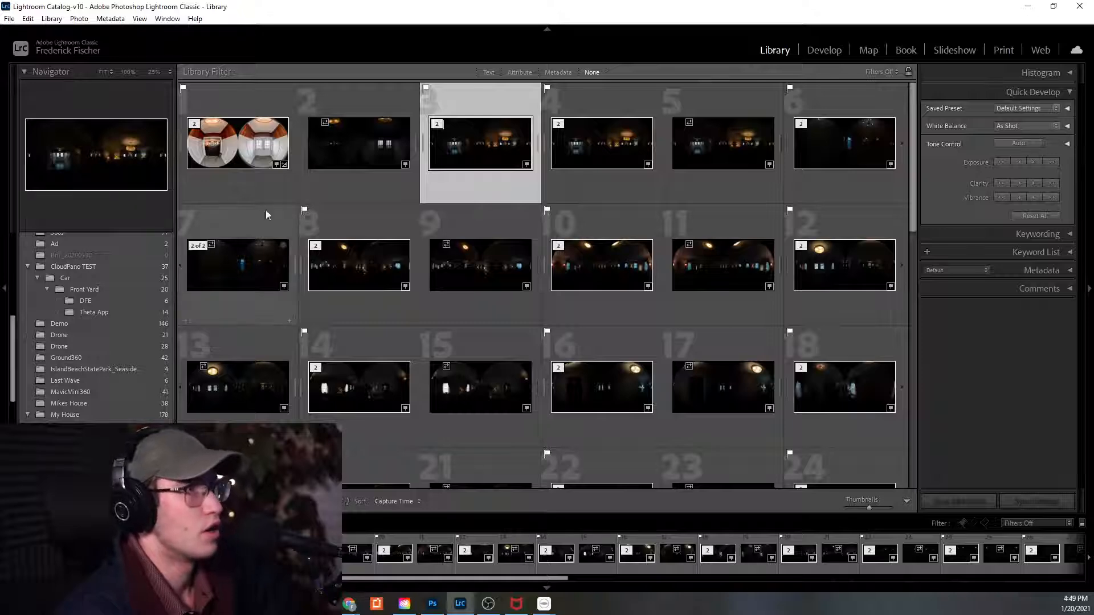
Stitch the edited entryway panorama in RICOH THETA Stitcher as a copy with Lightroom adjustments, keeping automatic zenith correction and stitching.
{"action": "double_click", "coordinate": [276, 176]}
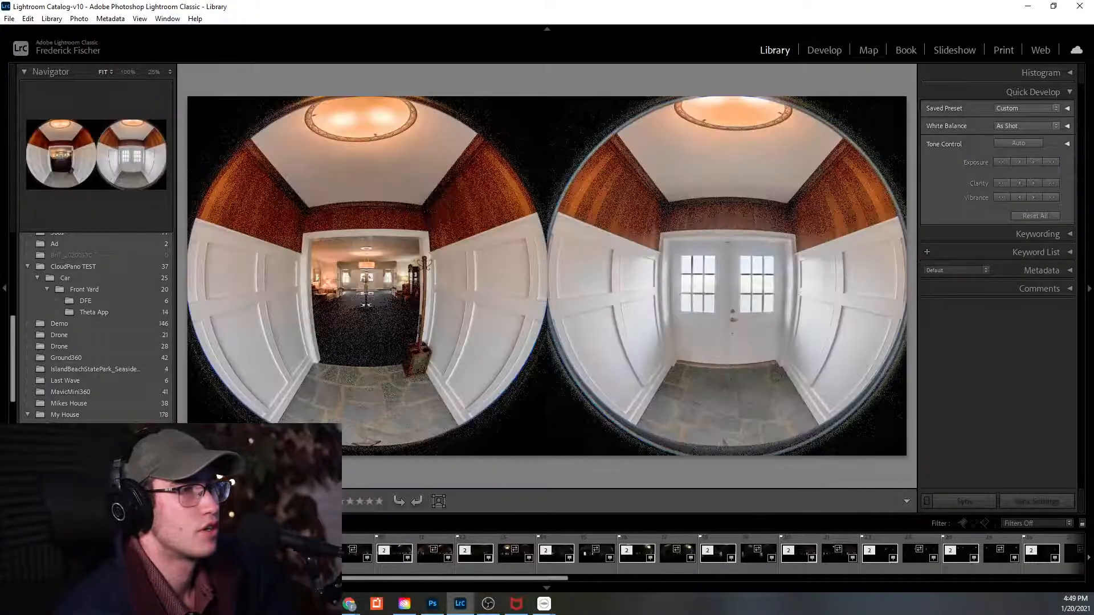
{"action": "left_click", "coordinate": [826, 50]}
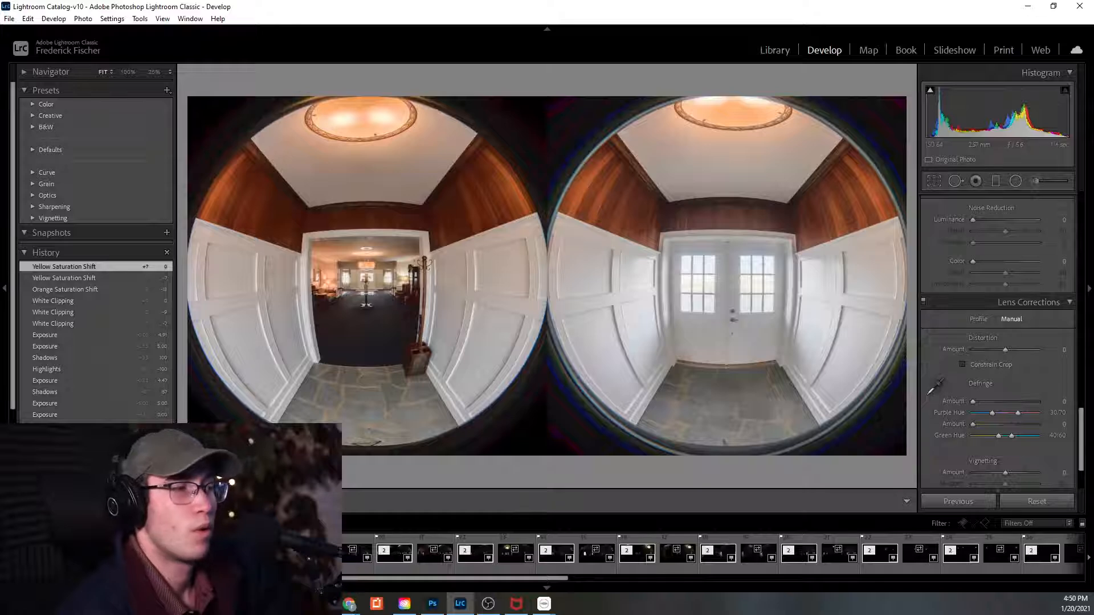
{"action": "right_click", "coordinate": [435, 281]}
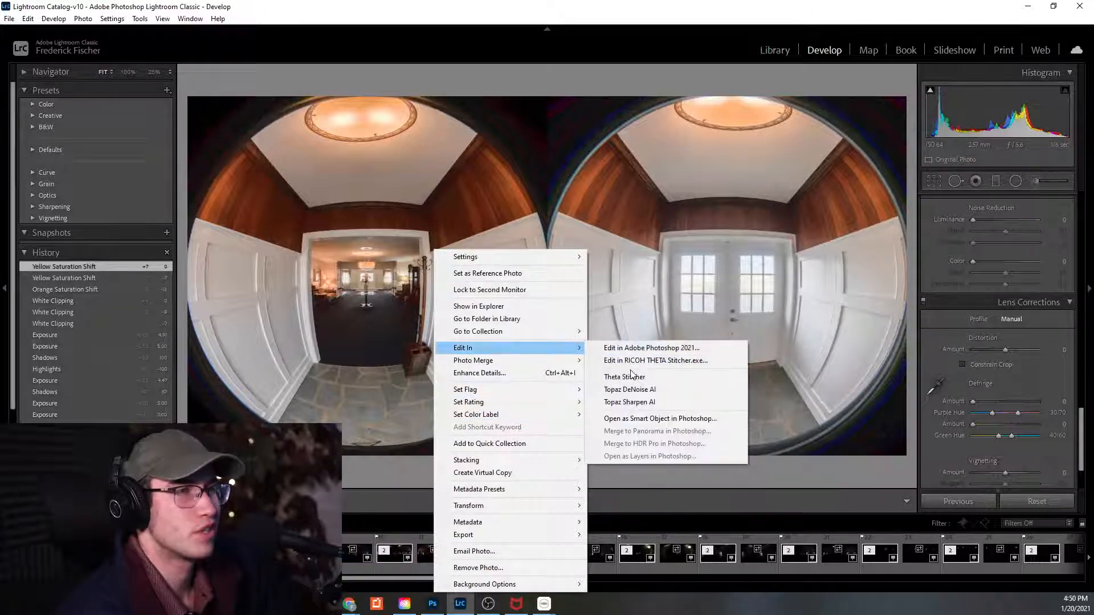
{"action": "left_click", "coordinate": [615, 375]}
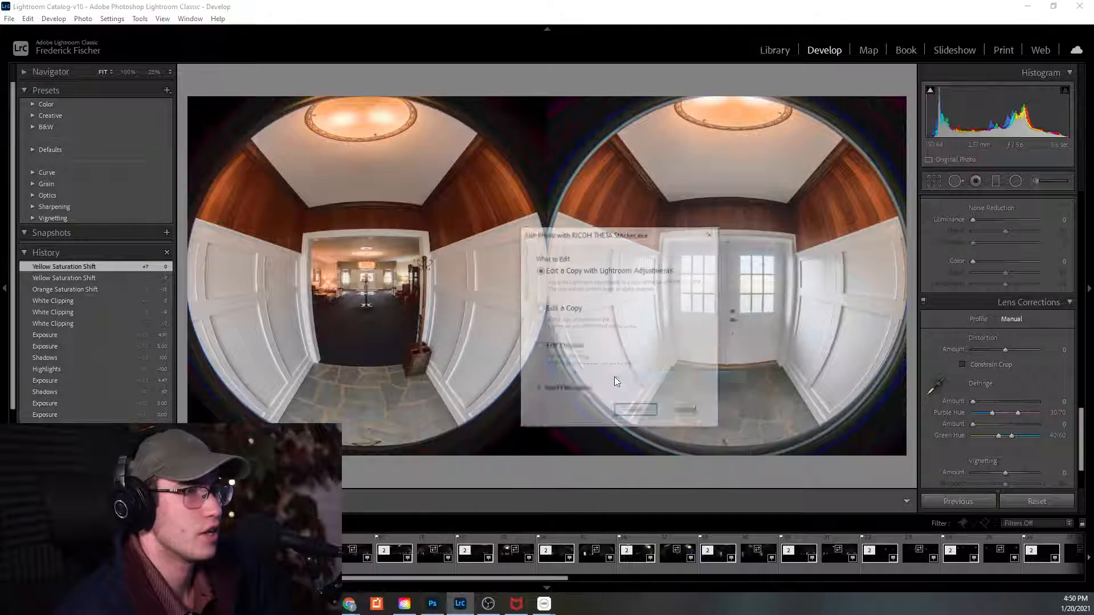
{"action": "left_click", "coordinate": [635, 412]}
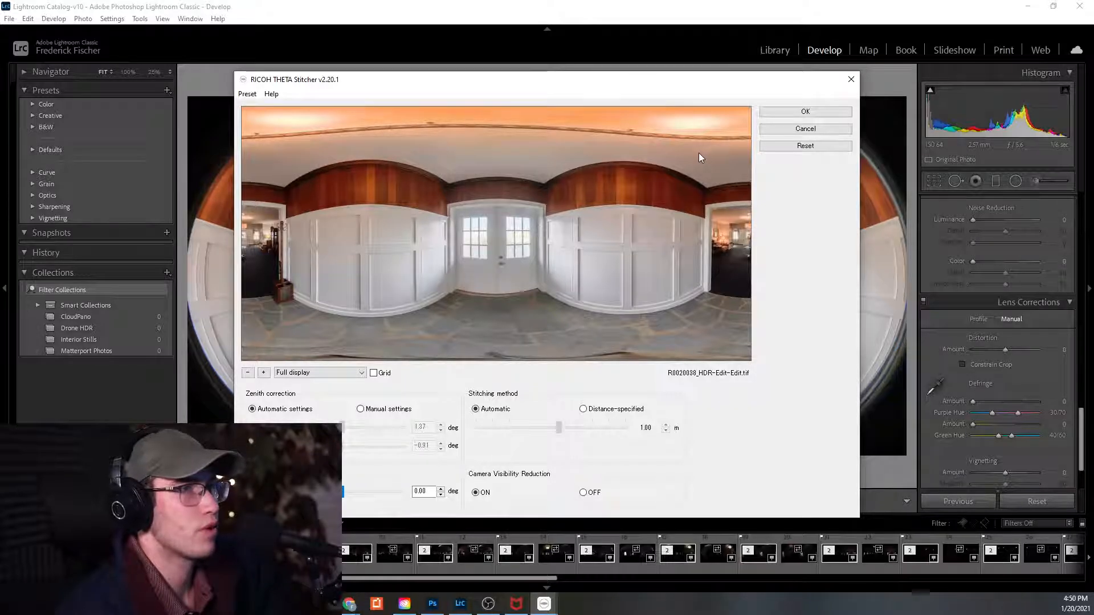
{"action": "left_click", "coordinate": [792, 113]}
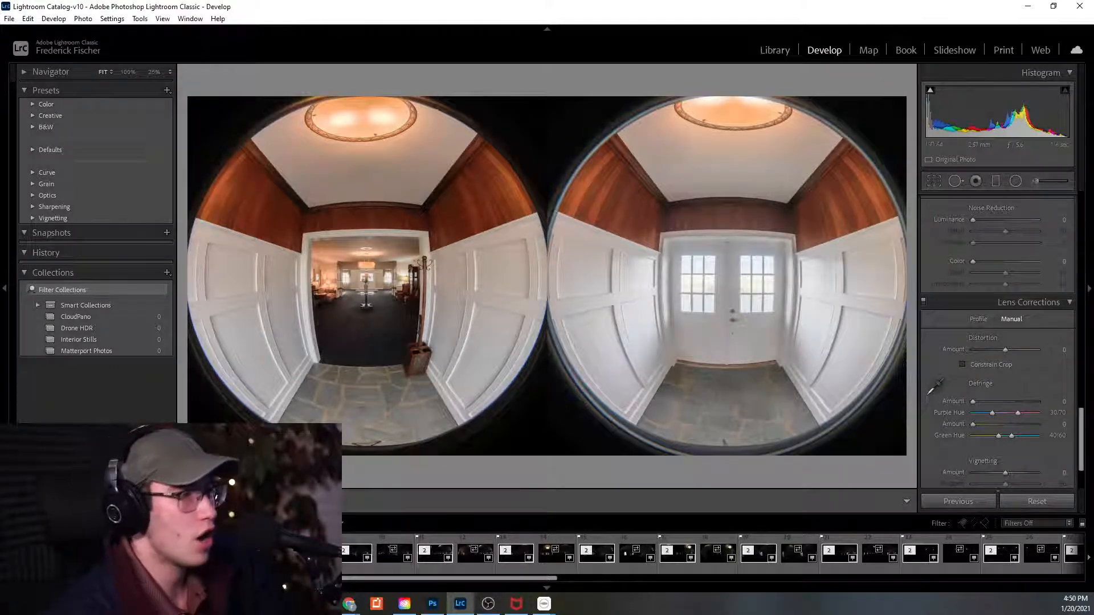
Switch to the RICOH THETA Stitcher window holding the other HDR-Edit panoramas and batch process them with the automatic settings.
{"action": "mouse_move", "coordinate": [544, 603]}
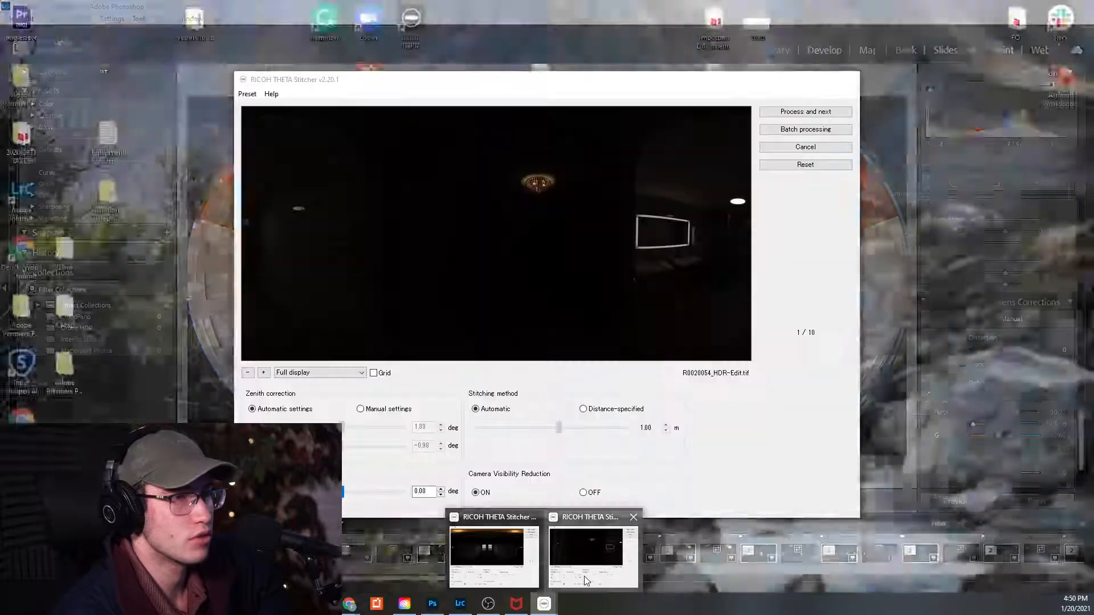
{"action": "left_click", "coordinate": [584, 576]}
{"action": "left_click", "coordinate": [800, 133]}
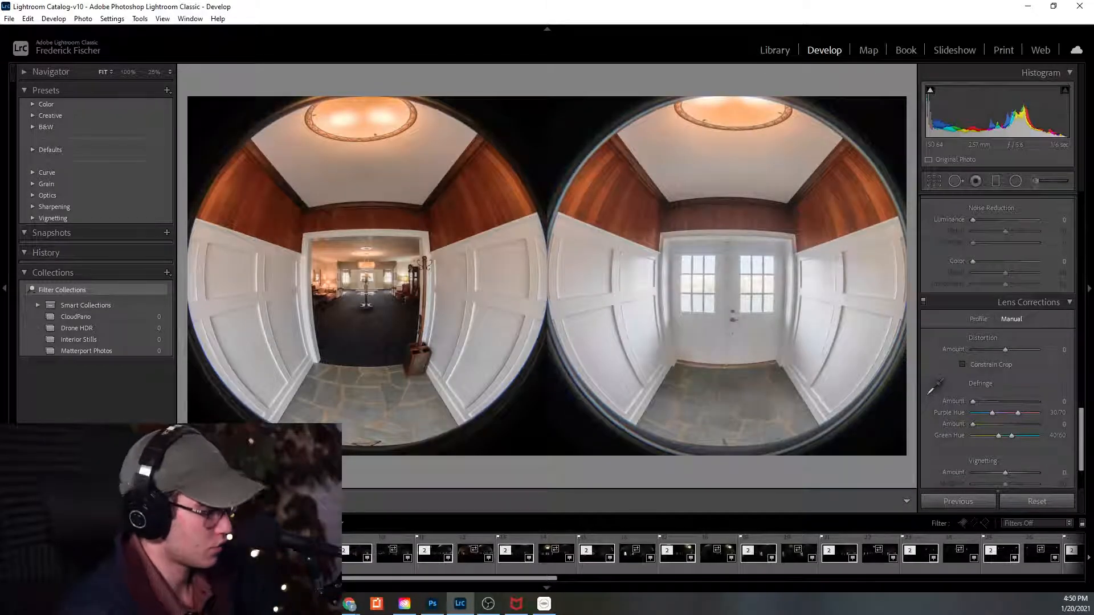
{"action": "key", "text": "ctrl+z"}
{"action": "key", "text": "ctrl+z"}
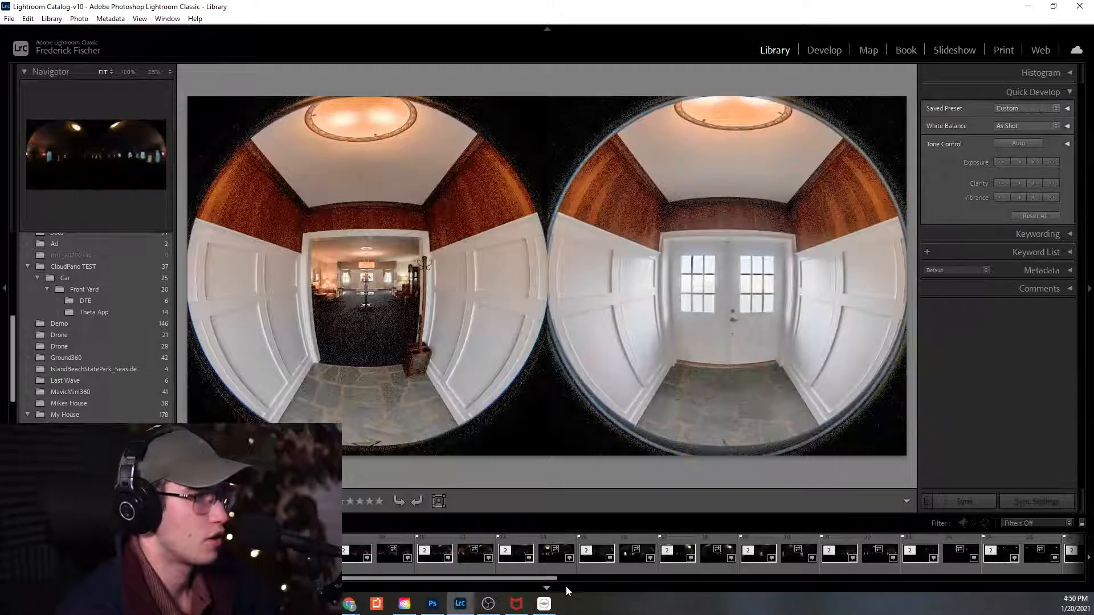
{"action": "left_click", "coordinate": [544, 604]}
{"action": "left_click", "coordinate": [830, 132]}
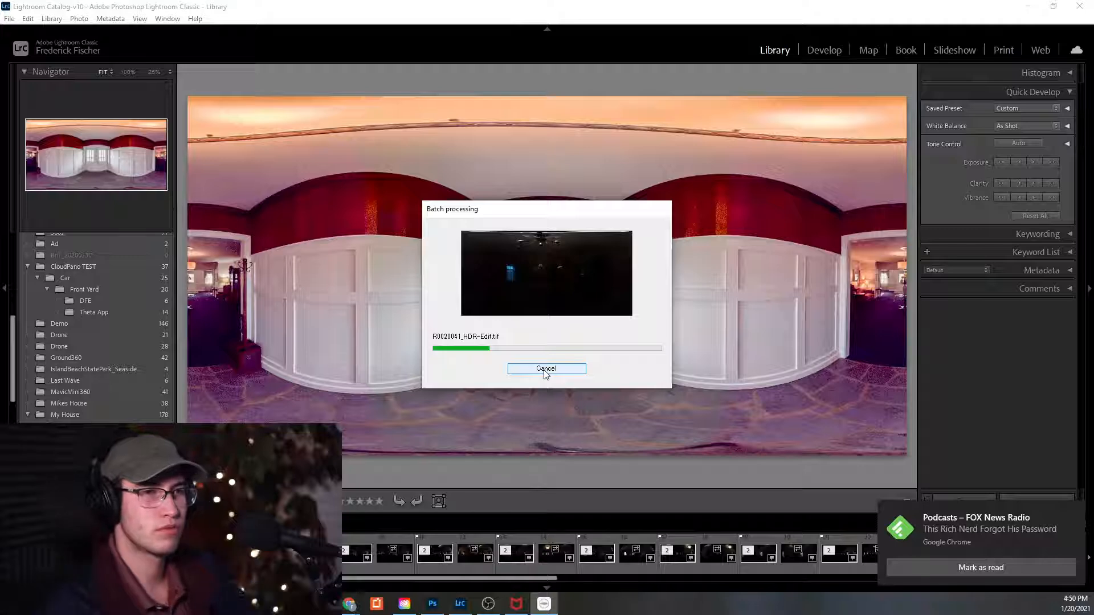
{"action": "left_click", "coordinate": [1077, 510]}
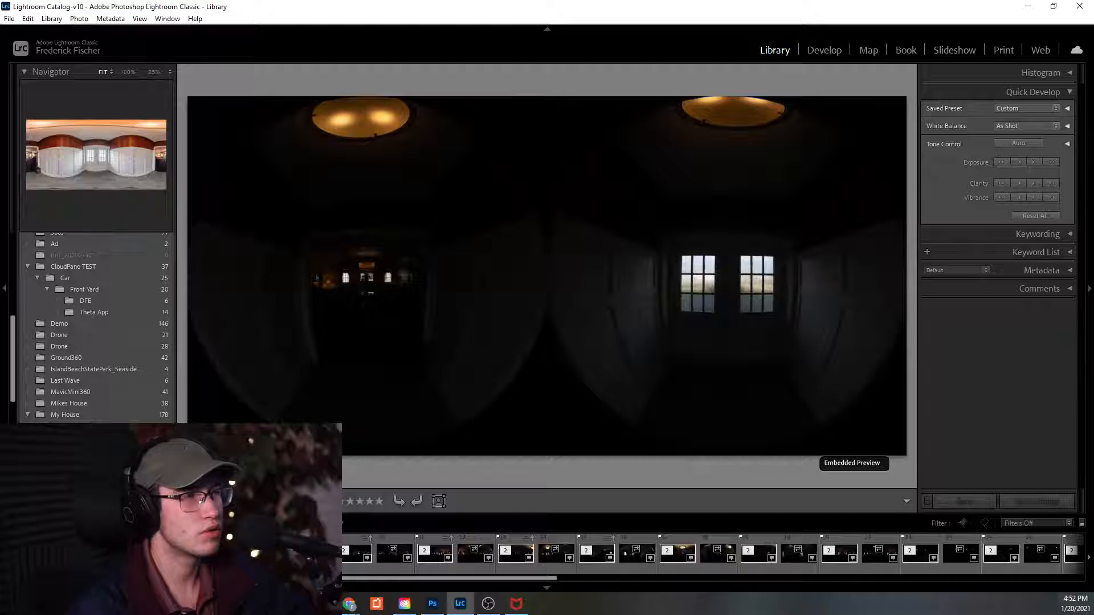
Return to the Library grid after the batch and preview a stitched panorama alongside its unstitched original.
{"action": "key", "text": "Right"}
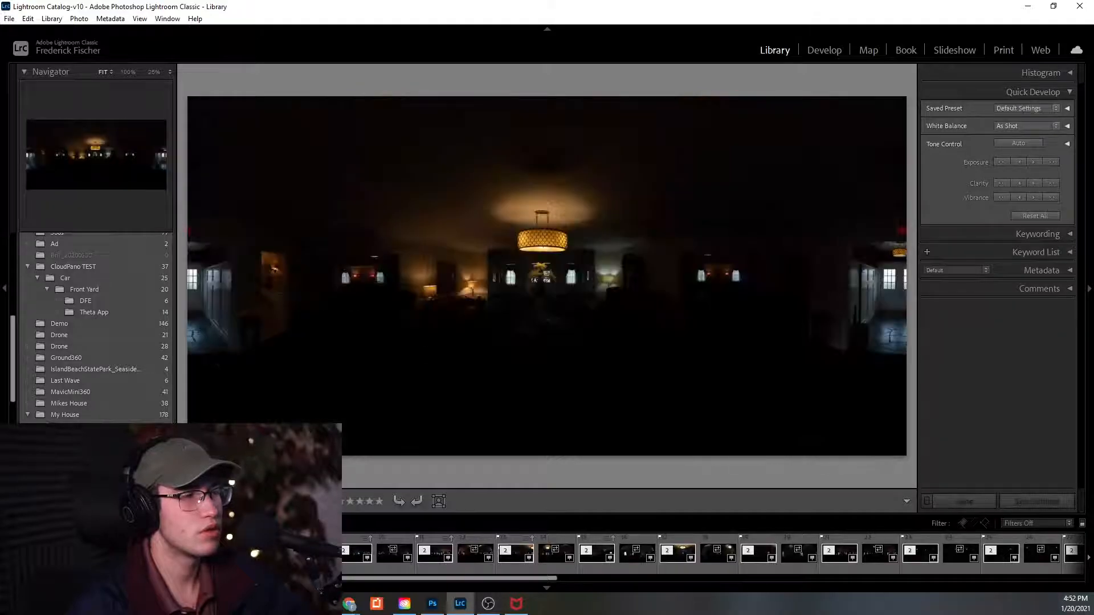
{"action": "key", "text": "g"}
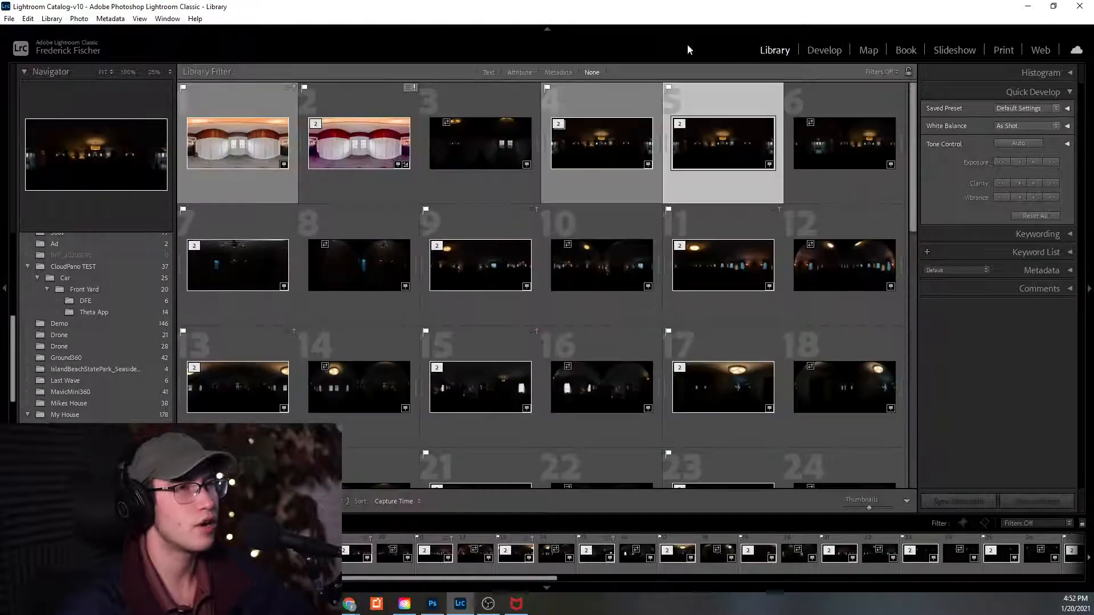
{"action": "left_click", "coordinate": [321, 277]}
{"action": "left_click", "coordinate": [260, 266]}
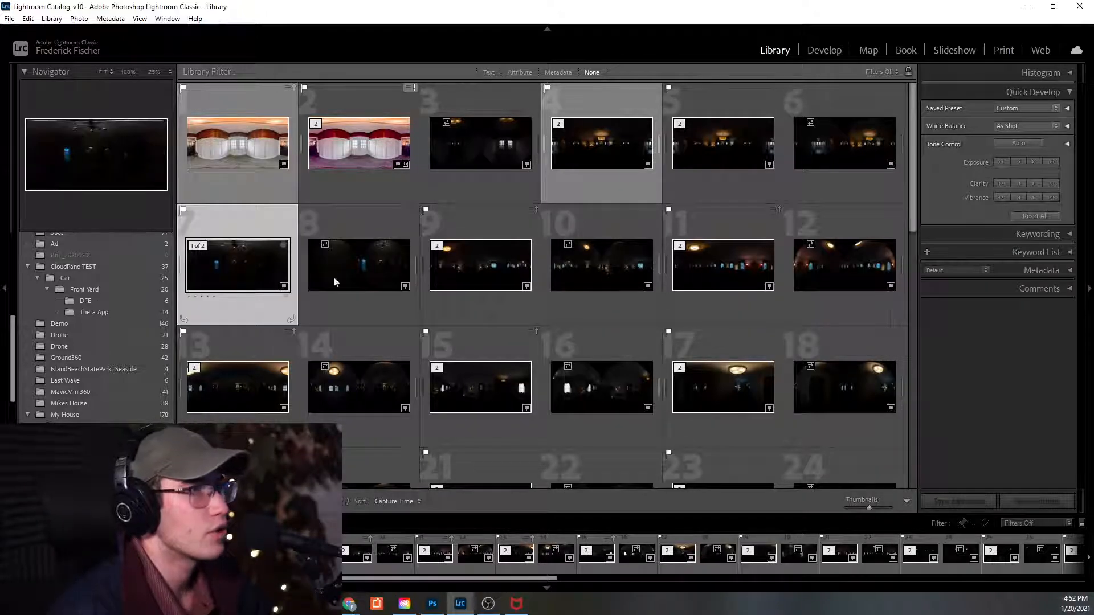
{"action": "left_click", "coordinate": [259, 183]}
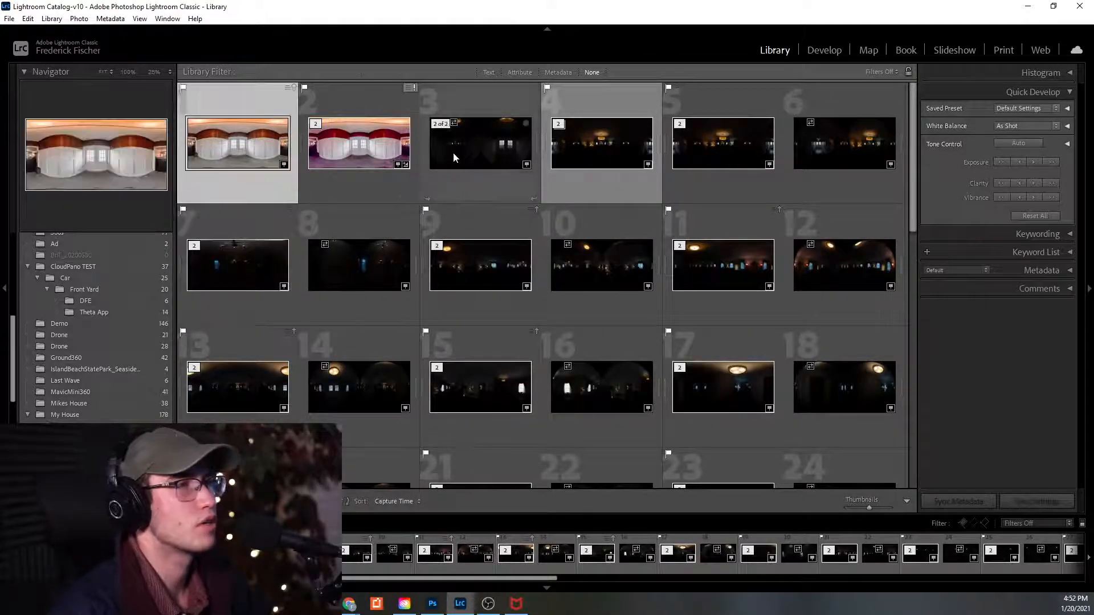
{"action": "left_click", "coordinate": [598, 165], "text": "ctrl"}
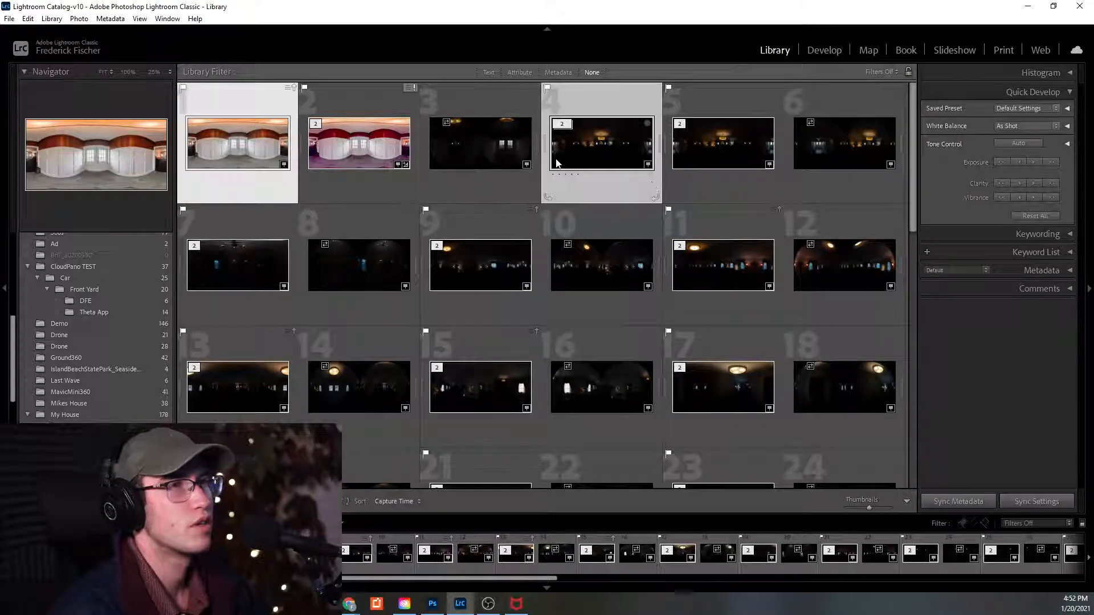
{"action": "left_click", "coordinate": [815, 188], "text": "ctrl"}
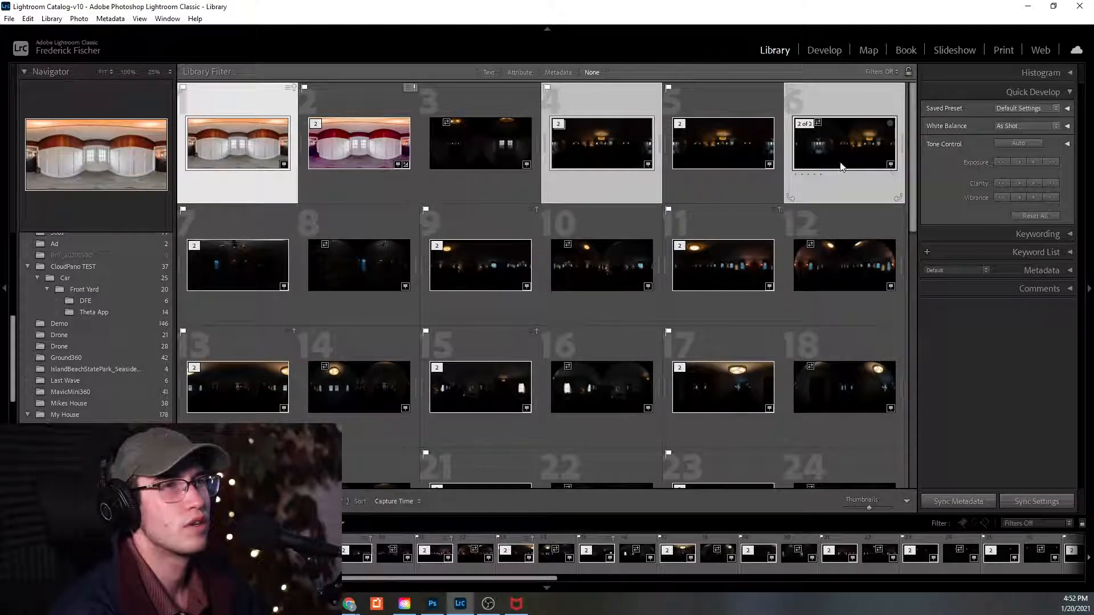
{"action": "left_click", "coordinate": [718, 166]}
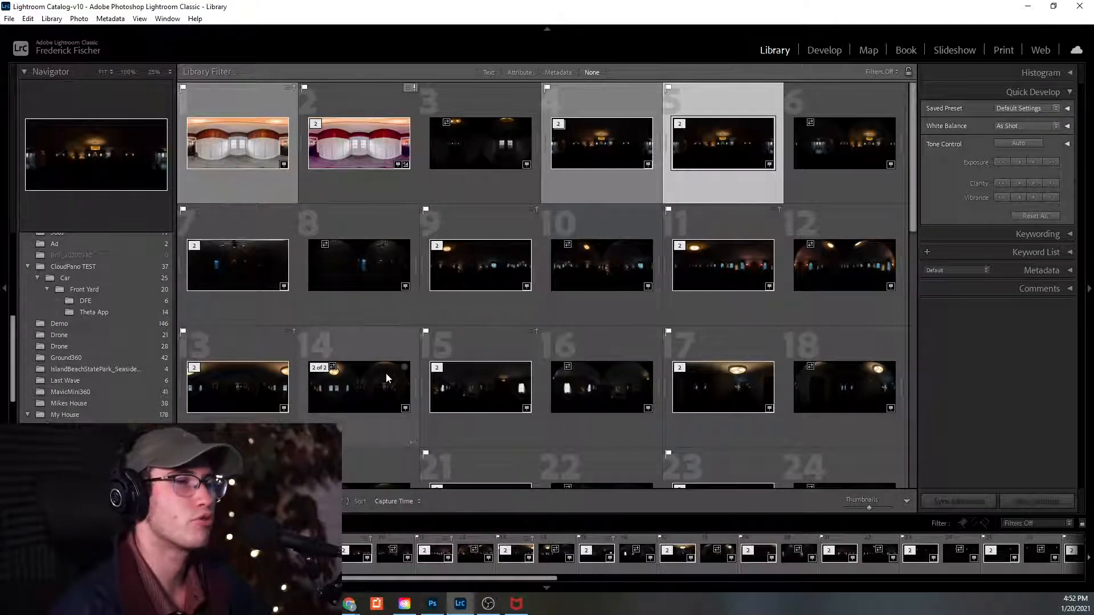
Look through the grid to tell the stitched TIFF copies from the original DNG files.
{"action": "scroll", "coordinate": [385, 376], "scroll_direction": "down", "scroll_amount": 4}
{"action": "scroll", "coordinate": [427, 370], "scroll_direction": "up", "scroll_amount": 3}
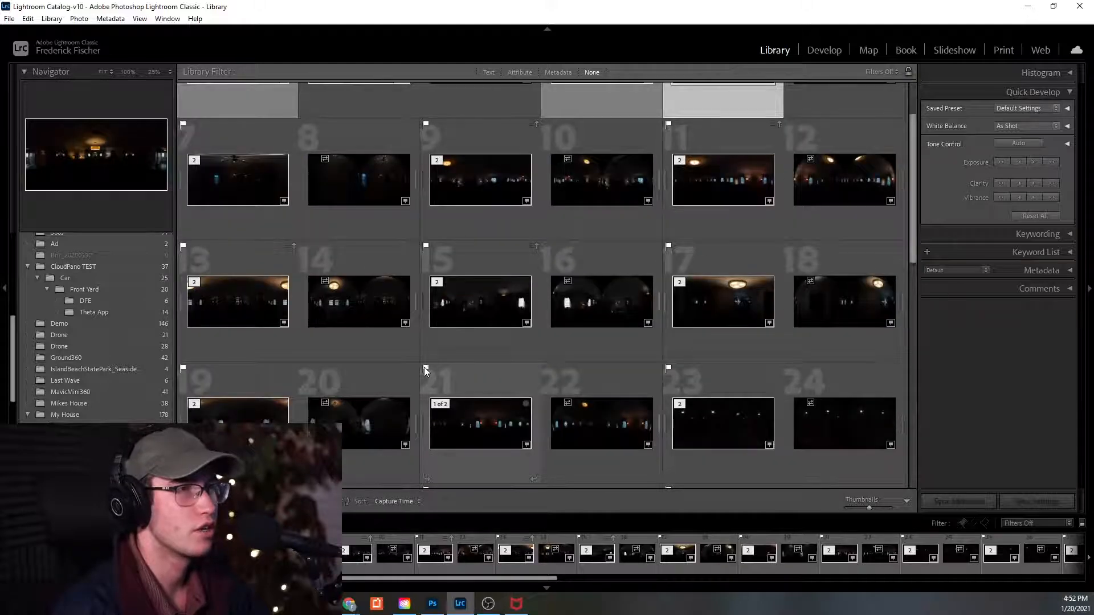
{"action": "scroll", "coordinate": [425, 371], "scroll_direction": "up", "scroll_amount": 2}
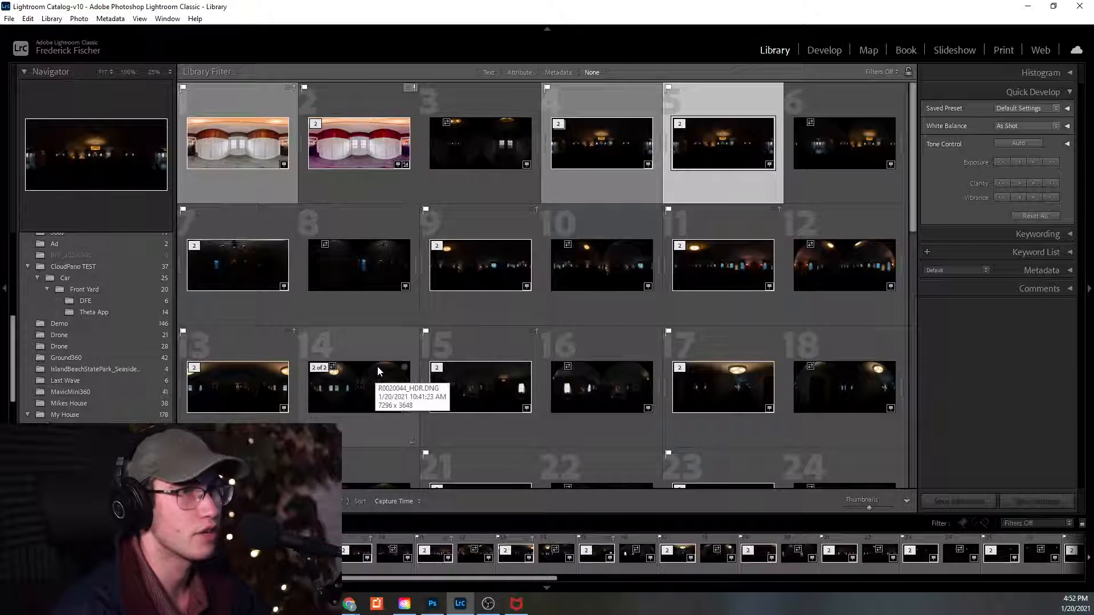
{"action": "left_click", "coordinate": [625, 165]}
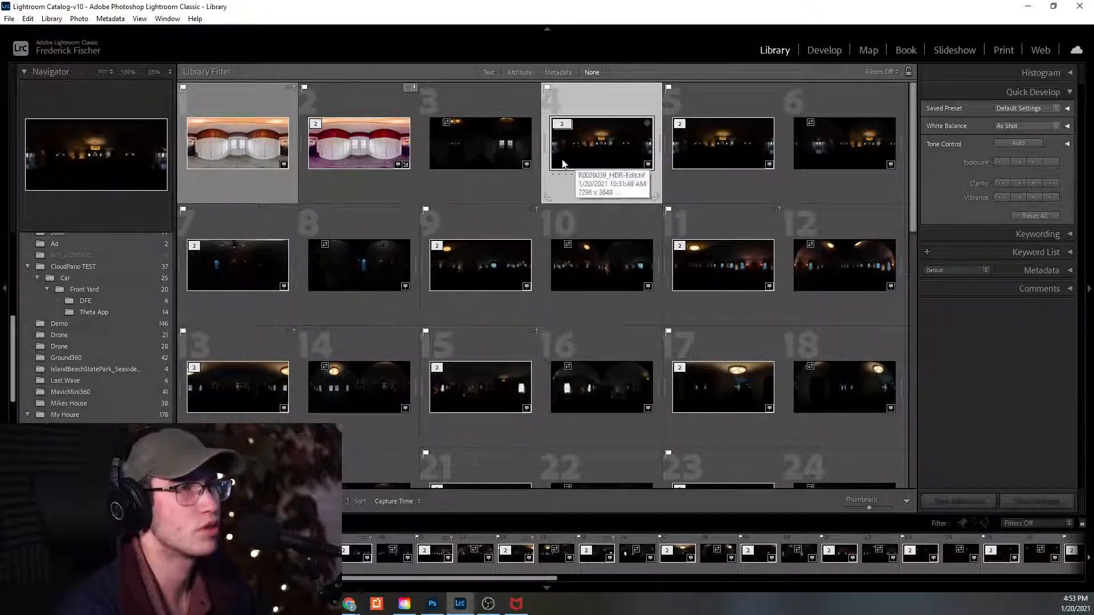
Select the stitched copies numbered 1, 4, 5, 7, 9, 11, 13, 15 and 17 together in the grid.
{"action": "left_click", "coordinate": [223, 158]}
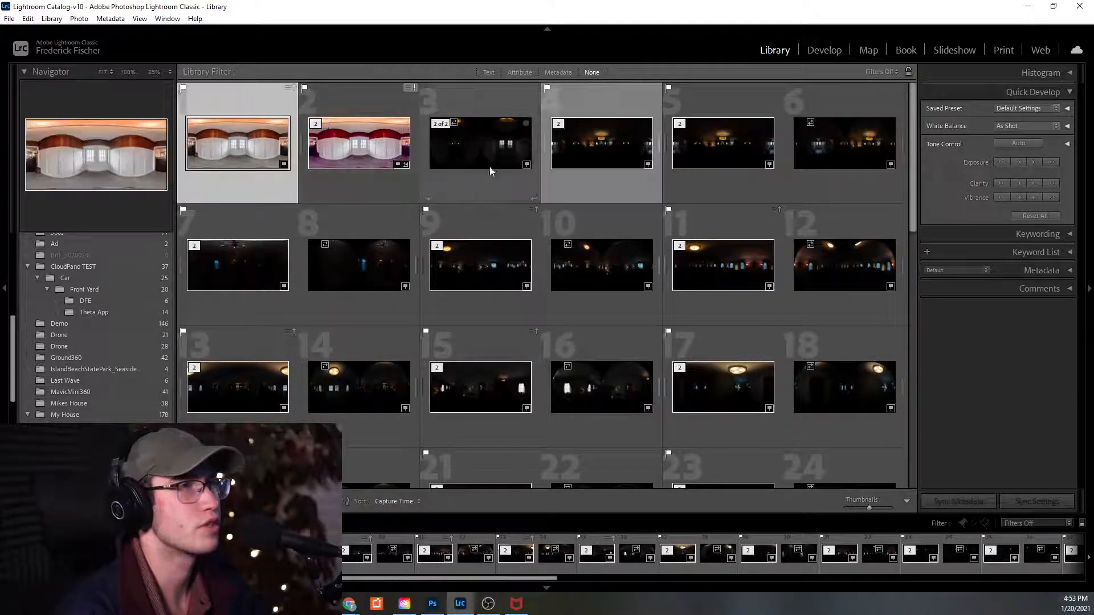
{"action": "left_click", "coordinate": [593, 148], "text": "ctrl"}
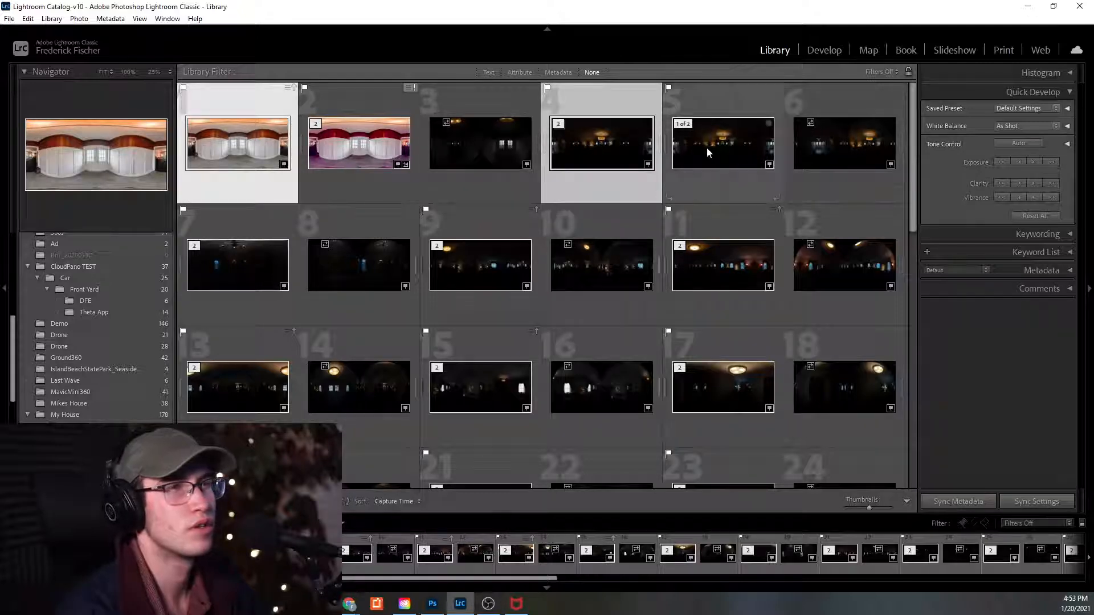
{"action": "left_click", "coordinate": [705, 164], "text": "ctrl"}
{"action": "left_click", "coordinate": [227, 285], "text": "ctrl"}
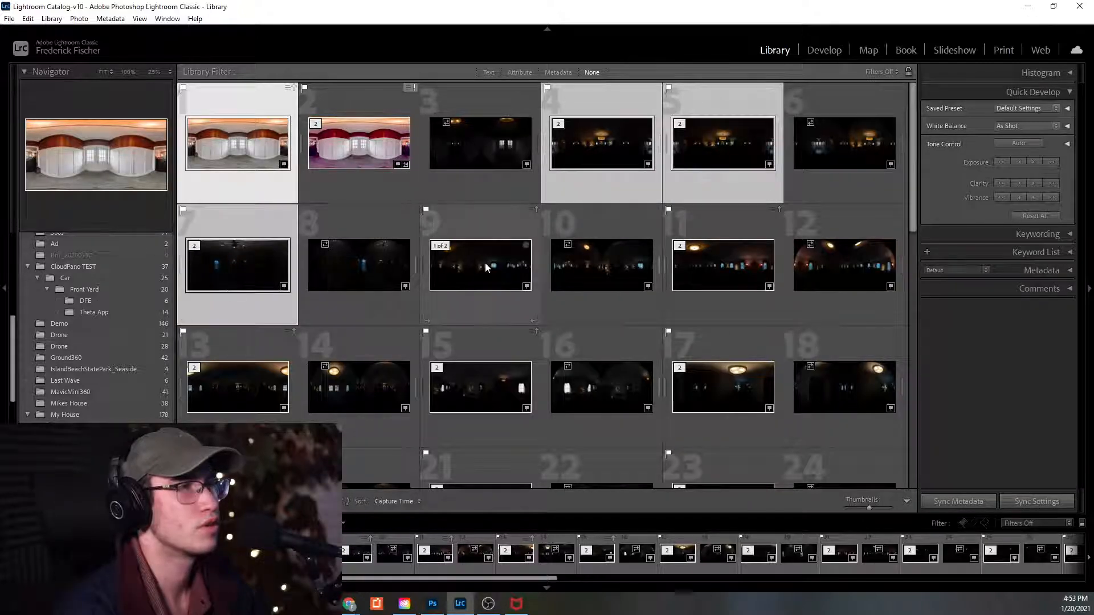
{"action": "left_click", "coordinate": [481, 267], "text": "ctrl"}
{"action": "left_click", "coordinate": [723, 267], "text": "ctrl"}
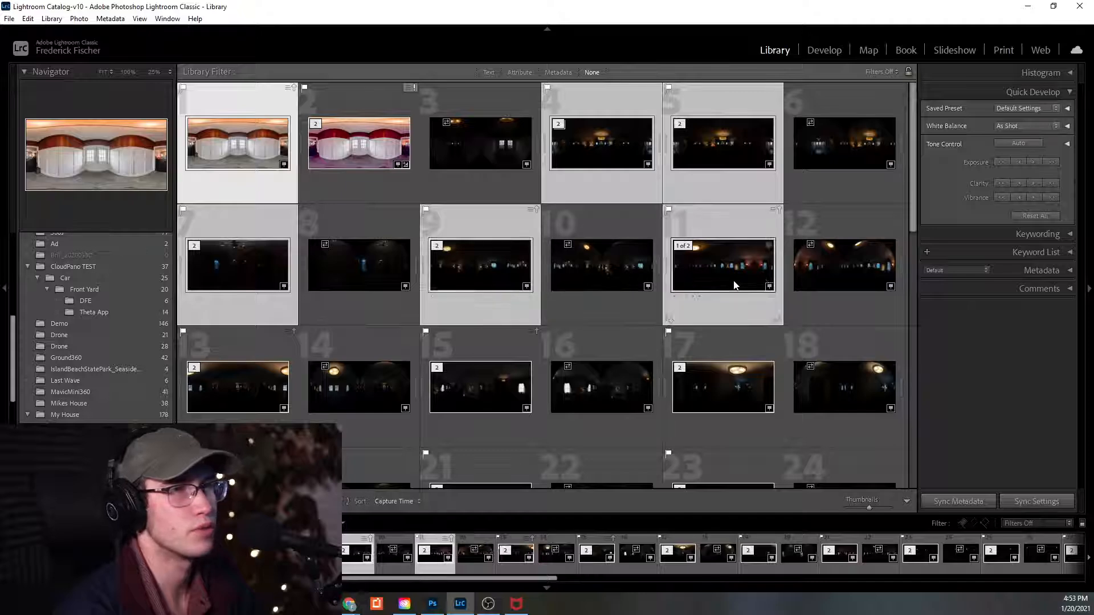
{"action": "left_click", "coordinate": [236, 390], "text": "ctrl"}
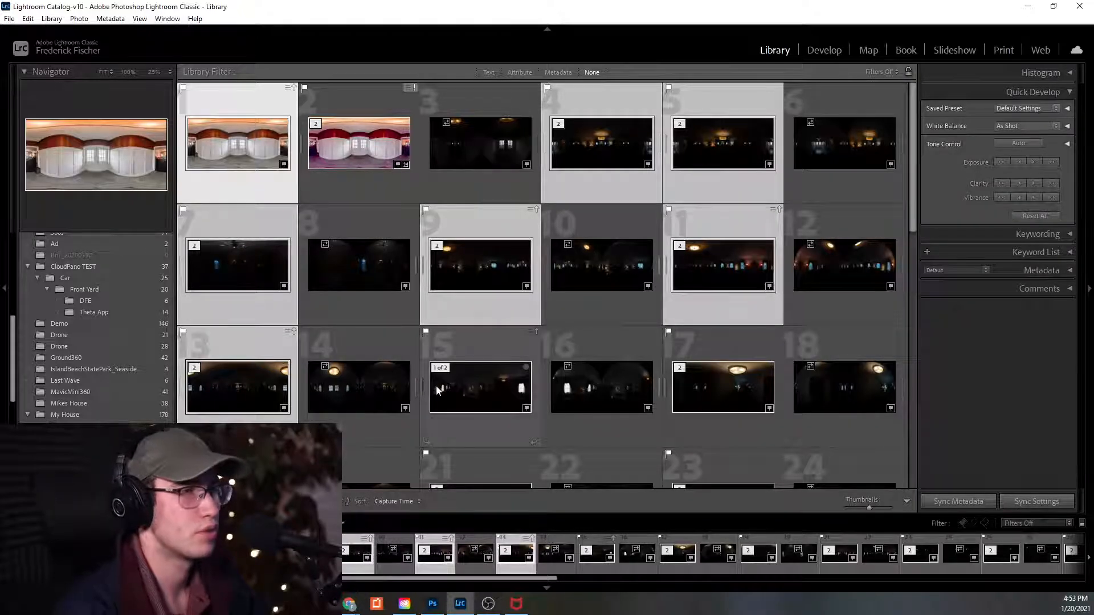
{"action": "left_click", "coordinate": [460, 394], "text": "ctrl"}
{"action": "left_click", "coordinate": [696, 373], "text": "ctrl"}
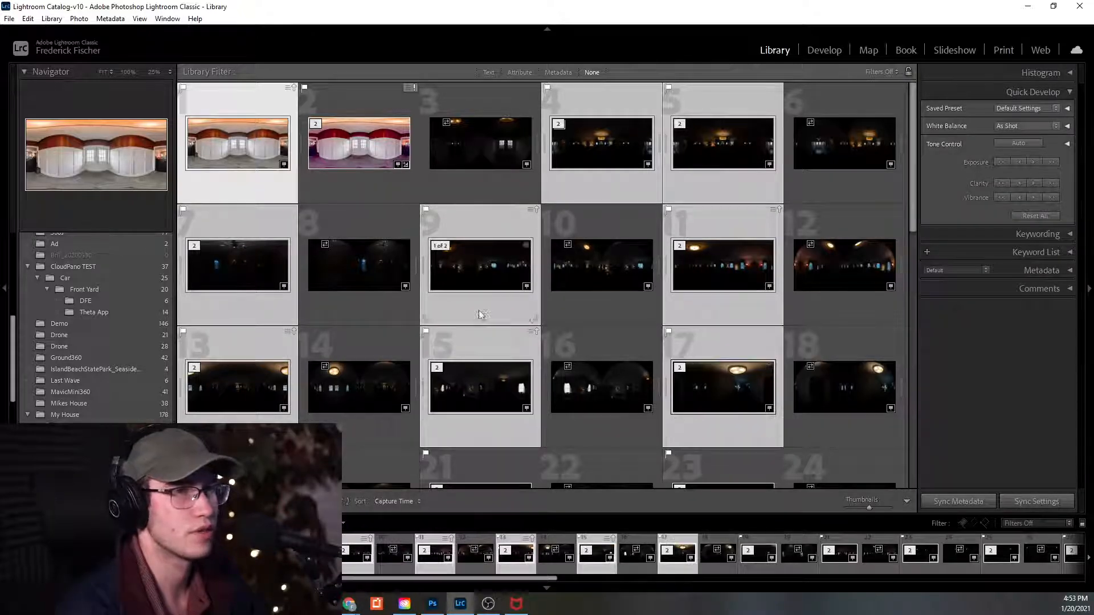
Add the stitched copies numbered 19, 21, 23, 25, 27, 29 and 31 to the selection in the grid.
{"action": "scroll", "coordinate": [367, 312], "scroll_direction": "down", "scroll_amount": 3}
{"action": "left_click", "coordinate": [240, 334], "text": "ctrl"}
{"action": "left_click", "coordinate": [481, 339], "text": "ctrl"}
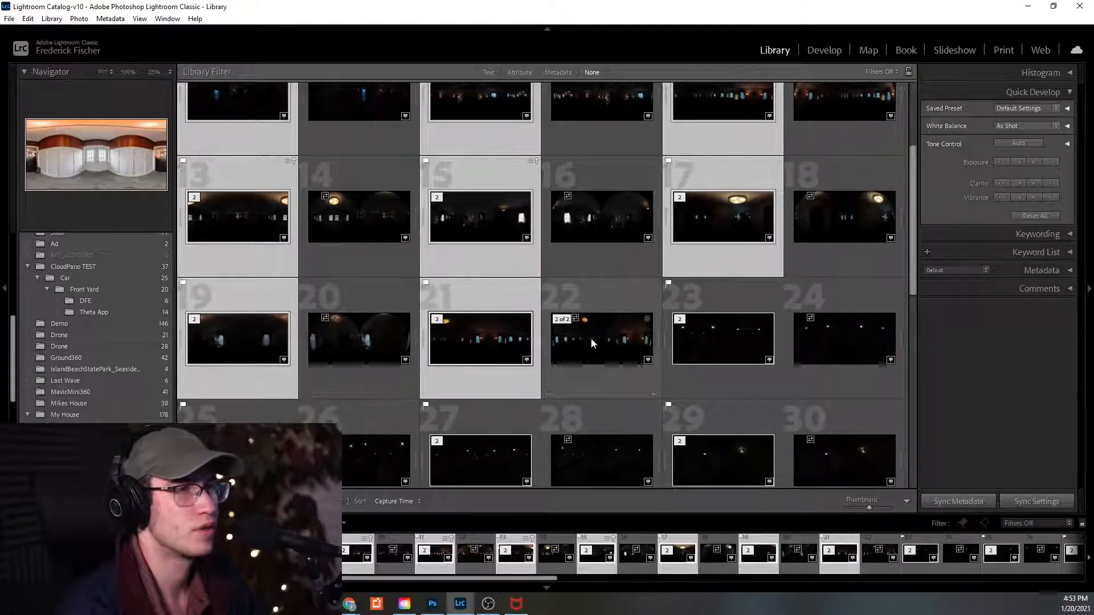
{"action": "left_click", "coordinate": [692, 334], "text": "ctrl"}
{"action": "key", "text": "minus"}
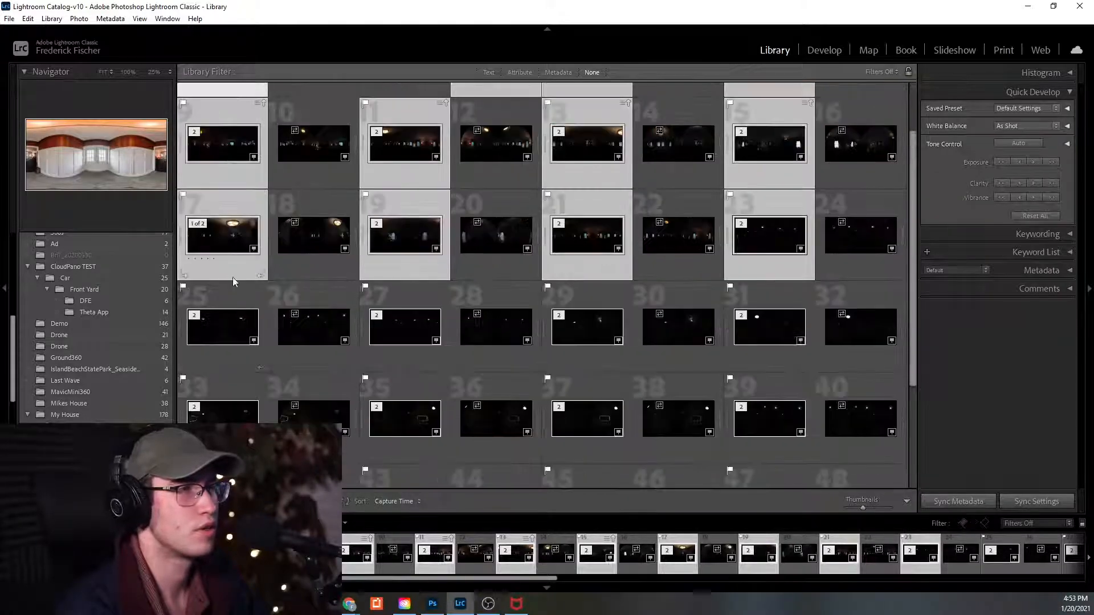
{"action": "left_click", "coordinate": [218, 340], "text": "ctrl"}
{"action": "left_click", "coordinate": [412, 327], "text": "ctrl"}
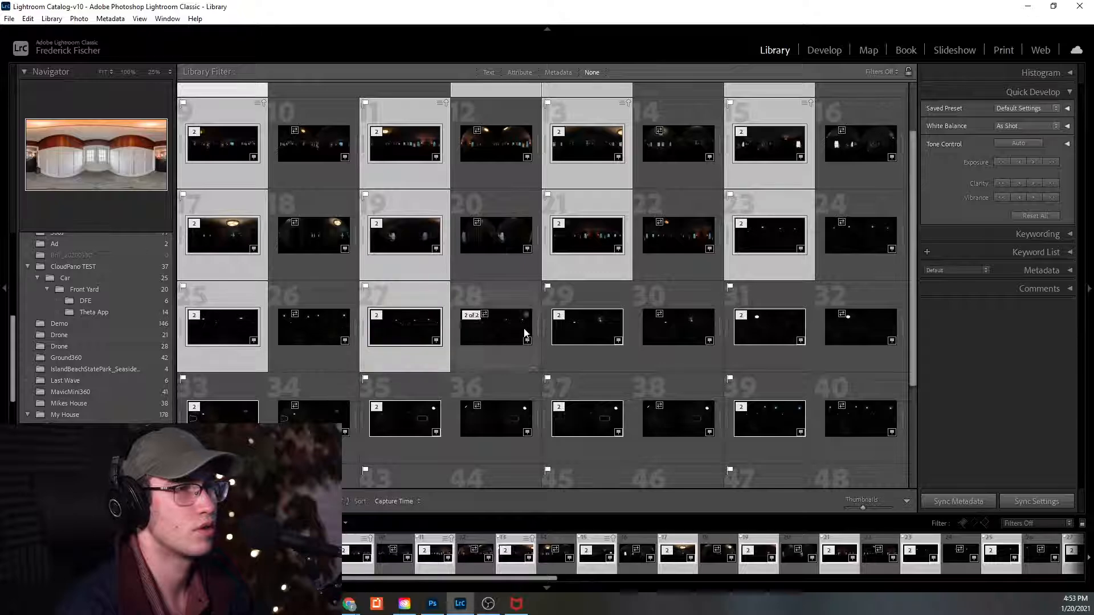
{"action": "left_click", "coordinate": [563, 327], "text": "ctrl"}
{"action": "left_click", "coordinate": [753, 327], "text": "ctrl"}
{"action": "scroll", "coordinate": [293, 340], "scroll_direction": "up", "scroll_amount": 1}
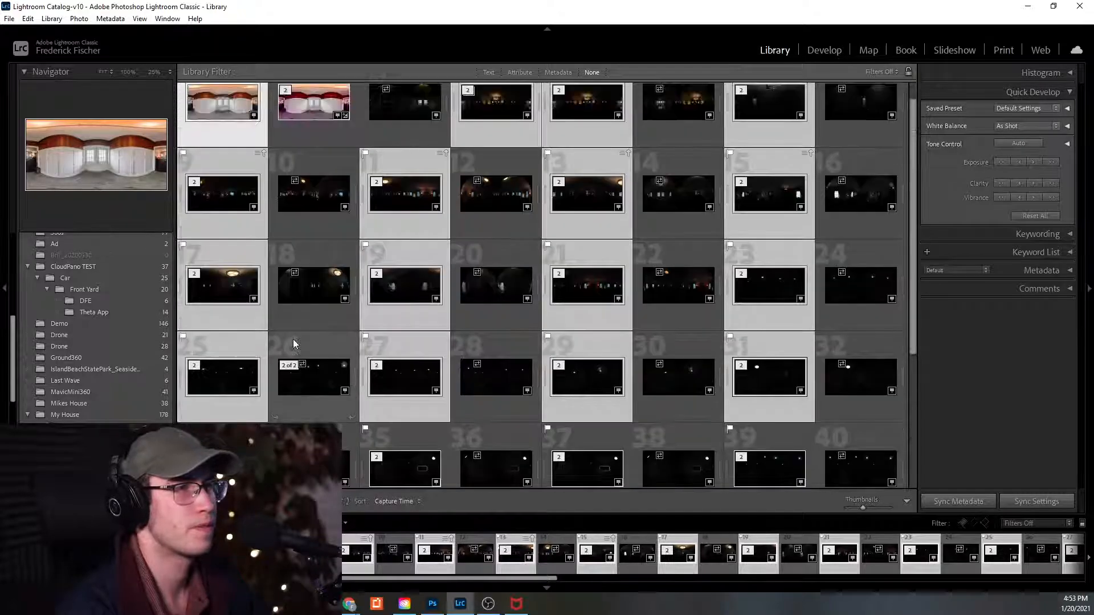
Extend the selection with the remaining stitched copies, numbered 33, 35, 37, 39, 41, 43, 45, 47, 49 and 51.
{"action": "scroll", "coordinate": [250, 358], "scroll_direction": "down", "scroll_amount": 2}
{"action": "left_click", "coordinate": [224, 371], "text": "ctrl"}
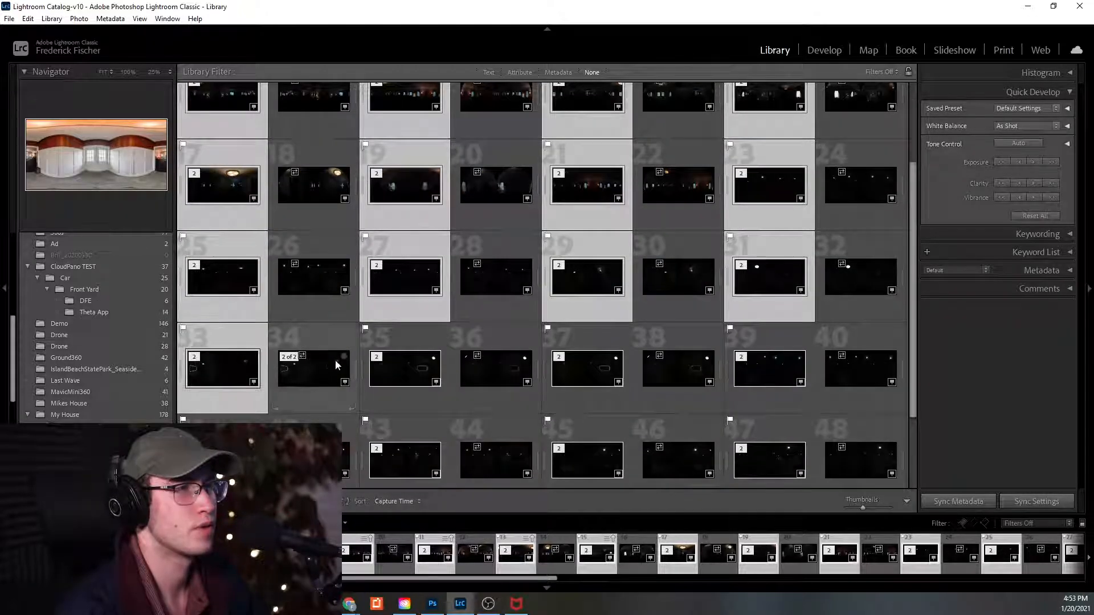
{"action": "left_click", "coordinate": [405, 364], "text": "ctrl"}
{"action": "left_click", "coordinate": [587, 368], "text": "ctrl"}
{"action": "left_click", "coordinate": [764, 368], "text": "ctrl"}
{"action": "scroll", "coordinate": [557, 337], "scroll_direction": "down", "scroll_amount": 2}
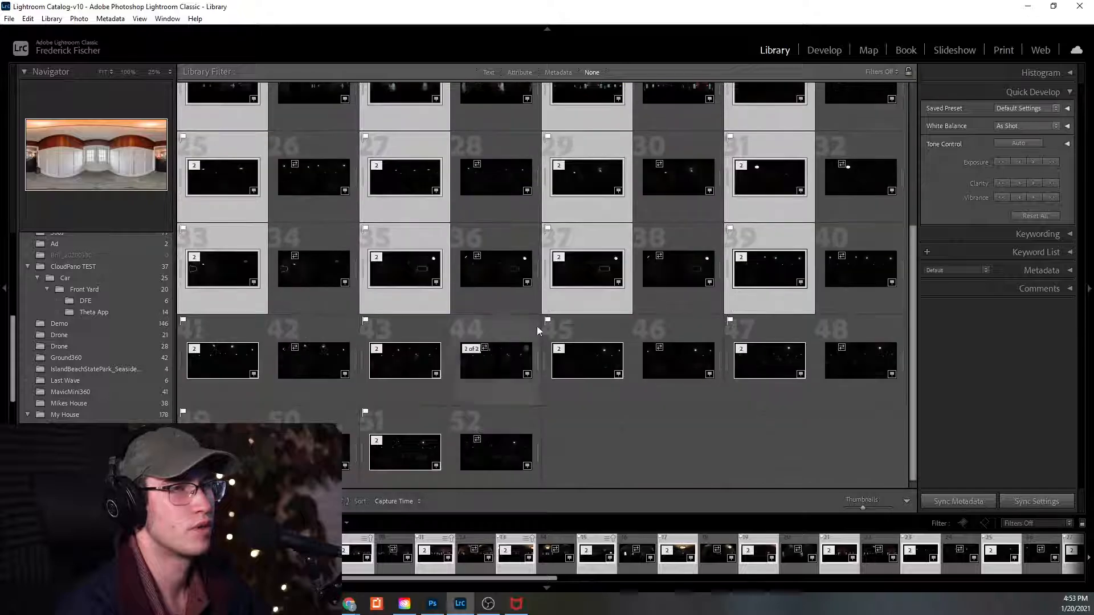
{"action": "left_click", "coordinate": [212, 350], "text": "ctrl"}
{"action": "left_click", "coordinate": [399, 359], "text": "ctrl"}
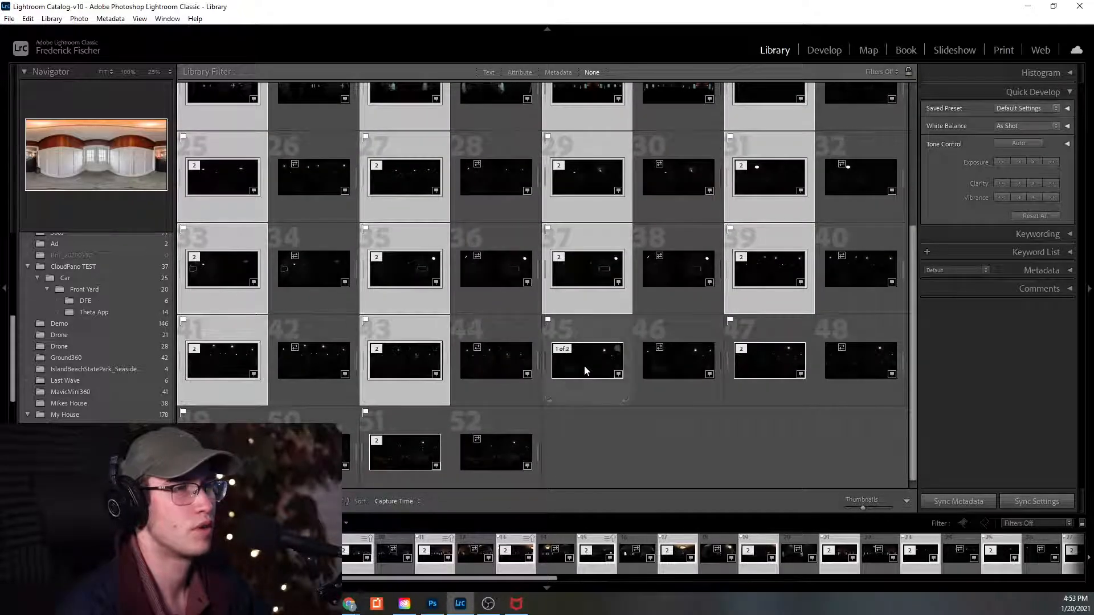
{"action": "left_click", "coordinate": [583, 366], "text": "ctrl"}
{"action": "left_click", "coordinate": [745, 361], "text": "ctrl"}
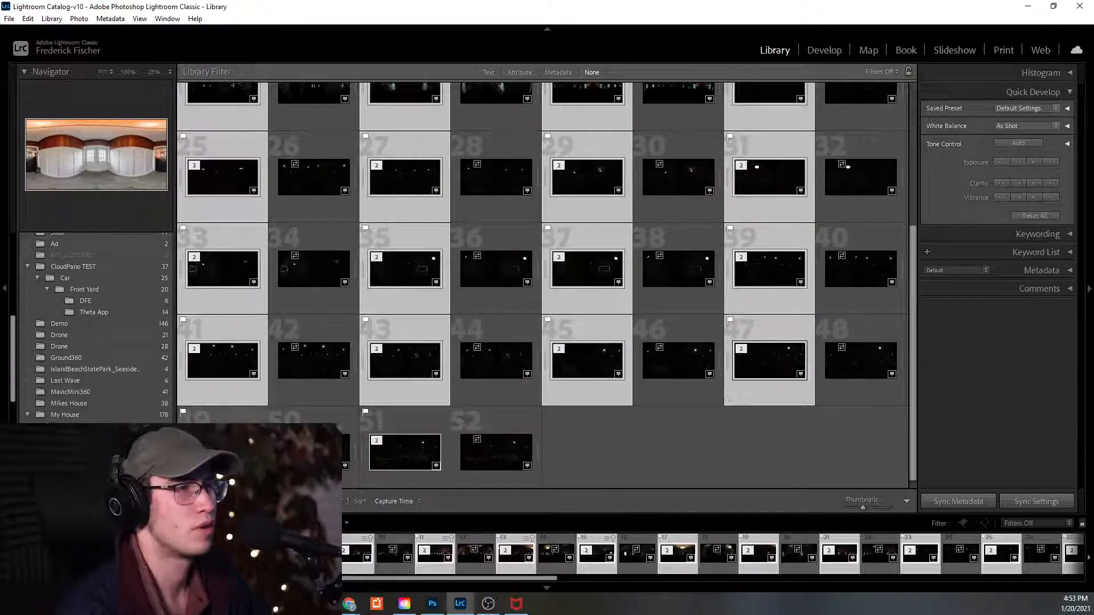
{"action": "left_click", "coordinate": [386, 462], "text": "ctrl"}
{"action": "left_click", "coordinate": [223, 451], "text": "ctrl"}
Flag the selected stitched copies as picks and filter the grid to show only flagged photos.
{"action": "key", "text": "p"}
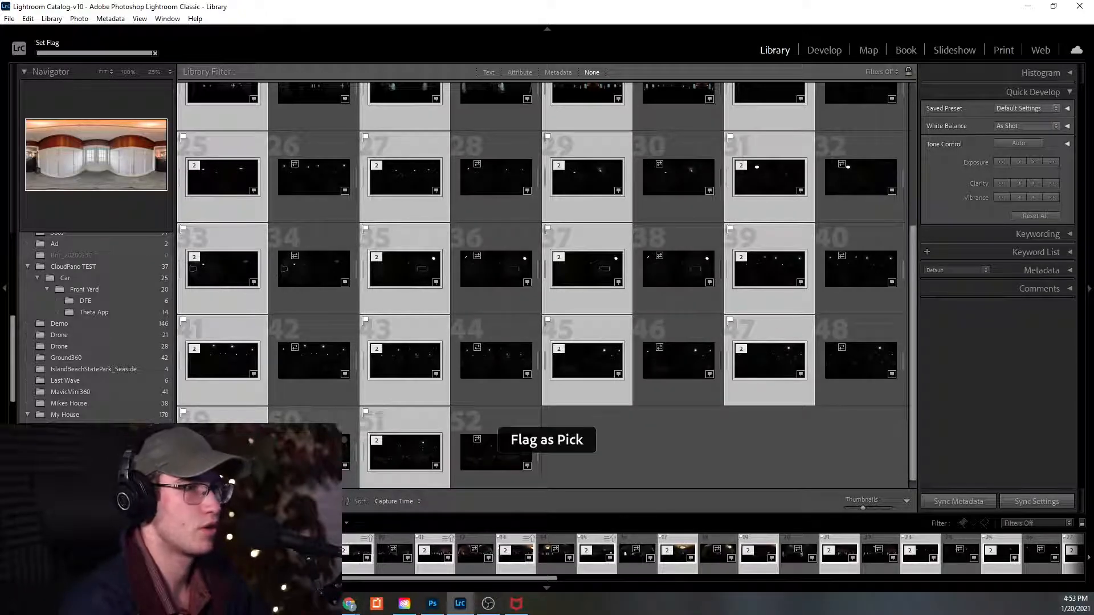
{"action": "left_click", "coordinate": [880, 72]}
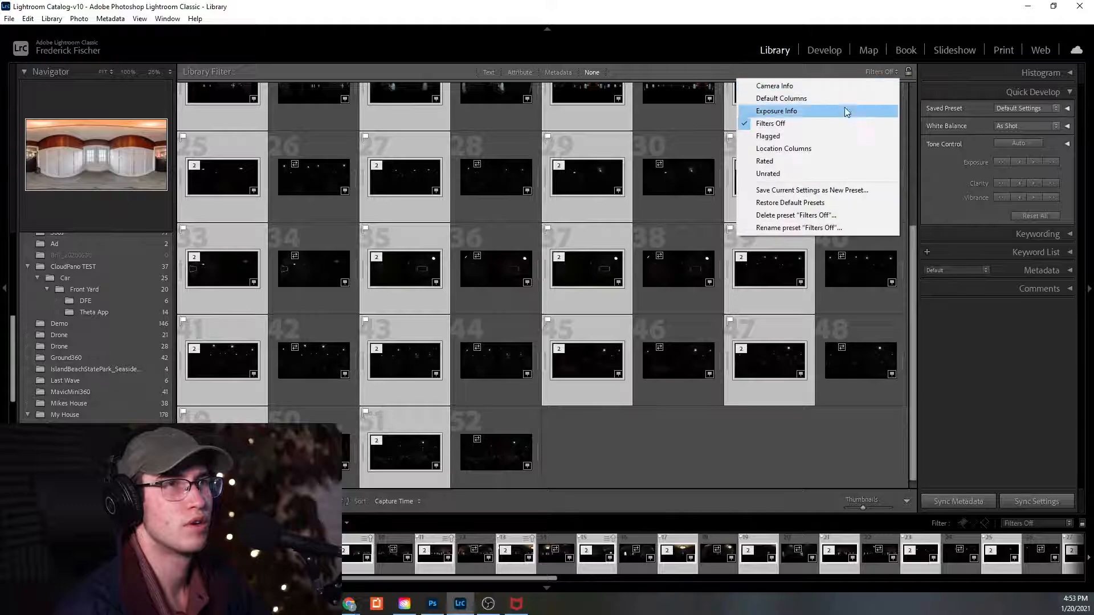
{"action": "left_click", "coordinate": [787, 136]}
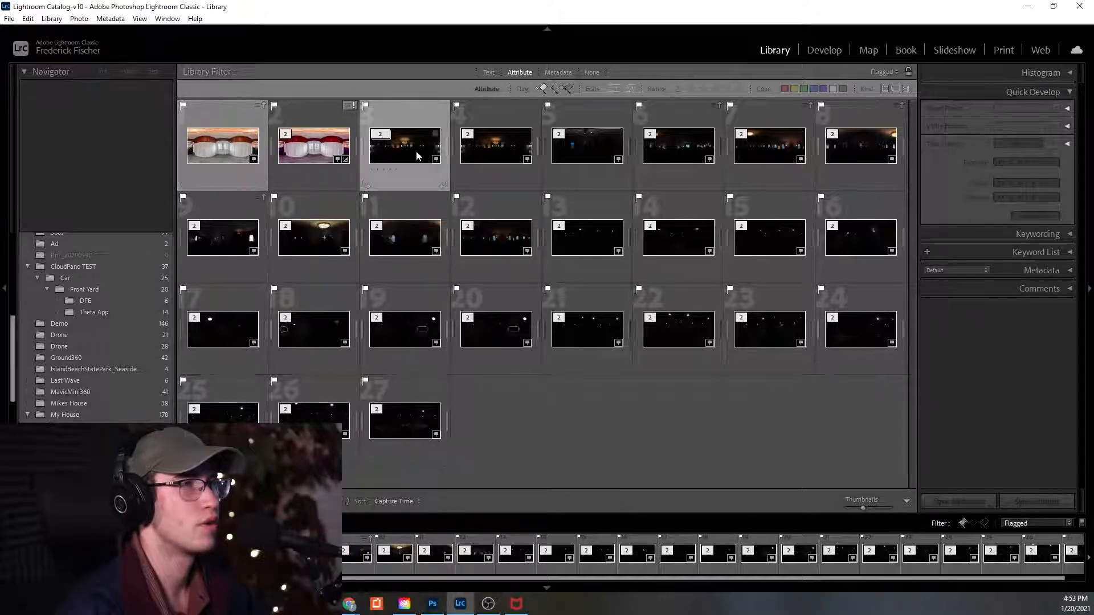
Open the dark stitched lounge panorama, third in the filtered grid, in the Develop module at its Basic adjustments.
{"action": "left_click", "coordinate": [320, 159]}
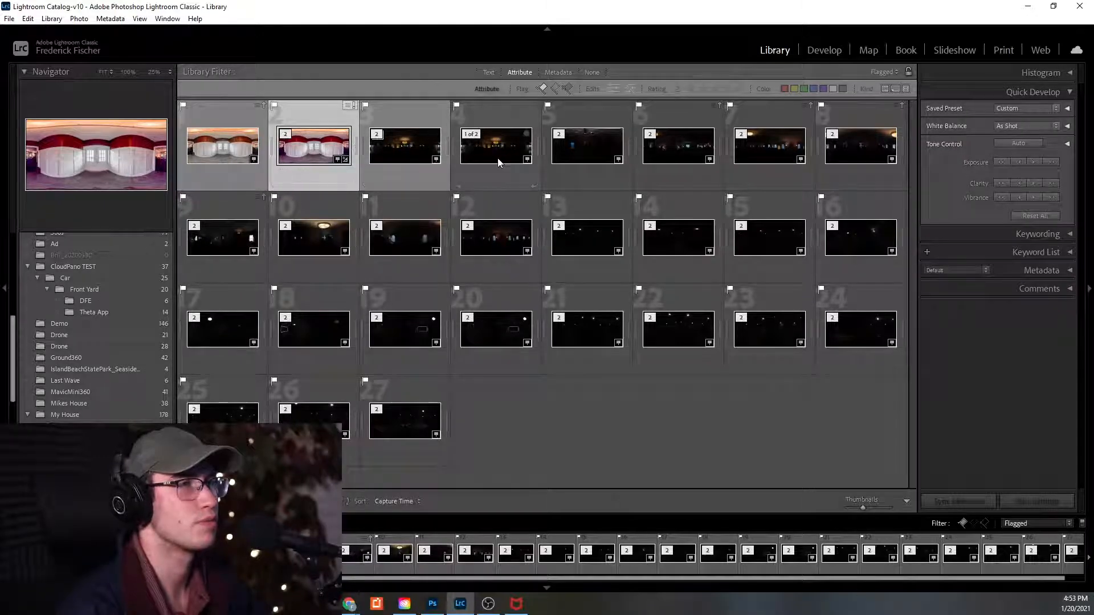
{"action": "left_click", "coordinate": [422, 166]}
{"action": "double_click", "coordinate": [422, 165]}
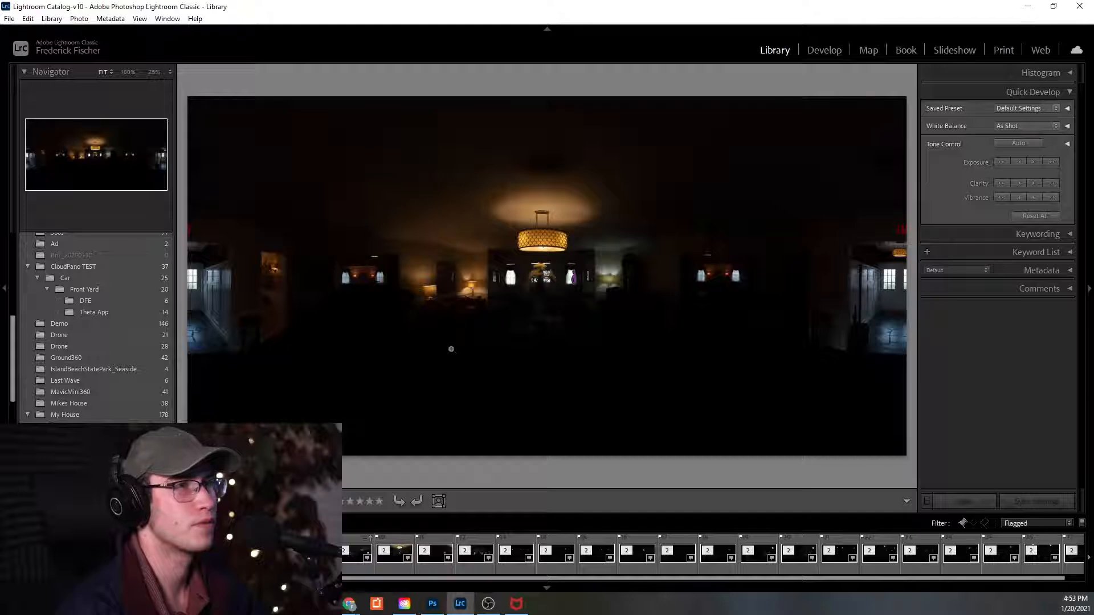
{"action": "left_click", "coordinate": [827, 50]}
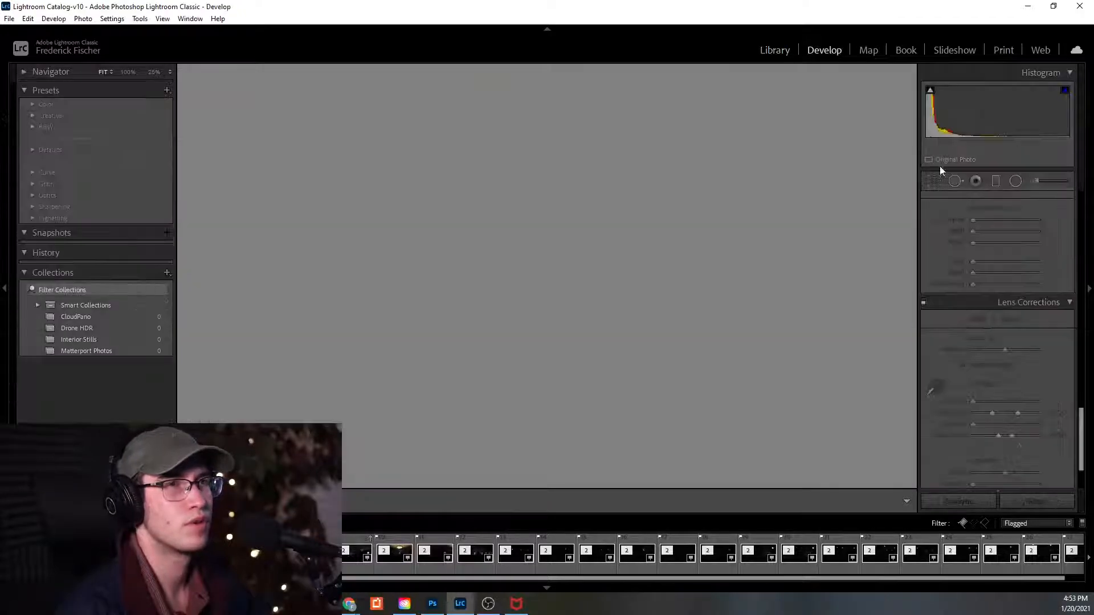
{"action": "scroll", "coordinate": [1022, 317], "scroll_direction": "up", "scroll_amount": 10}
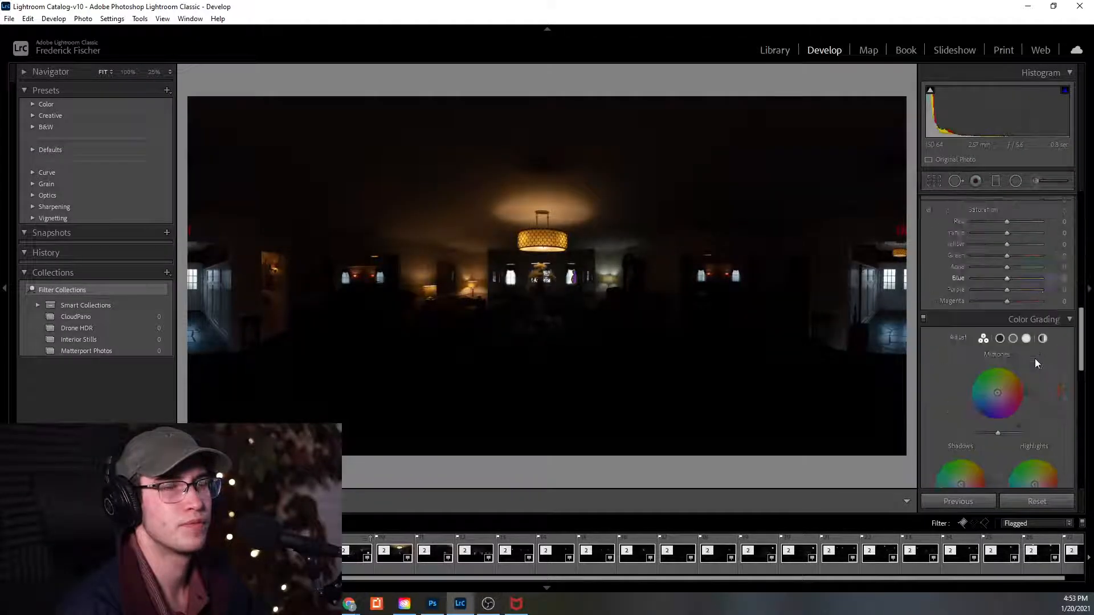
{"action": "scroll", "coordinate": [965, 223], "scroll_direction": "up", "scroll_amount": 4}
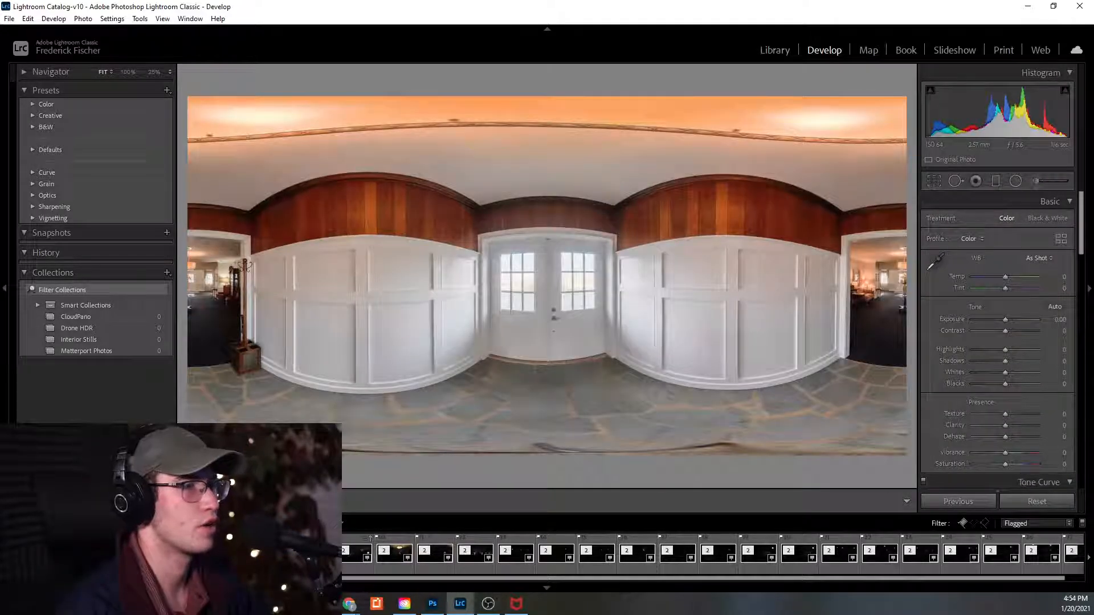
Copy the develop settings of the bright foyer panorama and paste them onto all the flagged panoramas.
{"action": "key", "text": "ctrl+shift+c"}
{"action": "left_click", "coordinate": [995, 420]}
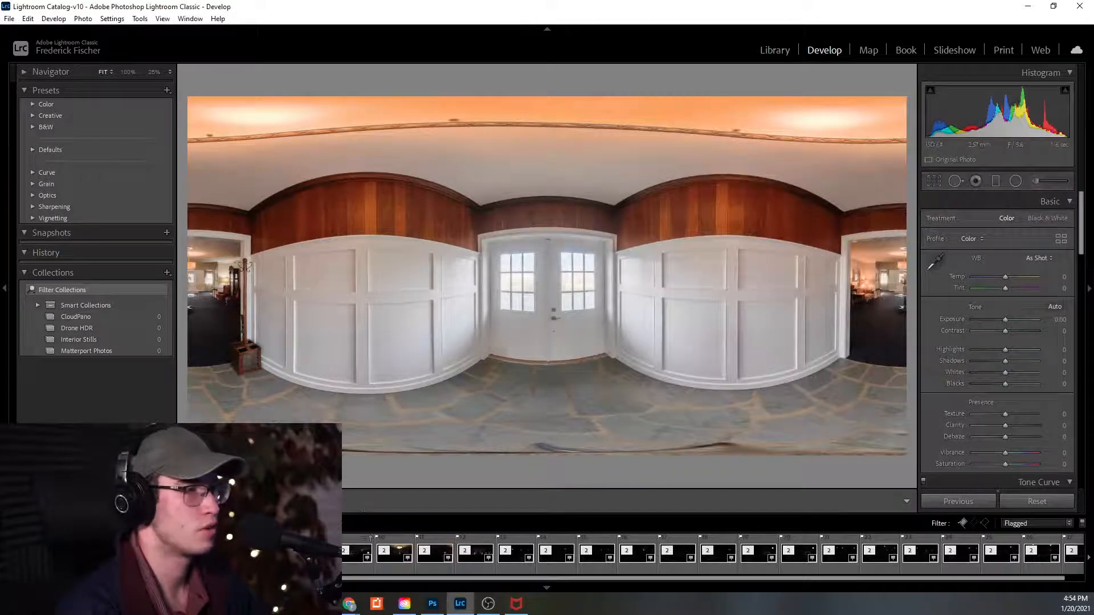
{"action": "left_click", "coordinate": [921, 554]}
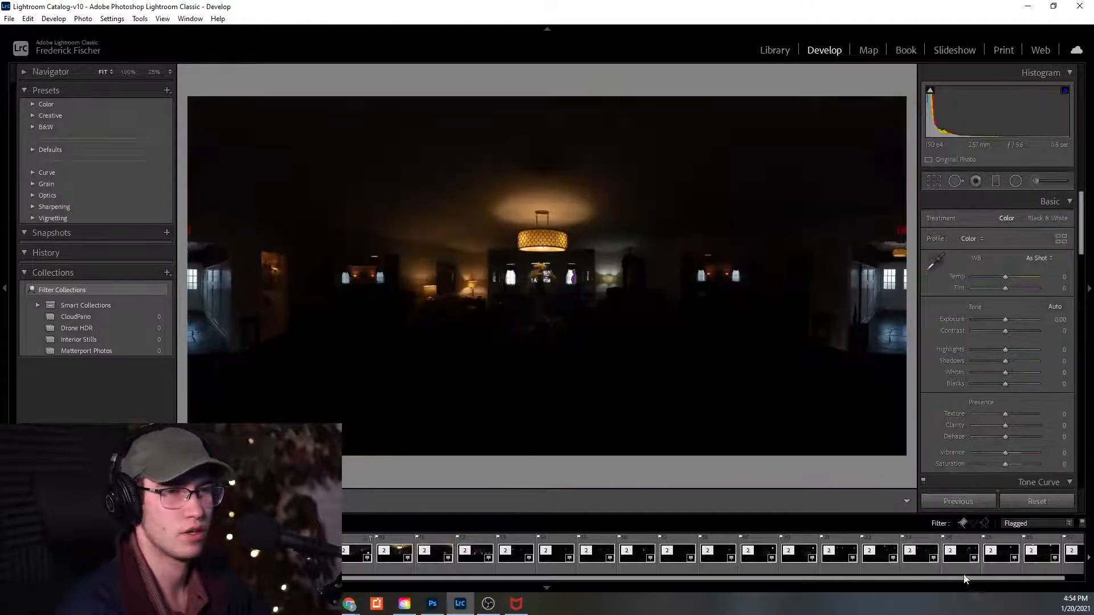
{"action": "left_click_drag", "start_coordinate": [964, 578], "coordinate": [995, 579]}
{"action": "key", "text": "ctrl+a"}
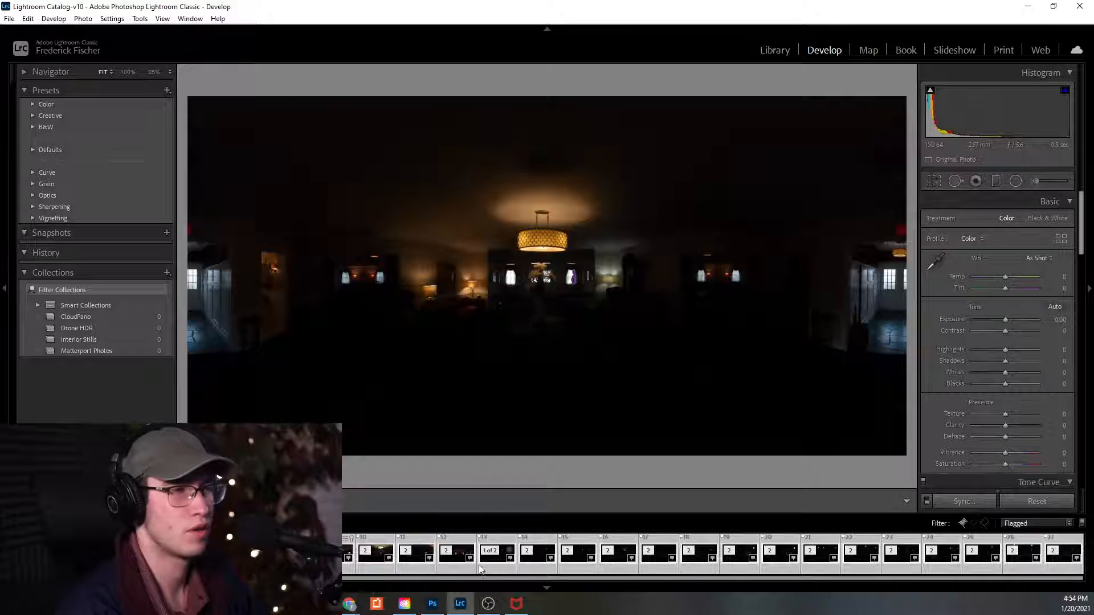
{"action": "key", "text": "ctrl+shift+v"}
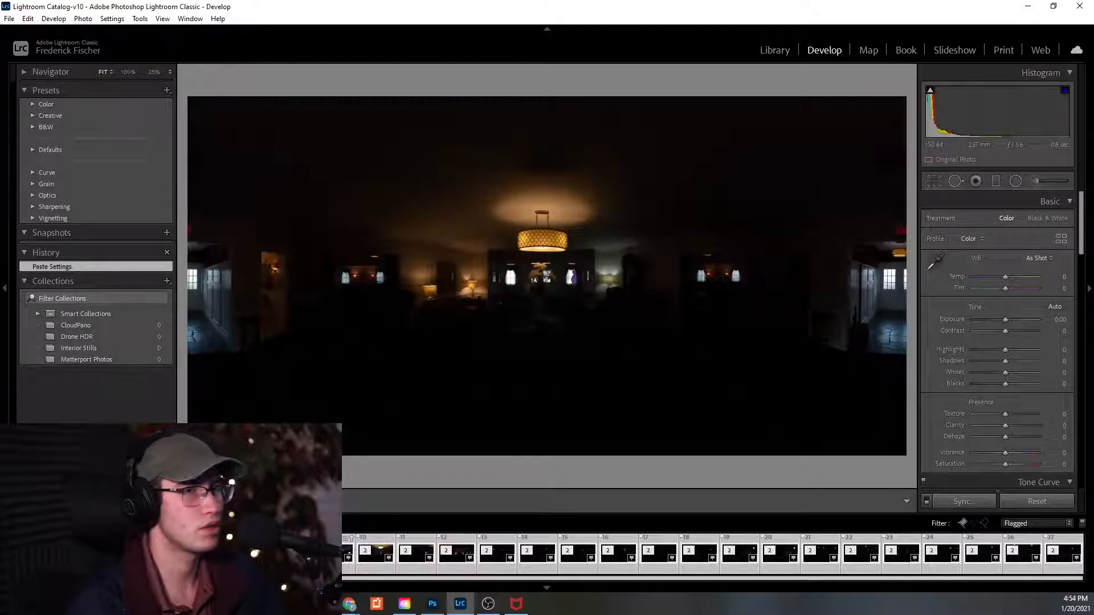
{"action": "scroll", "coordinate": [713, 554], "scroll_direction": "up", "scroll_amount": 1}
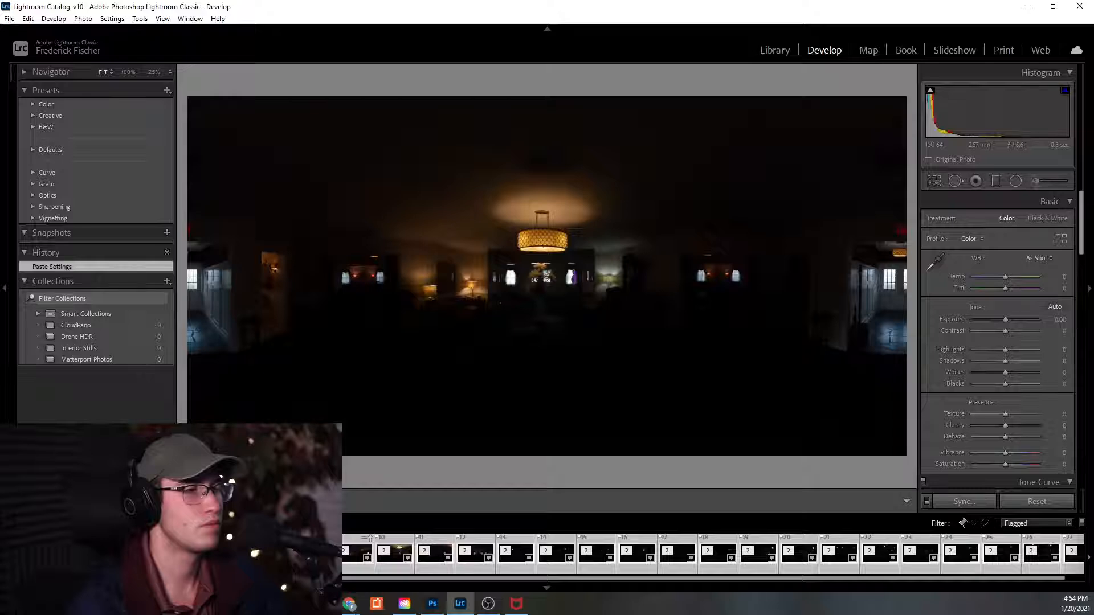
{"action": "right_click", "coordinate": [109, 554]}
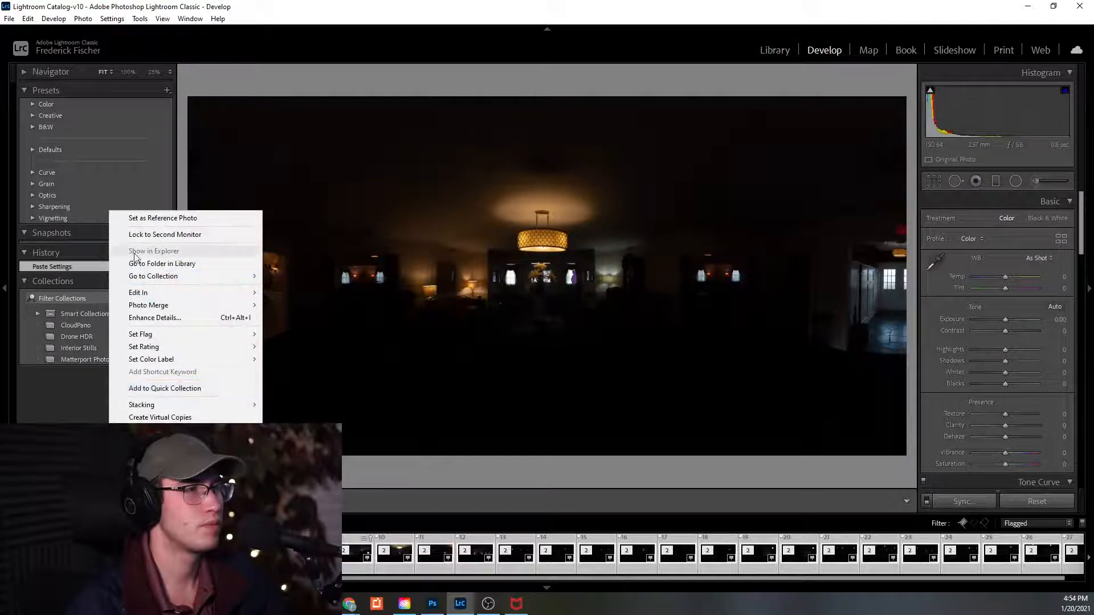
{"action": "key", "text": "Escape"}
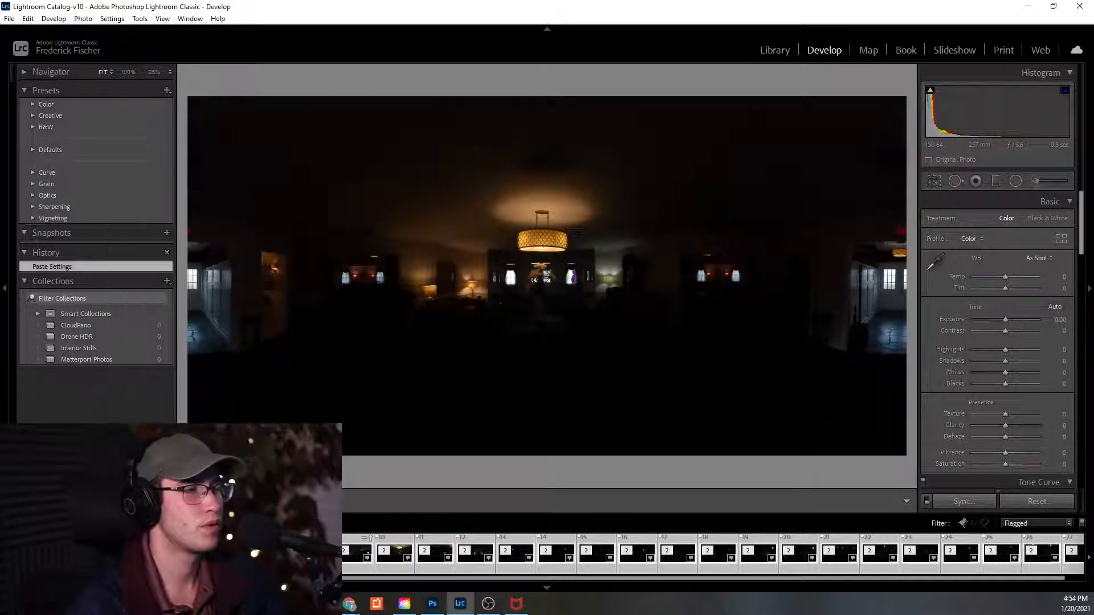
Try again to copy the foyer panorama's develop settings and paste them onto the dark lounge panorama.
{"action": "left_click", "coordinate": [109, 554]}
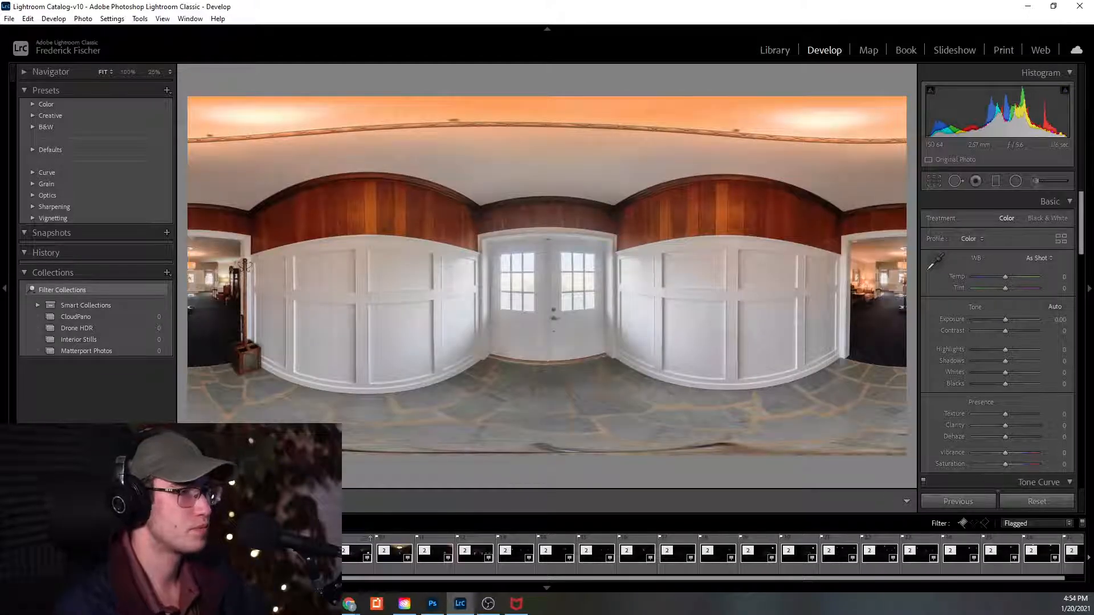
{"action": "key", "text": "ctrl+shift+v"}
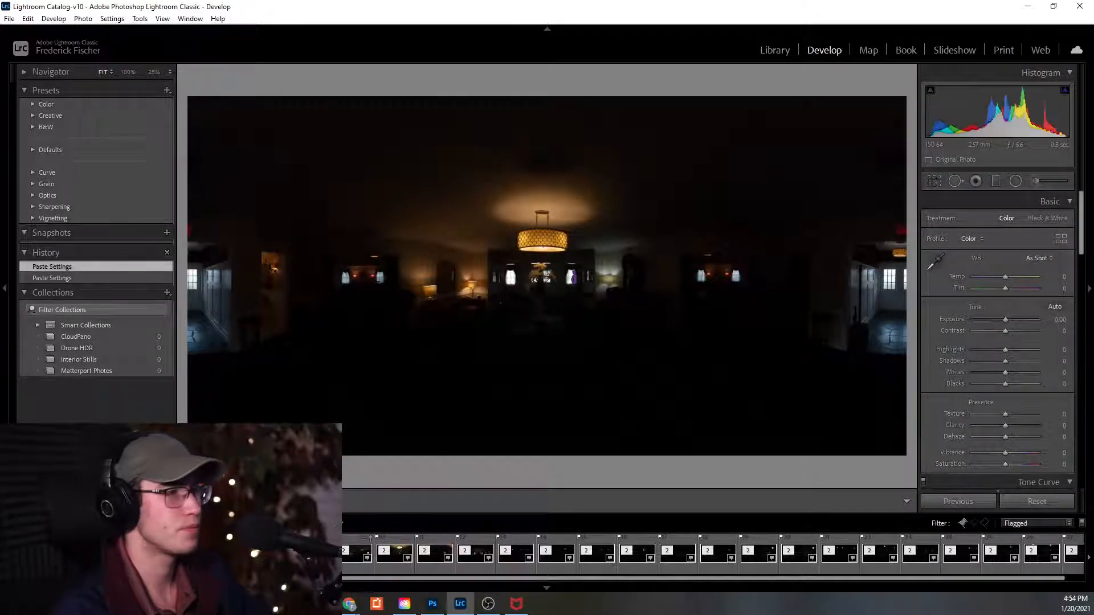
{"action": "key", "text": "Right"}
{"action": "key", "text": "ctrl+shift+c"}
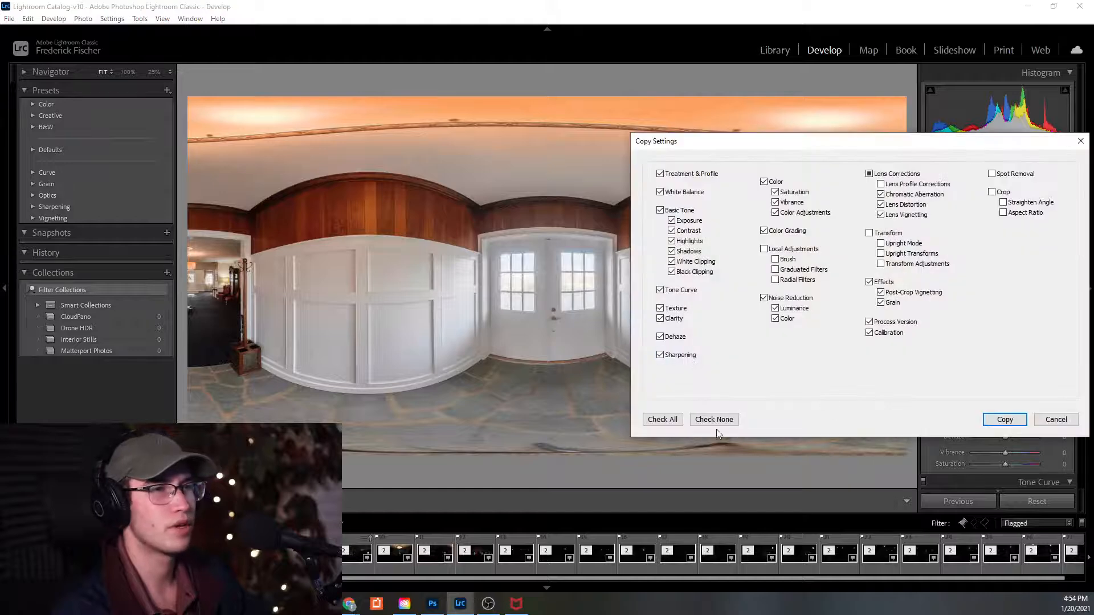
{"action": "left_click", "coordinate": [1004, 420]}
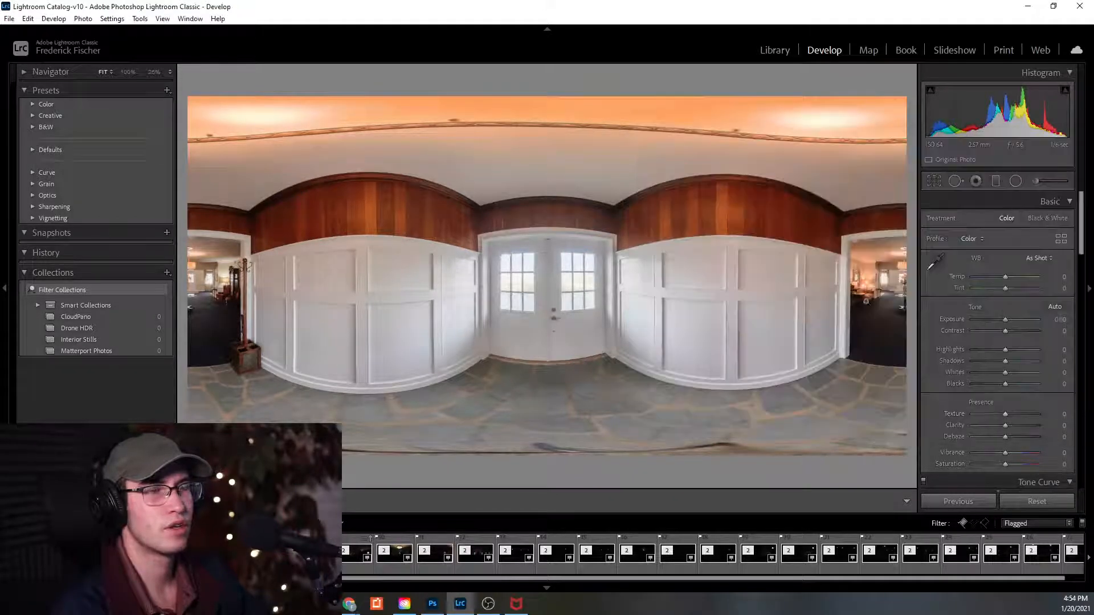
{"action": "key", "text": "Right"}
{"action": "key", "text": "ctrl+shift+v"}
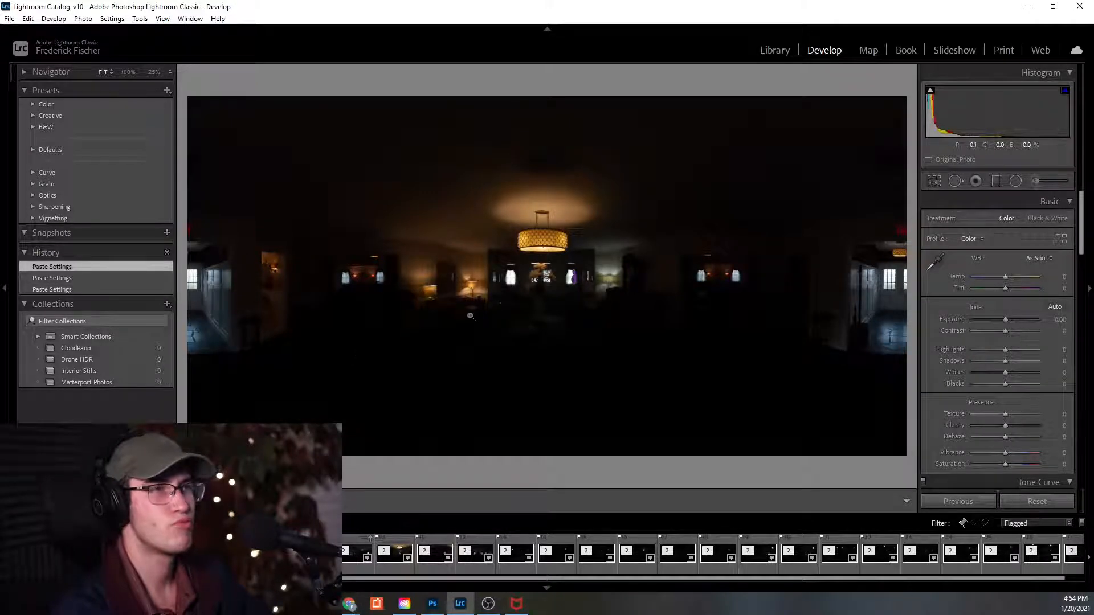
{"action": "left_click", "coordinate": [422, 539]}
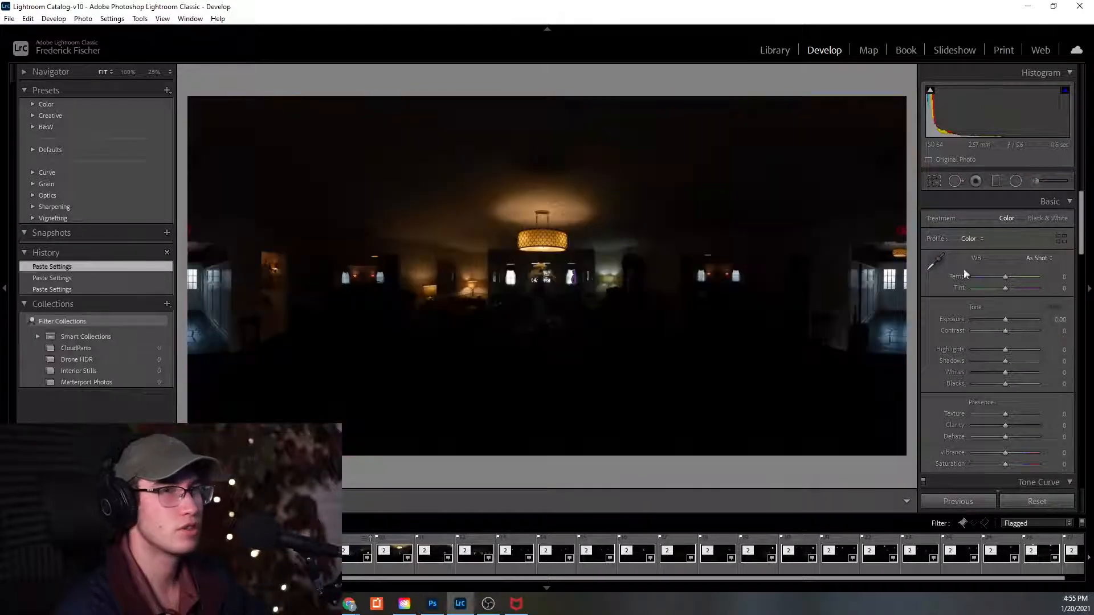
Brighten the dark lounge panorama with Exposure +5.00, Highlights -100 and Shadows +72.
{"action": "left_click_drag", "start_coordinate": [1004, 319], "coordinate": [1044, 321]}
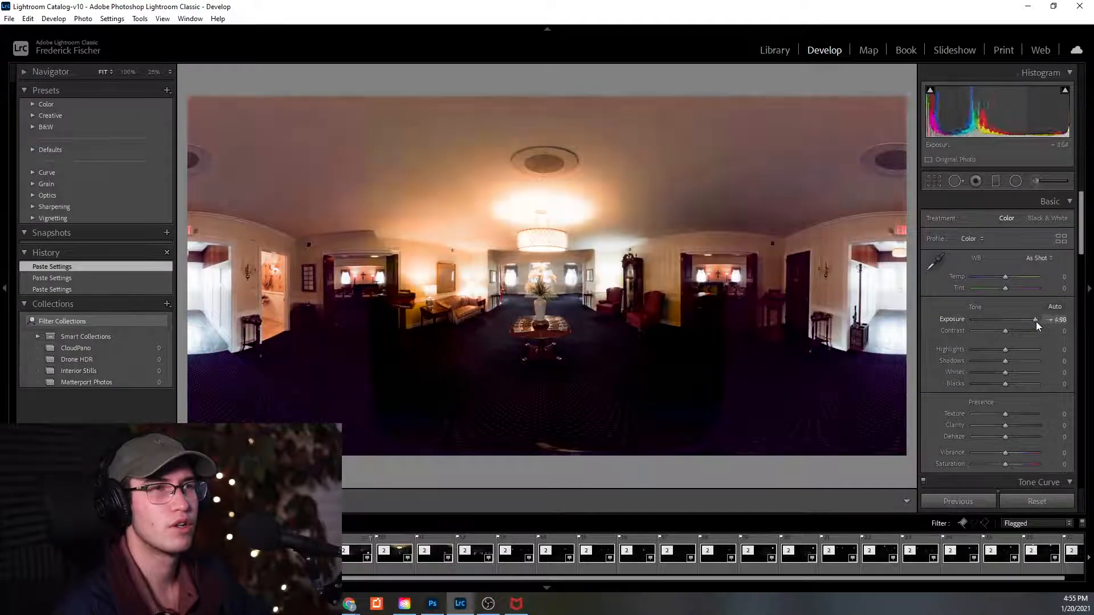
{"action": "left_click_drag", "start_coordinate": [1001, 347], "coordinate": [1034, 360]}
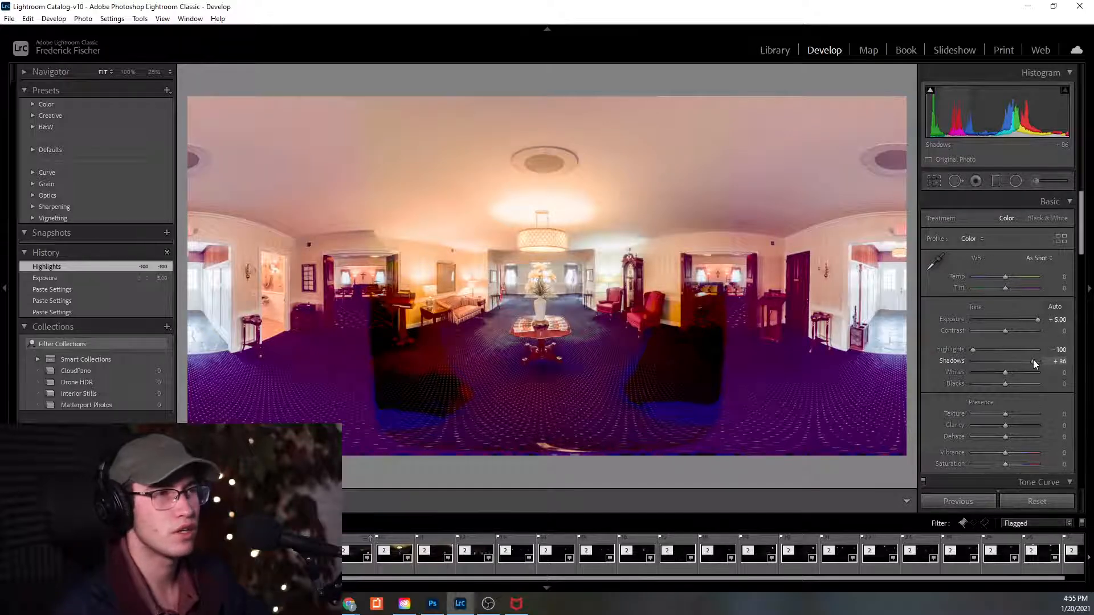
{"action": "left_click_drag", "start_coordinate": [1034, 361], "coordinate": [1028, 362]}
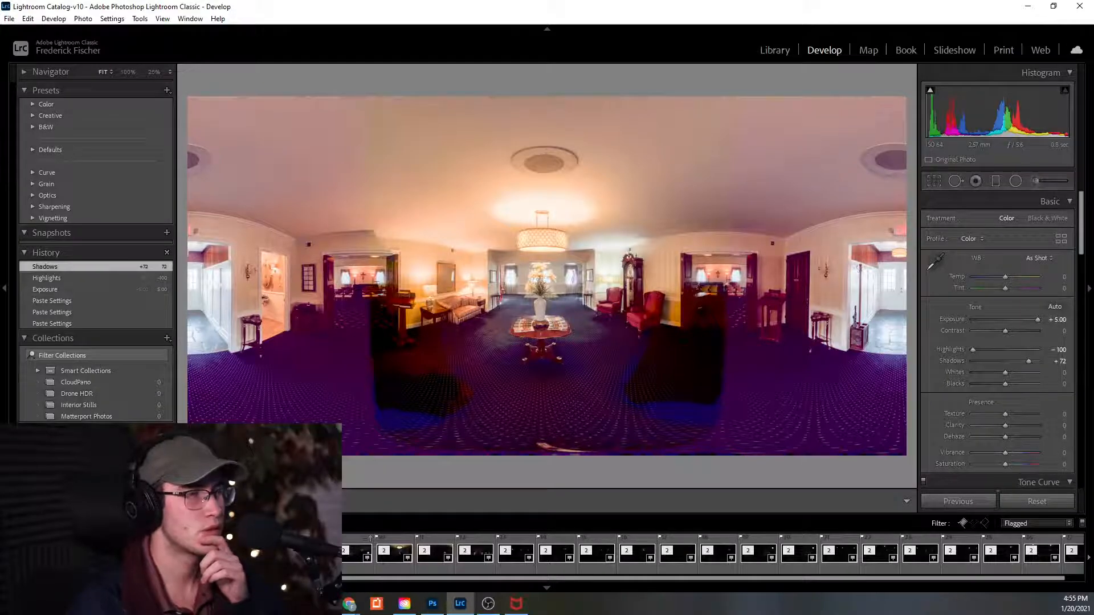
Return to the Library grid and turn the flagged filter off so all photos are listed.
{"action": "left_click", "coordinate": [769, 50]}
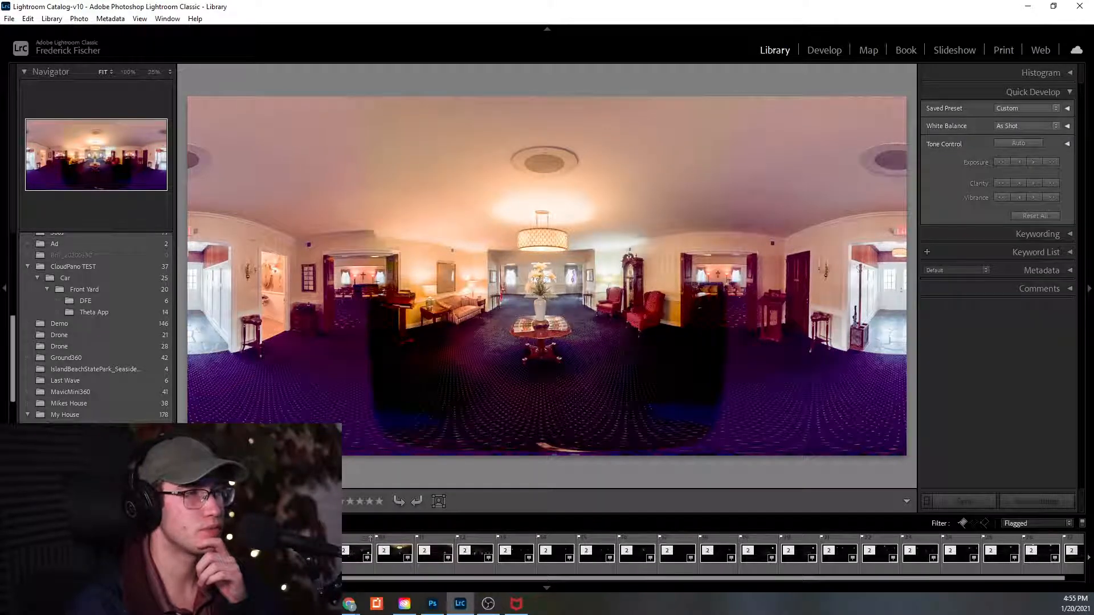
{"action": "key", "text": "g"}
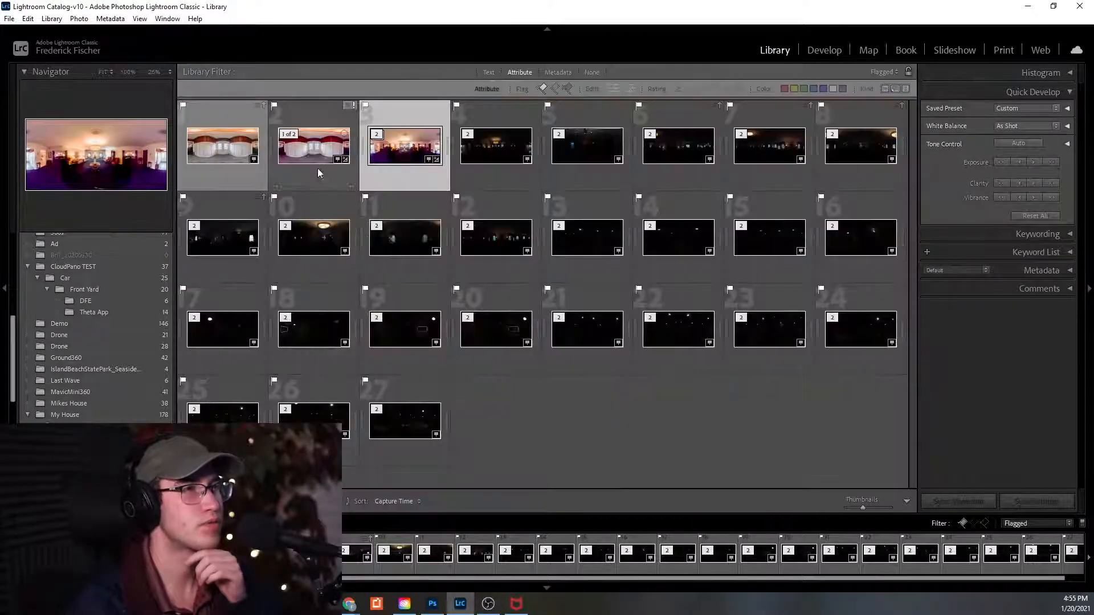
{"action": "left_click", "coordinate": [883, 72]}
{"action": "left_click", "coordinate": [855, 123]}
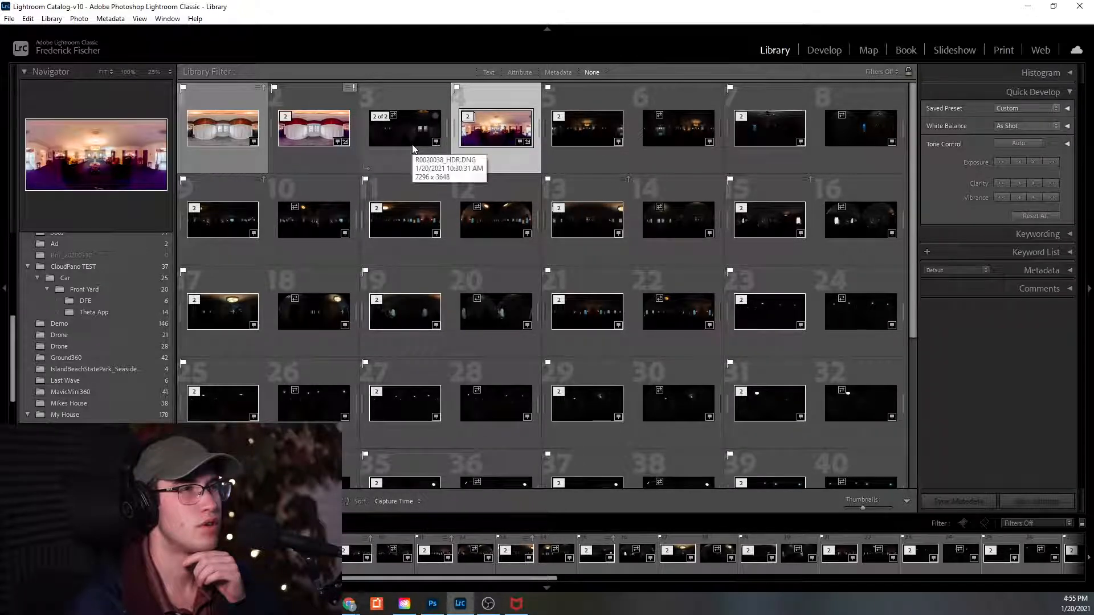
Brighten the dark unstitched dual-fisheye HDR DNG of the lounge with Exposure +5.26 and Highlights -61.
{"action": "double_click", "coordinate": [568, 147]}
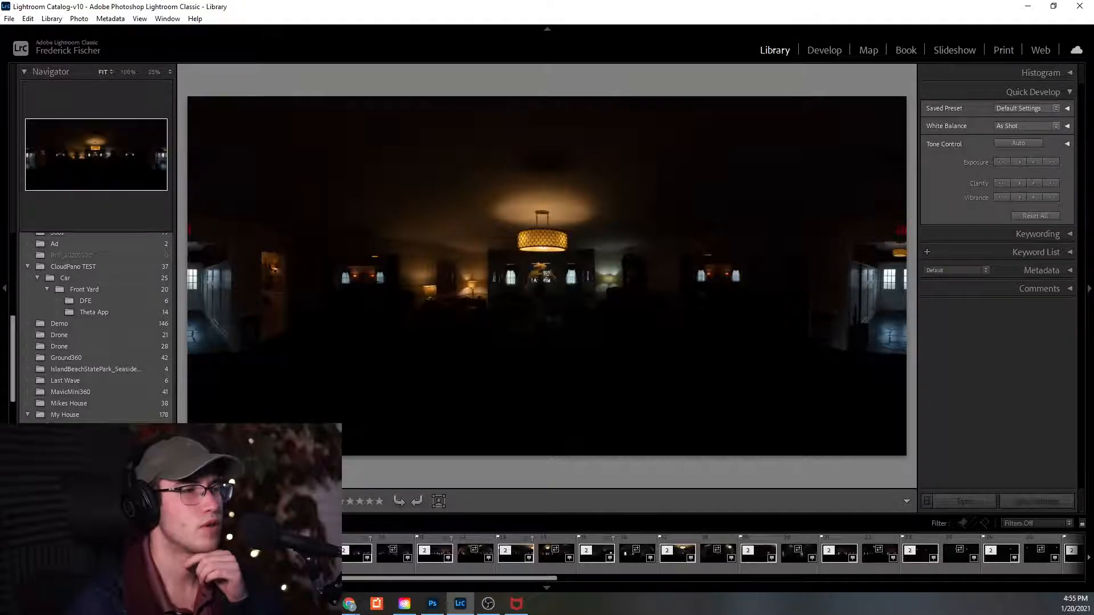
{"action": "key", "text": "g"}
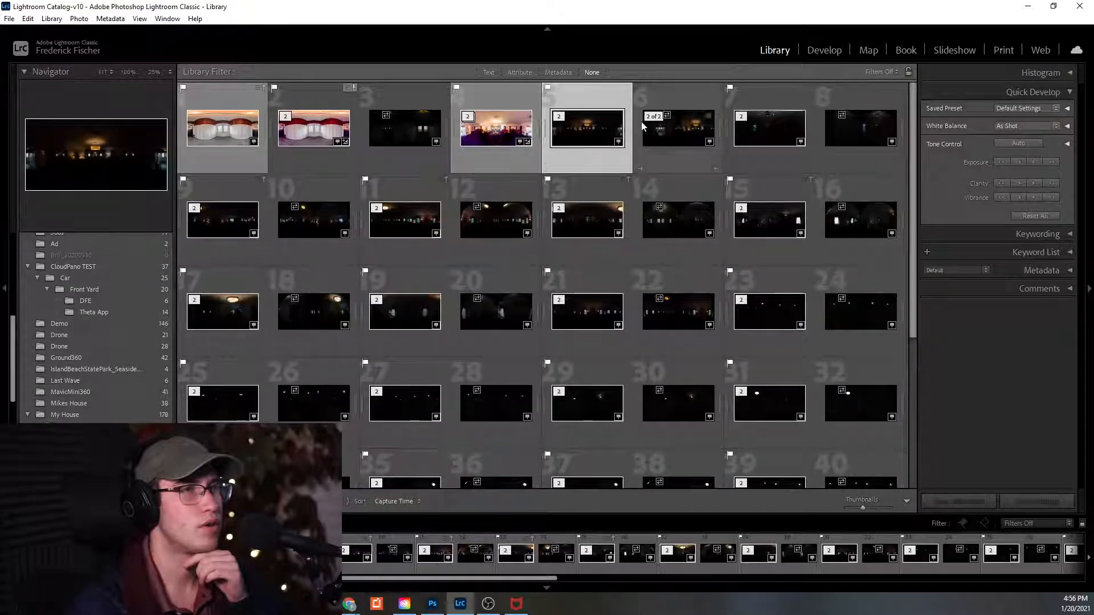
{"action": "double_click", "coordinate": [668, 140]}
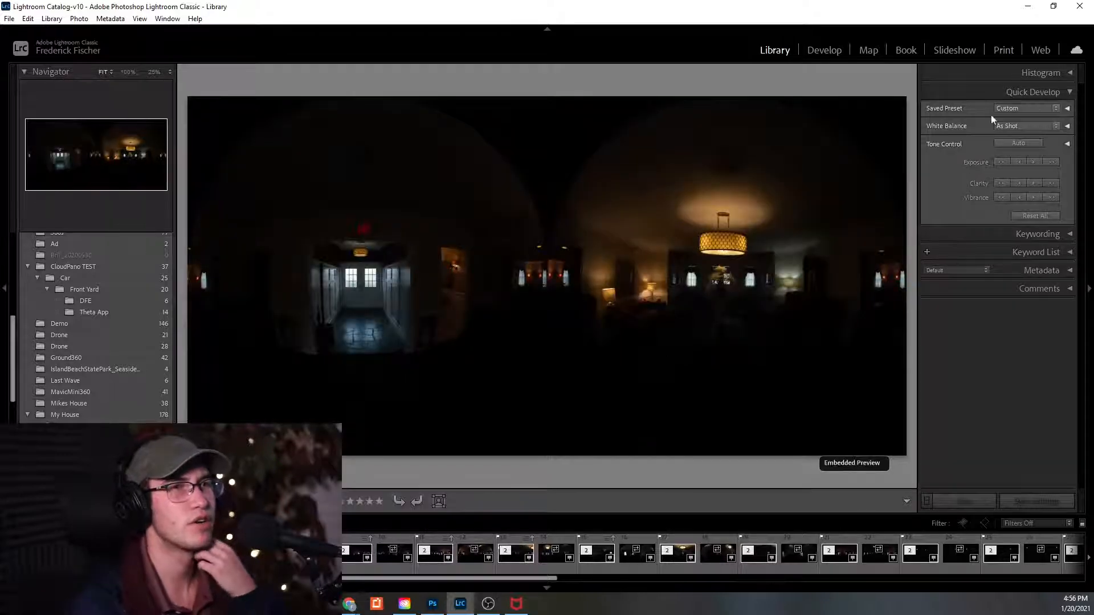
{"action": "left_click", "coordinate": [840, 53]}
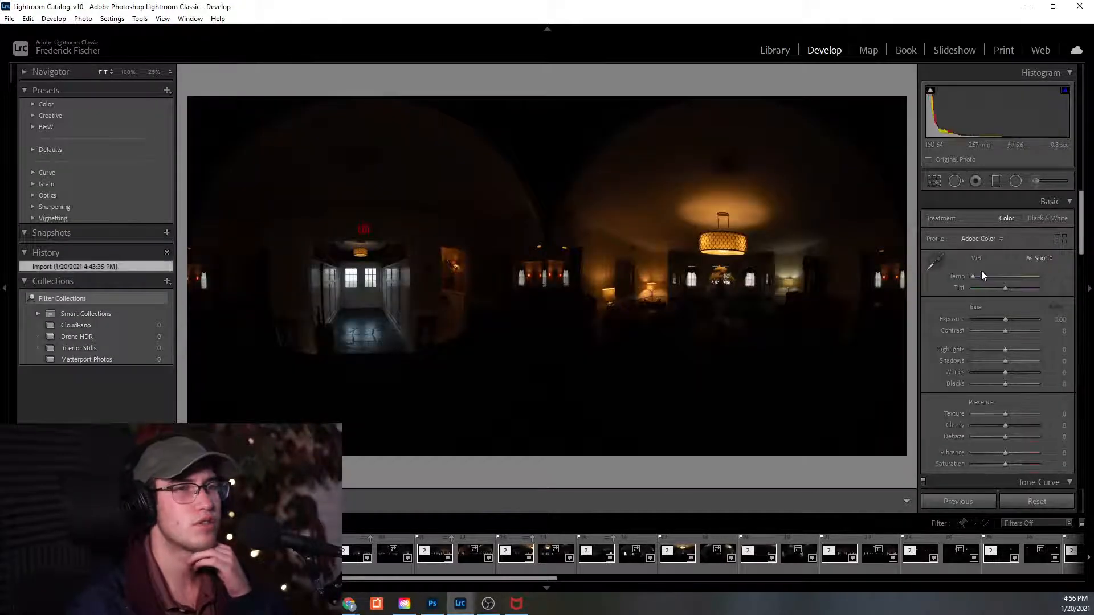
{"action": "left_click_drag", "start_coordinate": [1006, 319], "coordinate": [984, 347]}
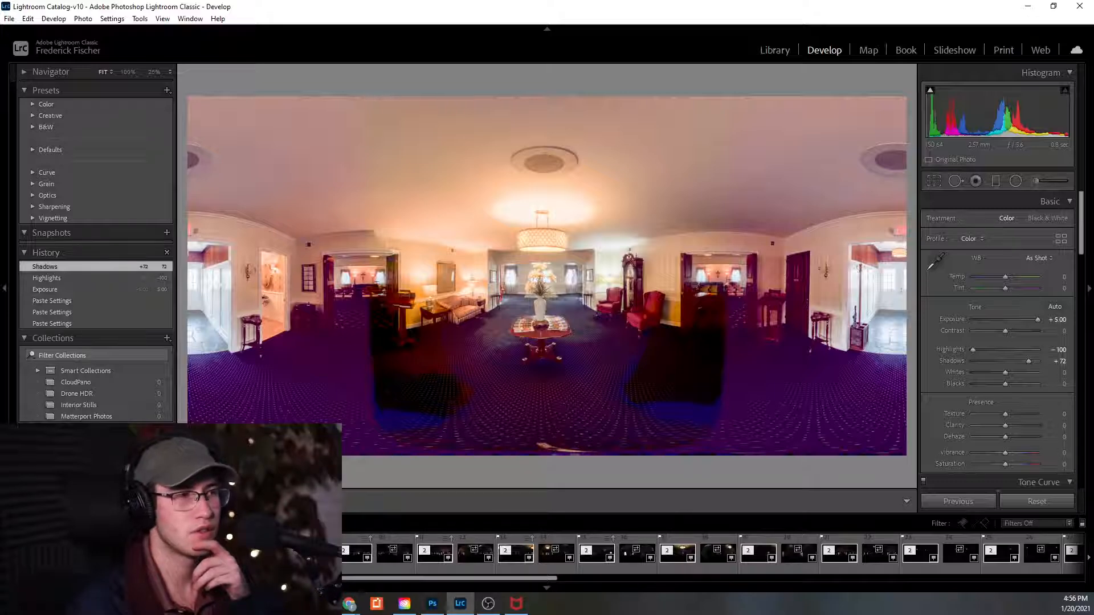
Brighten the other dark stitched lounge panorama with Exposure +5.00 and lower its highlights.
{"action": "left_click", "coordinate": [273, 553]}
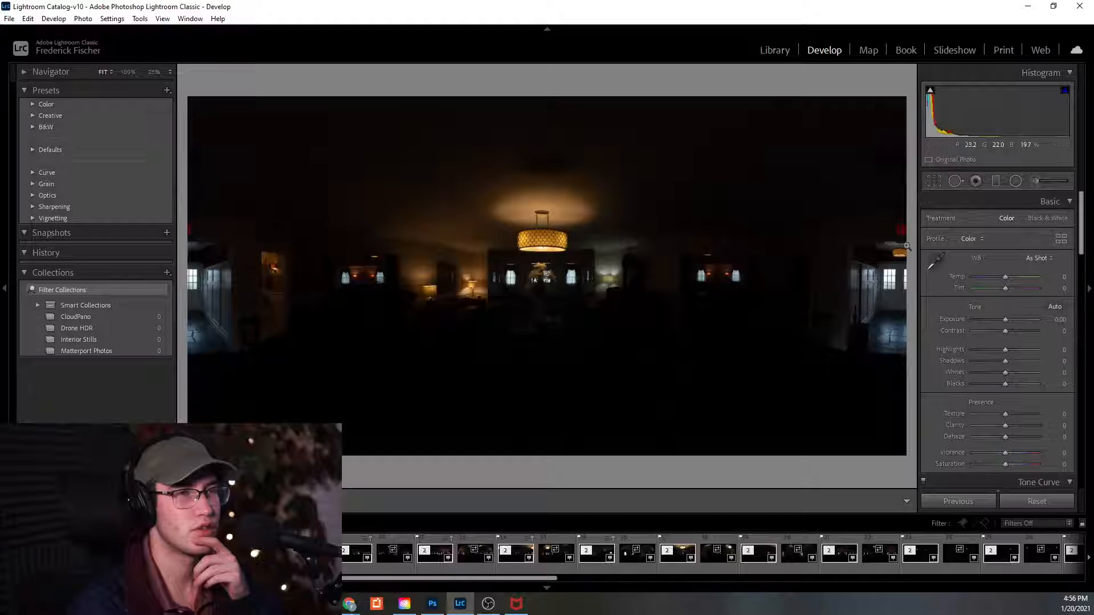
{"action": "left_click_drag", "start_coordinate": [1004, 322], "coordinate": [1043, 320]}
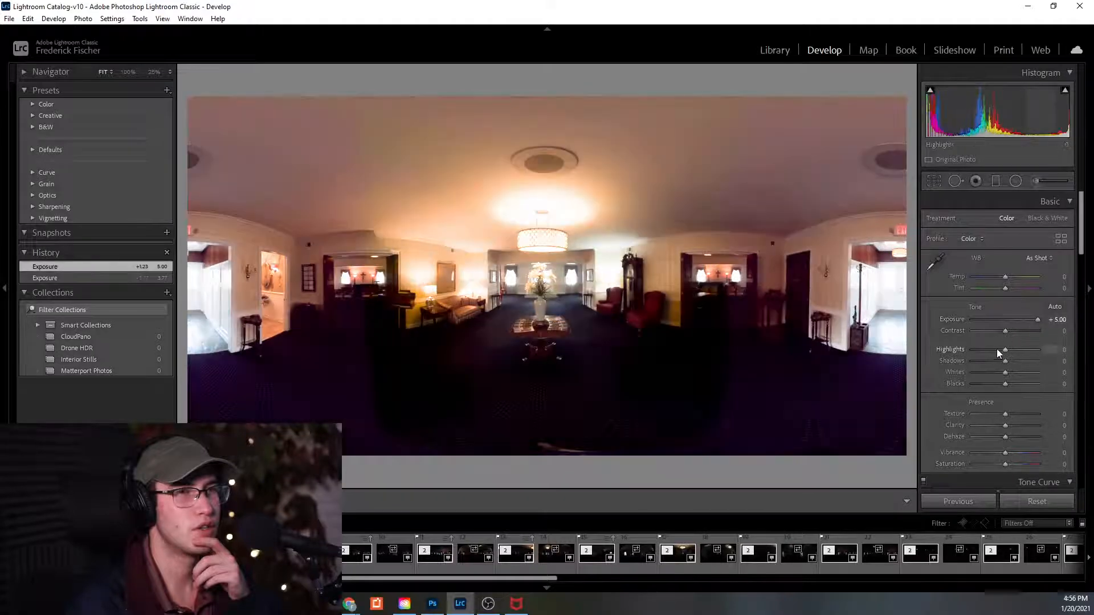
{"action": "mouse_move", "coordinate": [987, 342]}
{"action": "left_mouse_down"}
{"action": "mouse_move", "coordinate": [958, 350]}
{"action": "mouse_move", "coordinate": [980, 351]}
{"action": "left_mouse_up"}
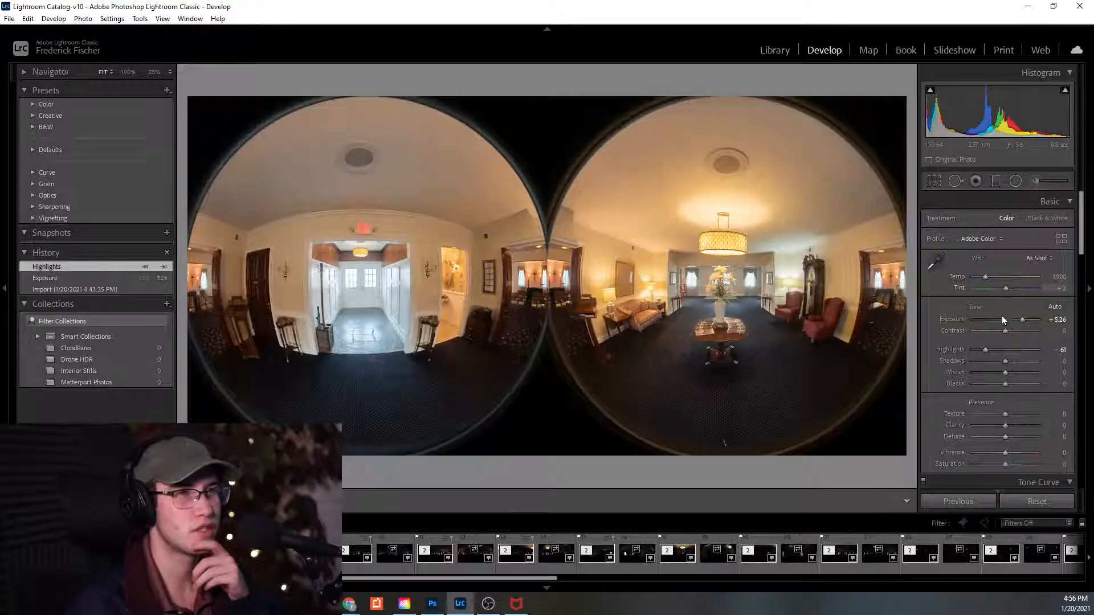
Set the dual-fisheye lounge photo's Exposure to +5.97 and Highlights to -60, and return to the Library grid.
{"action": "left_click_drag", "start_coordinate": [1024, 320], "coordinate": [984, 349]}
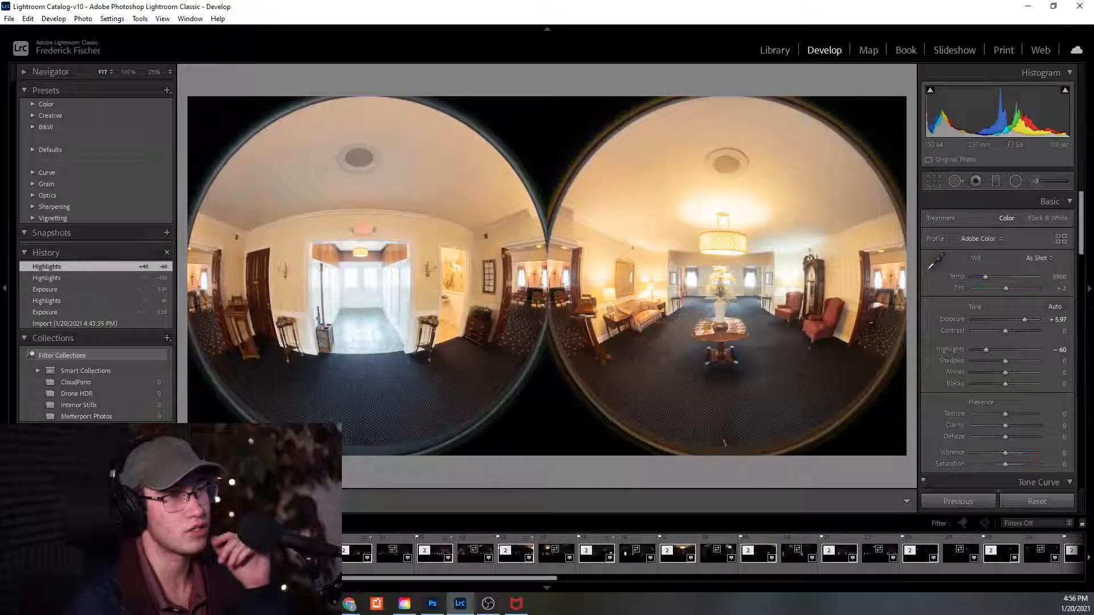
{"action": "left_click", "coordinate": [776, 52]}
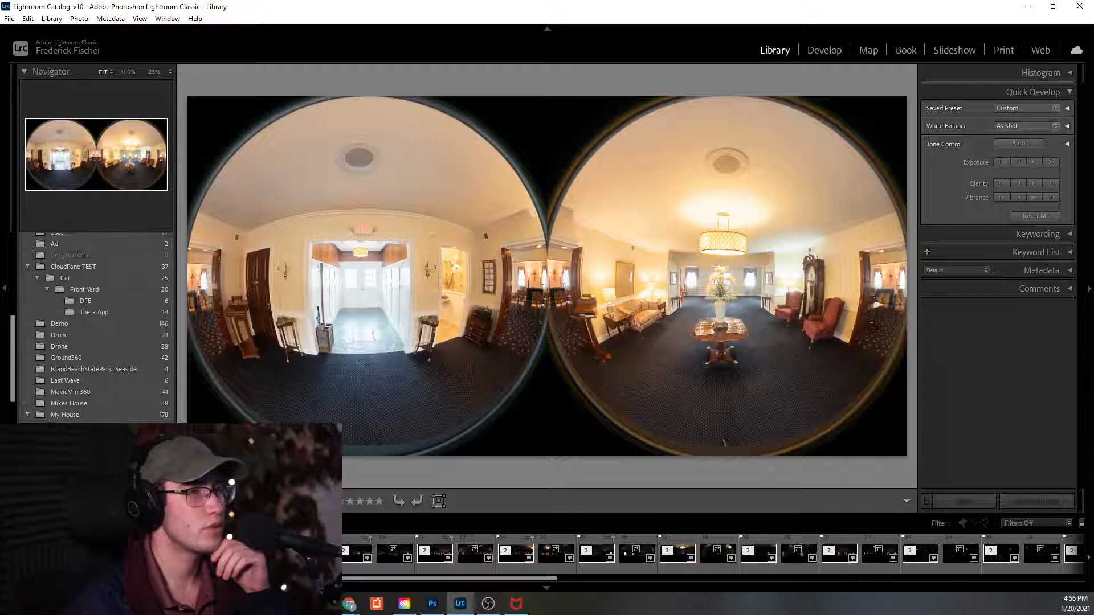
{"action": "key", "text": "g"}
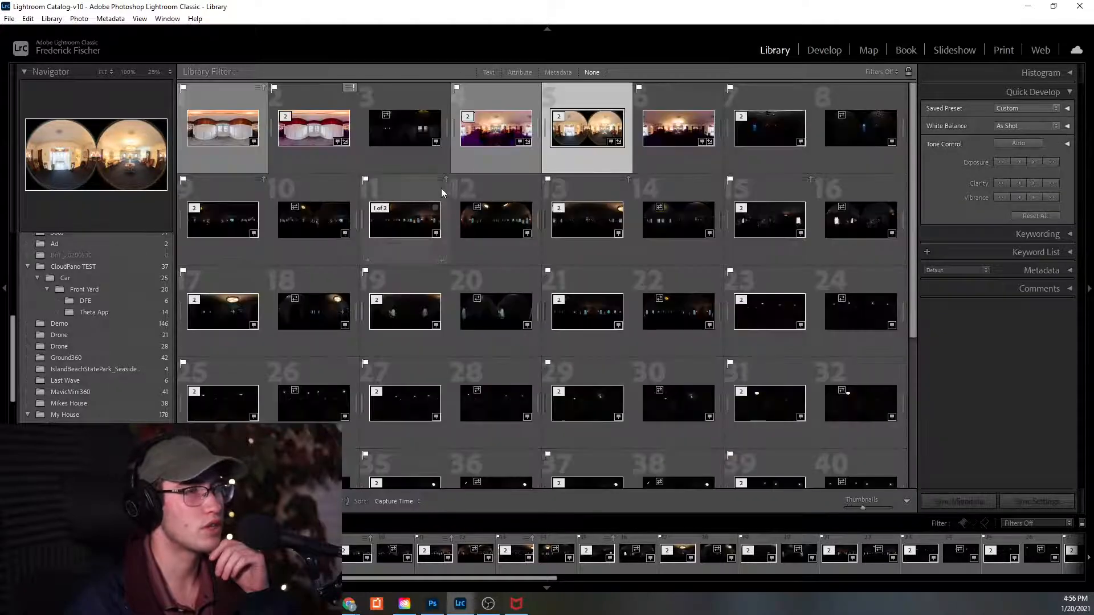
Select all photos in the grid and remove their pick flags.
{"action": "left_click", "coordinate": [878, 72]}
{"action": "left_click", "coordinate": [794, 124]}
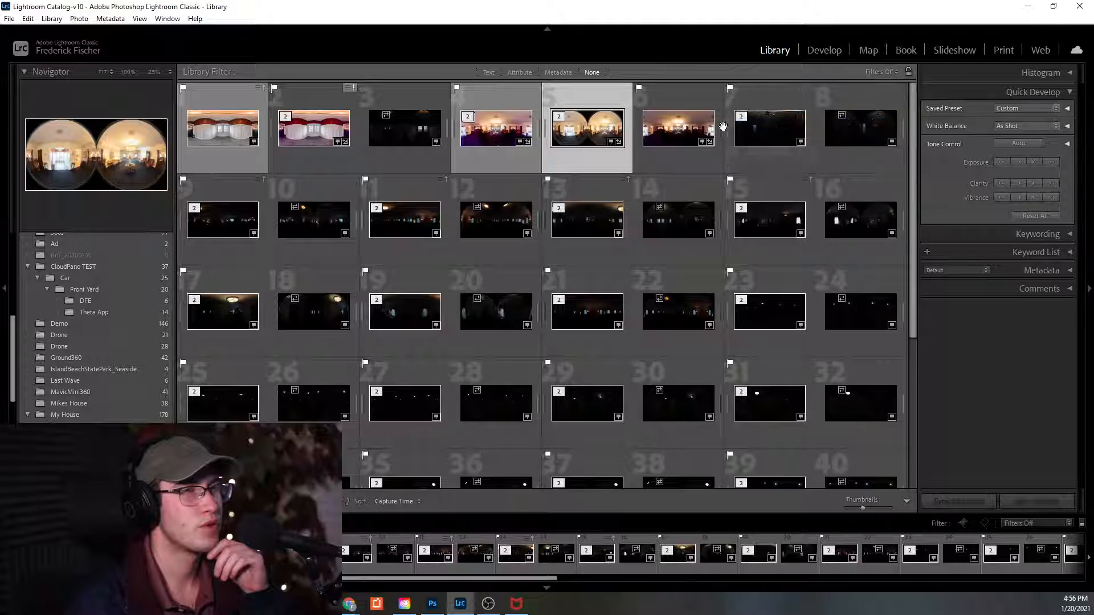
{"action": "key", "text": "ctrl+a"}
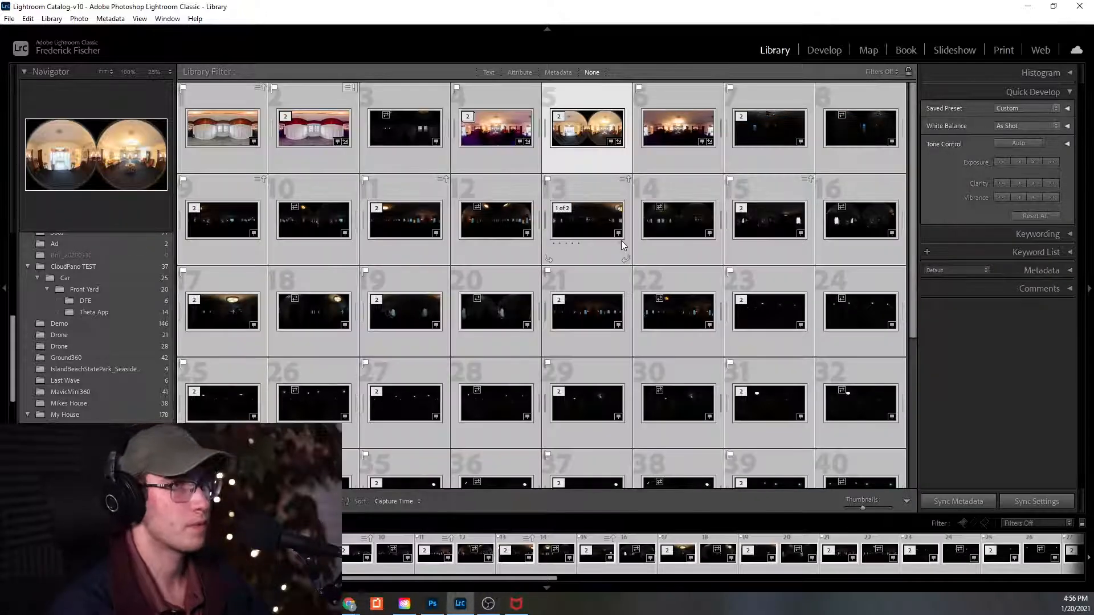
{"action": "key", "text": "u"}
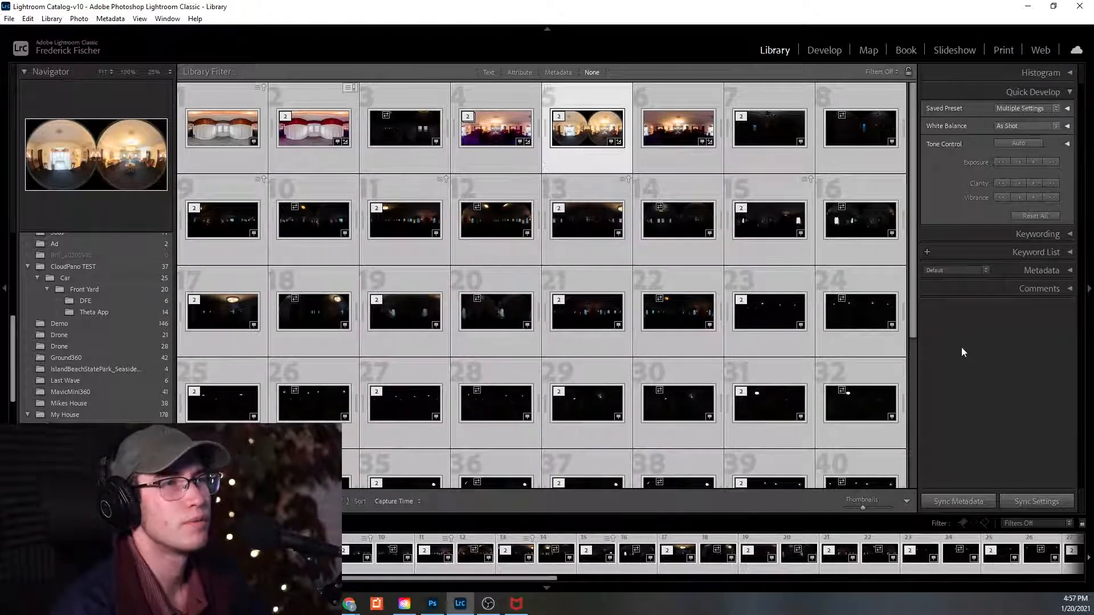
{"action": "left_click", "coordinate": [678, 319]}
{"action": "left_click", "coordinate": [495, 128]}
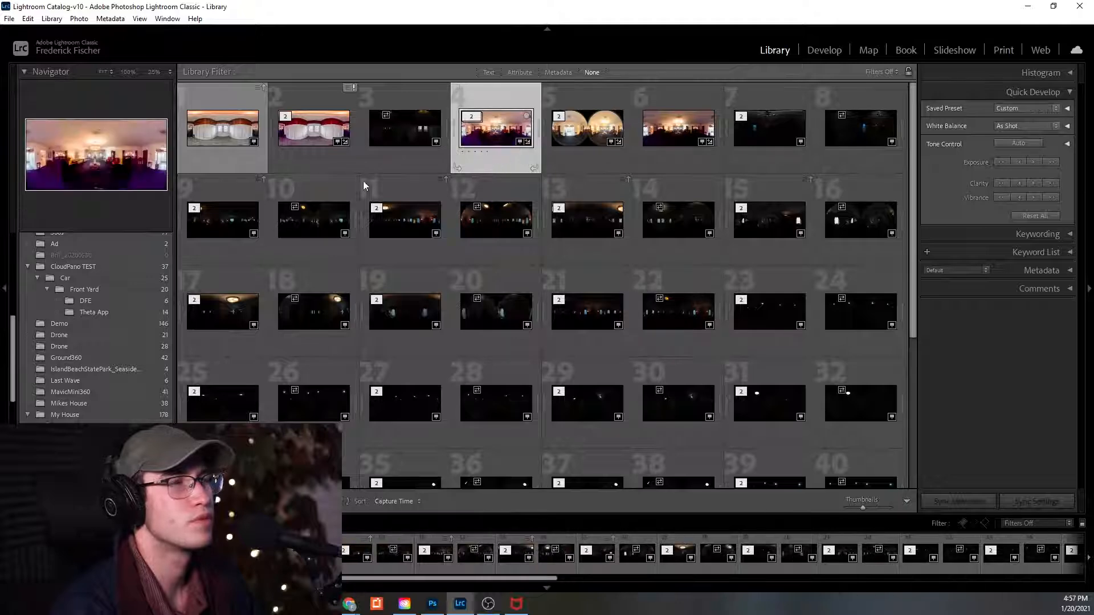
{"action": "left_click", "coordinate": [416, 129]}
{"action": "left_click", "coordinate": [557, 155], "text": "ctrl"}
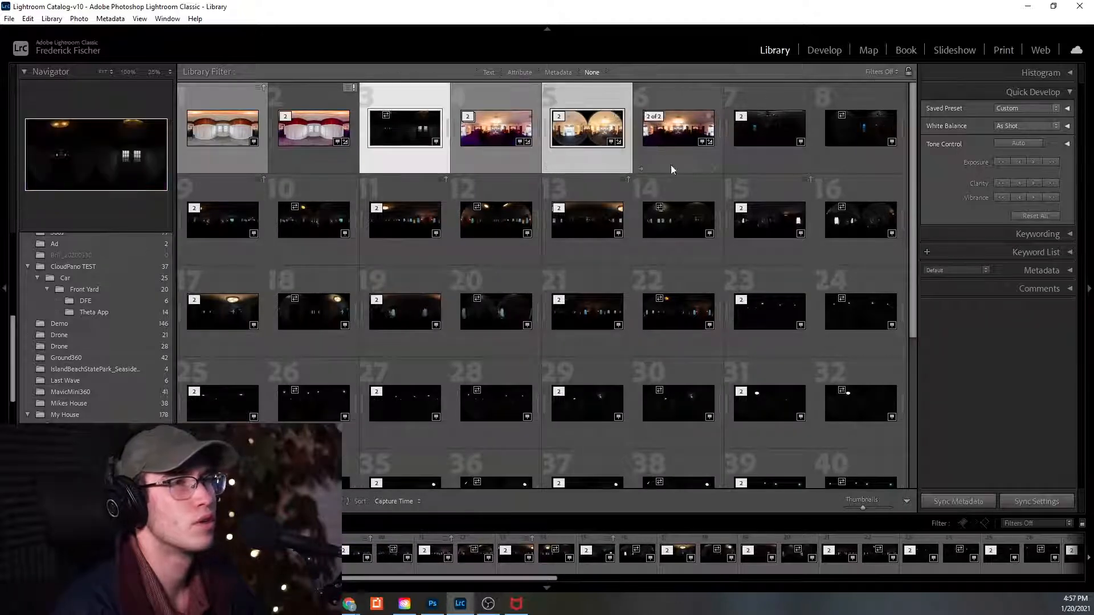
{"action": "left_click", "coordinate": [758, 145], "text": "ctrl"}
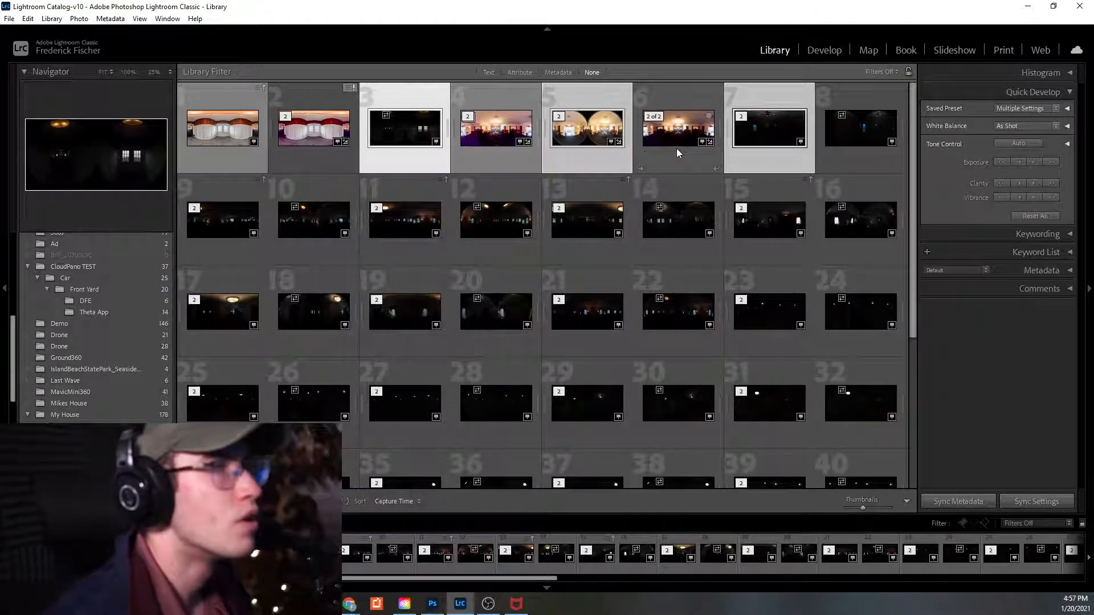
Brighten the dark stitched bathroom panorama with Exposure +5.00 and Highlights -100.
{"action": "double_click", "coordinate": [844, 136]}
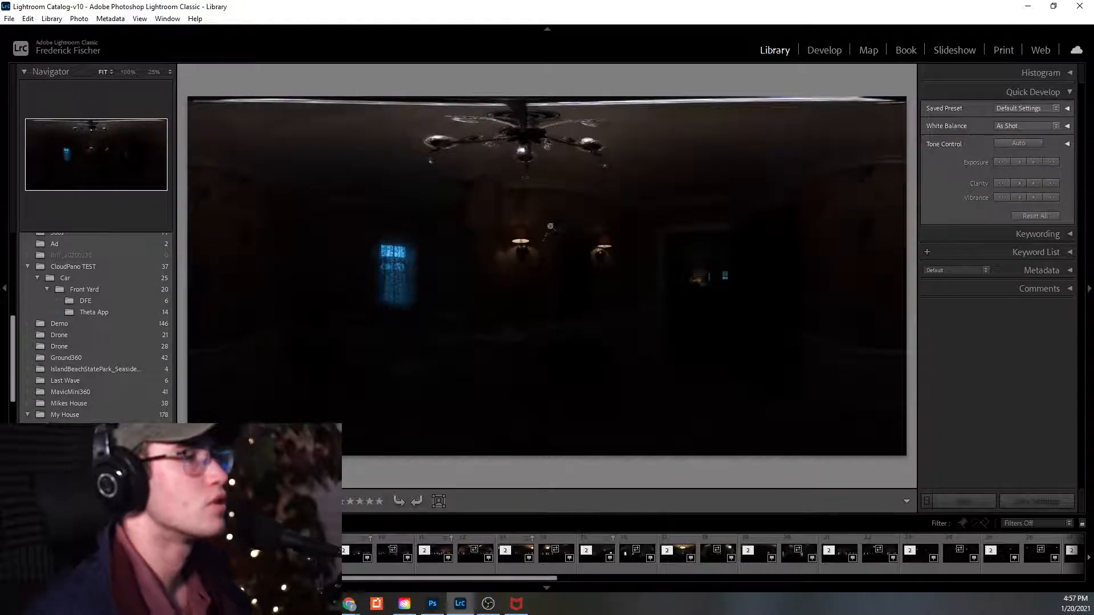
{"action": "left_click", "coordinate": [824, 50]}
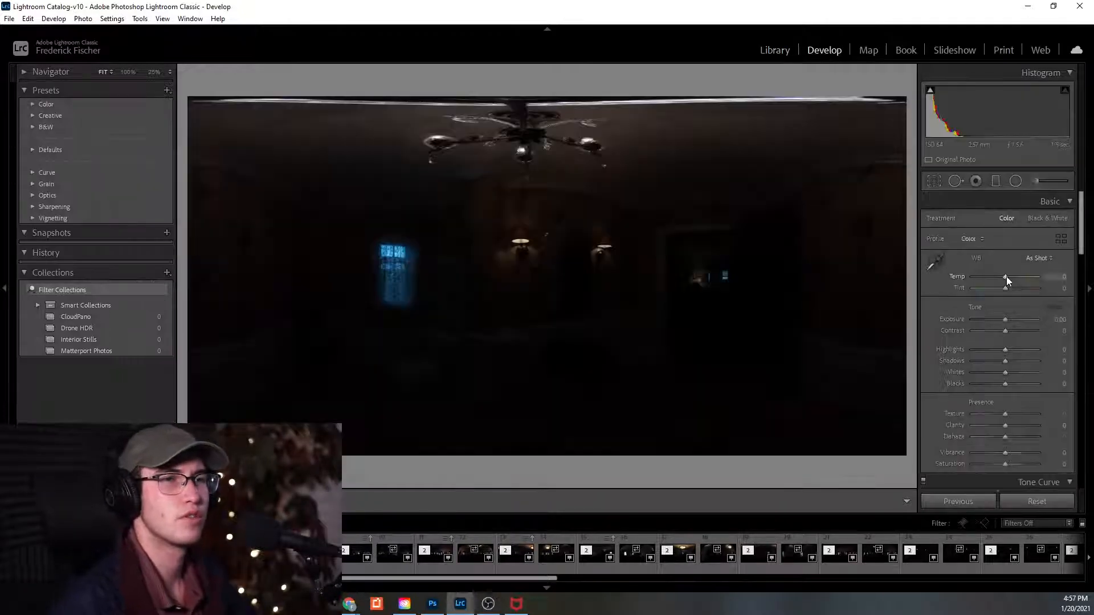
{"action": "left_click_drag", "start_coordinate": [1005, 319], "coordinate": [1057, 318]}
{"action": "left_click_drag", "start_coordinate": [1006, 348], "coordinate": [939, 361]}
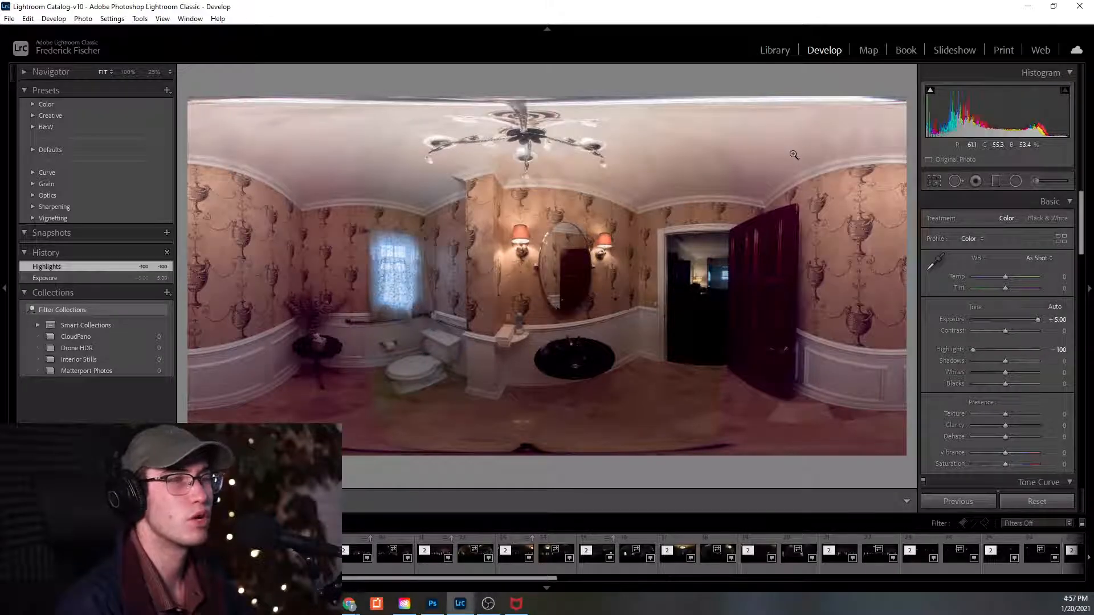
Compare the brightened lounge and bathroom panoramas with the entrance foyer panorama at full view in the Library.
{"action": "left_click", "coordinate": [774, 51]}
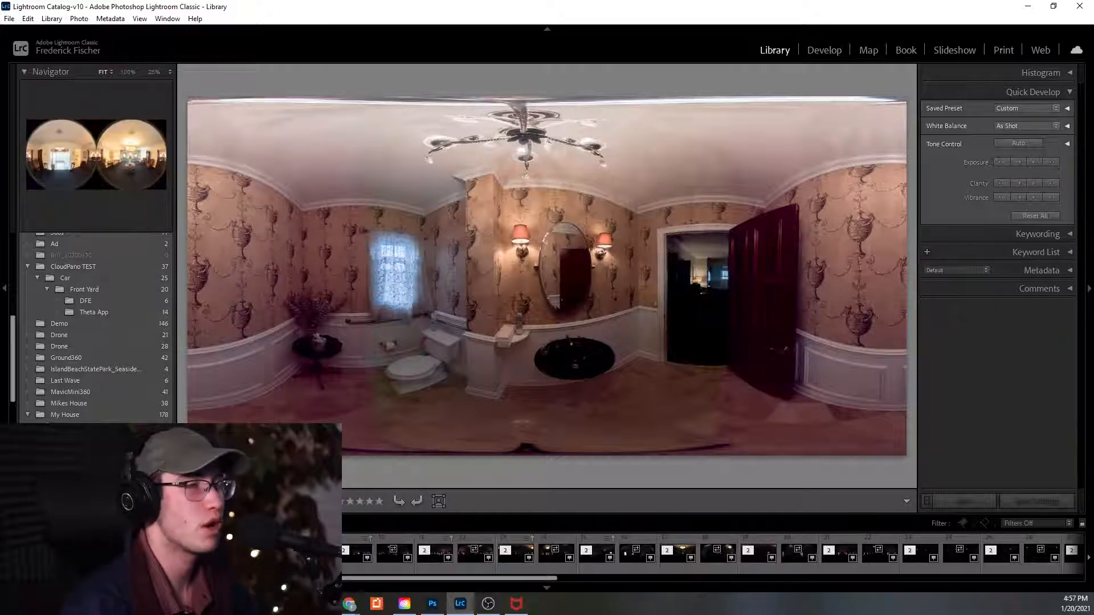
{"action": "left_click", "coordinate": [274, 552]}
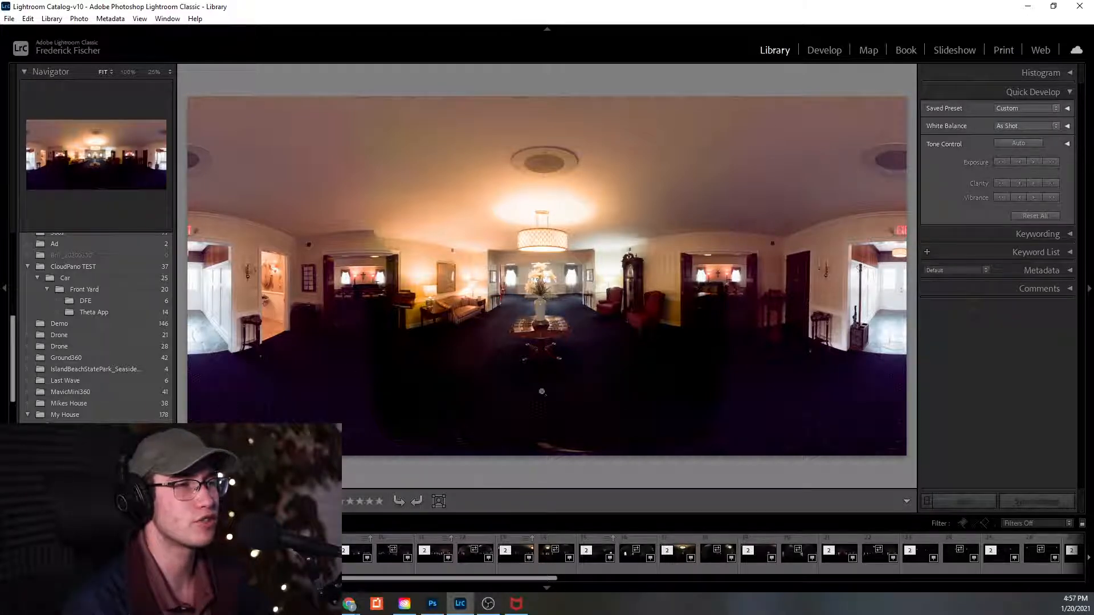
{"action": "left_click", "coordinate": [195, 554]}
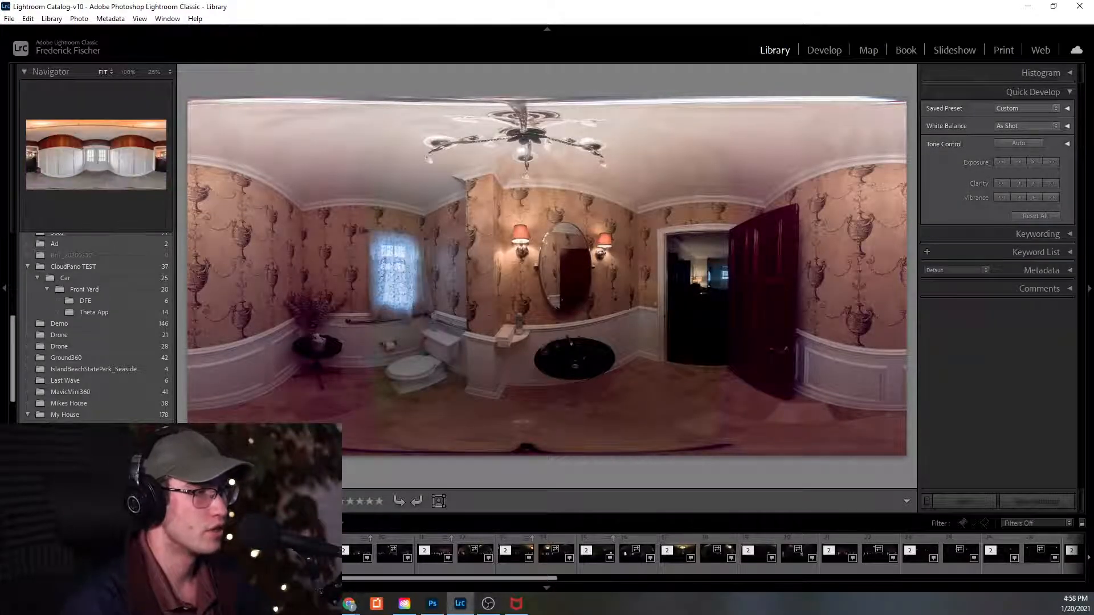
{"action": "key", "text": "Right"}
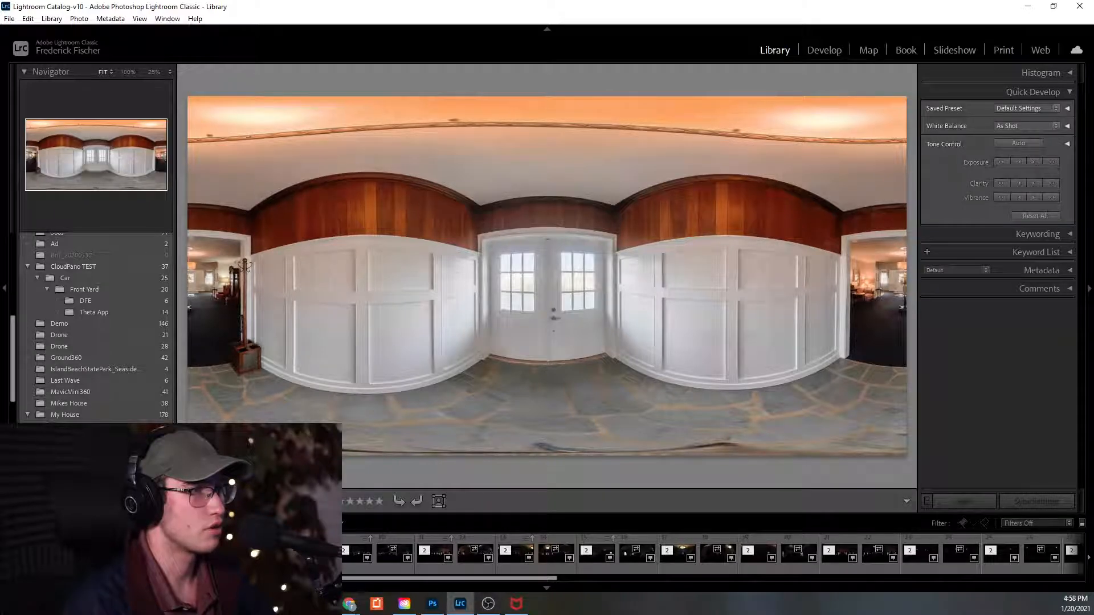
{"action": "key", "text": "g"}
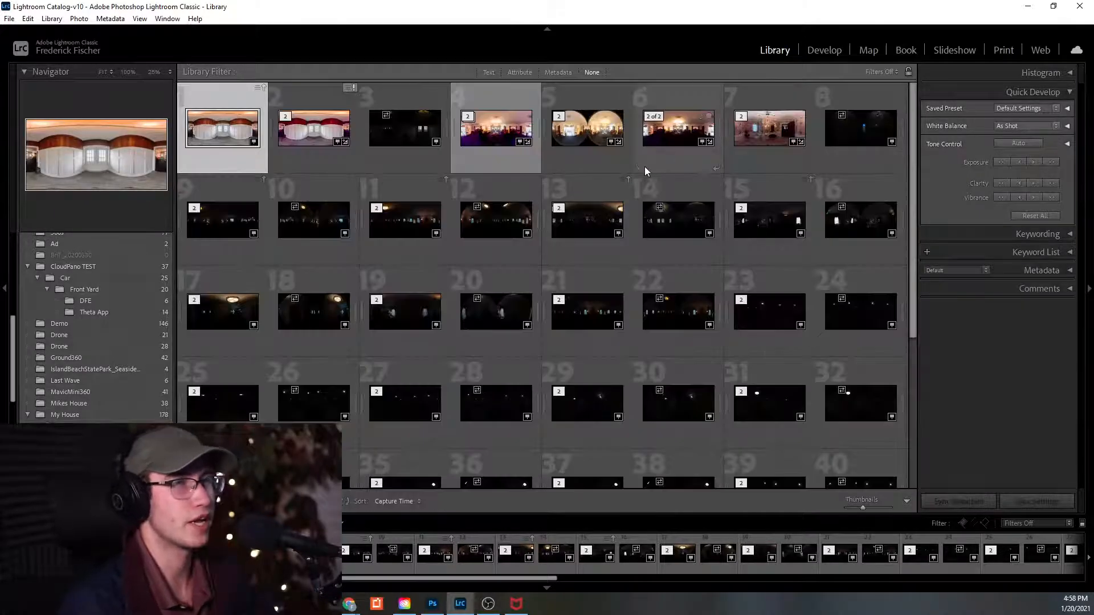
Remove all photos of the previous import from the catalog, including the leftover dual-fisheye HDR photo.
{"action": "left_click", "coordinate": [592, 158], "text": "ctrl"}
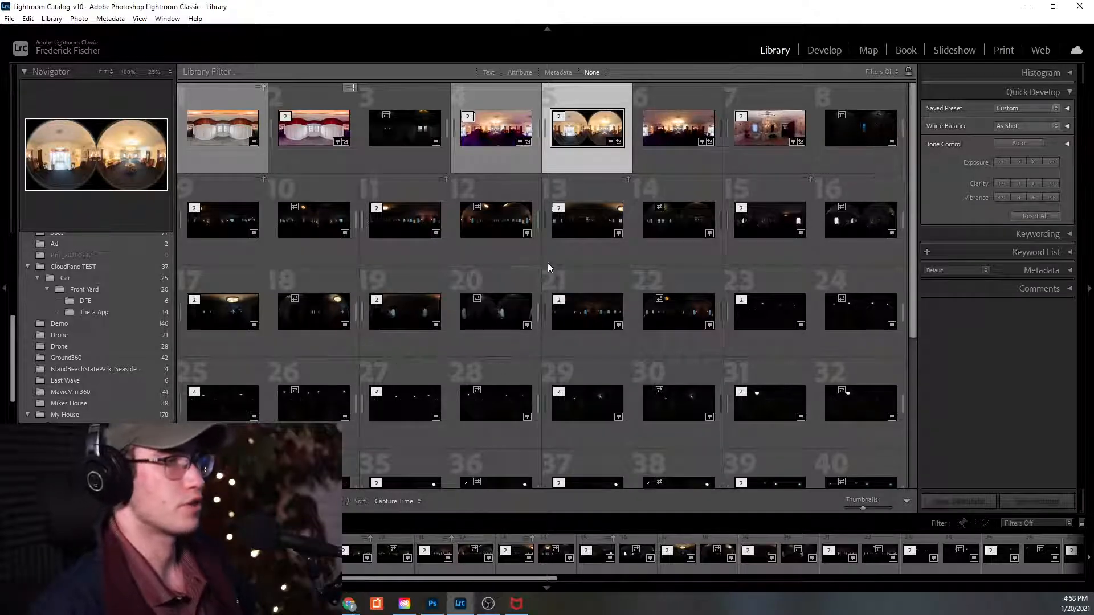
{"action": "key", "text": "ctrl+a"}
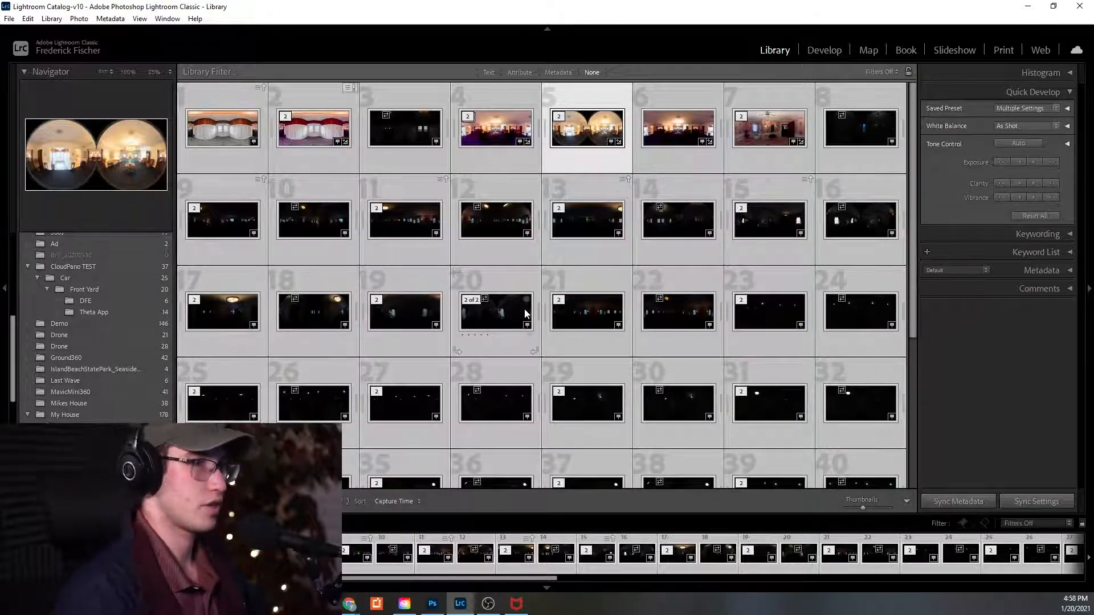
{"action": "key", "text": "Delete"}
{"action": "key", "text": "Return"}
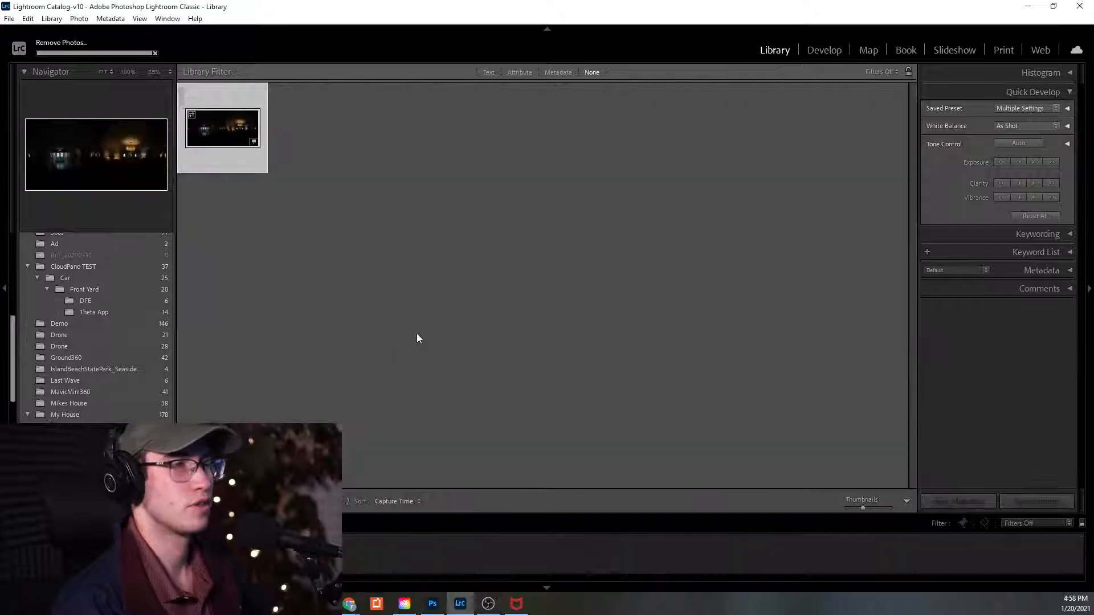
{"action": "left_click", "coordinate": [211, 145]}
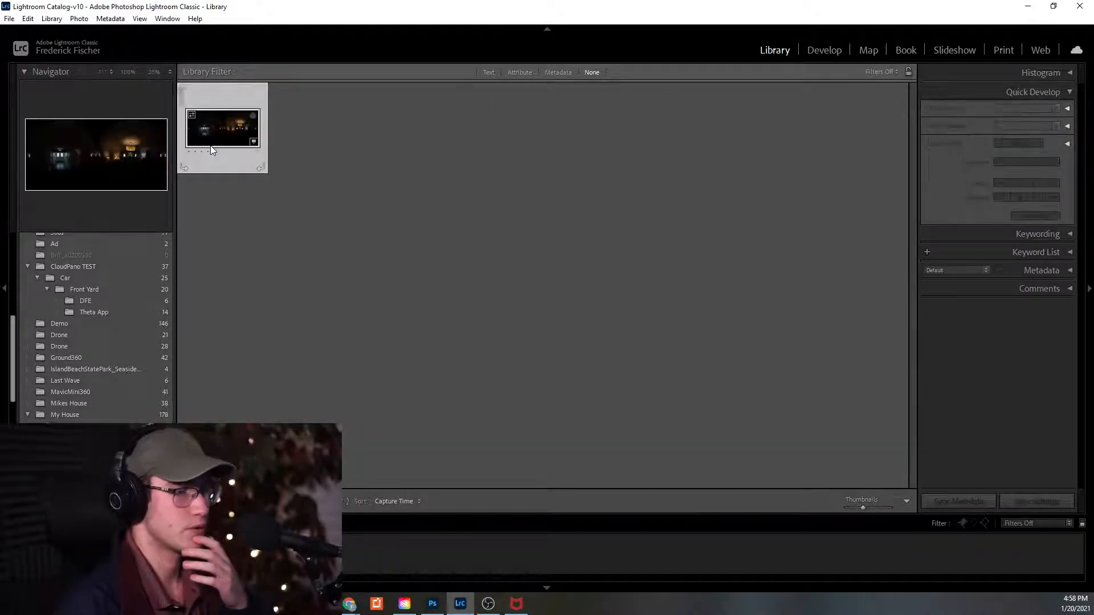
{"action": "key", "text": "Delete"}
{"action": "key", "text": "Return"}
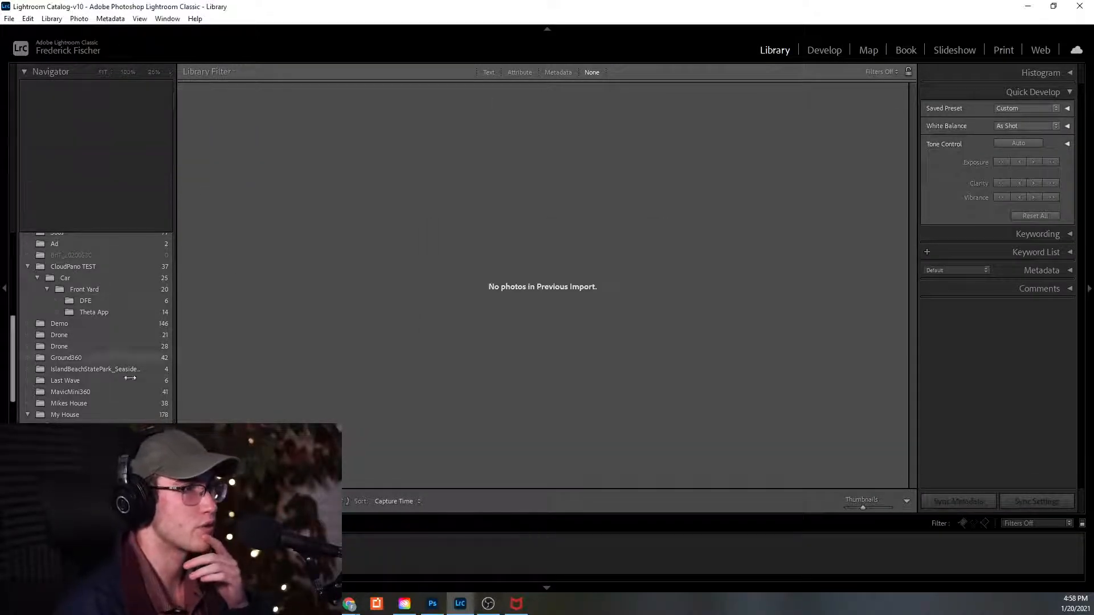
Start a new import from O'Briens Funeral Home's RAW Panos folder and uncheck all of its photos.
{"action": "key", "text": "ctrl+shift+i"}
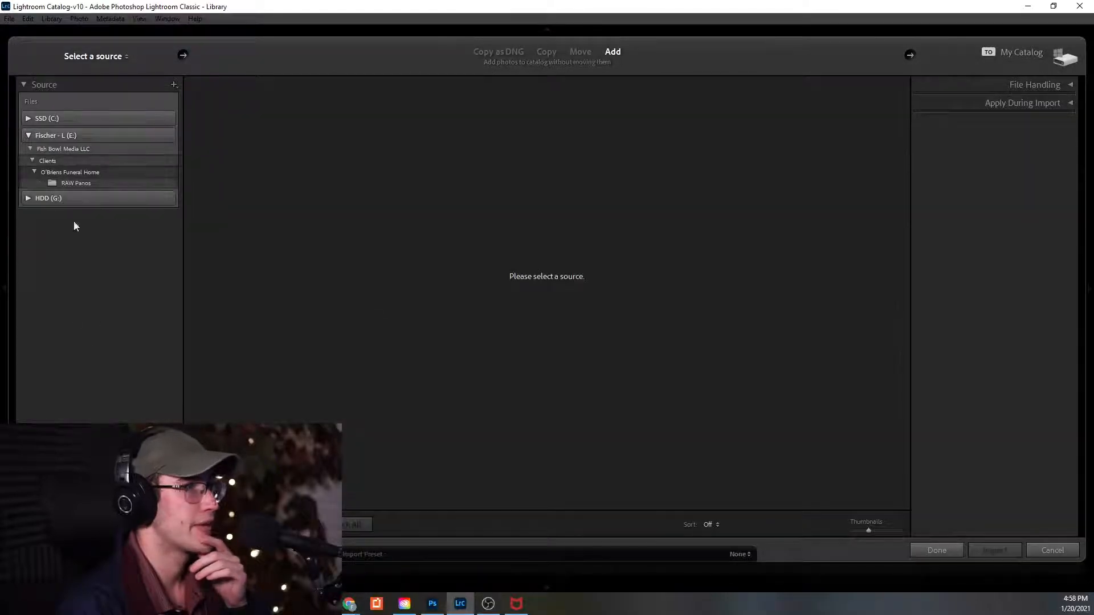
{"action": "left_click", "coordinate": [67, 183]}
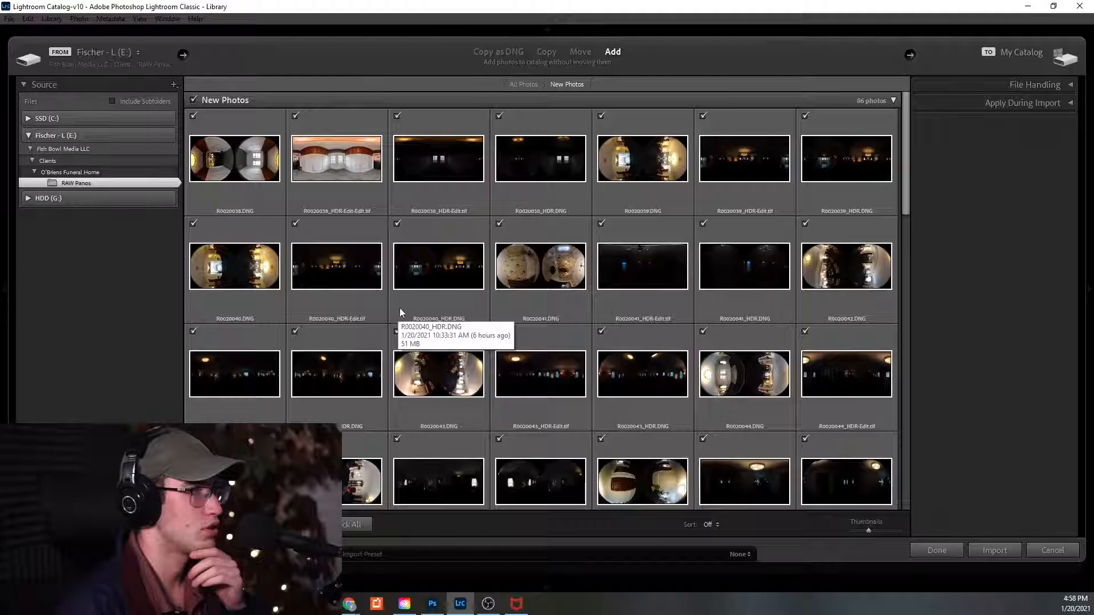
{"action": "left_click", "coordinate": [344, 529]}
Include the unstitched HDR DNG panoramas R0020038_HDR.DNG through R0020041_HDR.DNG in the import, leaving the TIFF edits and single-exposure DNGs out.
{"action": "left_click", "coordinate": [193, 116]}
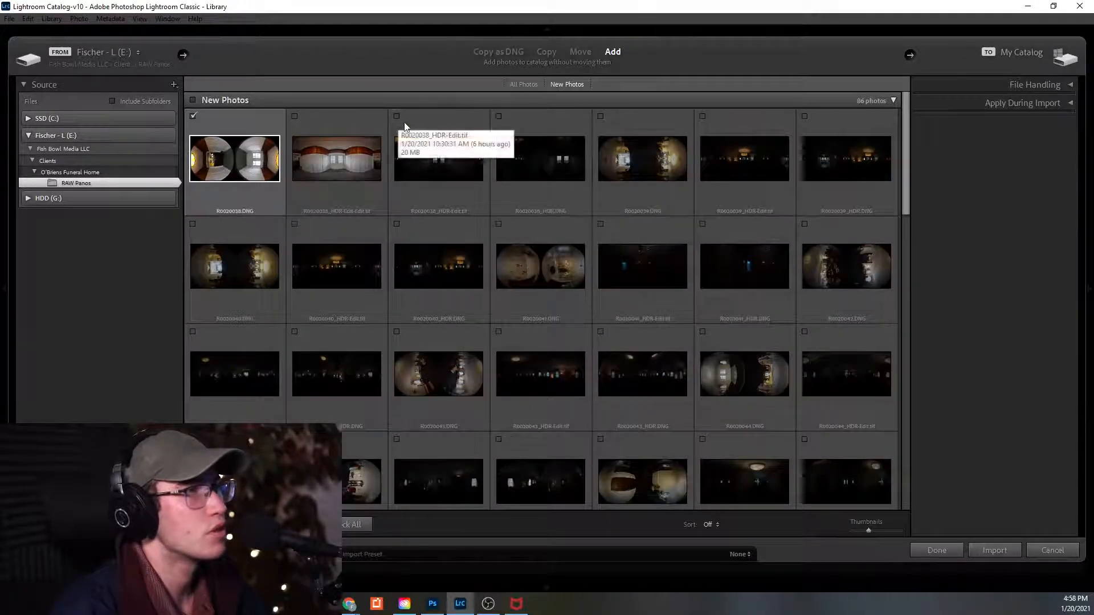
{"action": "left_click", "coordinate": [397, 116]}
{"action": "left_click", "coordinate": [194, 116]}
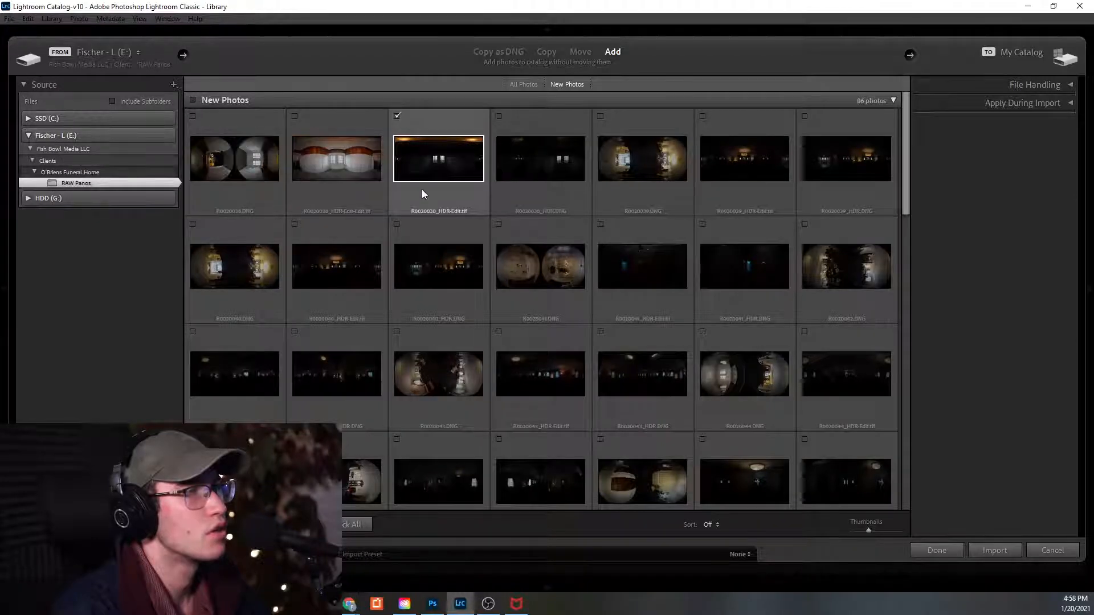
{"action": "left_click", "coordinate": [499, 117]}
{"action": "left_click", "coordinate": [397, 116]}
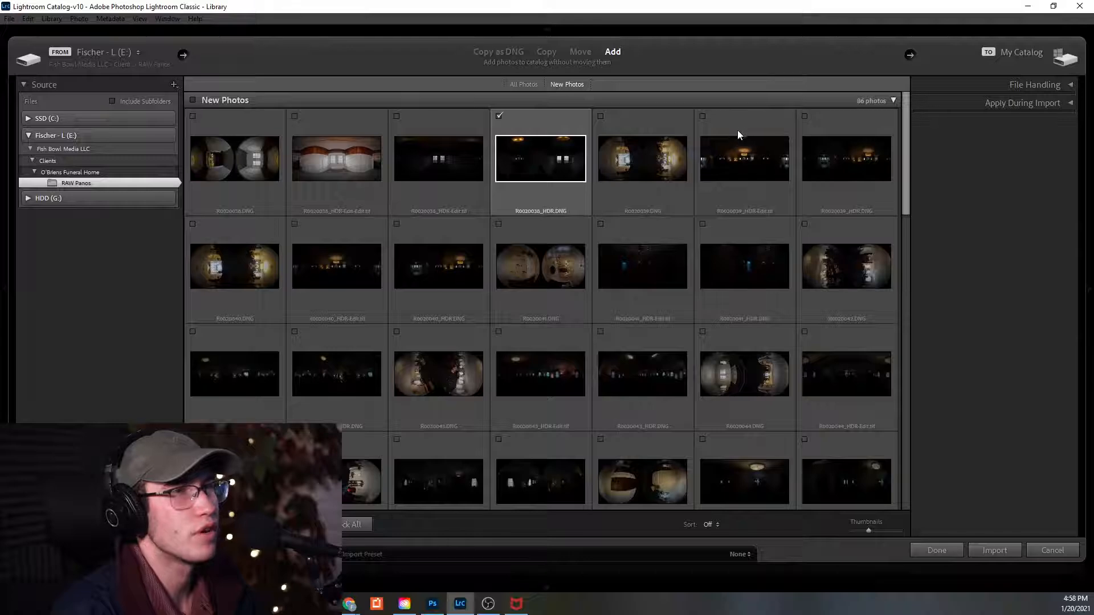
{"action": "left_click", "coordinate": [804, 116]}
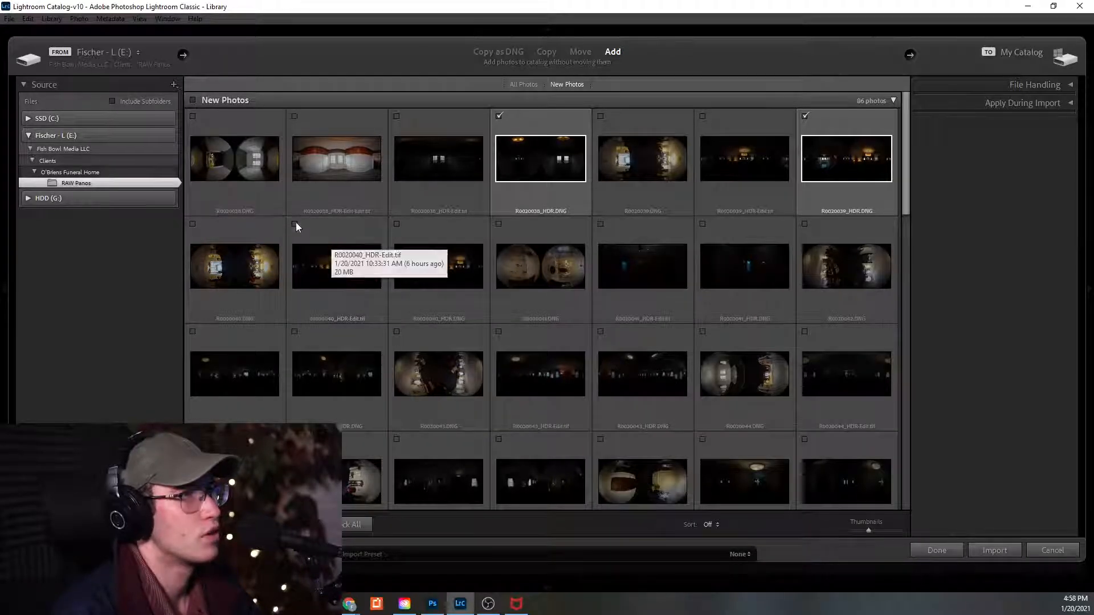
{"action": "left_click", "coordinate": [398, 224]}
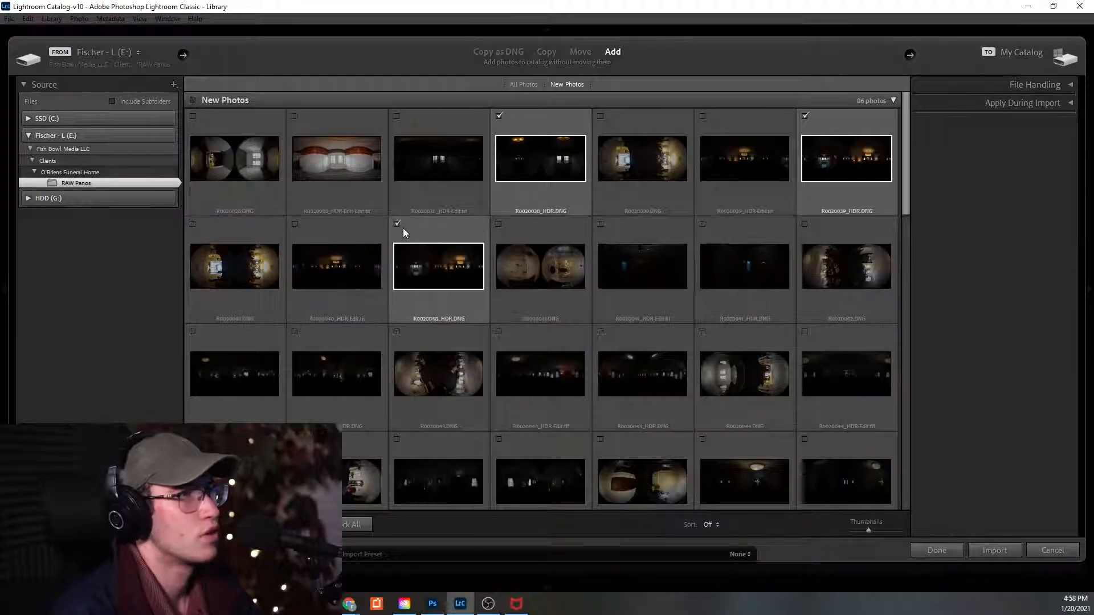
{"action": "left_click", "coordinate": [703, 224]}
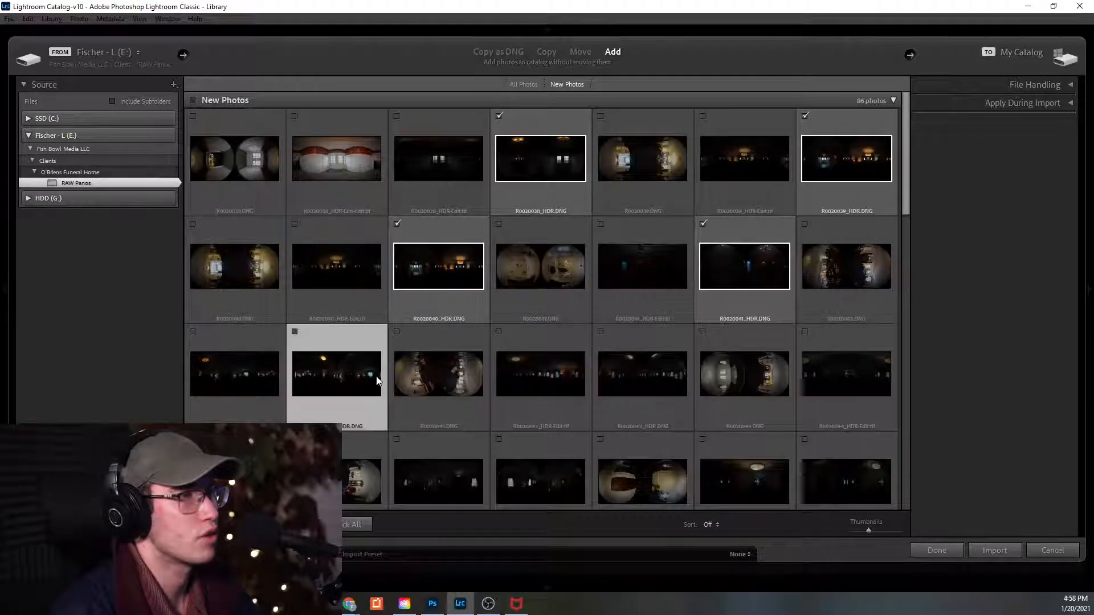
Include the HDR DNG panoramas R0020042_HDR.DNG through R0020046_HDR.DNG in the import, keeping R0020043_HDR-Edit.tif excluded.
{"action": "left_click", "coordinate": [500, 333]}
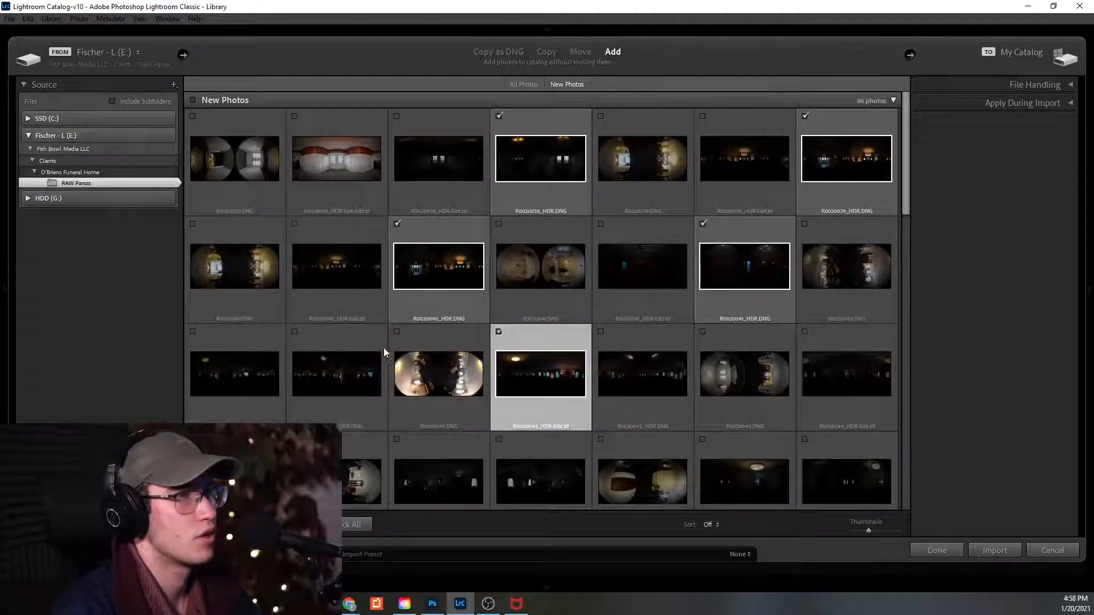
{"action": "left_click", "coordinate": [293, 332]}
{"action": "left_click", "coordinate": [499, 332]}
{"action": "left_click", "coordinate": [600, 332]}
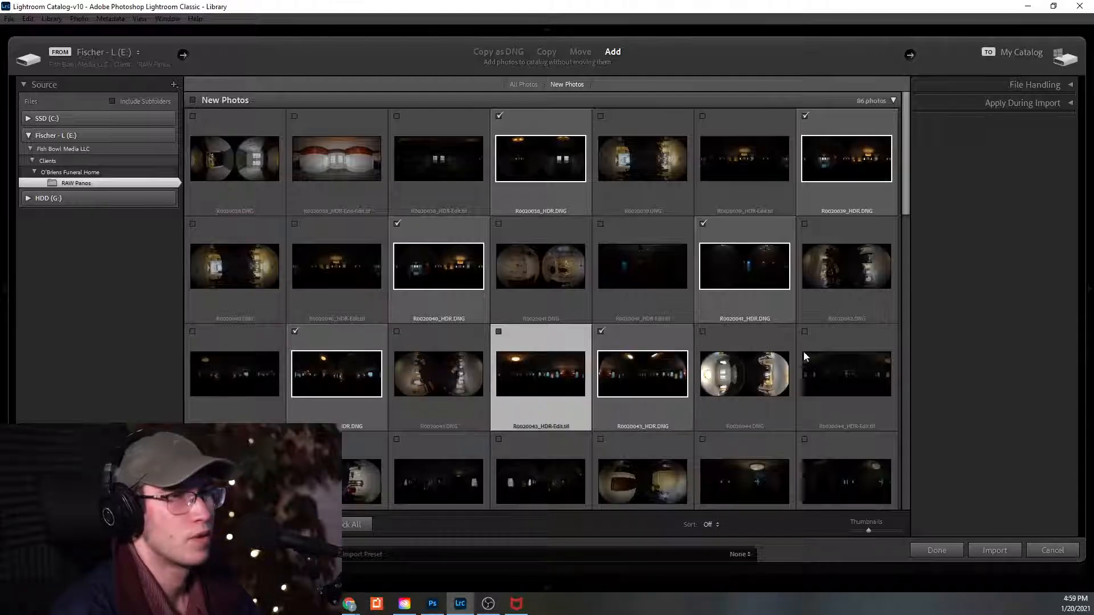
{"action": "scroll", "coordinate": [609, 399], "scroll_direction": "down", "scroll_amount": 2}
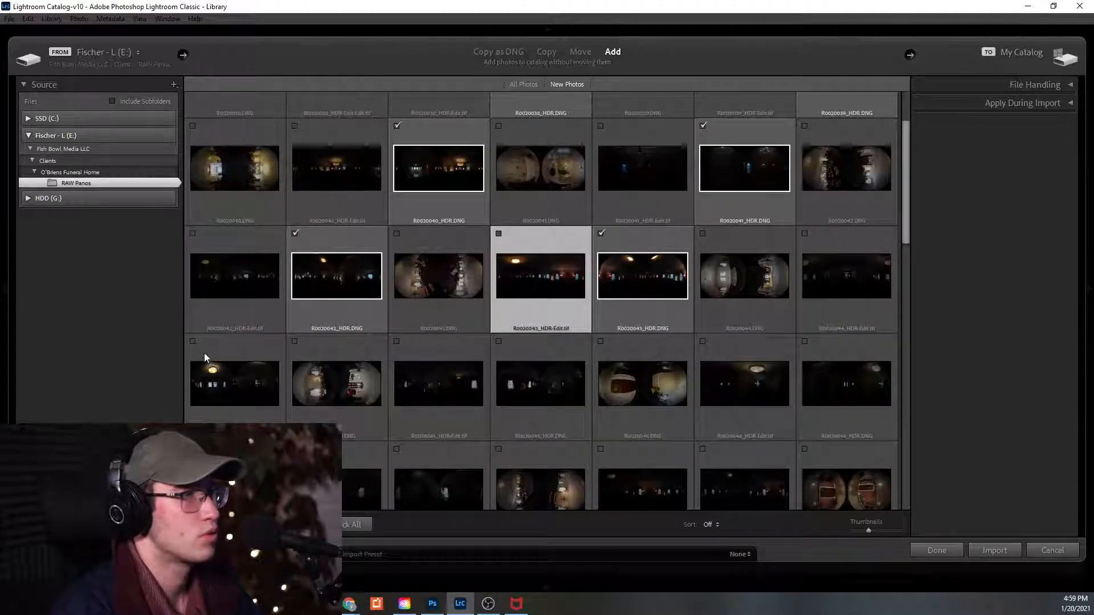
{"action": "left_click", "coordinate": [192, 341]}
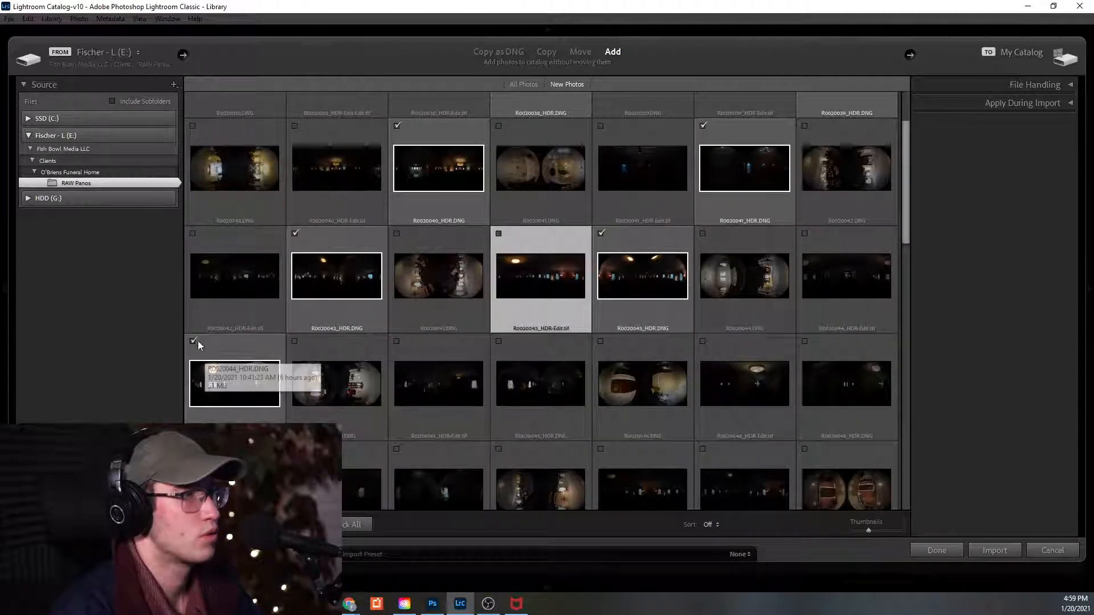
{"action": "left_click", "coordinate": [499, 342]}
{"action": "left_click", "coordinate": [804, 341]}
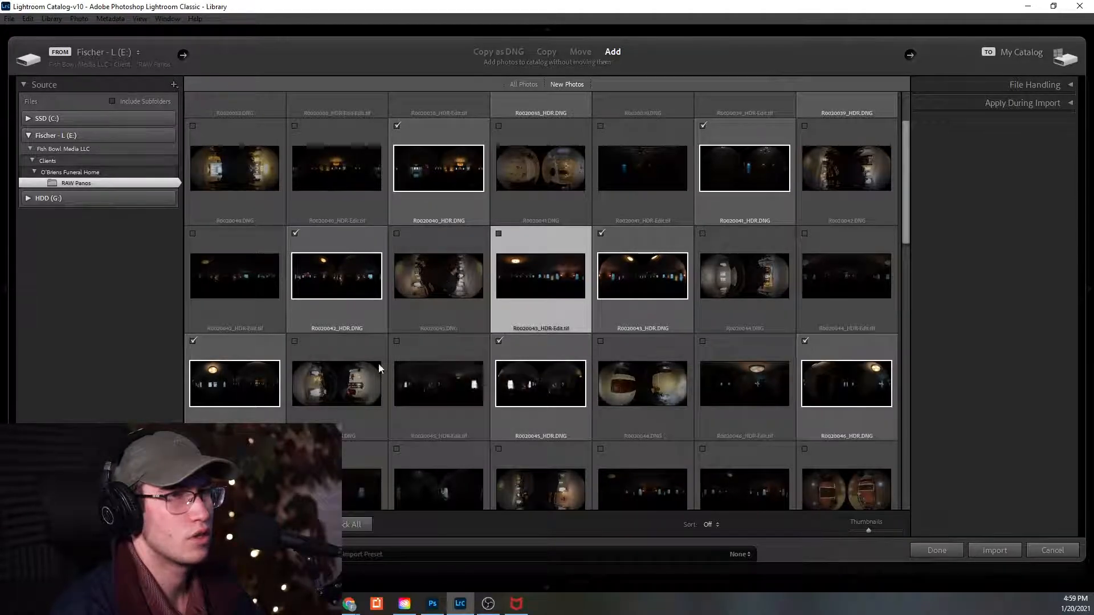
Include only the HDR DNG versions of panoramas R0020047 through R0020053 in the import selection.
{"action": "scroll", "coordinate": [398, 365], "scroll_direction": "down", "scroll_amount": 4}
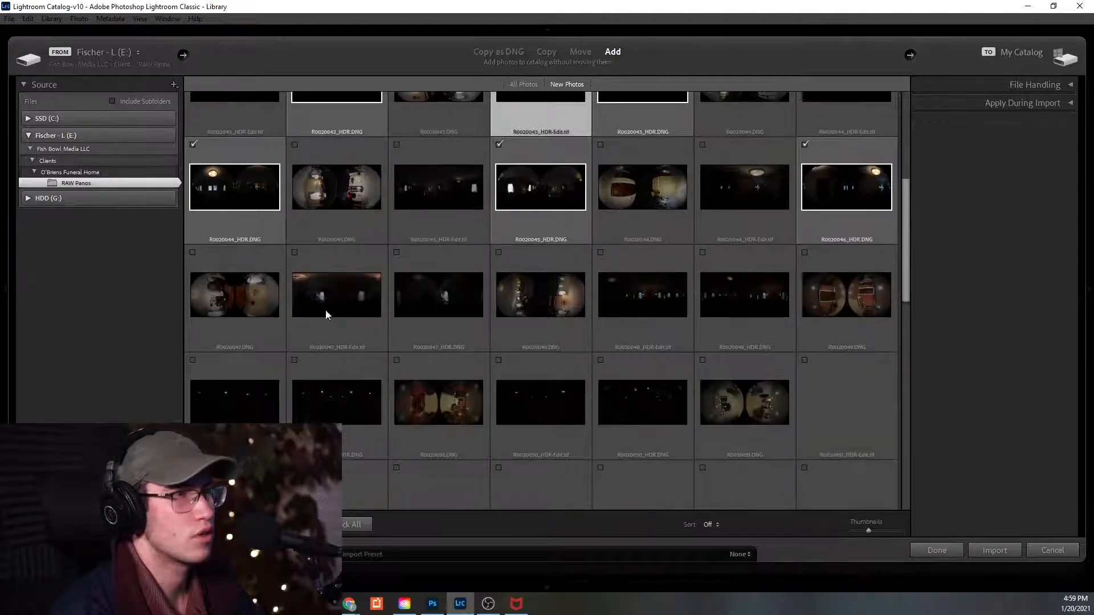
{"action": "left_click", "coordinate": [397, 252]}
{"action": "left_click", "coordinate": [703, 252]}
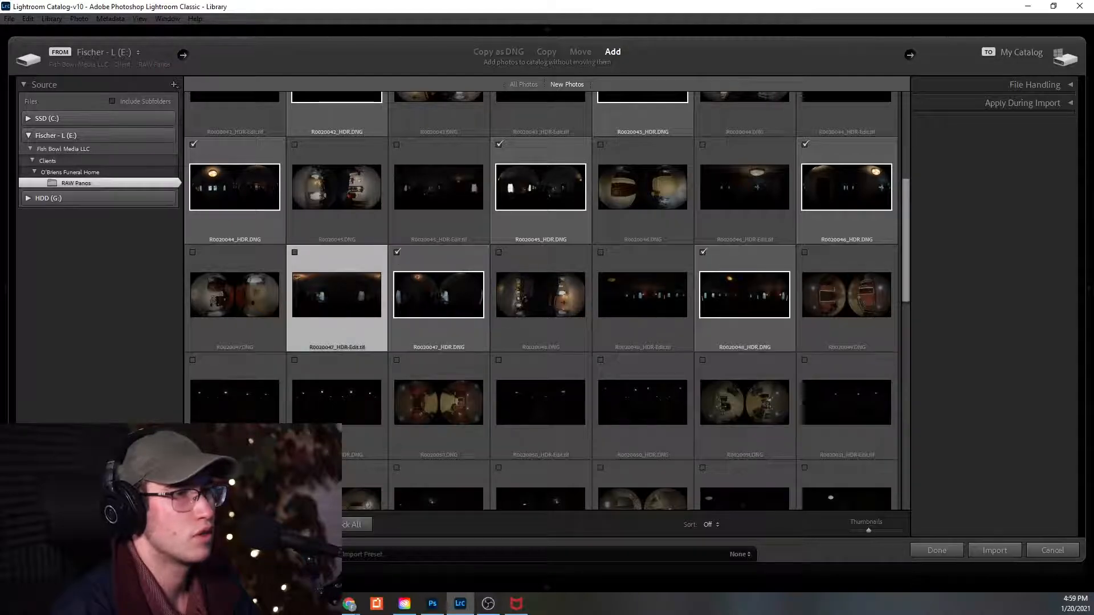
{"action": "left_click", "coordinate": [295, 361]}
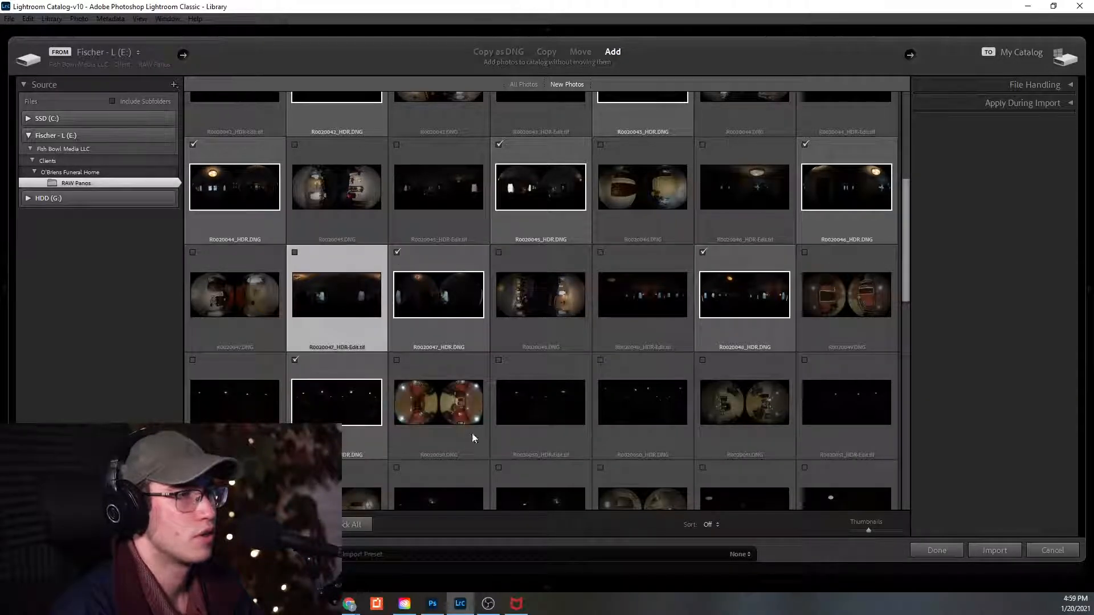
{"action": "left_click", "coordinate": [601, 361]}
{"action": "scroll", "coordinate": [513, 376], "scroll_direction": "down", "scroll_amount": 2}
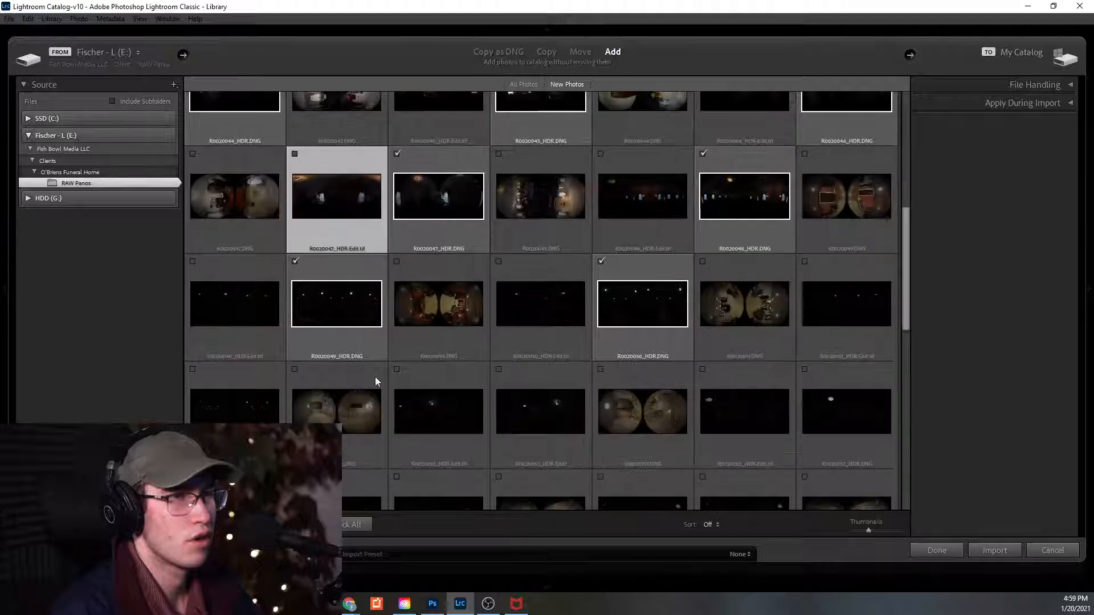
{"action": "left_click", "coordinate": [193, 369]}
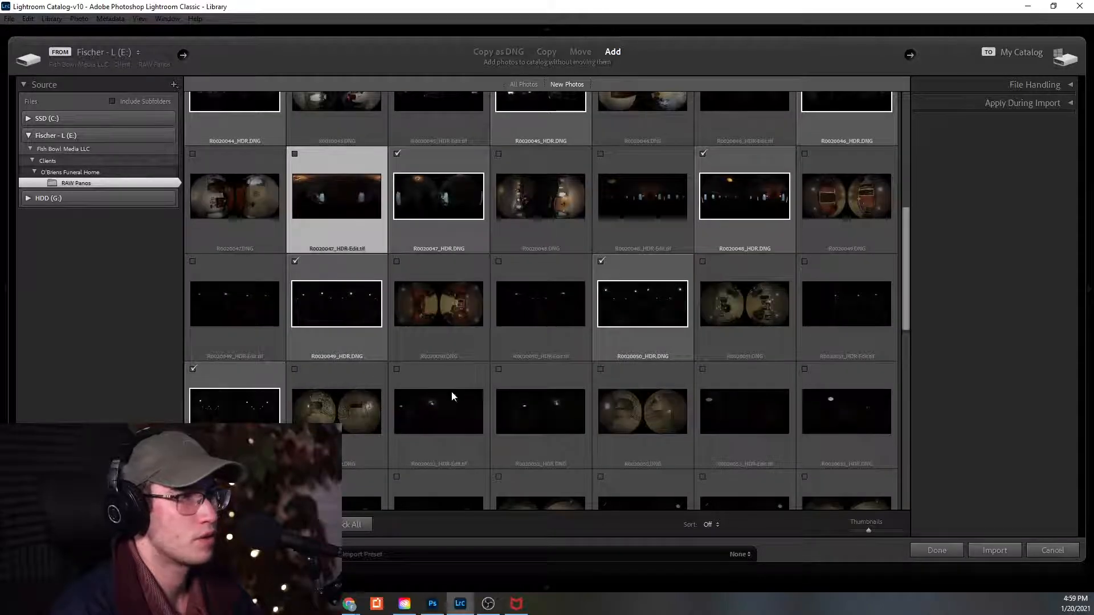
{"action": "left_click", "coordinate": [499, 370]}
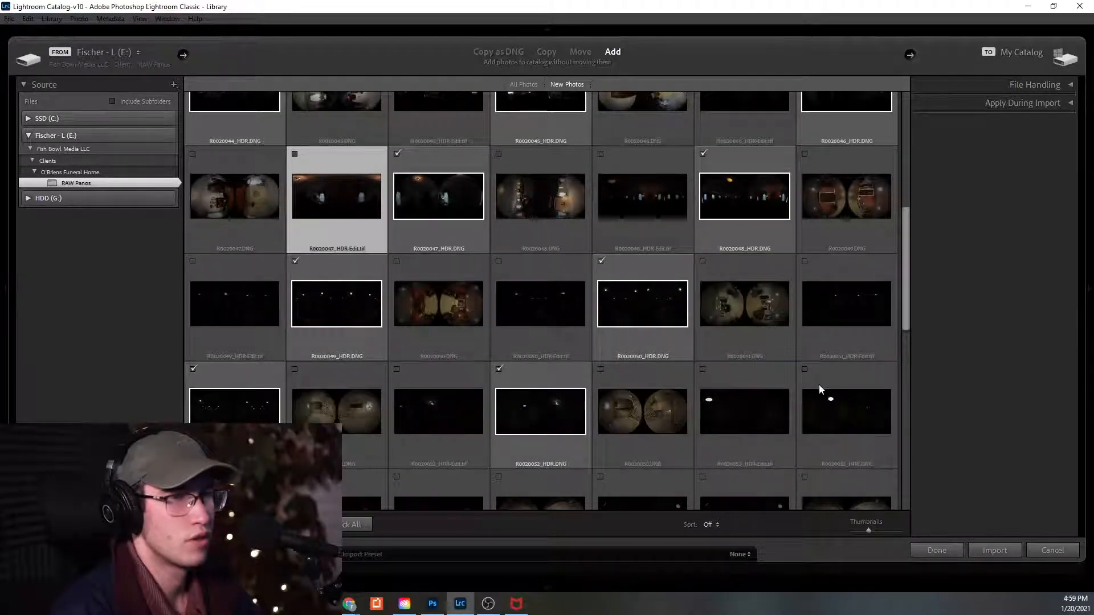
{"action": "left_click", "coordinate": [805, 370]}
Include only the HDR DNG versions of panoramas R0020054 through R0020060 in the import selection.
{"action": "scroll", "coordinate": [644, 387], "scroll_direction": "down", "scroll_amount": 3}
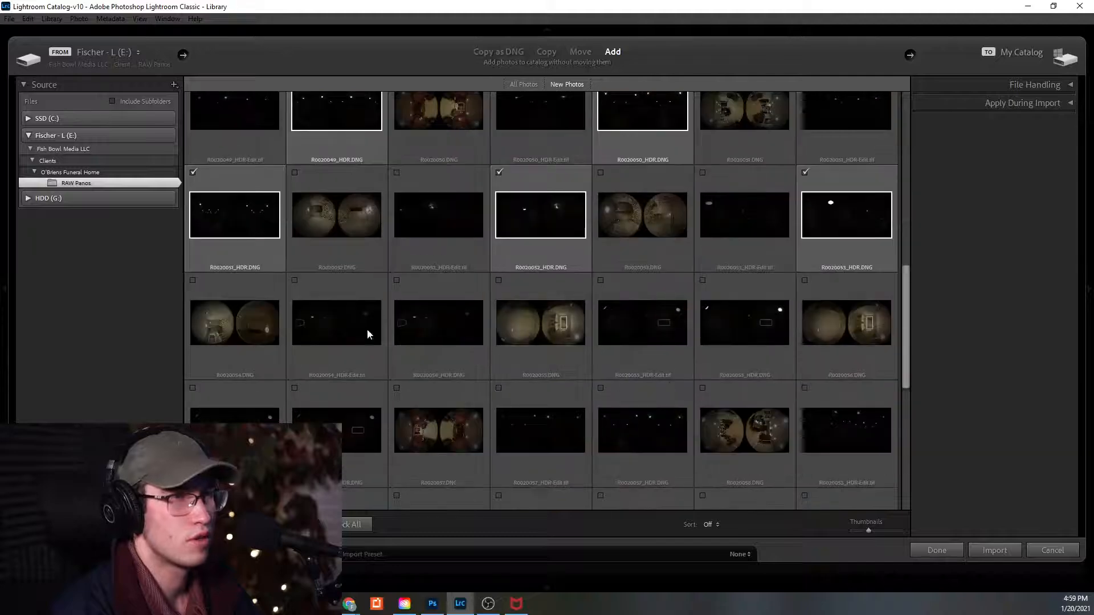
{"action": "left_click", "coordinate": [398, 280]}
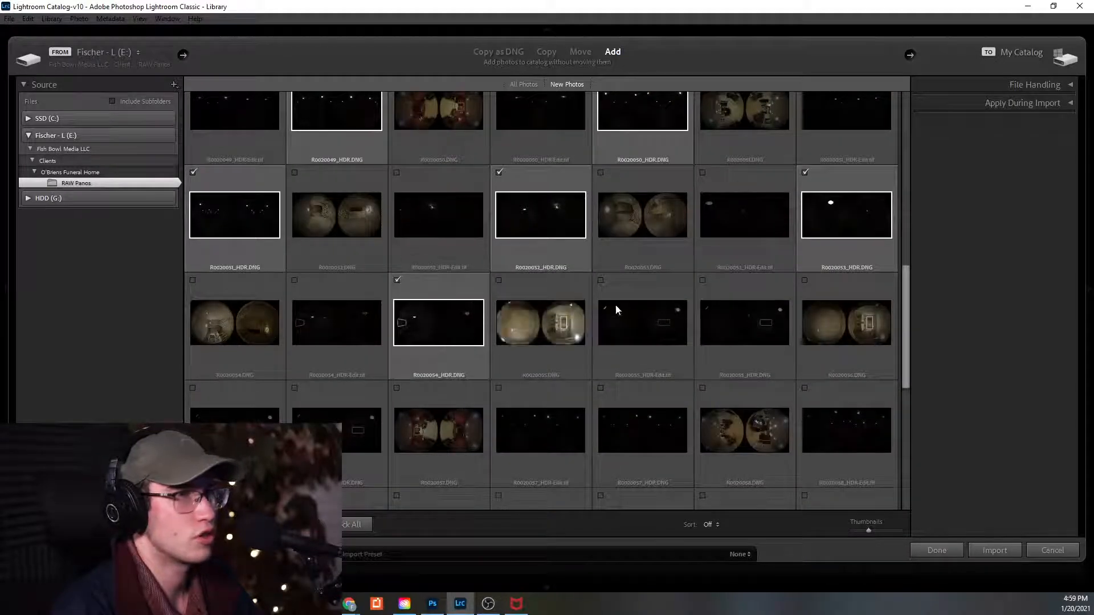
{"action": "left_click", "coordinate": [703, 280]}
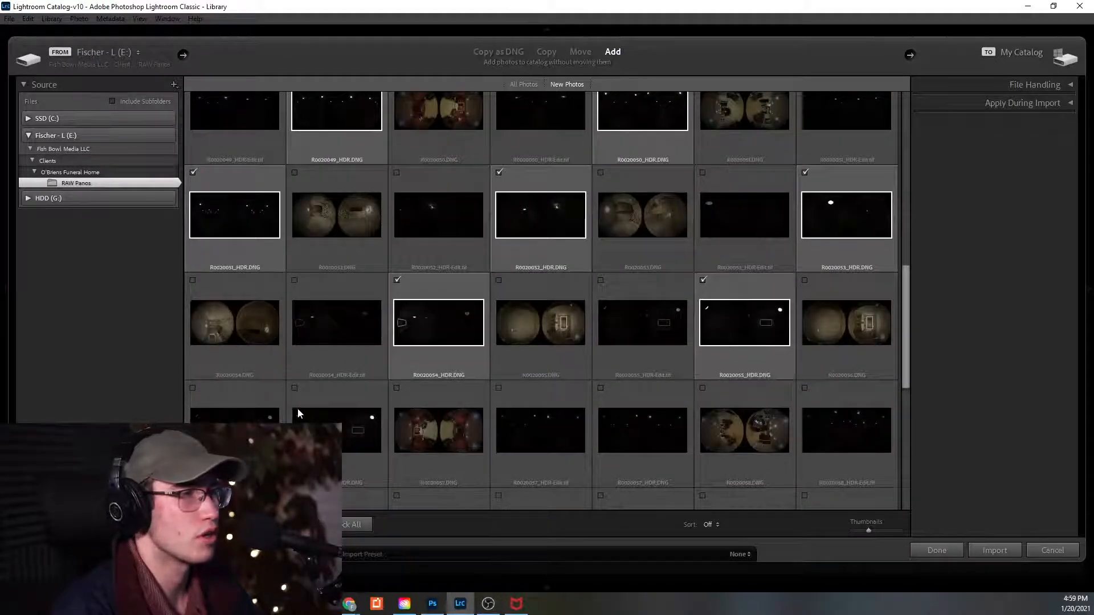
{"action": "left_click", "coordinate": [294, 388]}
{"action": "left_click", "coordinate": [600, 389]}
{"action": "scroll", "coordinate": [849, 285], "scroll_direction": "down", "scroll_amount": 3}
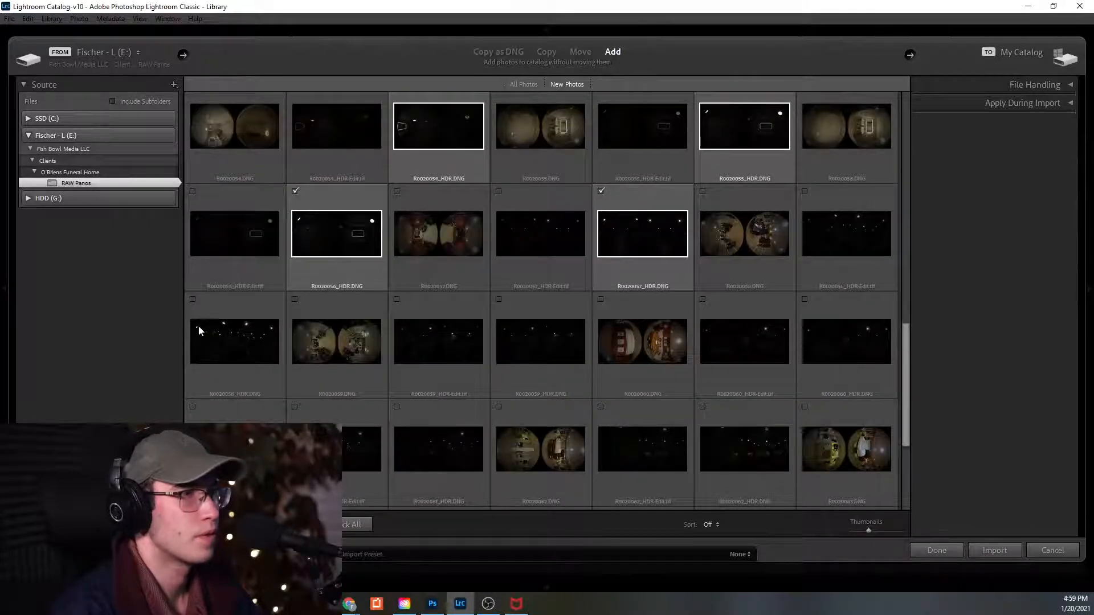
{"action": "left_click", "coordinate": [193, 300]}
{"action": "left_click", "coordinate": [500, 302]}
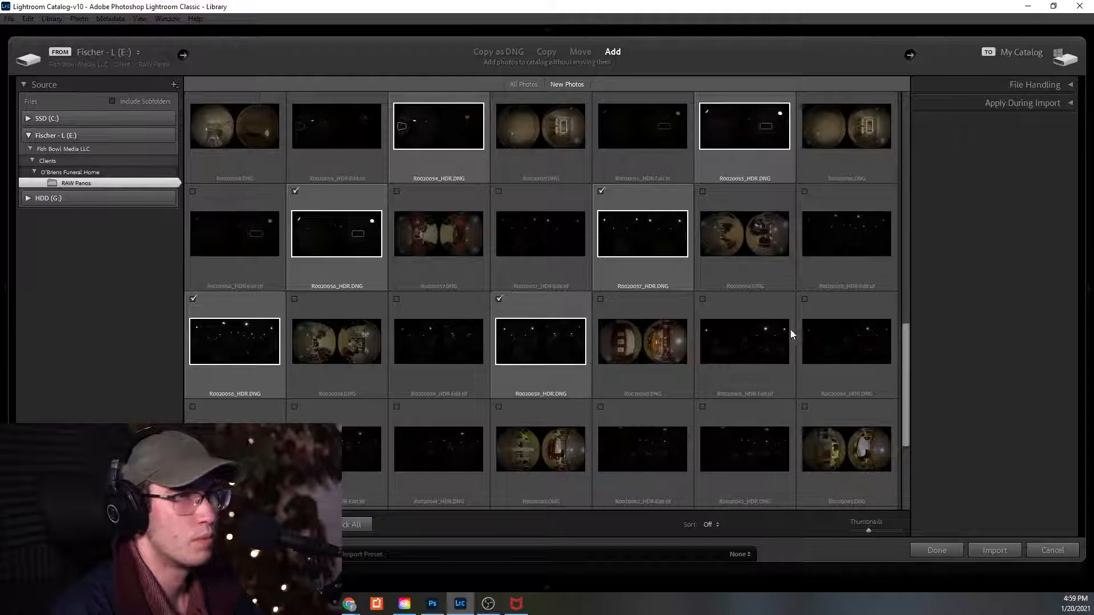
{"action": "left_click", "coordinate": [805, 299]}
Include R0020061_HDR.DNG, R0020062_HDR.DNG and R0020063_HDR.DNG, and import all the chosen HDR panoramas into the catalog.
{"action": "scroll", "coordinate": [521, 372], "scroll_direction": "down", "scroll_amount": 3}
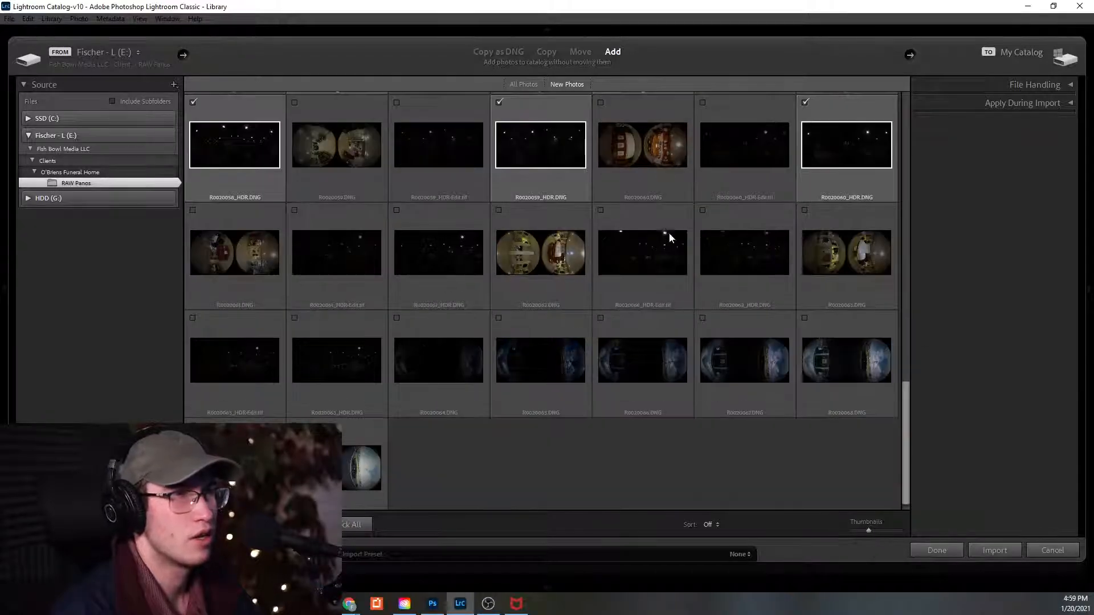
{"action": "left_click", "coordinate": [397, 210]}
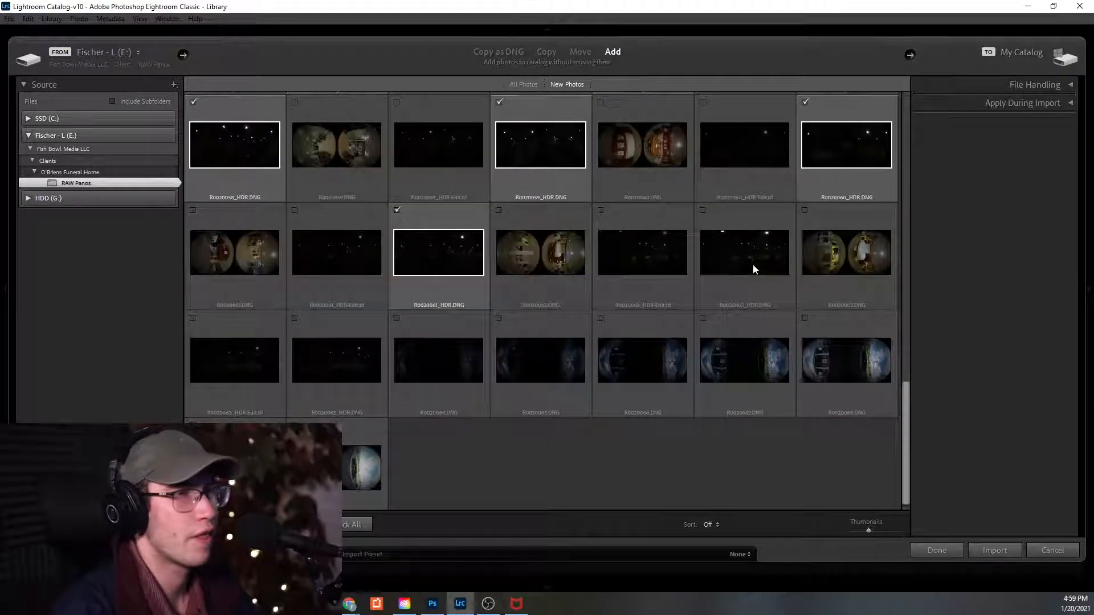
{"action": "left_click", "coordinate": [704, 212]}
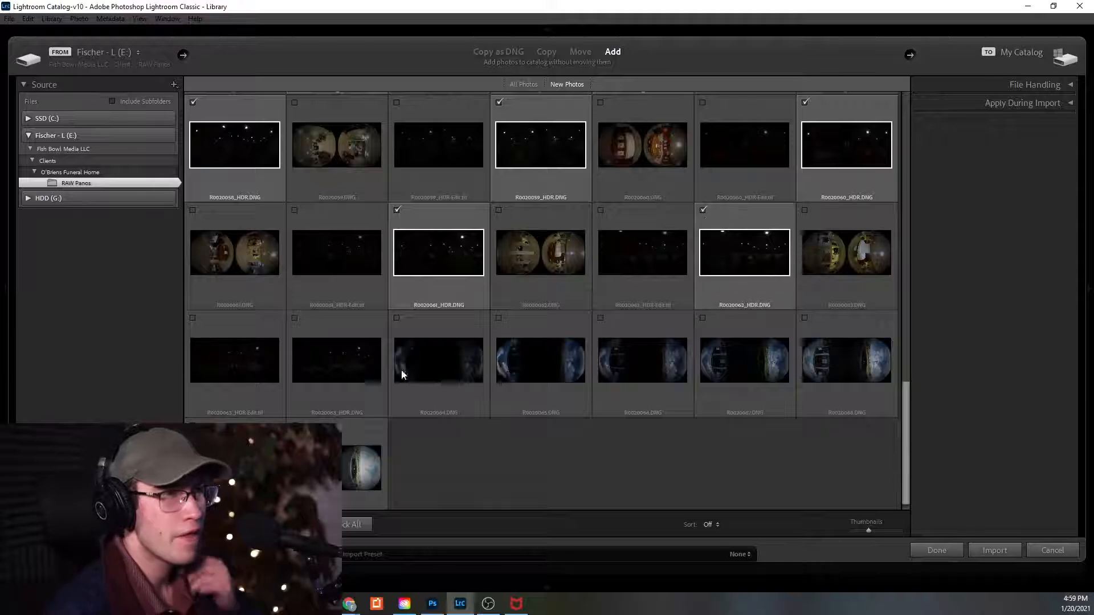
{"action": "left_click", "coordinate": [296, 318]}
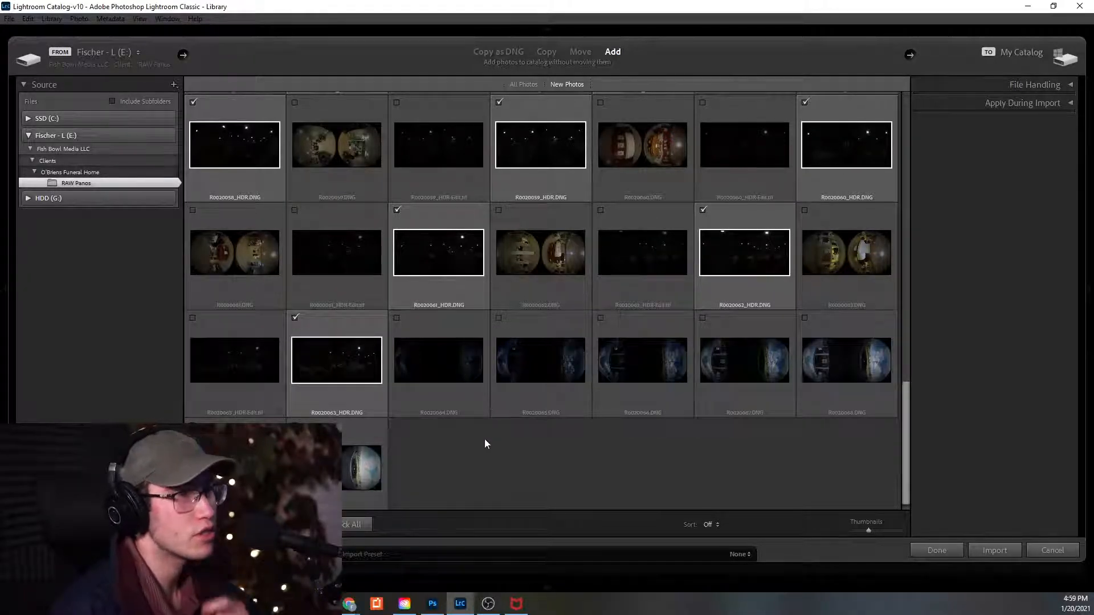
{"action": "left_click", "coordinate": [994, 548]}
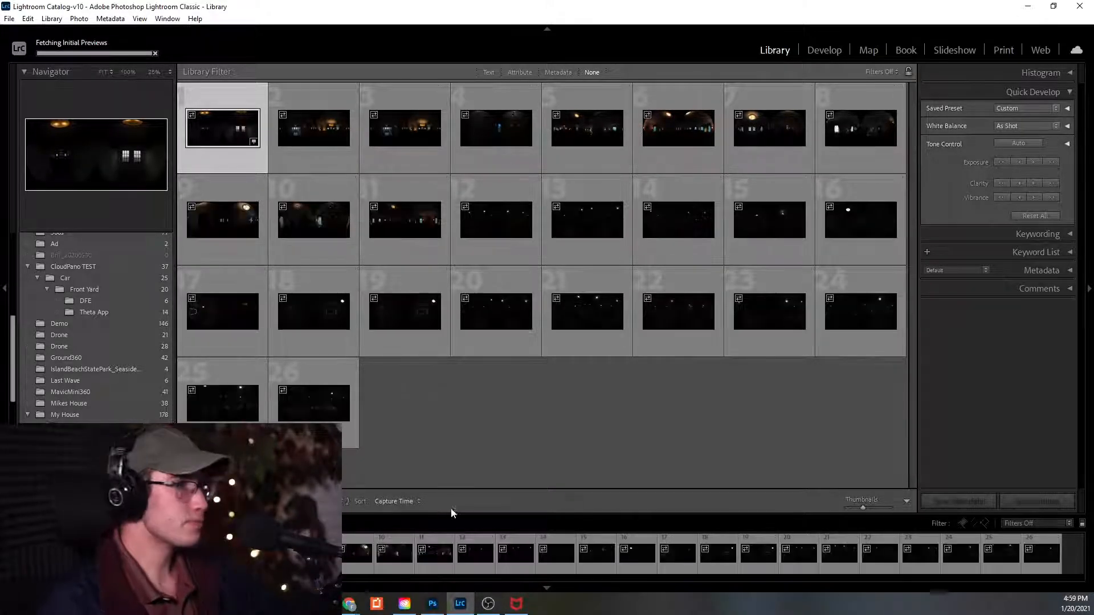
Open the first imported panorama, the entrance foyer, in Develop and set Exposure +5.44, Highlights -86 and Shadows +75.
{"action": "left_click", "coordinate": [488, 456]}
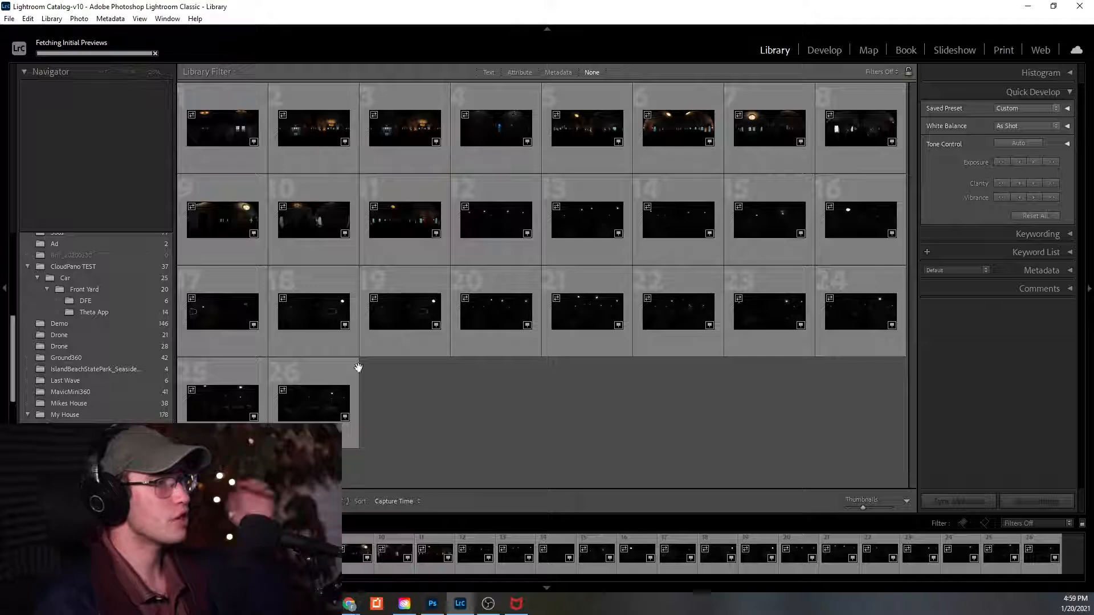
{"action": "double_click", "coordinate": [222, 143]}
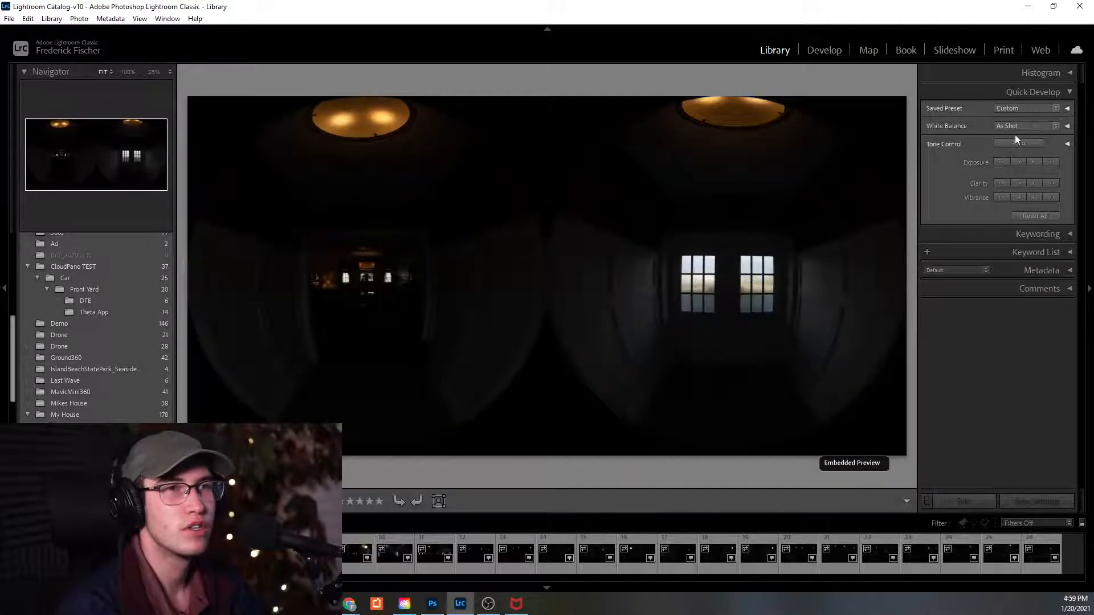
{"action": "left_click", "coordinate": [824, 51]}
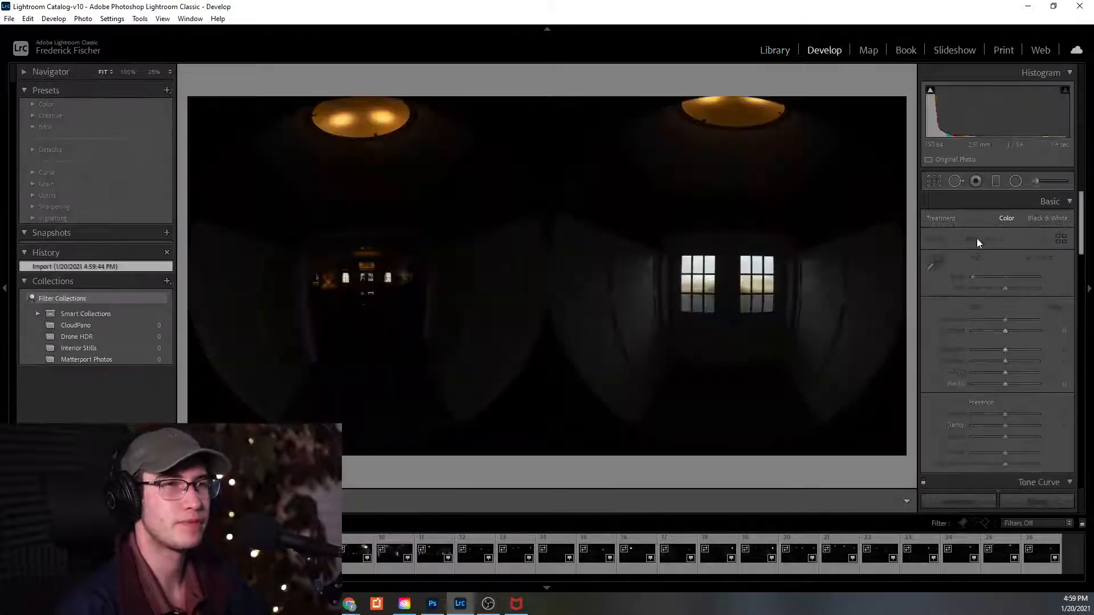
{"action": "left_click_drag", "start_coordinate": [1007, 319], "coordinate": [976, 351]}
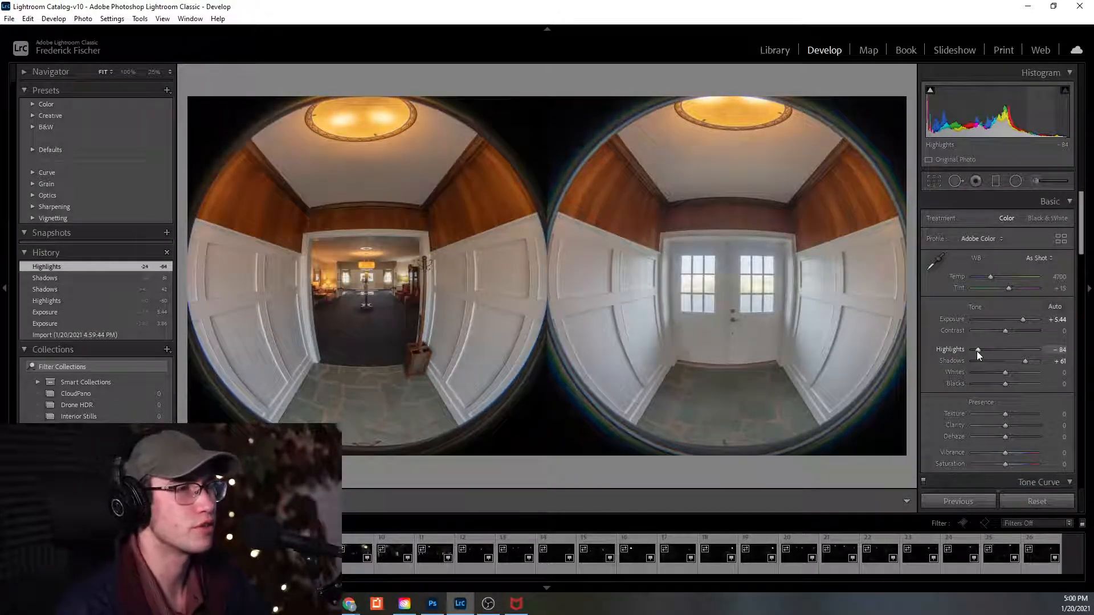
{"action": "left_click_drag", "start_coordinate": [1026, 361], "coordinate": [976, 350]}
Reduce the foyer panorama's orange saturation to -23 in the HSL adjustments.
{"action": "scroll", "coordinate": [968, 423], "scroll_direction": "down", "scroll_amount": 2}
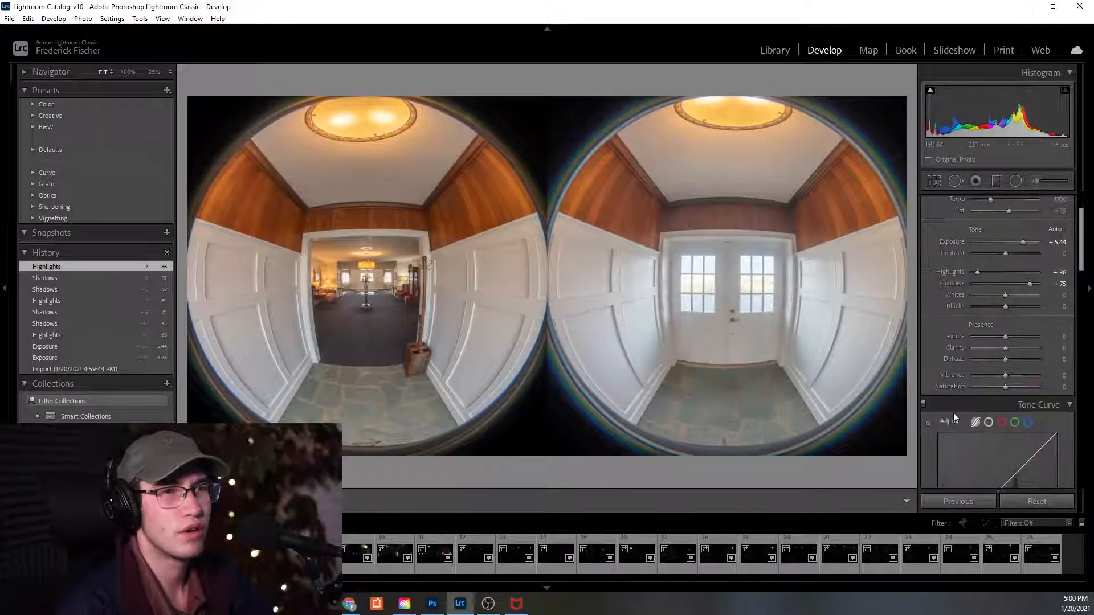
{"action": "scroll", "coordinate": [952, 350], "scroll_direction": "down", "scroll_amount": 3}
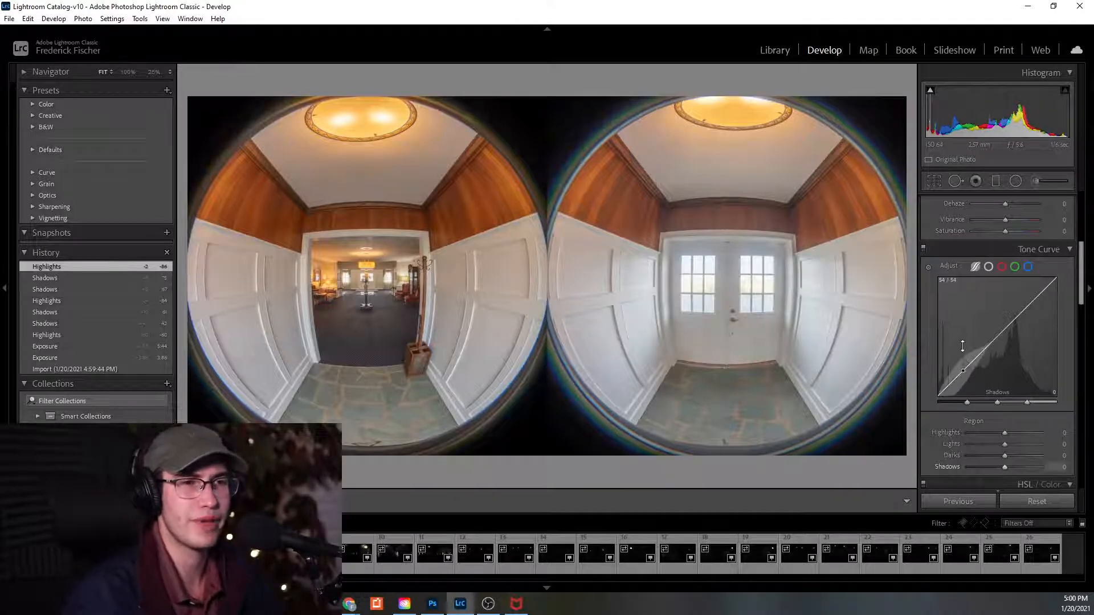
{"action": "scroll", "coordinate": [962, 436], "scroll_direction": "down", "scroll_amount": 5}
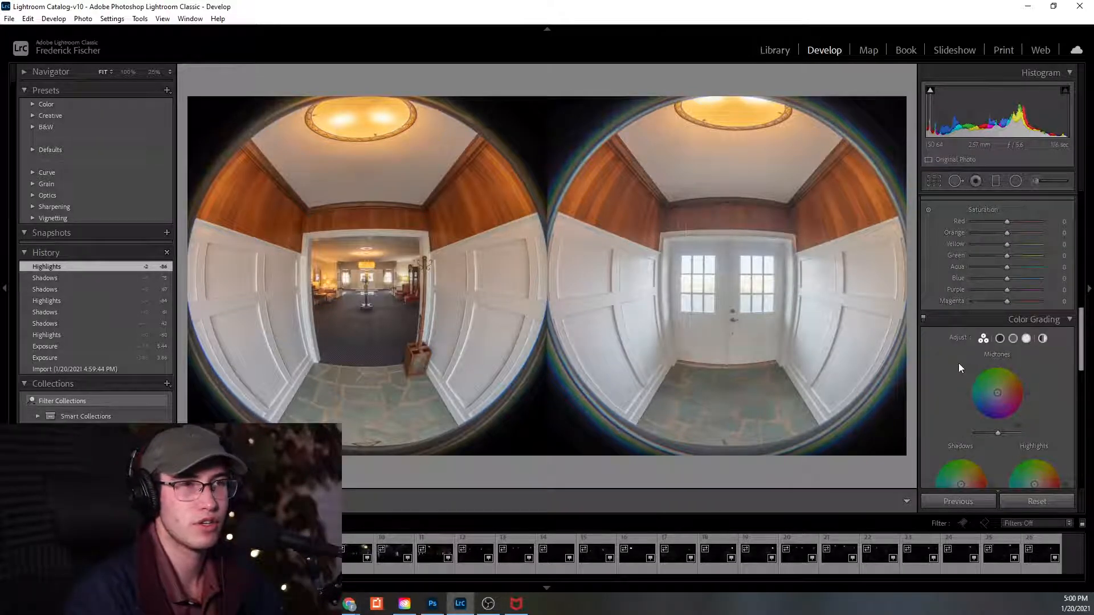
{"action": "scroll", "coordinate": [960, 353], "scroll_direction": "up", "scroll_amount": 3}
{"action": "mouse_move", "coordinate": [1009, 392]}
{"action": "left_mouse_down"}
{"action": "mouse_move", "coordinate": [990, 392]}
{"action": "mouse_move", "coordinate": [1001, 391]}
{"action": "left_mouse_up"}
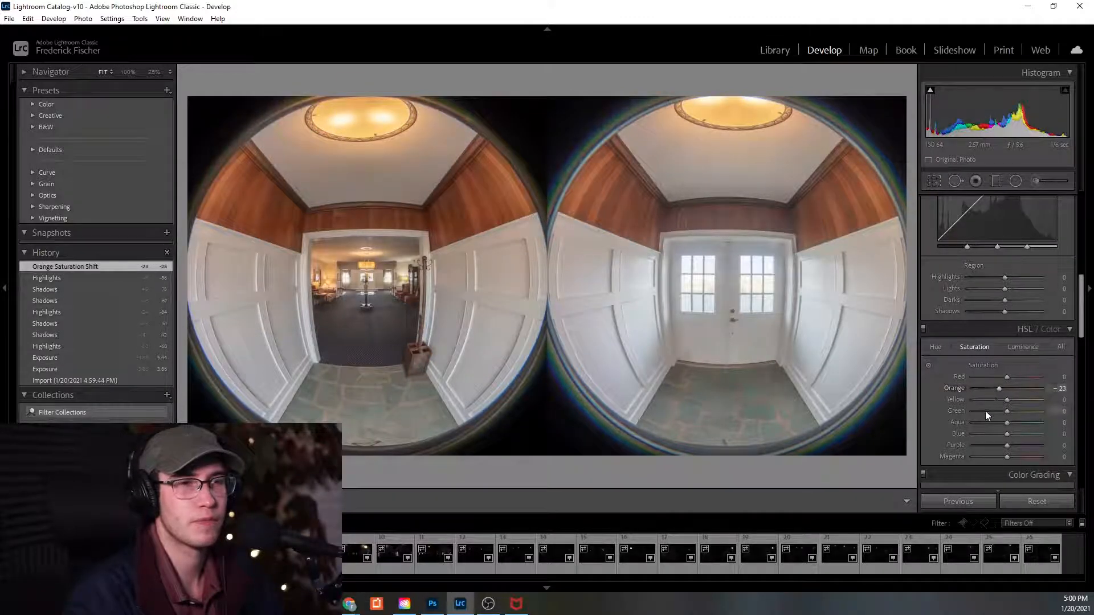
Set the foyer panorama's purple defringe amount to 2 and purple hue range to 14/70, checking the doorway and door windows at 100%.
{"action": "scroll", "coordinate": [986, 410], "scroll_direction": "down", "scroll_amount": 6}
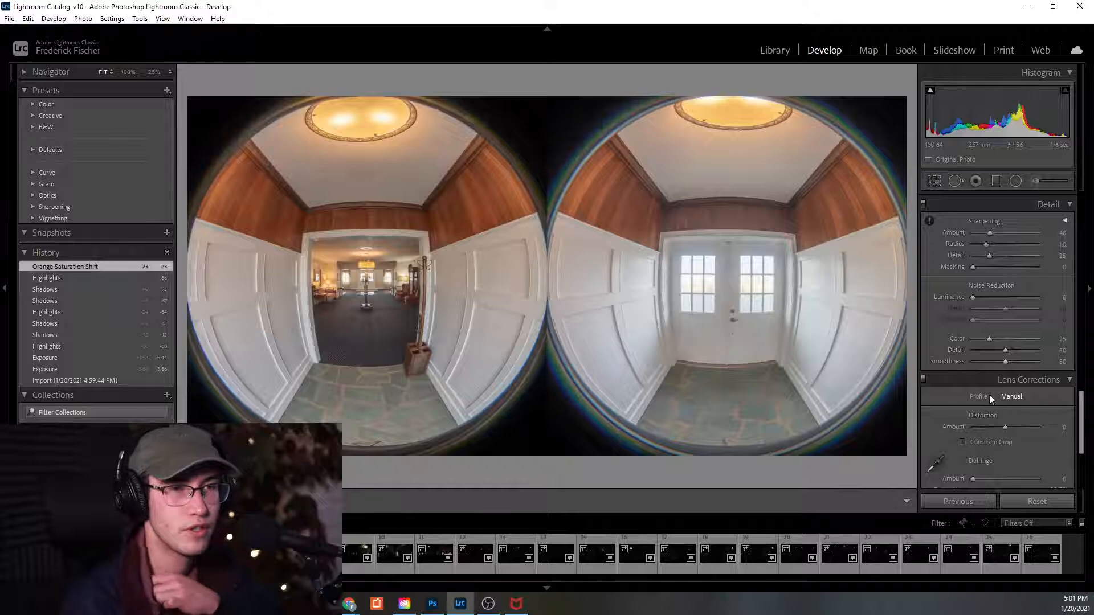
{"action": "scroll", "coordinate": [982, 392], "scroll_direction": "down", "scroll_amount": 2}
{"action": "left_click", "coordinate": [665, 288]}
{"action": "left_click_drag", "start_coordinate": [773, 287], "coordinate": [677, 354]}
{"action": "left_click_drag", "start_coordinate": [373, 319], "coordinate": [459, 354]}
{"action": "left_click_drag", "start_coordinate": [408, 302], "coordinate": [431, 295]}
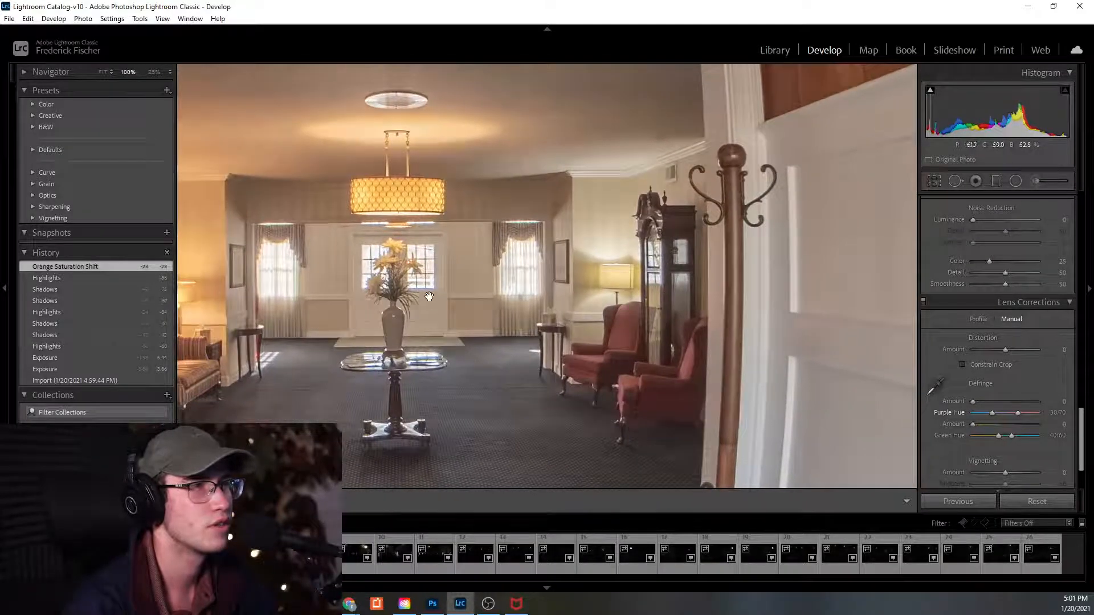
{"action": "left_click_drag", "start_coordinate": [629, 351], "coordinate": [622, 346]}
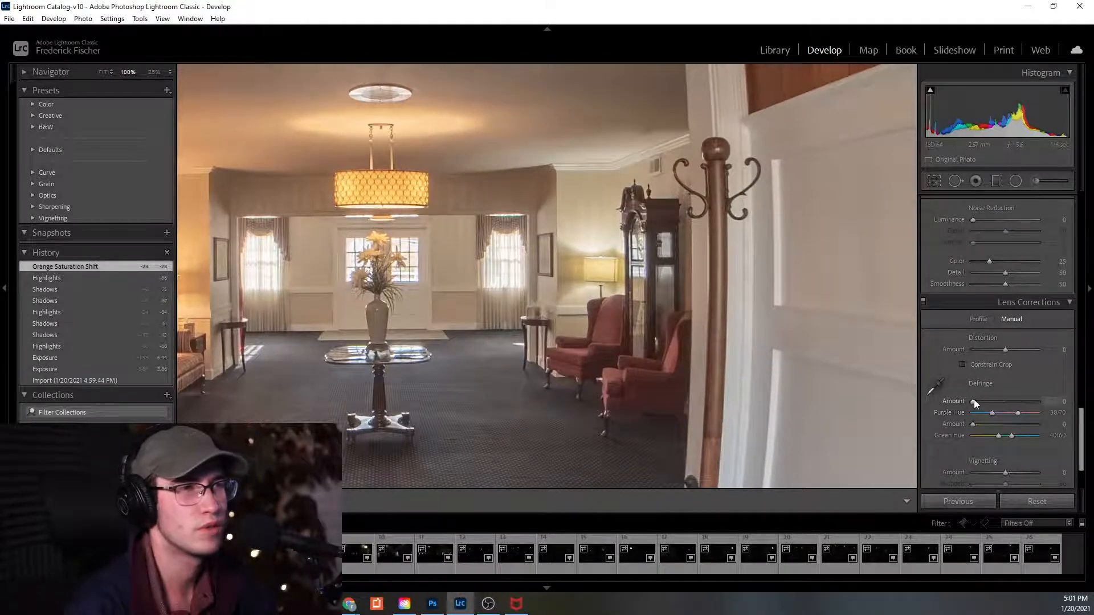
{"action": "left_click_drag", "start_coordinate": [979, 401], "coordinate": [982, 417]}
{"action": "left_click_drag", "start_coordinate": [353, 310], "coordinate": [554, 389]}
{"action": "left_click_drag", "start_coordinate": [903, 263], "coordinate": [356, 334]}
{"action": "left_click_drag", "start_coordinate": [402, 308], "coordinate": [834, 425]}
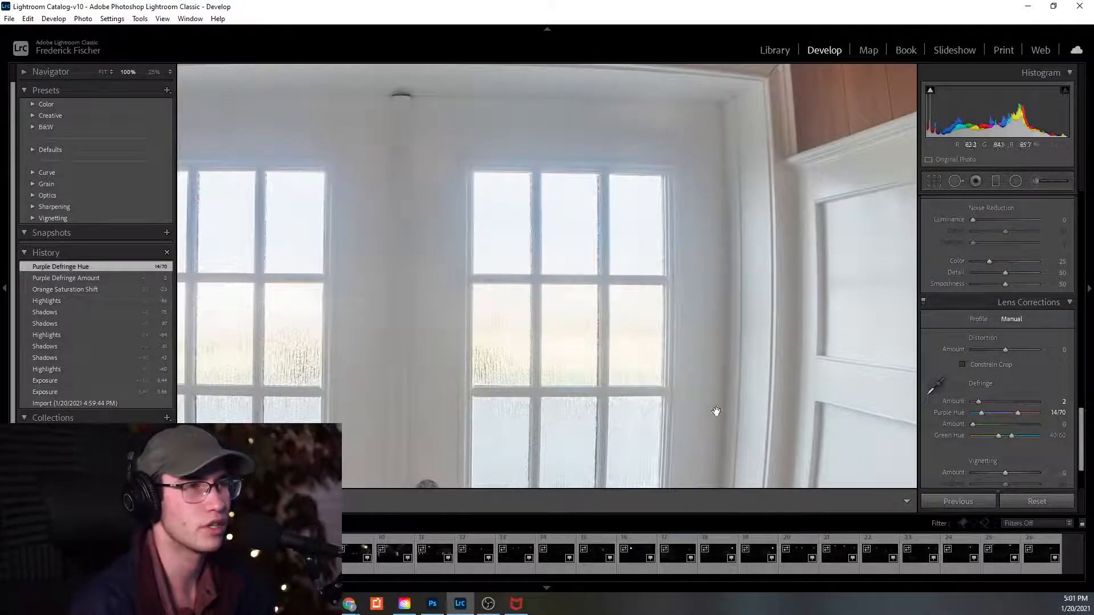
{"action": "left_click", "coordinate": [487, 325]}
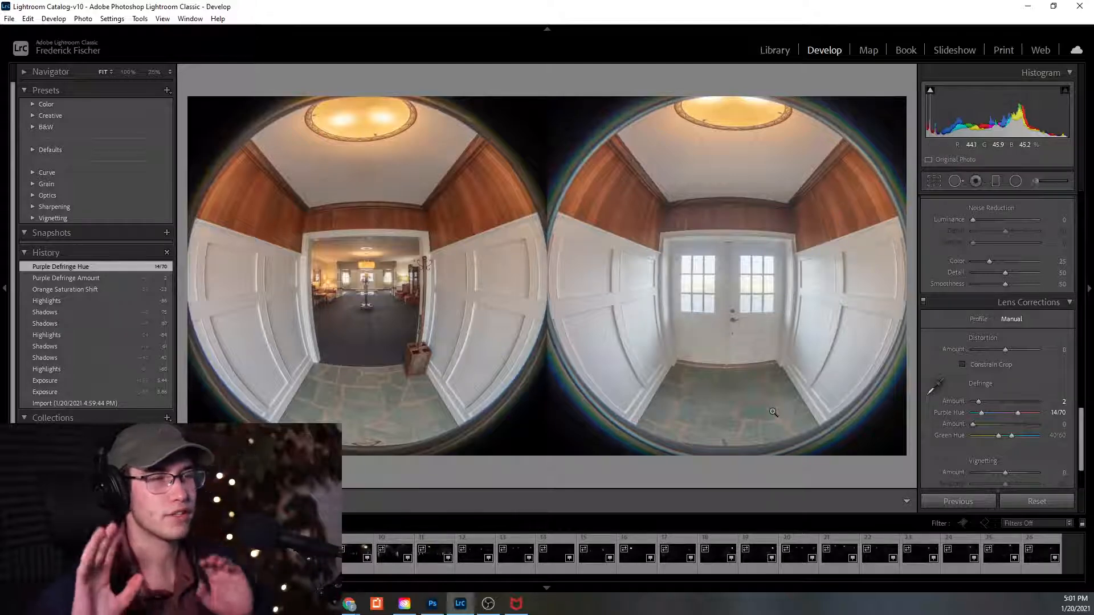
Stitch the edited foyer panorama in RICOH THETA Stitcher with automatic zenith correction and stitching, and compare the result with the unstitched original.
{"action": "right_click", "coordinate": [36, 550]}
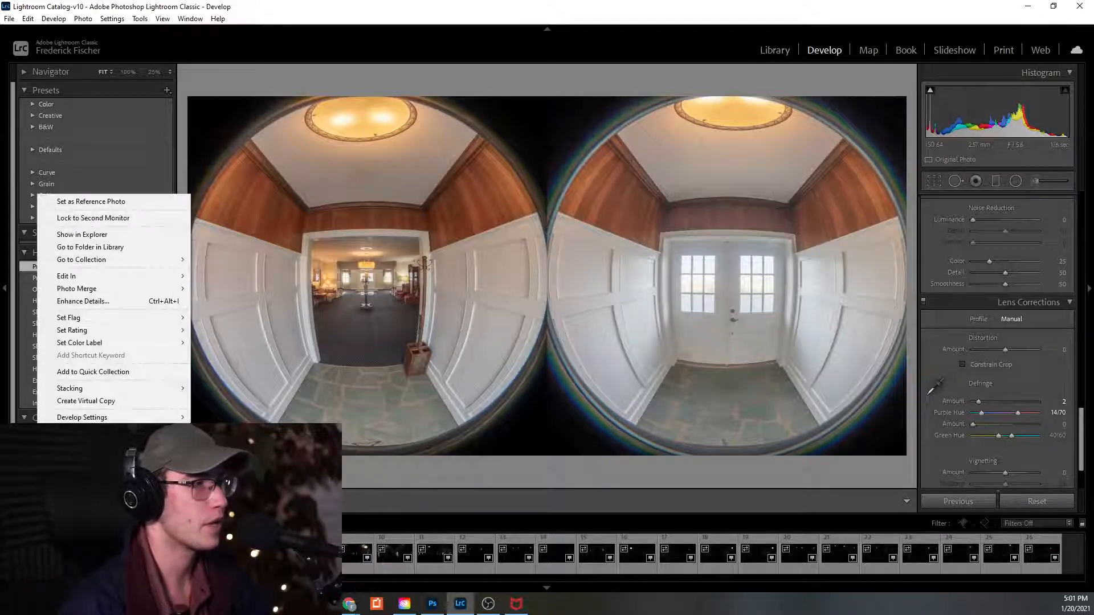
{"action": "mouse_move", "coordinate": [98, 282]}
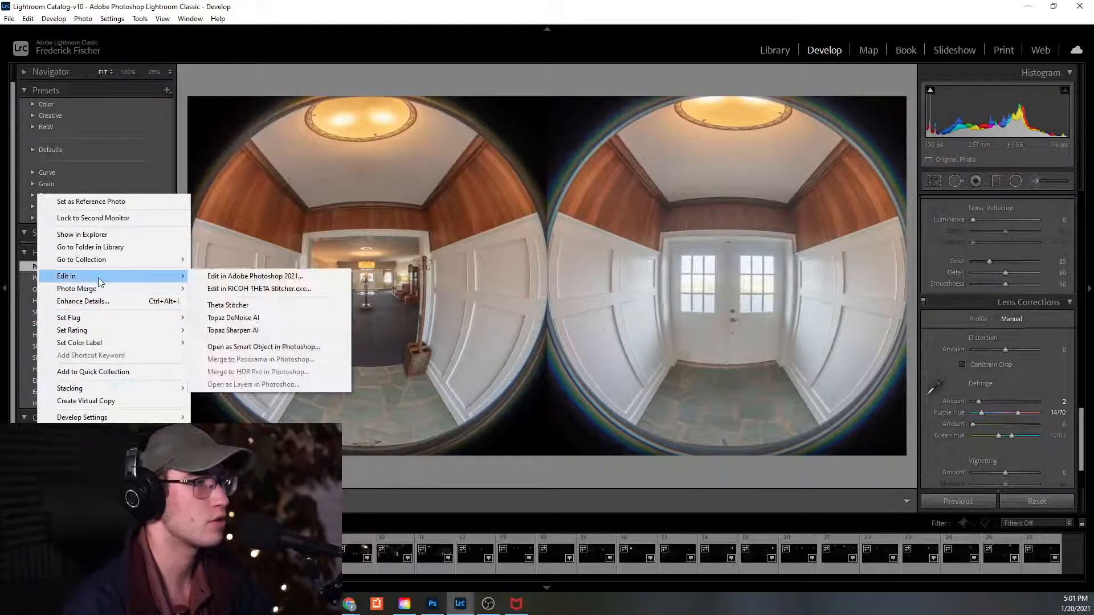
{"action": "left_click", "coordinate": [228, 305]}
{"action": "left_click", "coordinate": [628, 405]}
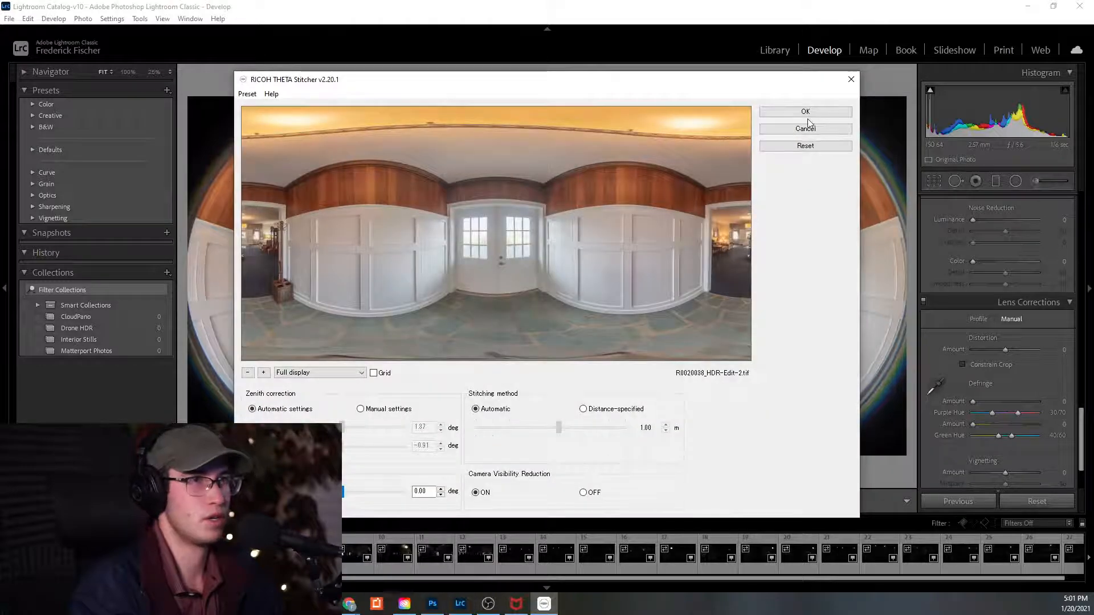
{"action": "left_click", "coordinate": [806, 114]}
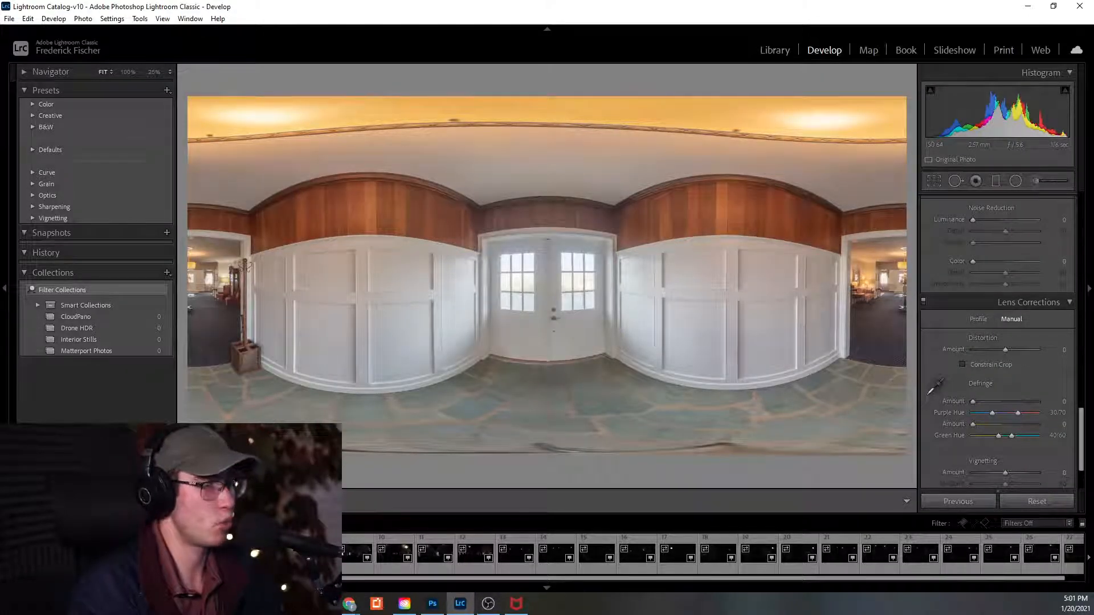
{"action": "key", "text": "Left"}
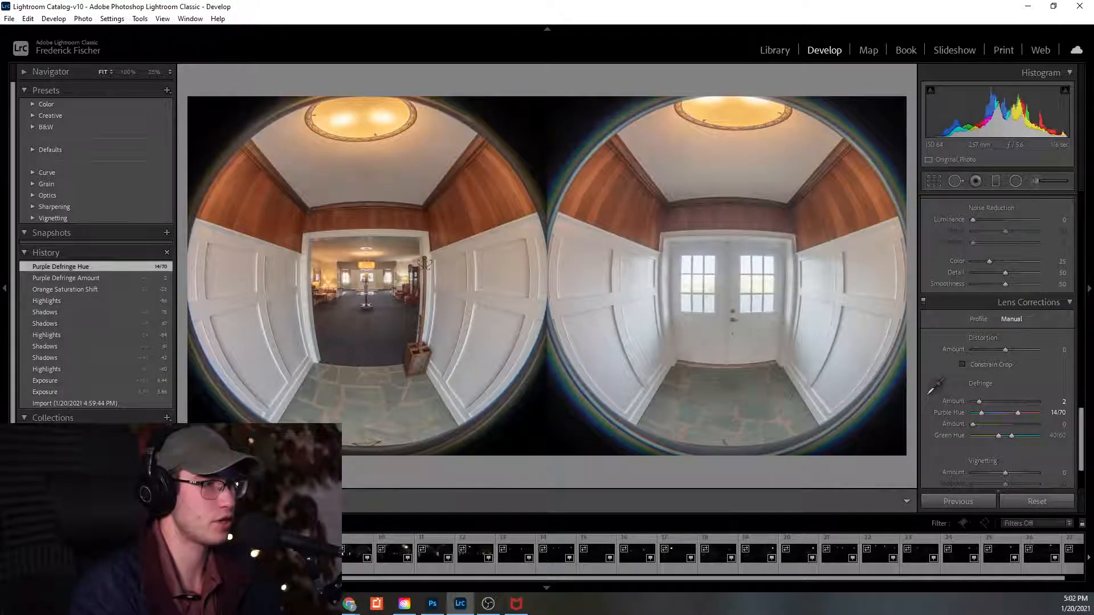
{"action": "key", "text": "Right"}
Open a copy of the stitched foyer panorama with Lightroom adjustments in Topaz DeNoise AI and dismiss its introduction.
{"action": "right_click", "coordinate": [532, 344]}
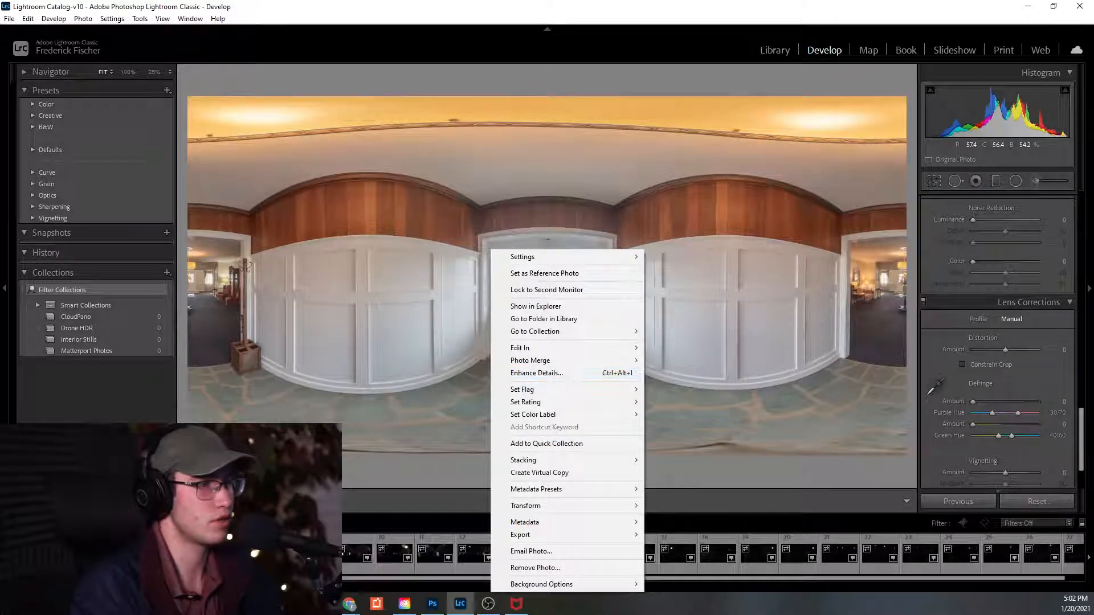
{"action": "mouse_move", "coordinate": [552, 350]}
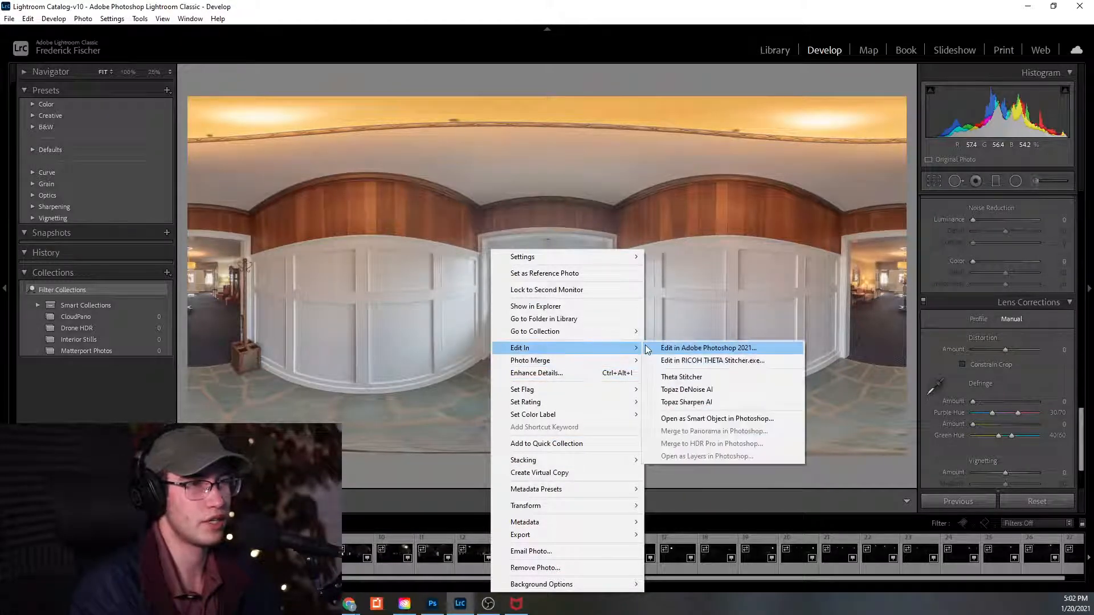
{"action": "left_click", "coordinate": [687, 390]}
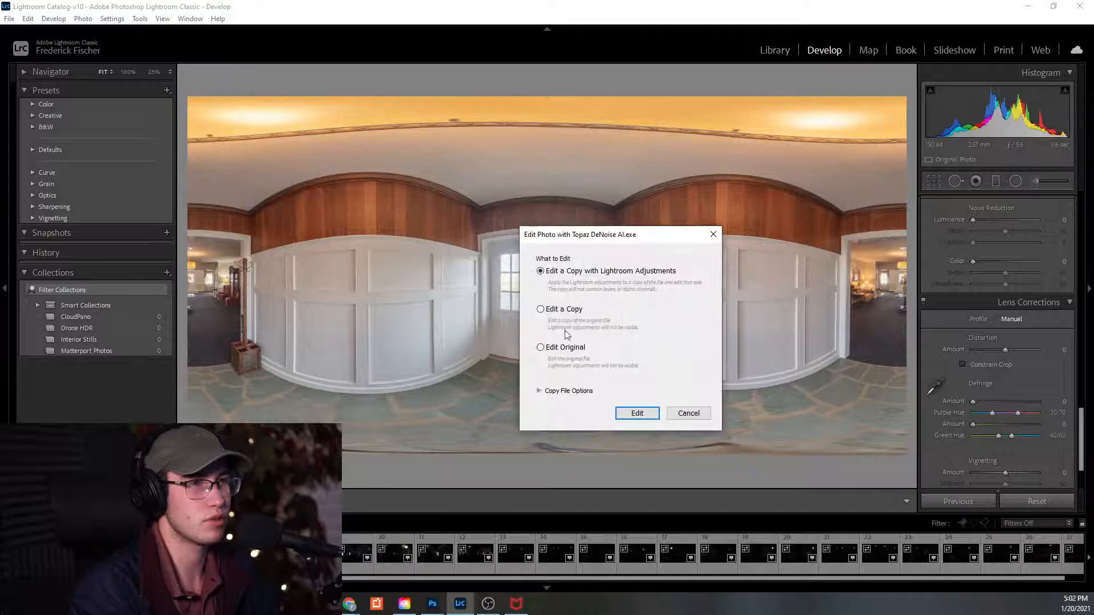
{"action": "left_click", "coordinate": [637, 413]}
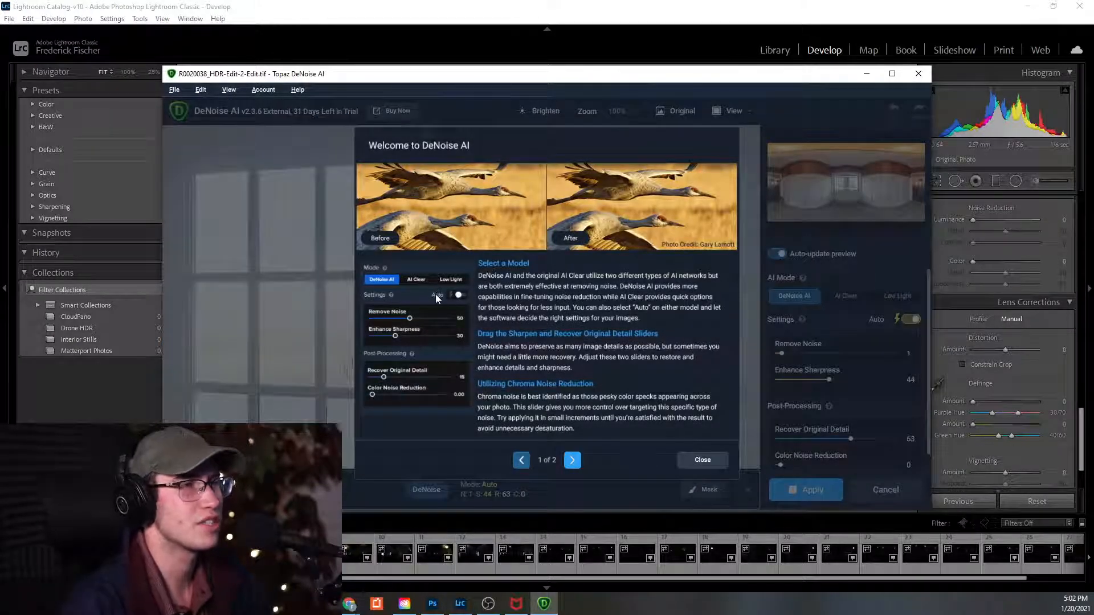
{"action": "left_click", "coordinate": [573, 462]}
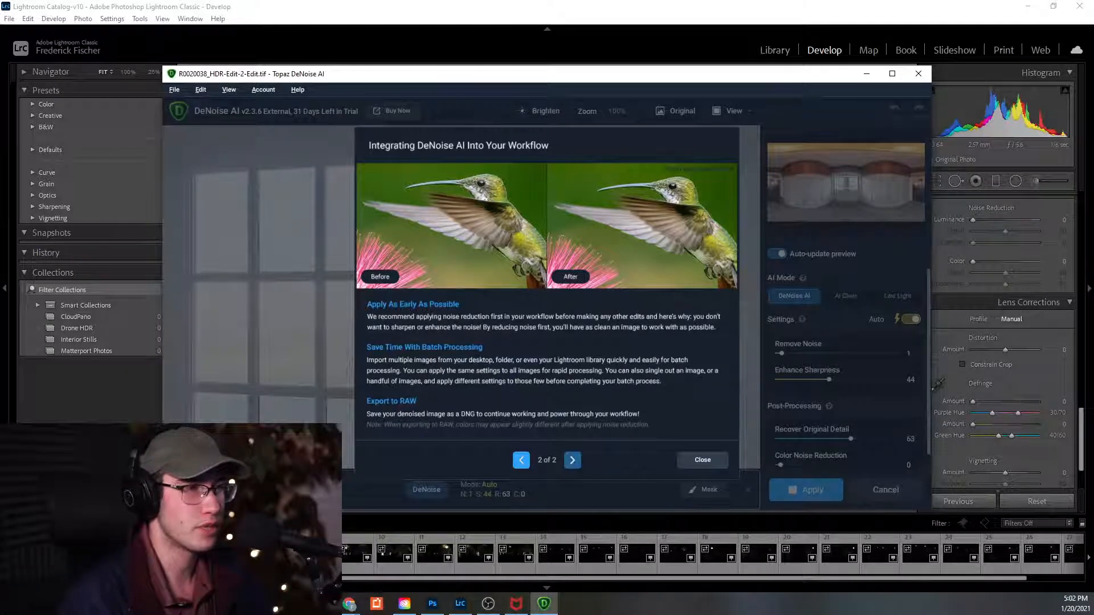
{"action": "left_click", "coordinate": [703, 460]}
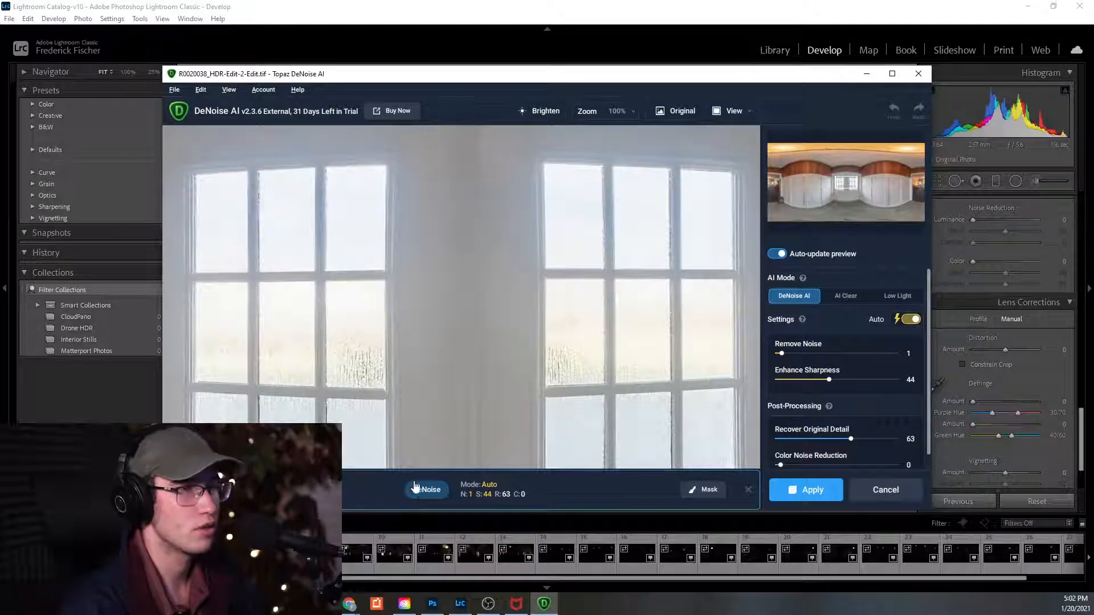
Turn off the automatic preview update and bring the wood paneling and ceiling corner into view.
{"action": "left_click_drag", "start_coordinate": [364, 195], "coordinate": [274, 249]}
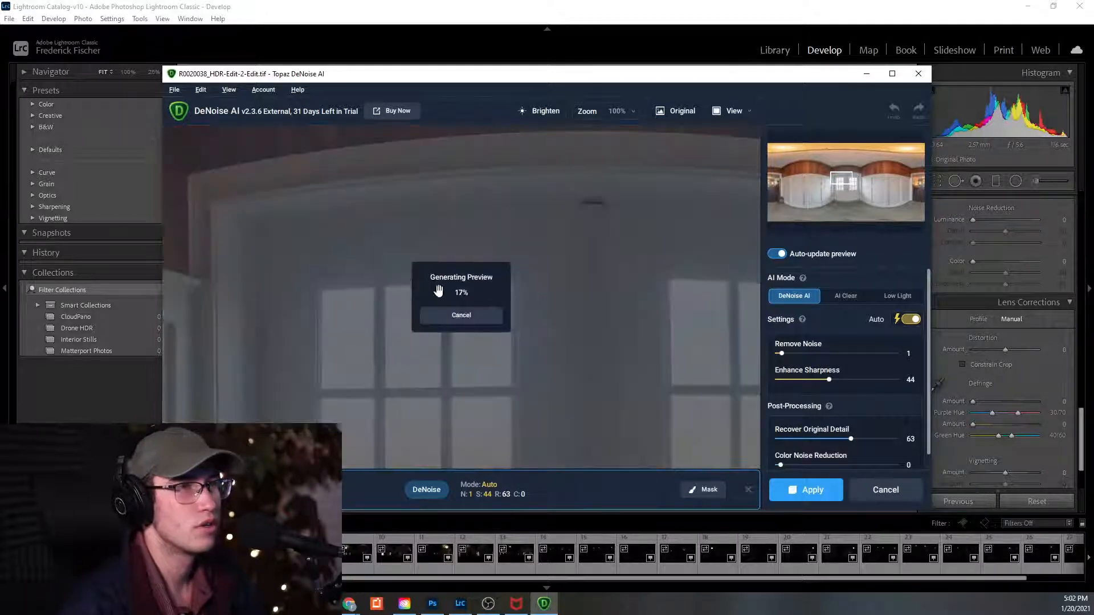
{"action": "left_click", "coordinate": [776, 254]}
{"action": "left_click_drag", "start_coordinate": [403, 268], "coordinate": [506, 408]}
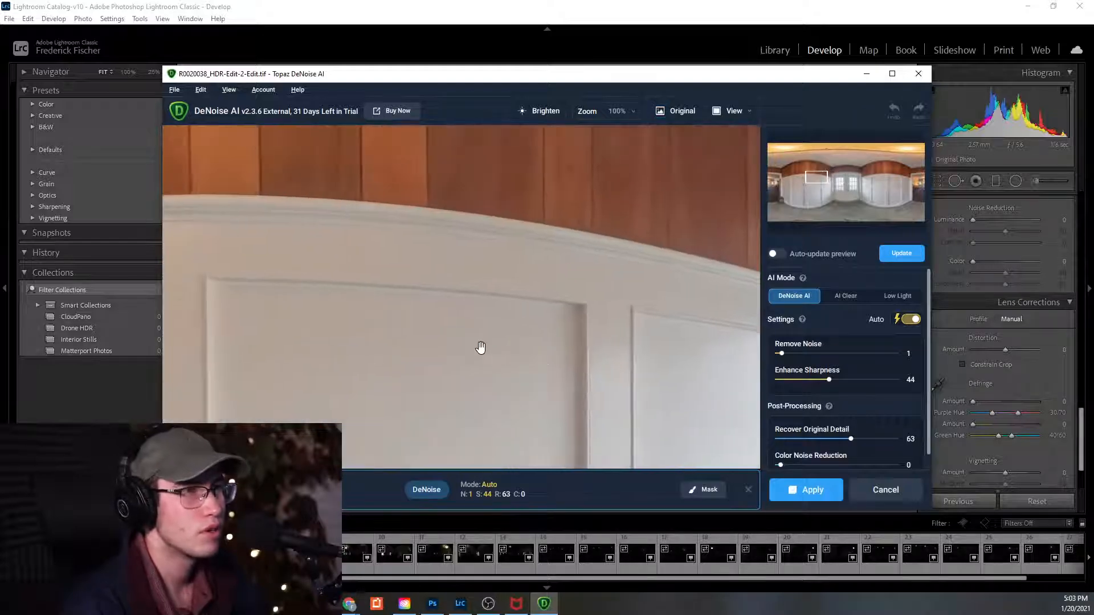
{"action": "left_click_drag", "start_coordinate": [630, 352], "coordinate": [384, 346]}
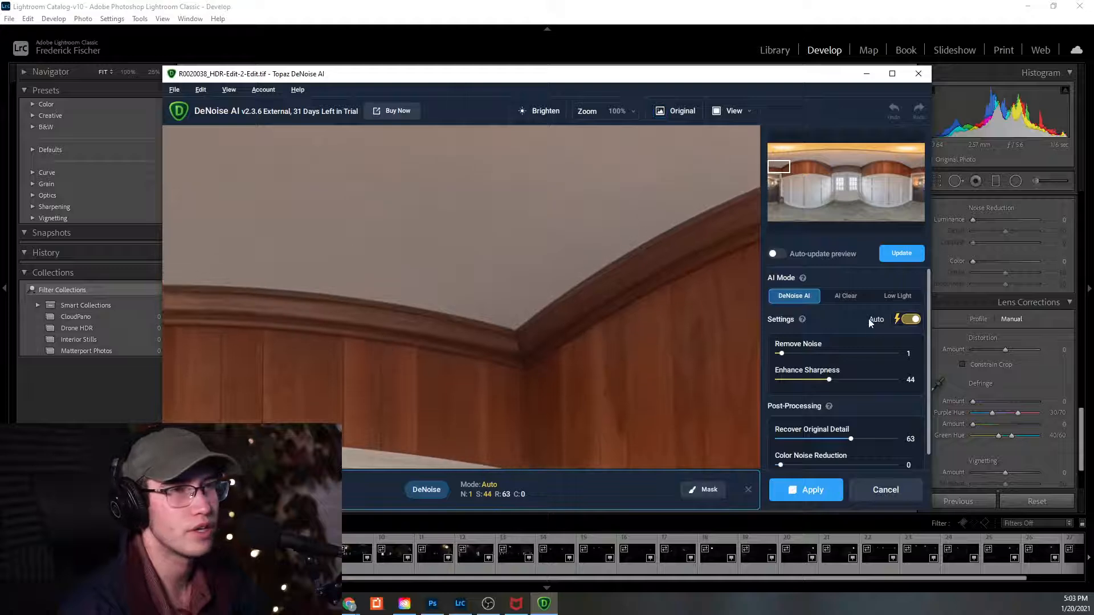
Try manual DeNoise AI settings with Remove Noise 100 and Enhance Sharpness 1, and inspect the doorway.
{"action": "left_click", "coordinate": [906, 320]}
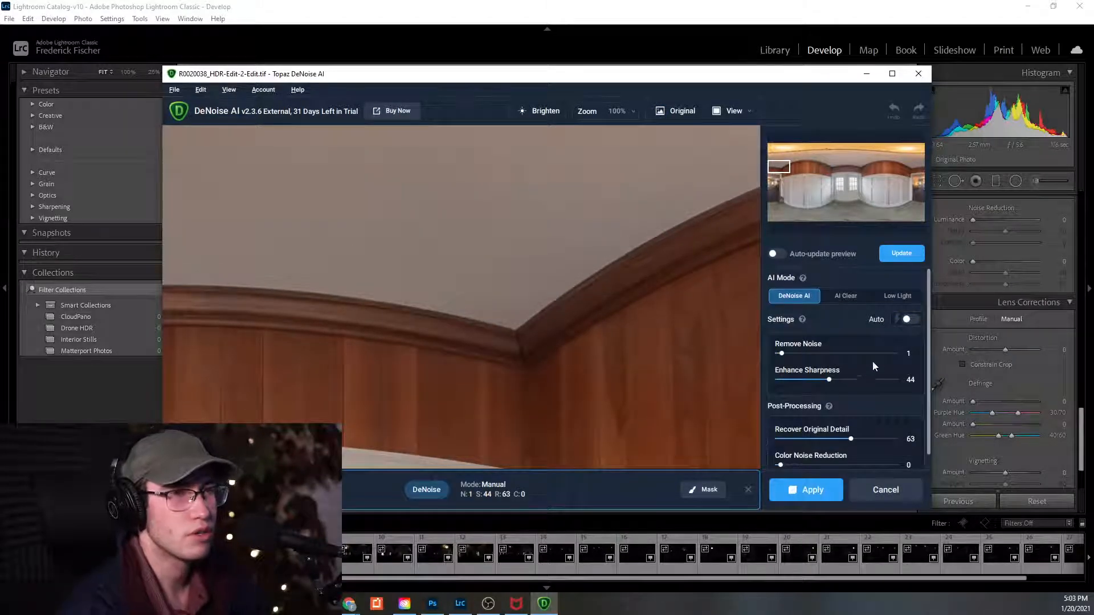
{"action": "left_click", "coordinate": [910, 319]}
{"action": "left_click", "coordinate": [910, 320]}
{"action": "left_click_drag", "start_coordinate": [830, 380], "coordinate": [900, 356]}
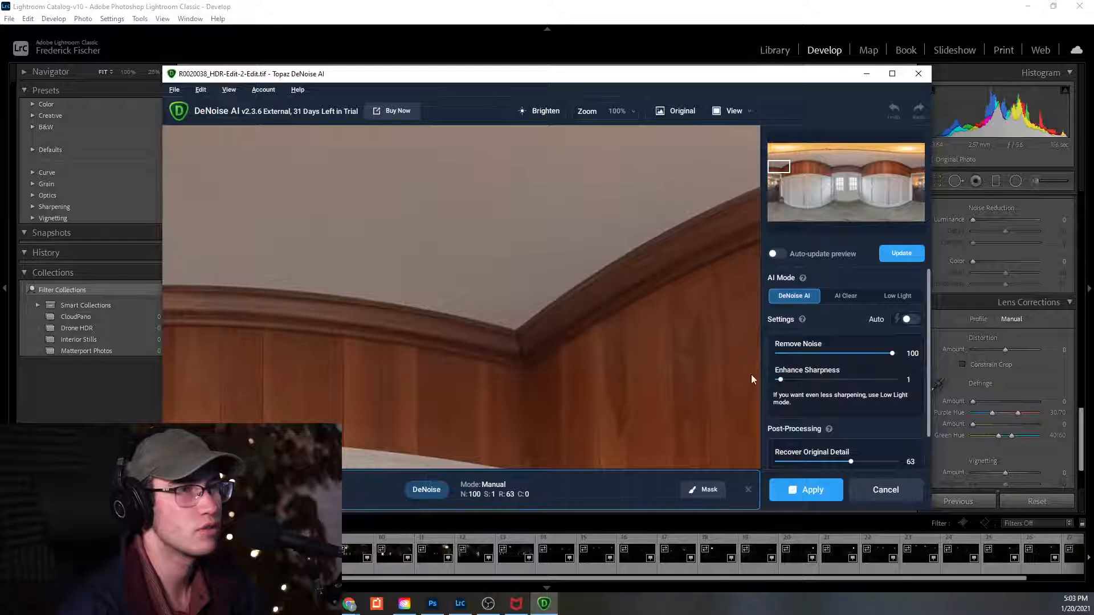
{"action": "left_click_drag", "start_coordinate": [430, 361], "coordinate": [482, 262]}
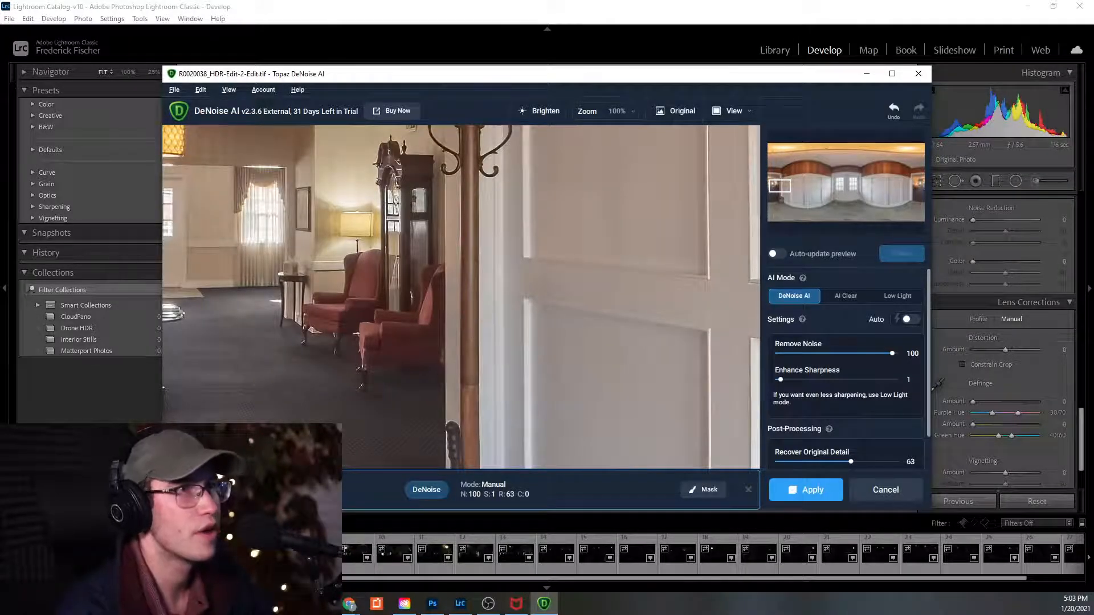
Examine the doorway and coat rack at several magnifications, finishing at 80% zoom.
{"action": "left_click", "coordinate": [619, 111]}
{"action": "left_click", "coordinate": [618, 112]}
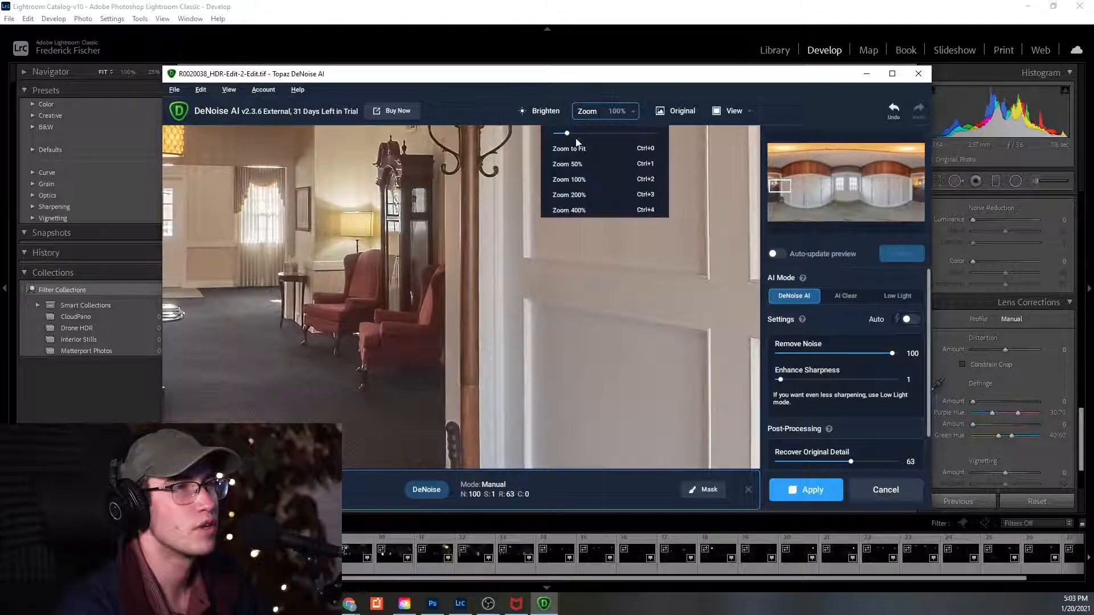
{"action": "left_click_drag", "start_coordinate": [568, 134], "coordinate": [573, 133]}
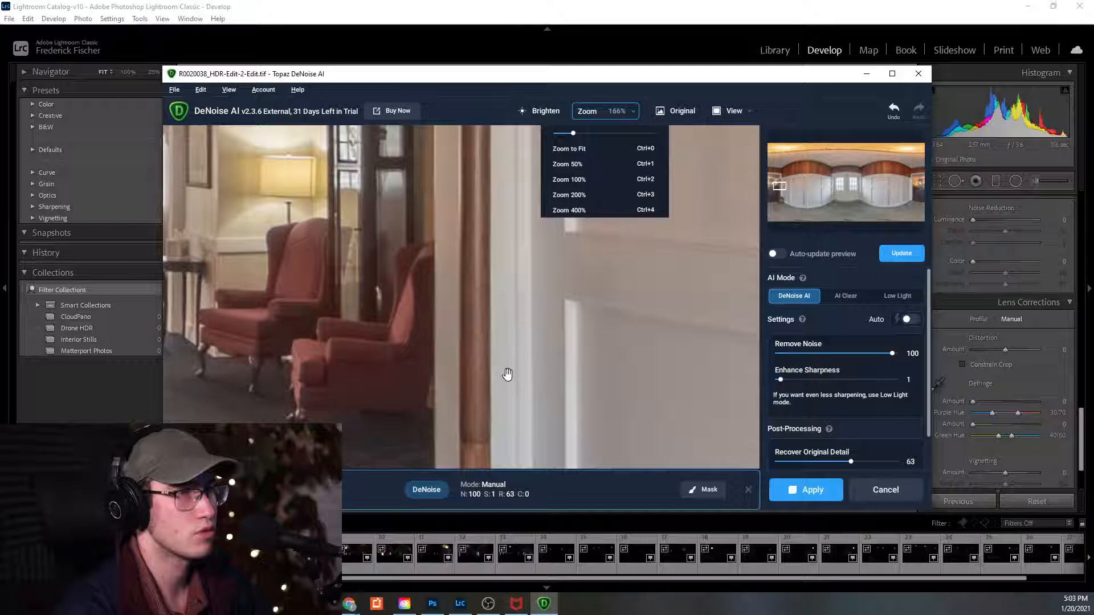
{"action": "mouse_move", "coordinate": [574, 133]}
{"action": "left_mouse_down"}
{"action": "mouse_move", "coordinate": [586, 133]}
{"action": "mouse_move", "coordinate": [566, 137]}
{"action": "left_mouse_up"}
{"action": "left_click", "coordinate": [488, 318]}
{"action": "left_click", "coordinate": [590, 119]}
{"action": "left_click_drag", "start_coordinate": [487, 262], "coordinate": [488, 317]}
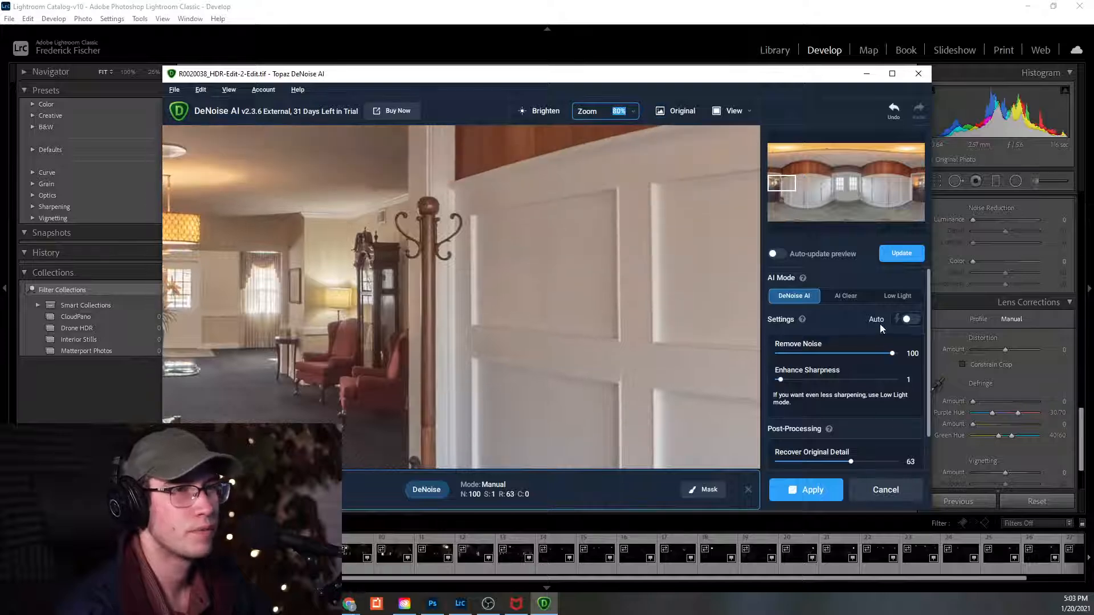
Try the AI Clear mode, switch to Low Light mode, and update the preview of the doorway area.
{"action": "left_click", "coordinate": [847, 298]}
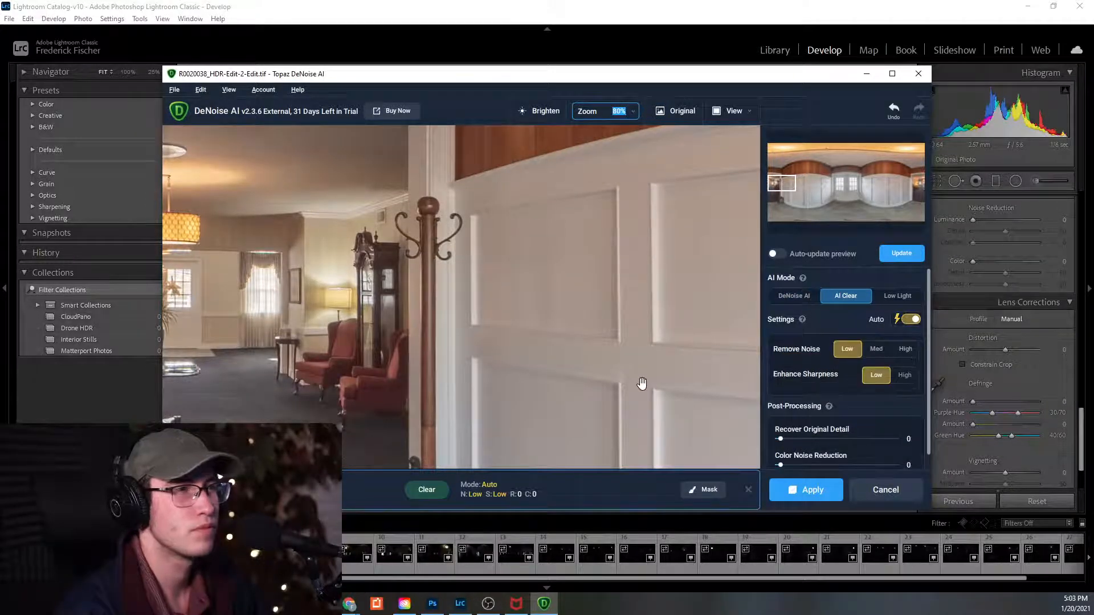
{"action": "scroll", "coordinate": [436, 331], "scroll_direction": "up", "scroll_amount": 4}
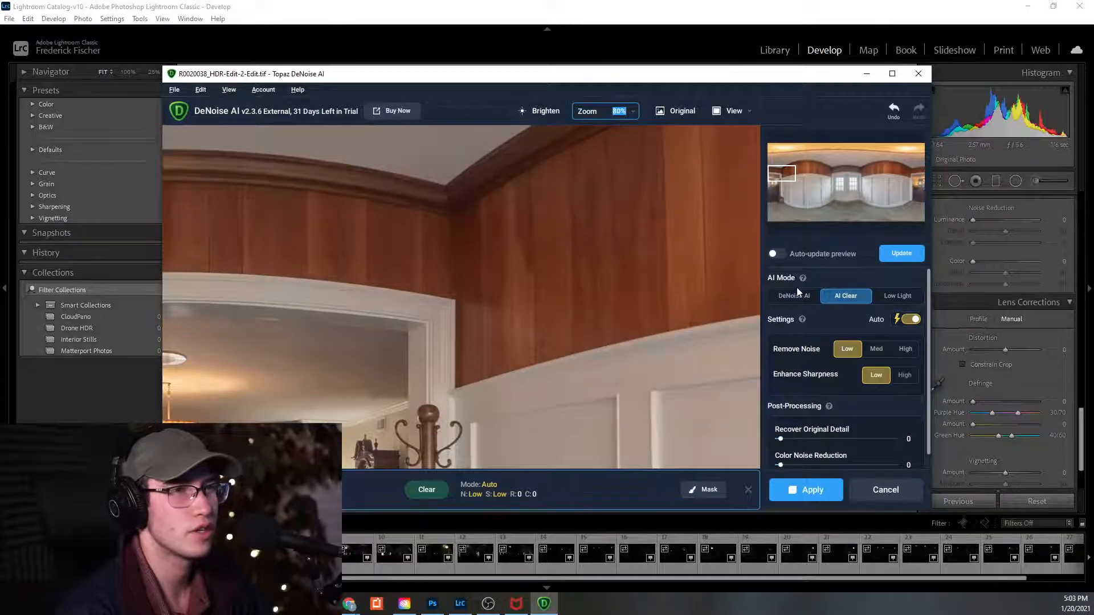
{"action": "mouse_move", "coordinate": [804, 279]}
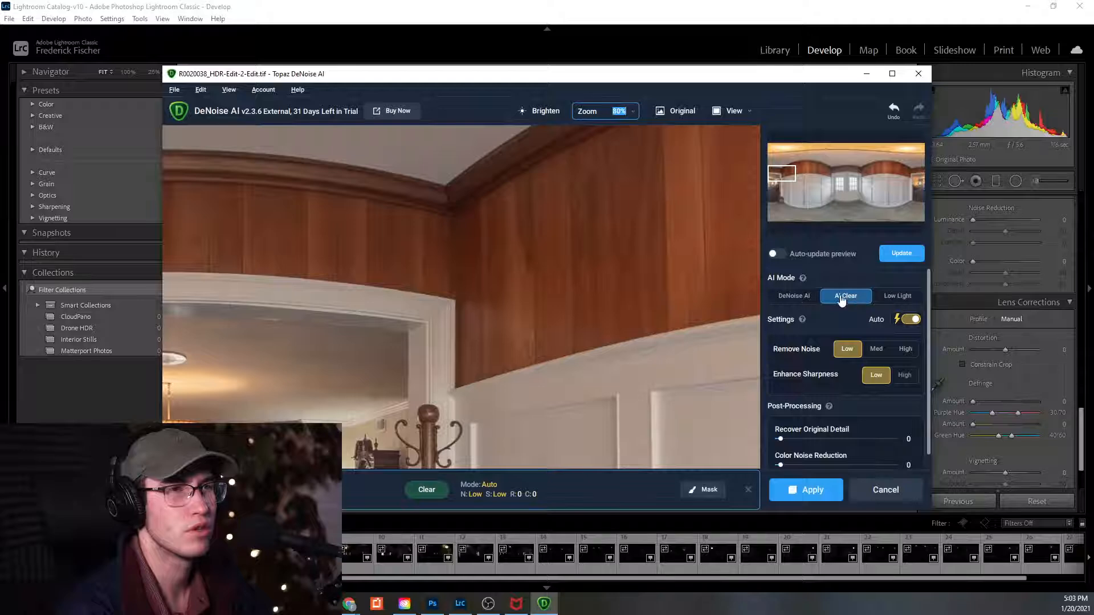
{"action": "left_click", "coordinate": [893, 298]}
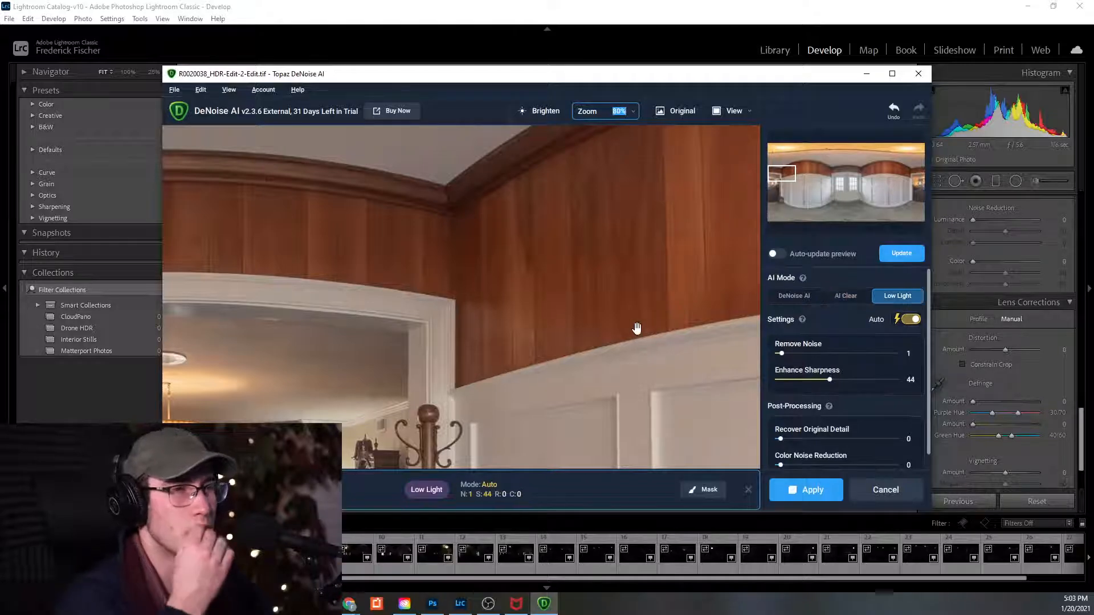
{"action": "left_click_drag", "start_coordinate": [479, 399], "coordinate": [621, 303]}
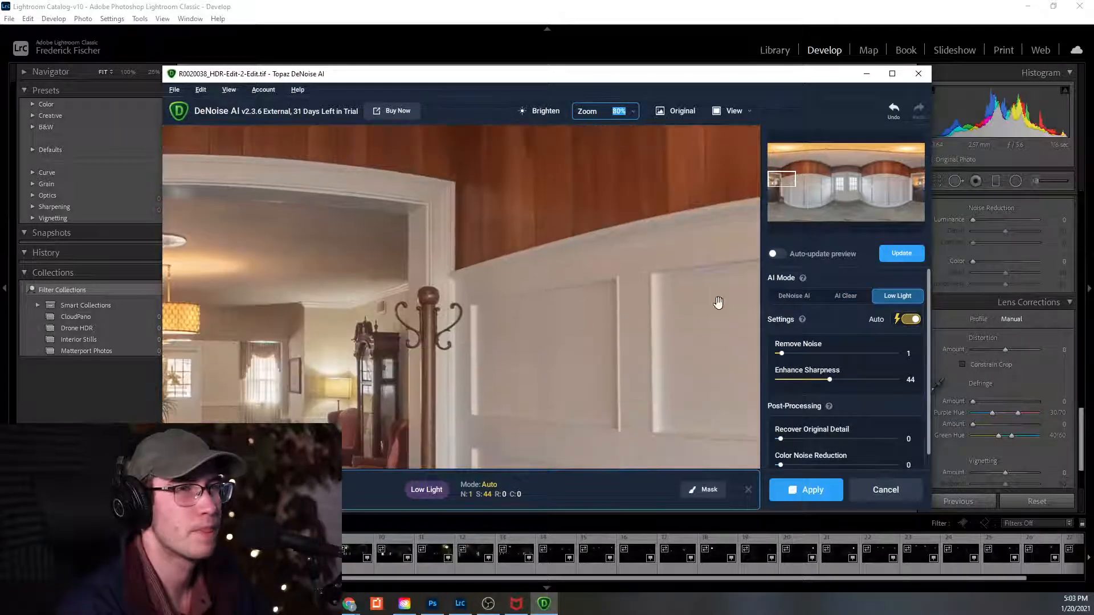
{"action": "left_click", "coordinate": [883, 256]}
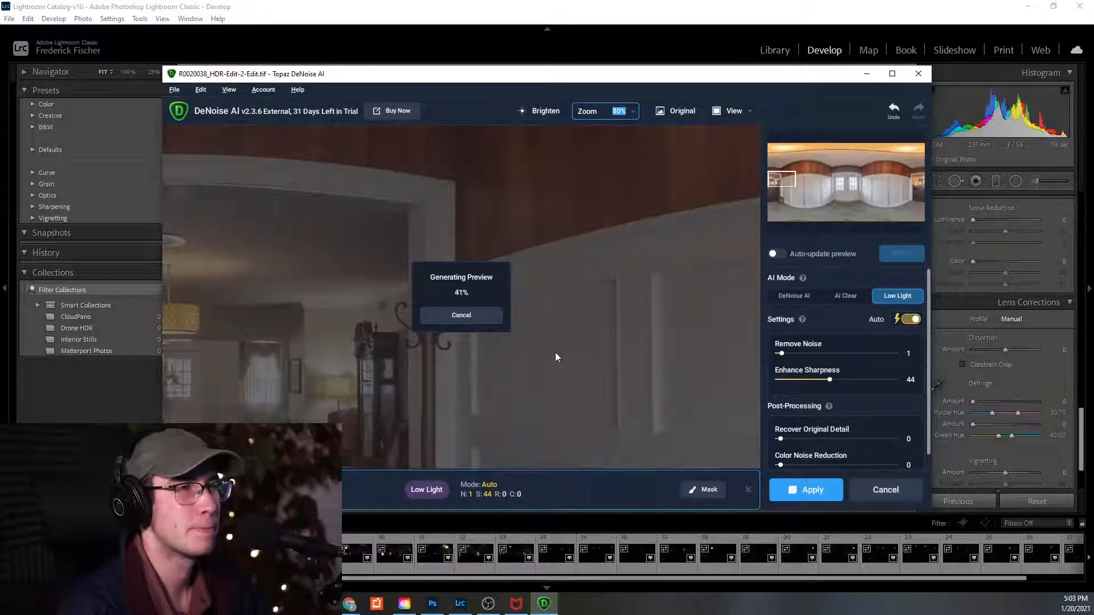
{"action": "left_click_drag", "start_coordinate": [406, 330], "coordinate": [518, 355]}
{"action": "left_click_drag", "start_coordinate": [409, 360], "coordinate": [475, 343]}
Set Enhance Sharpness to 0 and Remove Noise to 80 in Low Light mode, and check the white wall panels.
{"action": "left_click_drag", "start_coordinate": [829, 380], "coordinate": [777, 380]}
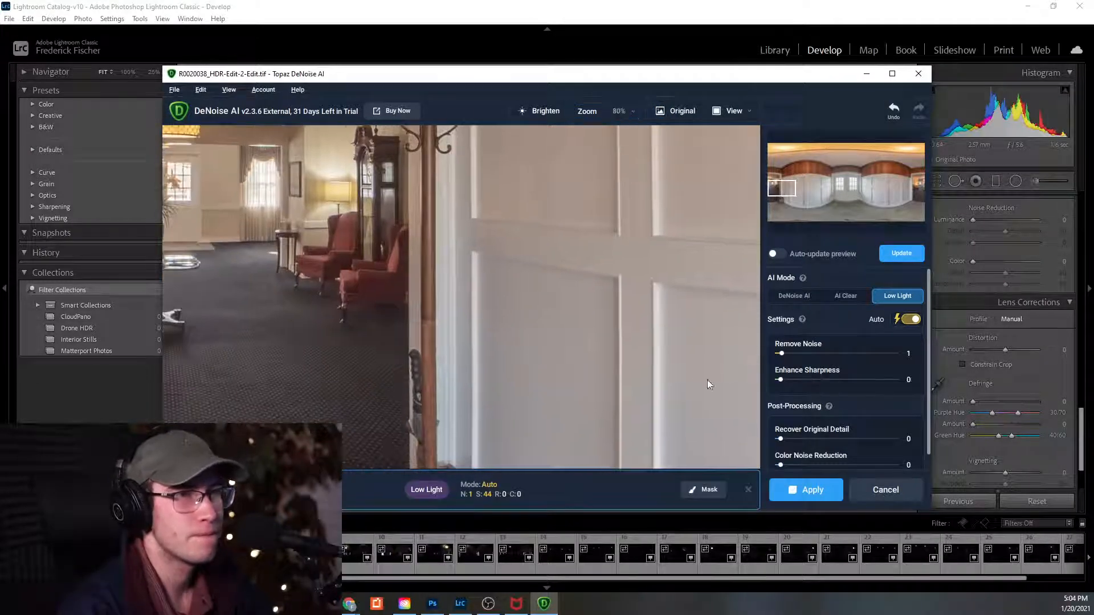
{"action": "left_click_drag", "start_coordinate": [848, 355], "coordinate": [871, 355]}
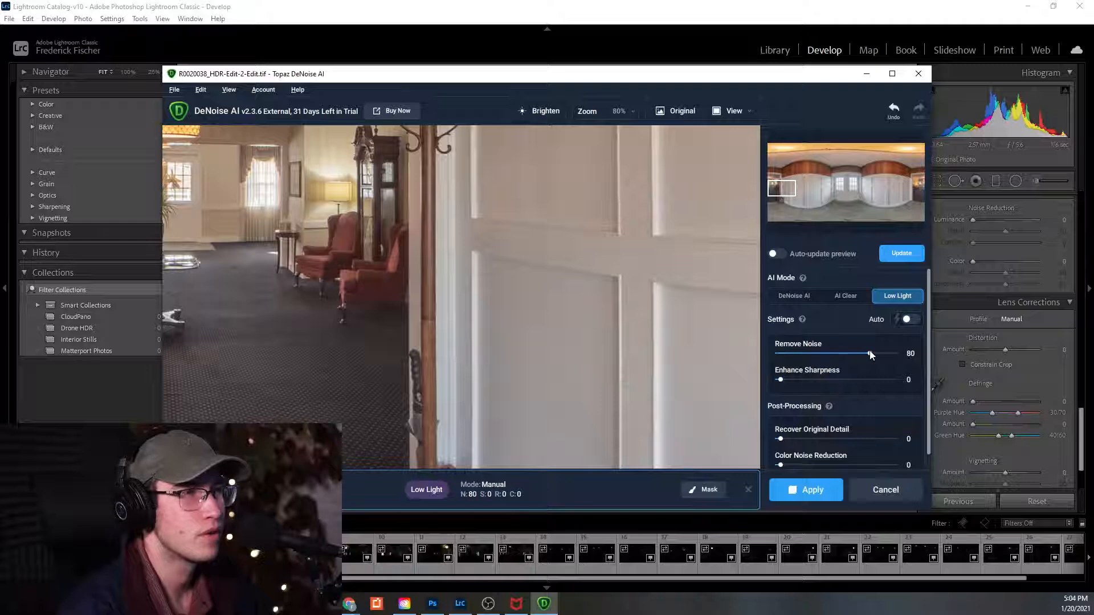
{"action": "left_click_drag", "start_coordinate": [412, 347], "coordinate": [460, 317]}
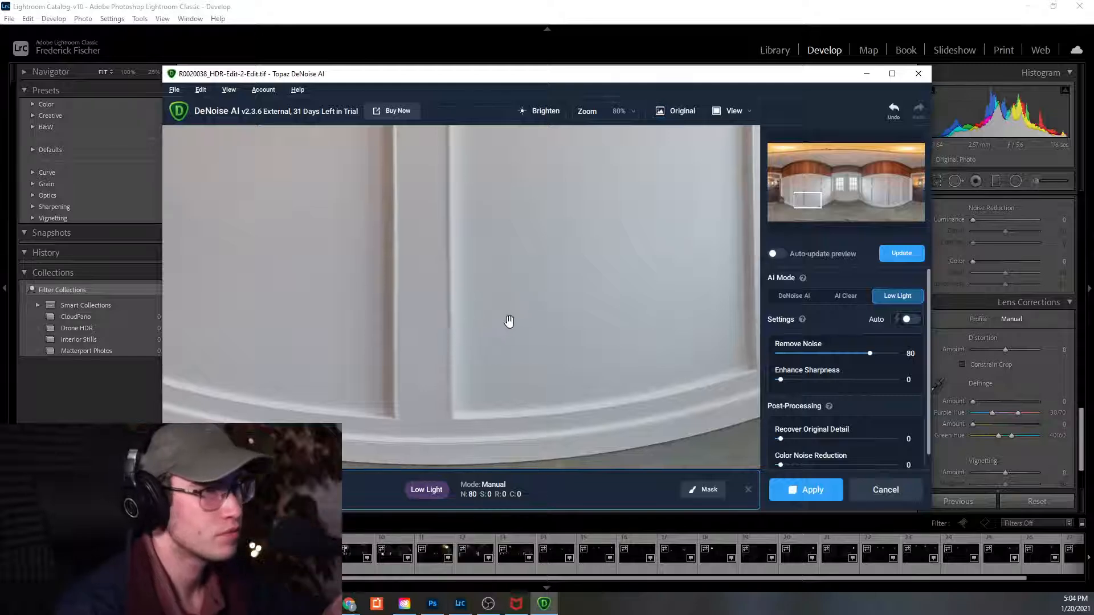
{"action": "left_click_drag", "start_coordinate": [525, 364], "coordinate": [391, 337]}
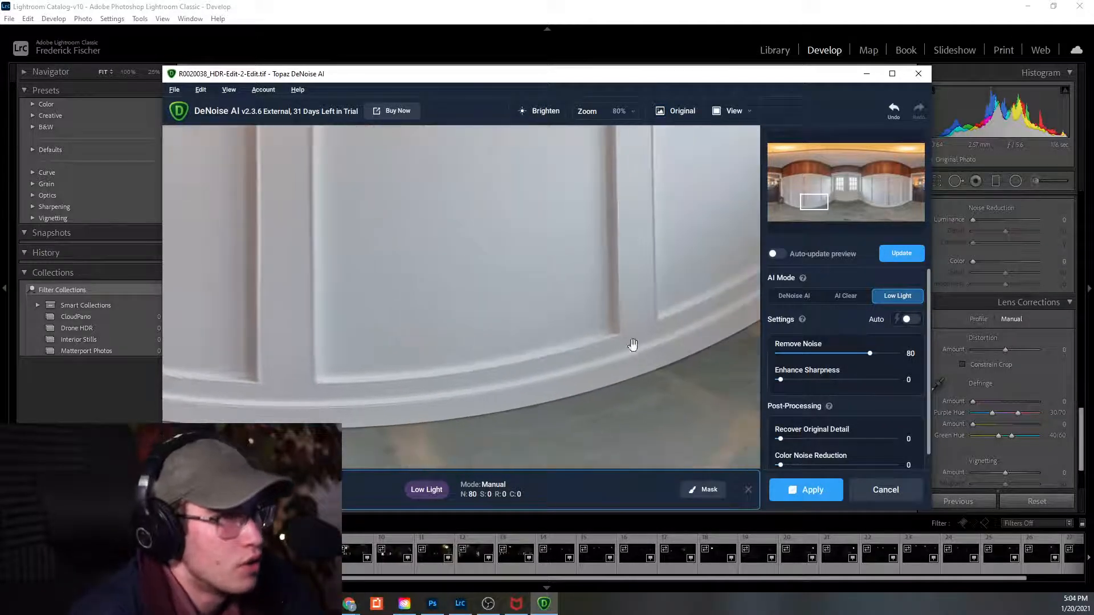
Enable automatic preview updates and try Low Light's automatic settings on the upper wood paneling and ceiling corner.
{"action": "left_click_drag", "start_coordinate": [623, 347], "coordinate": [385, 399]}
{"action": "left_click_drag", "start_coordinate": [642, 215], "coordinate": [477, 508]}
{"action": "left_click_drag", "start_coordinate": [500, 320], "coordinate": [433, 422]}
{"action": "left_click_drag", "start_coordinate": [377, 215], "coordinate": [454, 433]}
{"action": "left_click_drag", "start_coordinate": [459, 258], "coordinate": [440, 352]}
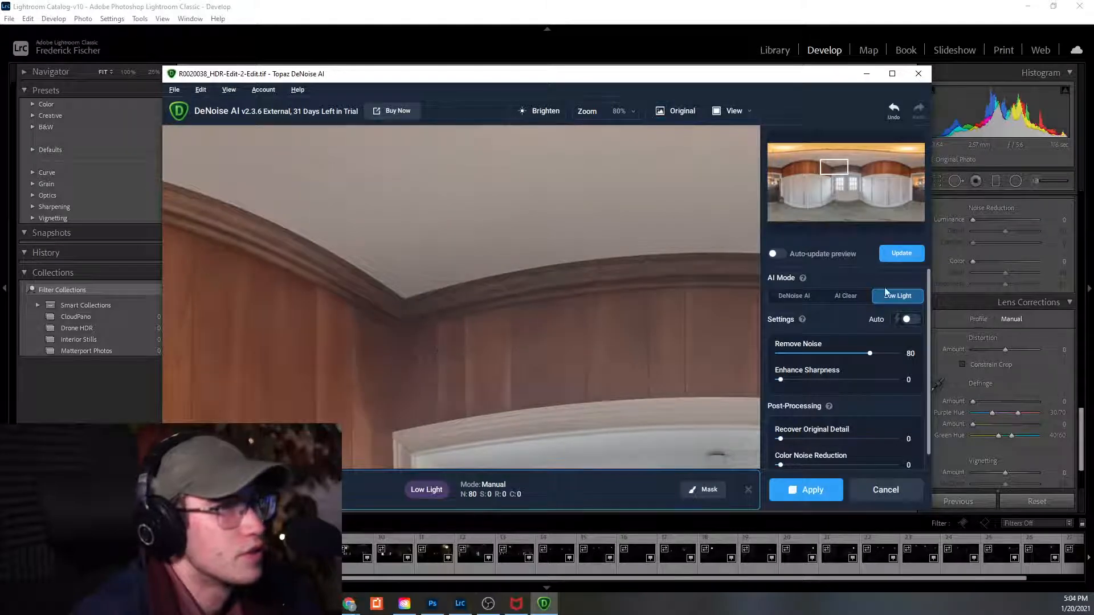
{"action": "left_click", "coordinate": [775, 254]}
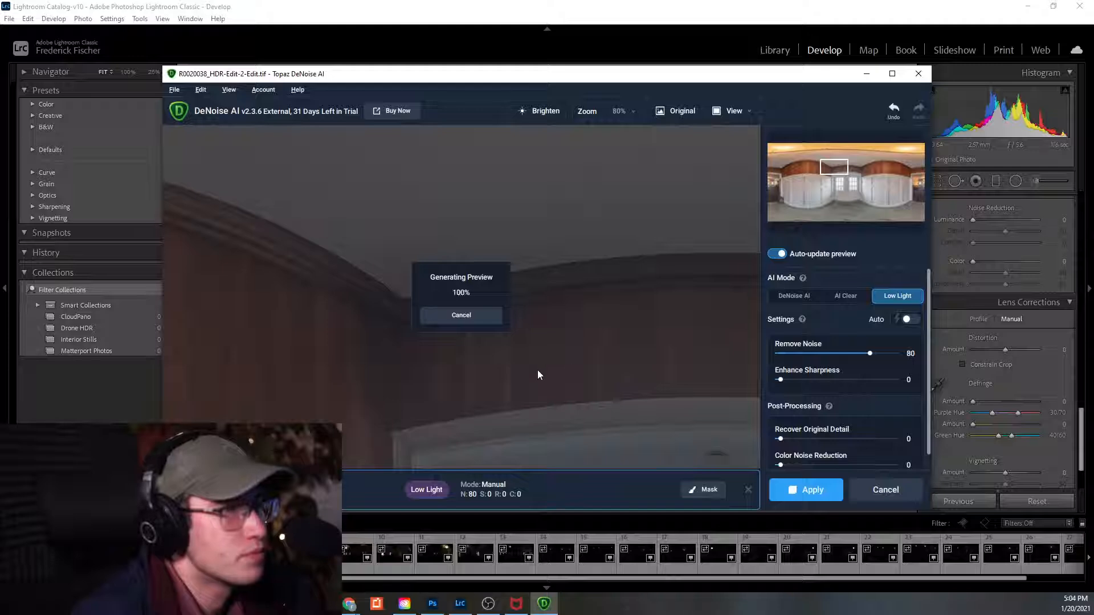
{"action": "left_click", "coordinate": [907, 321]}
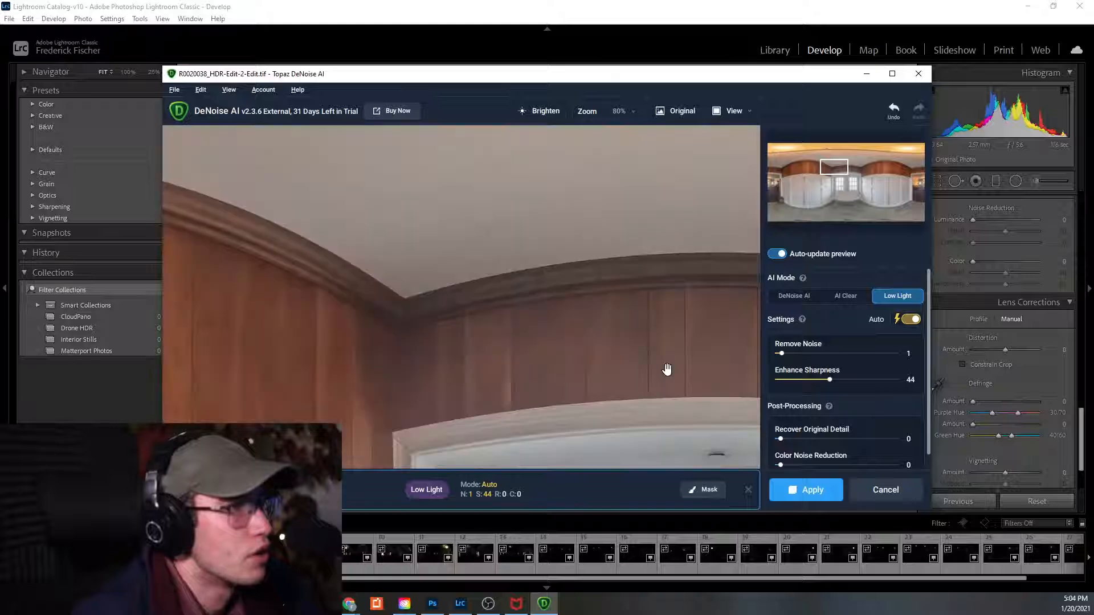
Switch to Split View and DeNoise AI mode, and compare the original and denoised wood paneling at the ceiling corner.
{"action": "left_click", "coordinate": [730, 112]}
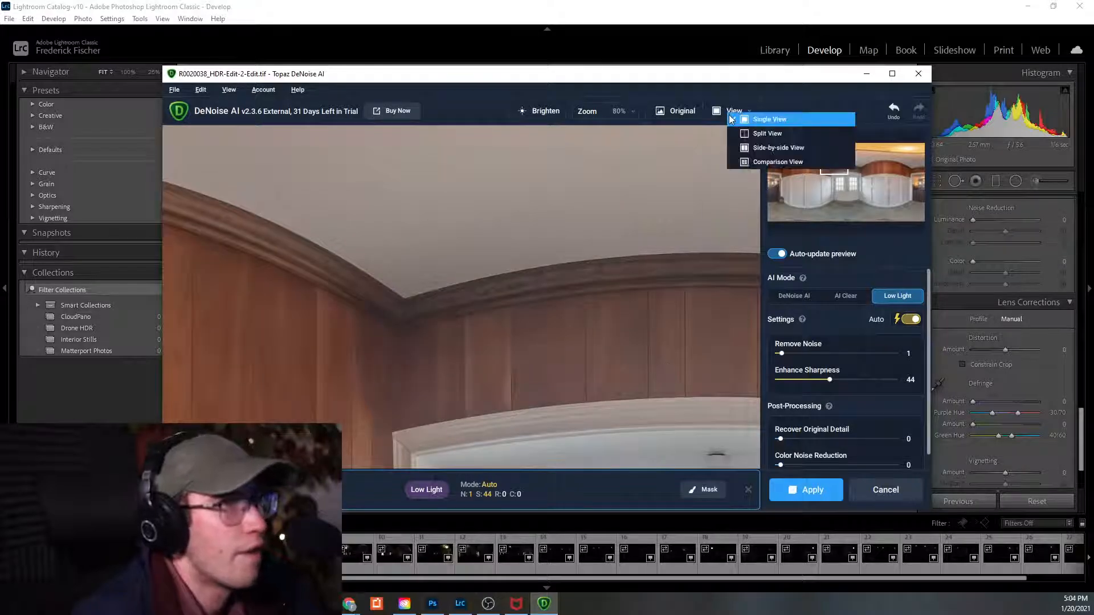
{"action": "left_click", "coordinate": [775, 135]}
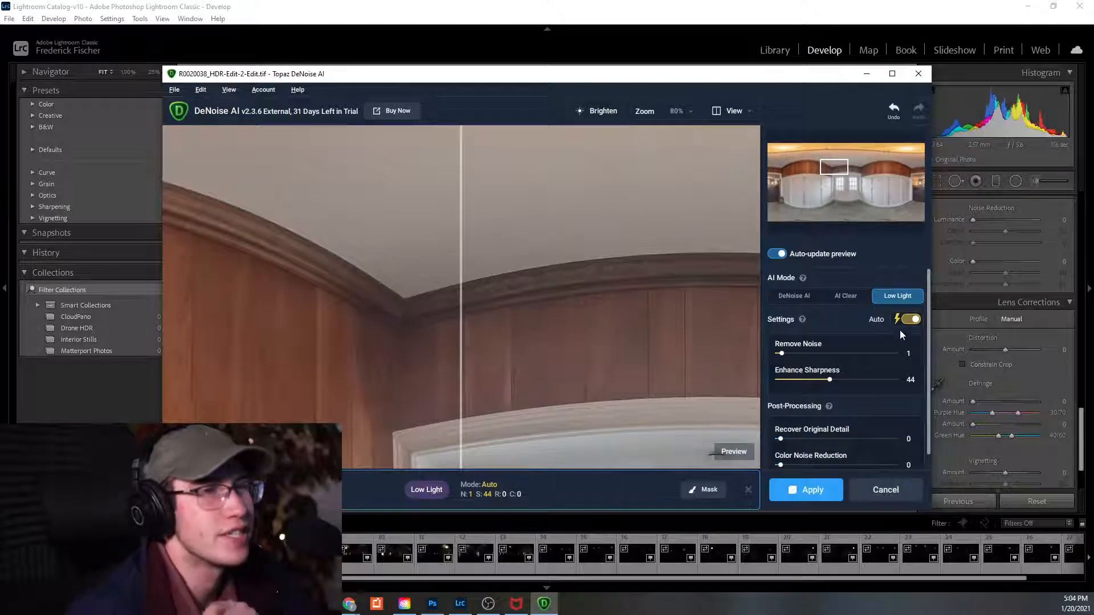
{"action": "left_click", "coordinate": [789, 296]}
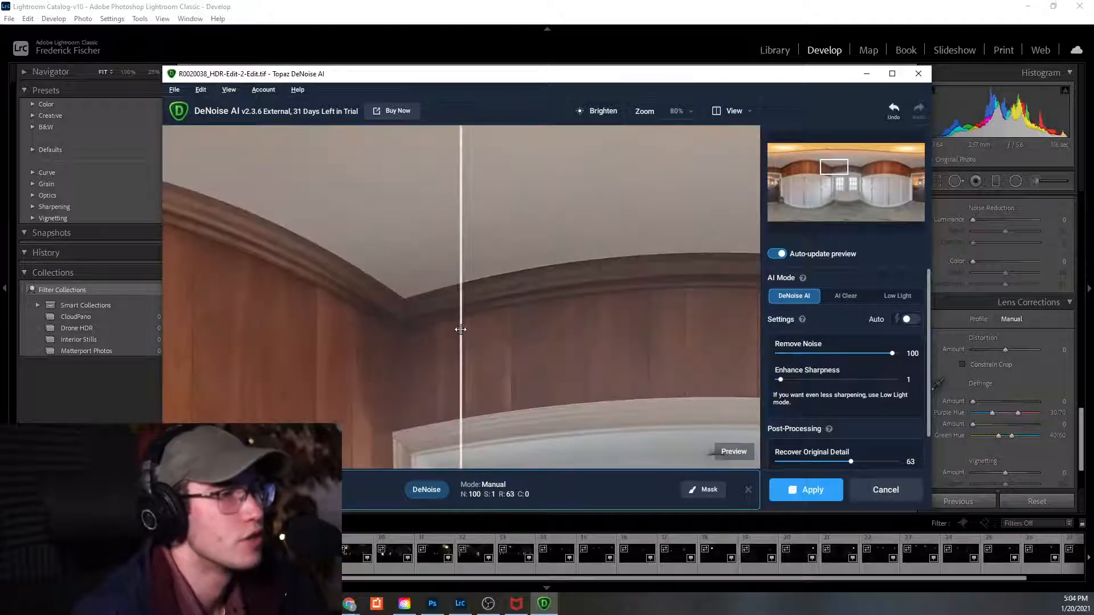
{"action": "left_click_drag", "start_coordinate": [464, 329], "coordinate": [529, 328]}
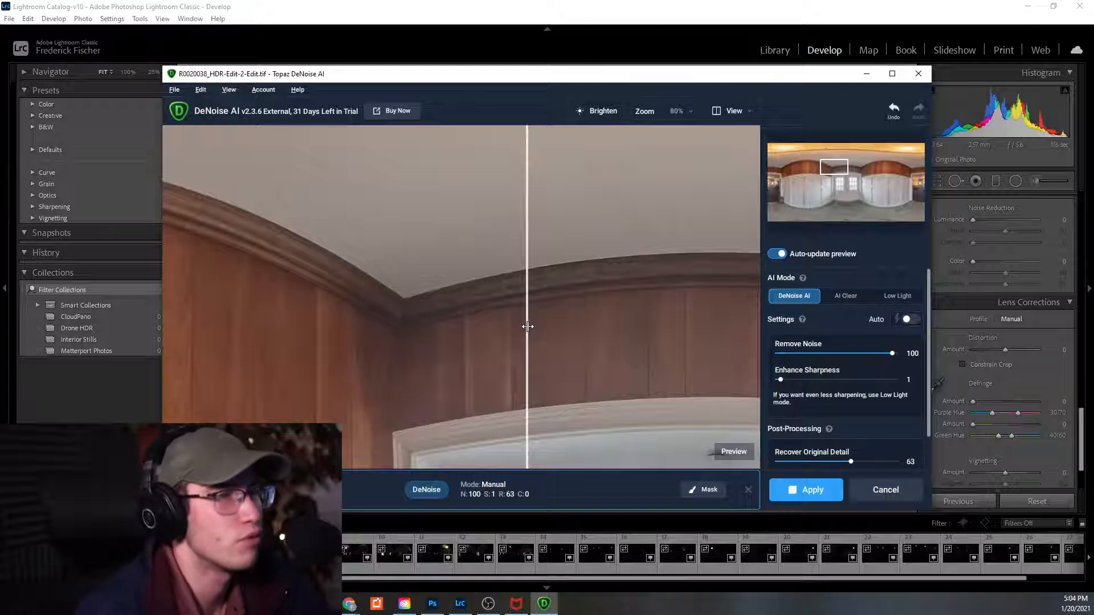
{"action": "left_click_drag", "start_coordinate": [528, 327], "coordinate": [340, 391]}
Try AI Clear mode with automatic settings and compare it with the original across the wood paneling.
{"action": "left_click", "coordinate": [842, 297]}
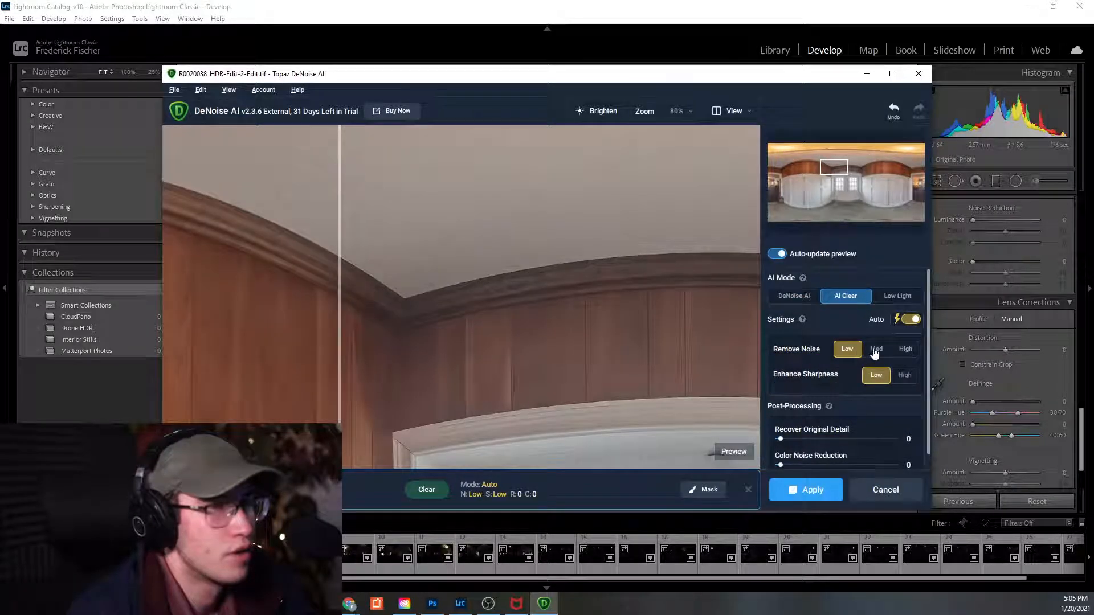
{"action": "left_click_drag", "start_coordinate": [336, 372], "coordinate": [622, 379]}
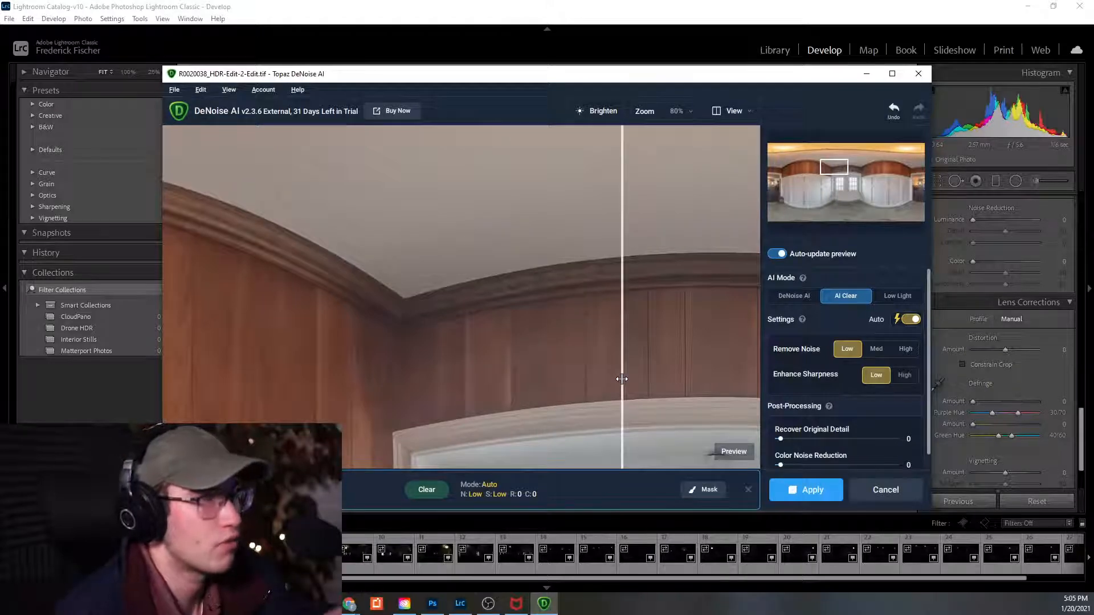
{"action": "left_click_drag", "start_coordinate": [622, 379], "coordinate": [342, 381]}
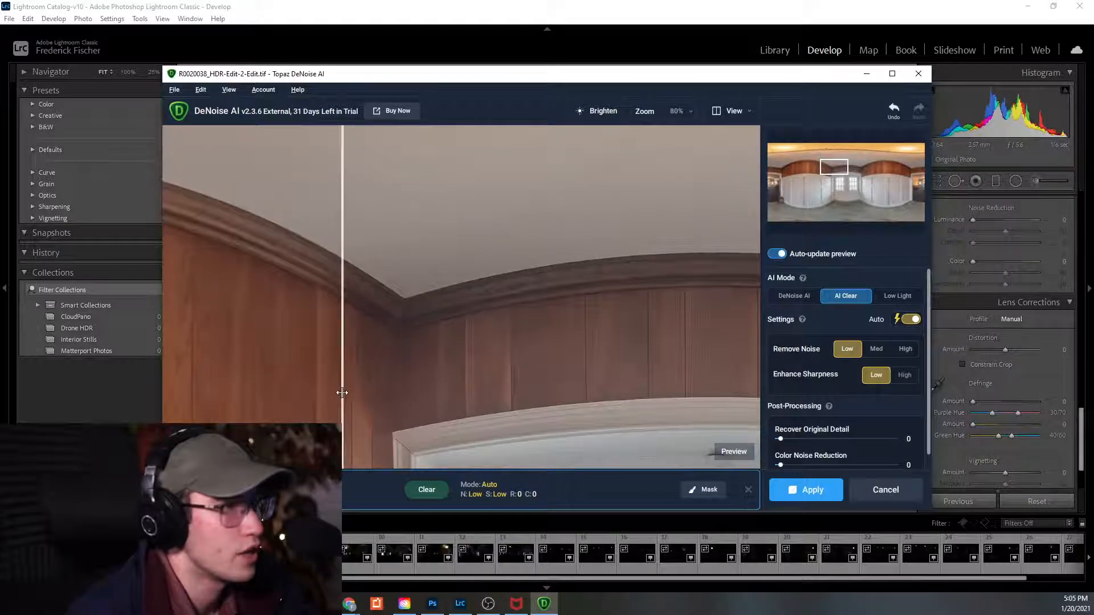
Try Remove Noise at High, Med and Low in AI Clear mode, comparing each with the original paneling.
{"action": "left_click", "coordinate": [903, 350]}
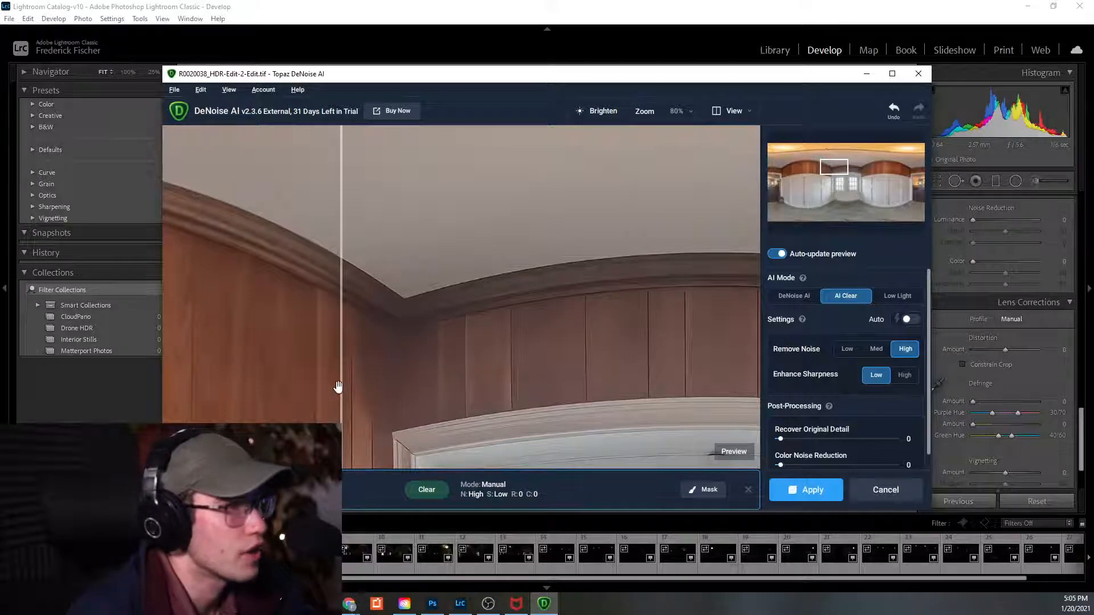
{"action": "mouse_move", "coordinate": [342, 392]}
{"action": "left_mouse_down"}
{"action": "mouse_move", "coordinate": [481, 386]}
{"action": "mouse_move", "coordinate": [339, 393]}
{"action": "left_mouse_up"}
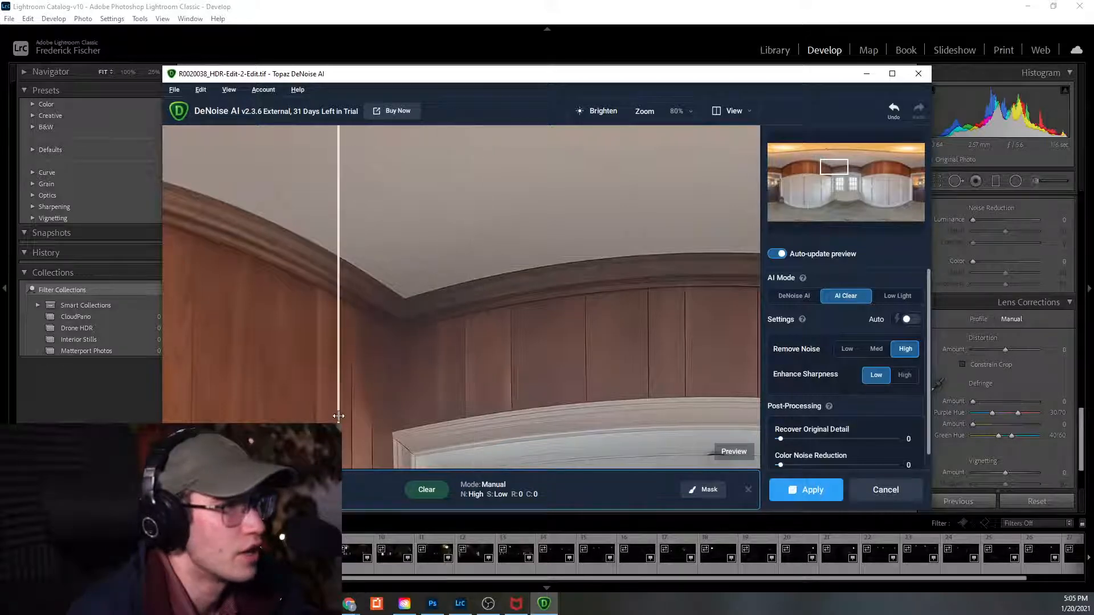
{"action": "left_click", "coordinate": [876, 349]}
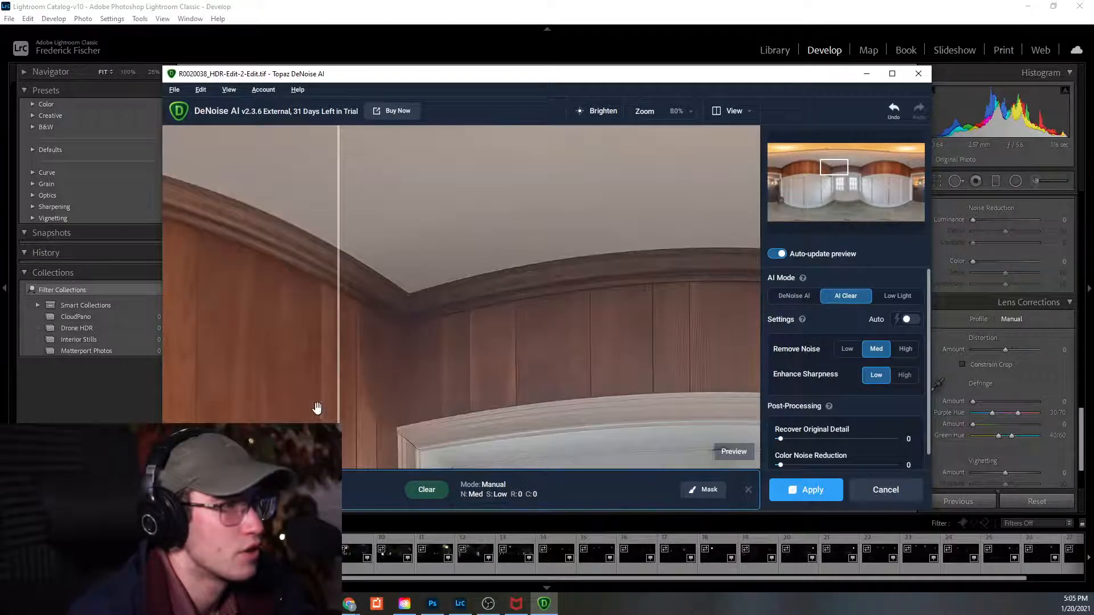
{"action": "mouse_move", "coordinate": [337, 403]}
{"action": "left_mouse_down"}
{"action": "mouse_move", "coordinate": [489, 388]}
{"action": "mouse_move", "coordinate": [343, 415]}
{"action": "left_mouse_up"}
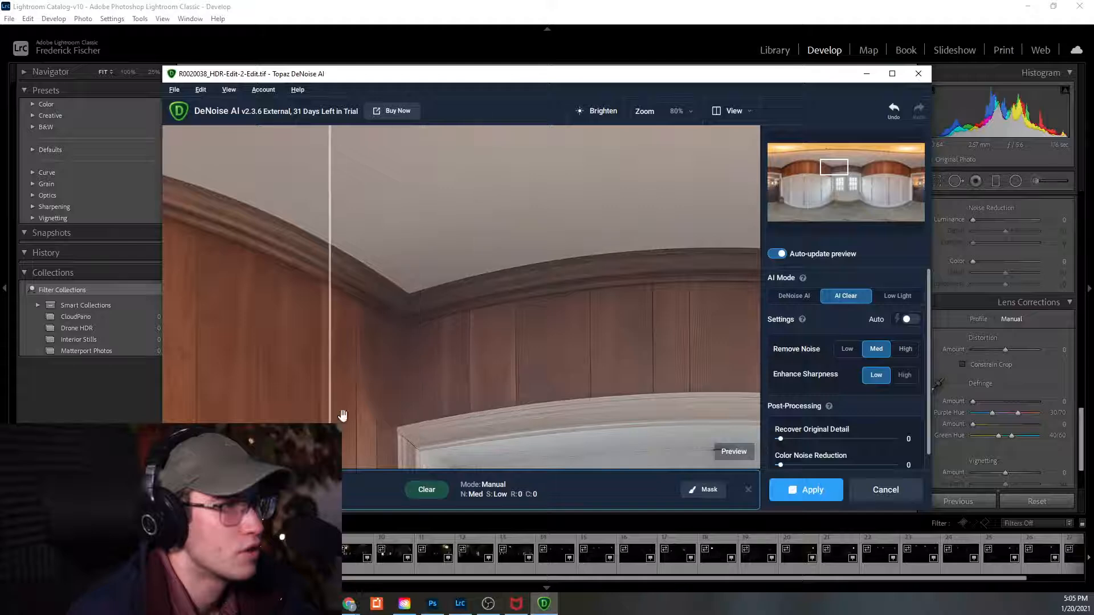
{"action": "left_click", "coordinate": [854, 350]}
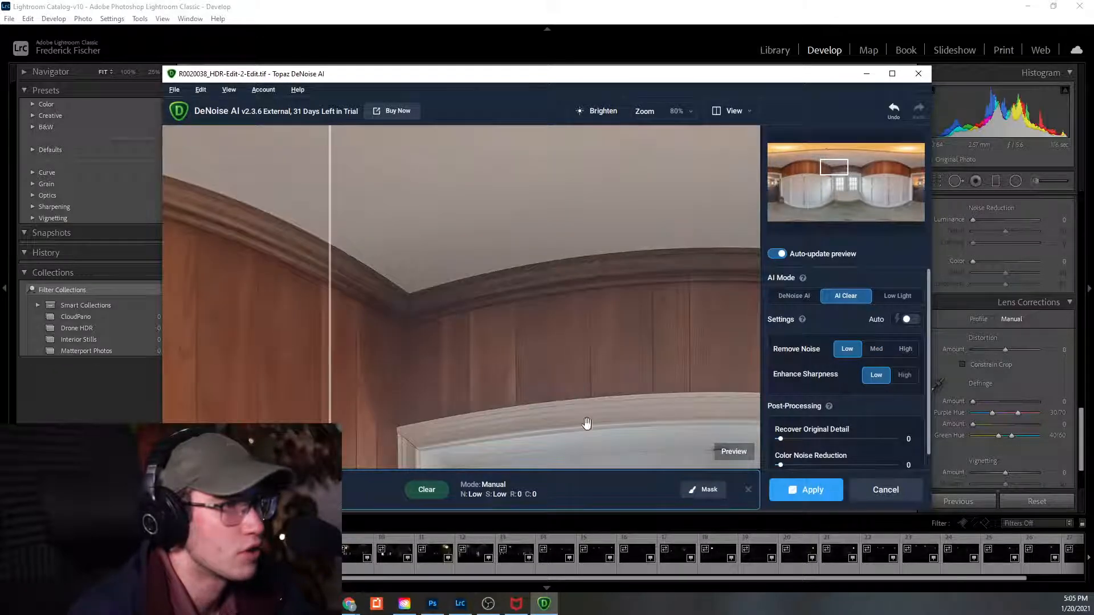
{"action": "left_click_drag", "start_coordinate": [328, 420], "coordinate": [295, 416]}
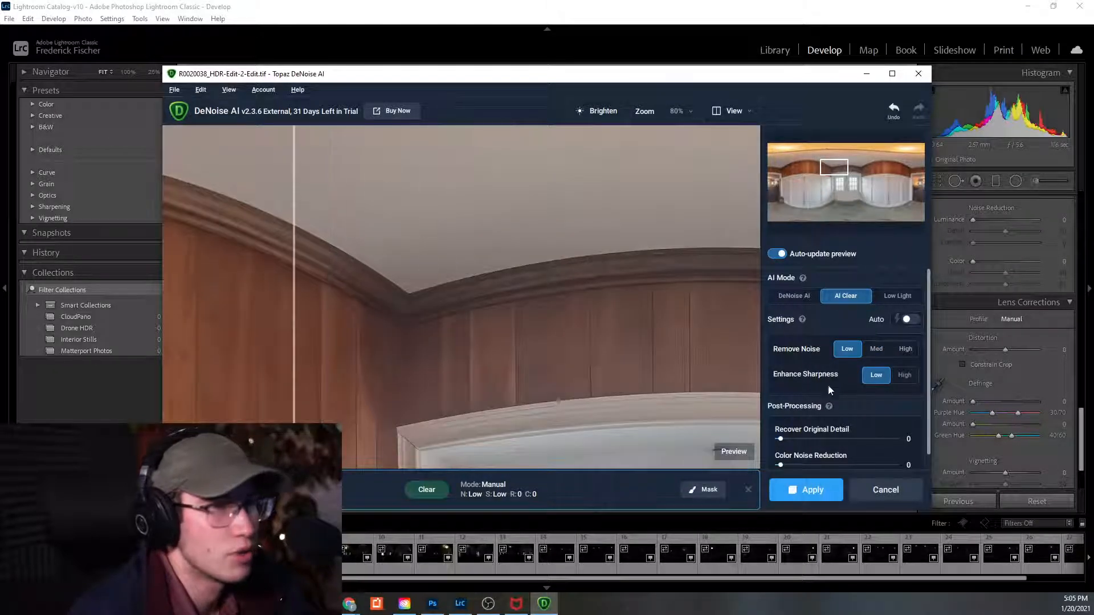
Check Low Light mode against the original at the ceiling corner, and return to DeNoise AI mode.
{"action": "left_click", "coordinate": [885, 298]}
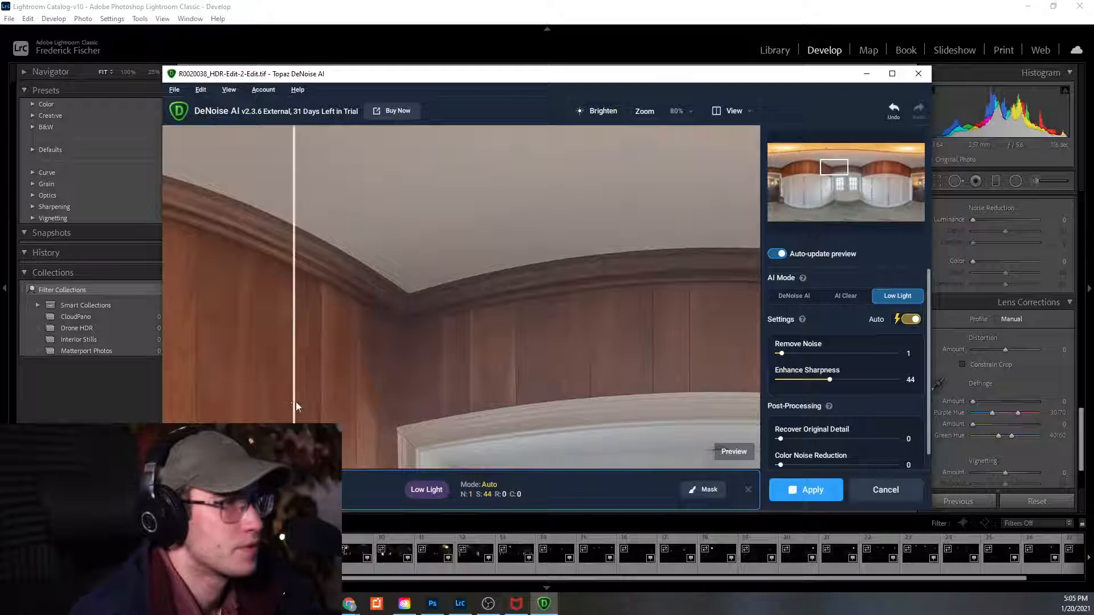
{"action": "left_click_drag", "start_coordinate": [294, 403], "coordinate": [525, 415]}
{"action": "left_click", "coordinate": [799, 299]}
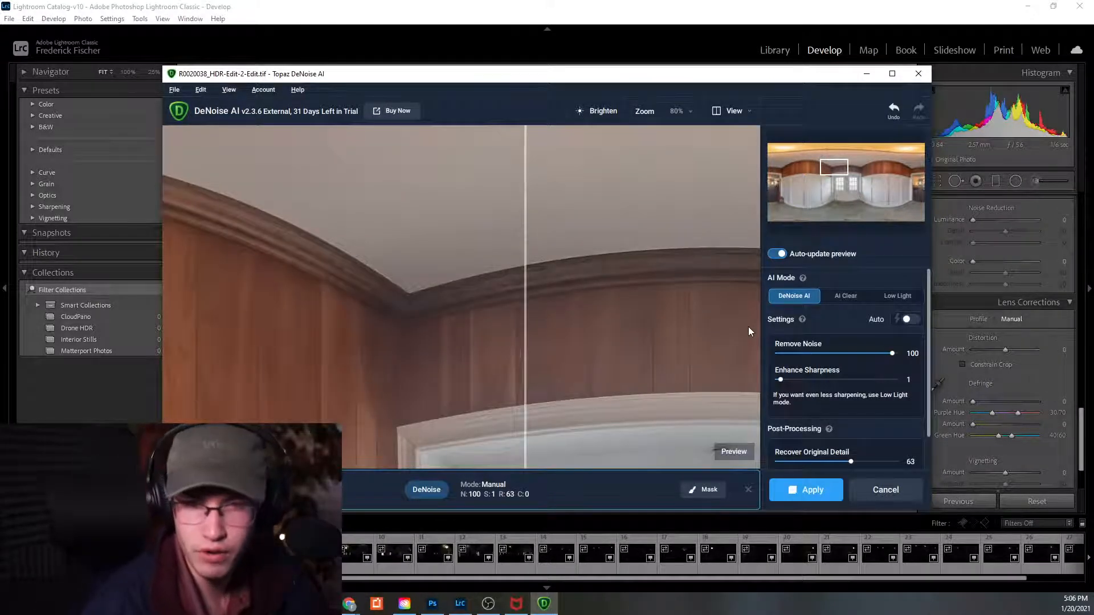
Show the original and preview in Side-by-side View, try DeNoise AI's automatic settings, and return to manual settings.
{"action": "left_click", "coordinate": [729, 123]}
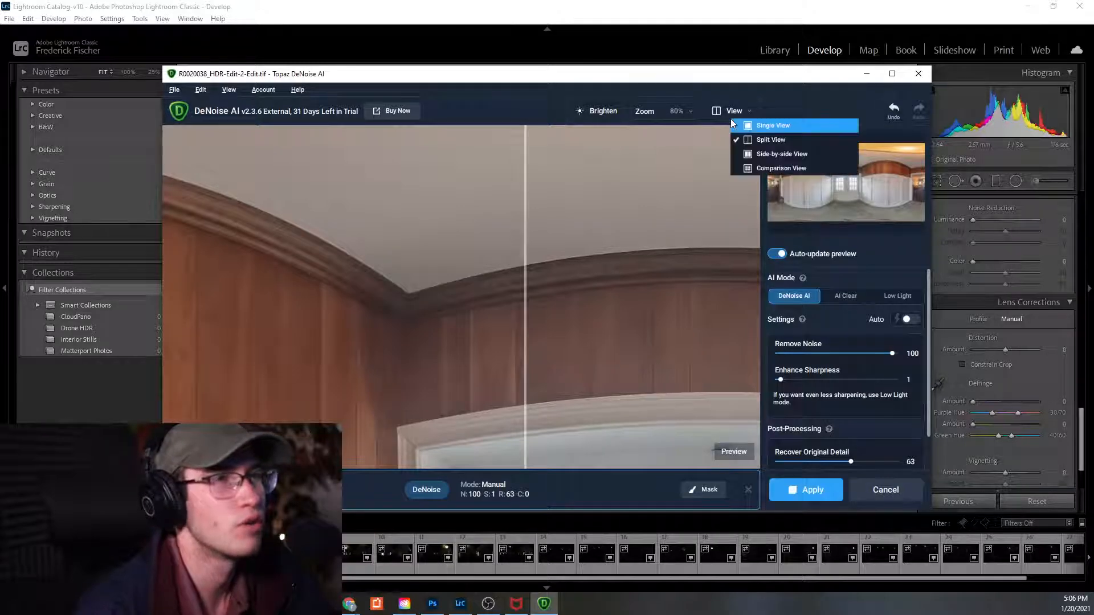
{"action": "left_click", "coordinate": [760, 154]}
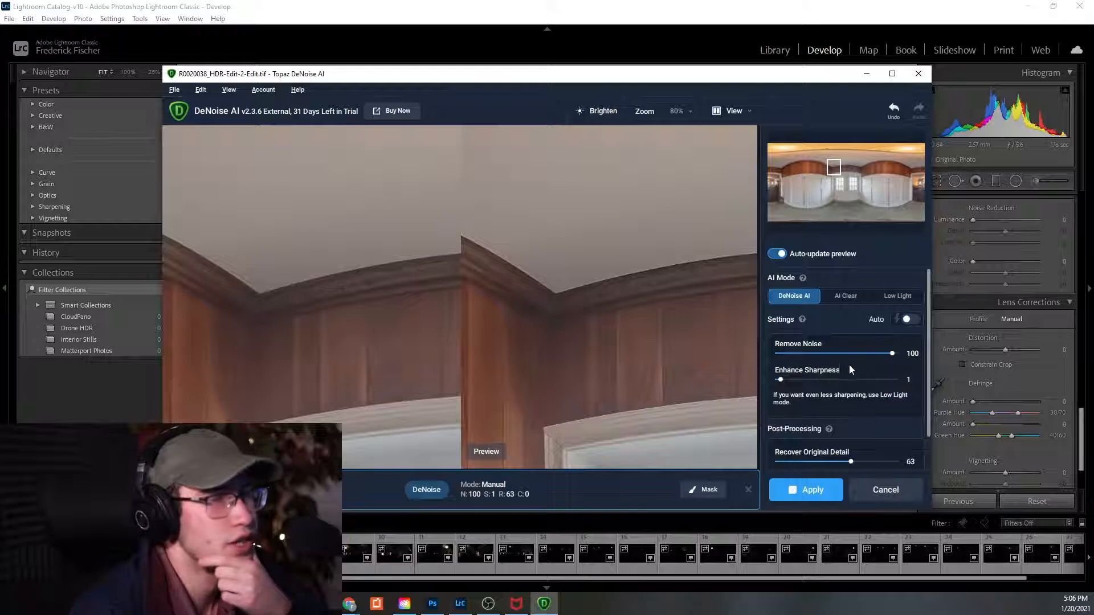
{"action": "left_click", "coordinate": [904, 322]}
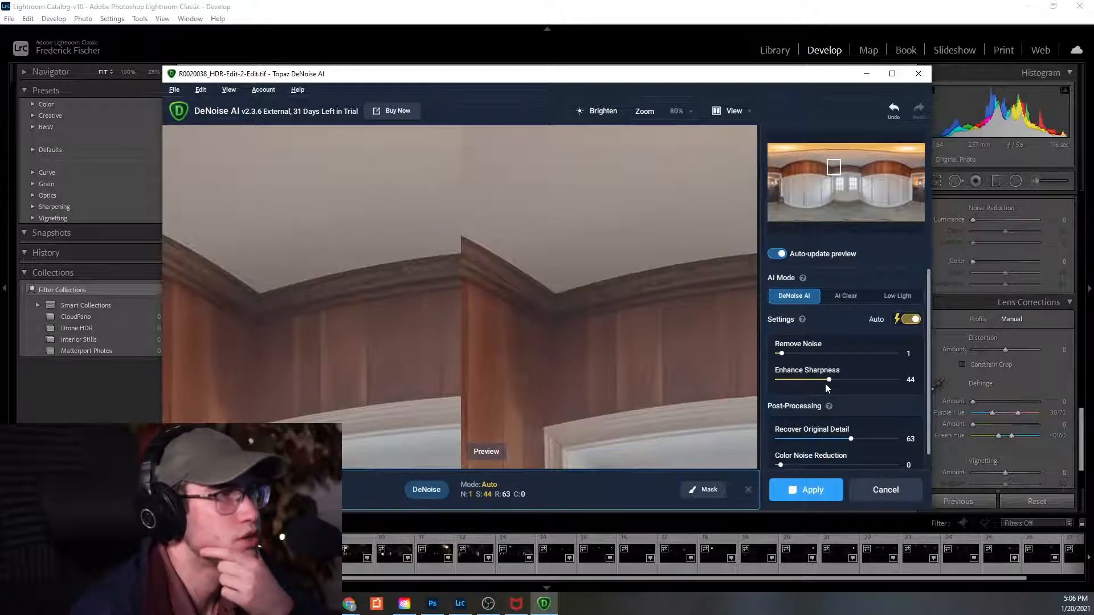
{"action": "left_click", "coordinate": [913, 321]}
Try Remove Noise at 67 in DeNoise AI mode and return it to 100.
{"action": "left_click_drag", "start_coordinate": [828, 380], "coordinate": [833, 355]}
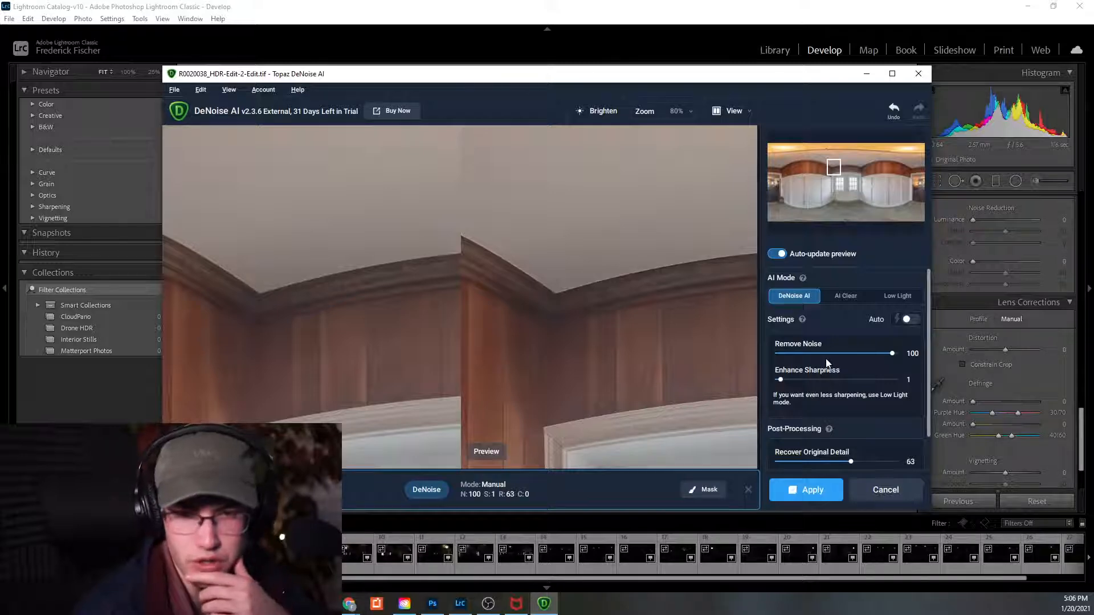
{"action": "left_click_drag", "start_coordinate": [886, 355], "coordinate": [821, 367]}
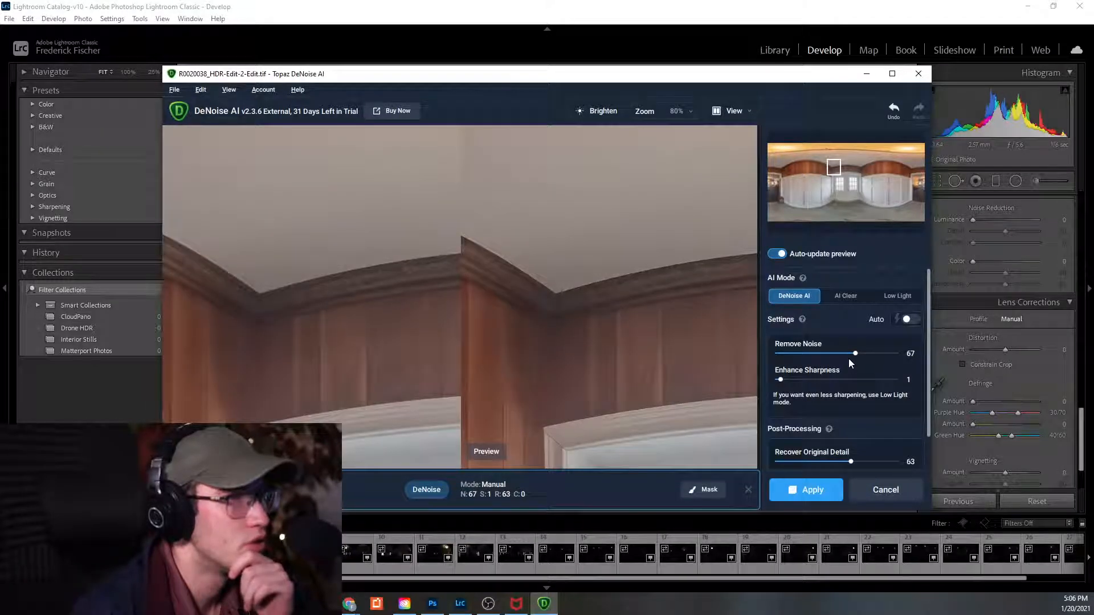
{"action": "left_click_drag", "start_coordinate": [855, 354], "coordinate": [919, 353]}
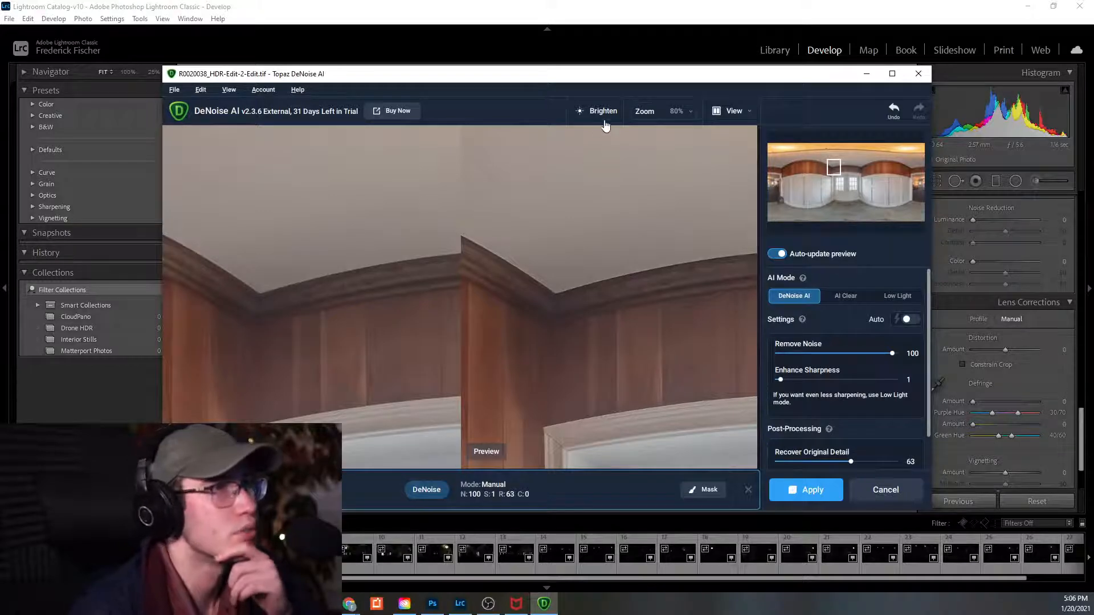
Maximize the DeNoise AI window, turn off automatic preview updates, and bring the curved upper wood wall panels into view.
{"action": "left_click", "coordinate": [893, 74]}
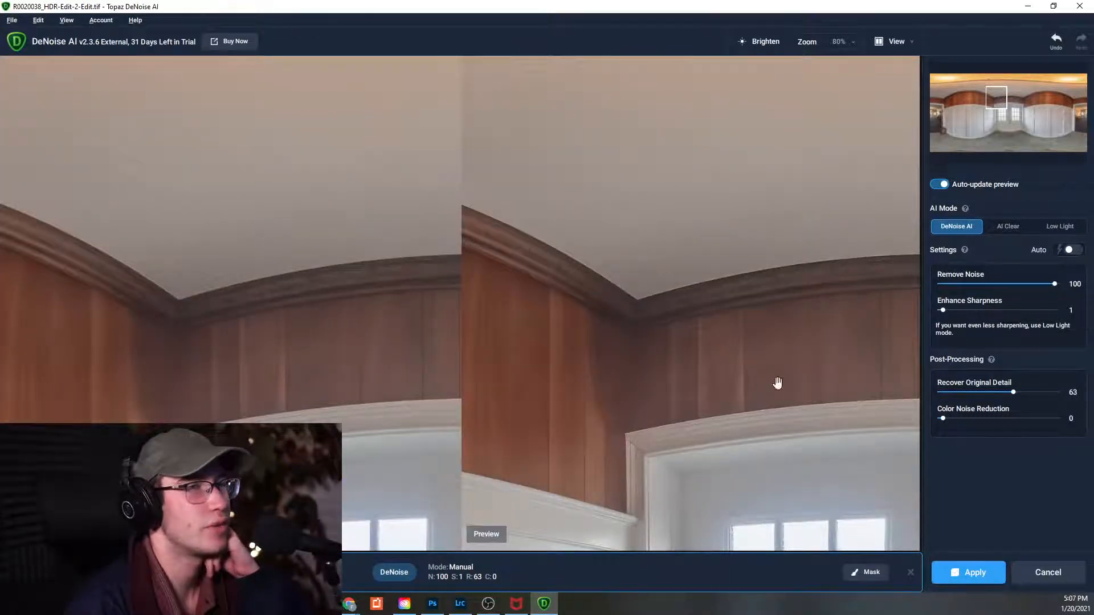
{"action": "left_click_drag", "start_coordinate": [567, 410], "coordinate": [518, 298]}
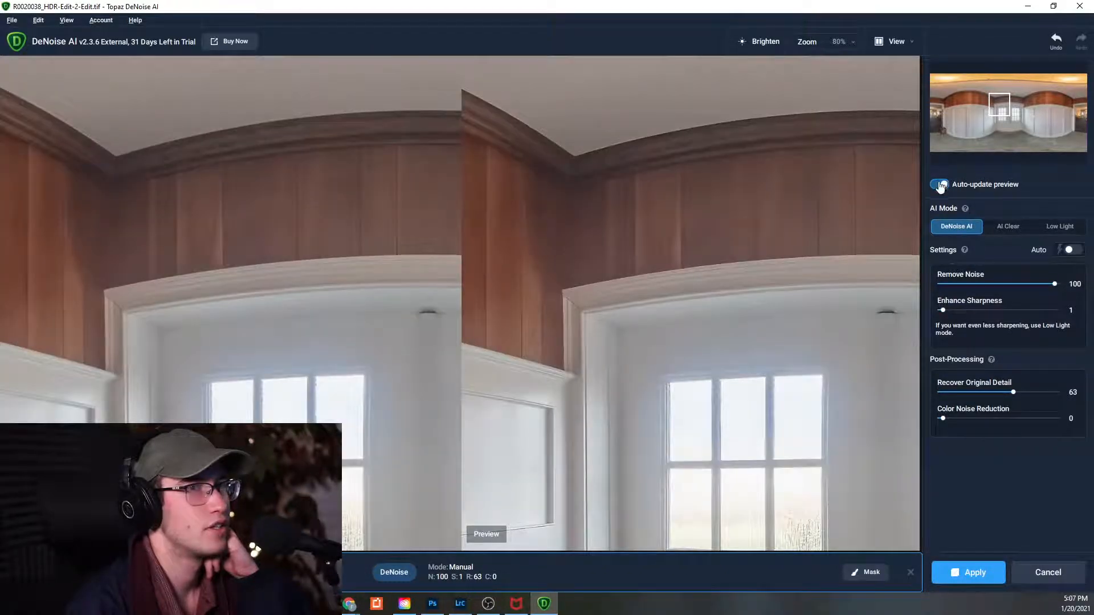
{"action": "left_click", "coordinate": [940, 184]}
{"action": "left_click_drag", "start_coordinate": [731, 408], "coordinate": [603, 416]}
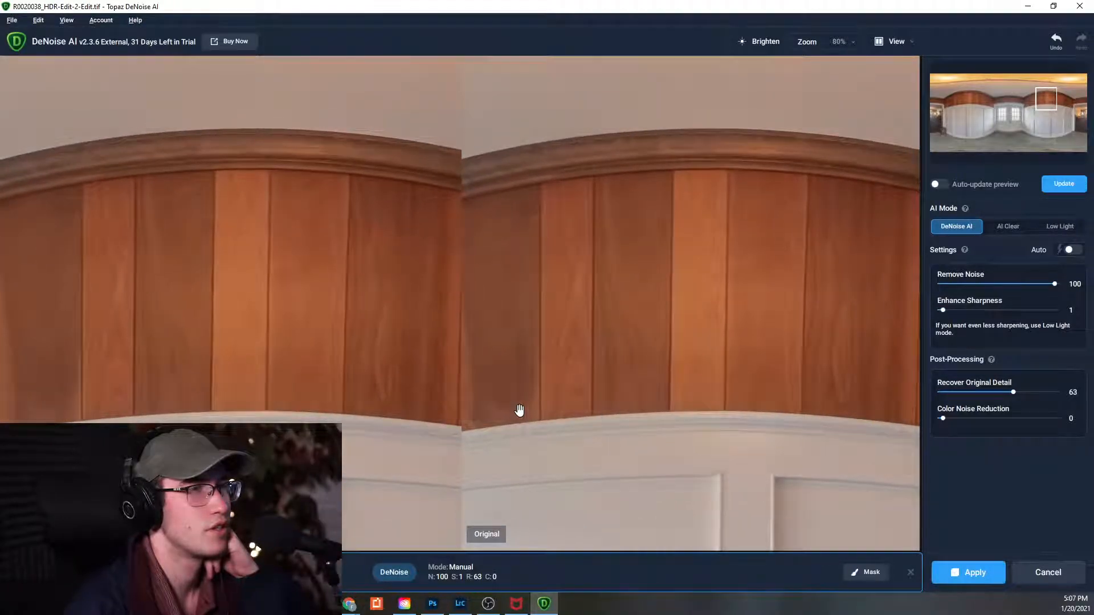
Set Remove Noise to 48, update the preview of the wood panels, and enable automatic preview updates.
{"action": "left_click_drag", "start_coordinate": [1024, 284], "coordinate": [997, 288]}
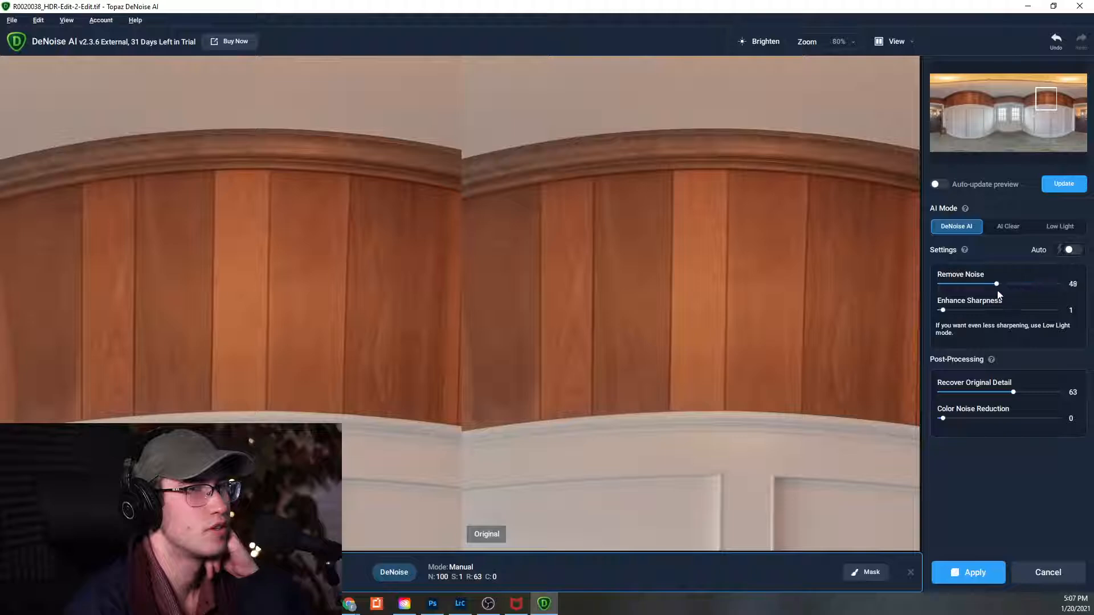
{"action": "left_click", "coordinate": [1063, 185]}
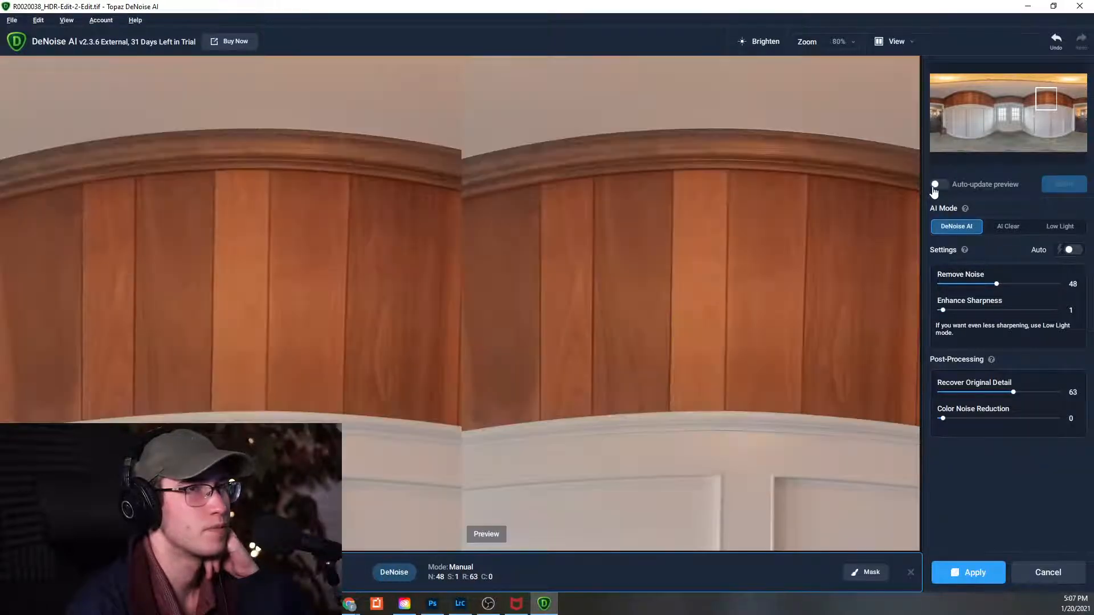
{"action": "left_click", "coordinate": [936, 184]}
Compare the AI modes on the wood panels in Comparison View, switch to Split View, and turn off automatic preview updates.
{"action": "left_click", "coordinate": [895, 41]}
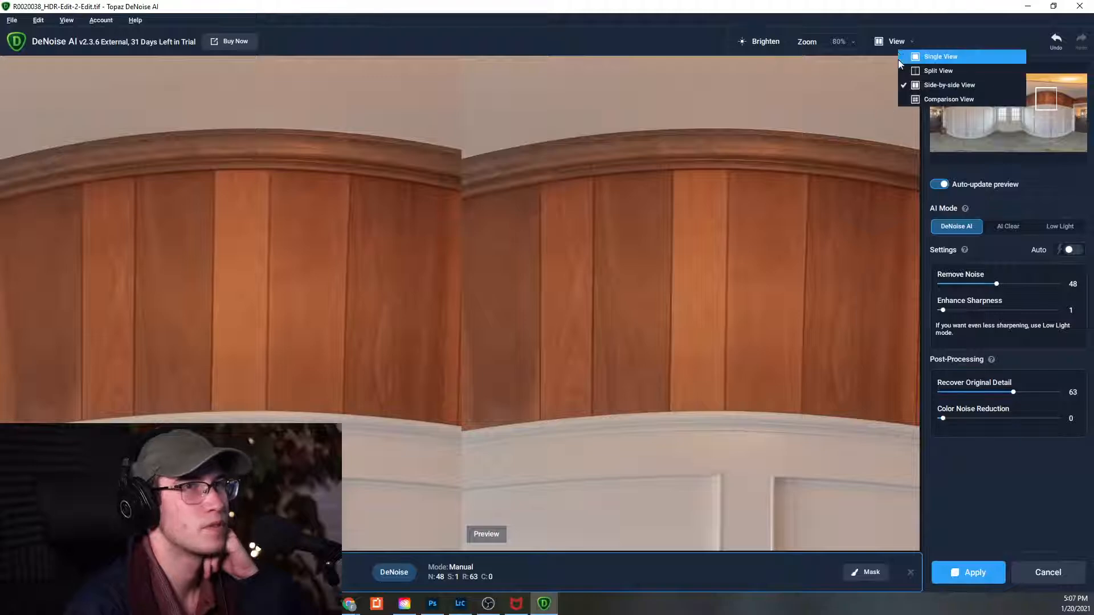
{"action": "left_click", "coordinate": [924, 99]}
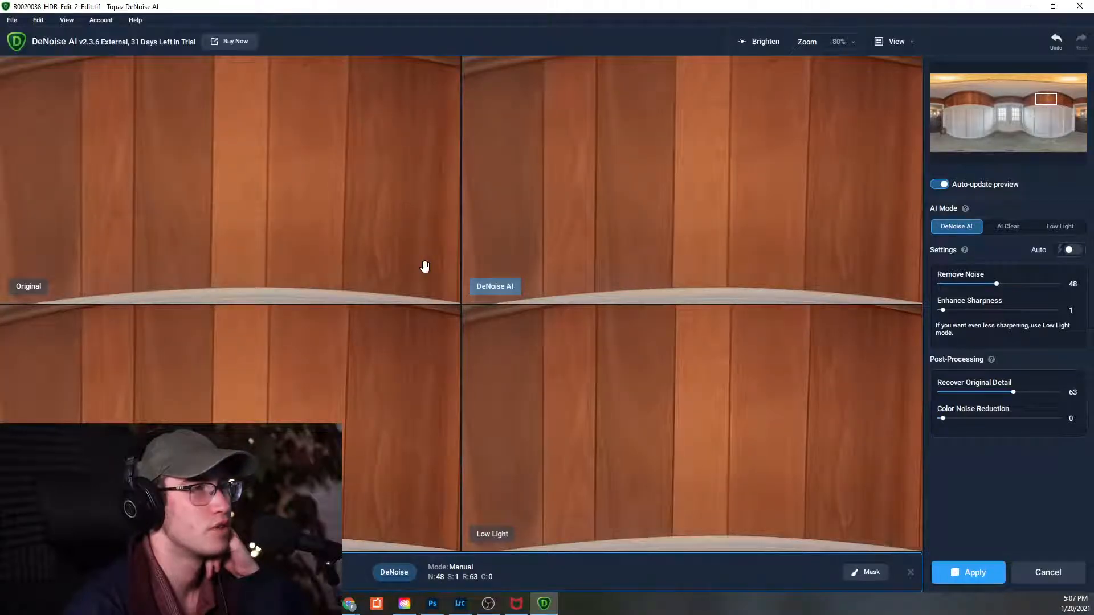
{"action": "left_click", "coordinate": [892, 42]}
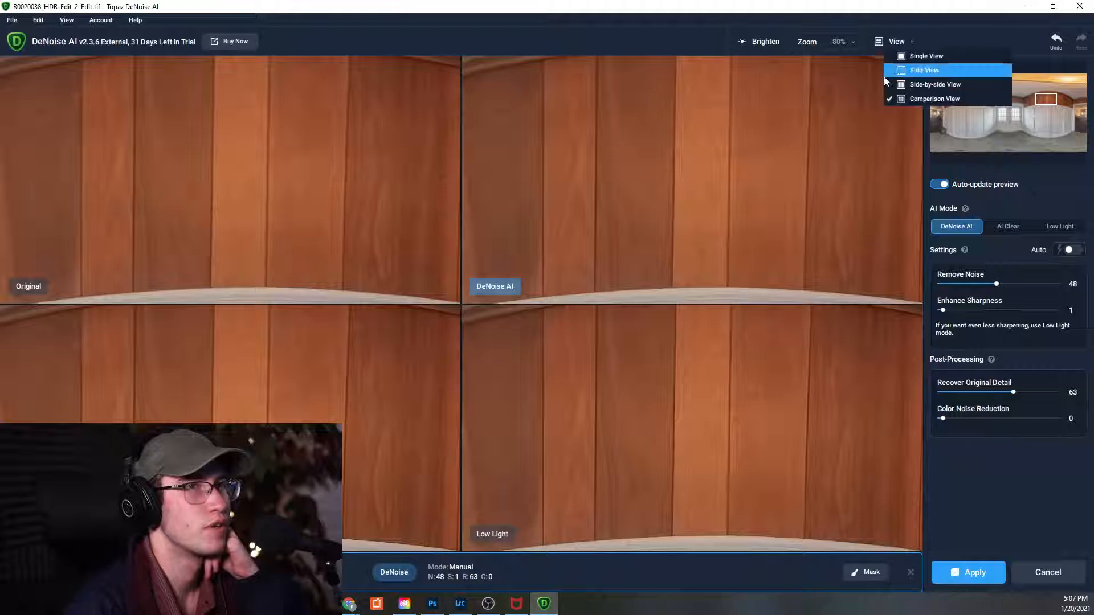
{"action": "left_click", "coordinate": [924, 66]}
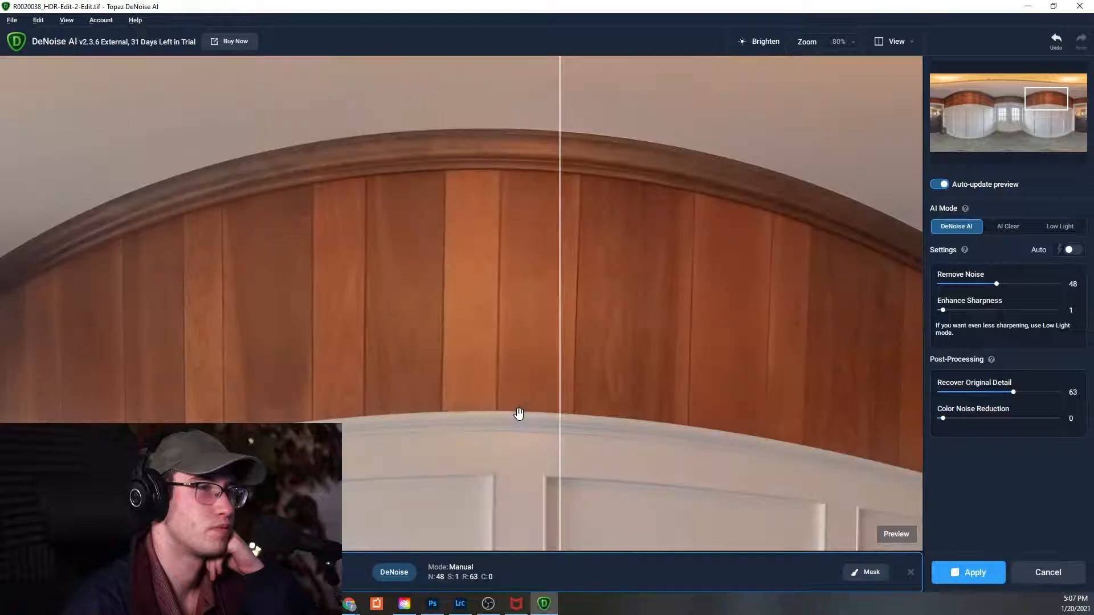
{"action": "left_click_drag", "start_coordinate": [435, 386], "coordinate": [512, 390]}
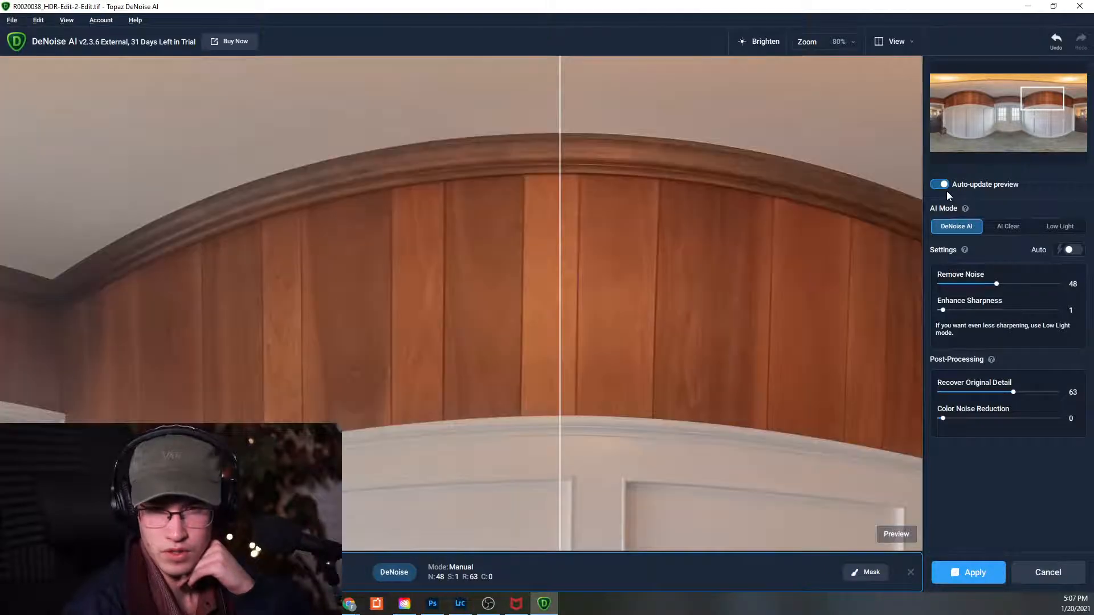
{"action": "left_click", "coordinate": [937, 185]}
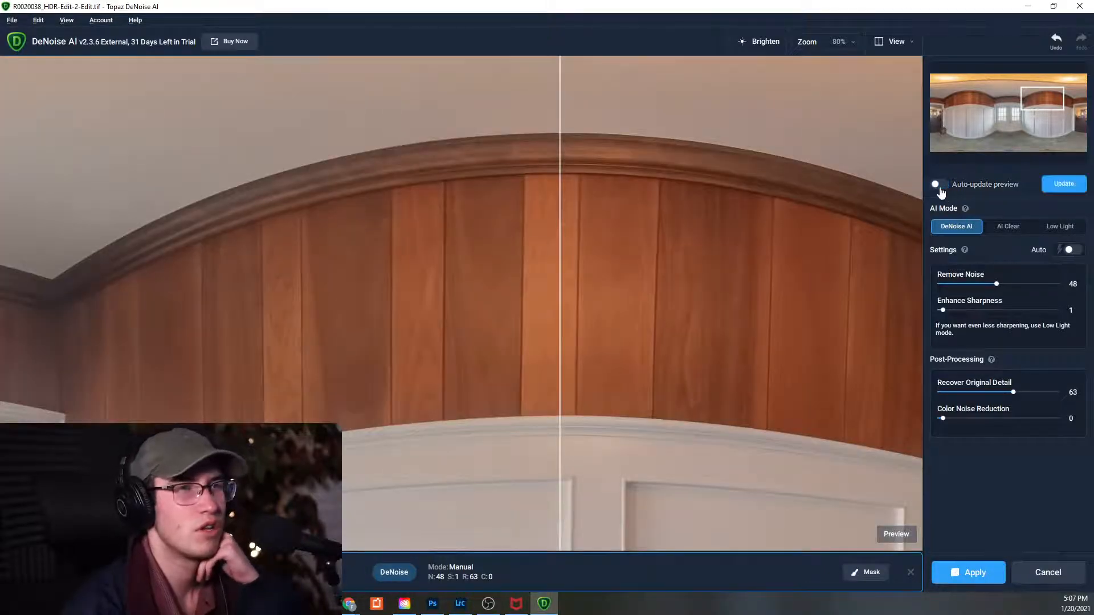
Compare the denoised wood panels, toggle automatic settings on and off, set Remove Noise to 100, update the preview, and apply DeNoise AI.
{"action": "left_click_drag", "start_coordinate": [561, 359], "coordinate": [482, 366]}
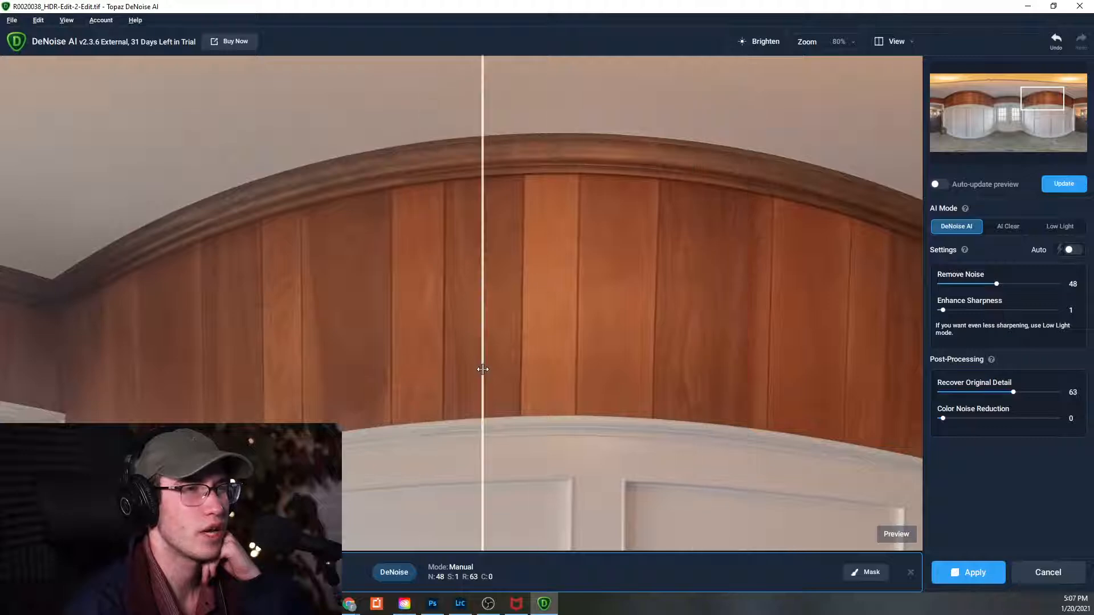
{"action": "left_click", "coordinate": [1068, 250]}
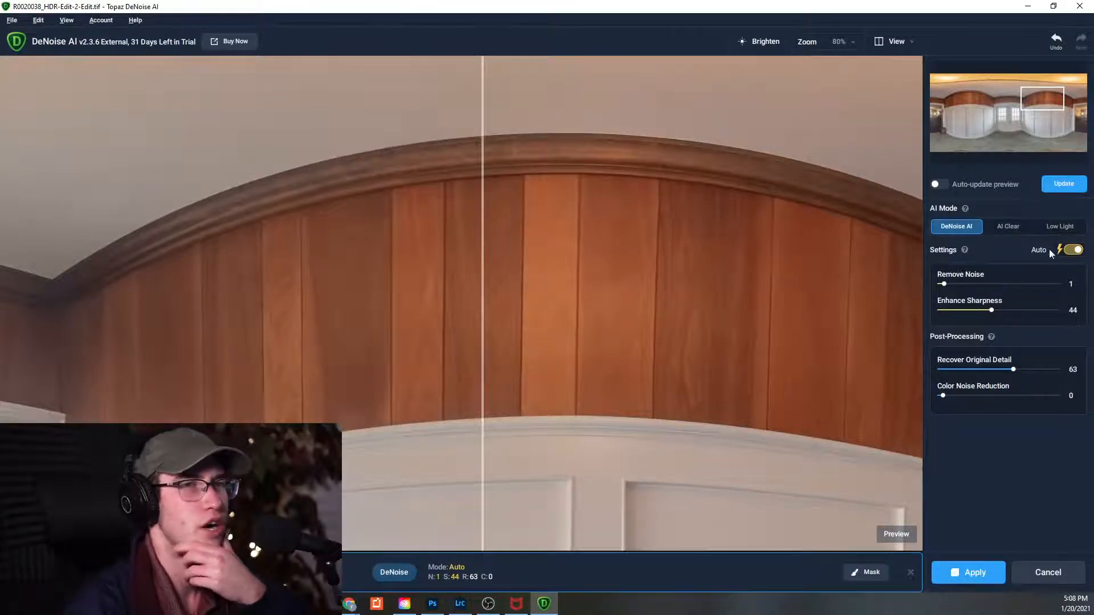
{"action": "left_click", "coordinate": [1073, 251]}
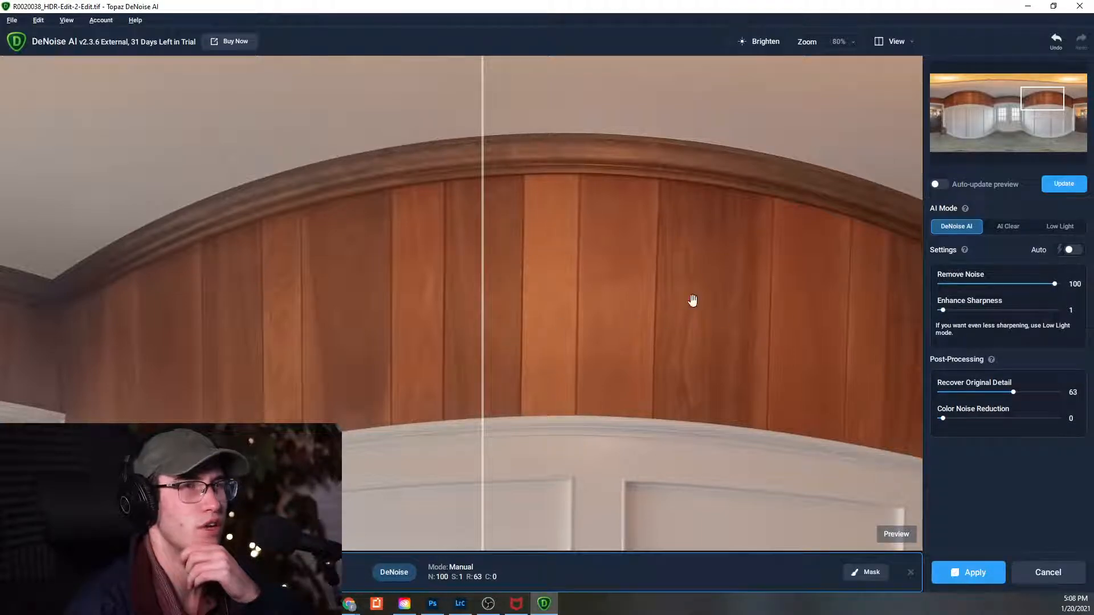
{"action": "left_click", "coordinate": [1063, 184]}
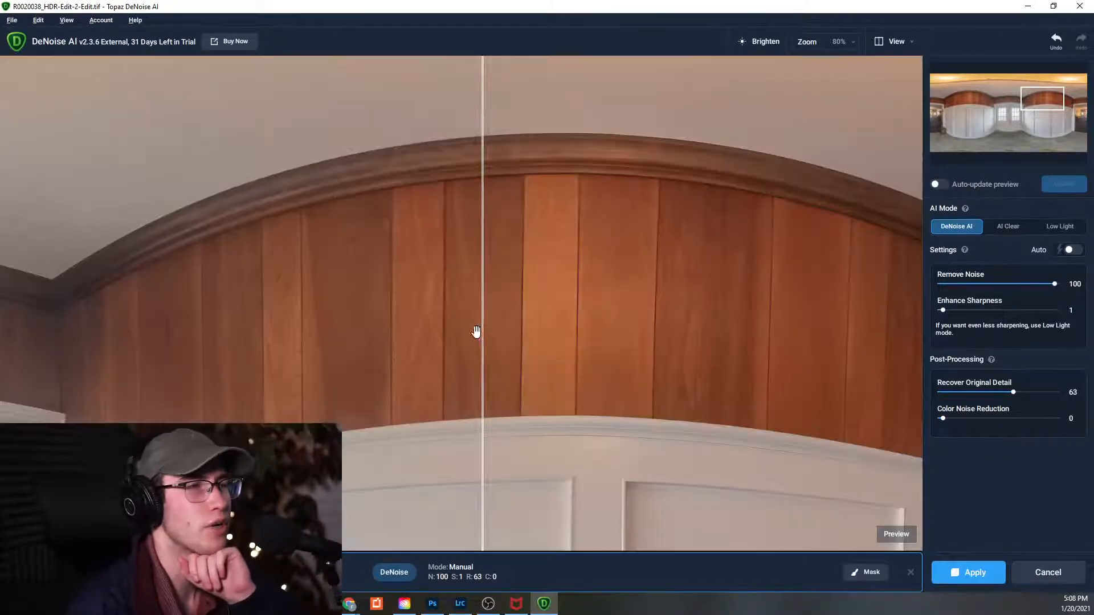
{"action": "left_click_drag", "start_coordinate": [480, 334], "coordinate": [549, 362]}
{"action": "left_click", "coordinate": [978, 577]}
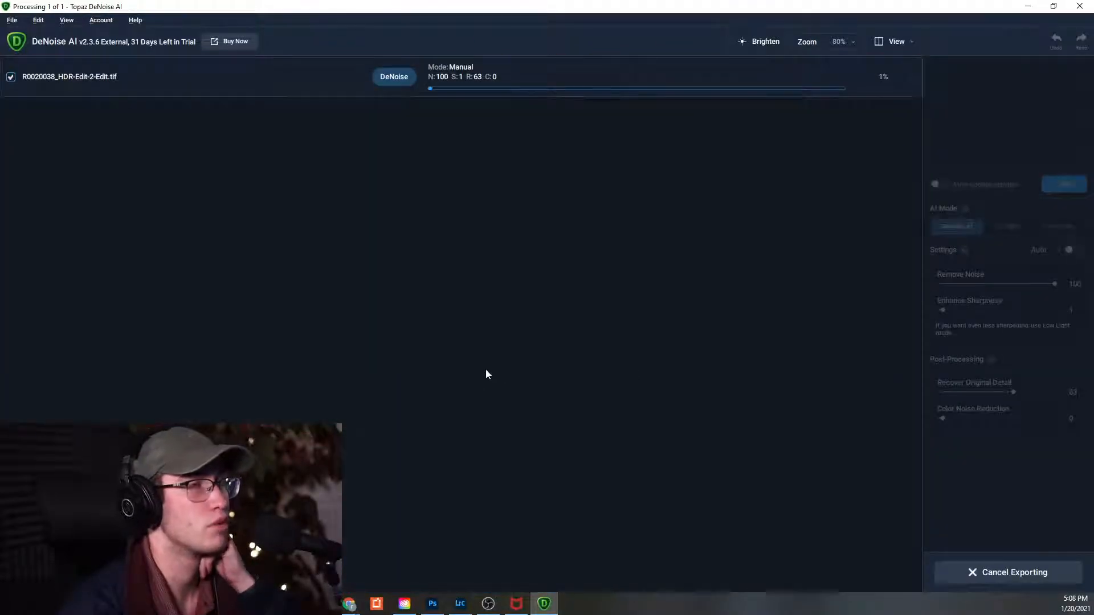
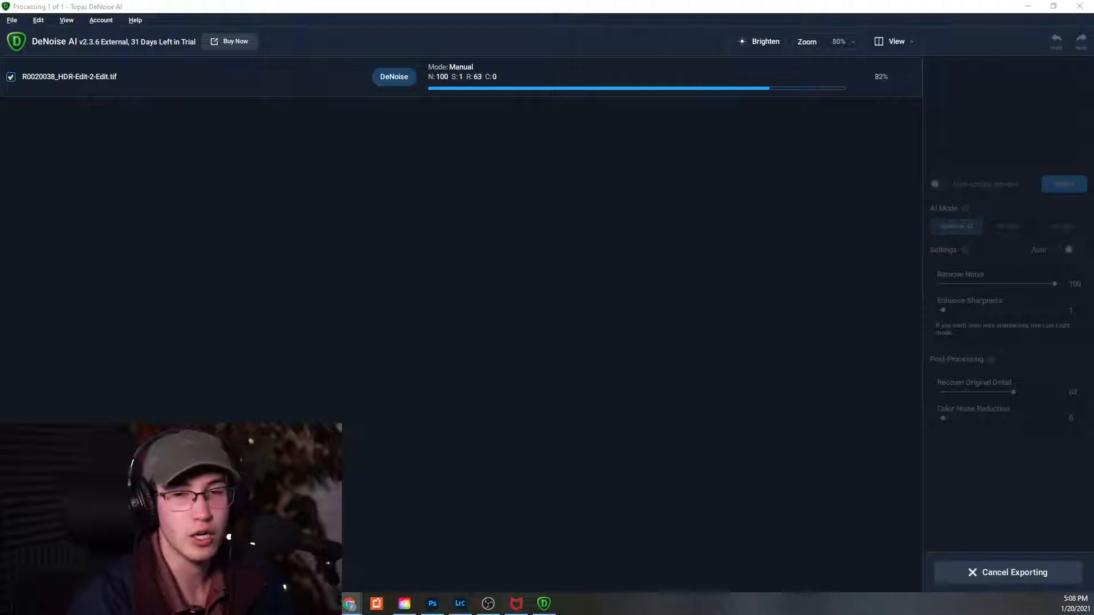
Switch to Chrome, show the Brooklake virtual tour in full screen, and look around the entrance doors and outdoor patio at dusk.
{"action": "key", "text": "alt+Tab"}
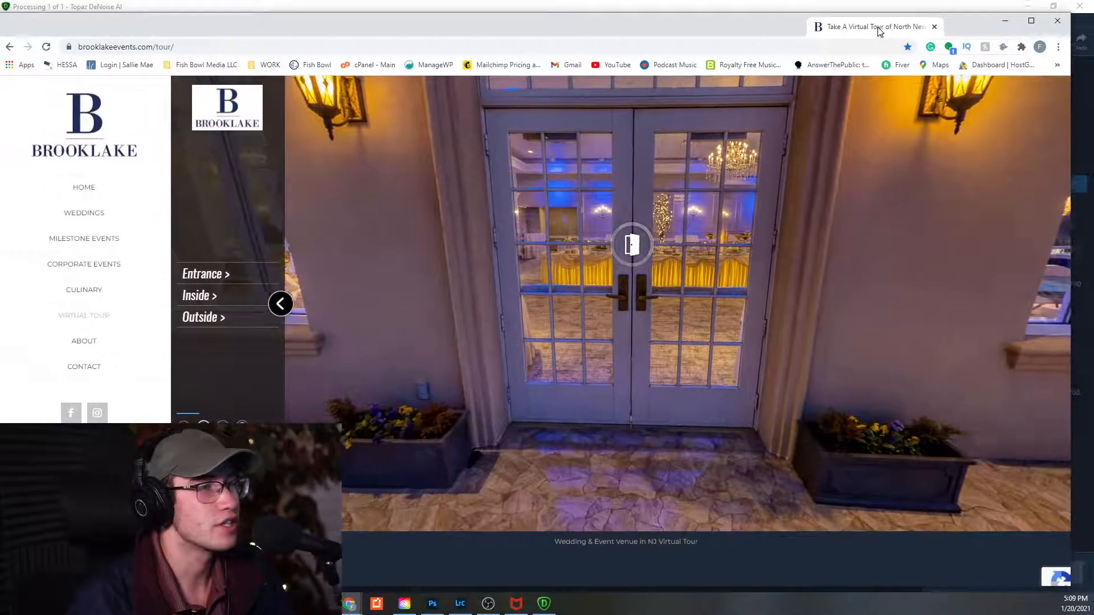
{"action": "double_click", "coordinate": [880, 31]}
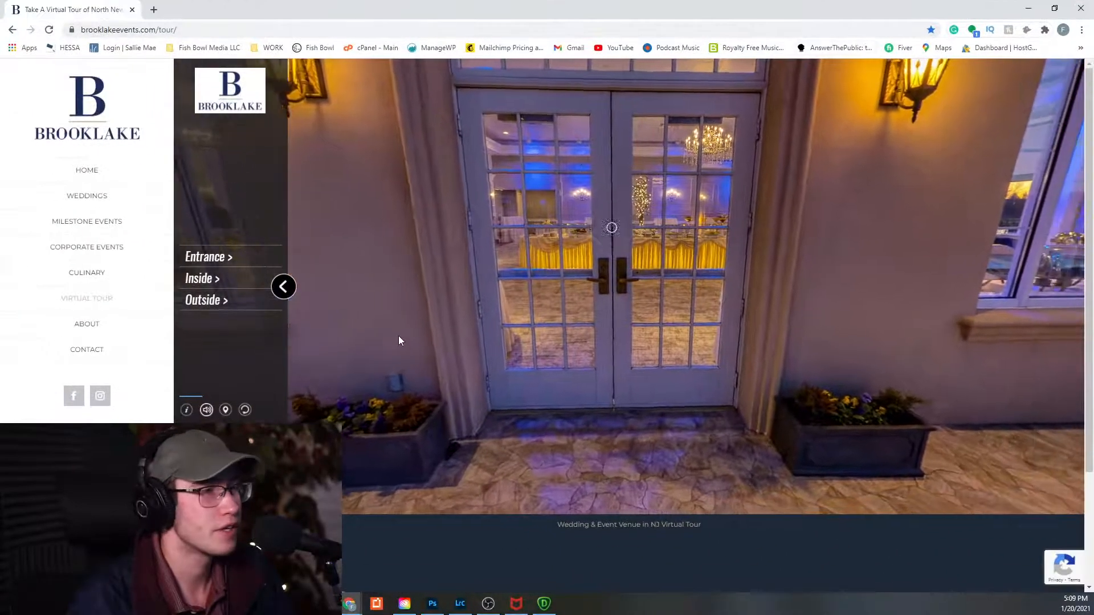
{"action": "double_click", "coordinate": [562, 227]}
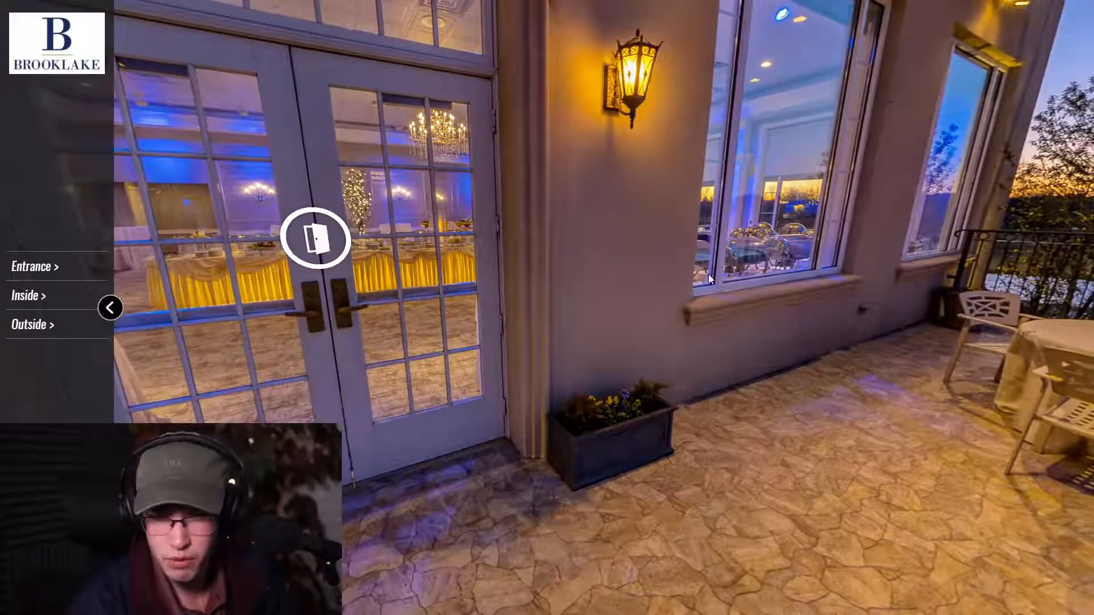
{"action": "left_click_drag", "start_coordinate": [637, 279], "coordinate": [817, 304]}
{"action": "left_click_drag", "start_coordinate": [747, 315], "coordinate": [460, 343]}
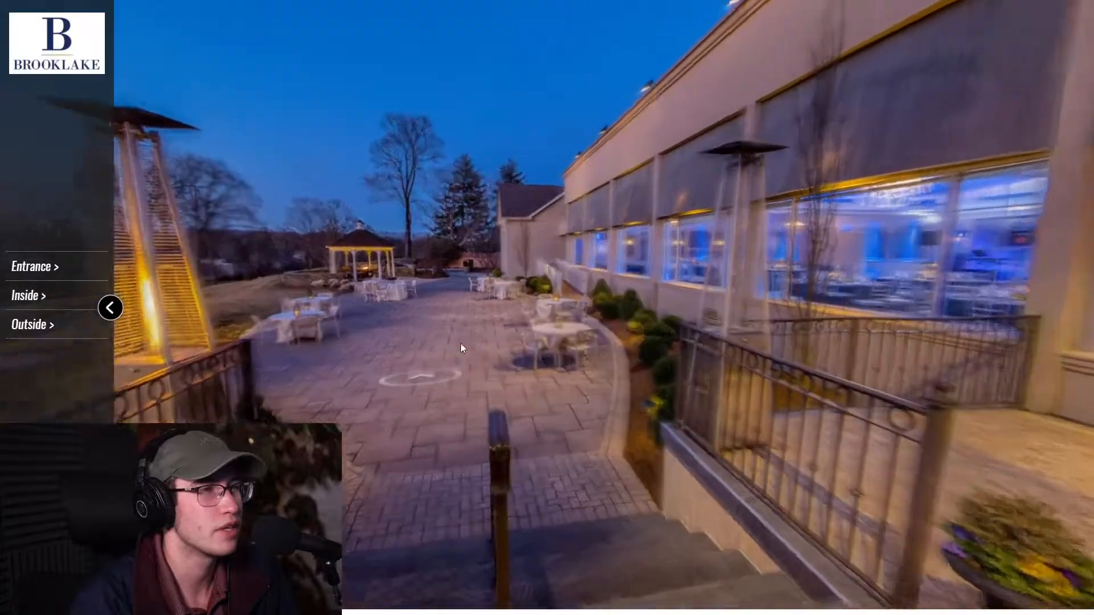
{"action": "left_click", "coordinate": [461, 343]}
{"action": "left_click_drag", "start_coordinate": [530, 328], "coordinate": [217, 274]}
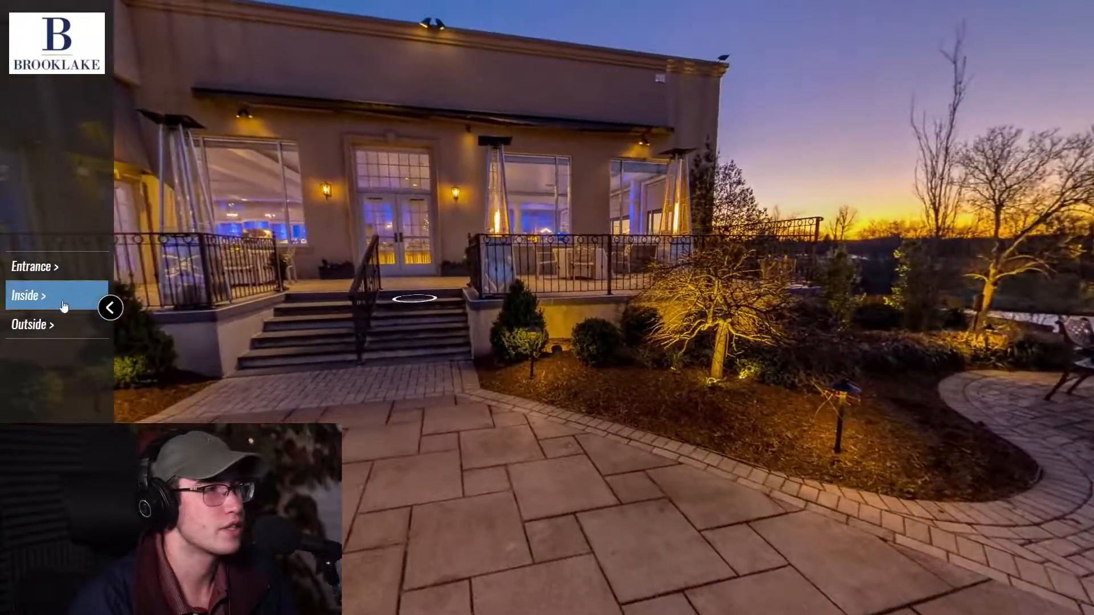
Open the Outside Fall view scene in the virtual tour and look around the lawn and building.
{"action": "left_click", "coordinate": [31, 324]}
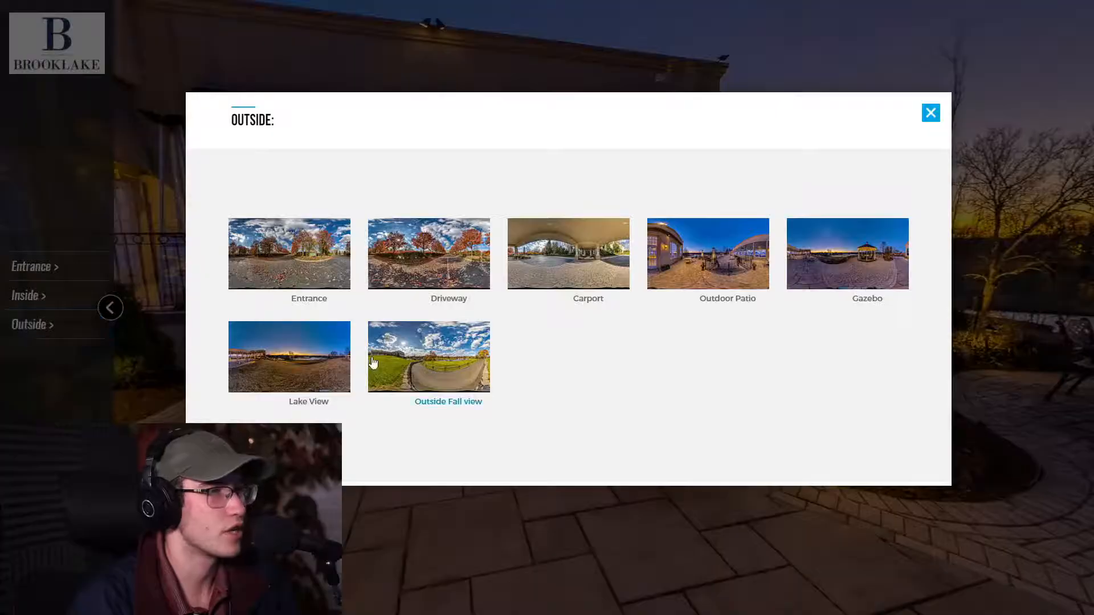
{"action": "left_click", "coordinate": [404, 360]}
{"action": "left_click_drag", "start_coordinate": [598, 392], "coordinate": [621, 403]}
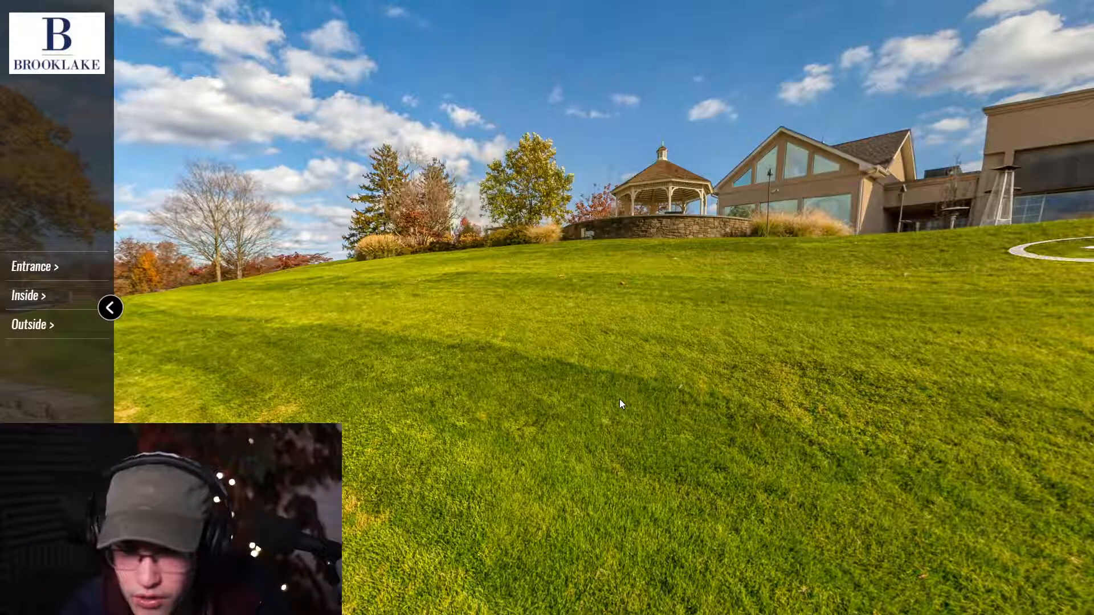
{"action": "left_click_drag", "start_coordinate": [596, 381], "coordinate": [630, 369]}
{"action": "left_click_drag", "start_coordinate": [534, 378], "coordinate": [427, 378]}
{"action": "left_click_drag", "start_coordinate": [724, 363], "coordinate": [752, 387]}
Move through the tour's outdoor scenes from the golf green by the lake to the evening patio.
{"action": "left_click", "coordinate": [745, 307]}
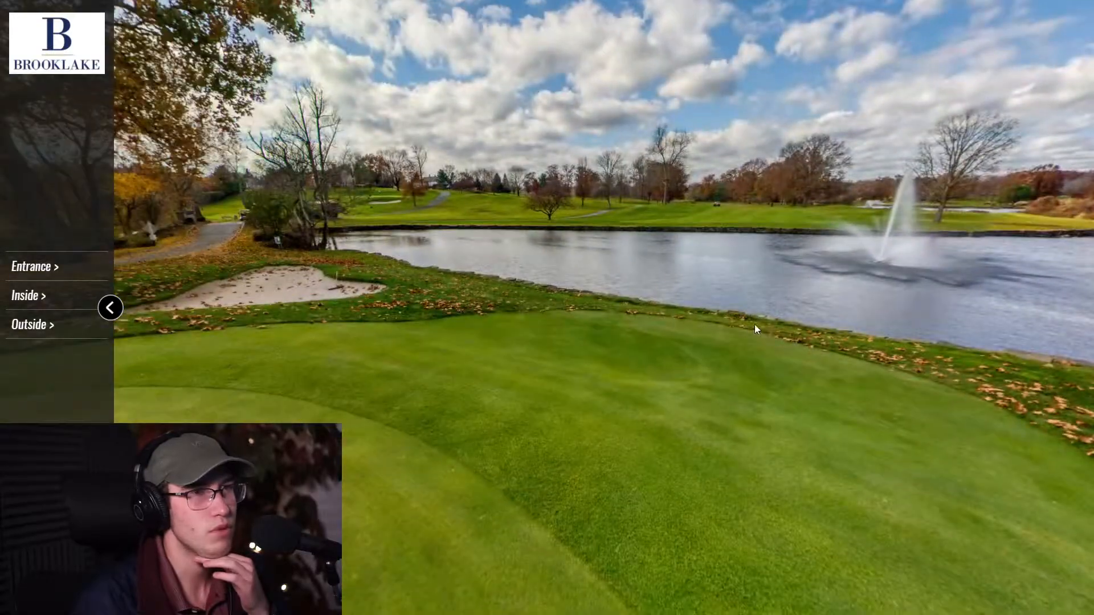
{"action": "left_click_drag", "start_coordinate": [754, 324], "coordinate": [678, 279]}
{"action": "left_click", "coordinate": [566, 285]}
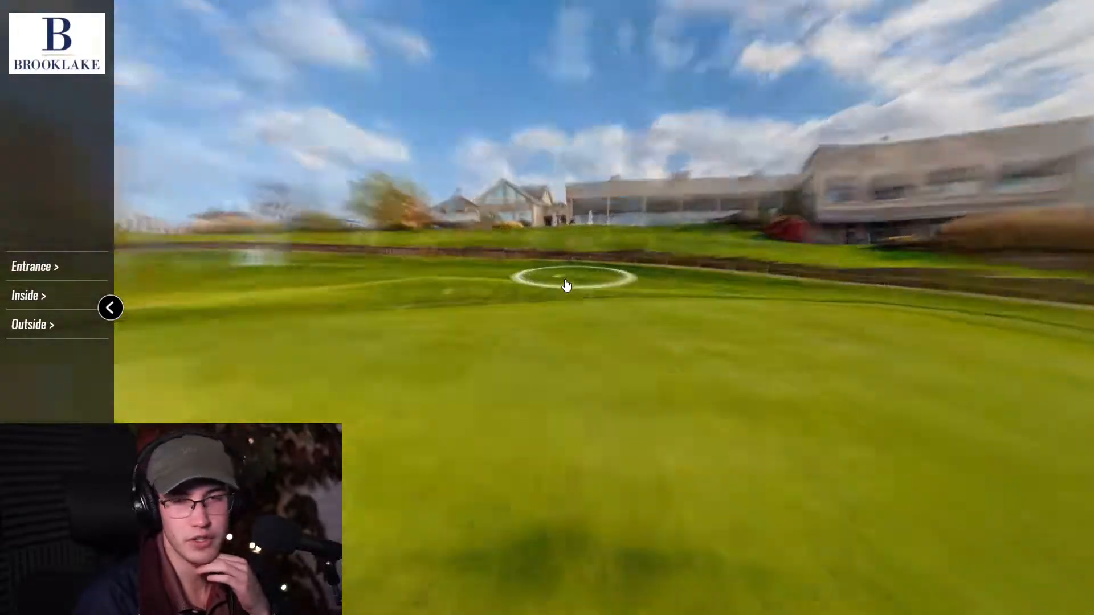
{"action": "left_click", "coordinate": [747, 261]}
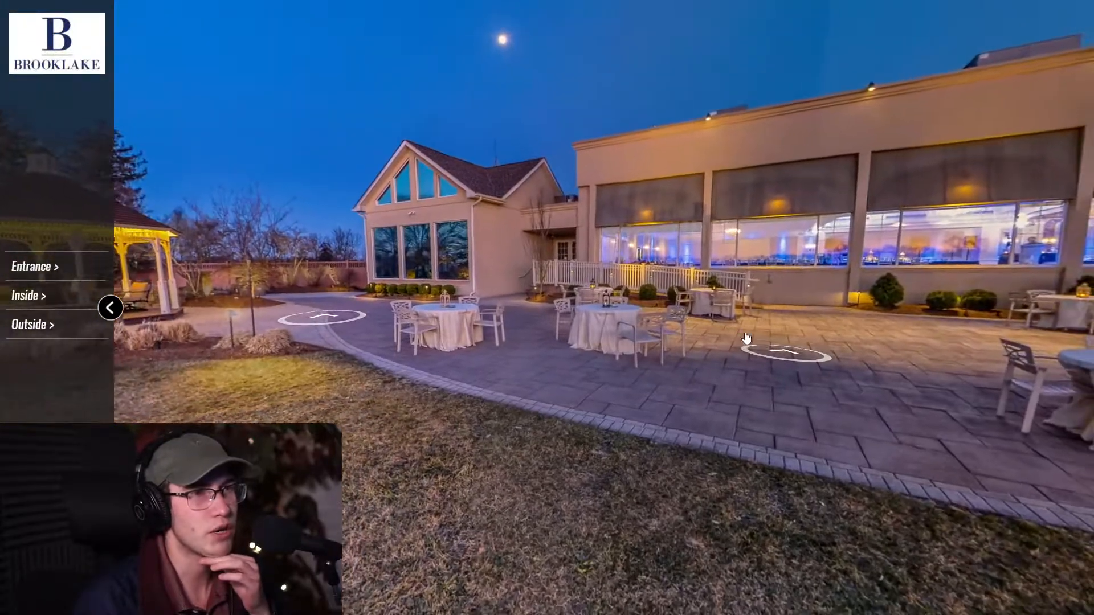
{"action": "left_click", "coordinate": [778, 349]}
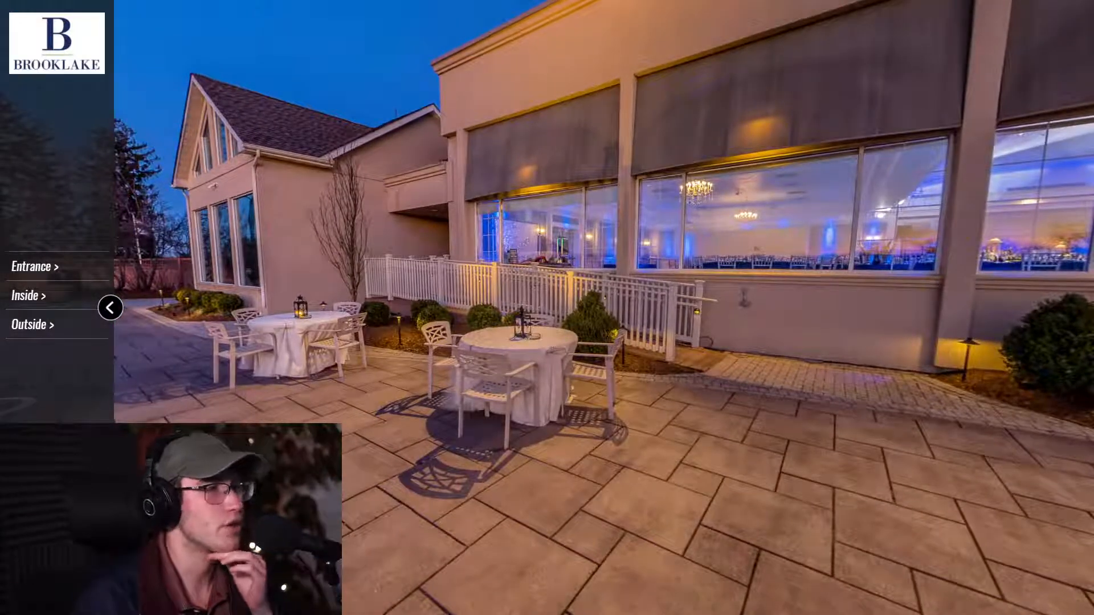
Look over the tour's Outside scene list, close it, exit full screen, and return to Lightroom Classic.
{"action": "left_click", "coordinate": [28, 324]}
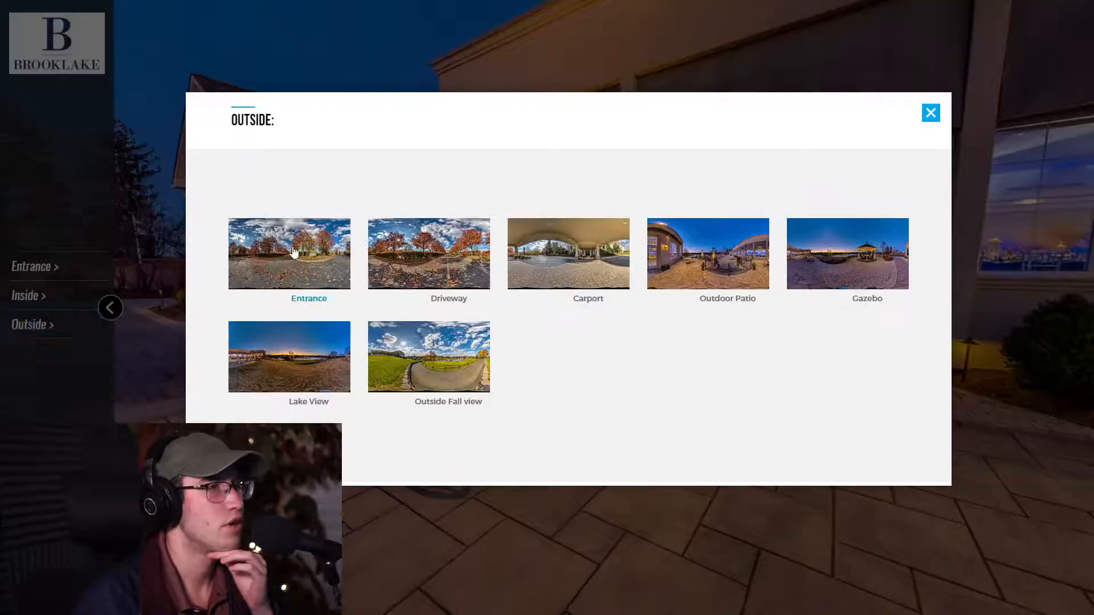
{"action": "left_click", "coordinate": [932, 113]}
{"action": "key", "text": "Escape"}
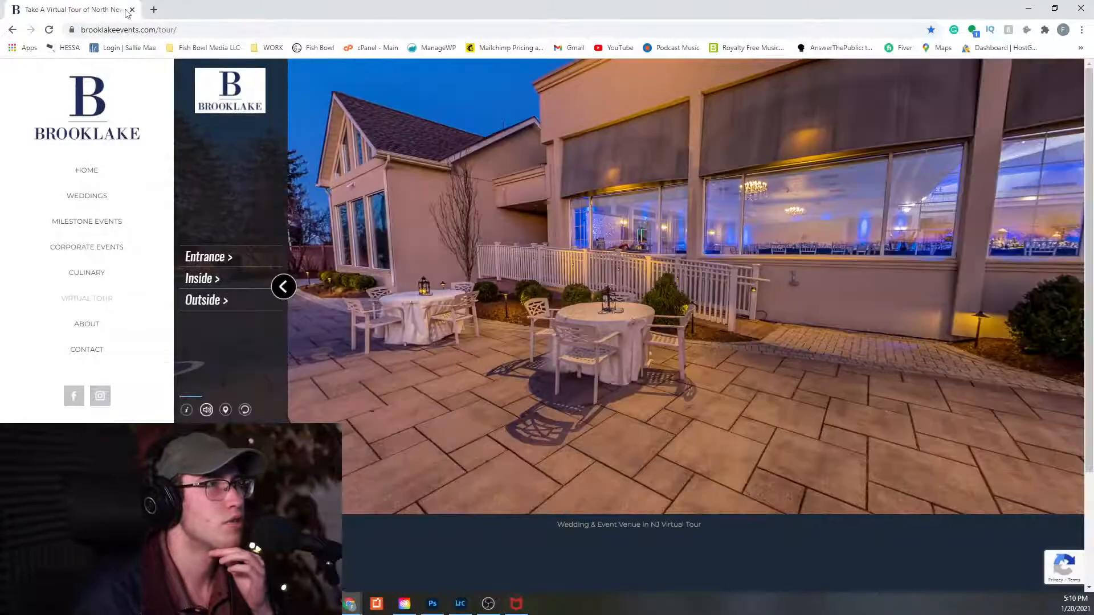
{"action": "left_click", "coordinate": [130, 10]}
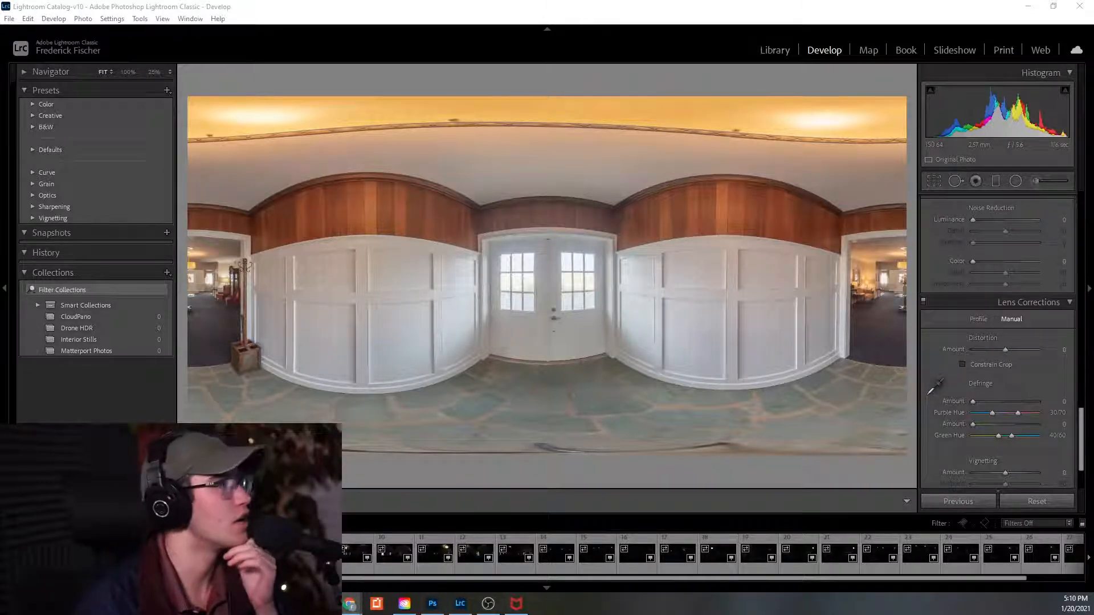
Return to the Brooklake tour in Chrome, check its context options for the tour provider, and look around the patio scene.
{"action": "key", "text": "alt+Tab"}
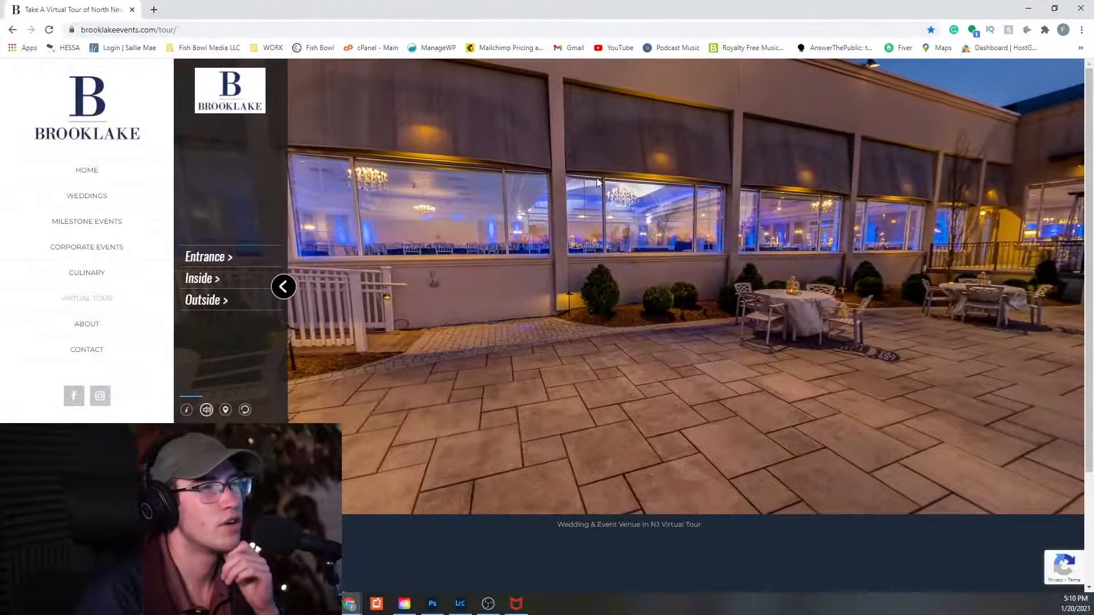
{"action": "right_click", "coordinate": [597, 178]}
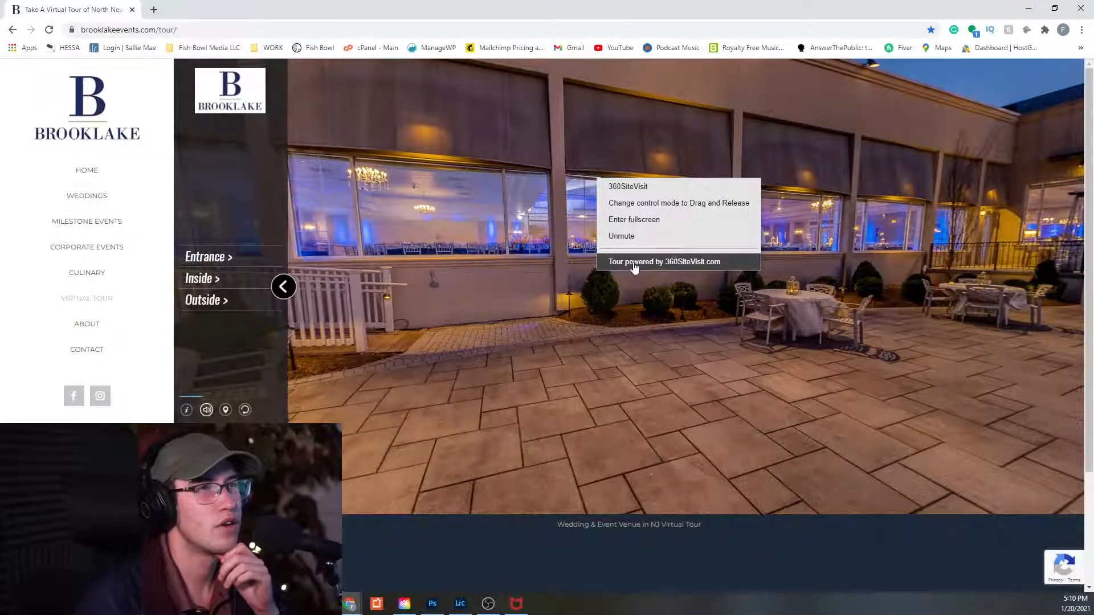
{"action": "left_click", "coordinate": [515, 258]}
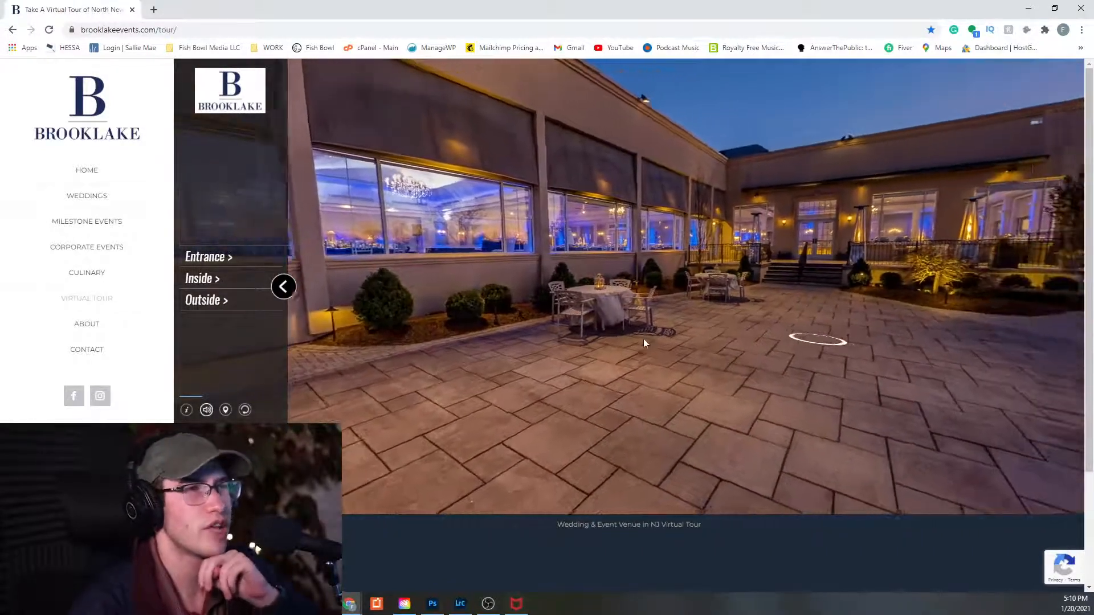
{"action": "left_click_drag", "start_coordinate": [679, 323], "coordinate": [684, 345]}
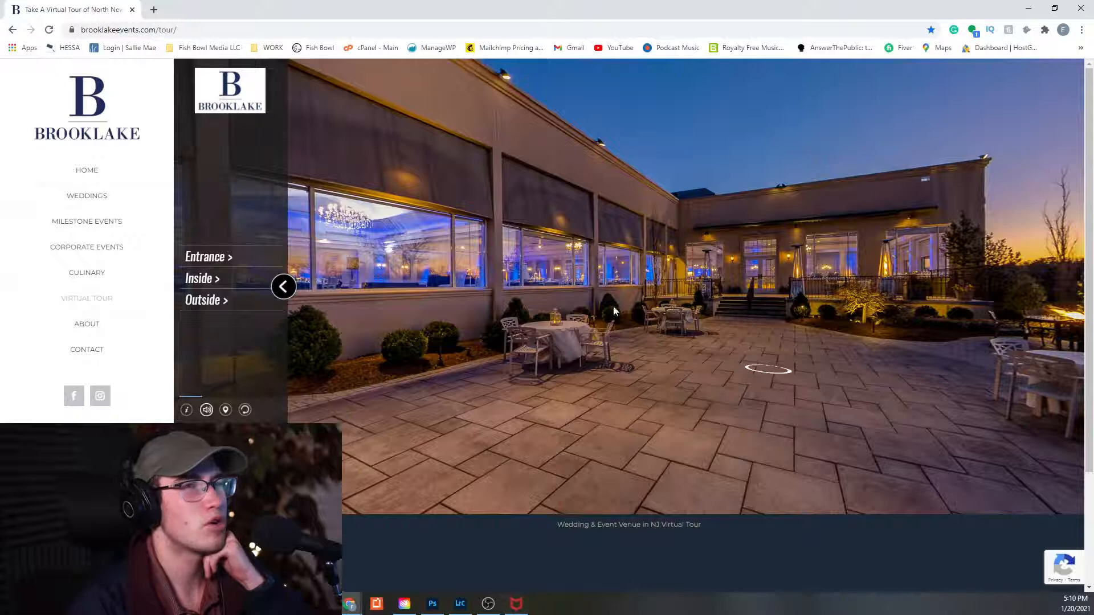
{"action": "left_click_drag", "start_coordinate": [680, 324], "coordinate": [564, 330]}
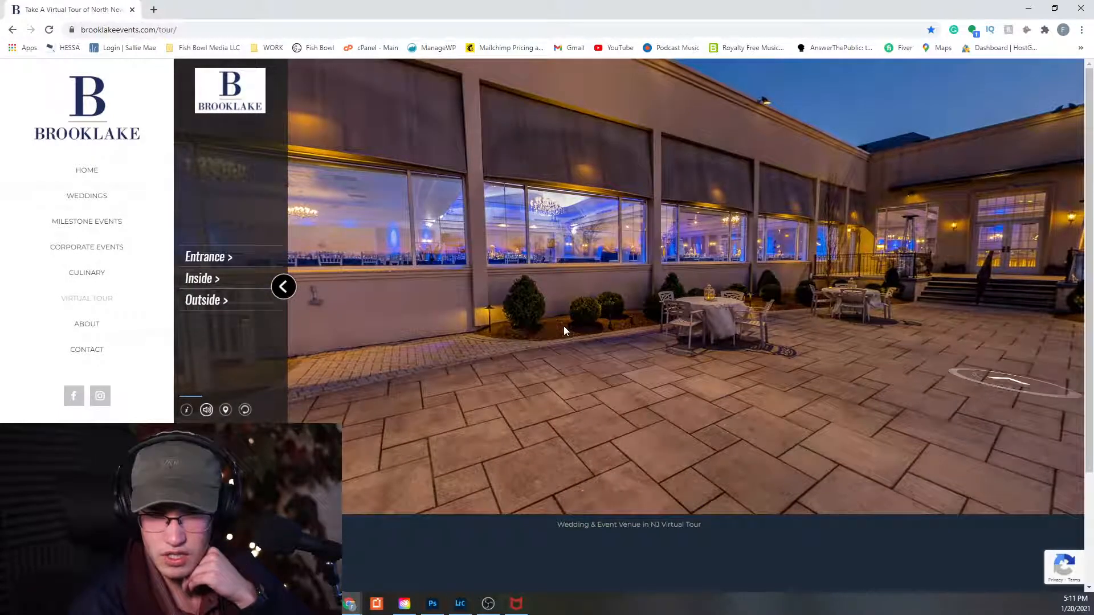
{"action": "right_click", "coordinate": [589, 330]}
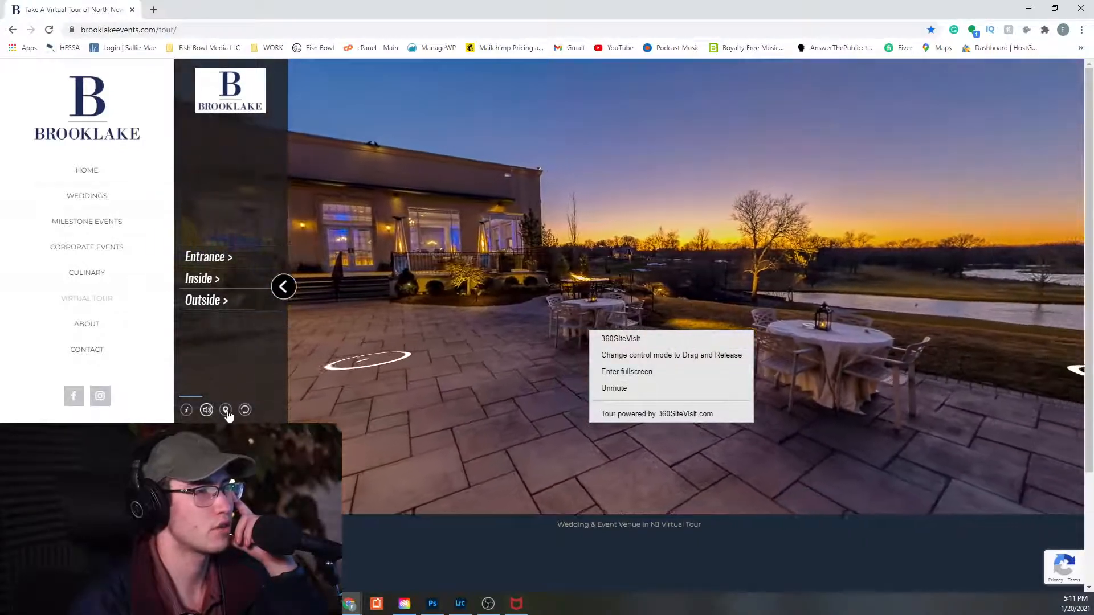
{"action": "left_click", "coordinate": [284, 286]}
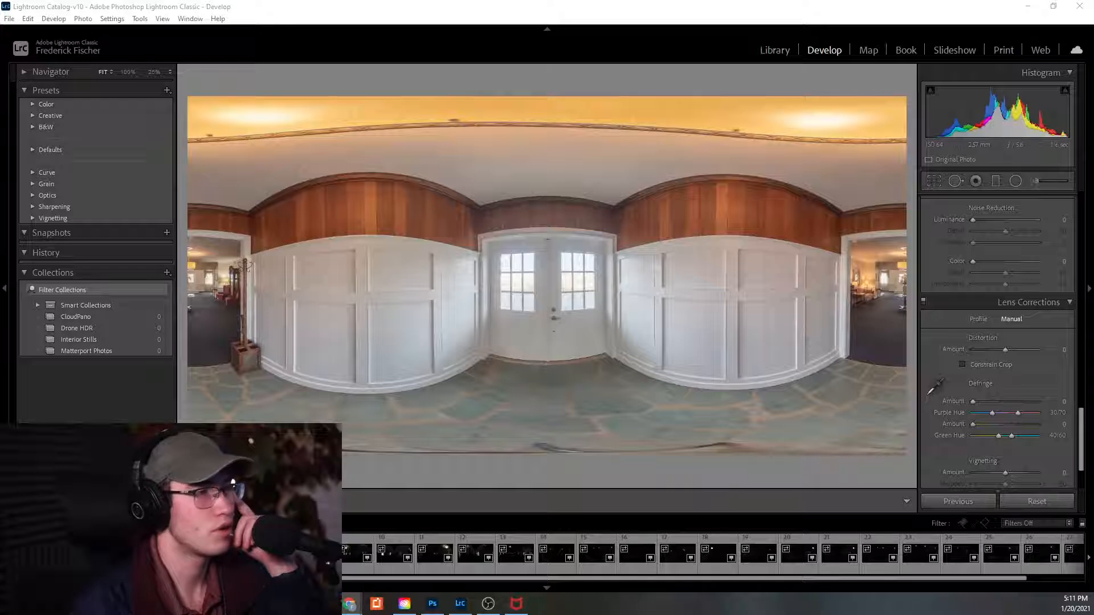
In Lightroom Classic, open the denoised foyer panorama in Topaz Sharpen AI as a copy with Lightroom adjustments.
{"action": "key", "text": "alt+Tab"}
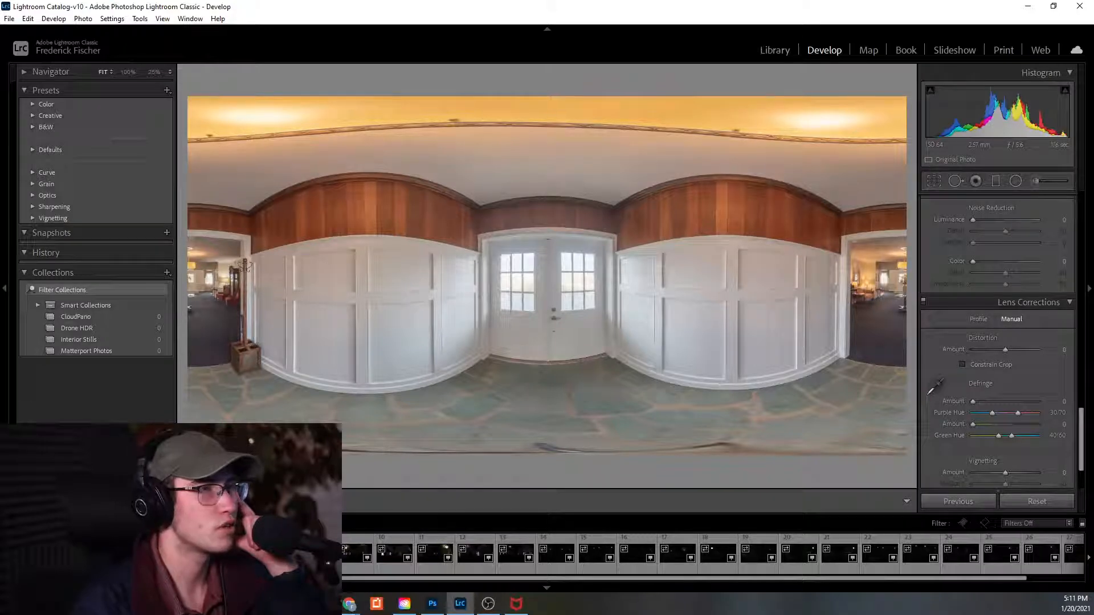
{"action": "right_click", "coordinate": [389, 321]}
{"action": "mouse_move", "coordinate": [452, 354]}
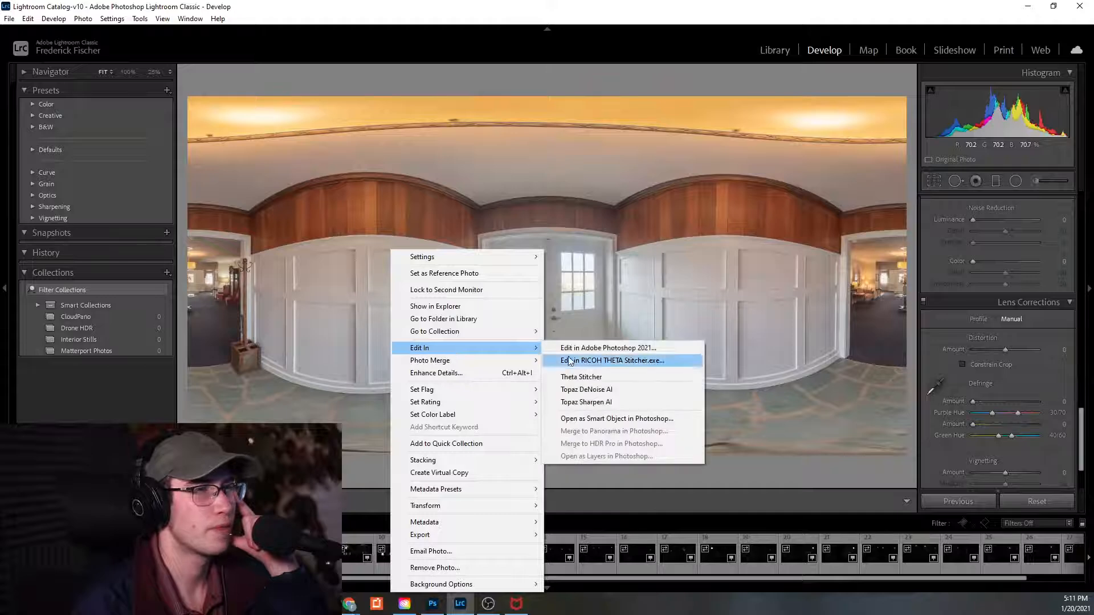
{"action": "left_click", "coordinate": [596, 403]}
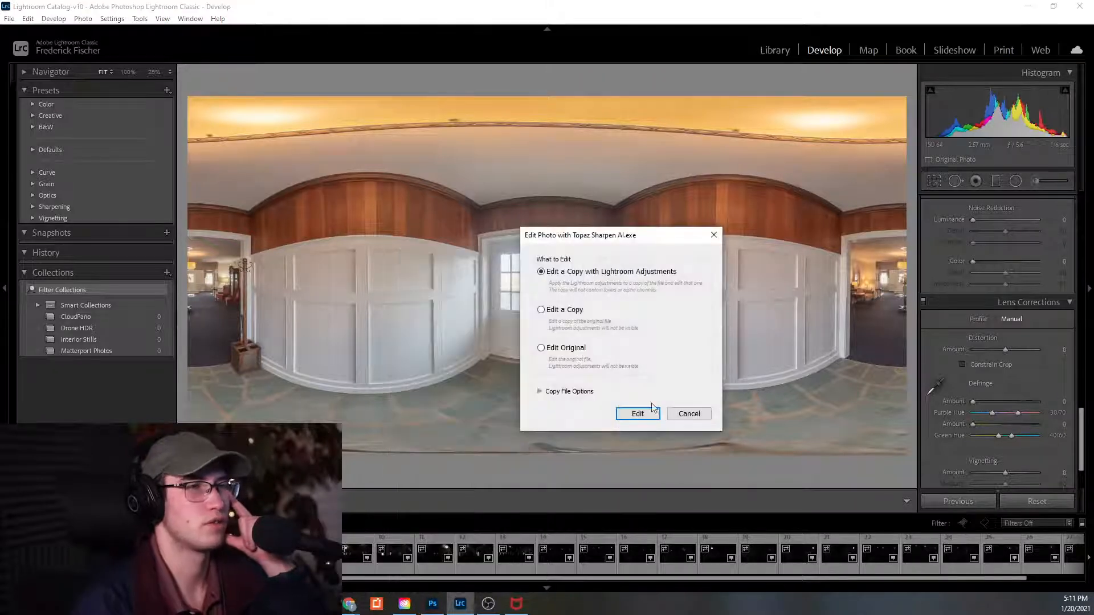
{"action": "left_click", "coordinate": [648, 421]}
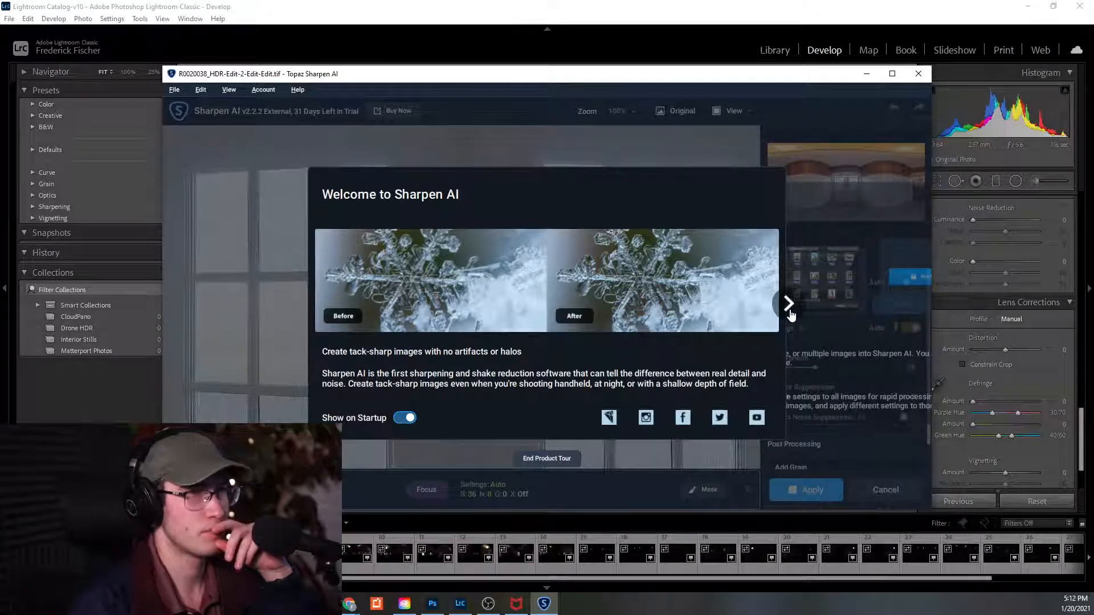
Page through the Sharpen AI welcome tour to its end and bring the area above the foyer door windows into view.
{"action": "left_click", "coordinate": [789, 311]}
{"action": "left_click", "coordinate": [790, 310]}
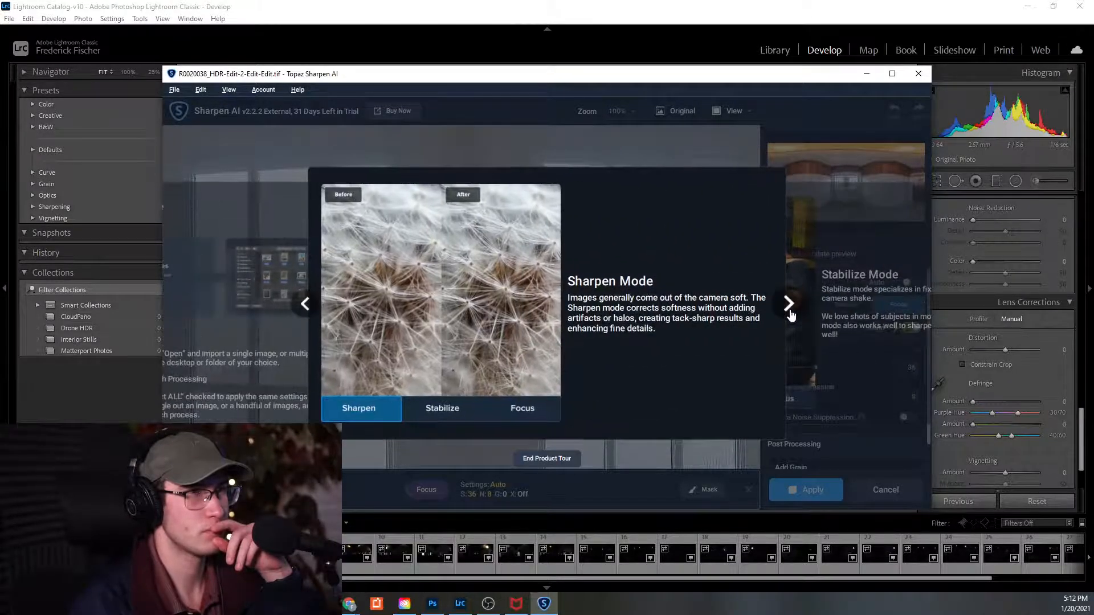
{"action": "left_click", "coordinate": [790, 311]}
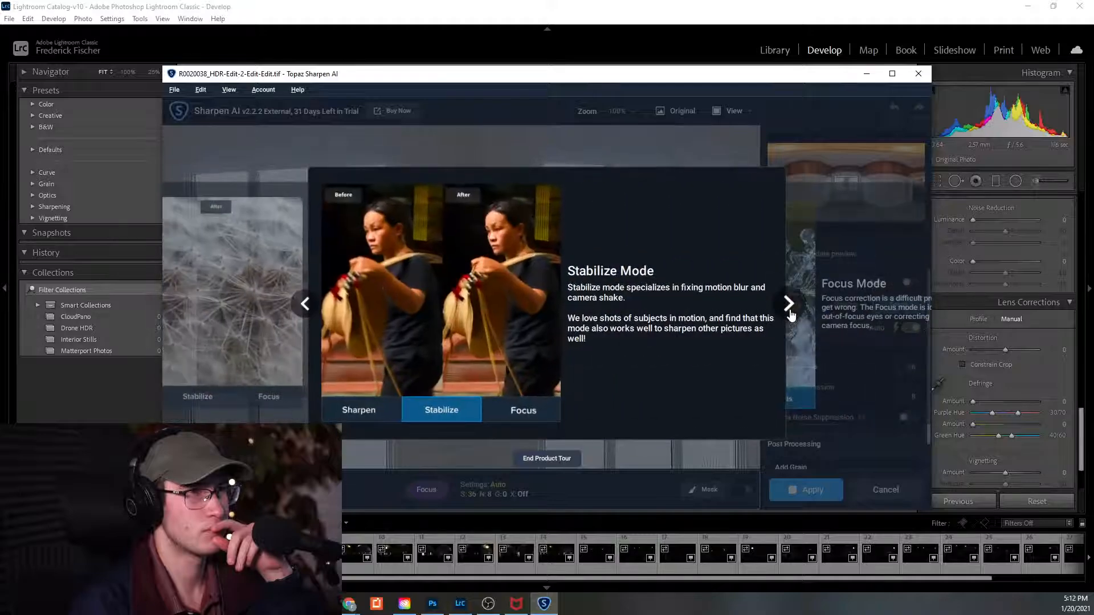
{"action": "left_click", "coordinate": [790, 310]}
{"action": "left_click", "coordinate": [790, 311]}
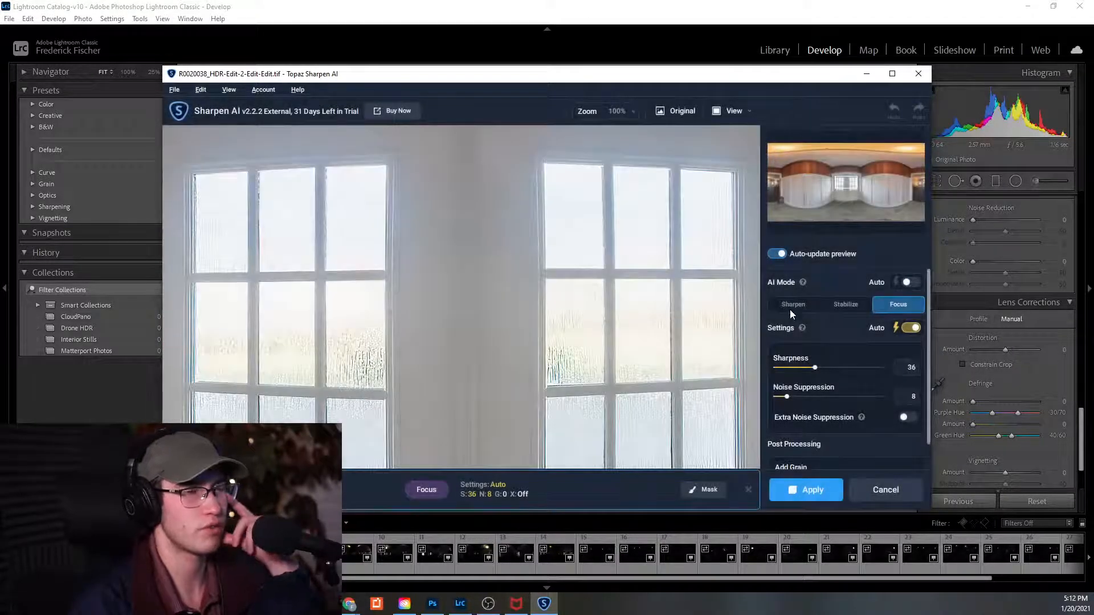
{"action": "left_click_drag", "start_coordinate": [459, 378], "coordinate": [460, 430]}
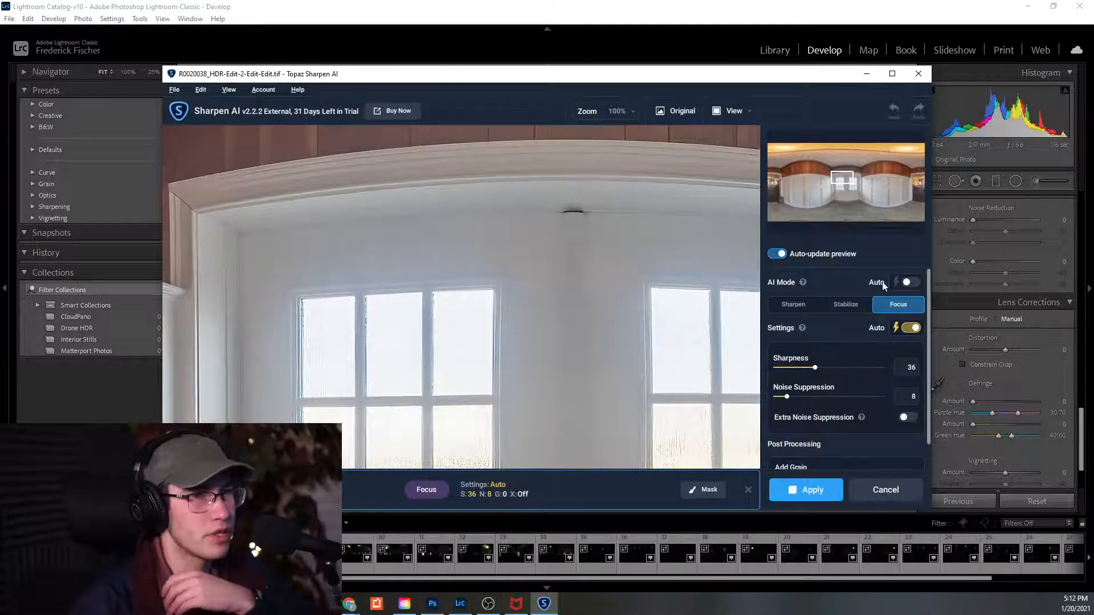
Switch the AI mode to Auto with the auto-update preview paused, and re-enable the preview on the wood-panelled corner above the door.
{"action": "left_click_drag", "start_coordinate": [361, 274], "coordinate": [413, 293]}
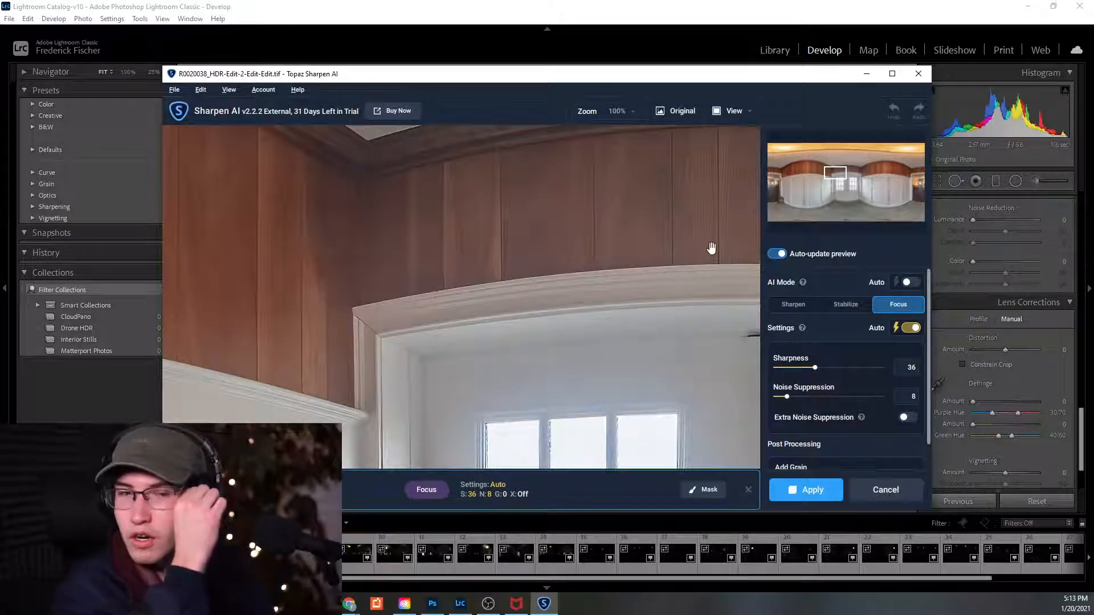
{"action": "left_click_drag", "start_coordinate": [415, 310], "coordinate": [475, 369]}
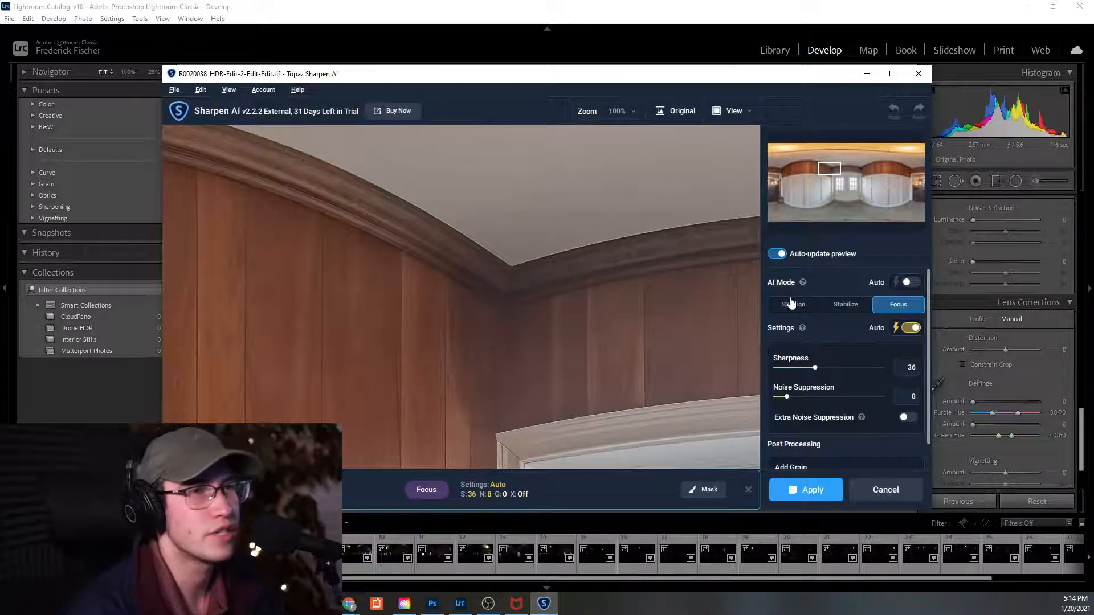
{"action": "left_click", "coordinate": [778, 254]}
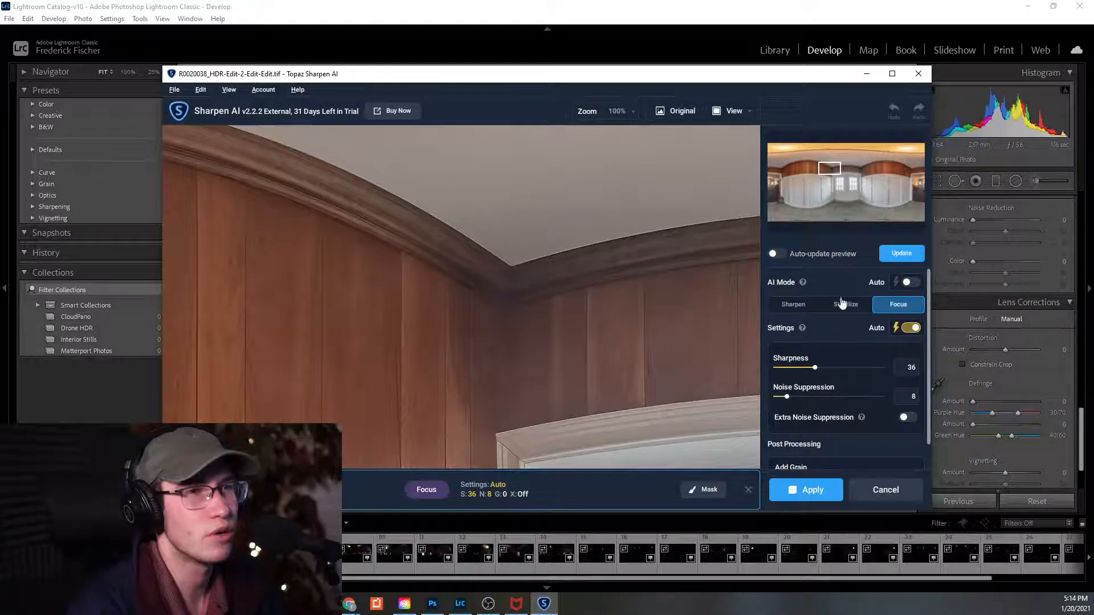
{"action": "left_click", "coordinate": [909, 284]}
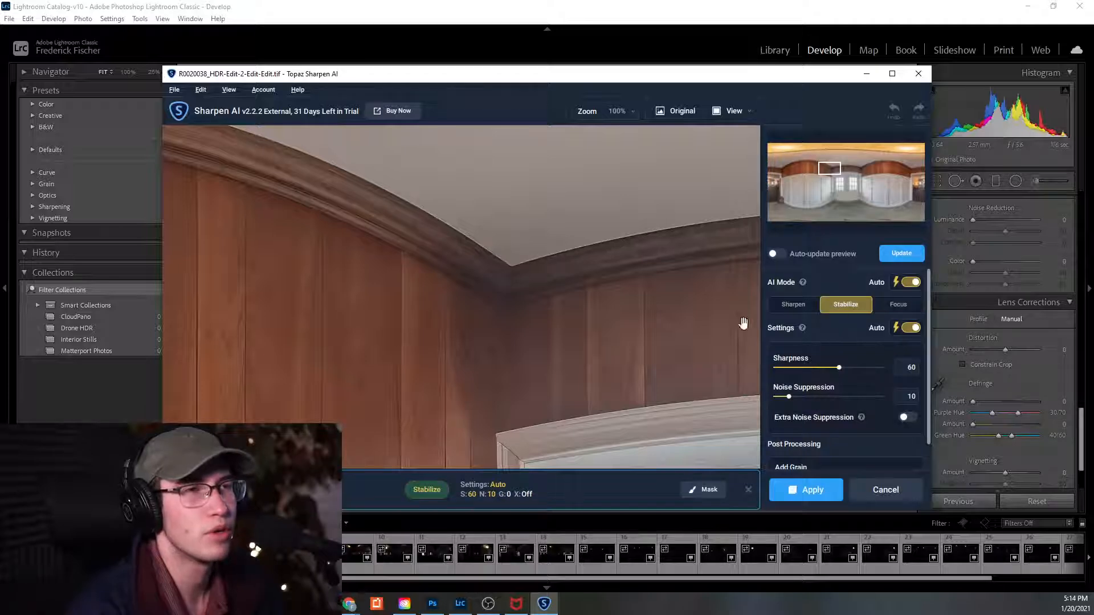
{"action": "left_click_drag", "start_coordinate": [513, 315], "coordinate": [484, 319]}
{"action": "left_click_drag", "start_coordinate": [612, 312], "coordinate": [584, 288]}
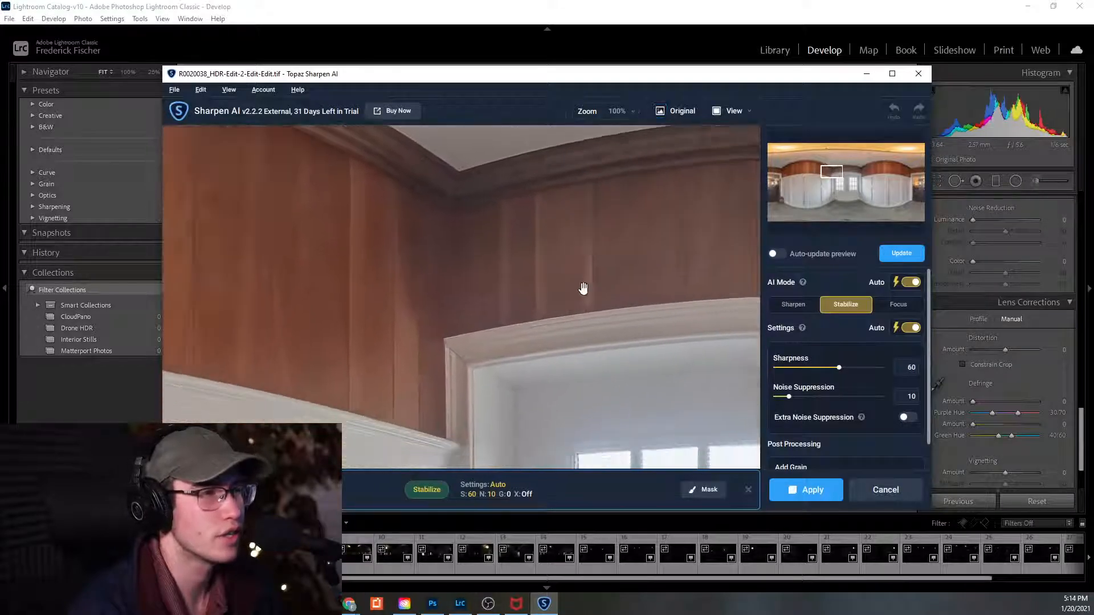
{"action": "left_click", "coordinate": [786, 255]}
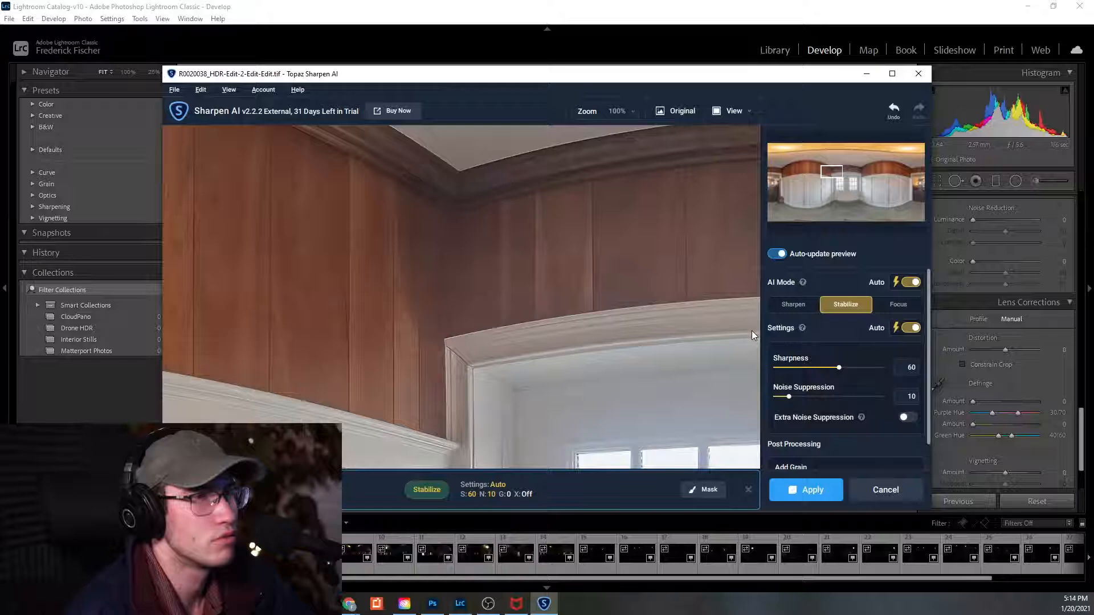
Compare the original and the stabilized preview of the foyer's wood panelling in split view.
{"action": "left_click", "coordinate": [731, 111]}
{"action": "left_click", "coordinate": [746, 127]}
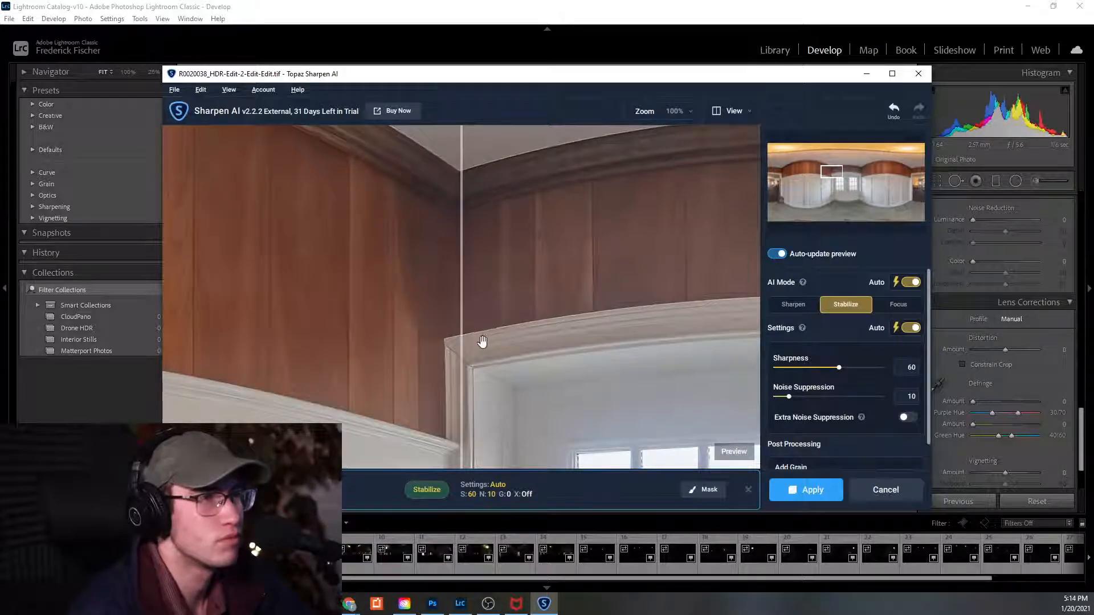
{"action": "left_click_drag", "start_coordinate": [460, 345], "coordinate": [720, 347]}
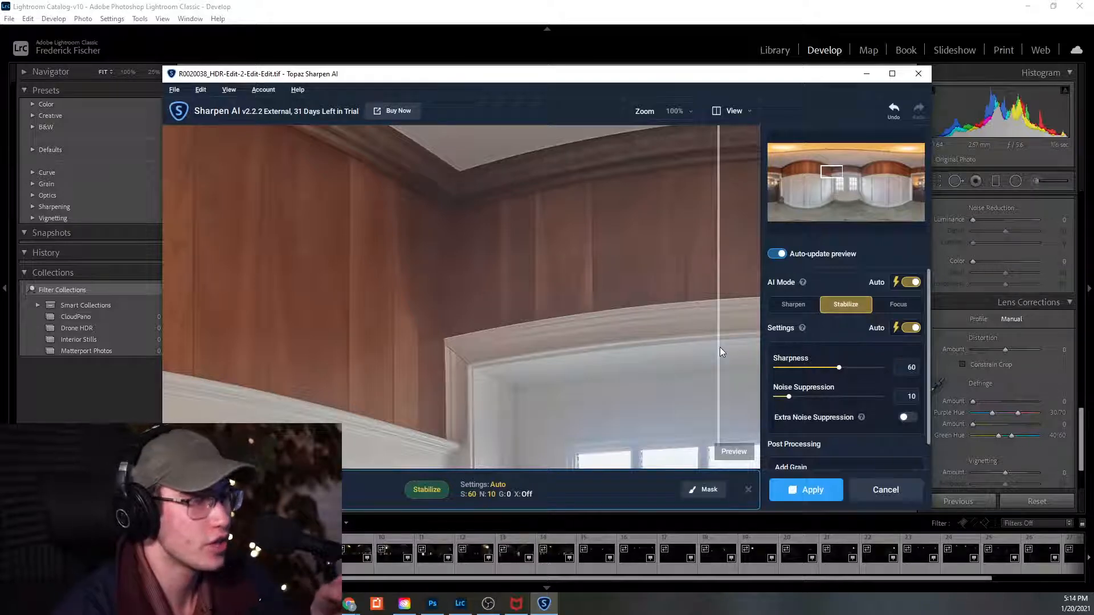
{"action": "left_click_drag", "start_coordinate": [719, 347], "coordinate": [450, 389]}
{"action": "left_click_drag", "start_coordinate": [554, 385], "coordinate": [355, 410]}
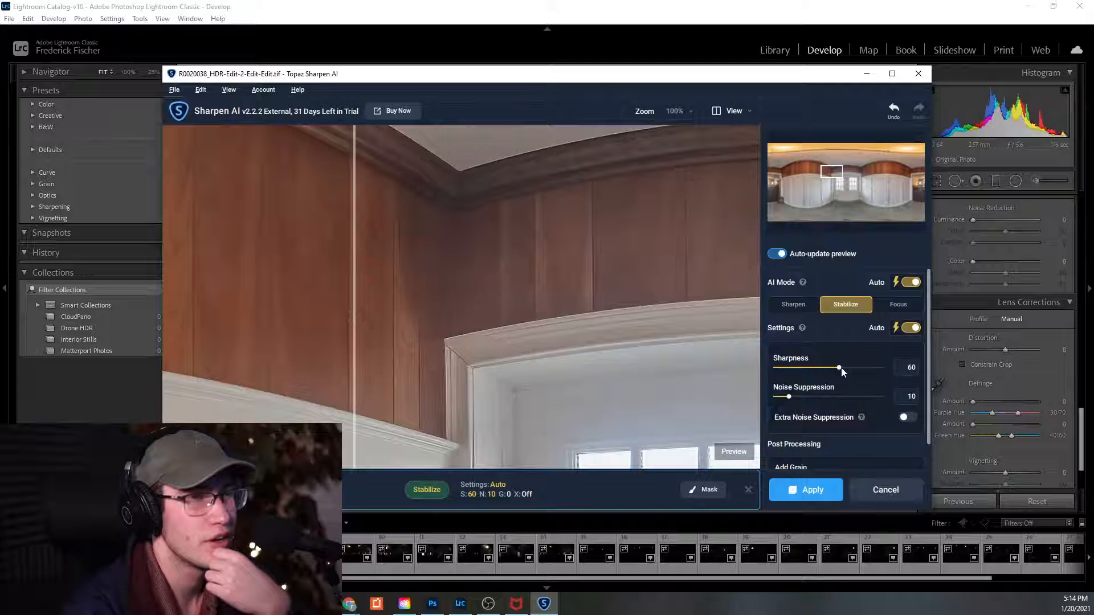
Raise the Stabilize sharpness to 100 and show the original and preview side by side in a maximized window.
{"action": "left_click_drag", "start_coordinate": [840, 368], "coordinate": [882, 368]}
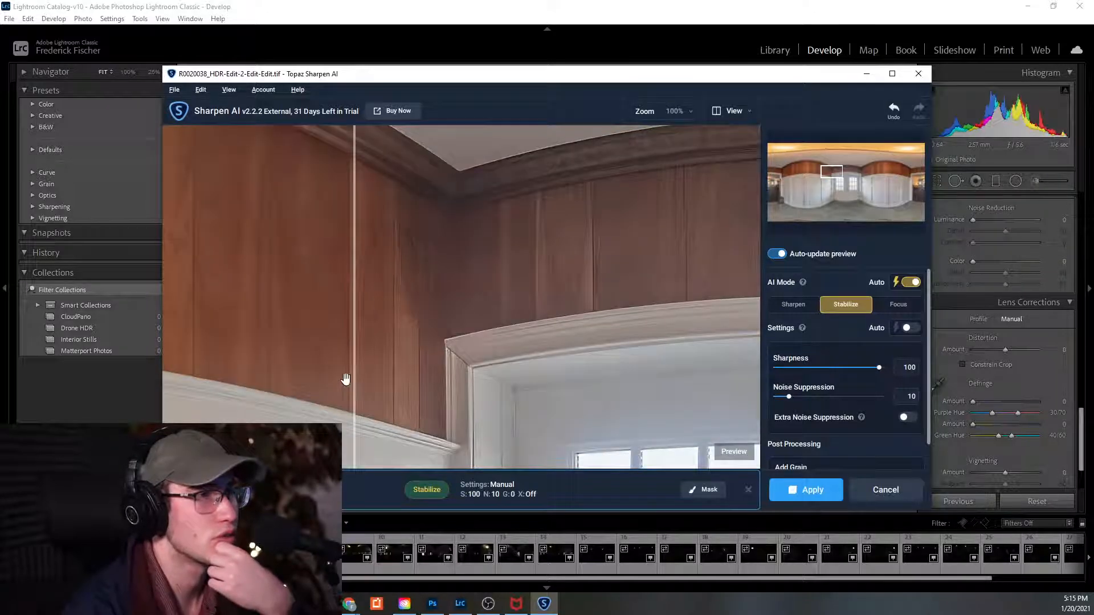
{"action": "left_click_drag", "start_coordinate": [352, 377], "coordinate": [420, 398]}
{"action": "left_click", "coordinate": [735, 111]}
{"action": "left_click", "coordinate": [892, 74]}
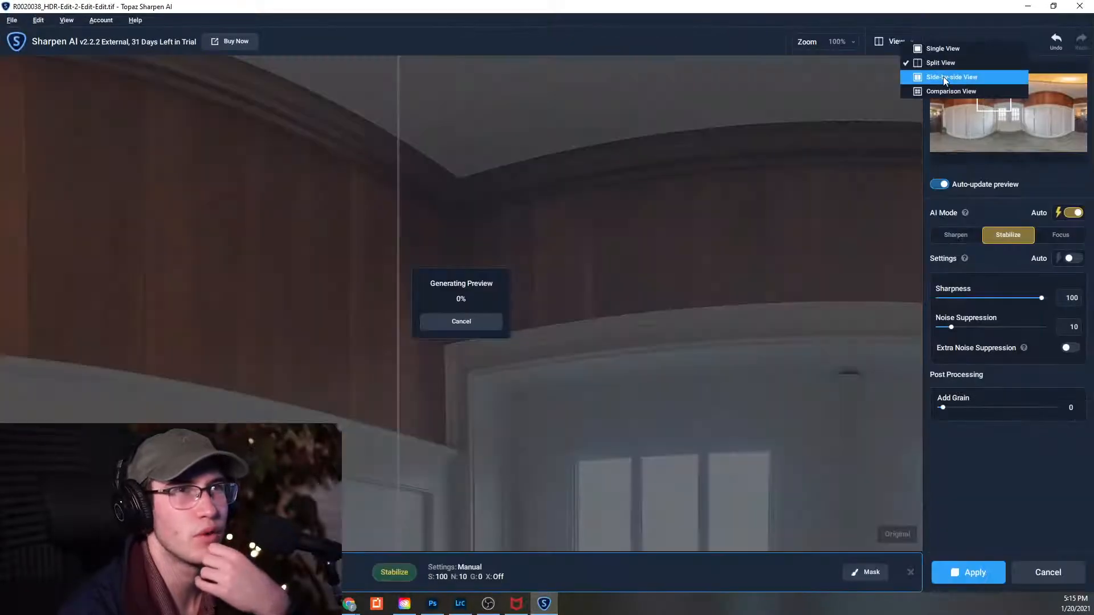
{"action": "left_click", "coordinate": [943, 76]}
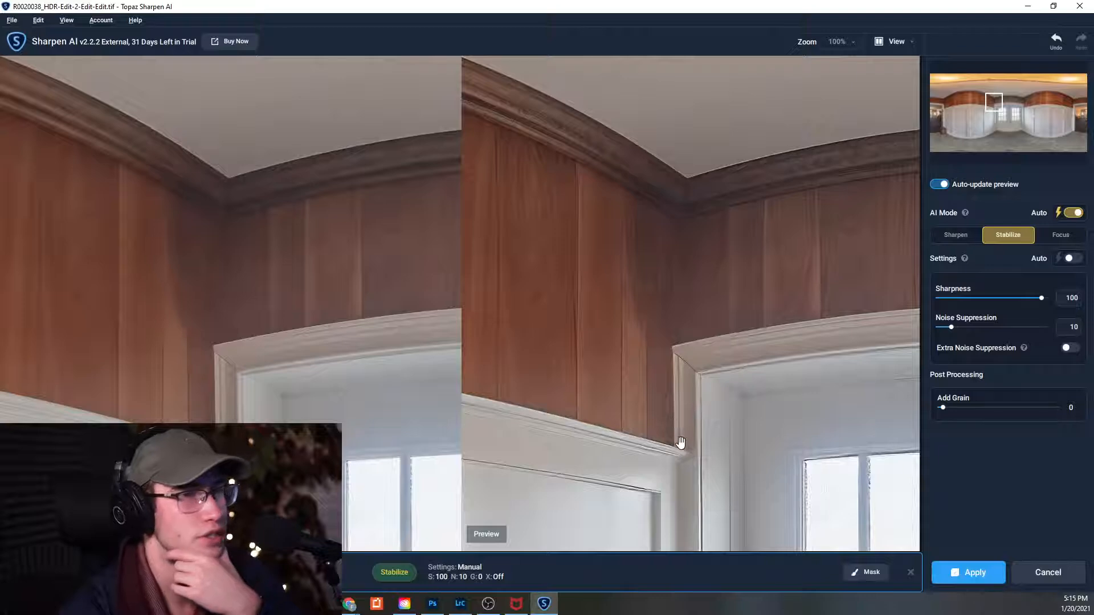
Compare the side-by-side preview at the door windows and the sitting-room doorway, pausing auto-update while moving between them.
{"action": "left_click_drag", "start_coordinate": [778, 451], "coordinate": [445, 314]}
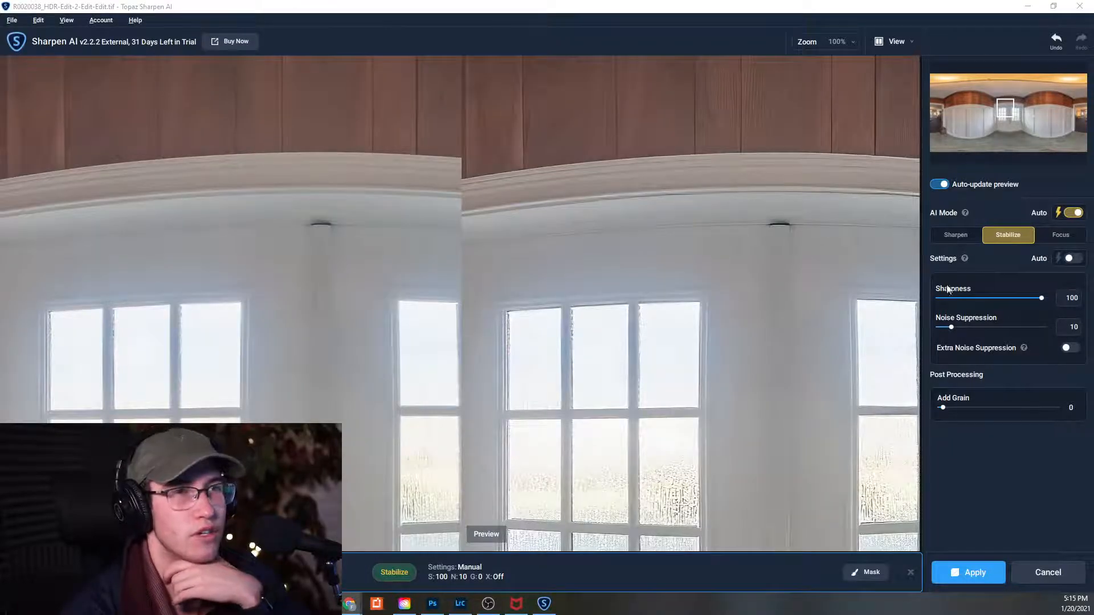
{"action": "left_click", "coordinate": [940, 184]}
{"action": "left_click_drag", "start_coordinate": [884, 261], "coordinate": [685, 423]}
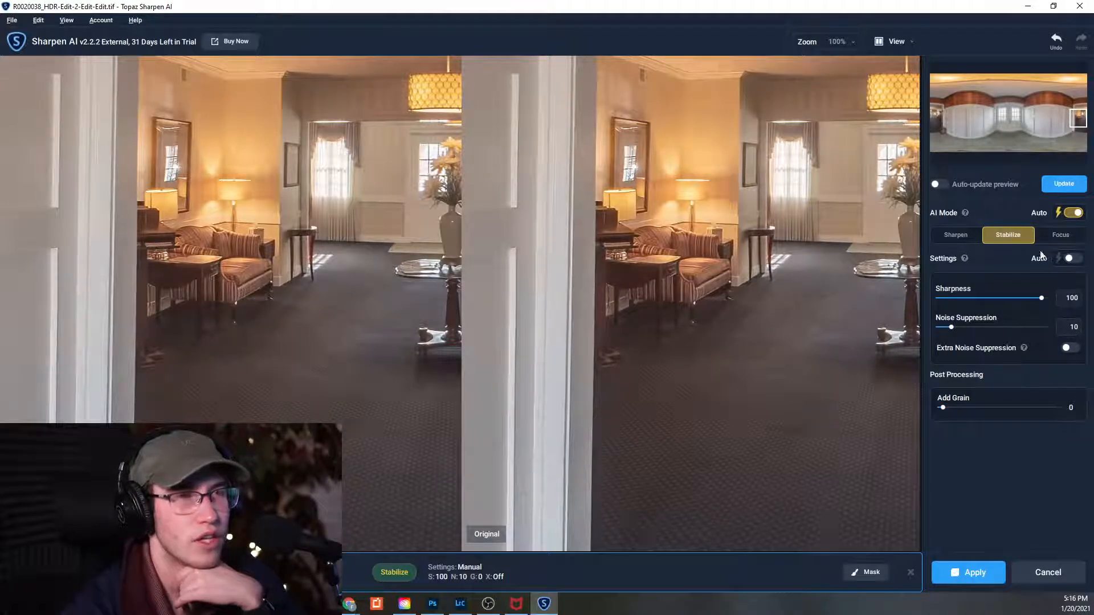
{"action": "left_click", "coordinate": [938, 184]}
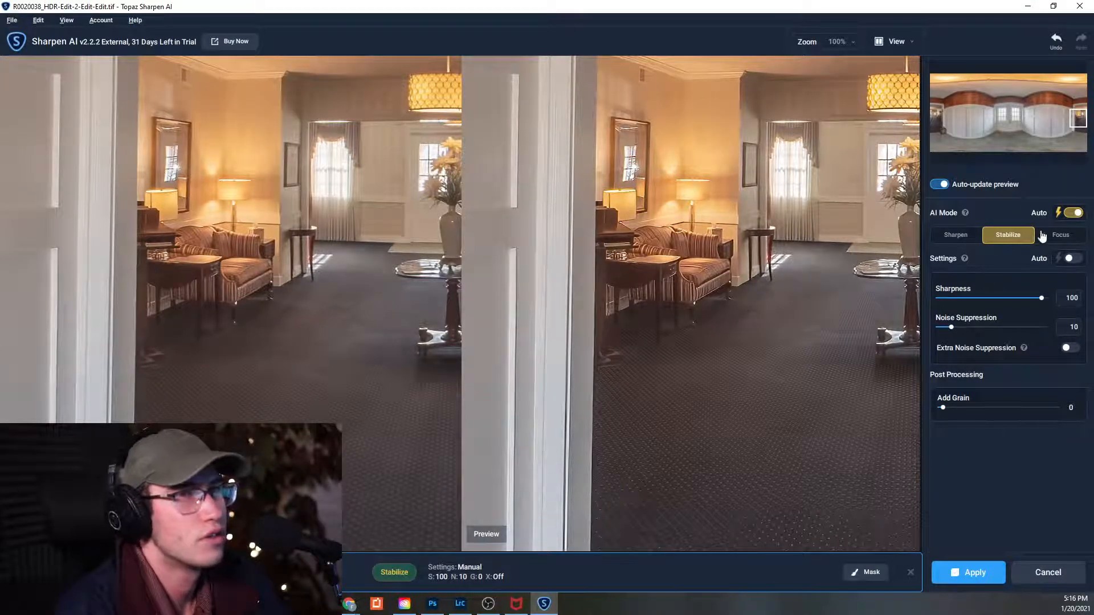
Try Sharpen mode at sharpness 100 and compare it with the original in split view along the white door frame.
{"action": "left_click", "coordinate": [963, 239]}
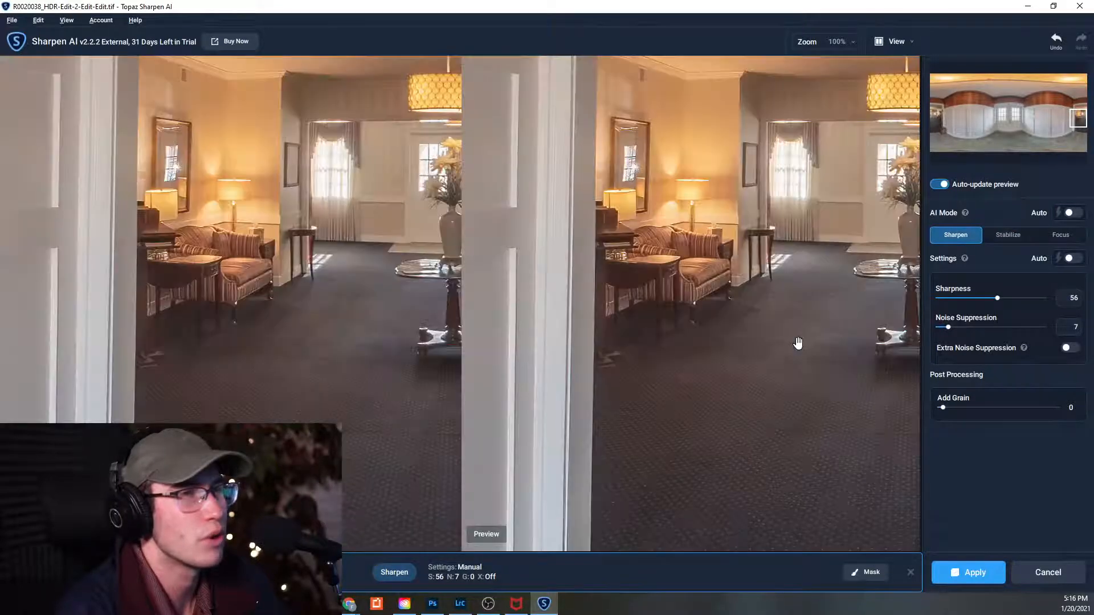
{"action": "left_click_drag", "start_coordinate": [996, 298], "coordinate": [1046, 298]}
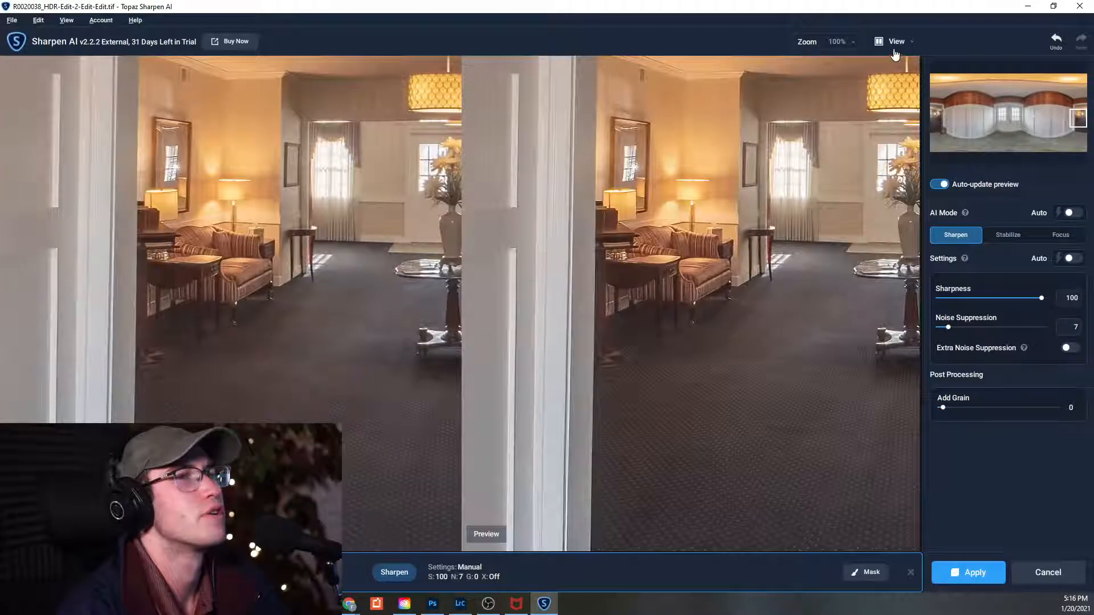
{"action": "left_click", "coordinate": [893, 44]}
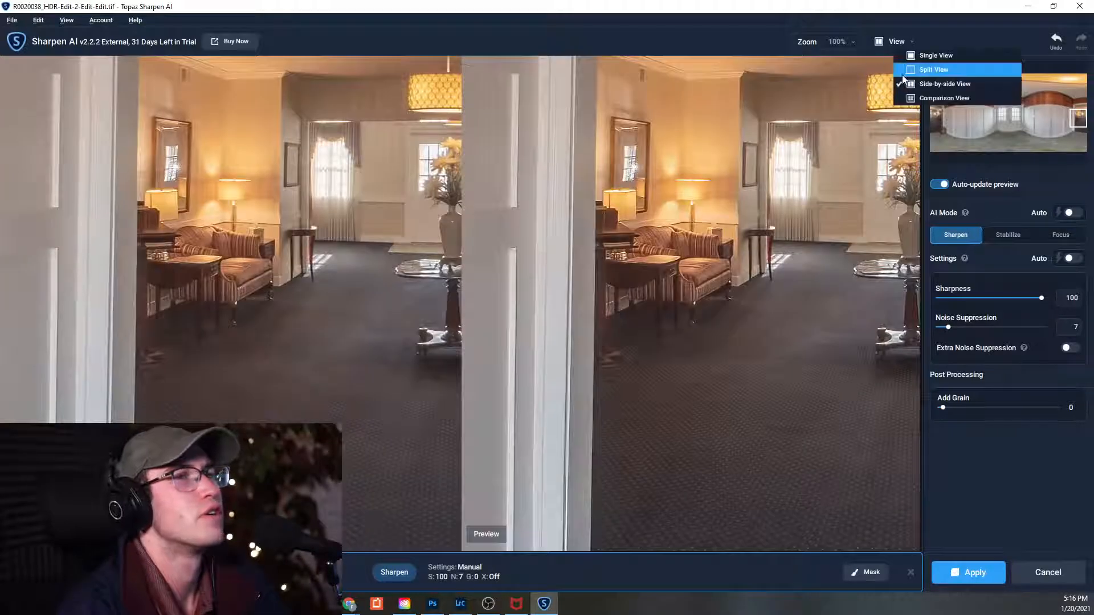
{"action": "left_click", "coordinate": [881, 78]}
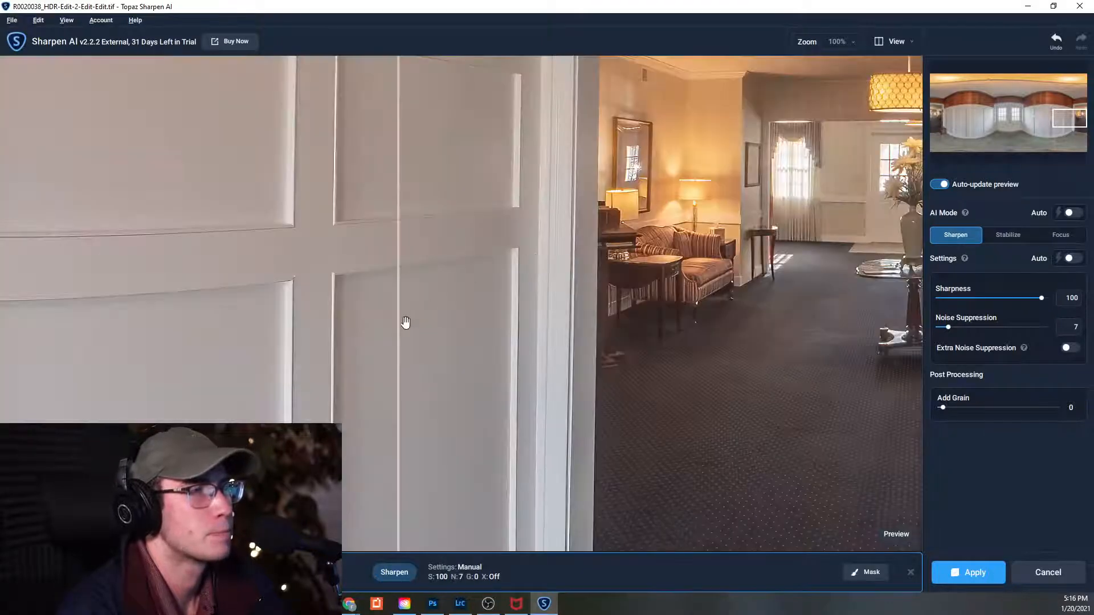
{"action": "left_click_drag", "start_coordinate": [396, 327], "coordinate": [578, 372]}
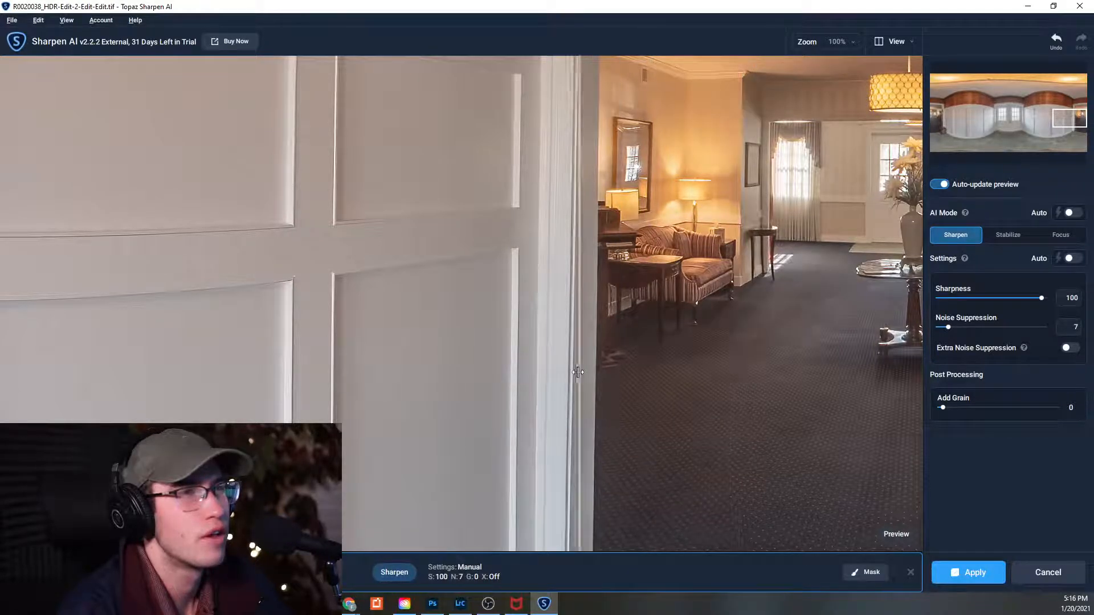
Try Stabilize mode at sharpness 100 and Focus mode with Auto settings, comparing each with the original at the doorway.
{"action": "left_click", "coordinate": [1008, 236]}
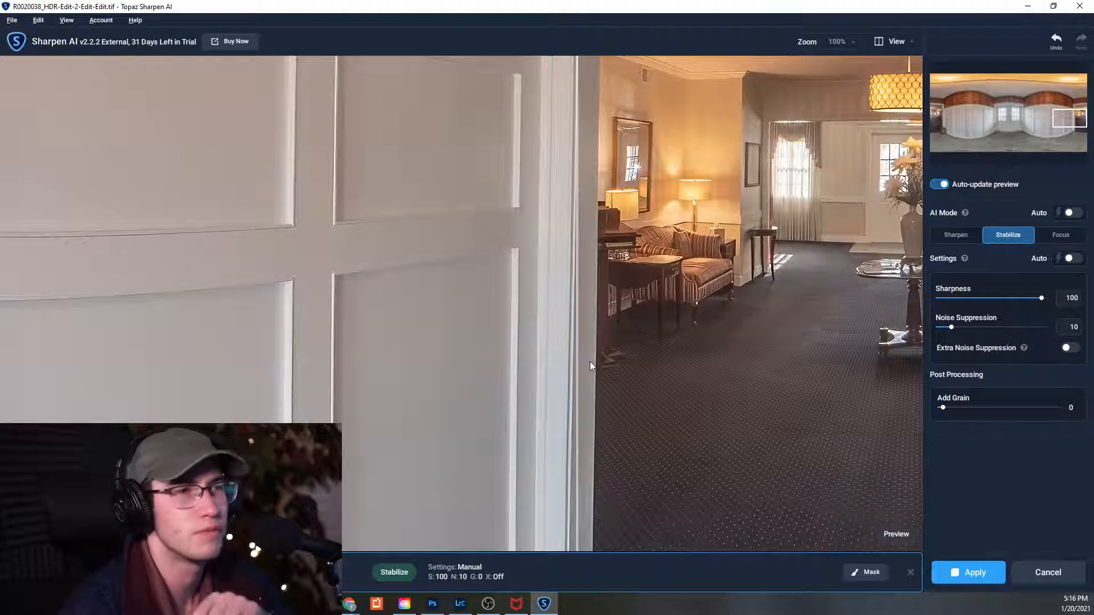
{"action": "left_click_drag", "start_coordinate": [586, 342], "coordinate": [597, 417]}
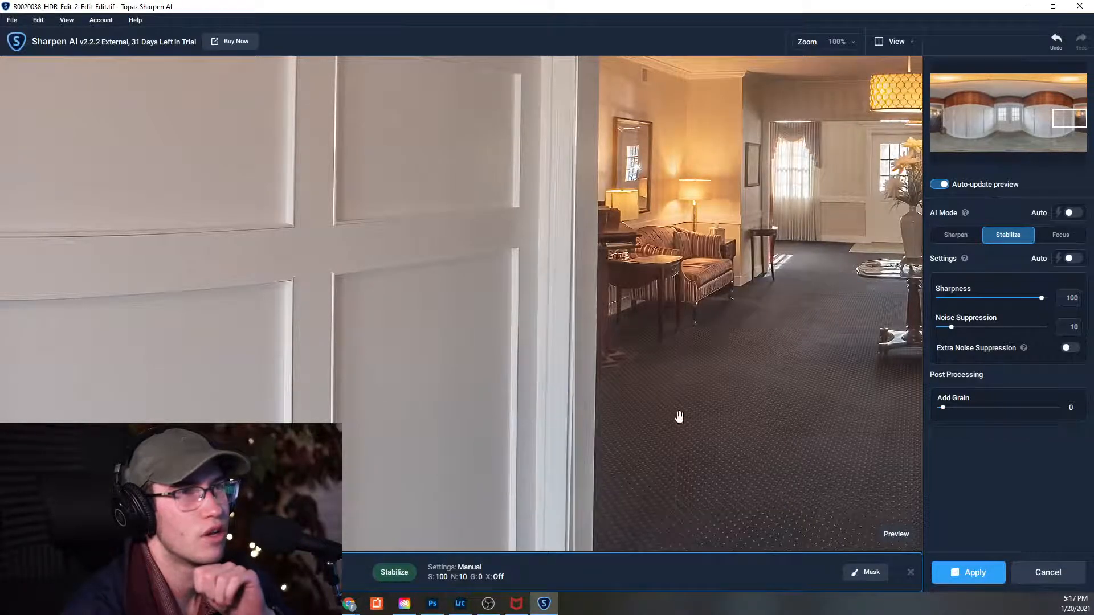
{"action": "left_click", "coordinate": [1071, 257]}
{"action": "left_click", "coordinate": [1061, 235]}
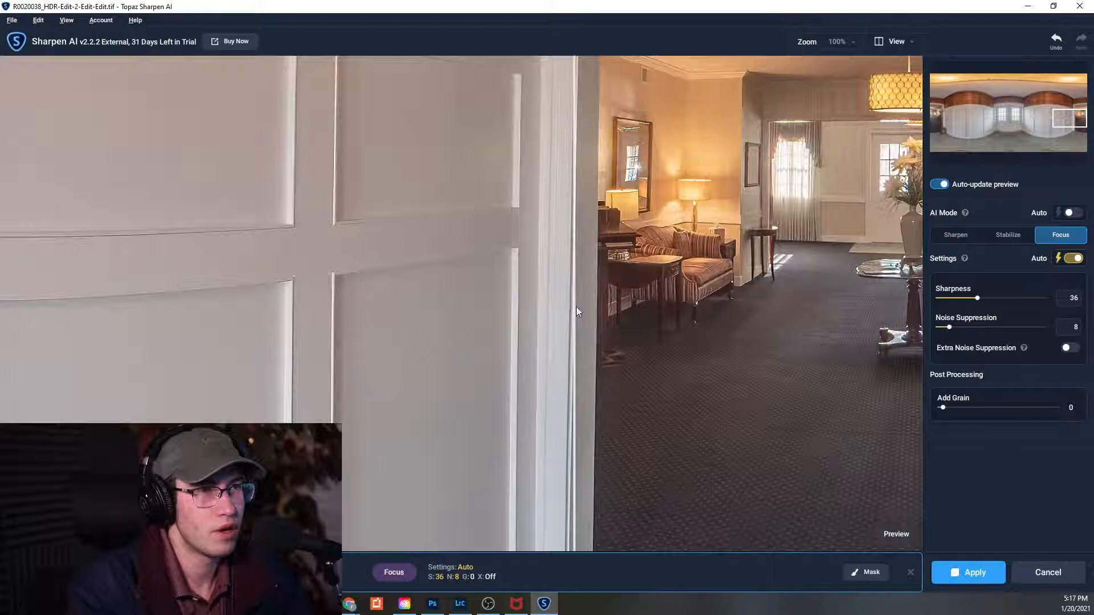
{"action": "left_click_drag", "start_coordinate": [577, 308], "coordinate": [595, 322]}
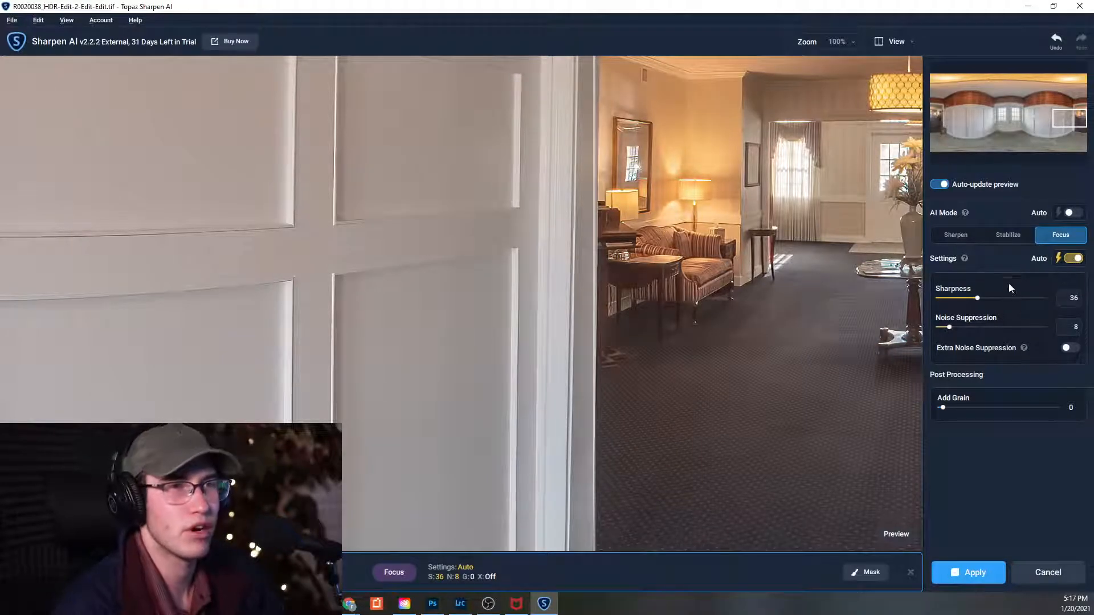
Set both the AI mode and its settings to Auto, compare the doorway in split view, and apply the sharpening.
{"action": "left_click", "coordinate": [1071, 213]}
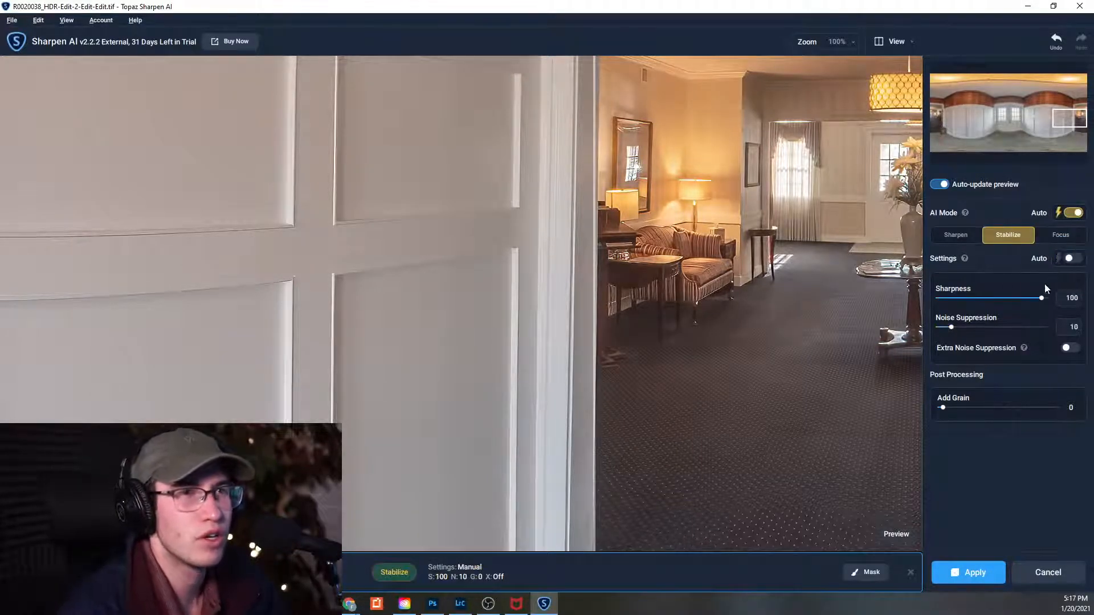
{"action": "left_click", "coordinate": [1069, 259]}
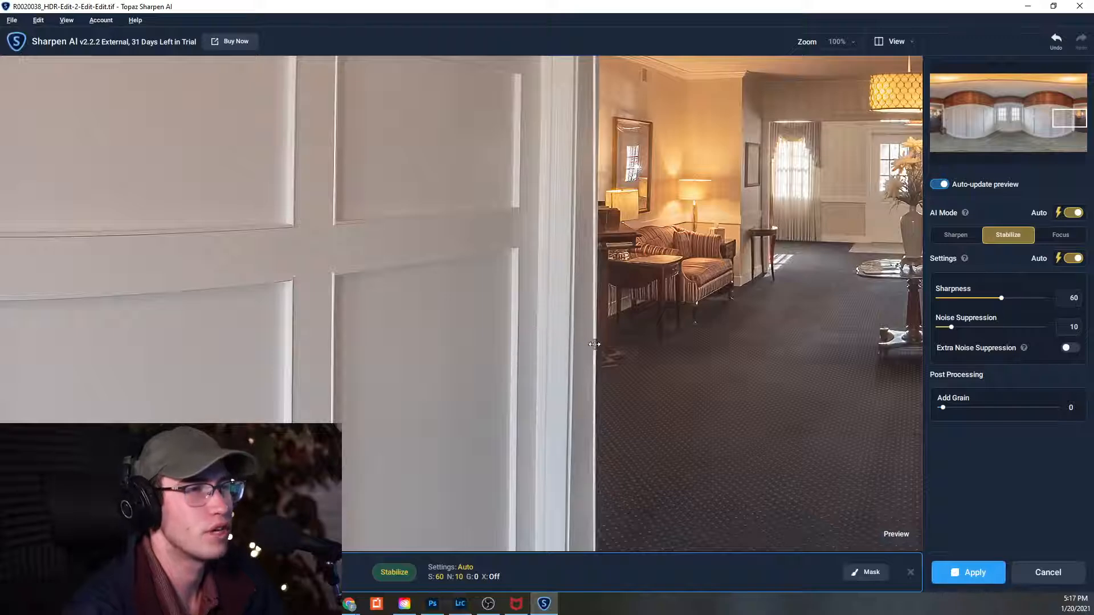
{"action": "left_click_drag", "start_coordinate": [595, 344], "coordinate": [570, 352]}
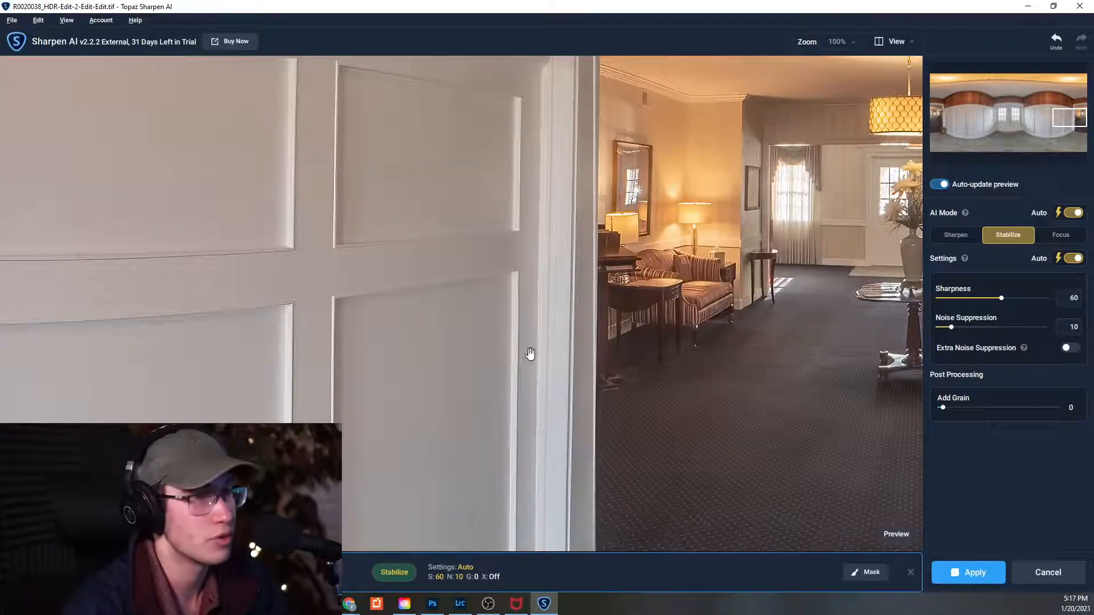
{"action": "left_click_drag", "start_coordinate": [596, 348], "coordinate": [630, 363]}
{"action": "left_click_drag", "start_coordinate": [755, 349], "coordinate": [487, 416]}
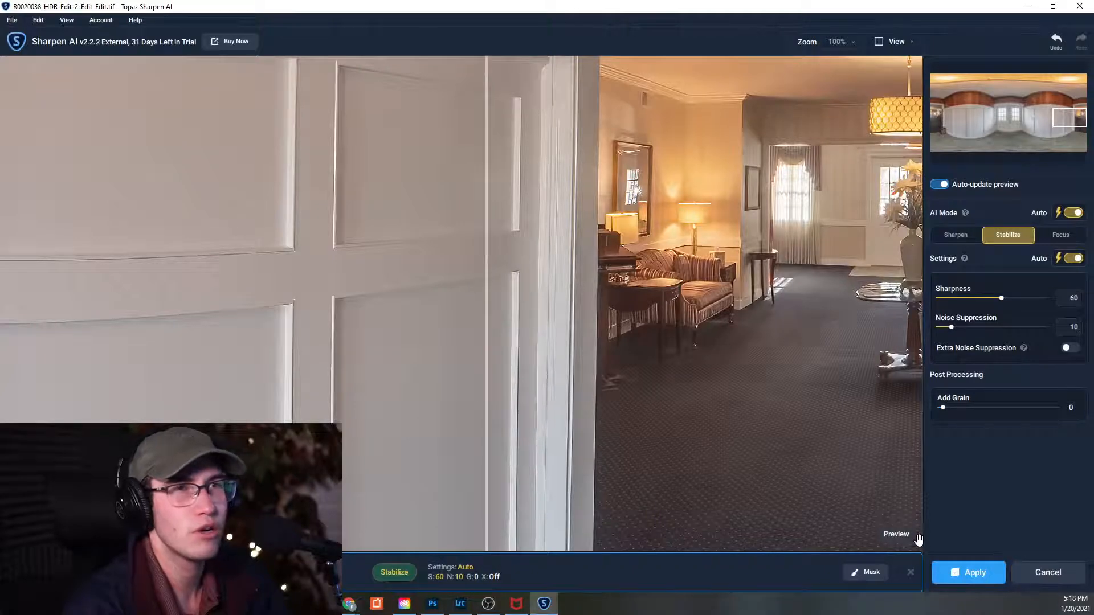
{"action": "left_click", "coordinate": [972, 577]}
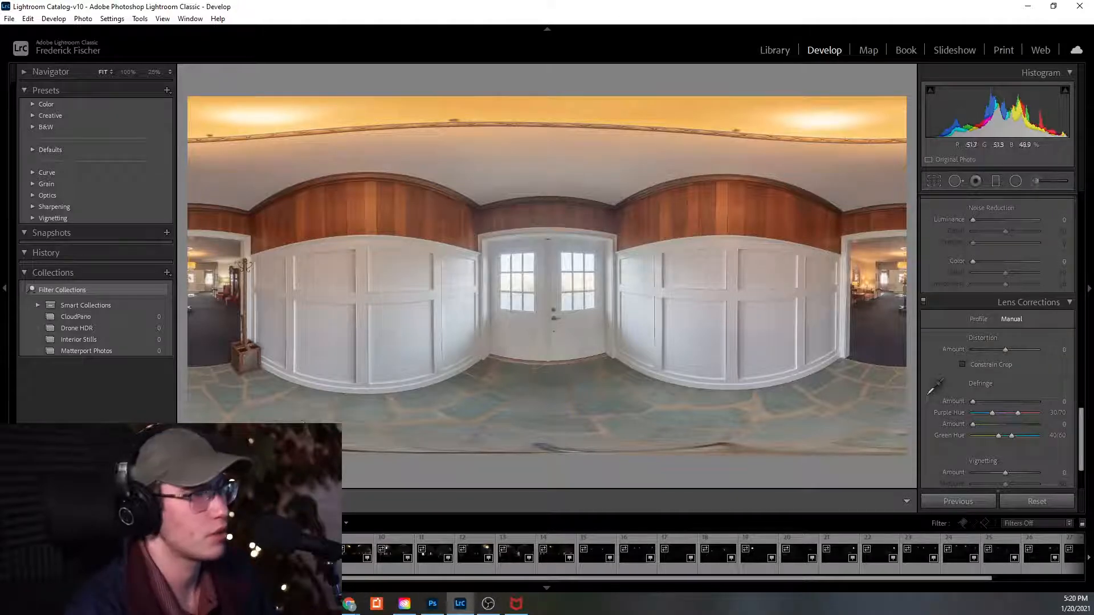
In Lightroom Classic, zoom into the white wall panelling and compare the sharpened foyer panorama with the previous version.
{"action": "left_click", "coordinate": [273, 553]}
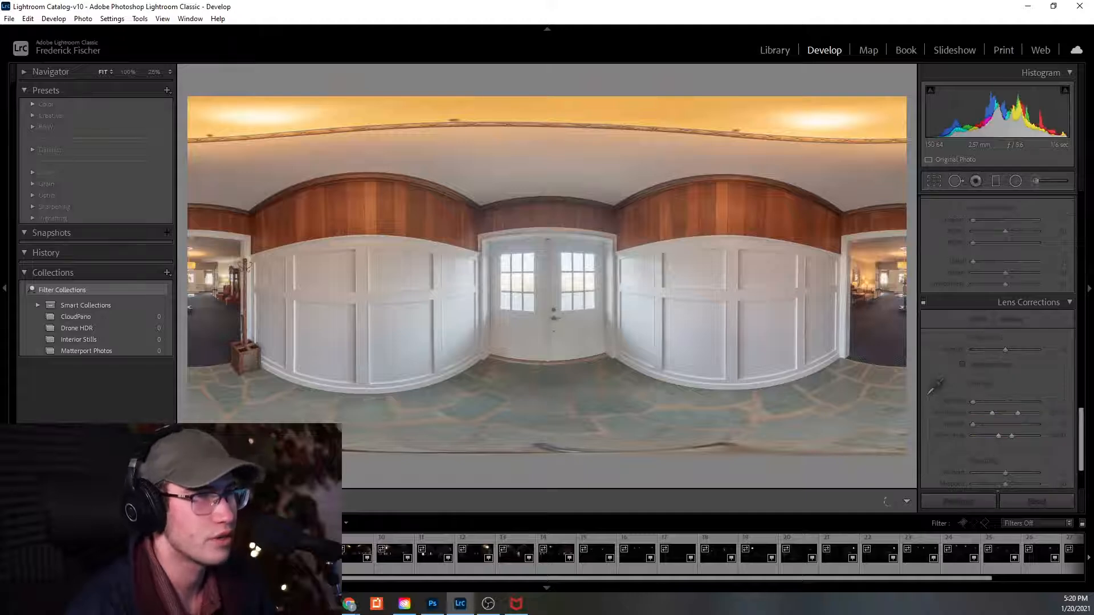
{"action": "left_click", "coordinate": [388, 386]}
{"action": "mouse_move", "coordinate": [427, 255]}
{"action": "left_mouse_down"}
{"action": "mouse_move", "coordinate": [410, 286]}
{"action": "mouse_move", "coordinate": [413, 261]}
{"action": "left_mouse_up"}
{"action": "left_click", "coordinate": [274, 553]}
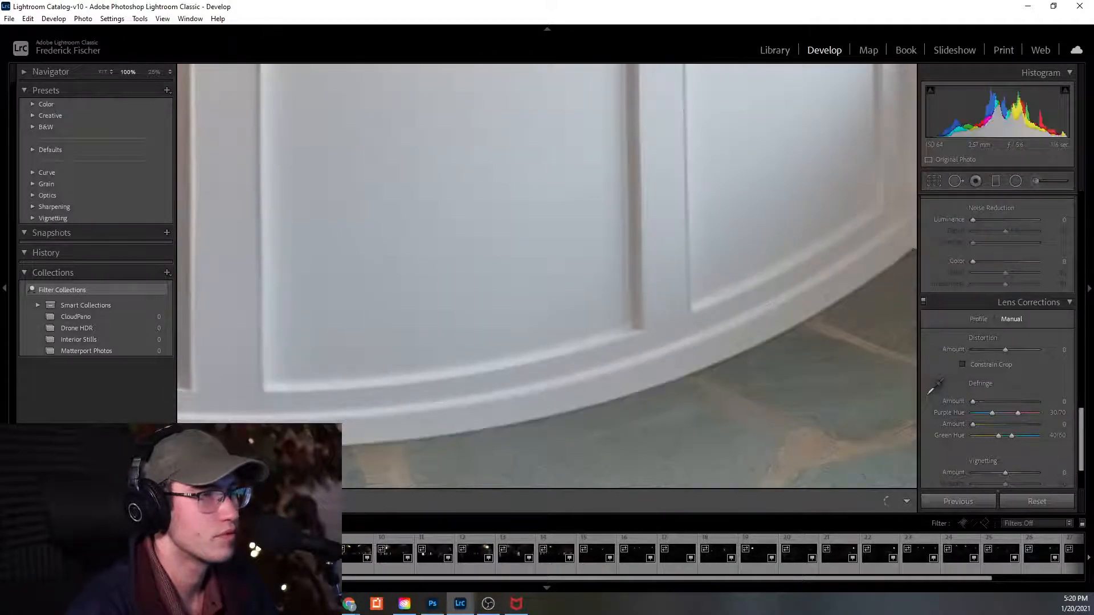
{"action": "key", "text": "Left"}
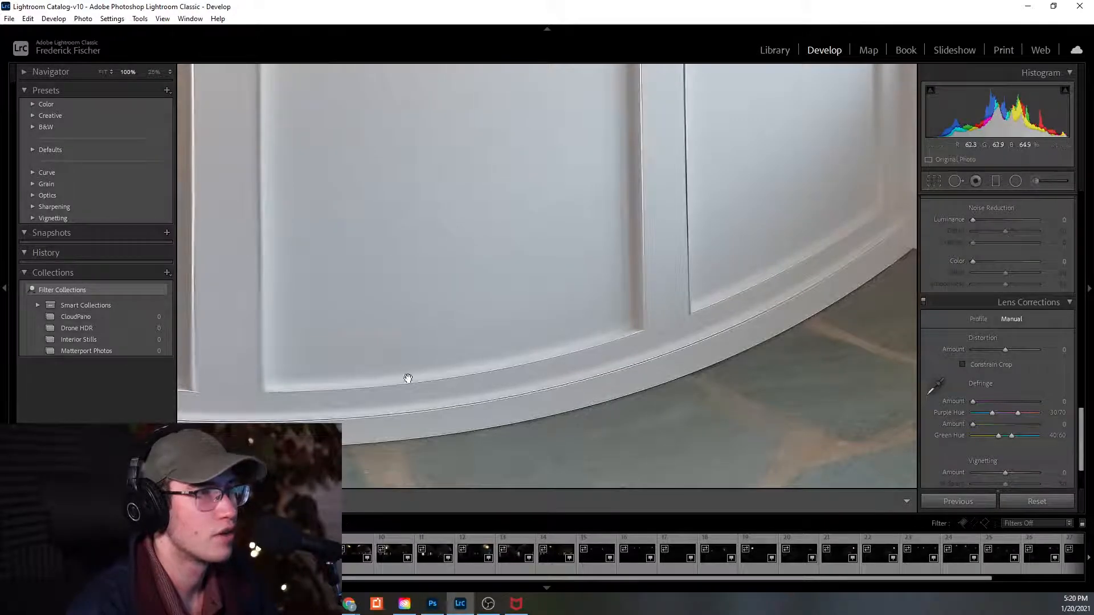
Compare the sharpened and previous foyer versions at the wooden umbrella stand beside the carpeted doorway.
{"action": "left_click_drag", "start_coordinate": [360, 353], "coordinate": [720, 357]}
{"action": "left_click_drag", "start_coordinate": [580, 318], "coordinate": [763, 394]}
{"action": "left_click_drag", "start_coordinate": [343, 257], "coordinate": [708, 321]}
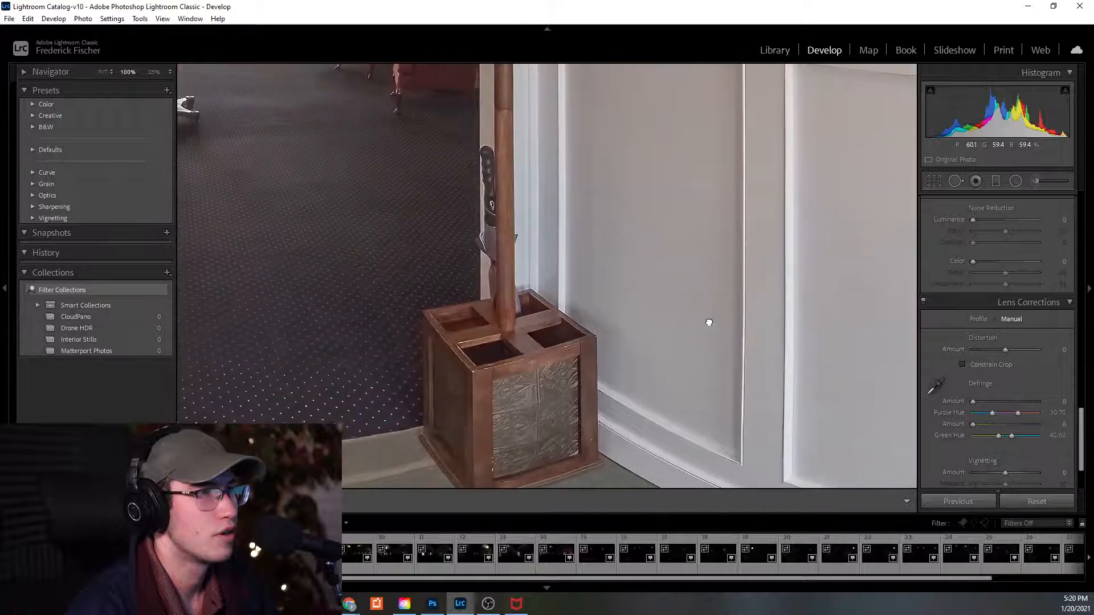
{"action": "key", "text": "Right"}
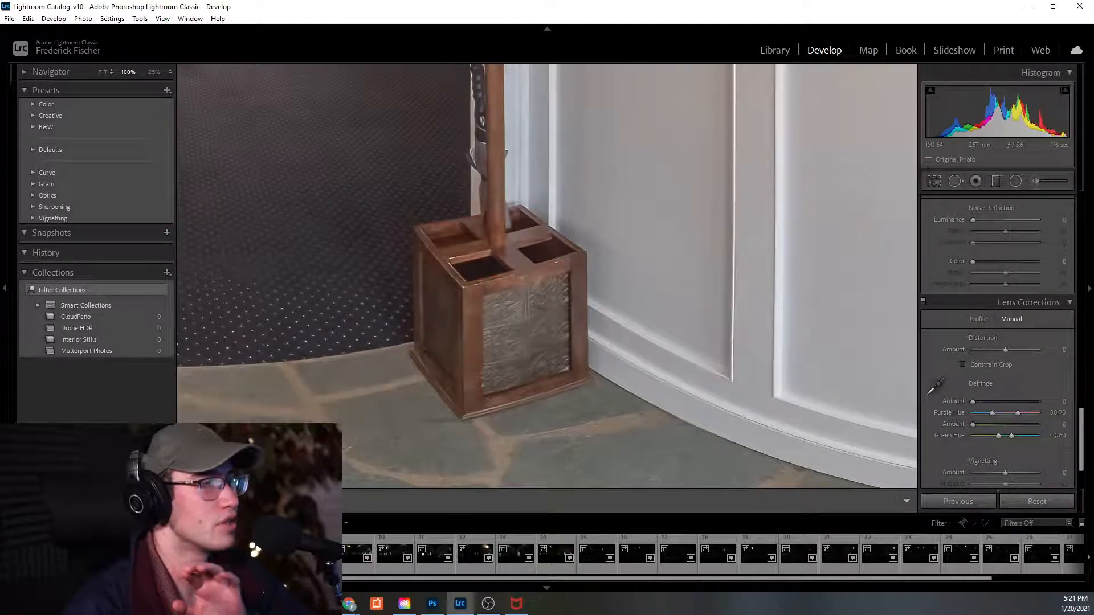
{"action": "left_click_drag", "start_coordinate": [350, 358], "coordinate": [408, 323]}
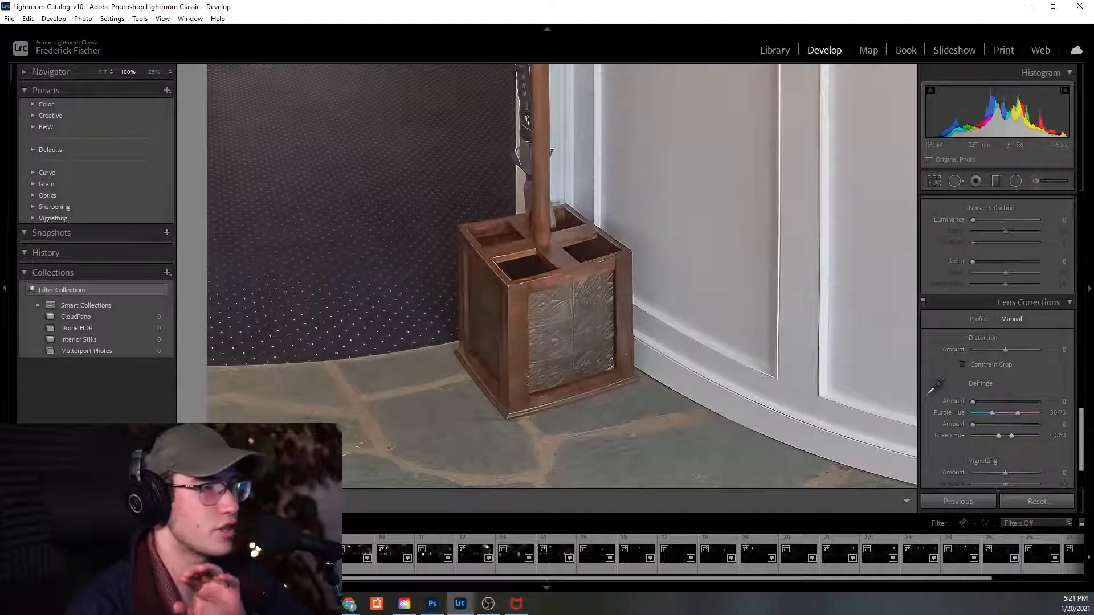
Compare the sharpened and previous foyer panoramas at the umbrella stand, the coat rack and the chairs beyond the doorway.
{"action": "left_click", "coordinate": [235, 553]}
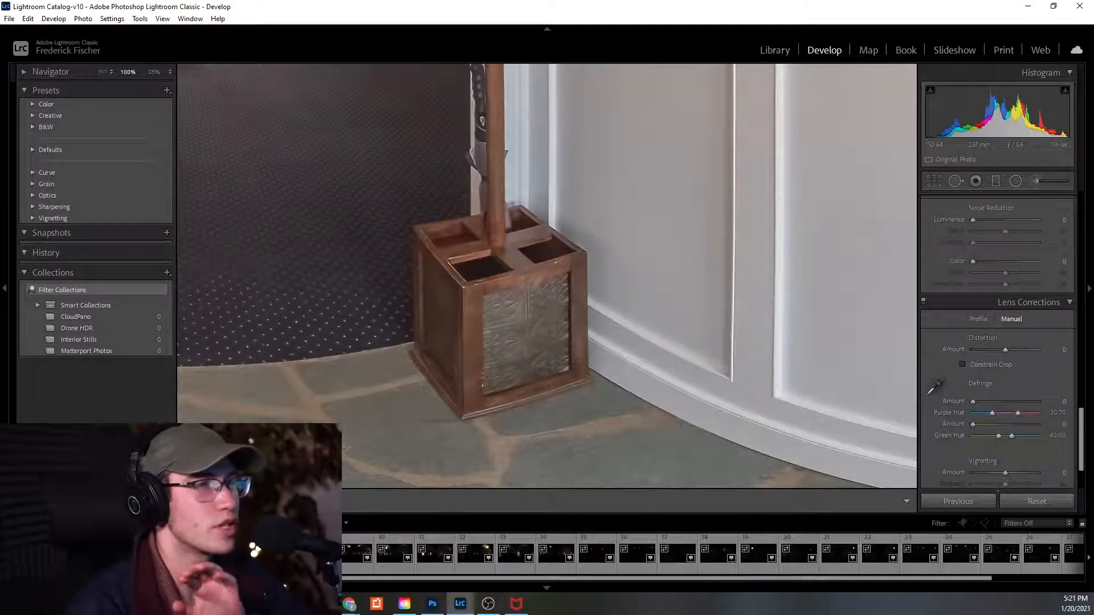
{"action": "left_click_drag", "start_coordinate": [548, 277], "coordinate": [592, 274]}
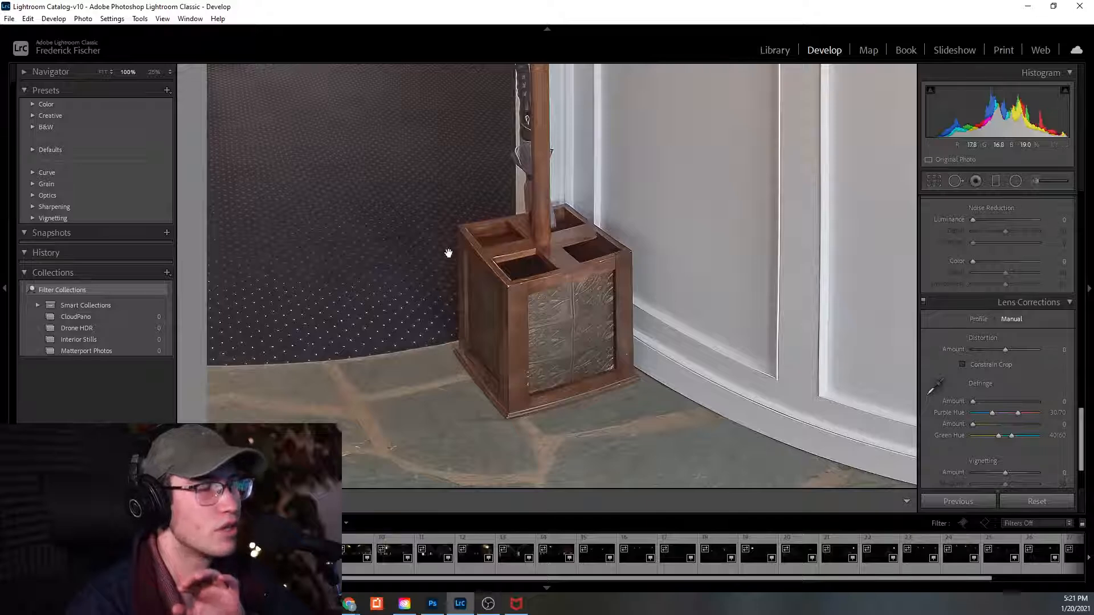
{"action": "left_click_drag", "start_coordinate": [447, 256], "coordinate": [381, 413]}
{"action": "left_click_drag", "start_coordinate": [384, 312], "coordinate": [509, 385]}
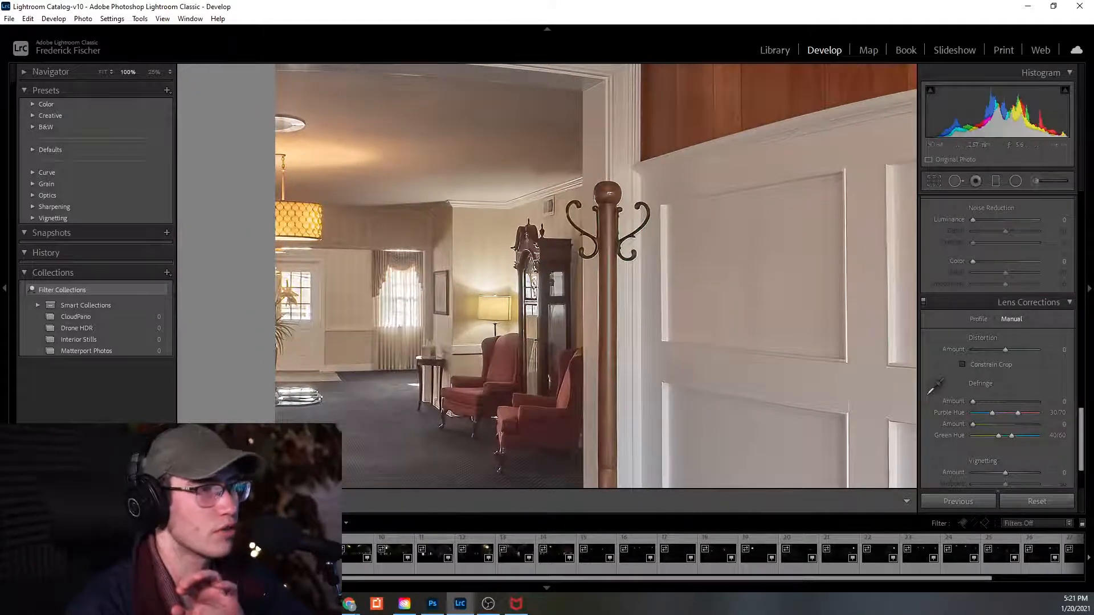
{"action": "left_click", "coordinate": [274, 553]}
{"action": "left_click_drag", "start_coordinate": [433, 293], "coordinate": [475, 451]}
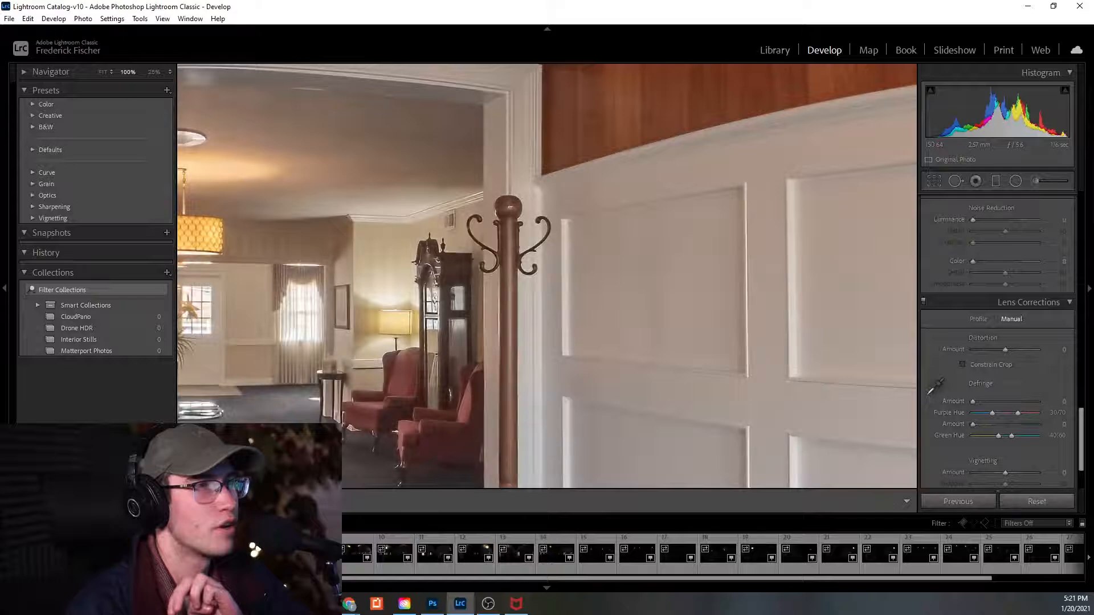
{"action": "left_click_drag", "start_coordinate": [510, 206], "coordinate": [609, 192]}
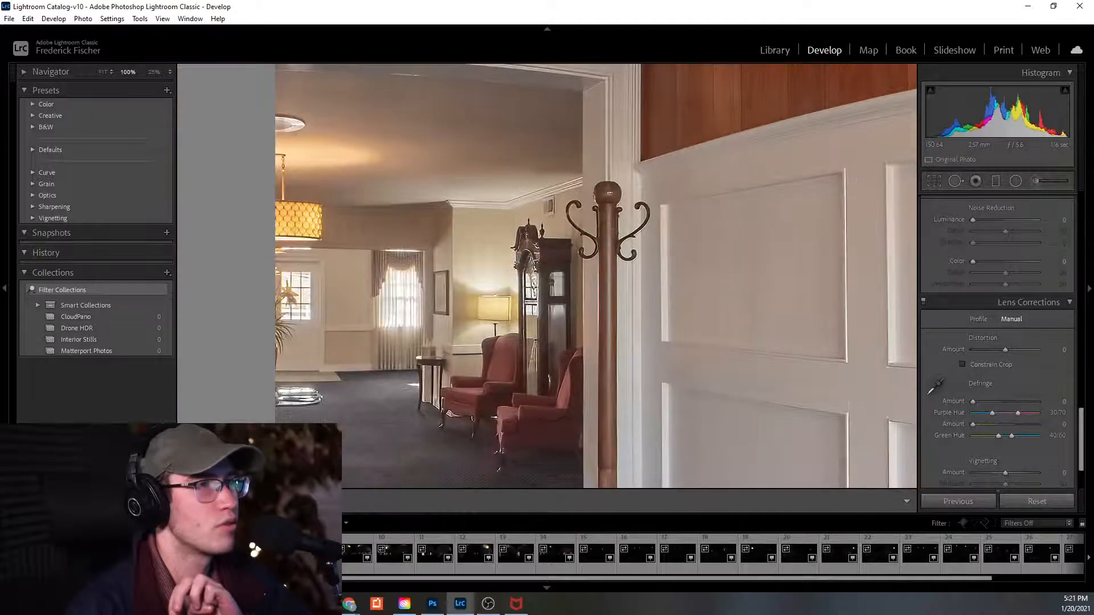
{"action": "left_click_drag", "start_coordinate": [436, 365], "coordinate": [342, 362]}
Copy the edited fisheye foyer photo's develop settings and paste them onto the selection from the first unedited lobby photo through the last photo.
{"action": "left_click", "coordinate": [342, 362]}
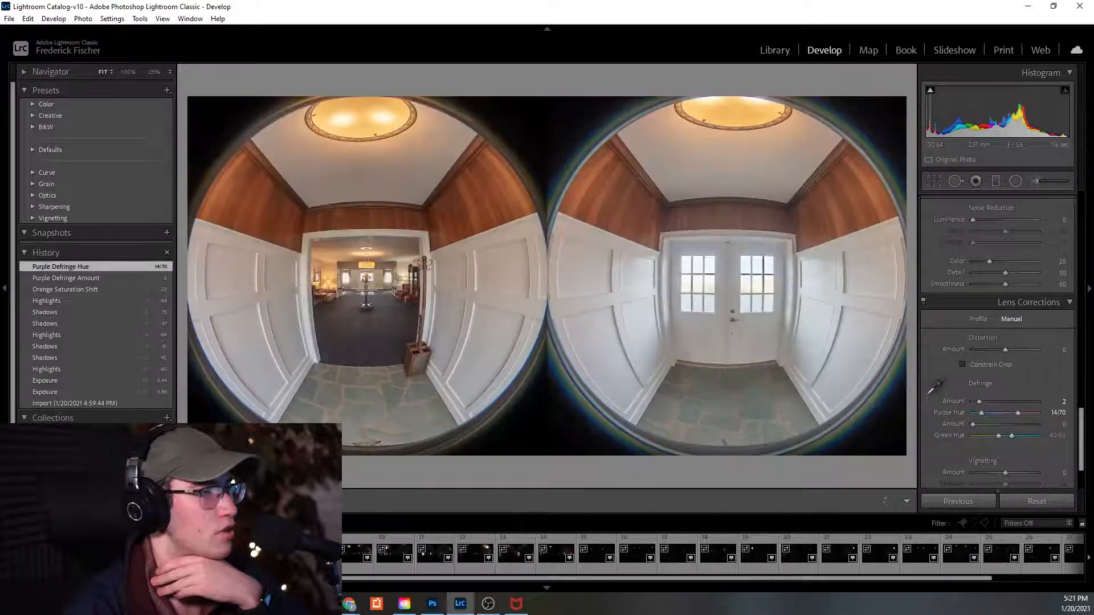
{"action": "key", "text": "ctrl+shift+c"}
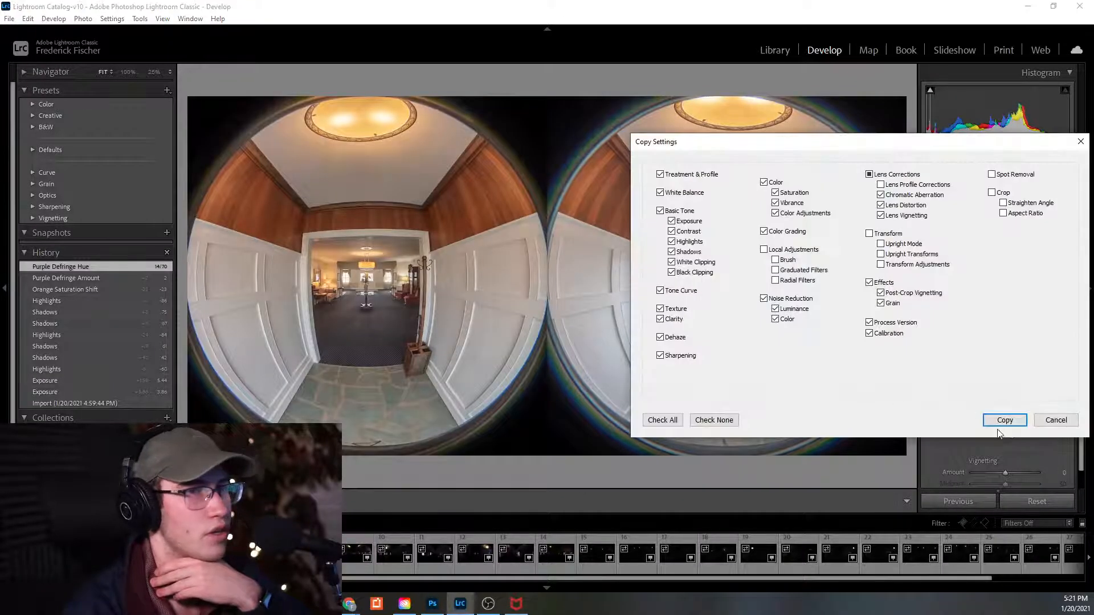
{"action": "left_click", "coordinate": [998, 426]}
{"action": "left_click", "coordinate": [417, 552]}
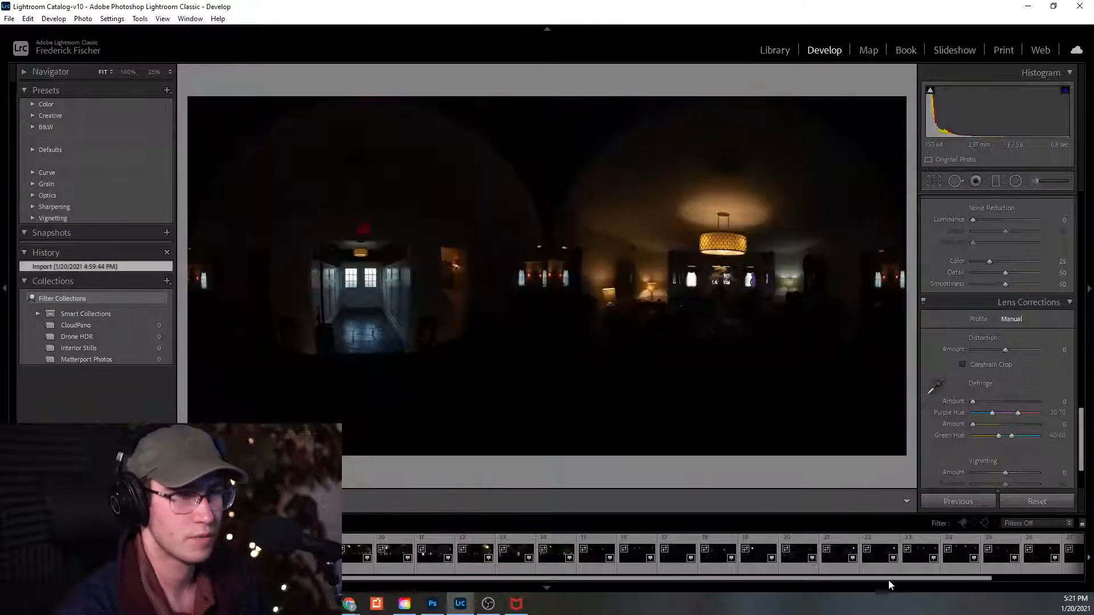
{"action": "left_click_drag", "start_coordinate": [896, 579], "coordinate": [988, 577]}
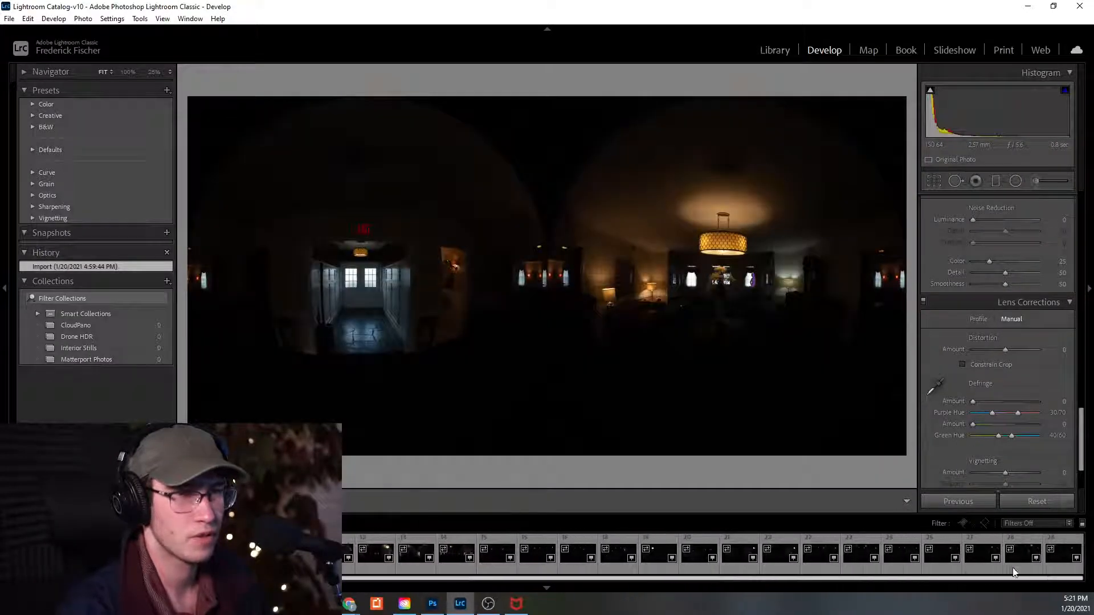
{"action": "left_click", "coordinate": [1069, 559], "text": "shift"}
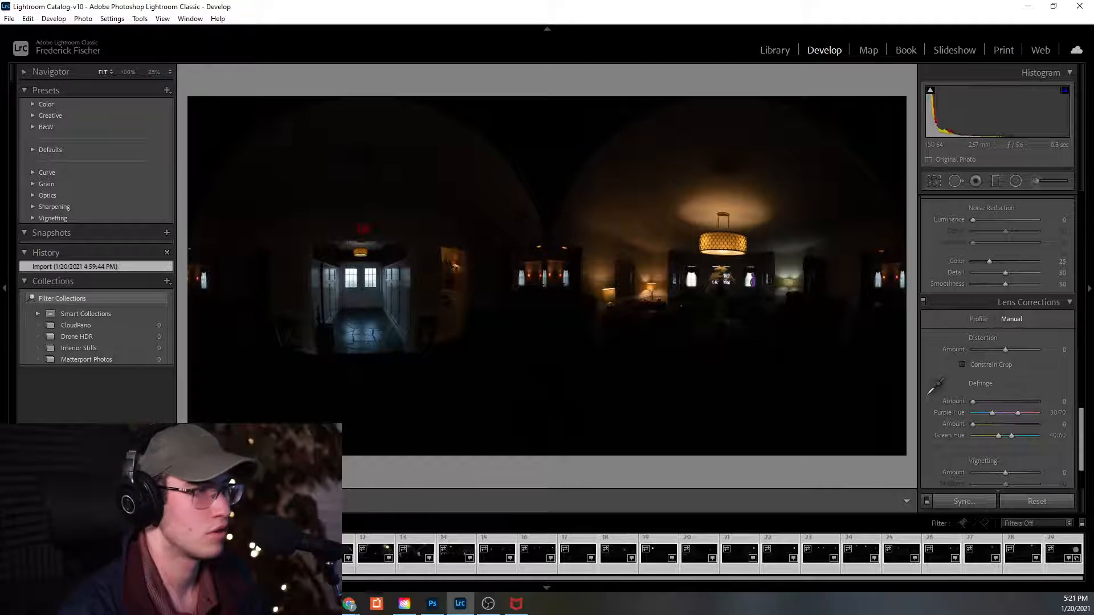
{"action": "key", "text": "ctrl+shift+v"}
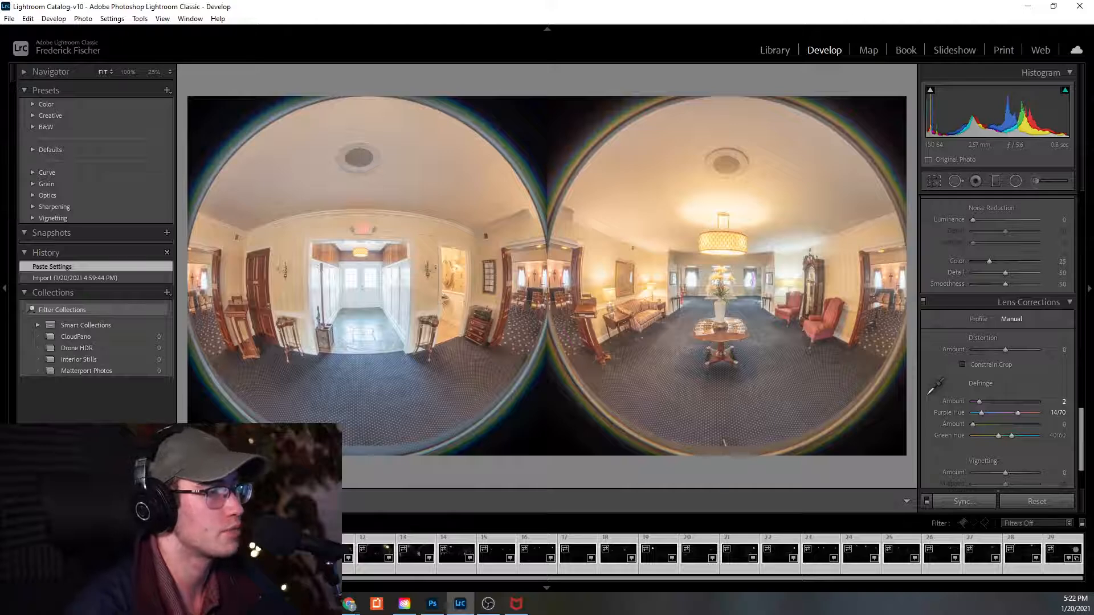
Paste the copied foyer settings onto the next dark lobby photo, and bring up an edited lobby photo's basic tone settings.
{"action": "left_click", "coordinate": [132, 554]}
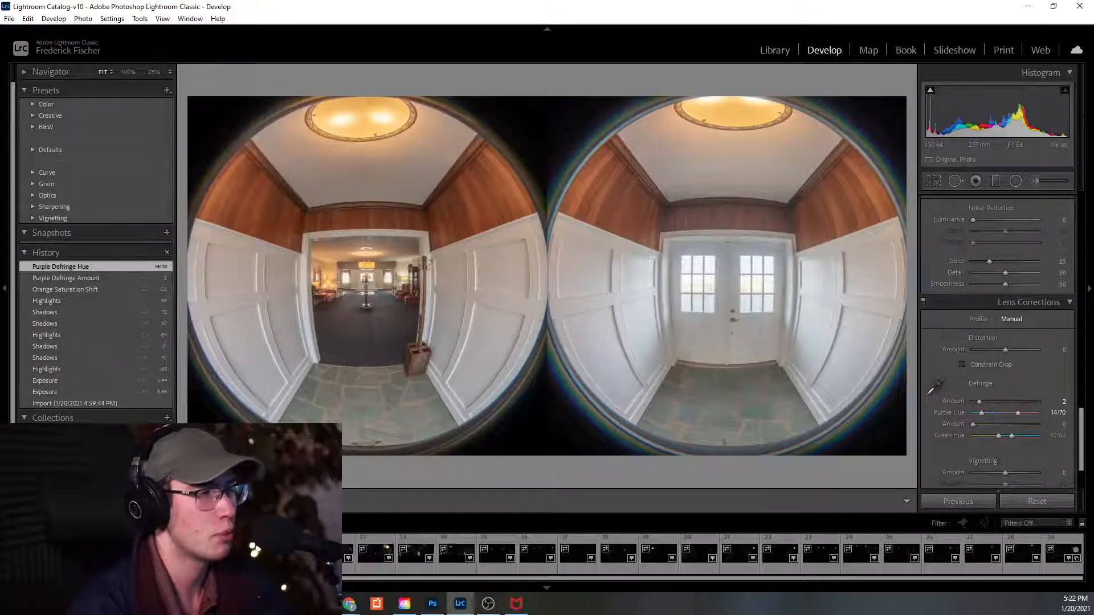
{"action": "key", "text": "Right"}
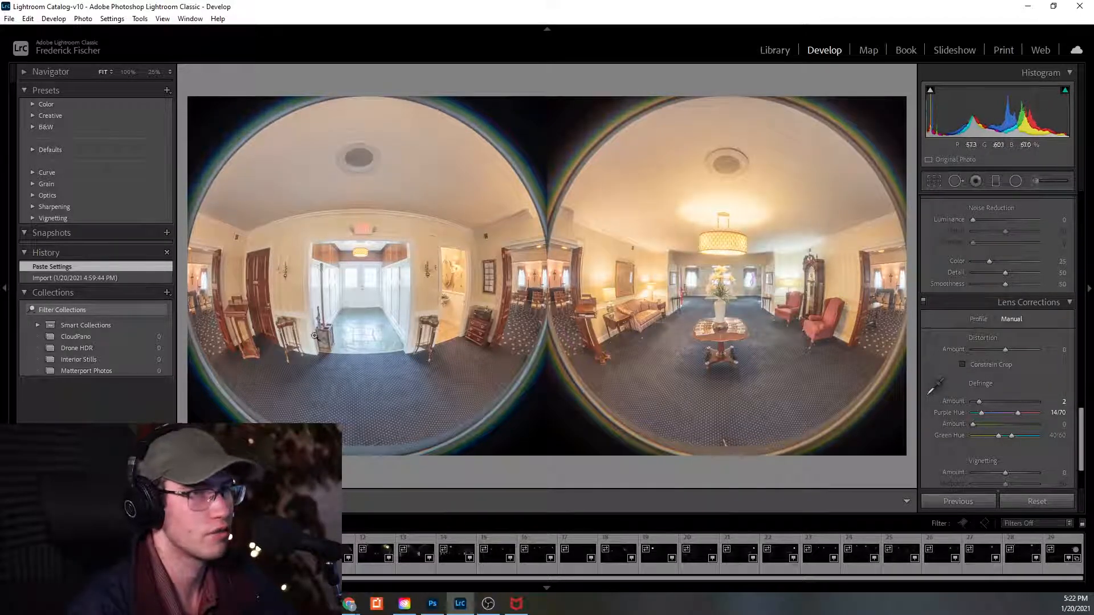
{"action": "key", "text": "Right"}
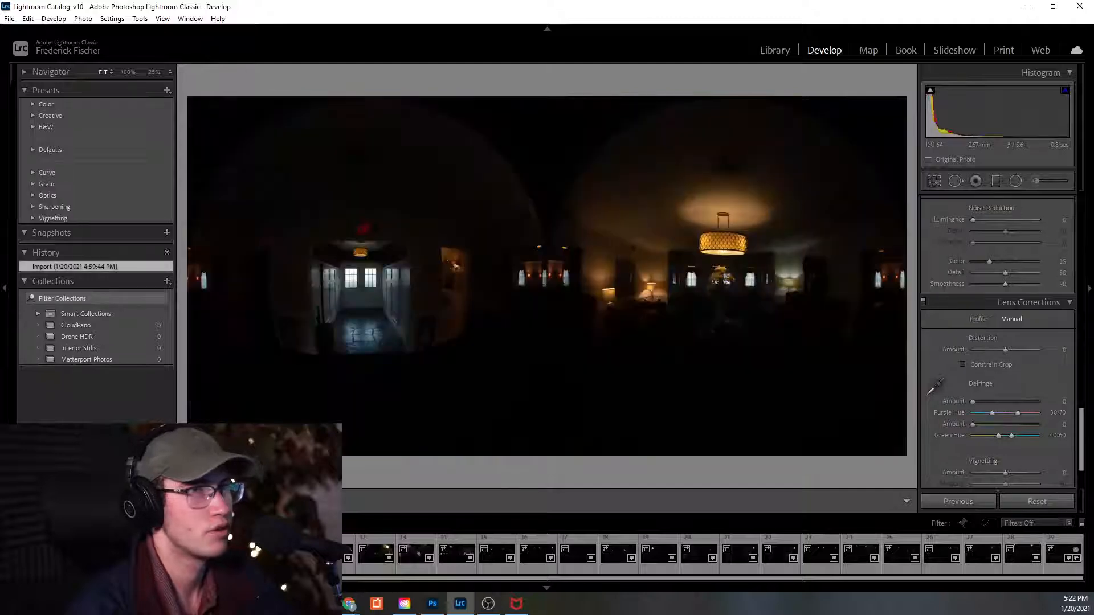
{"action": "key", "text": "ctrl+shift+v"}
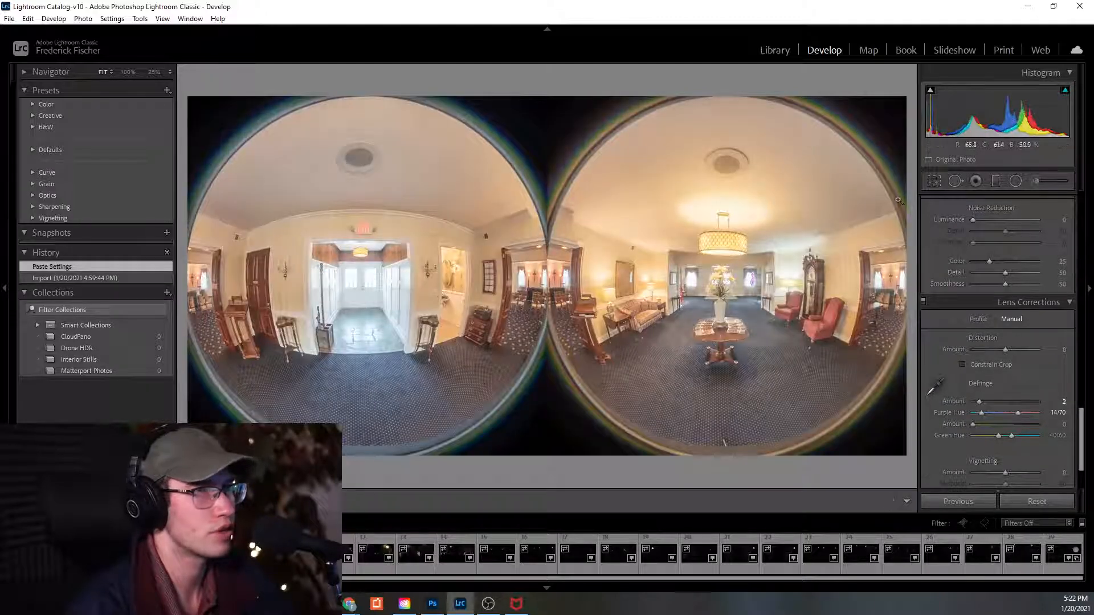
{"action": "left_click_drag", "start_coordinate": [274, 578], "coordinate": [180, 579]}
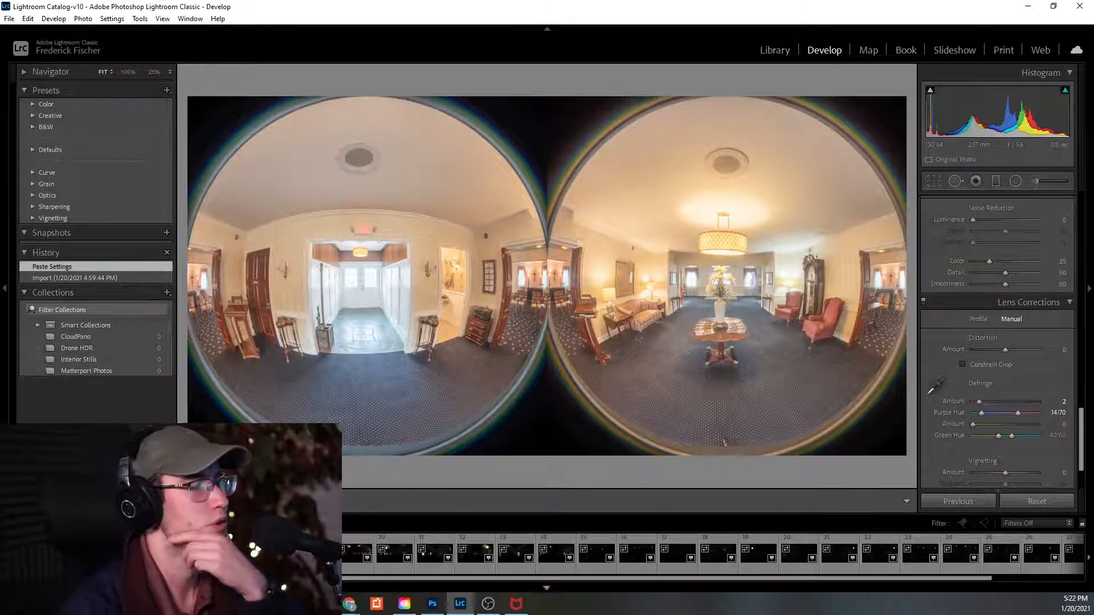
{"action": "left_click", "coordinate": [71, 554]}
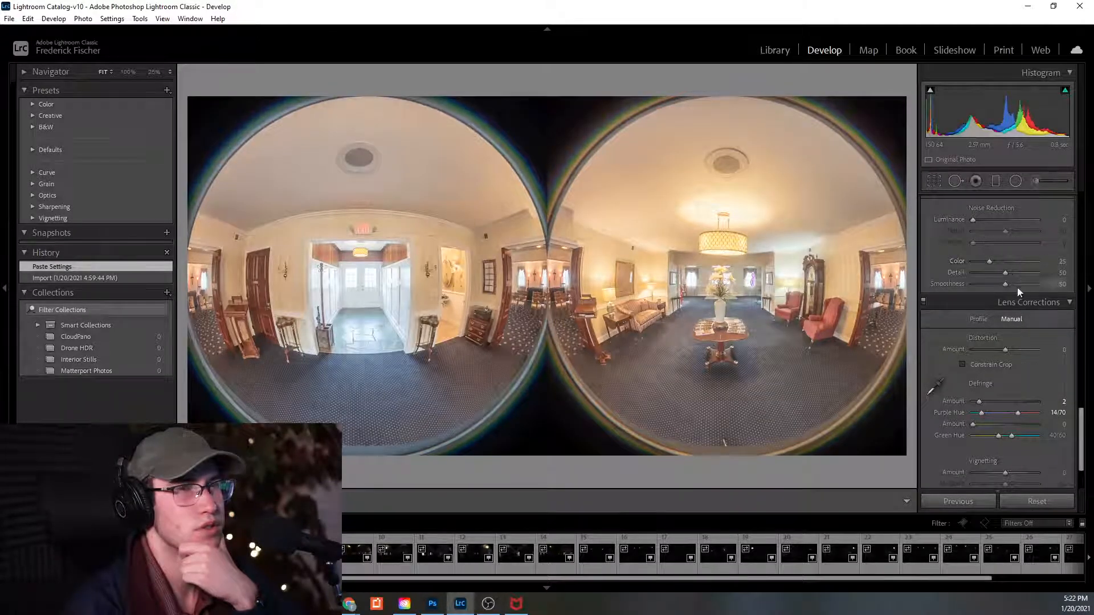
{"action": "scroll", "coordinate": [1017, 288], "scroll_direction": "up", "scroll_amount": 10}
{"action": "scroll", "coordinate": [1018, 288], "scroll_direction": "up", "scroll_amount": 3}
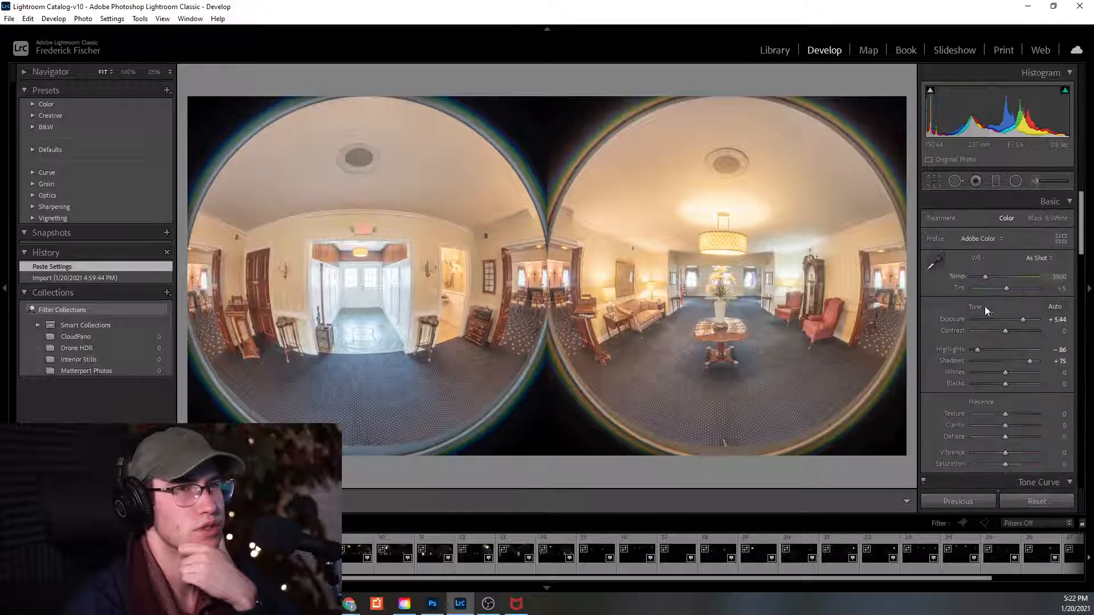
Try the lobby photo with Exposure +5.44, Highlights -100, Shadows +93 and Contrast reset to 0.
{"action": "left_click_drag", "start_coordinate": [1021, 317], "coordinate": [1020, 321]}
{"action": "left_click_drag", "start_coordinate": [988, 358], "coordinate": [951, 353]}
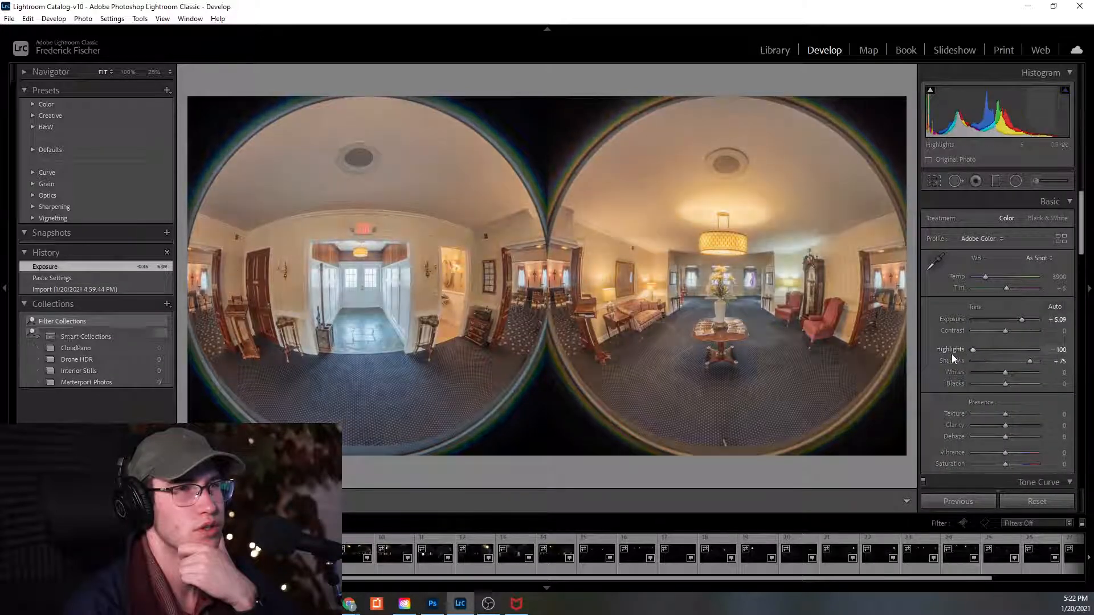
{"action": "left_click_drag", "start_coordinate": [1024, 320], "coordinate": [1024, 319]}
{"action": "left_click_drag", "start_coordinate": [1030, 361], "coordinate": [1031, 331]}
{"action": "double_click", "coordinate": [1011, 336]}
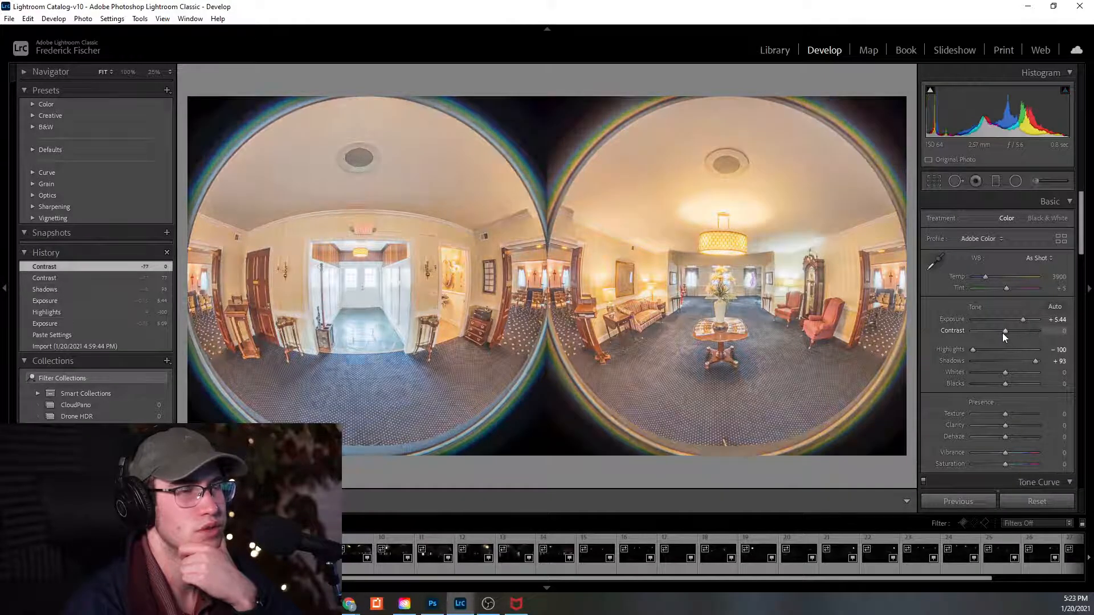
{"action": "left_click_drag", "start_coordinate": [1024, 318], "coordinate": [1024, 319]}
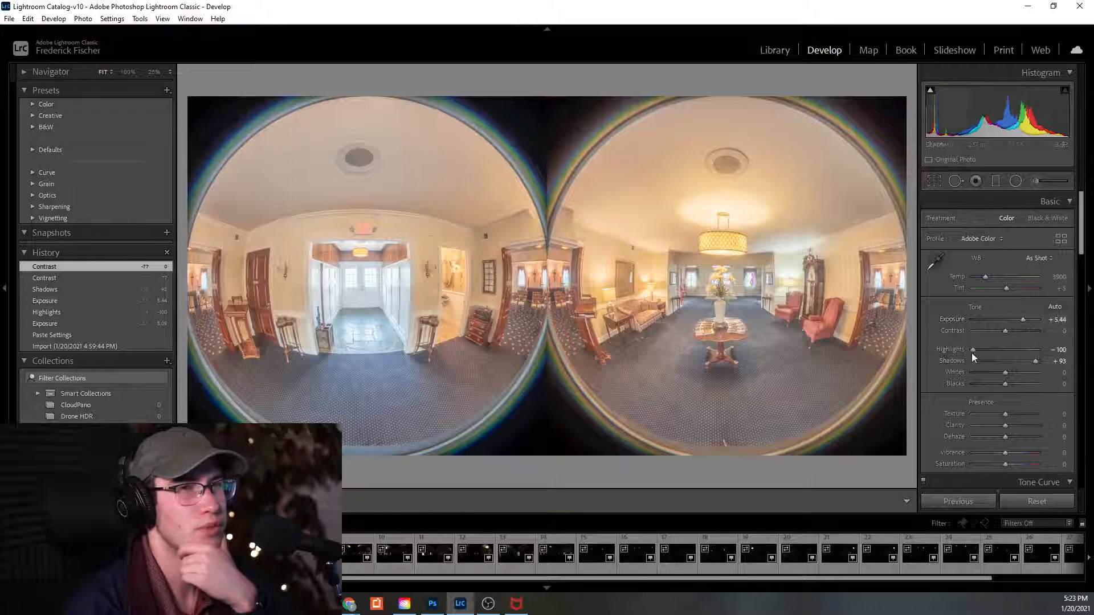
Reset the lobby photo's Highlights and Shadows, and set Highlights to -93, Shadows to +72 and Contrast to +23.
{"action": "double_click", "coordinate": [974, 350]}
{"action": "left_click_drag", "start_coordinate": [1035, 361], "coordinate": [1026, 361]}
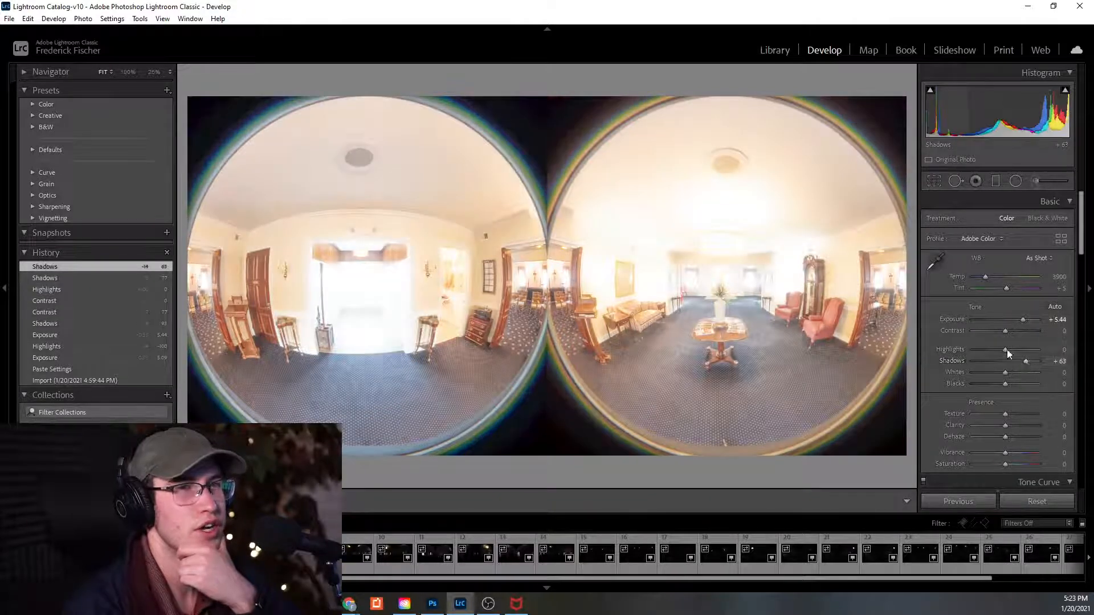
{"action": "double_click", "coordinate": [1024, 361]}
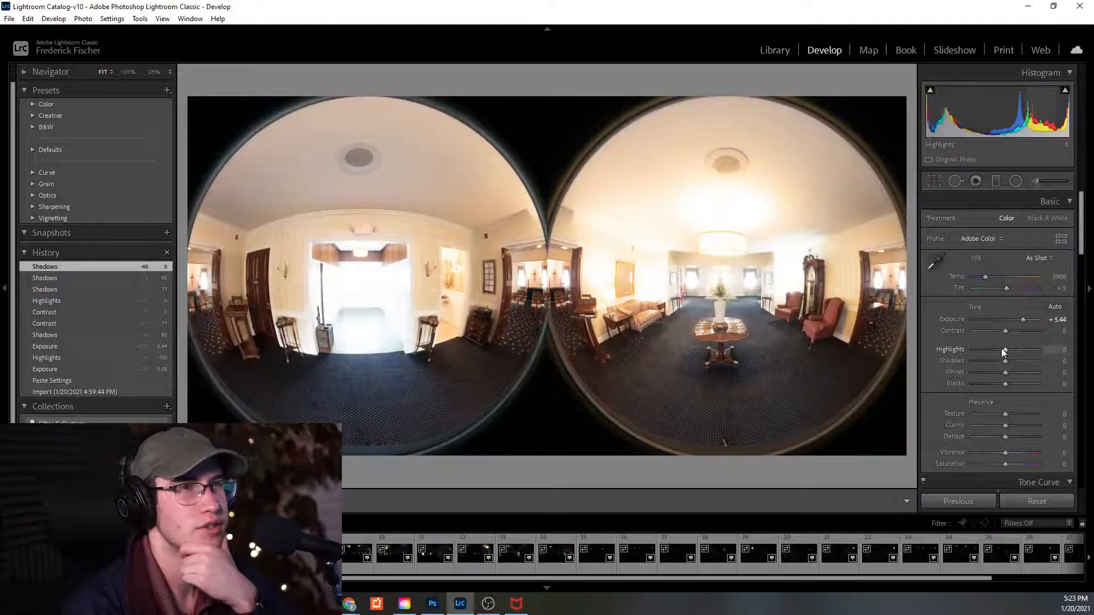
{"action": "left_click_drag", "start_coordinate": [1004, 353], "coordinate": [1027, 365]}
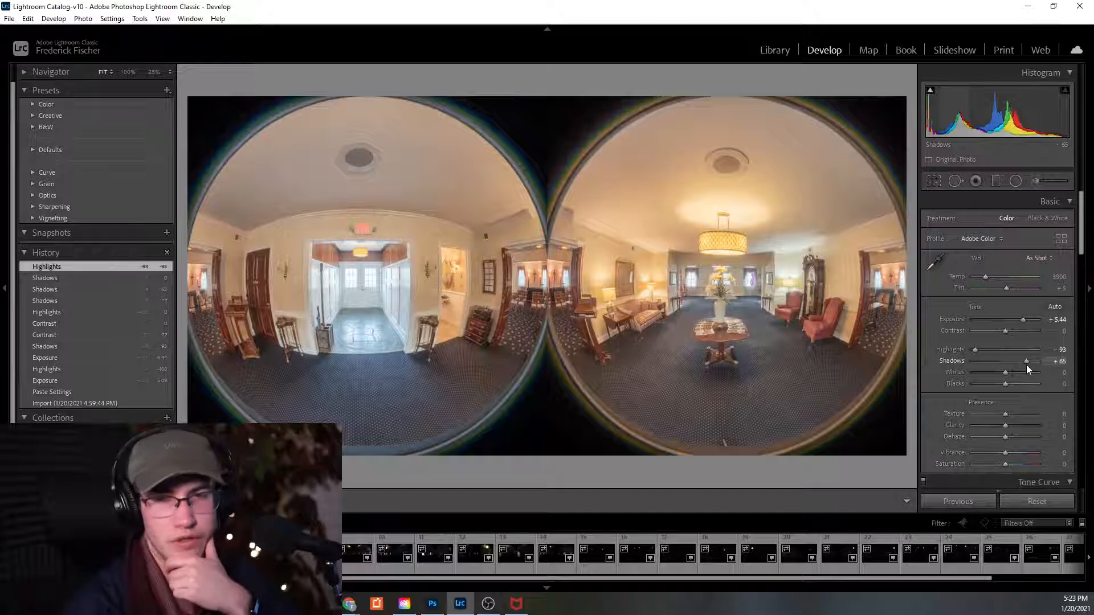
{"action": "left_click_drag", "start_coordinate": [1027, 365], "coordinate": [1015, 332]}
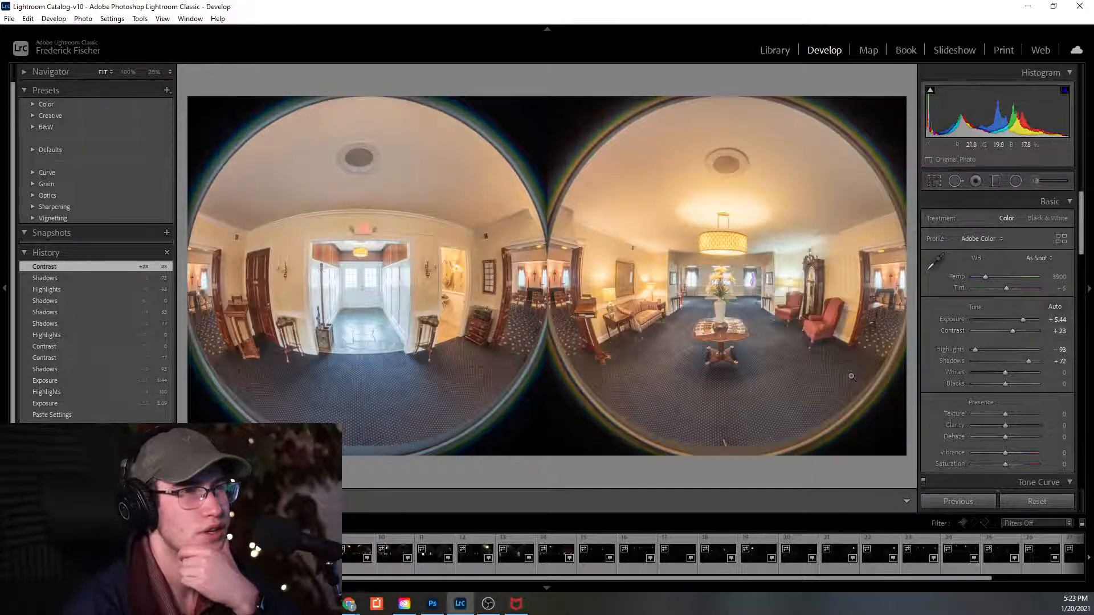
Try a custom white balance sampled from the flower vase and the Auto preset, and restore As Shot.
{"action": "left_click", "coordinate": [936, 260]}
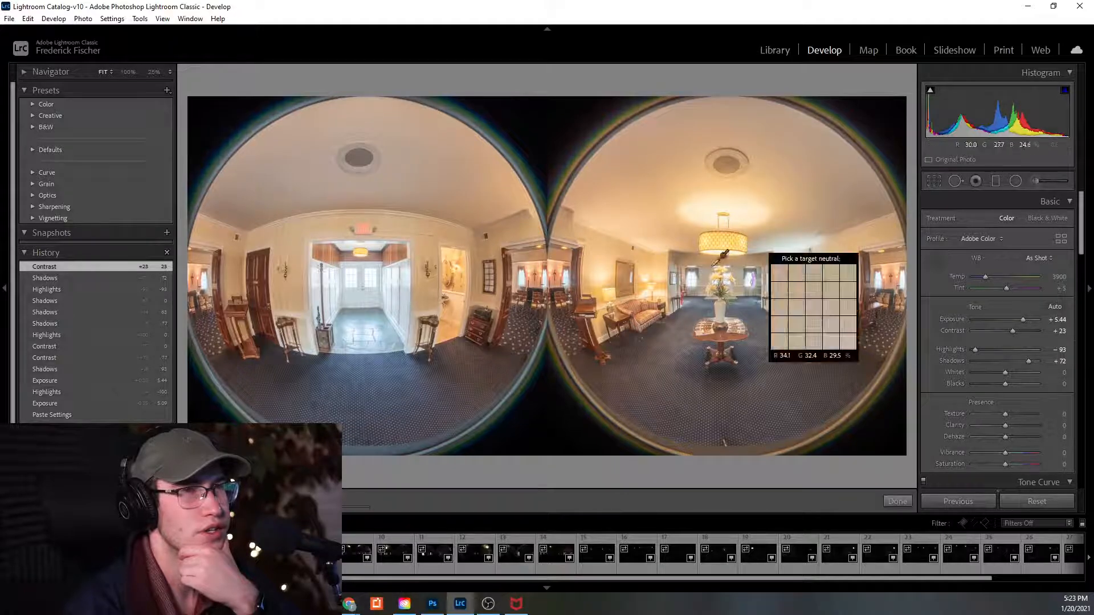
{"action": "left_click", "coordinate": [722, 315]}
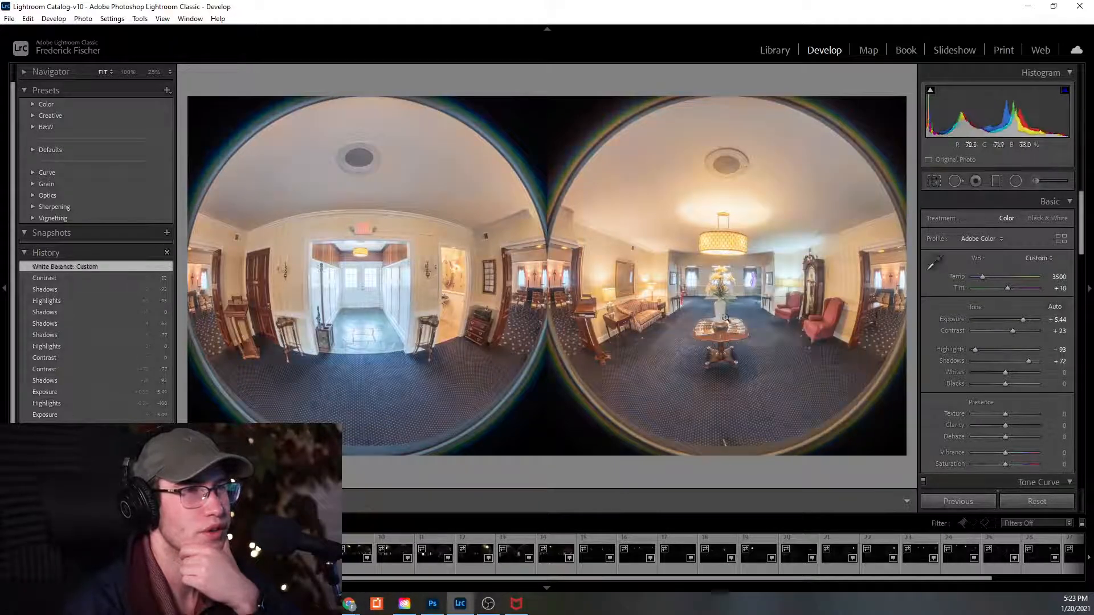
{"action": "left_click", "coordinate": [1032, 260]}
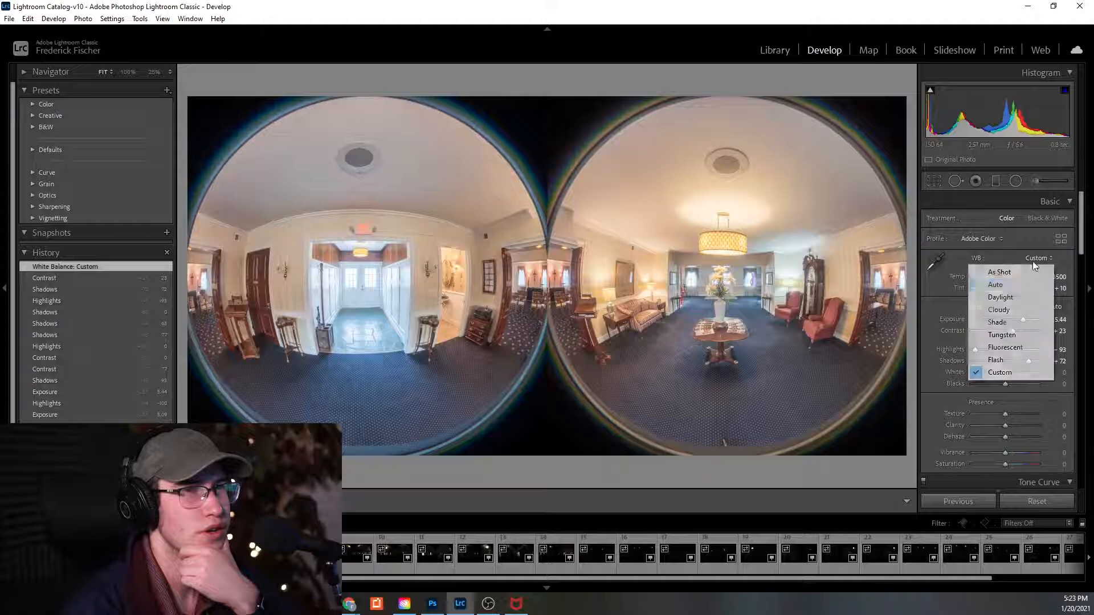
{"action": "left_click", "coordinate": [1018, 285]}
{"action": "left_click", "coordinate": [1040, 261]}
{"action": "left_click", "coordinate": [1020, 272]}
{"action": "left_click", "coordinate": [1032, 262]}
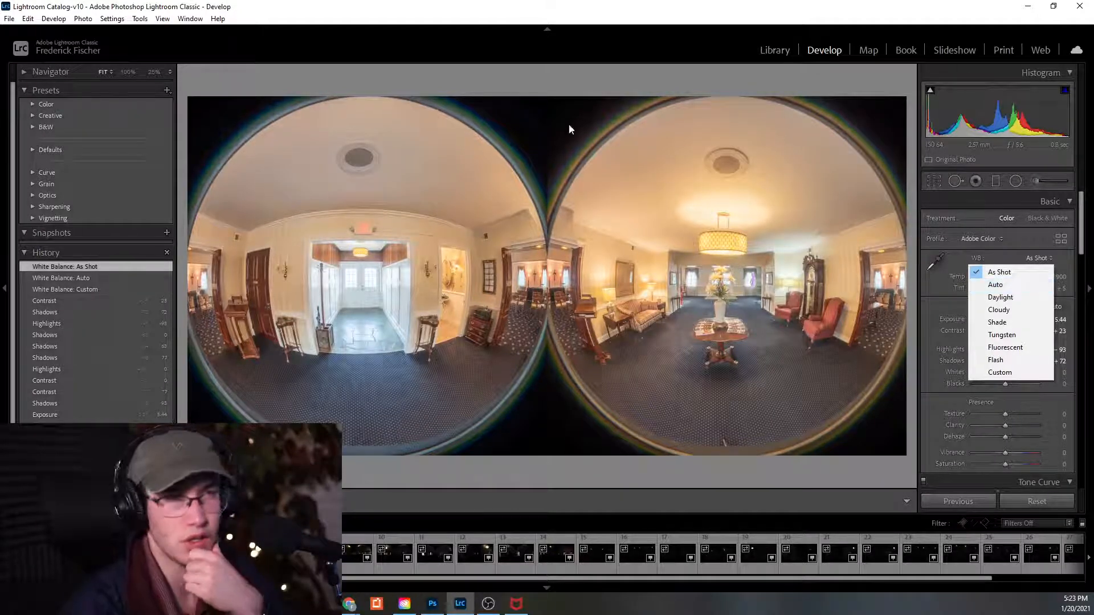
Switch to Chrome, open the Topaz Labs shop from the search results, and examine the Utility and Creator bundles.
{"action": "key", "text": "alt+Tab"}
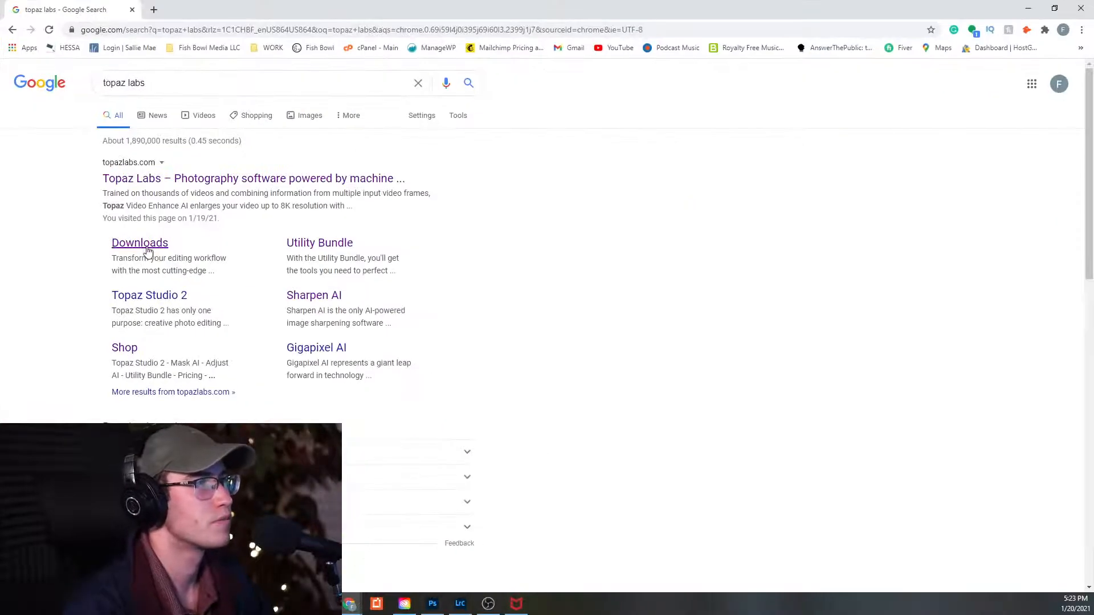
{"action": "left_click", "coordinate": [159, 181]}
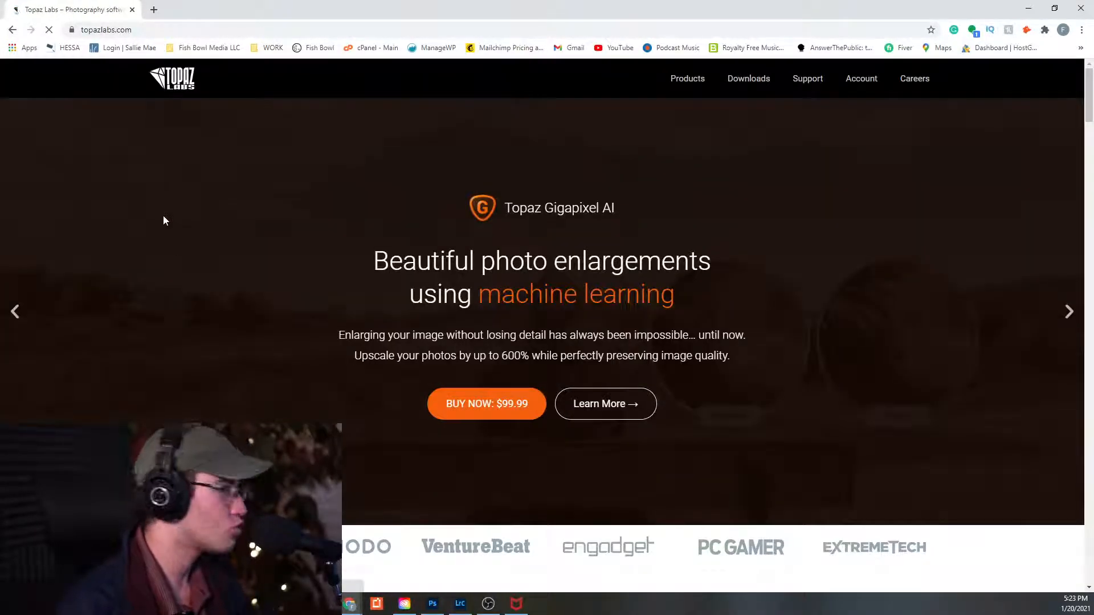
{"action": "mouse_move", "coordinate": [708, 87]}
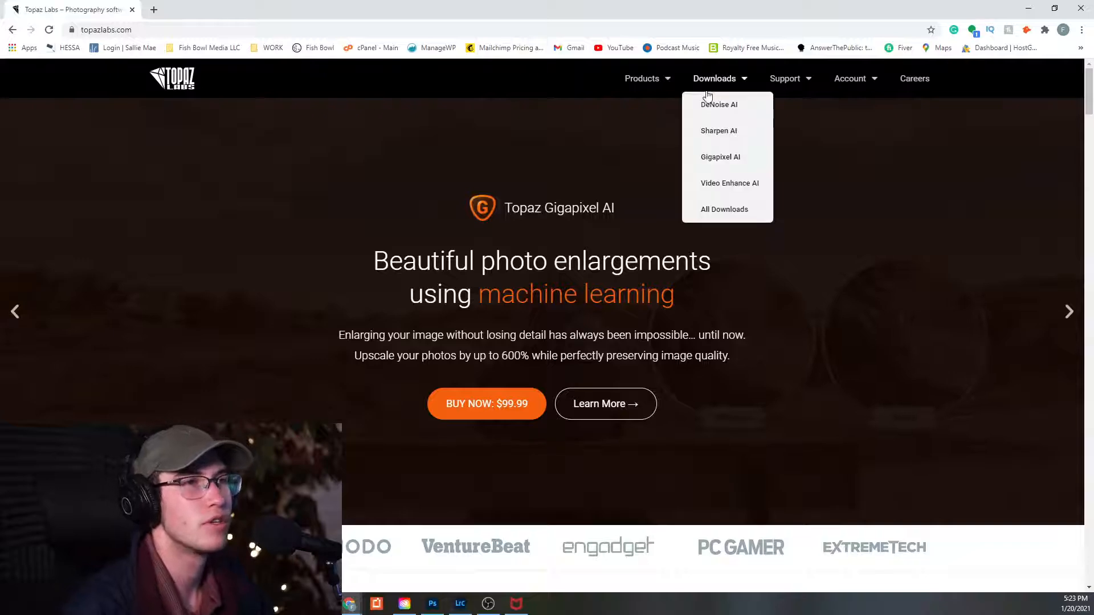
{"action": "mouse_move", "coordinate": [661, 84]}
{"action": "left_click", "coordinate": [650, 207]}
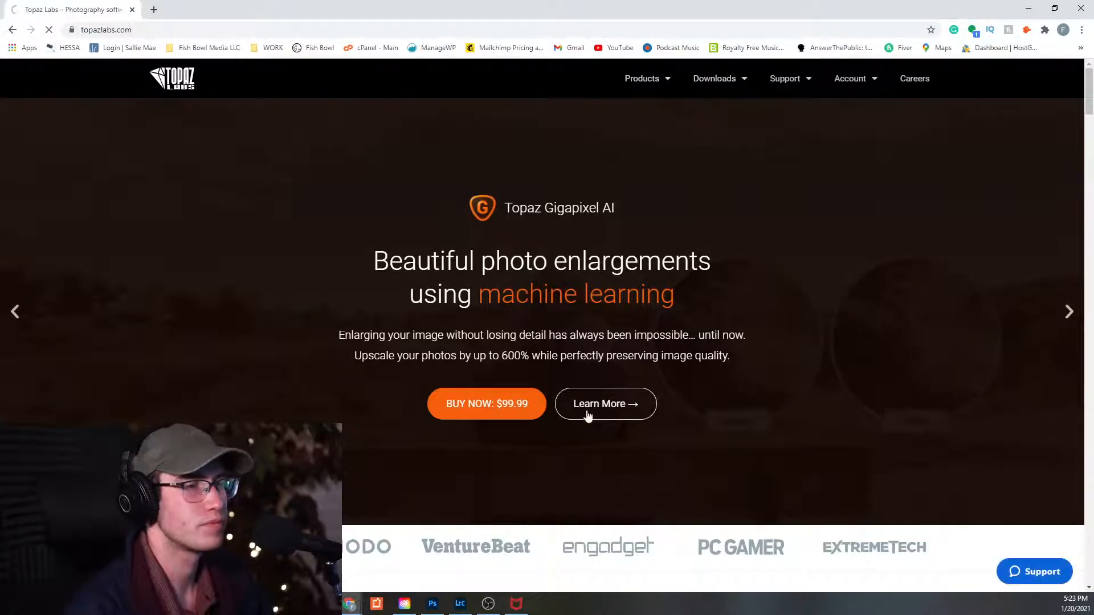
{"action": "scroll", "coordinate": [541, 319], "scroll_direction": "down", "scroll_amount": 15}
{"action": "scroll", "coordinate": [422, 339], "scroll_direction": "down", "scroll_amount": 10}
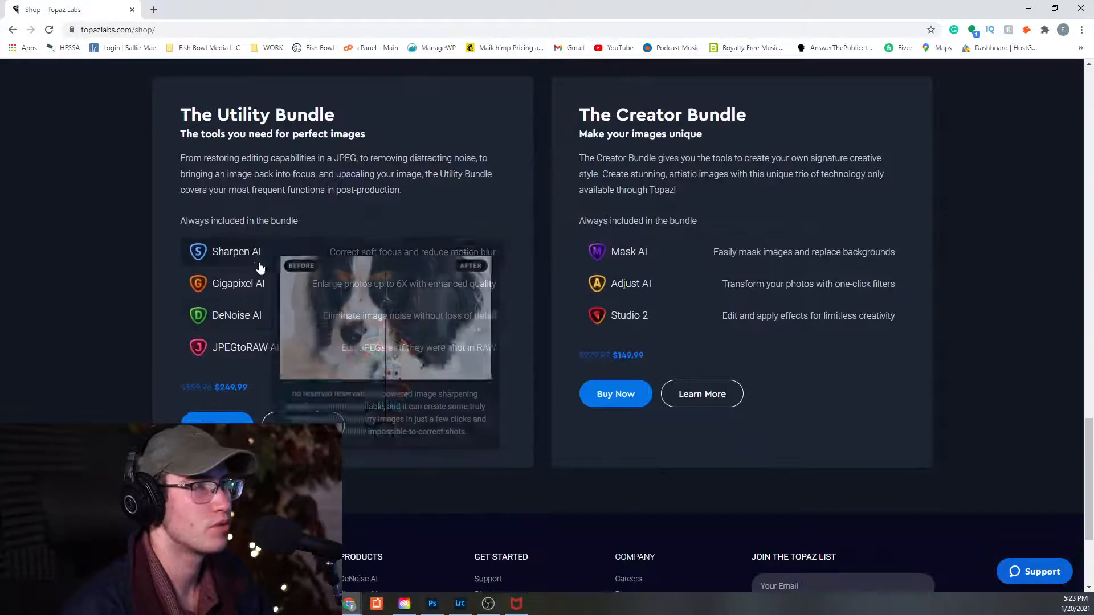
{"action": "scroll", "coordinate": [261, 255], "scroll_direction": "up", "scroll_amount": 1}
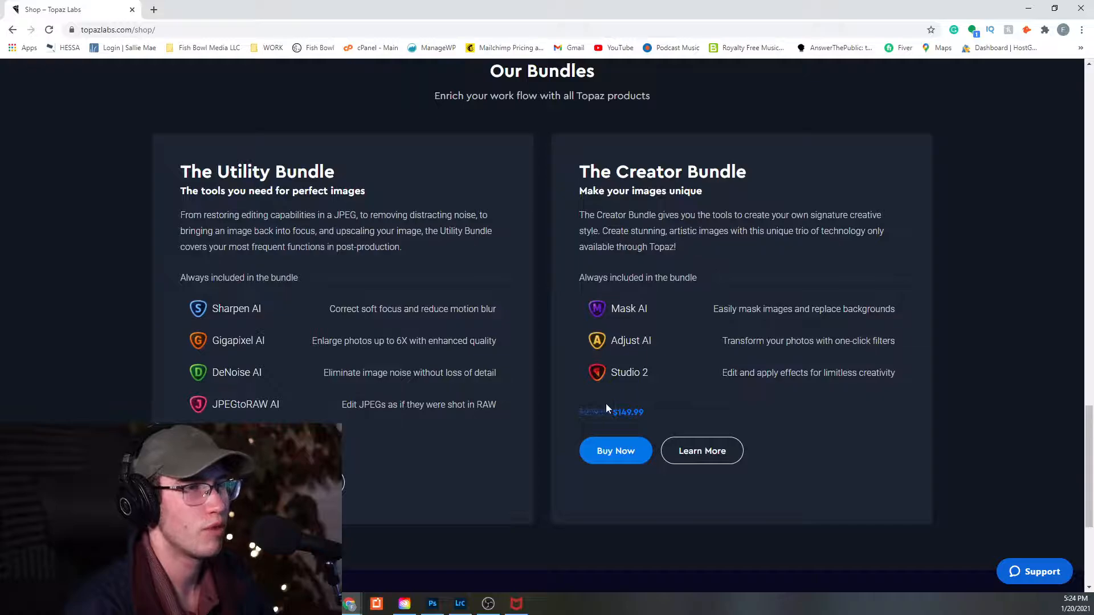
Look through the Topaz products and their pricing, and open the checkout for the Utility Bundle.
{"action": "scroll", "coordinate": [612, 408], "scroll_direction": "up", "scroll_amount": 15}
{"action": "scroll", "coordinate": [640, 378], "scroll_direction": "up", "scroll_amount": 5}
{"action": "scroll", "coordinate": [592, 456], "scroll_direction": "down", "scroll_amount": 11}
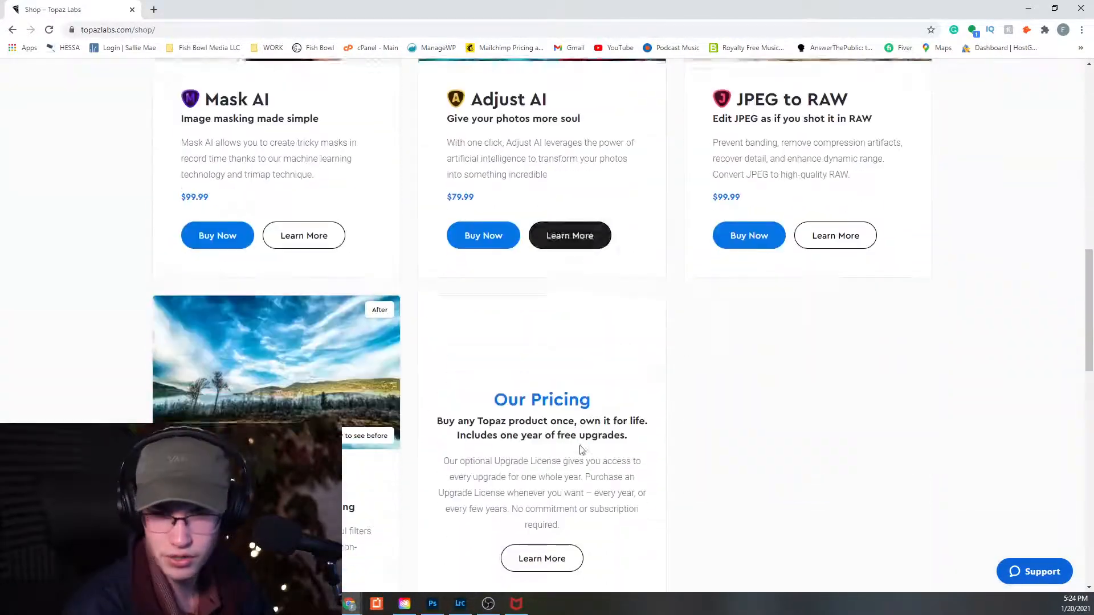
{"action": "scroll", "coordinate": [582, 450], "scroll_direction": "down", "scroll_amount": 12}
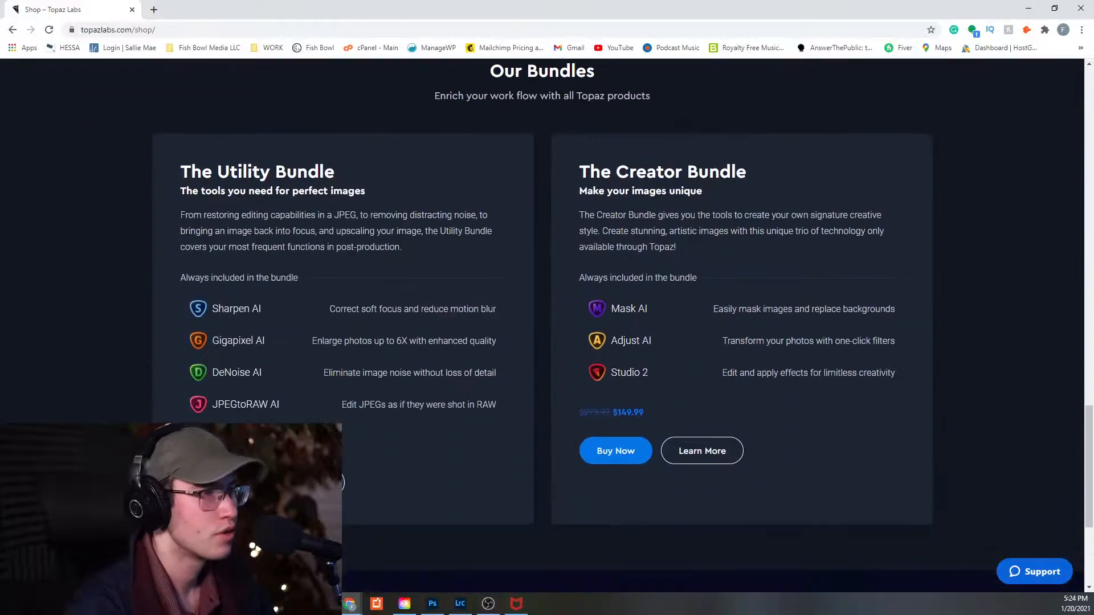
{"action": "left_click", "coordinate": [304, 483]}
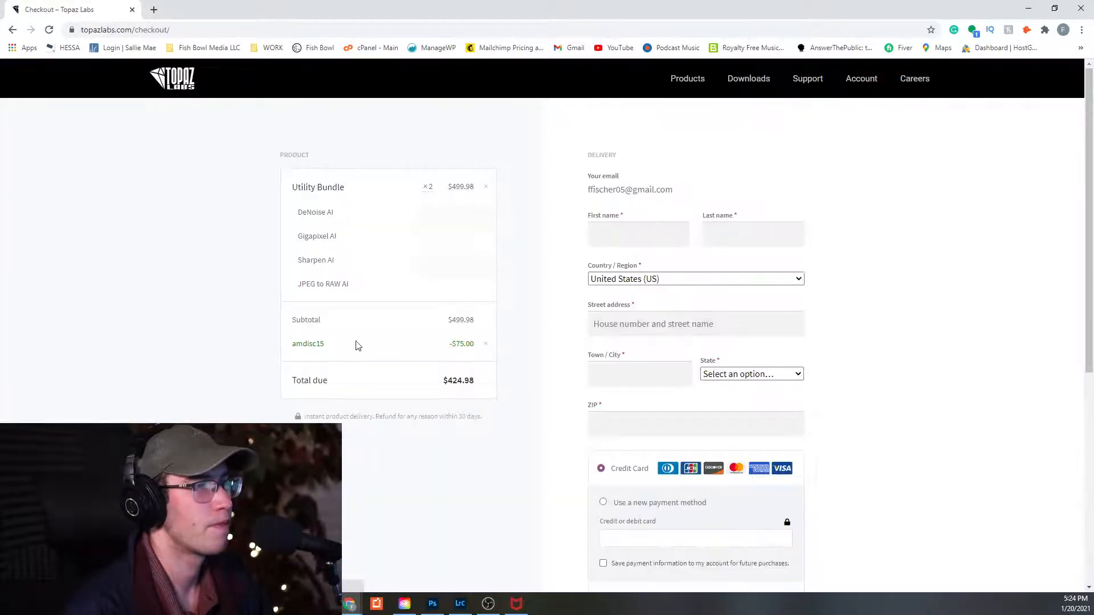
Set the Utility Bundle's quantity to 1 and replace the applied promo code with topazplus.
{"action": "left_click", "coordinate": [432, 188]}
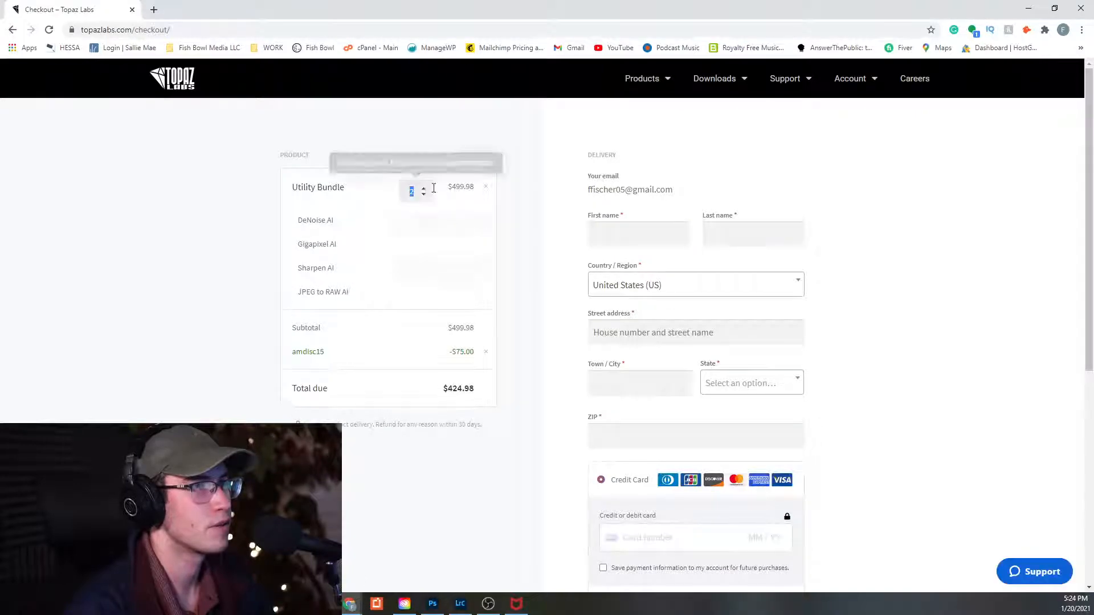
{"action": "key", "text": "Return"}
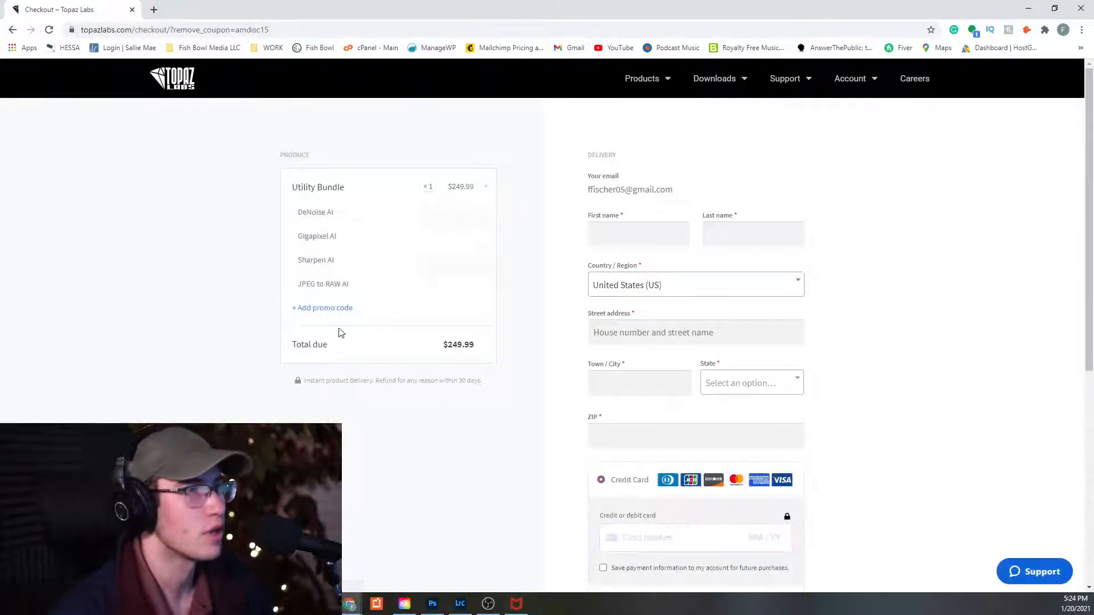
{"action": "left_click", "coordinate": [330, 309]}
{"action": "left_click", "coordinate": [347, 313]}
{"action": "type", "text": "top"}
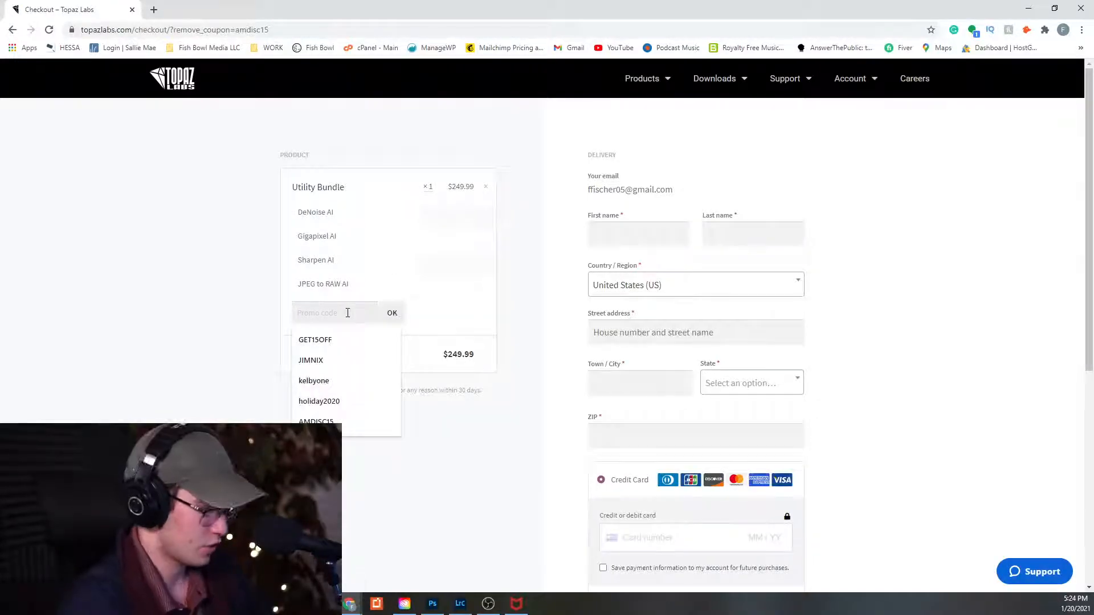
{"action": "type", "text": "azplus"}
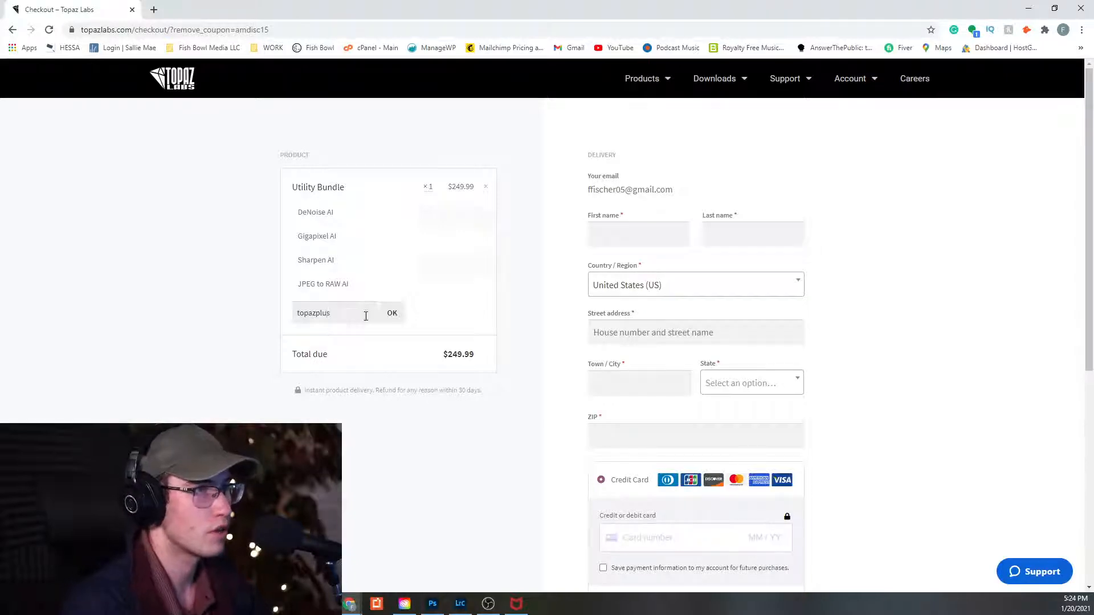
{"action": "left_click", "coordinate": [392, 313]}
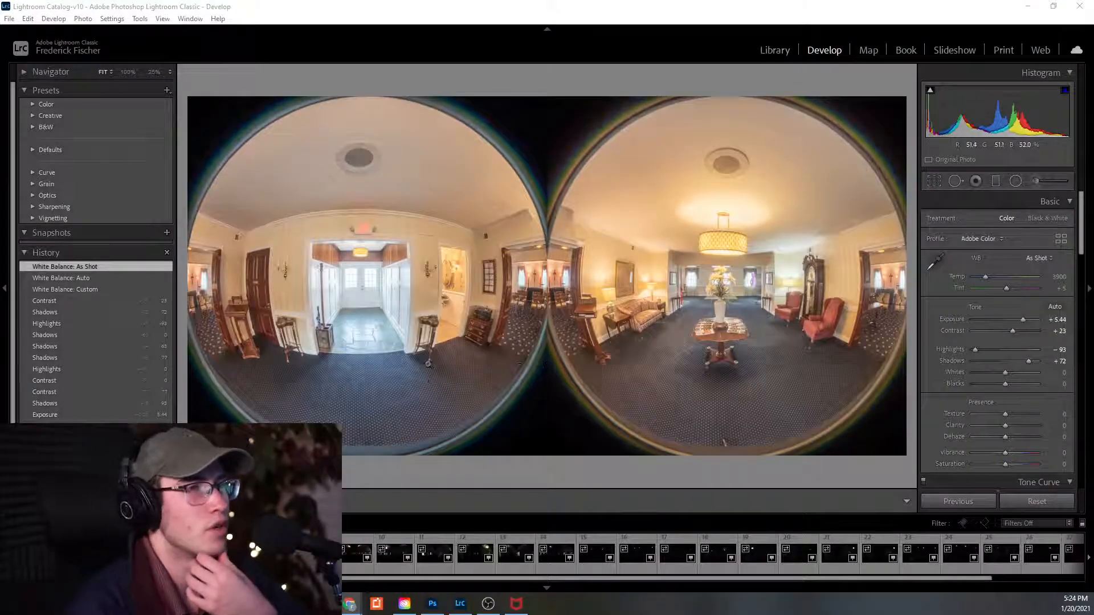
In Lightroom Classic, sample the lobby photo's white balance from the carpet beside the flower table and set Orange saturation to -18.
{"action": "left_click", "coordinate": [934, 261]}
{"action": "left_click", "coordinate": [763, 331]}
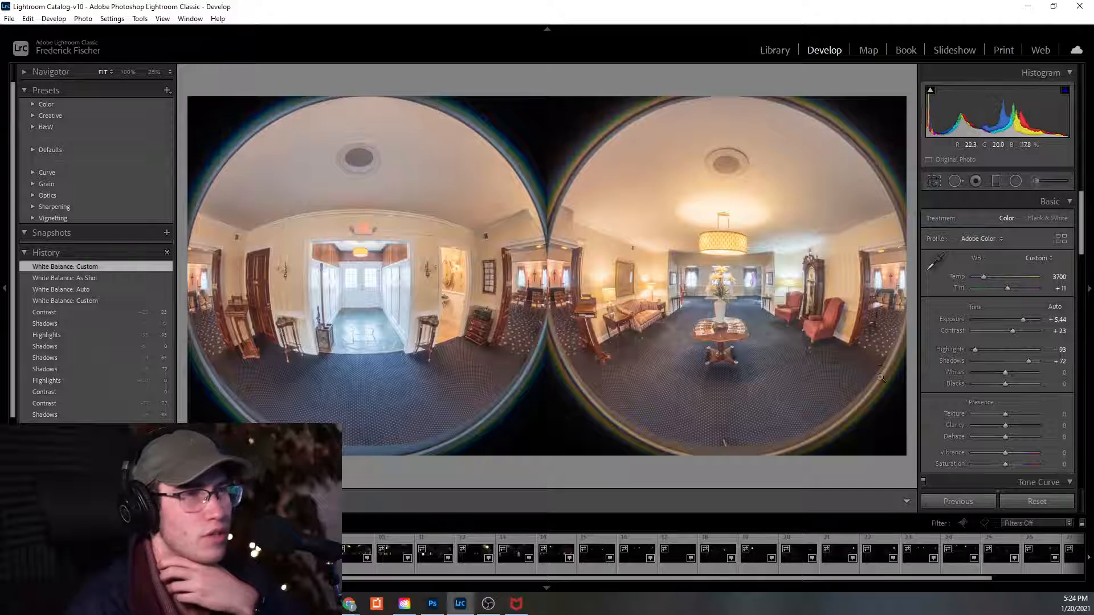
{"action": "scroll", "coordinate": [991, 376], "scroll_direction": "down", "scroll_amount": 5}
{"action": "left_click_drag", "start_coordinate": [997, 233], "coordinate": [1000, 233]}
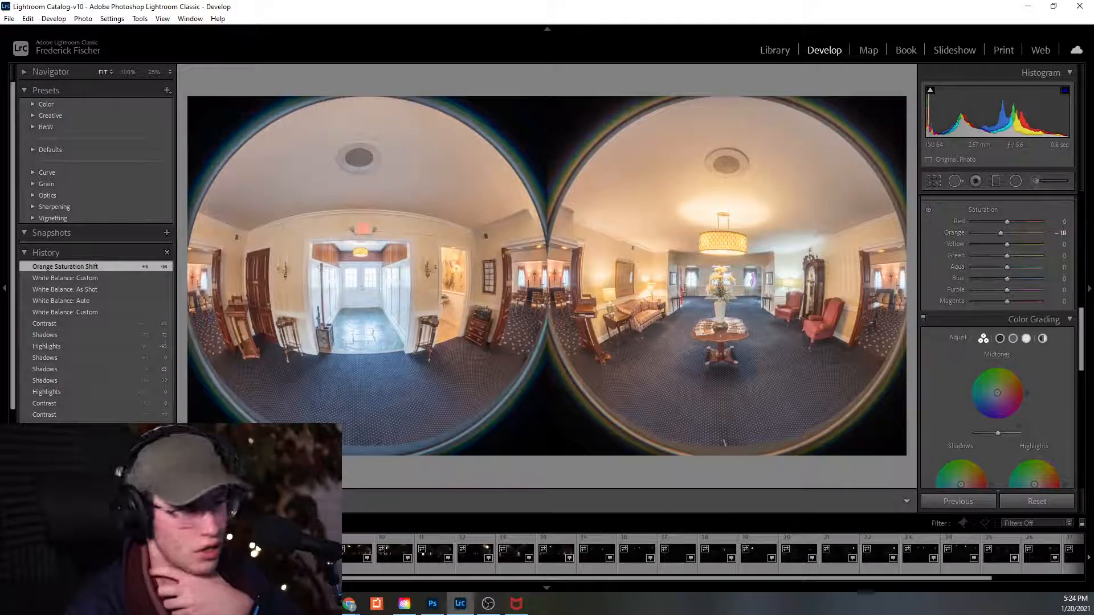
Copy the lobby photo's develop settings without local adjustments, transform, spot removal or crop, and go to the following photo.
{"action": "key", "text": "ctrl+shift+c"}
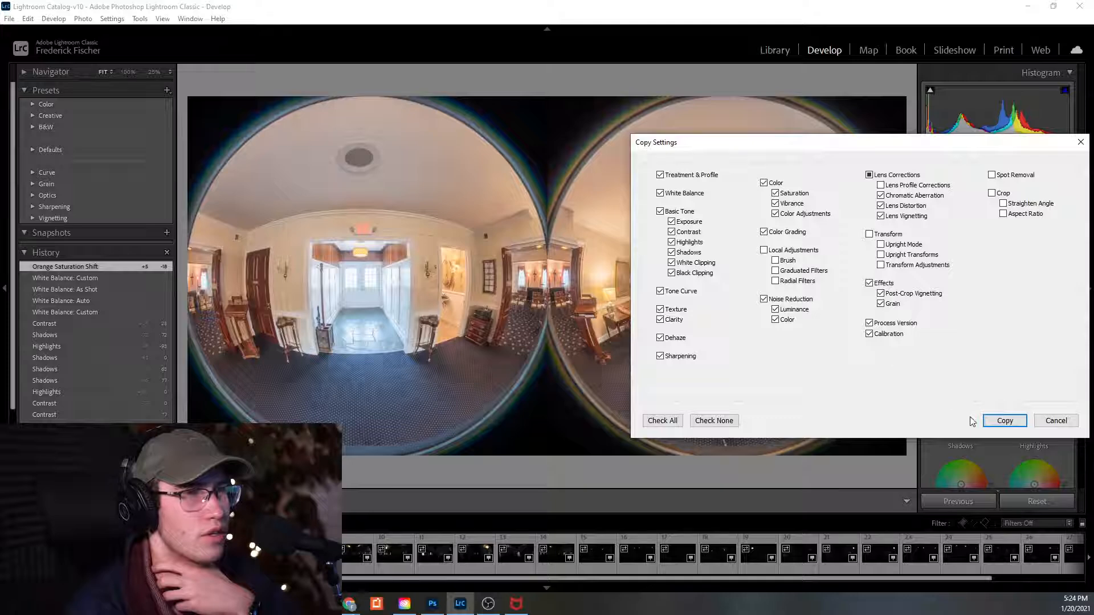
{"action": "left_click", "coordinate": [1004, 421]}
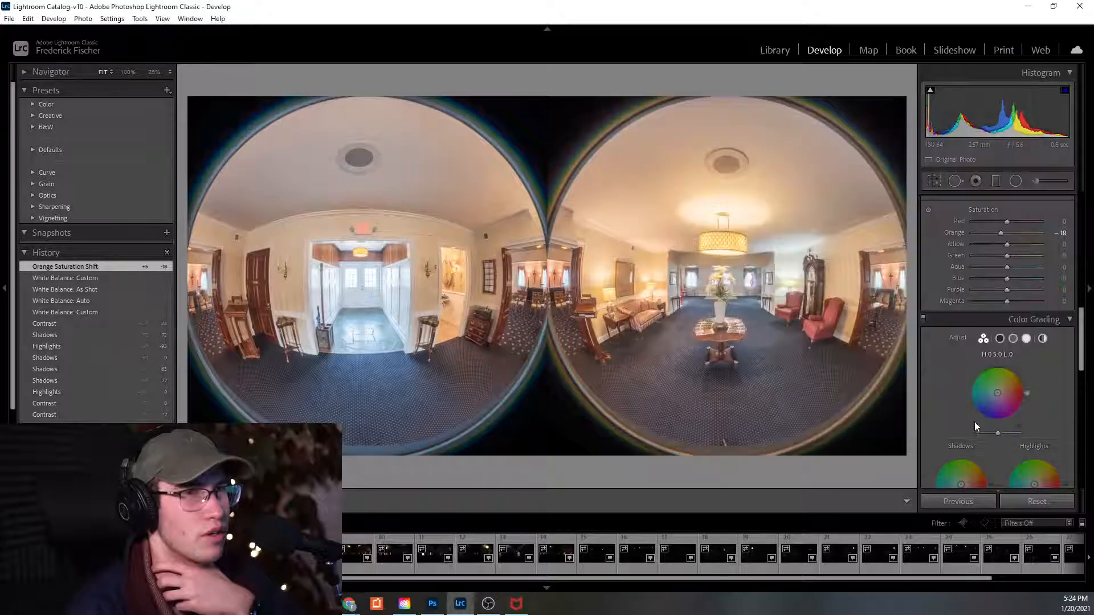
{"action": "key", "text": "Right"}
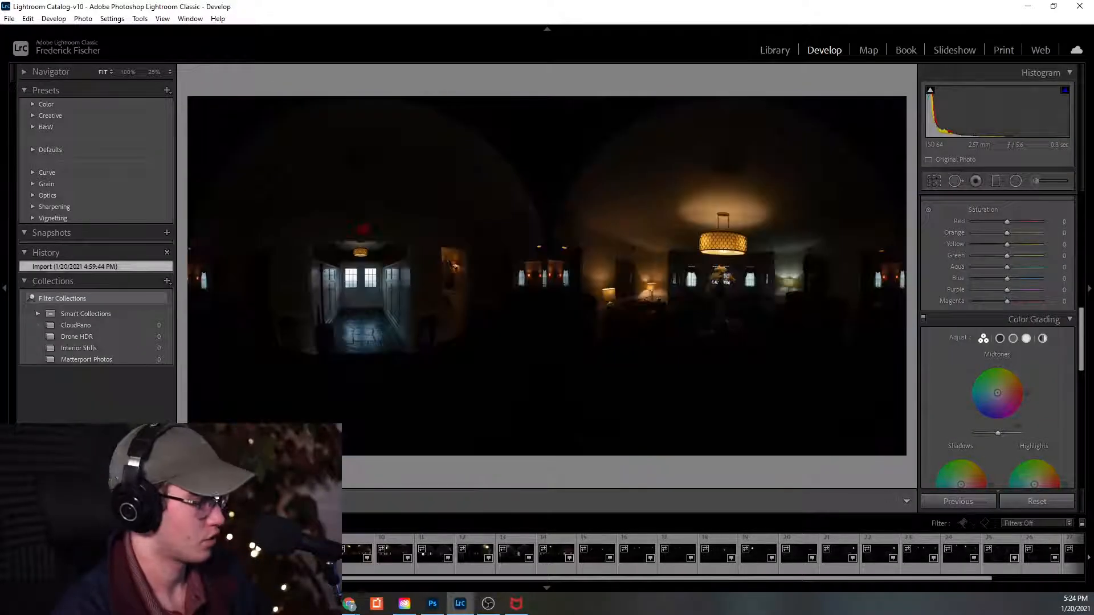
Select all the photos in the filmstrip and show the external editing options for them.
{"action": "key", "text": "ctrl+a"}
{"action": "right_click", "coordinate": [271, 208]}
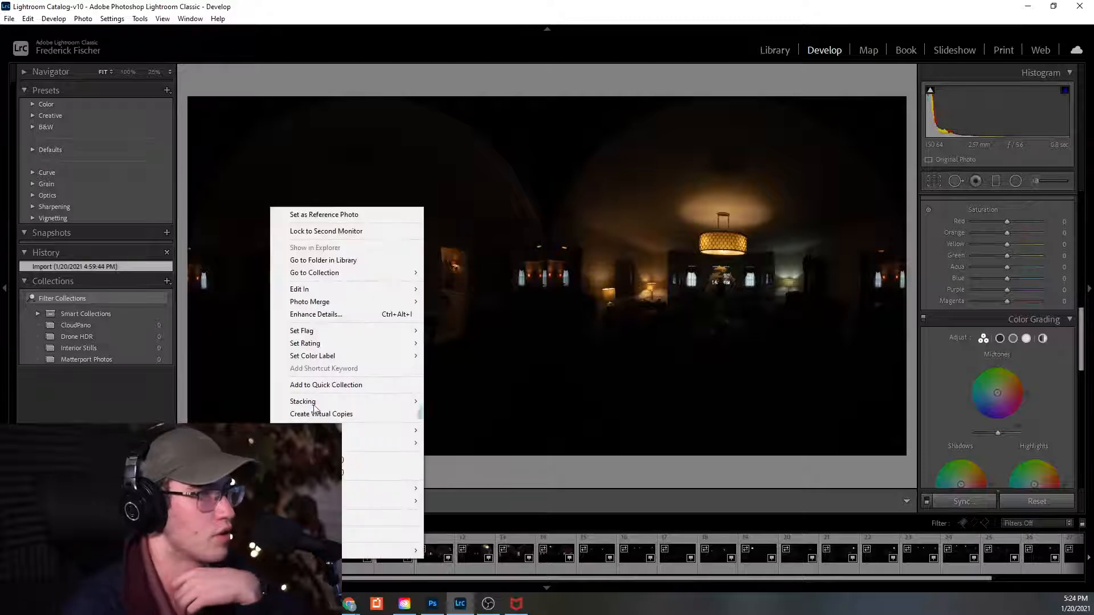
{"action": "mouse_move", "coordinate": [316, 292]}
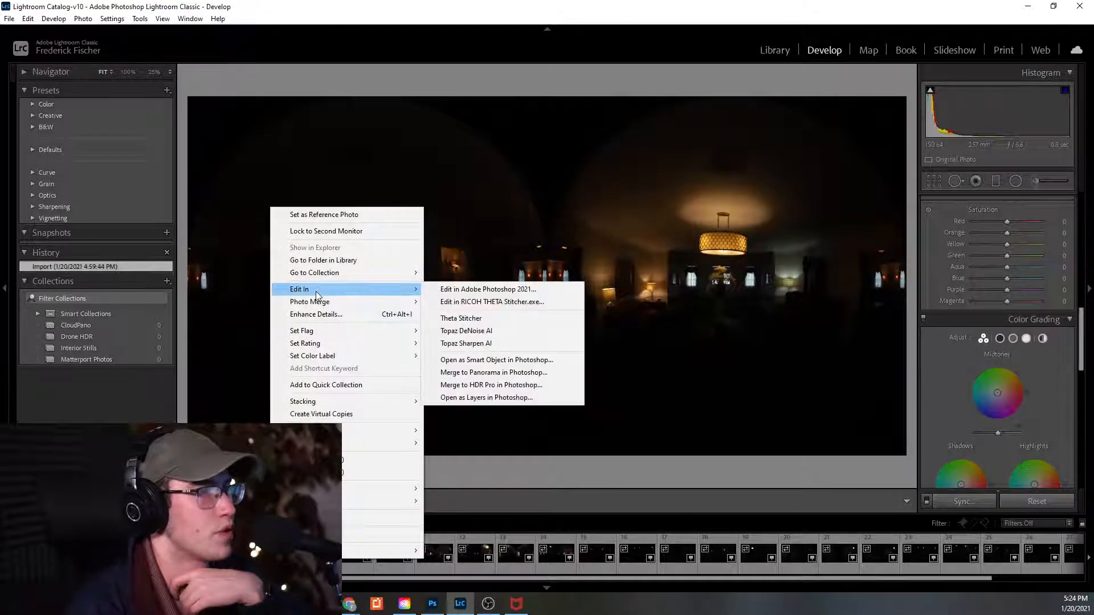
Paste the copied develop settings onto the dark lobby panorama.
{"action": "key", "text": "Escape"}
{"action": "key", "text": "ctrl+shift+v"}
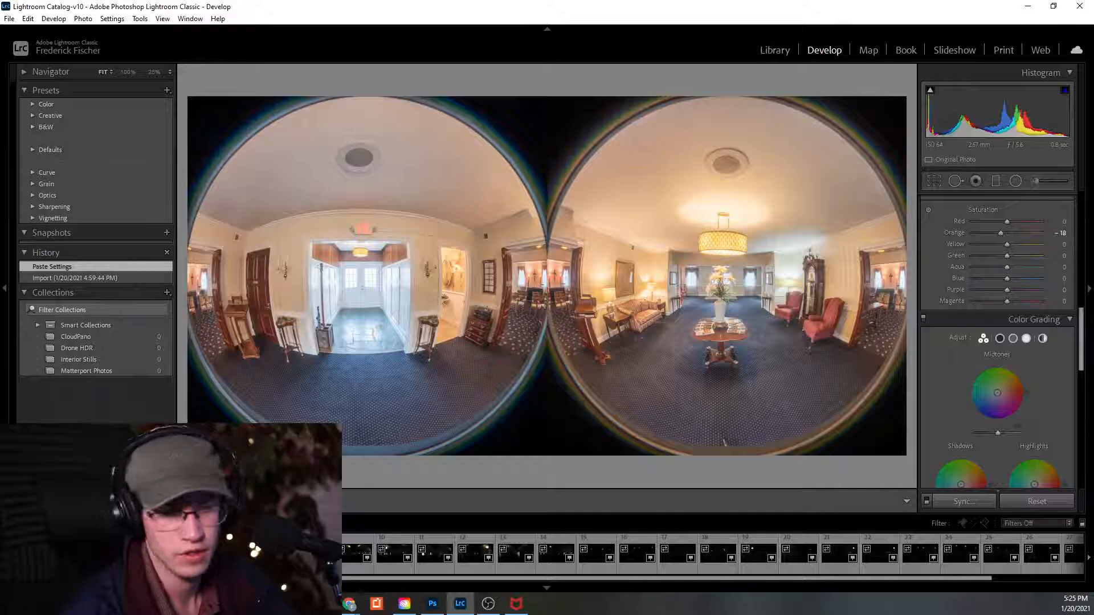
{"action": "key", "text": "ctrl+z"}
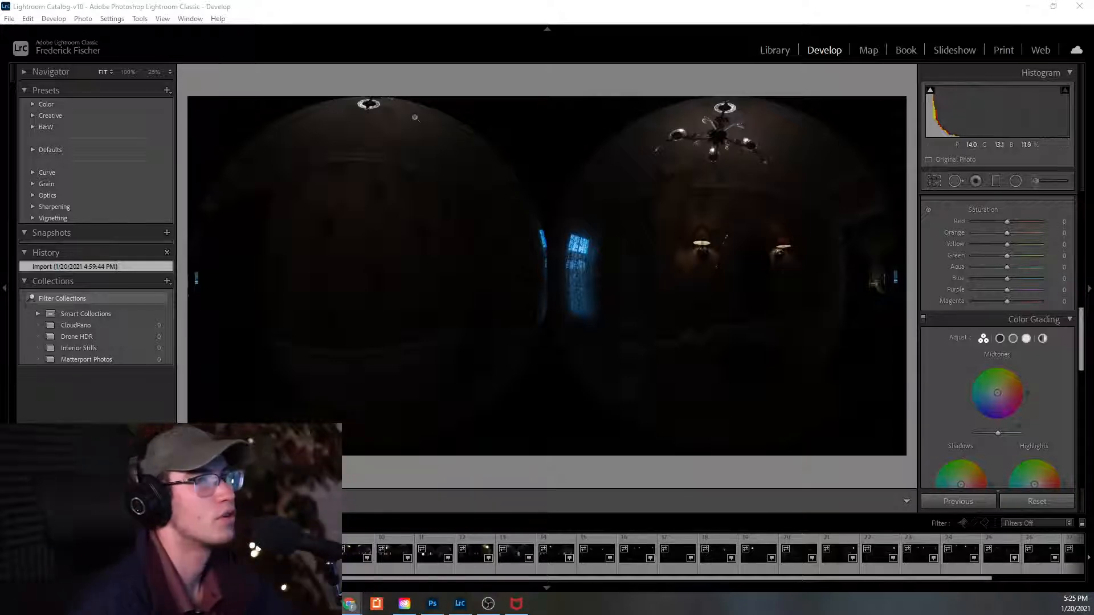
In the Library grid, select photos 7 through 29 and paste the copied develop settings onto all of them.
{"action": "left_click", "coordinate": [774, 50]}
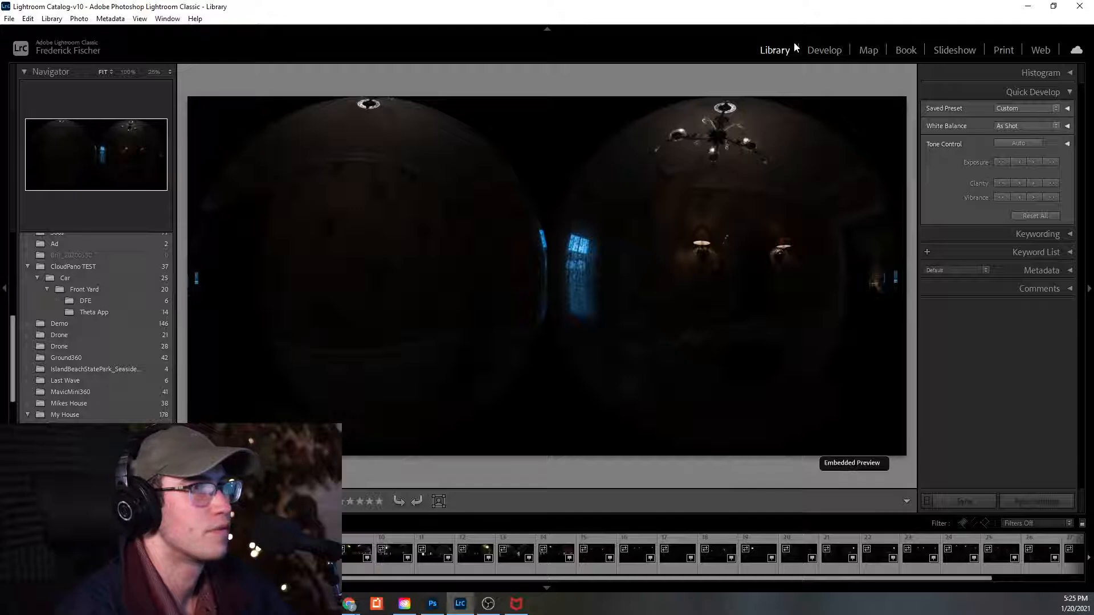
{"action": "key", "text": "g"}
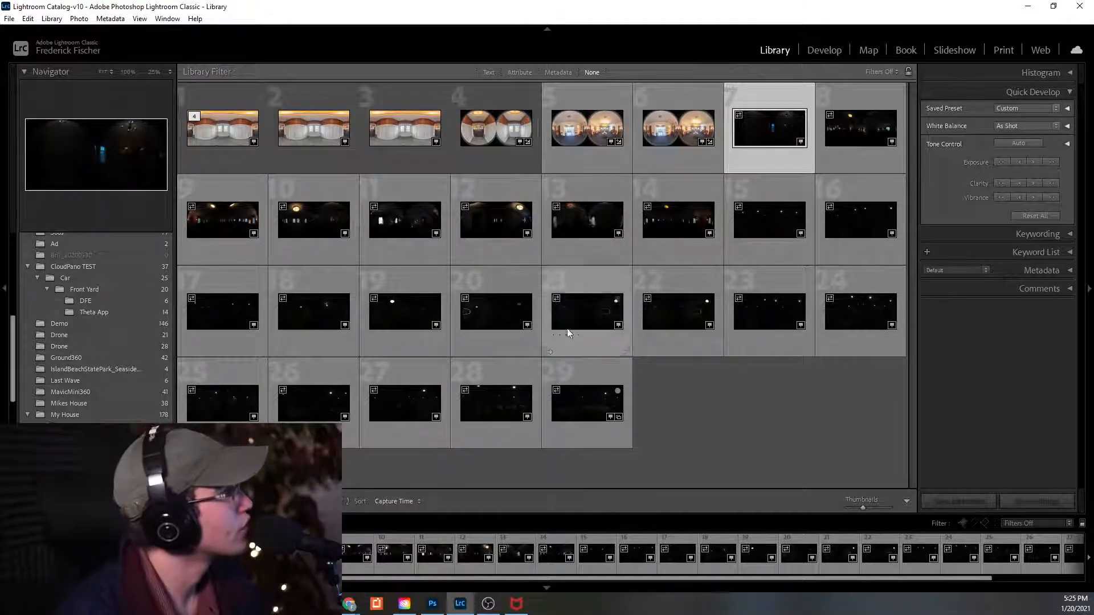
{"action": "left_click", "coordinate": [598, 404], "text": "shift"}
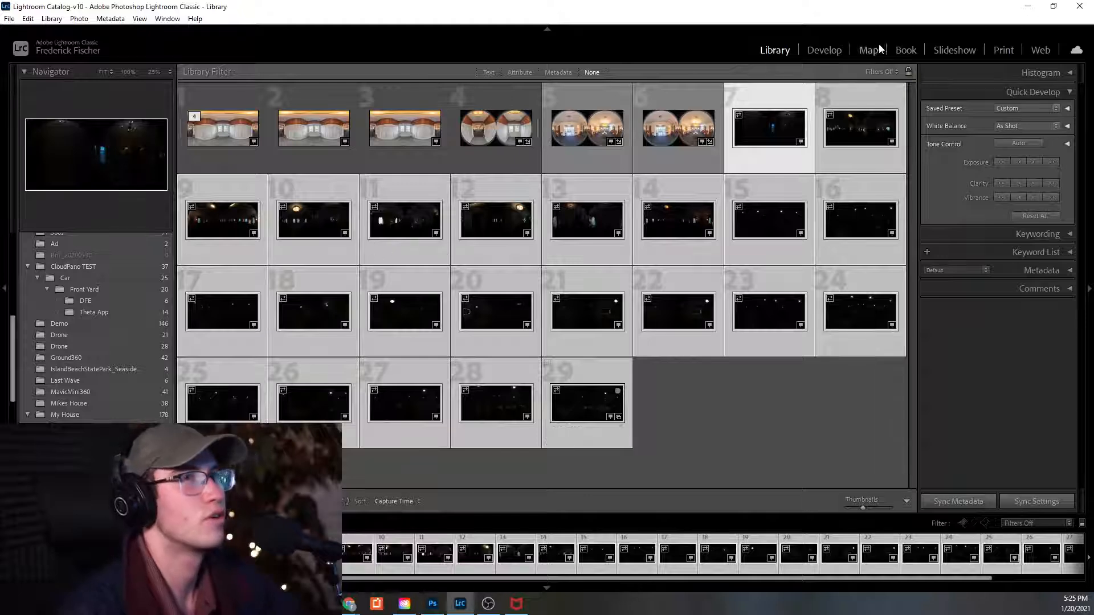
{"action": "right_click", "coordinate": [752, 197]}
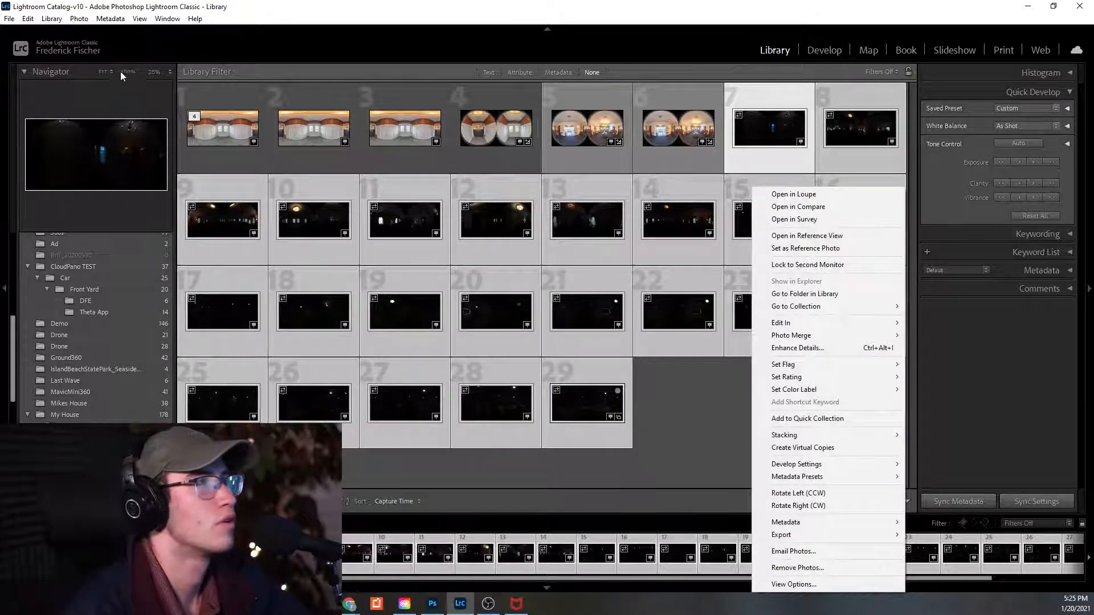
{"action": "left_click", "coordinate": [87, 20]}
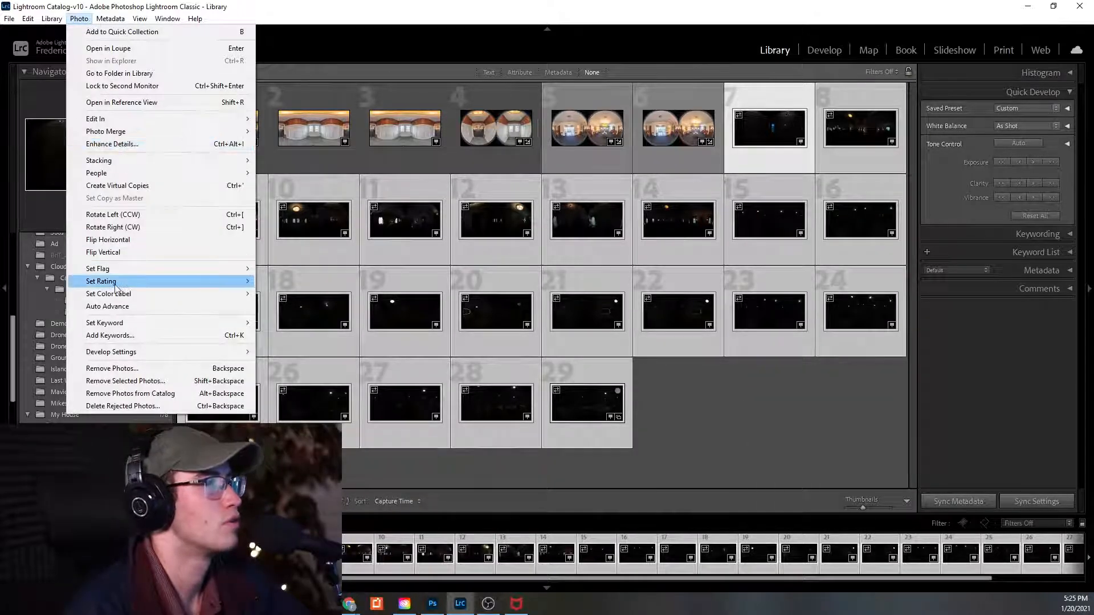
{"action": "mouse_move", "coordinate": [171, 353]}
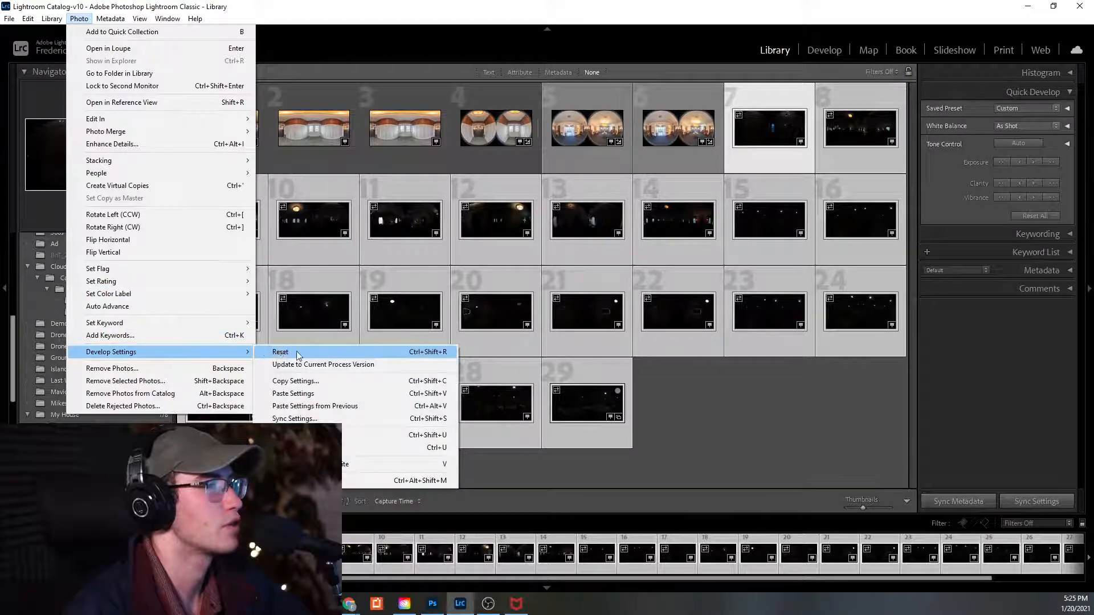
{"action": "left_click", "coordinate": [325, 396]}
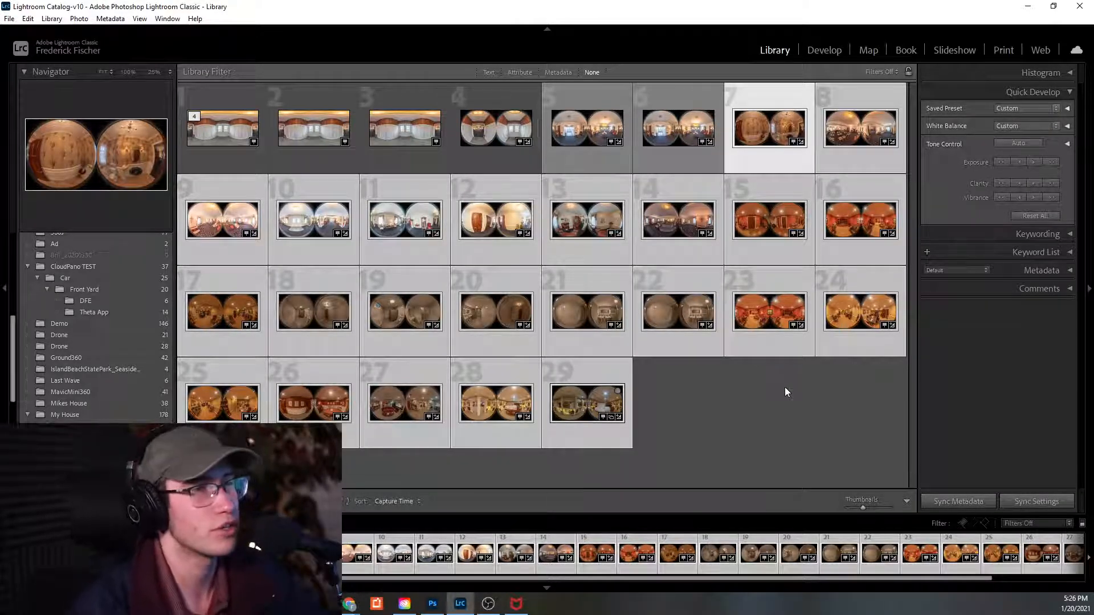
Clear the selection and view photo 28, the casket showroom panorama, enlarged.
{"action": "left_click", "coordinate": [751, 408]}
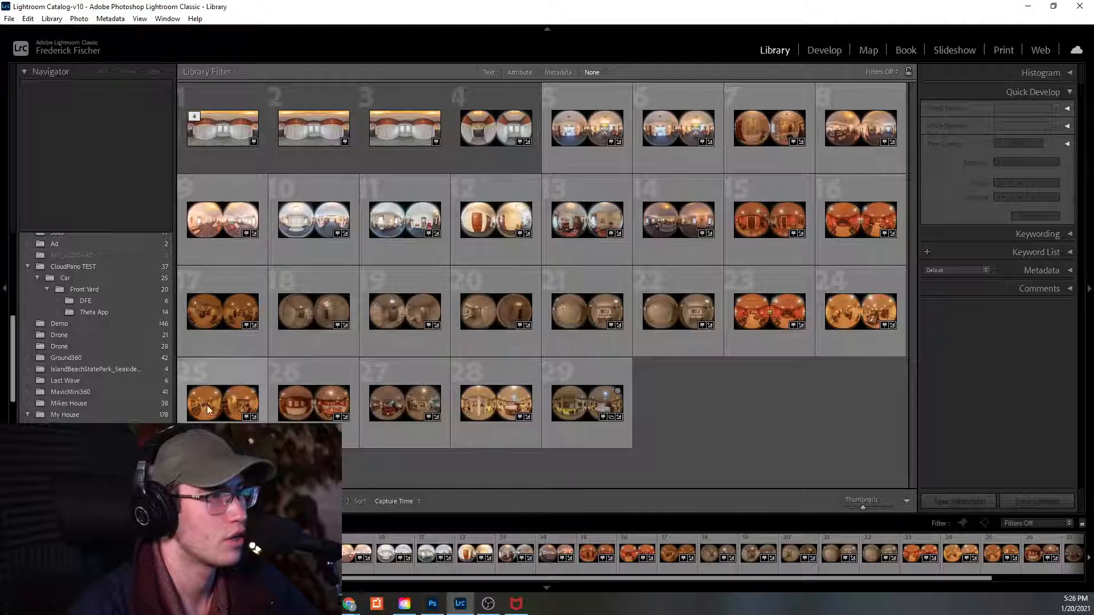
{"action": "double_click", "coordinate": [497, 416]}
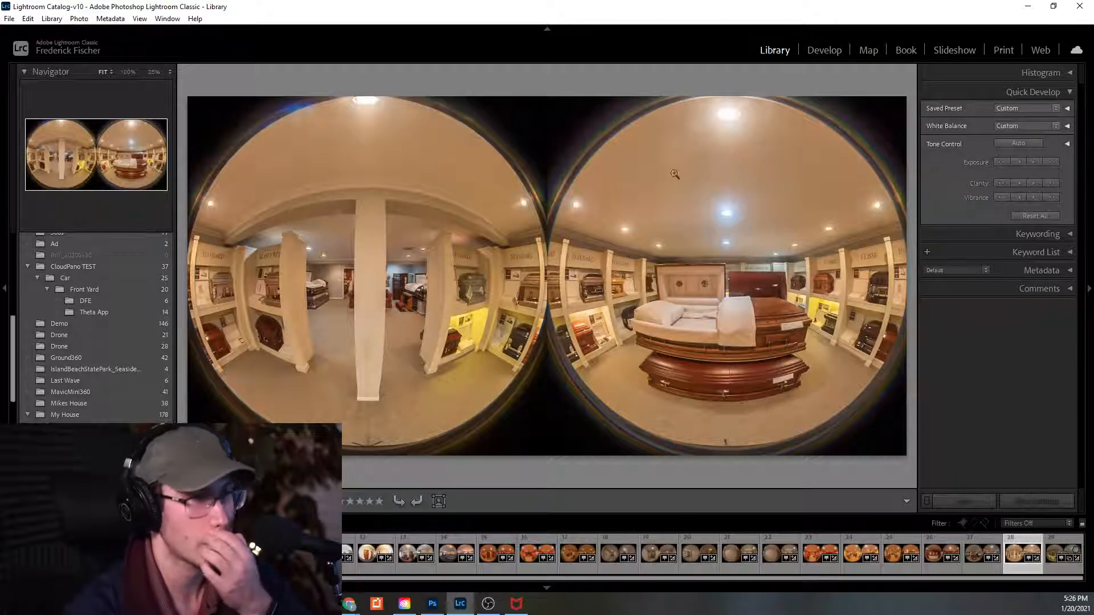
{"action": "key", "text": "Right"}
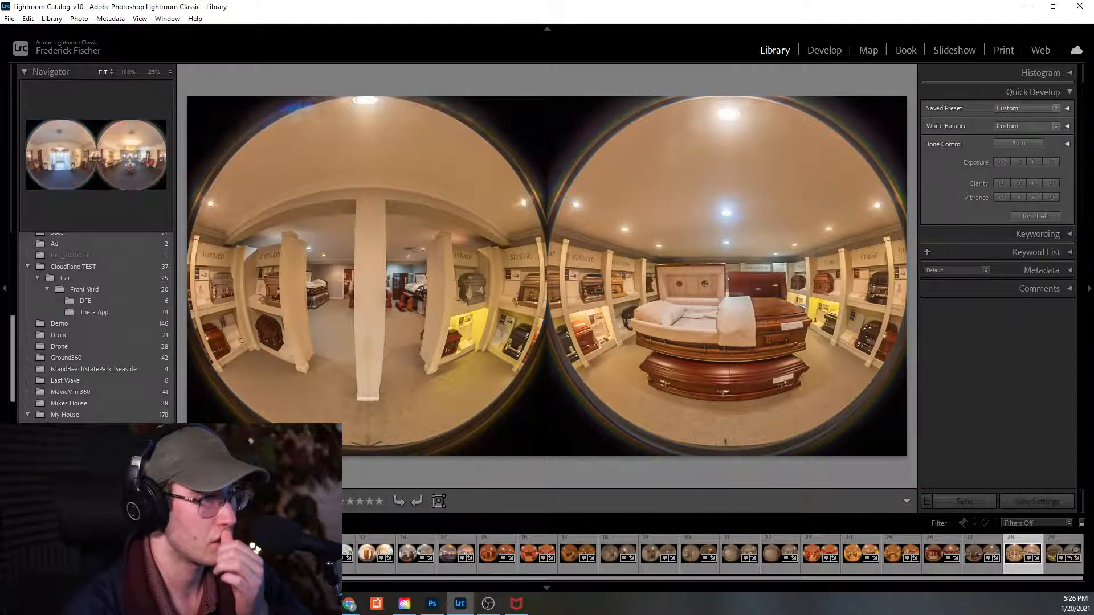
In the Develop module, raise the bathroom panorama's shadows to +82 and set its white balance to Auto.
{"action": "key", "text": "ctrl+alt+3"}
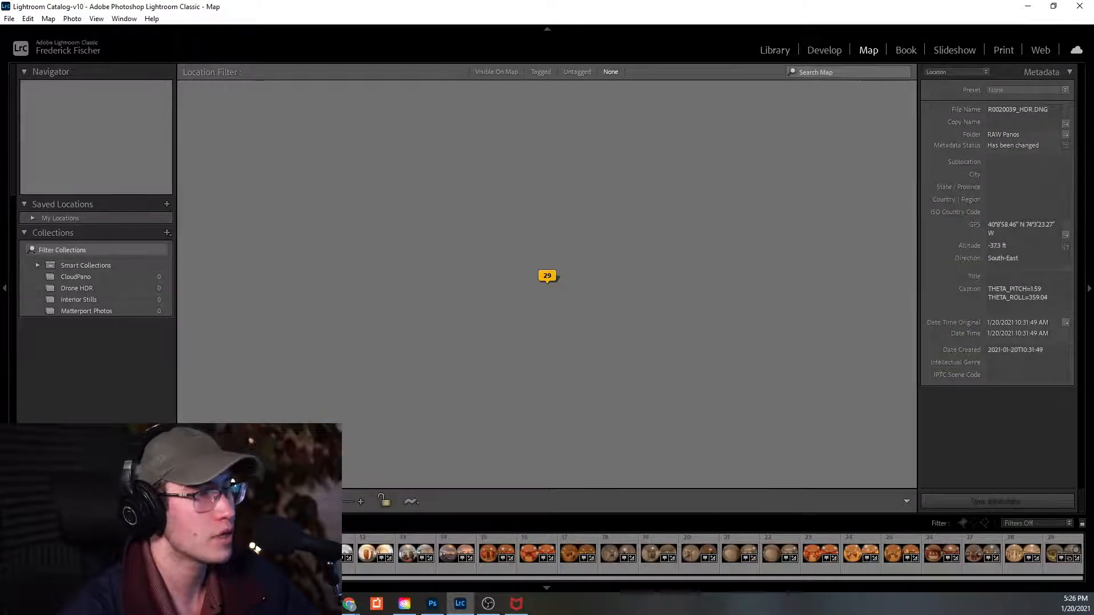
{"action": "left_click", "coordinate": [824, 52]}
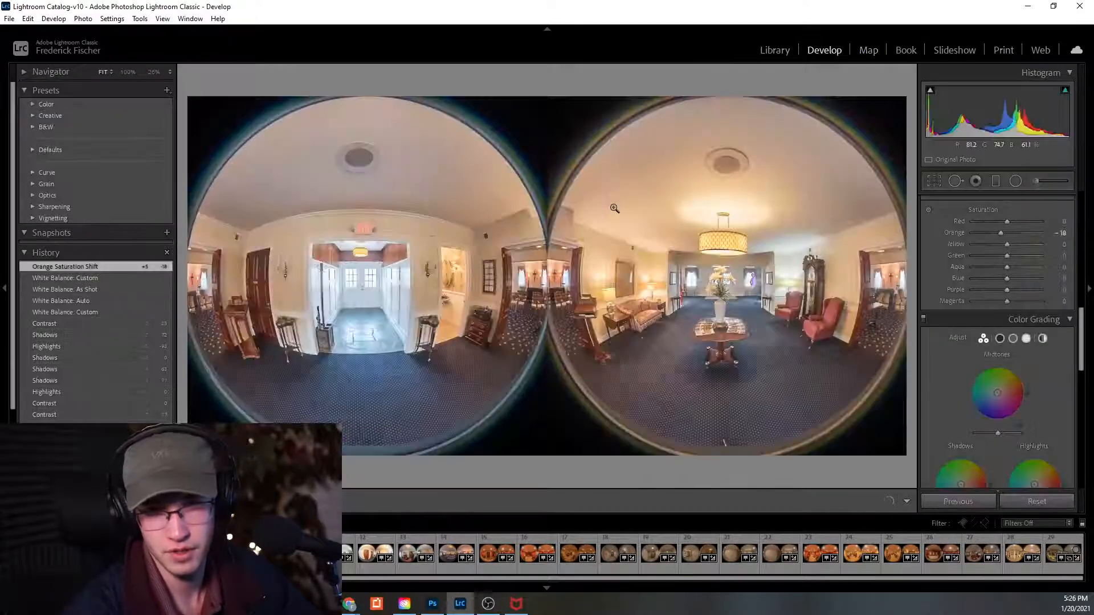
{"action": "right_click", "coordinate": [335, 376]}
{"action": "left_click", "coordinate": [182, 553]}
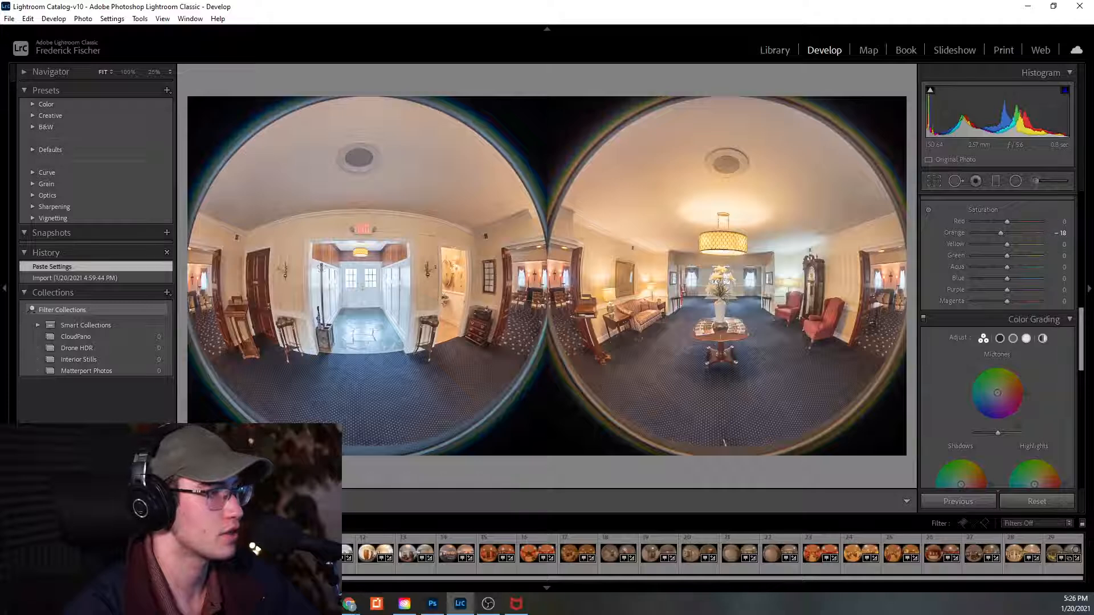
{"action": "key", "text": "Right"}
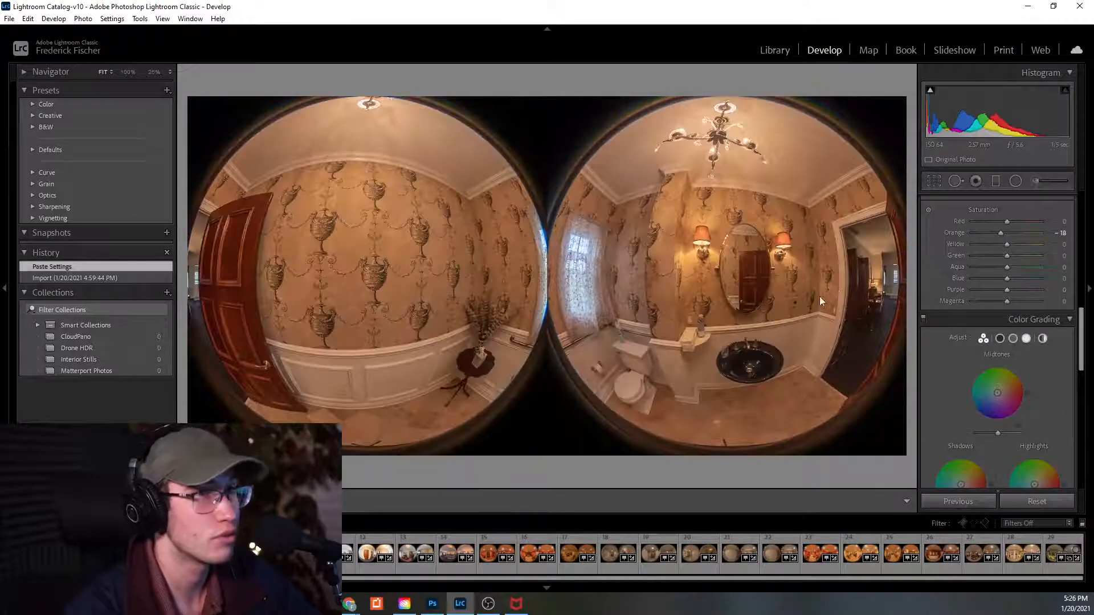
{"action": "scroll", "coordinate": [963, 312], "scroll_direction": "up", "scroll_amount": 8}
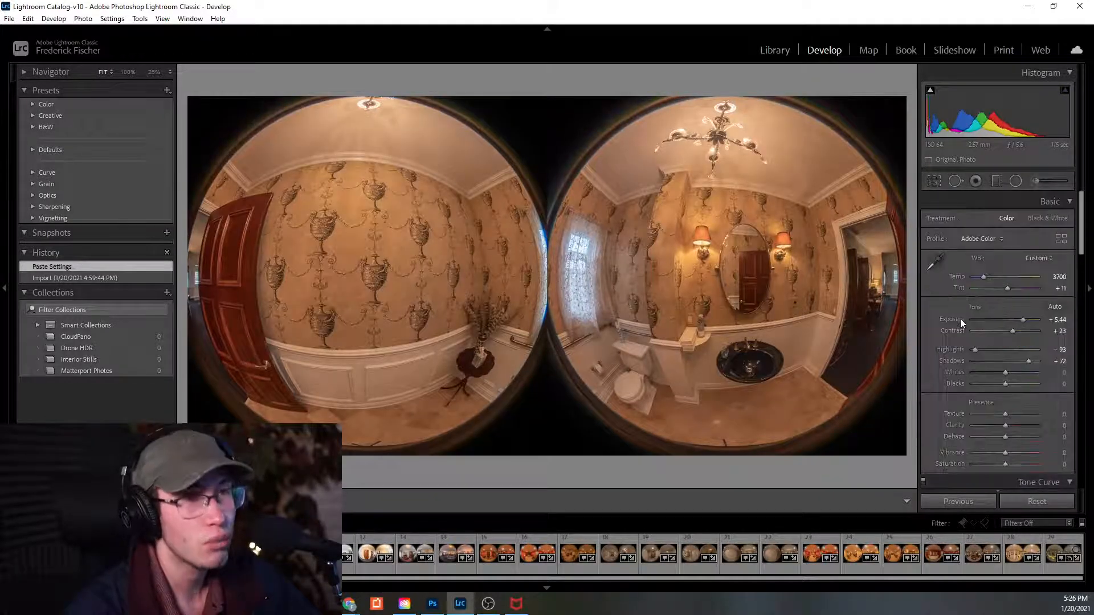
{"action": "left_click_drag", "start_coordinate": [1028, 361], "coordinate": [1032, 362]}
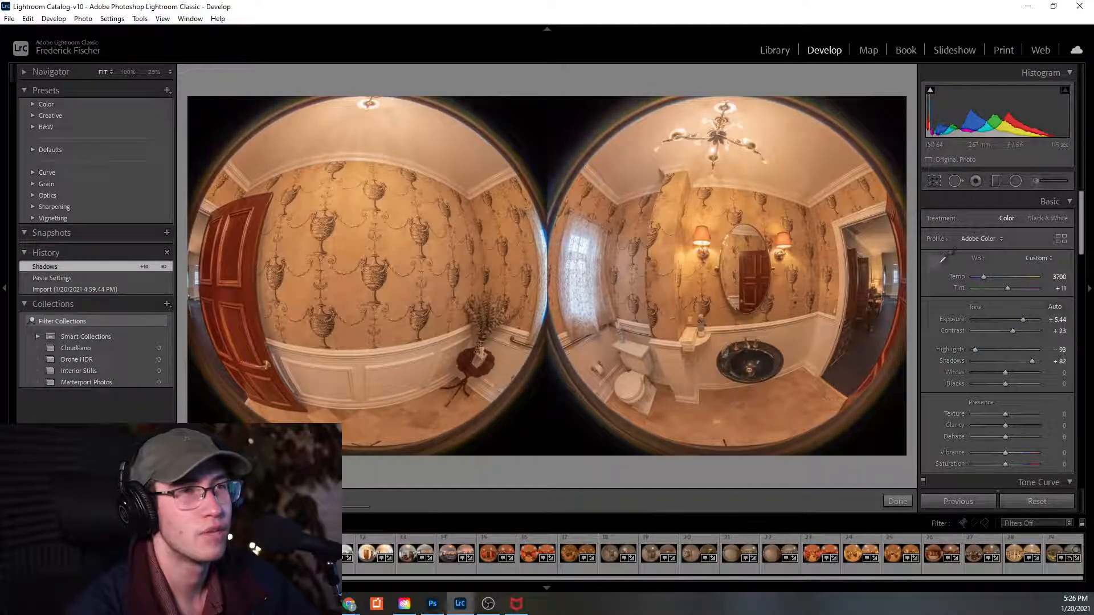
{"action": "left_click", "coordinate": [704, 170]}
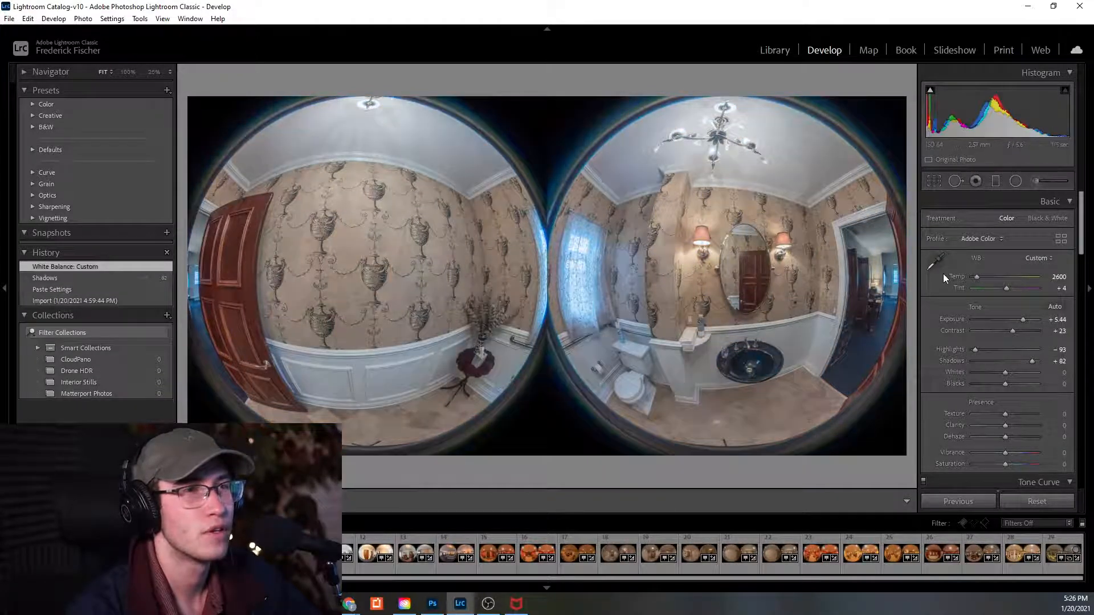
{"action": "left_click", "coordinate": [1038, 259]}
{"action": "left_click", "coordinate": [1017, 282]}
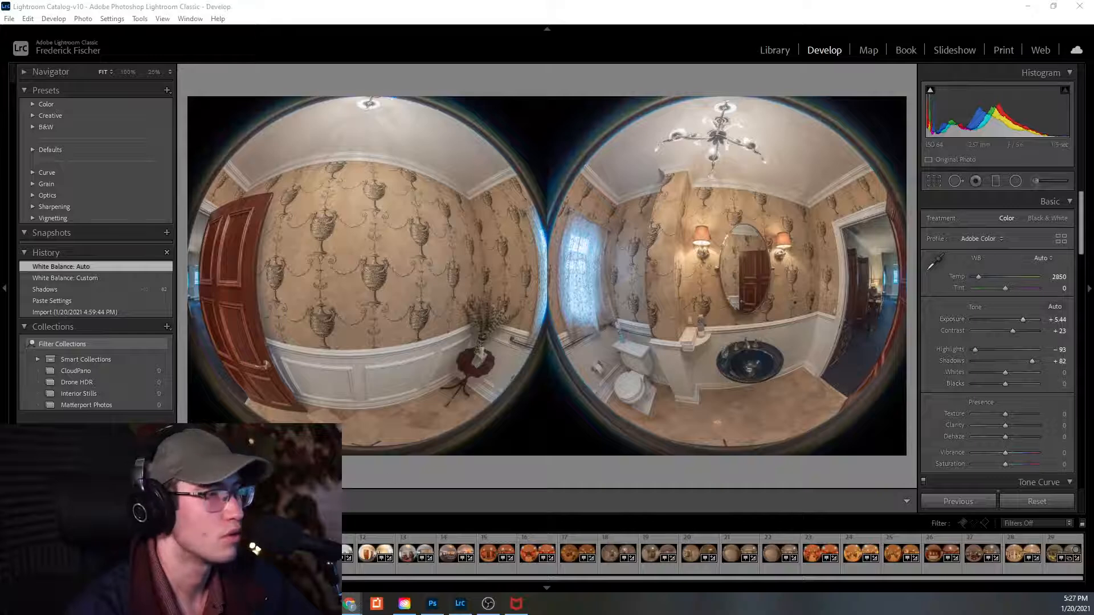
On the panorama with rows of chairs, set the white balance to Auto and the orange saturation to -33.
{"action": "left_click", "coordinate": [302, 553]}
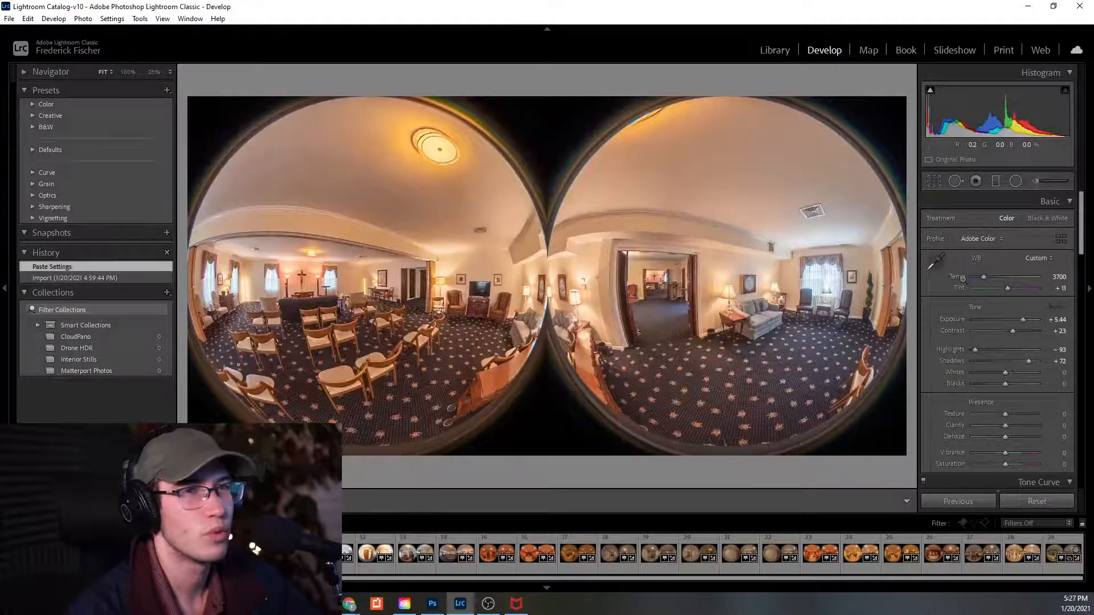
{"action": "left_click", "coordinate": [1026, 258]}
{"action": "left_click", "coordinate": [997, 284]}
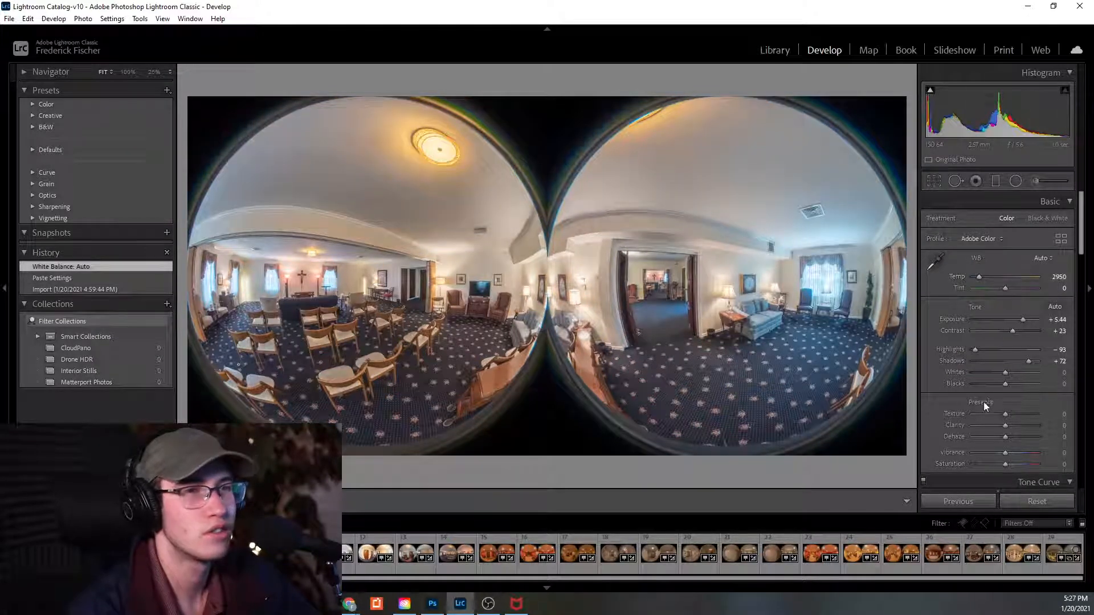
{"action": "scroll", "coordinate": [983, 342], "scroll_direction": "down", "scroll_amount": 10}
{"action": "scroll", "coordinate": [980, 322], "scroll_direction": "down", "scroll_amount": 2}
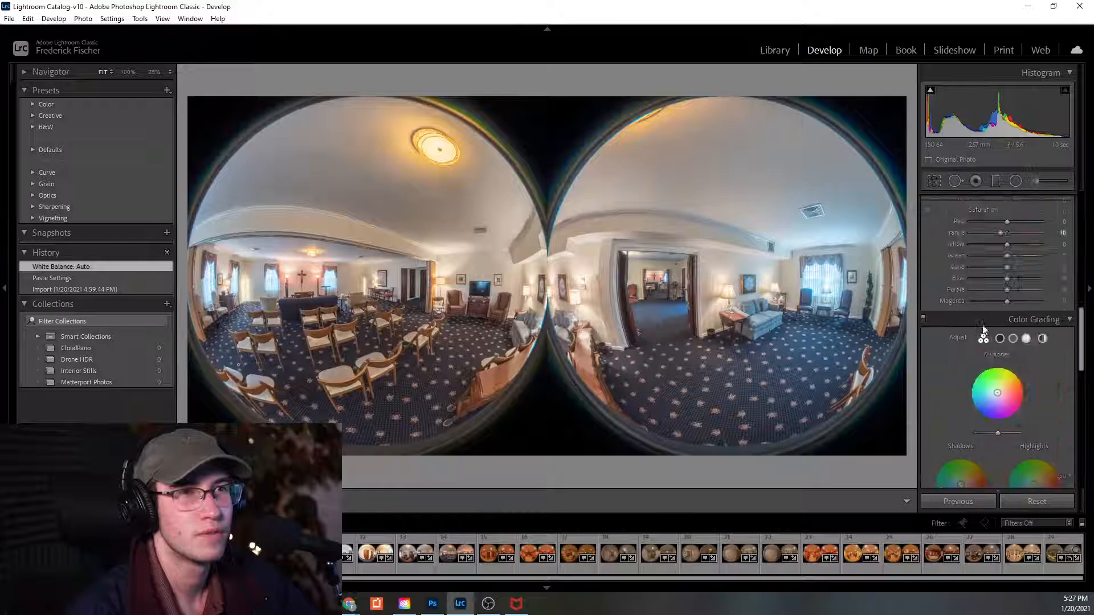
{"action": "scroll", "coordinate": [983, 365], "scroll_direction": "up", "scroll_amount": 4}
{"action": "left_click_drag", "start_coordinate": [1001, 388], "coordinate": [994, 388]}
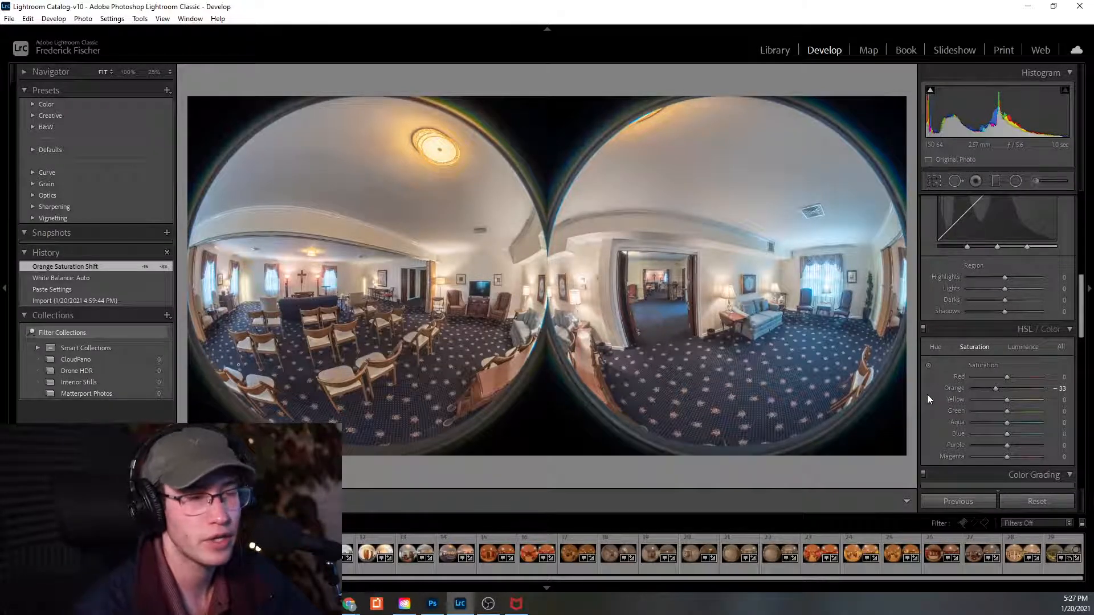
{"action": "scroll", "coordinate": [927, 394], "scroll_direction": "up", "scroll_amount": 5}
{"action": "scroll", "coordinate": [928, 394], "scroll_direction": "up", "scroll_amount": 2}
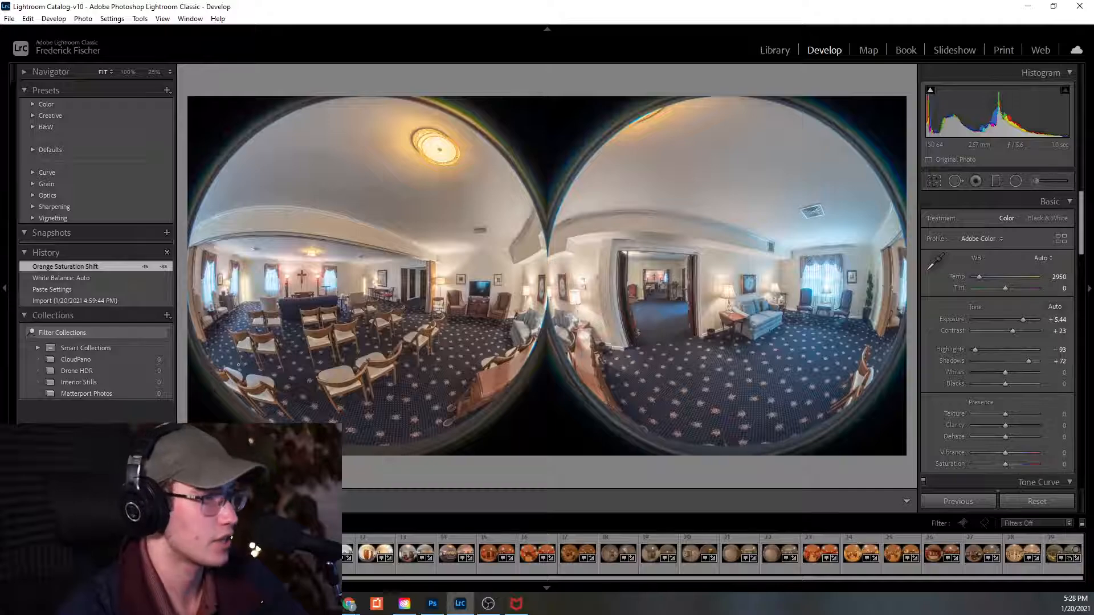
Compare the chair-room panorama with the bathroom one, and undo and redo its last two edits to check their effect.
{"action": "key", "text": "Right"}
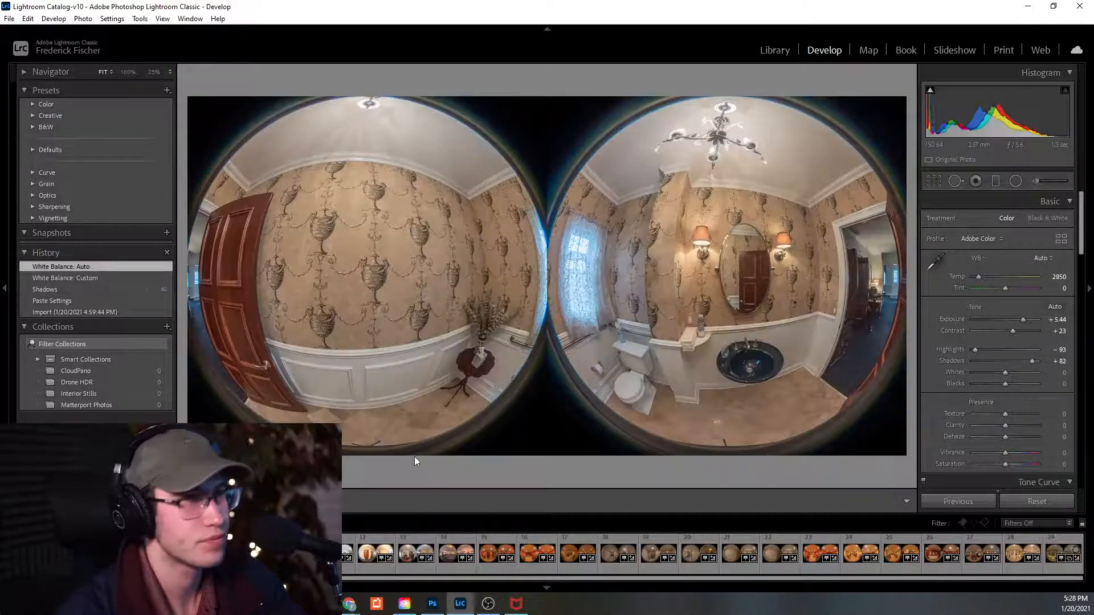
{"action": "key", "text": "Right"}
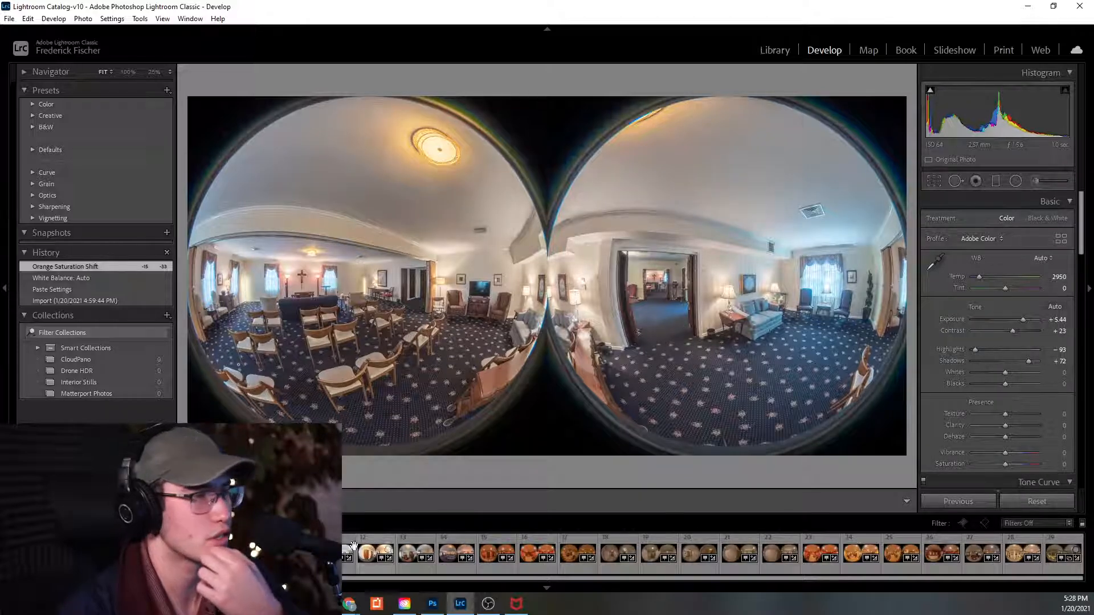
{"action": "key", "text": "ctrl+z"}
{"action": "key", "text": "ctrl+z"}
{"action": "key", "text": "ctrl+y"}
{"action": "key", "text": "ctrl+y"}
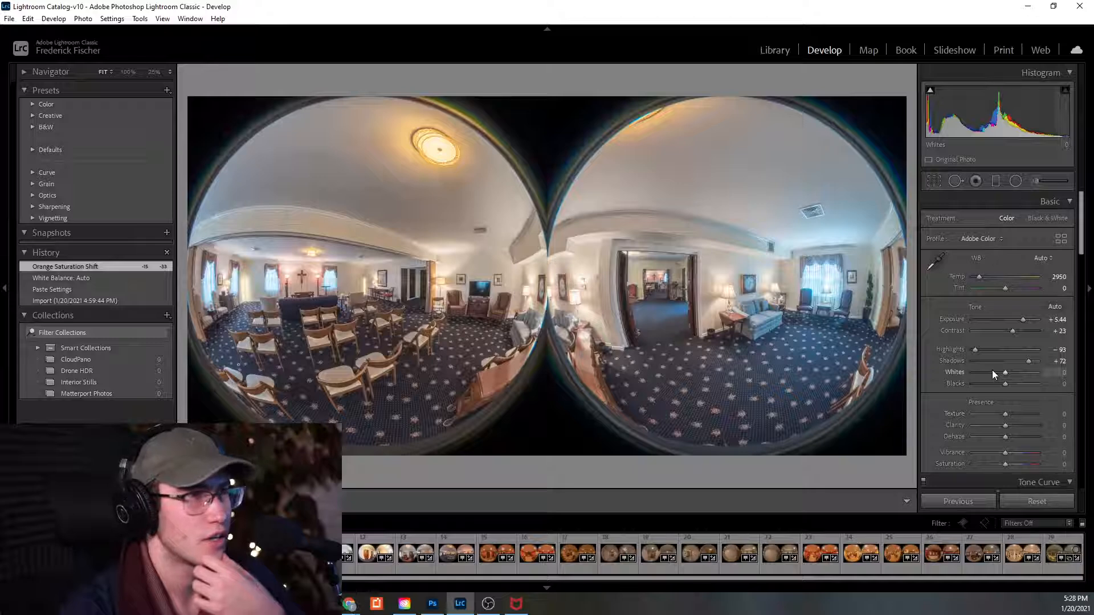
On the panorama with the purple sofa, lower the exposure to +5.26 and the highlights to -100.
{"action": "key", "text": "Right"}
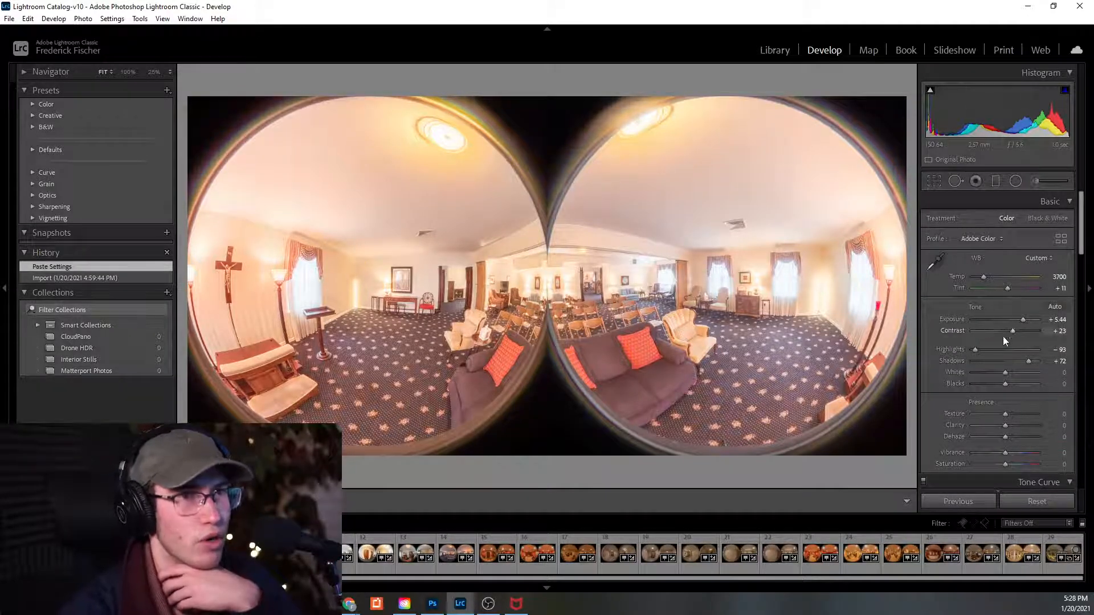
{"action": "left_click_drag", "start_coordinate": [1023, 320], "coordinate": [1021, 320]}
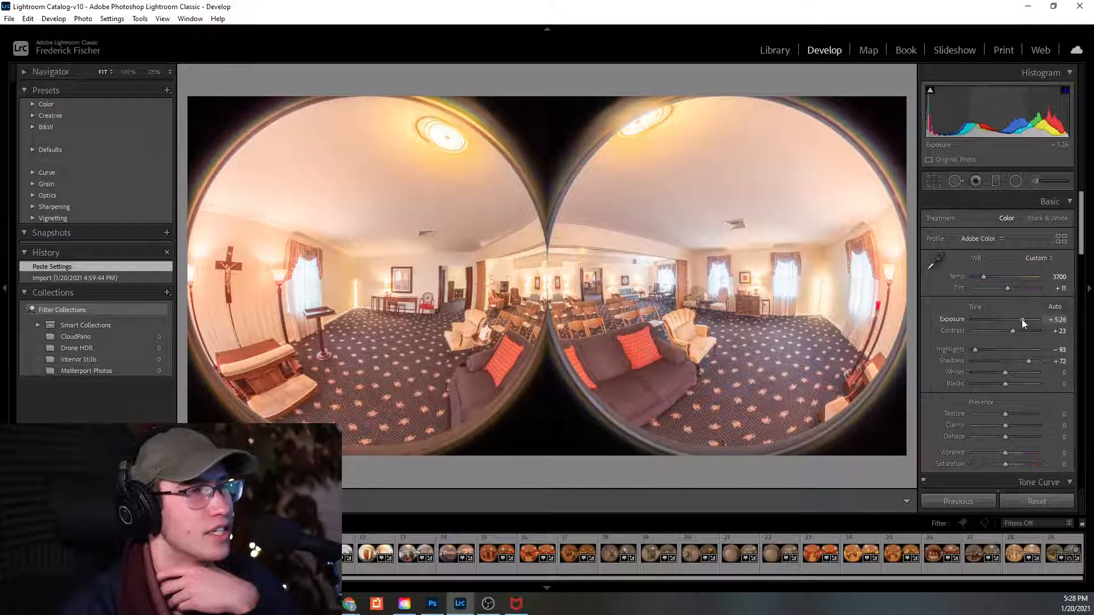
{"action": "left_click_drag", "start_coordinate": [976, 350], "coordinate": [955, 350]}
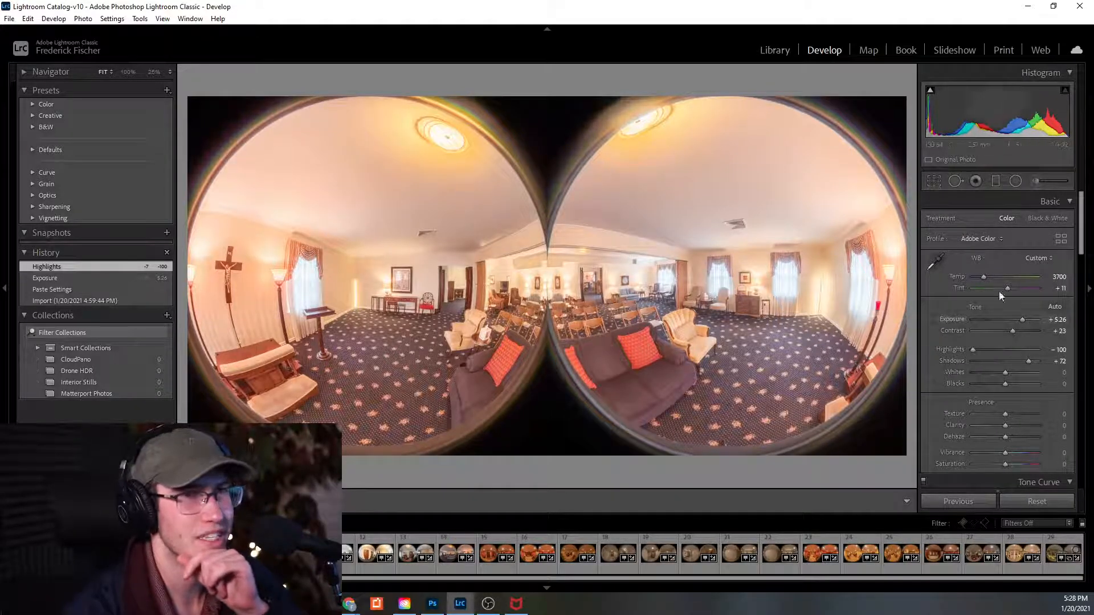
Set the sofa panorama's white balance to Auto and warm its temperature to 3053.
{"action": "left_click", "coordinate": [1032, 257]}
{"action": "left_click", "coordinate": [1012, 286]}
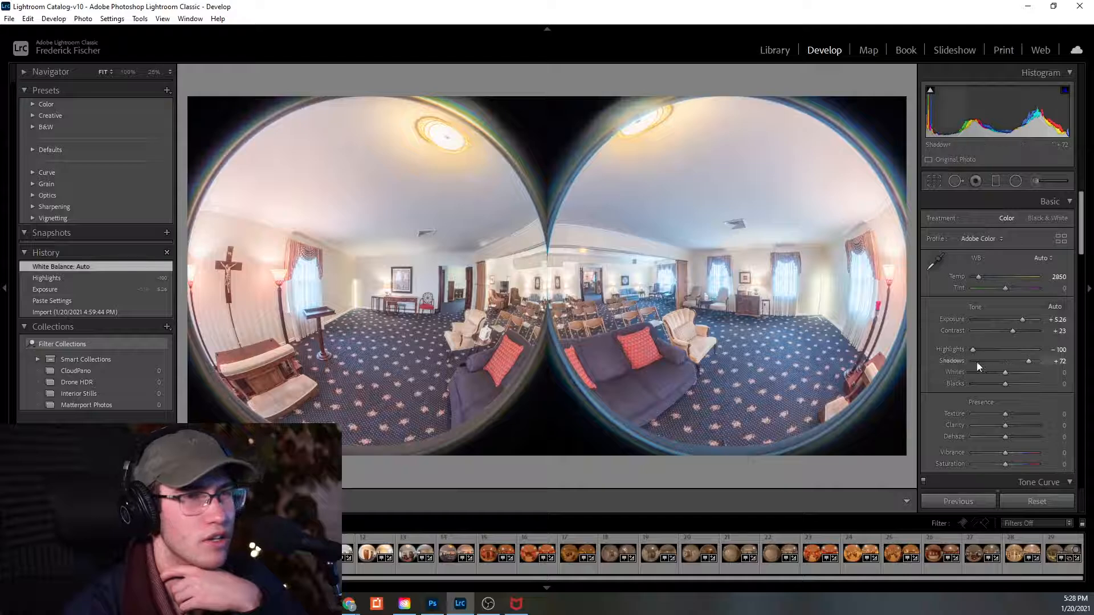
{"action": "left_click_drag", "start_coordinate": [979, 277], "coordinate": [980, 277]}
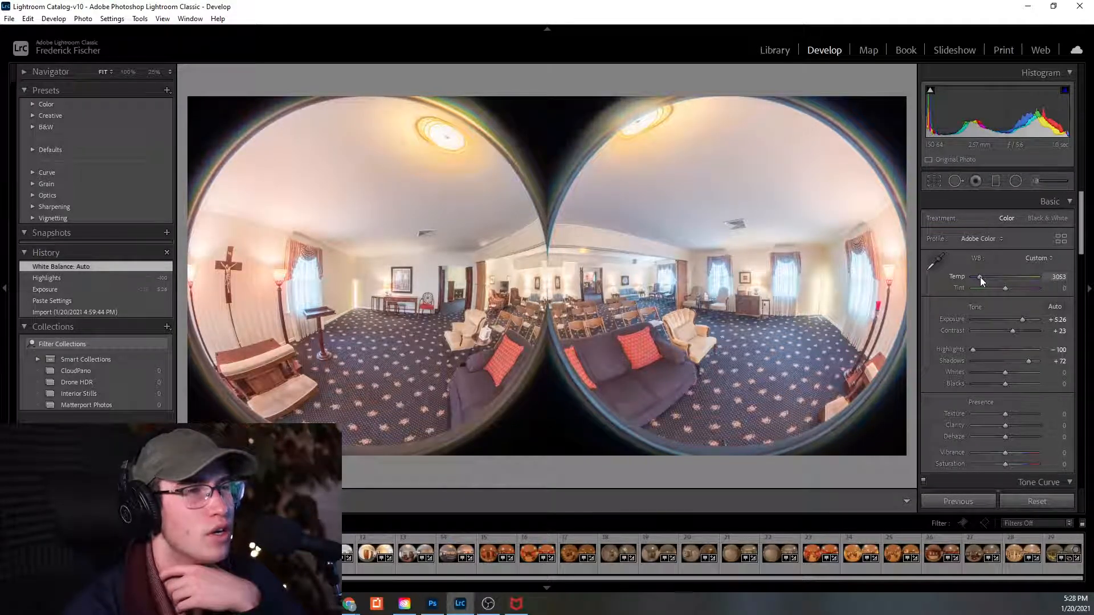
Review the sofa panorama's develop settings from the tone curve and HSL through colour grading and detail to lens corrections.
{"action": "scroll", "coordinate": [962, 397], "scroll_direction": "down", "scroll_amount": 2}
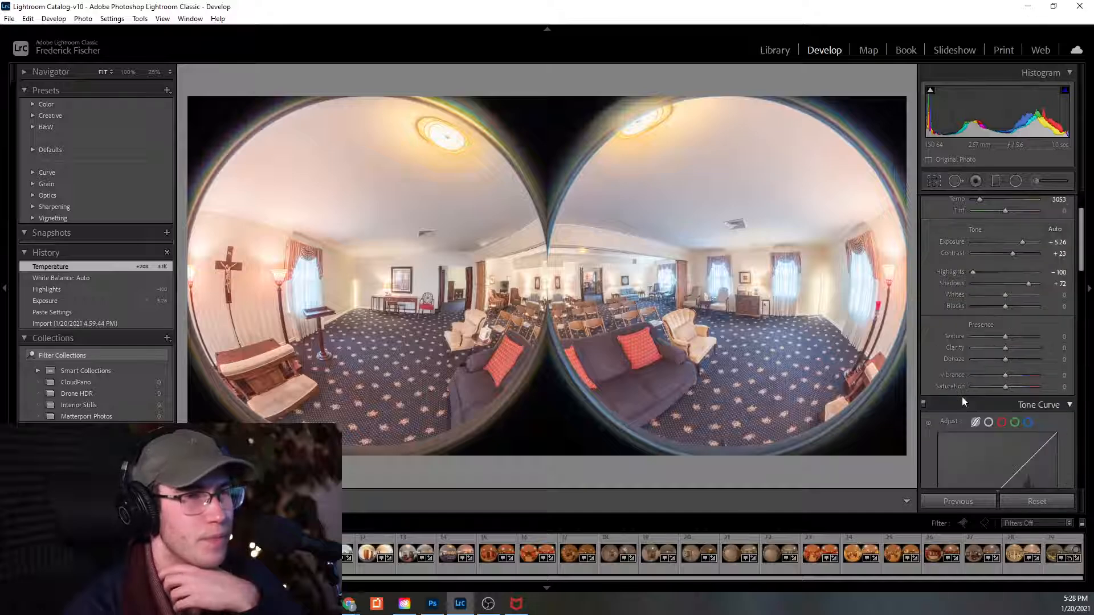
{"action": "scroll", "coordinate": [962, 397], "scroll_direction": "down", "scroll_amount": 8}
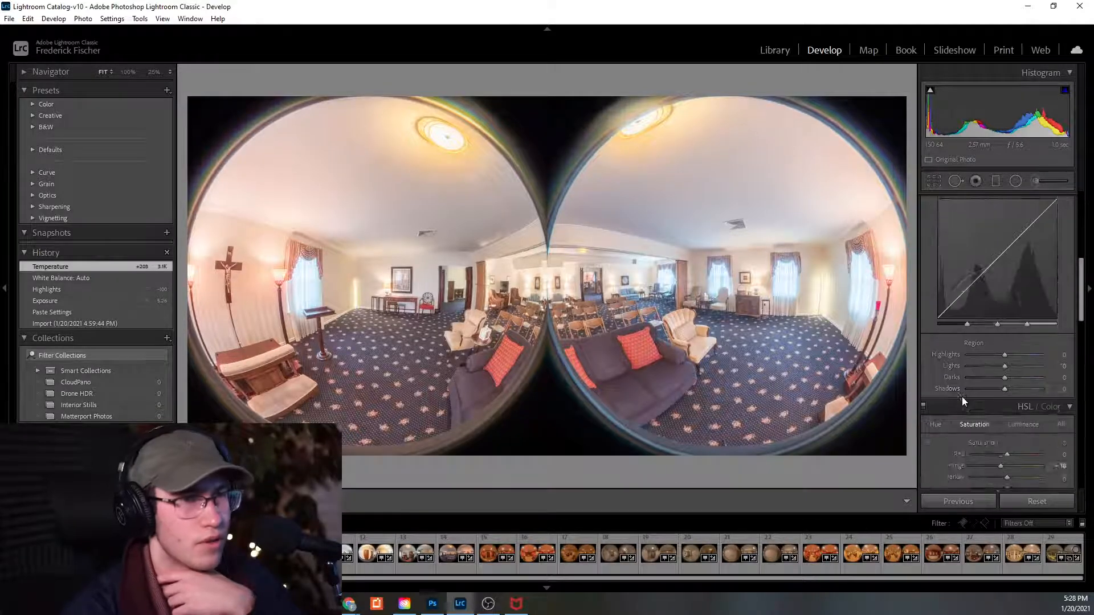
{"action": "scroll", "coordinate": [962, 397], "scroll_direction": "down", "scroll_amount": 2}
{"action": "scroll", "coordinate": [962, 396], "scroll_direction": "up", "scroll_amount": 4}
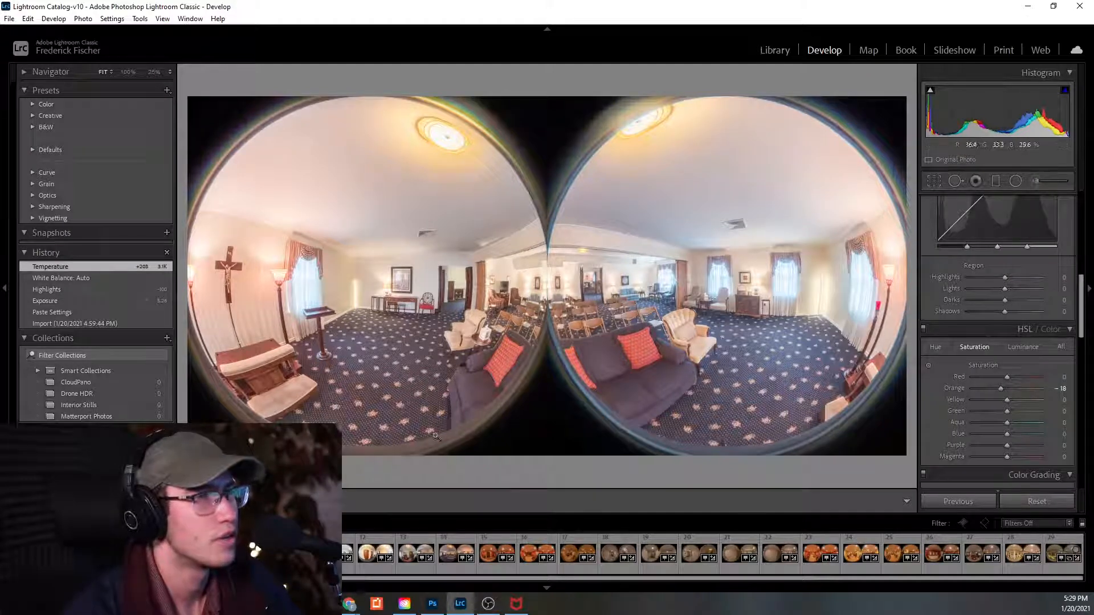
{"action": "scroll", "coordinate": [953, 312], "scroll_direction": "up", "scroll_amount": 6}
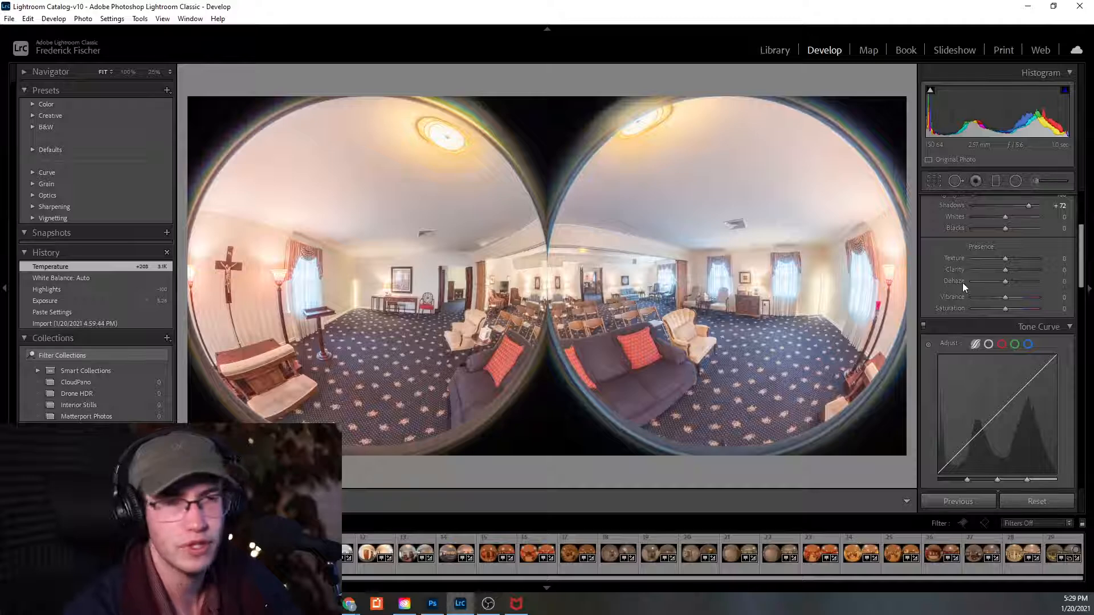
{"action": "scroll", "coordinate": [962, 282], "scroll_direction": "down", "scroll_amount": 10}
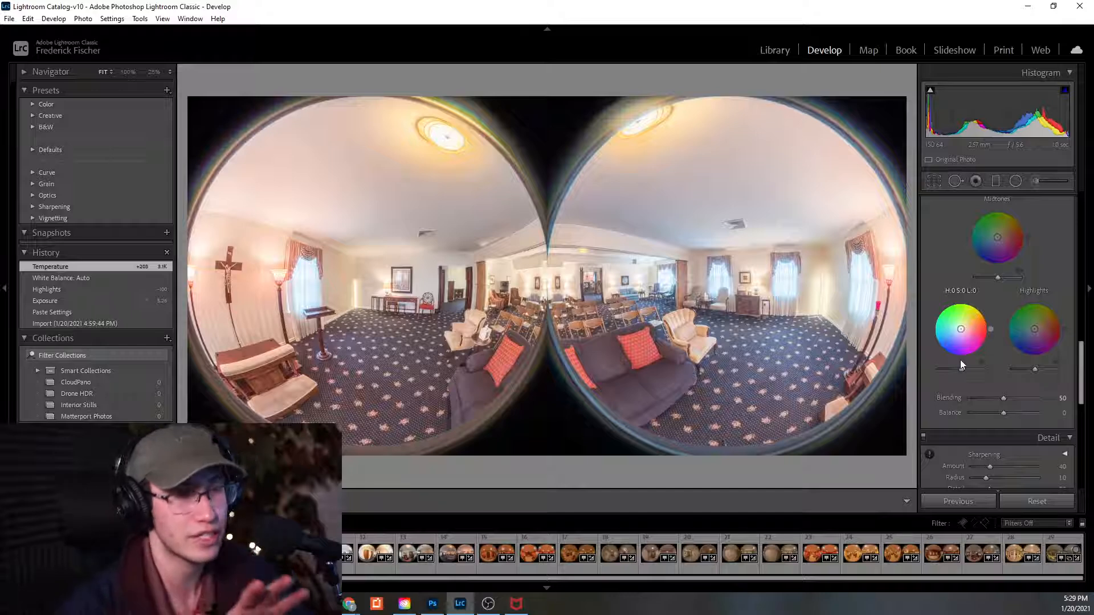
{"action": "scroll", "coordinate": [972, 352], "scroll_direction": "down", "scroll_amount": 2}
{"action": "scroll", "coordinate": [960, 349], "scroll_direction": "down", "scroll_amount": 2}
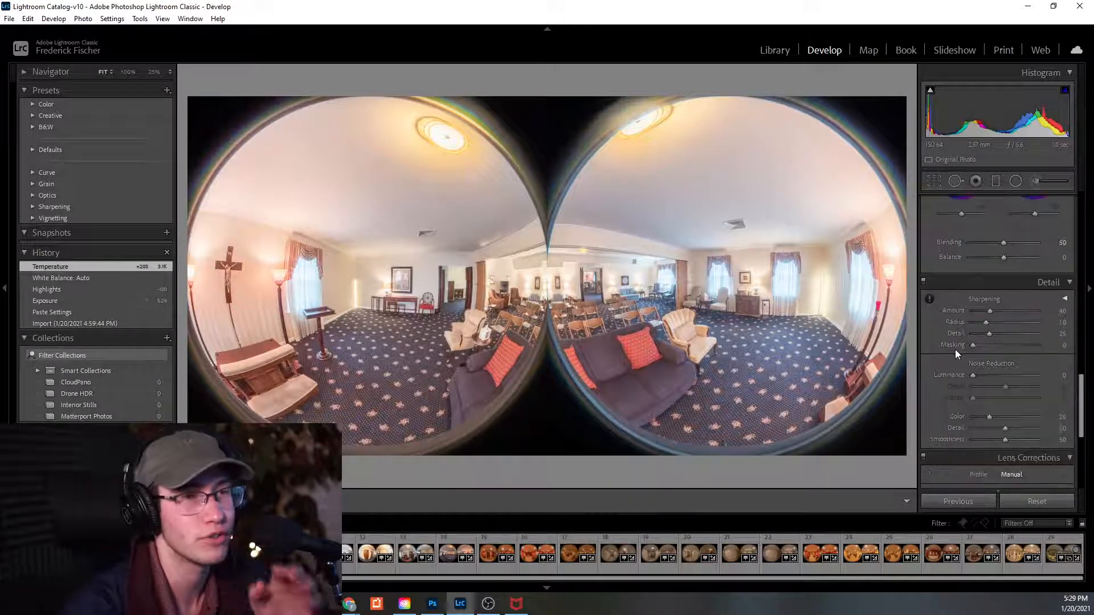
{"action": "scroll", "coordinate": [955, 382], "scroll_direction": "down", "scroll_amount": 4}
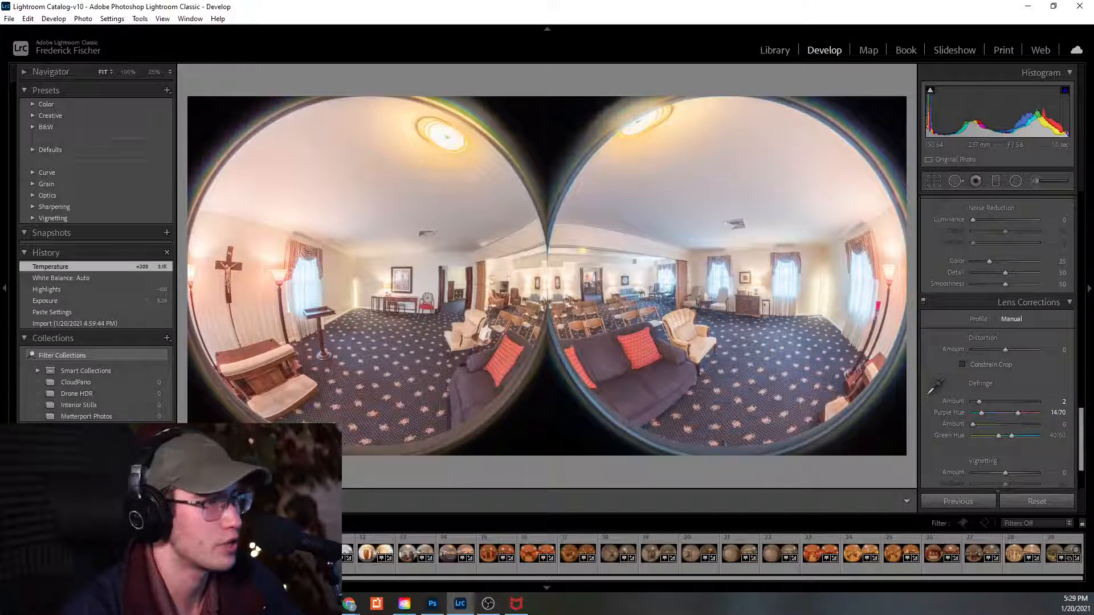
Inspect the chair-room panorama at 100% around its lamps and windows, and try adjusting the purple defringe amount.
{"action": "key", "text": "Right"}
{"action": "left_click", "coordinate": [310, 340]}
{"action": "left_click_drag", "start_coordinate": [305, 303], "coordinate": [477, 530]}
{"action": "left_click_drag", "start_coordinate": [328, 241], "coordinate": [617, 268]}
{"action": "left_click", "coordinate": [616, 267]}
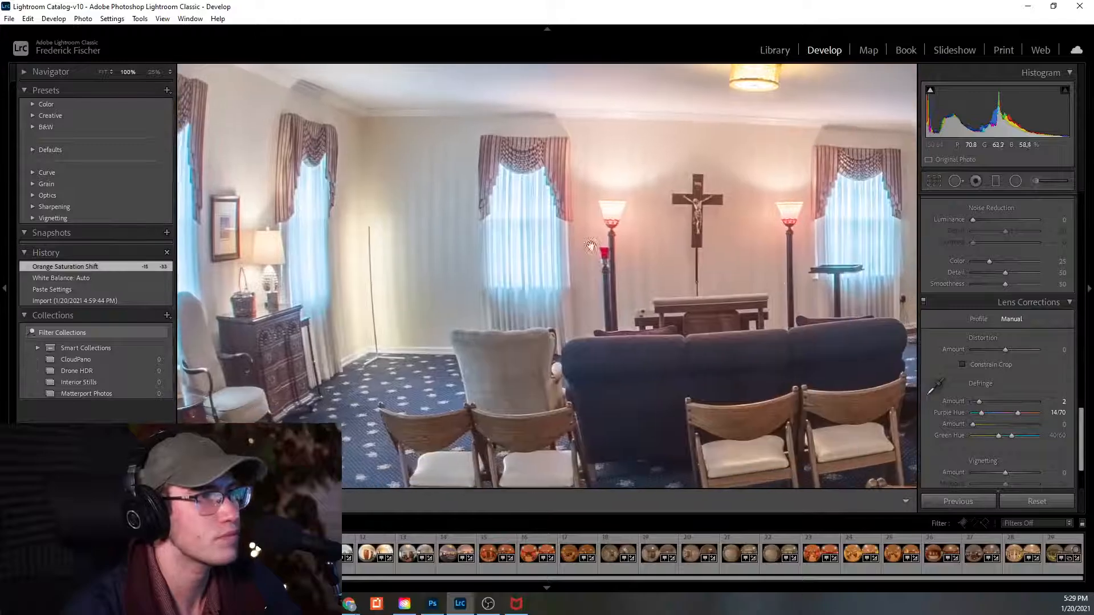
{"action": "left_click_drag", "start_coordinate": [978, 401], "coordinate": [986, 401]}
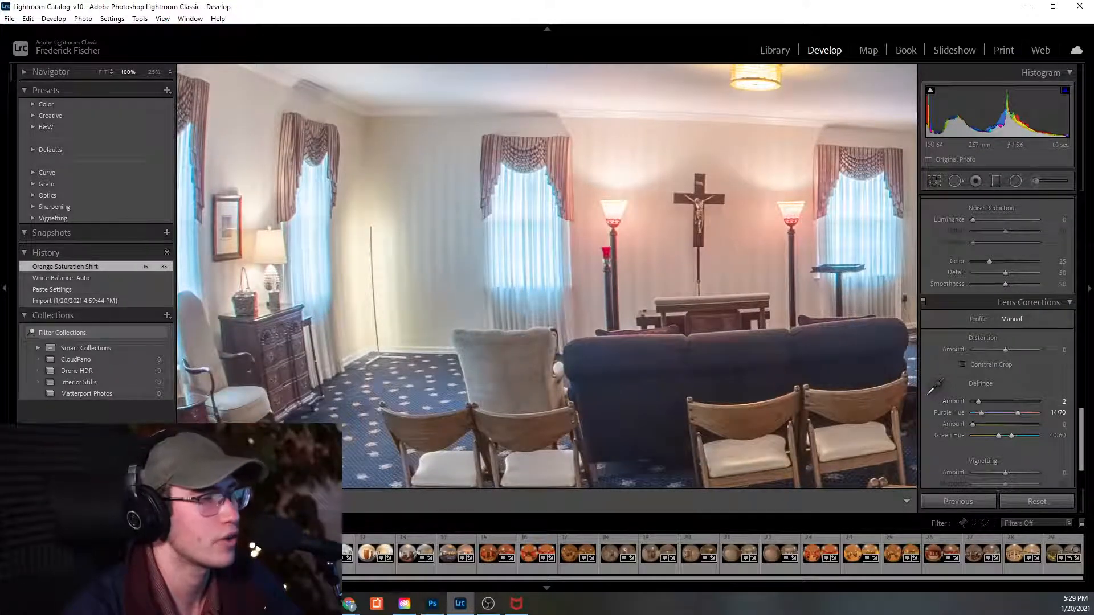
Check the entrance-door and sofa panoramas for fringing at 100%, and return to the full view.
{"action": "key", "text": "Right"}
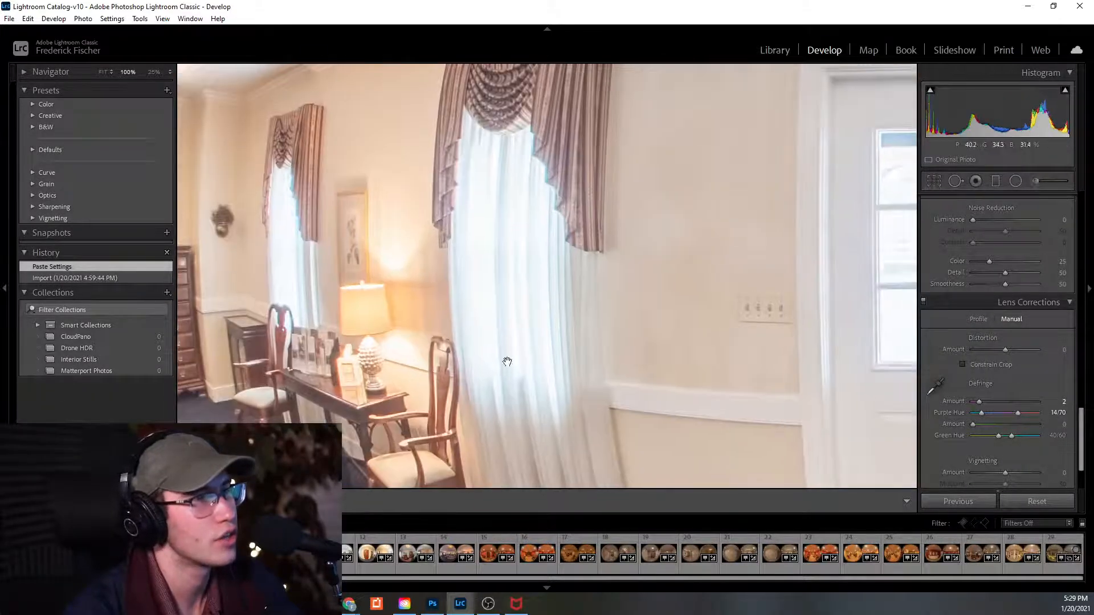
{"action": "left_click_drag", "start_coordinate": [822, 301], "coordinate": [354, 334]}
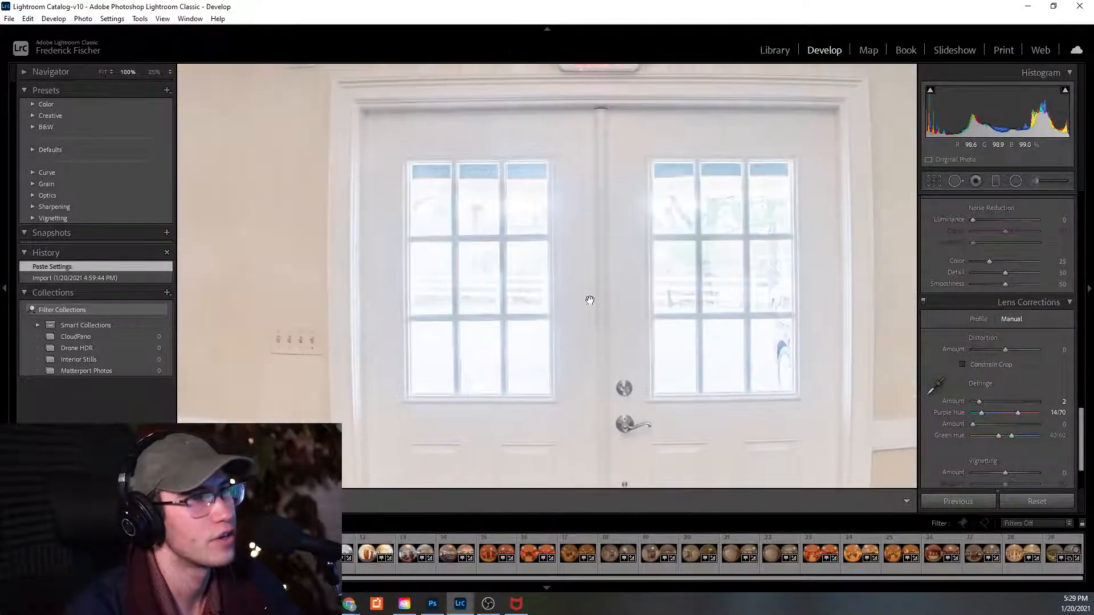
{"action": "key", "text": "Left"}
{"action": "left_click", "coordinate": [539, 321]}
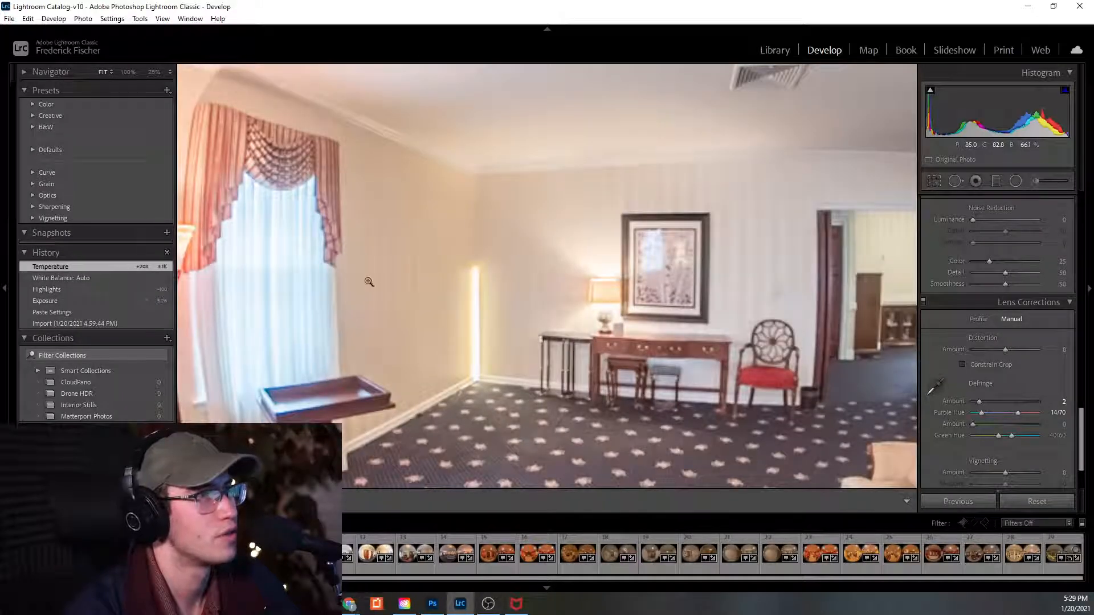
{"action": "left_click", "coordinate": [343, 314]}
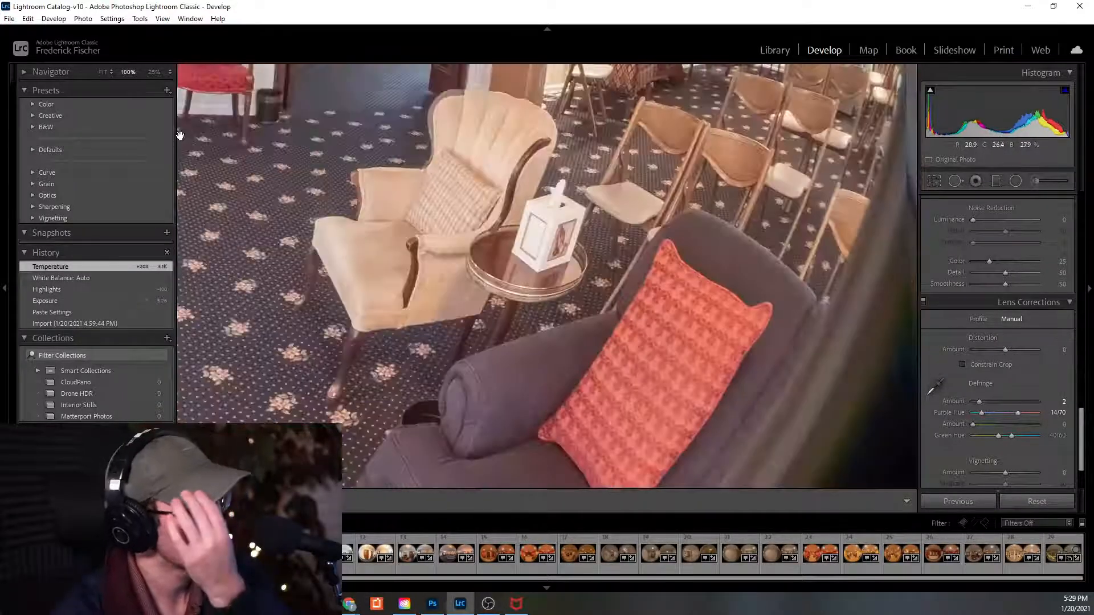
{"action": "left_click", "coordinate": [102, 72]}
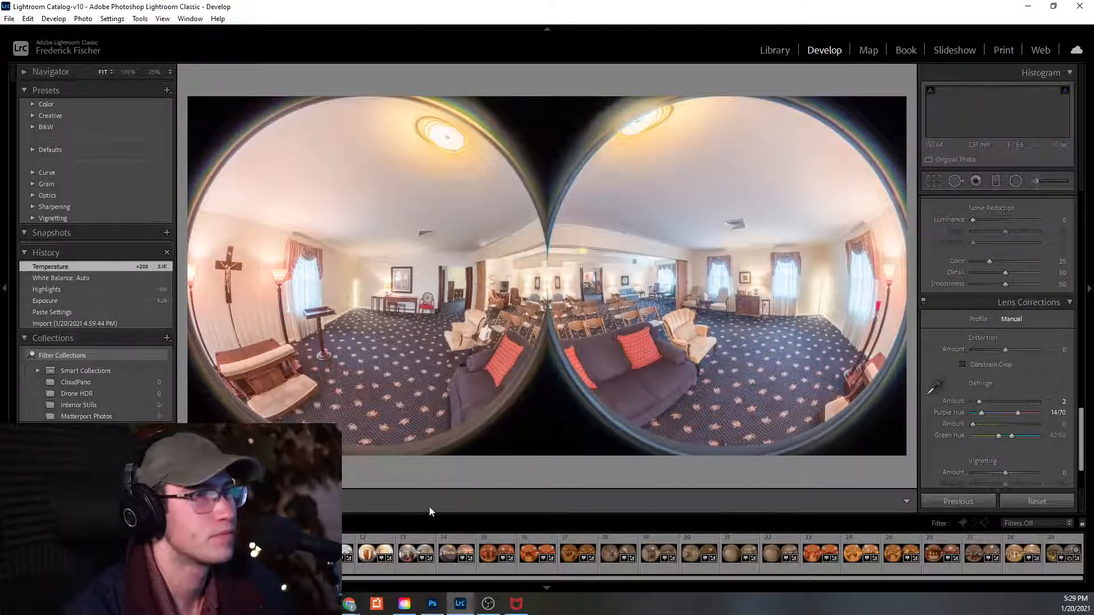
On the panorama with the white double doors, lower the exposure to +4.74 and raise the shadows to +75.
{"action": "key", "text": "Right"}
{"action": "scroll", "coordinate": [996, 342], "scroll_direction": "up", "scroll_amount": 5}
{"action": "scroll", "coordinate": [1068, 372], "scroll_direction": "up", "scroll_amount": 10}
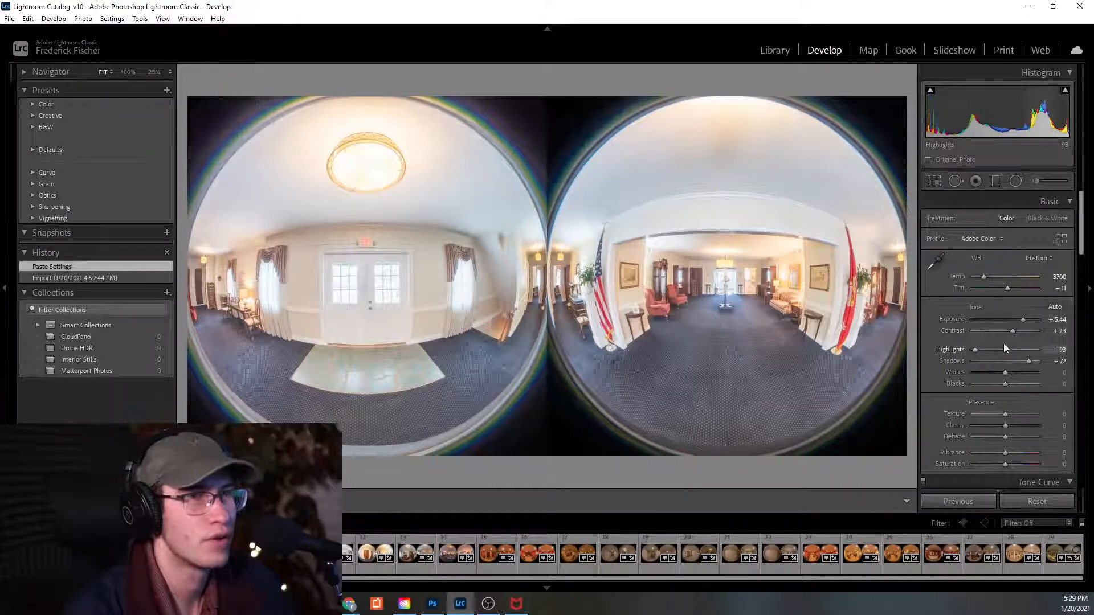
{"action": "left_click_drag", "start_coordinate": [1021, 323], "coordinate": [1018, 323]}
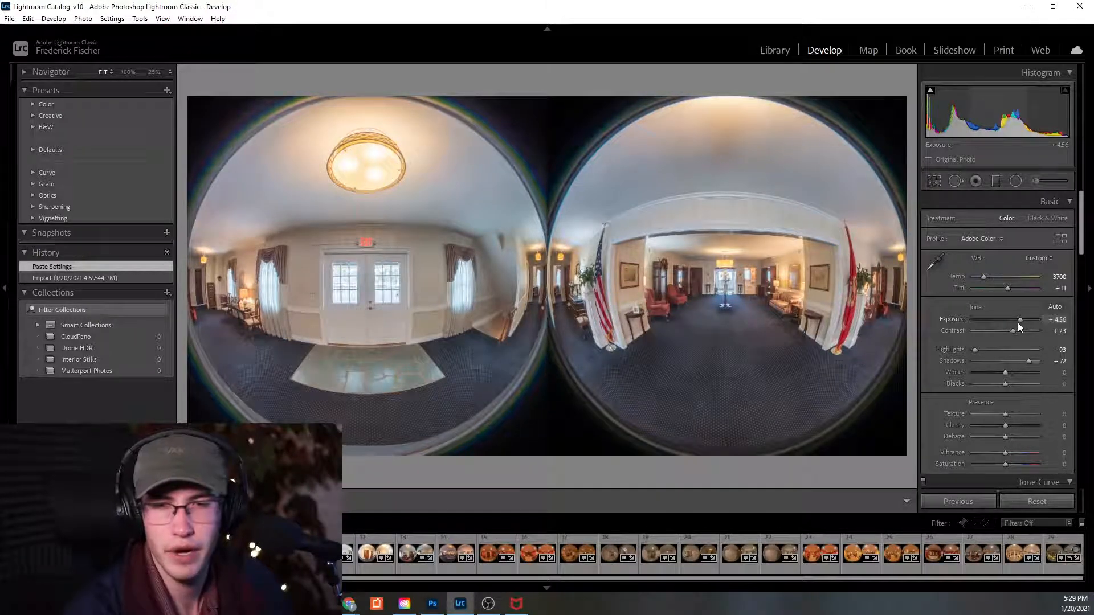
{"action": "left_click_drag", "start_coordinate": [1018, 323], "coordinate": [1019, 323]}
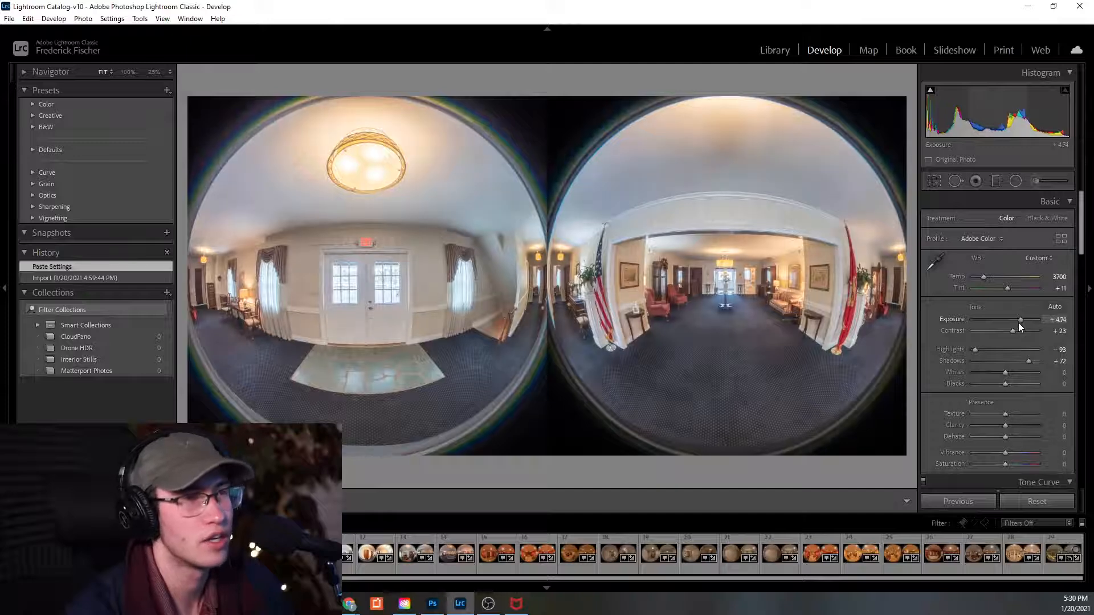
{"action": "left_click_drag", "start_coordinate": [1029, 363], "coordinate": [1030, 362]}
Reduce the orange saturation of the white double-door panorama to -23.
{"action": "scroll", "coordinate": [969, 416], "scroll_direction": "down", "scroll_amount": 5}
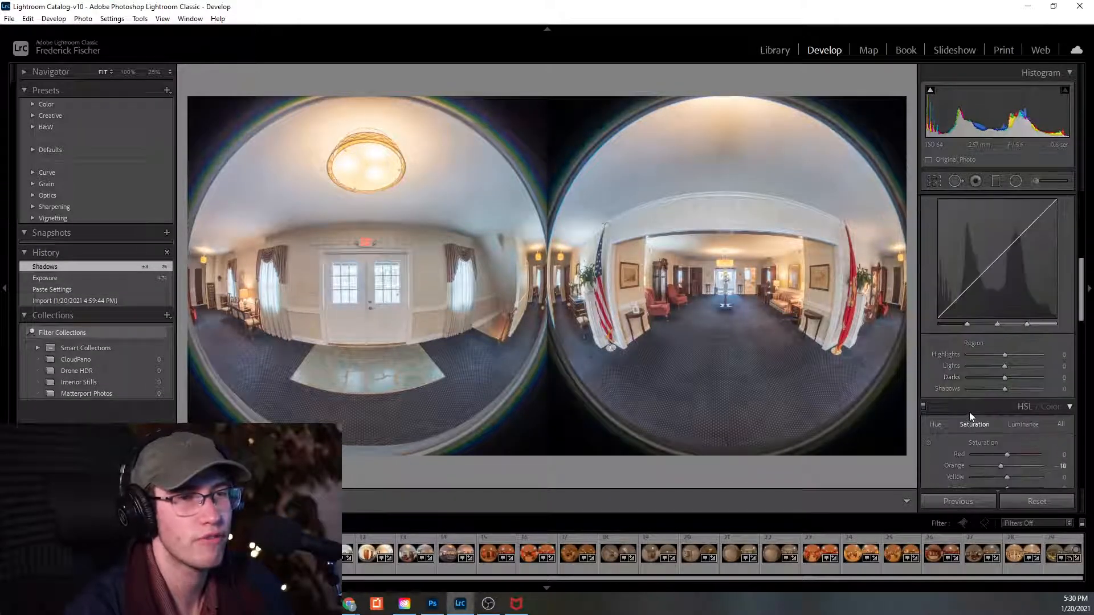
{"action": "scroll", "coordinate": [971, 418], "scroll_direction": "down", "scroll_amount": 3}
{"action": "mouse_move", "coordinate": [1001, 388]}
{"action": "left_mouse_down"}
{"action": "mouse_move", "coordinate": [971, 389]}
{"action": "mouse_move", "coordinate": [1000, 387]}
{"action": "left_mouse_up"}
{"action": "scroll", "coordinate": [957, 363], "scroll_direction": "down", "scroll_amount": 5}
{"action": "scroll", "coordinate": [958, 363], "scroll_direction": "down", "scroll_amount": 2}
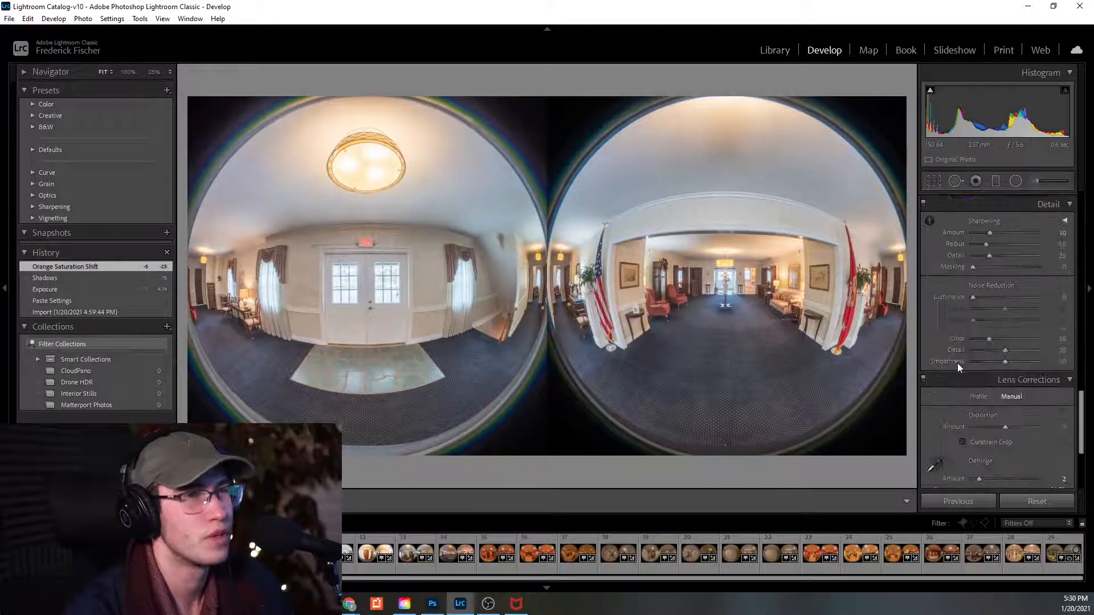
On the panorama with the glass curio cabinet, set the contrast to +16 and the highlights to -100.
{"action": "left_click", "coordinate": [335, 554]}
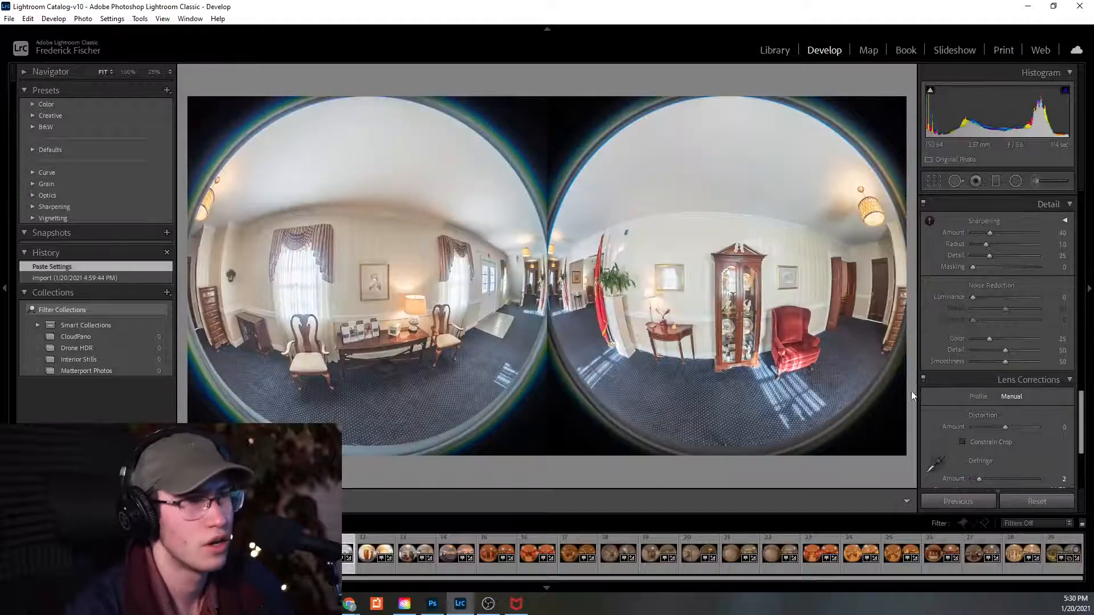
{"action": "scroll", "coordinate": [1071, 408], "scroll_direction": "up", "scroll_amount": 10}
{"action": "scroll", "coordinate": [1071, 256], "scroll_direction": "up", "scroll_amount": 3}
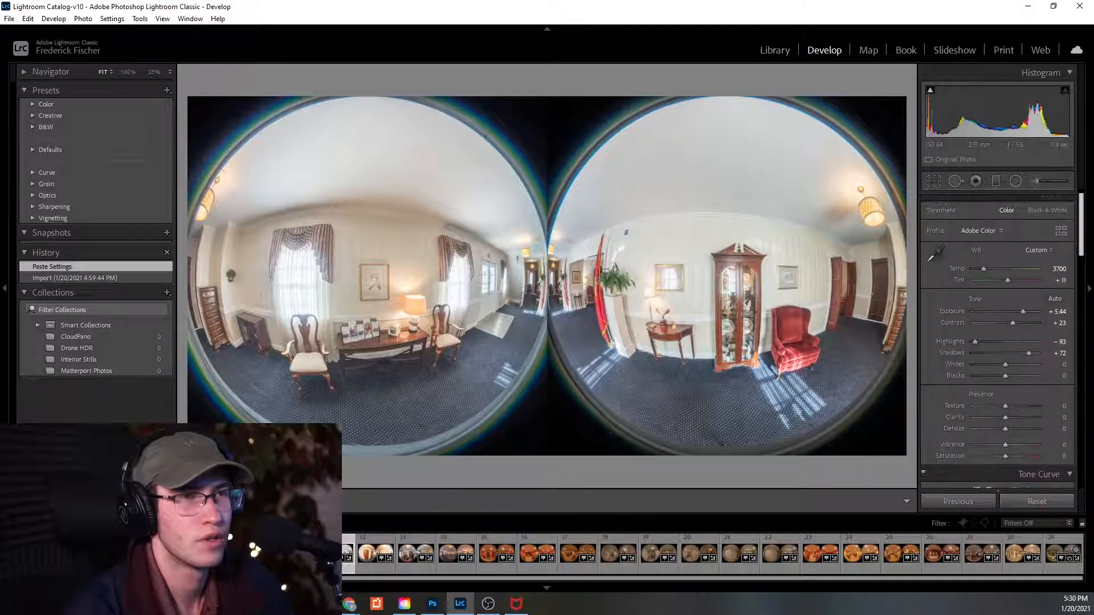
{"action": "double_click", "coordinate": [1013, 322]}
{"action": "left_click_drag", "start_coordinate": [1007, 322], "coordinate": [1022, 312]}
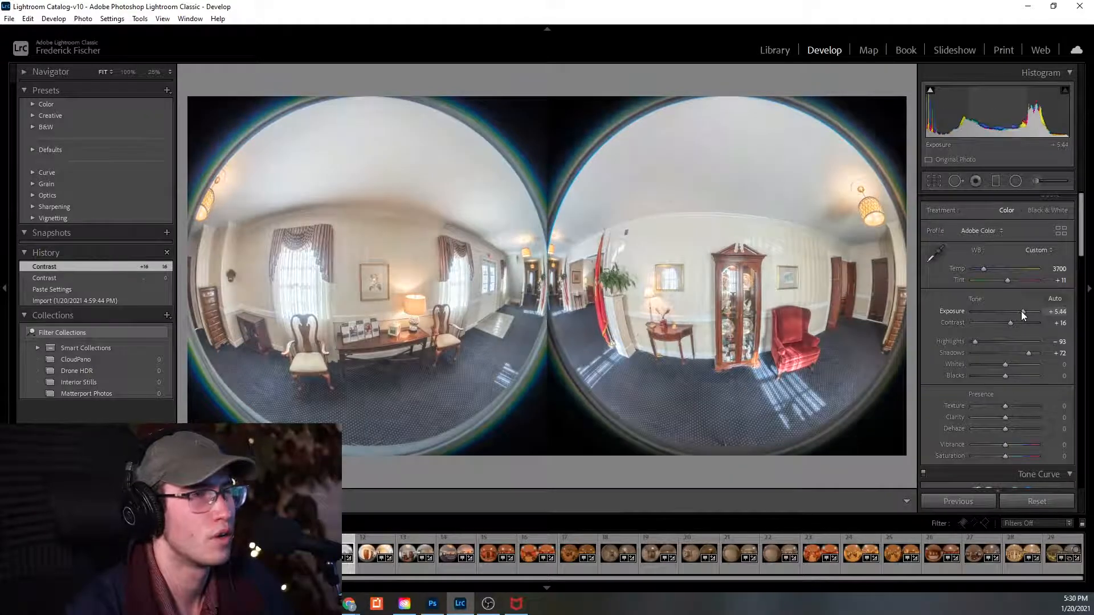
{"action": "left_click_drag", "start_coordinate": [974, 342], "coordinate": [926, 375]}
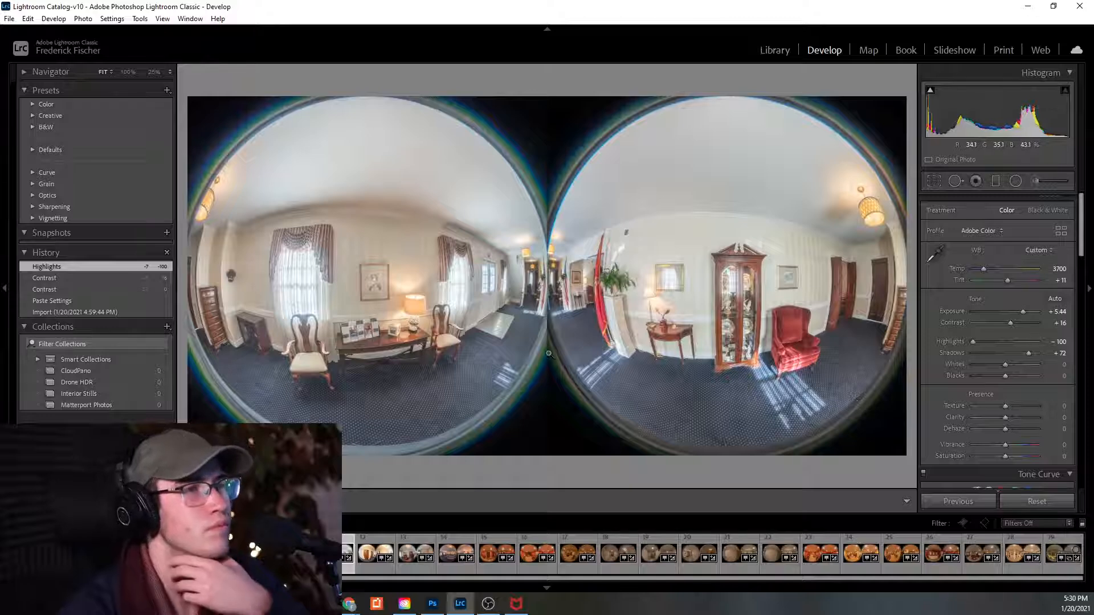
On the hallway panorama with the wooden doors, set highlights to -100, orange saturation to -32 and yellow saturation to -7.
{"action": "key", "text": "Right"}
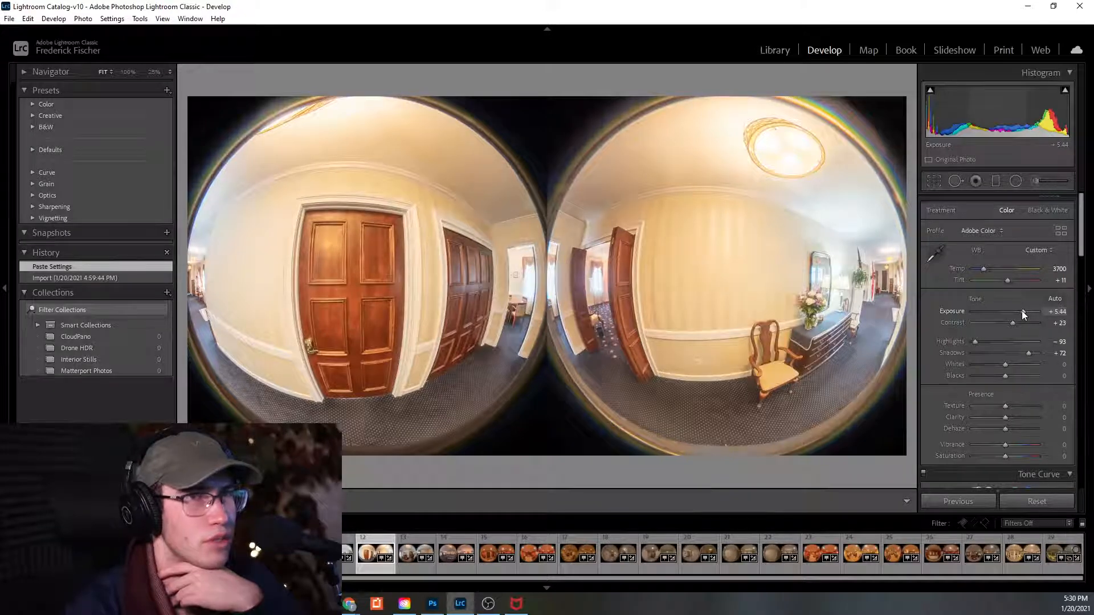
{"action": "left_click_drag", "start_coordinate": [974, 342], "coordinate": [963, 341]}
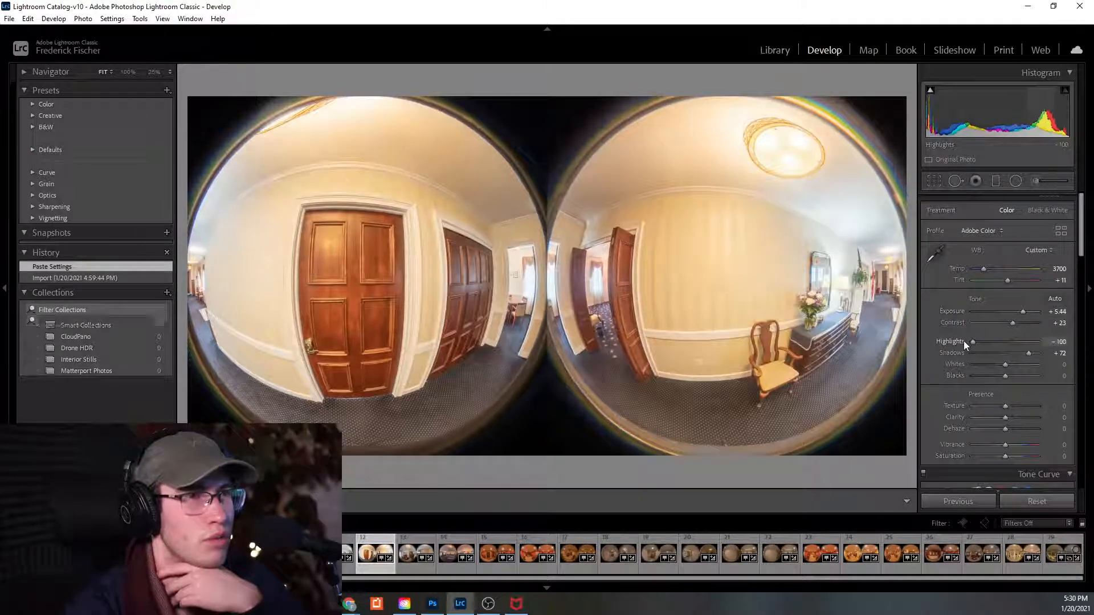
{"action": "scroll", "coordinate": [976, 416], "scroll_direction": "down", "scroll_amount": 10}
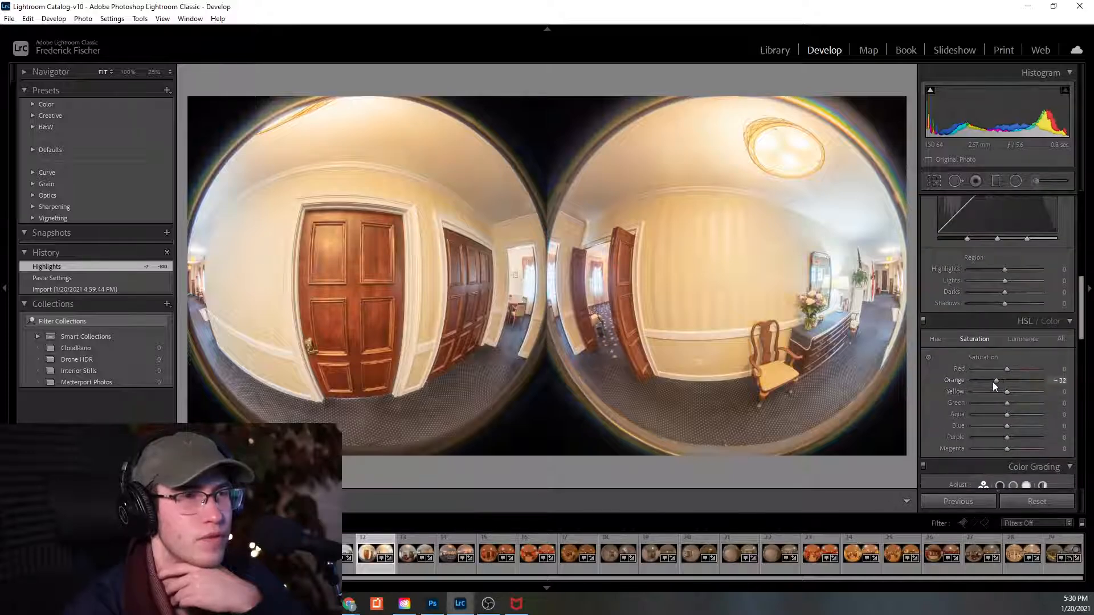
{"action": "left_click_drag", "start_coordinate": [1006, 391], "coordinate": [1007, 395]}
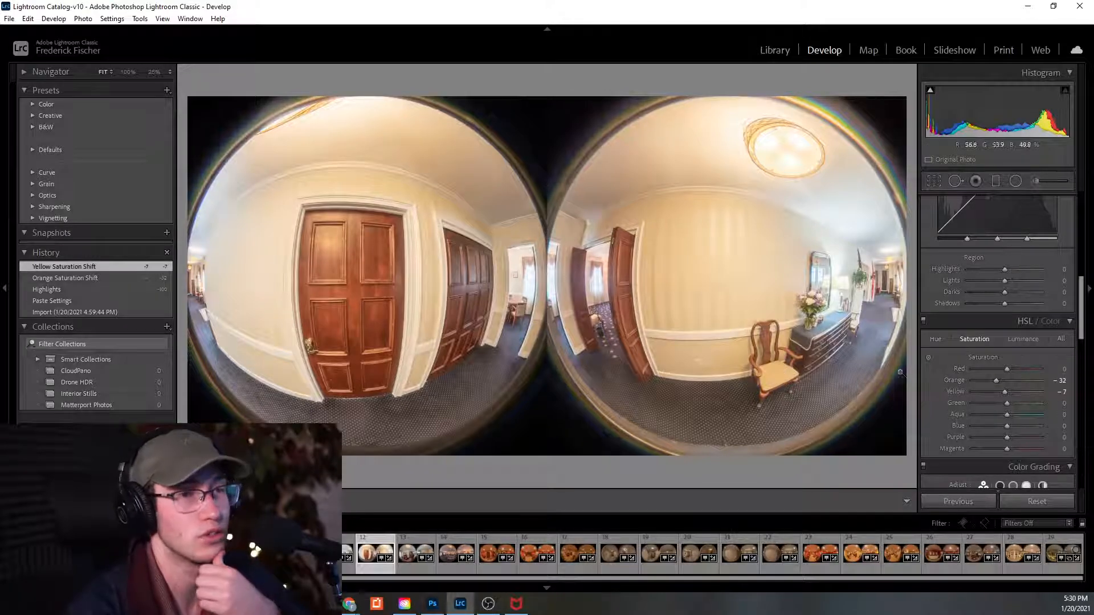
Review the wooden-door hallway's basic, tone curve, colour grading and lens correction settings.
{"action": "scroll", "coordinate": [953, 359], "scroll_direction": "up", "scroll_amount": 5}
{"action": "scroll", "coordinate": [947, 364], "scroll_direction": "up", "scroll_amount": 3}
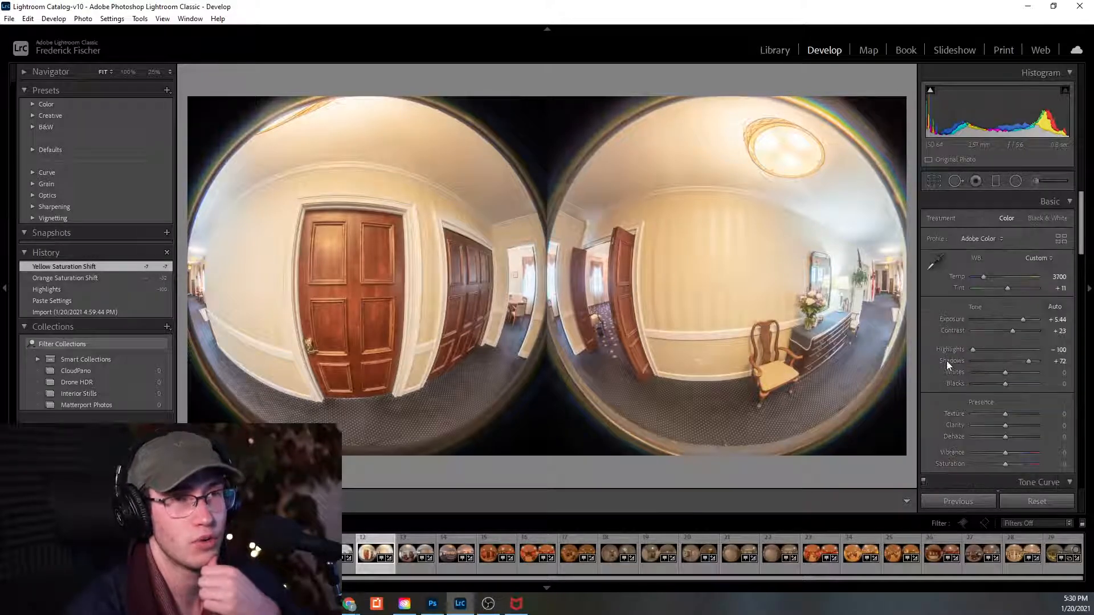
{"action": "scroll", "coordinate": [946, 360], "scroll_direction": "down", "scroll_amount": 4}
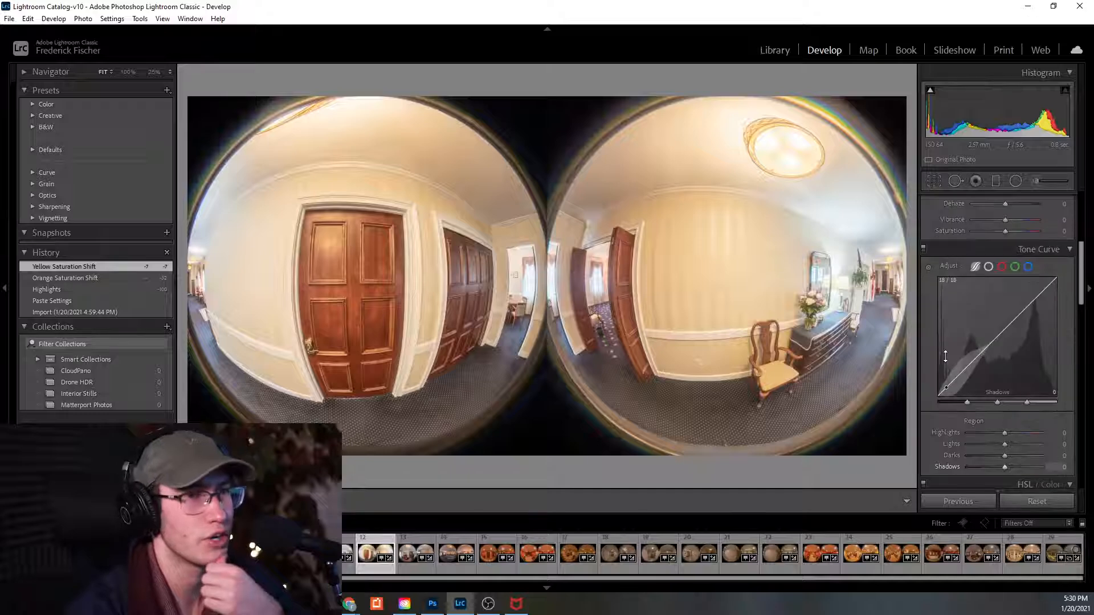
{"action": "scroll", "coordinate": [945, 357], "scroll_direction": "down", "scroll_amount": 10}
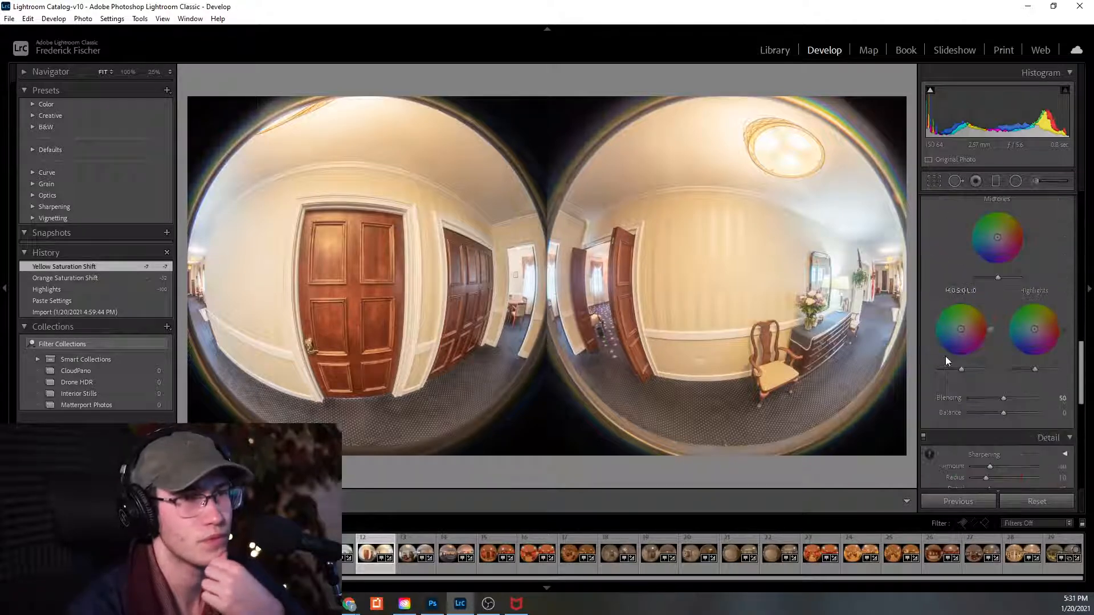
{"action": "scroll", "coordinate": [939, 348], "scroll_direction": "up", "scroll_amount": 3}
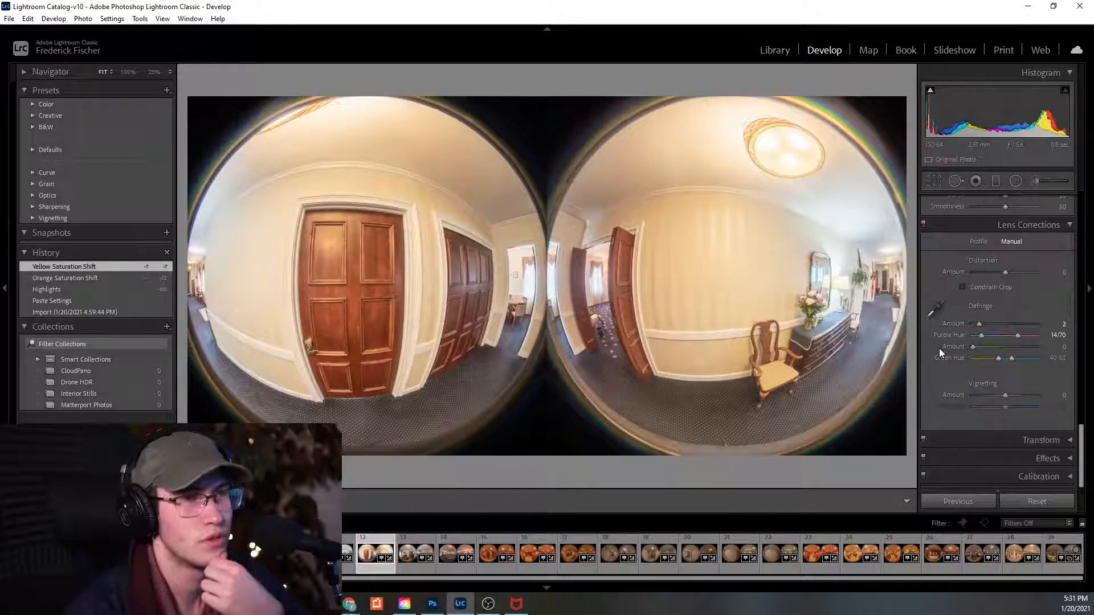
{"action": "scroll", "coordinate": [939, 348], "scroll_direction": "up", "scroll_amount": 10}
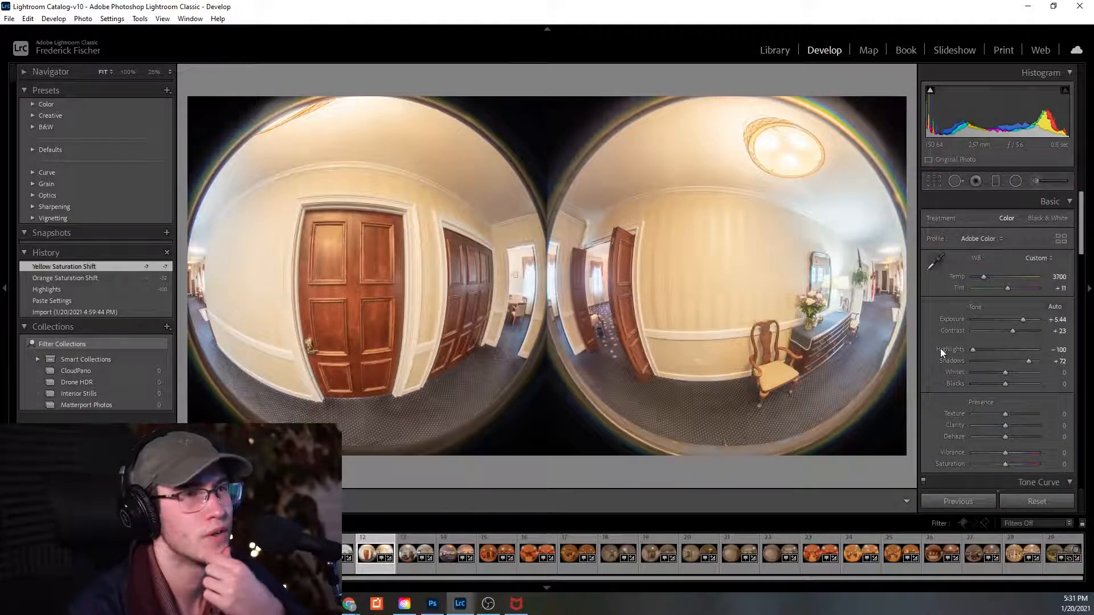
{"action": "scroll", "coordinate": [941, 349], "scroll_direction": "down", "scroll_amount": 3}
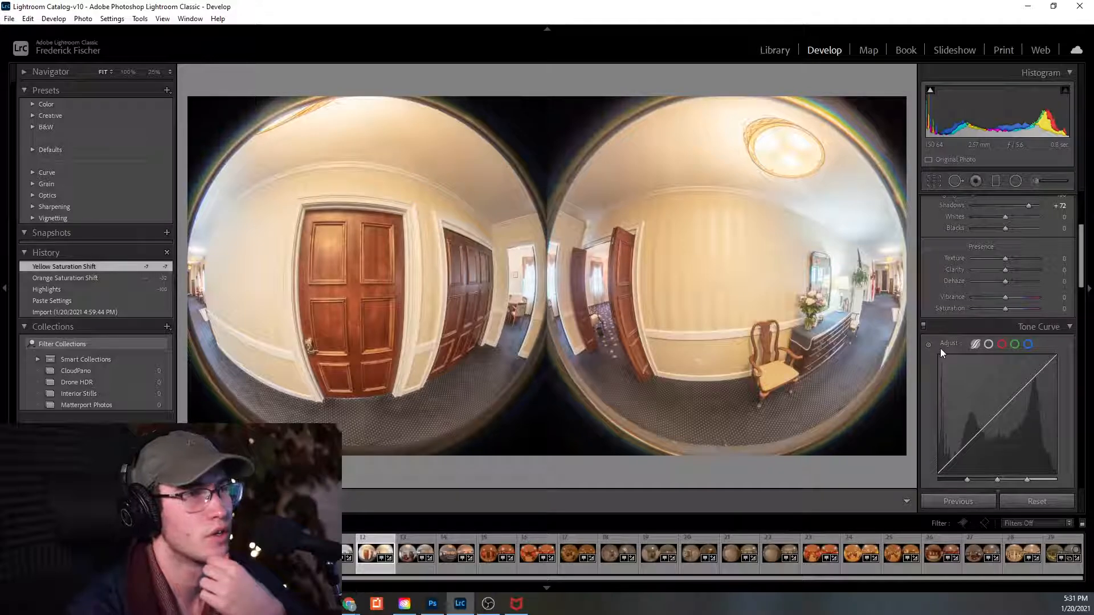
On the panorama with the round table and bookshelf, set orange saturation to -22 and shadows to +88.
{"action": "key", "text": "Right"}
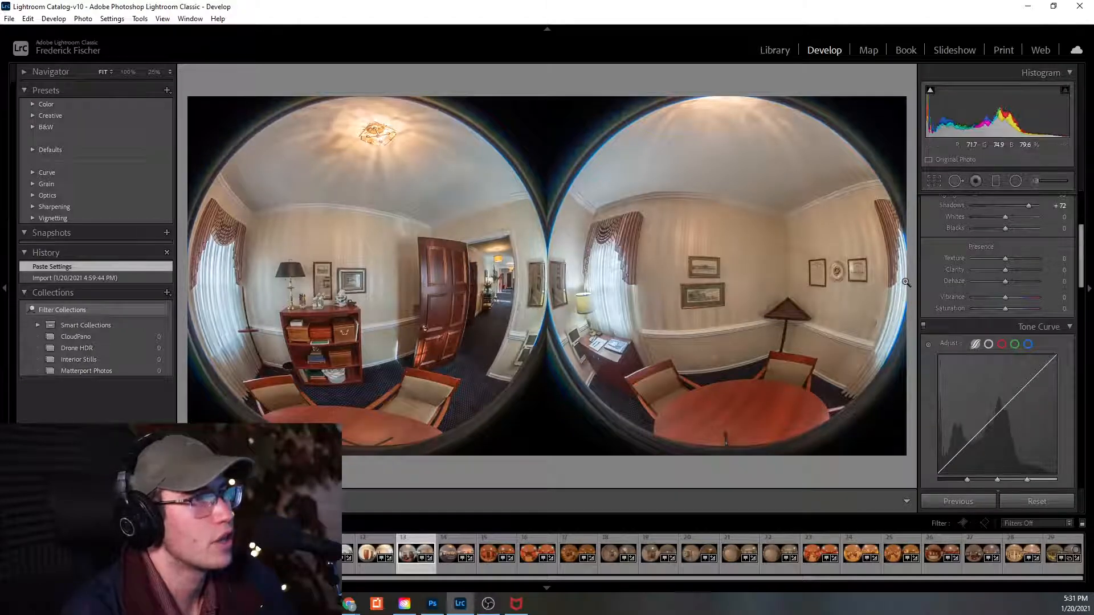
{"action": "scroll", "coordinate": [952, 322], "scroll_direction": "down", "scroll_amount": 4}
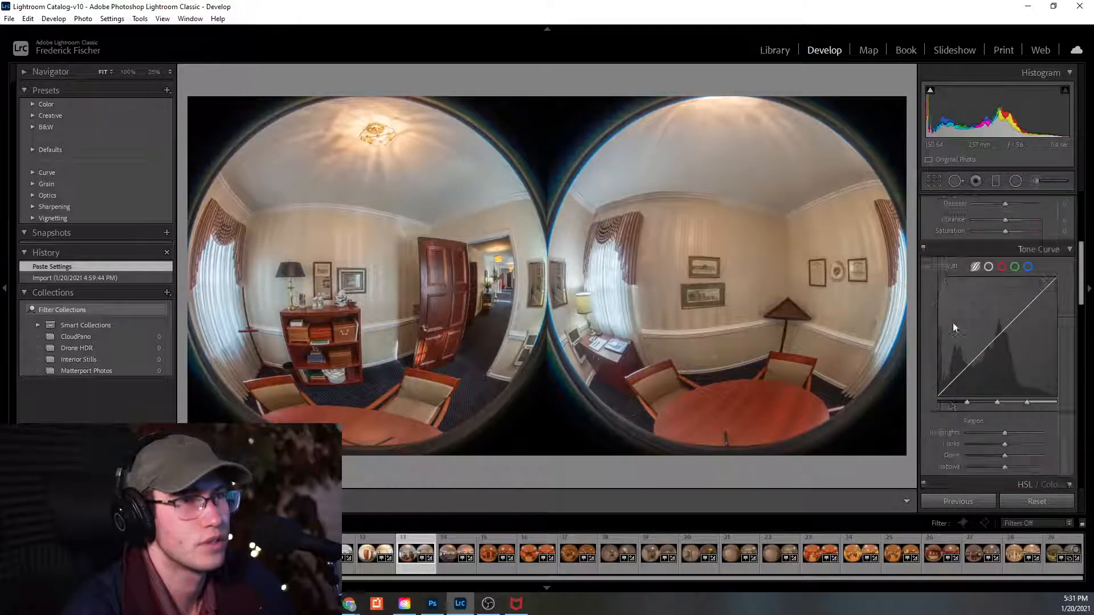
{"action": "left_click_drag", "start_coordinate": [989, 387], "coordinate": [956, 391]}
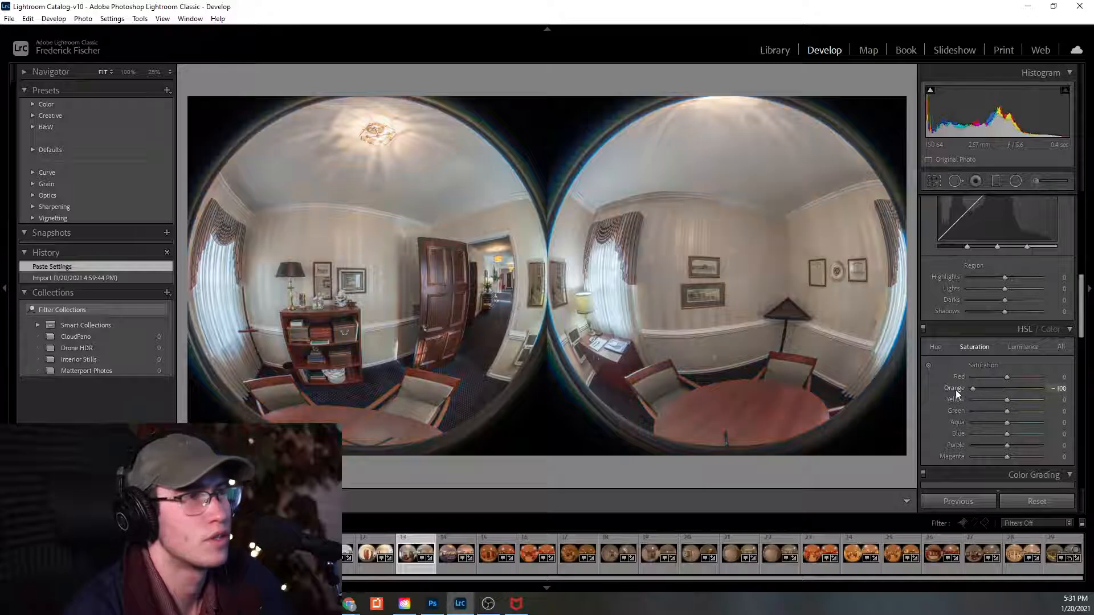
{"action": "left_click_drag", "start_coordinate": [980, 386], "coordinate": [1000, 387]}
{"action": "scroll", "coordinate": [966, 345], "scroll_direction": "up", "scroll_amount": 10}
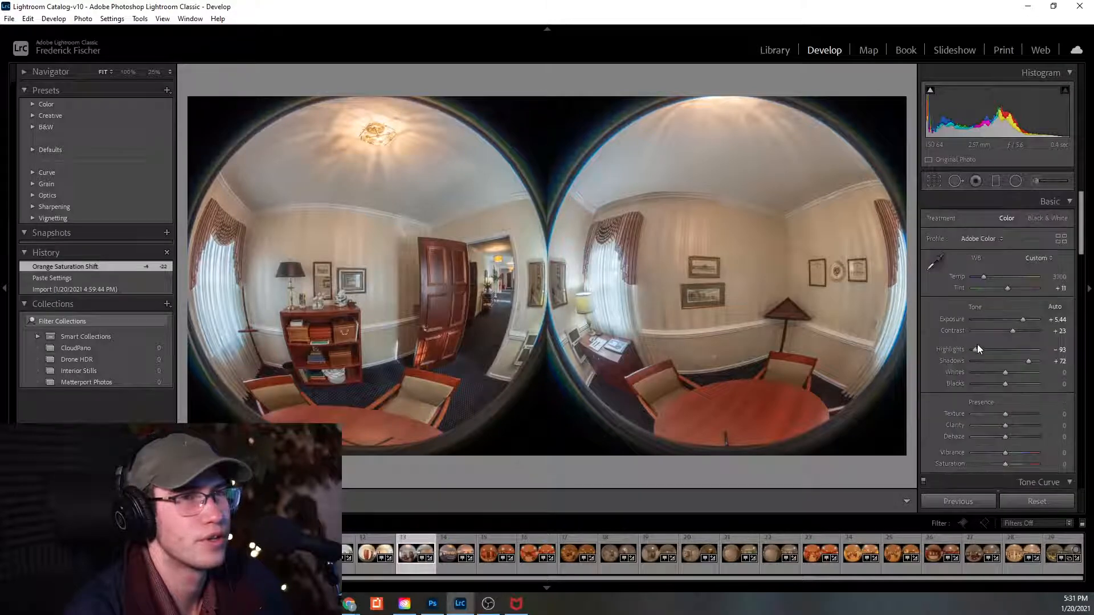
{"action": "left_click_drag", "start_coordinate": [1029, 361], "coordinate": [1034, 361]}
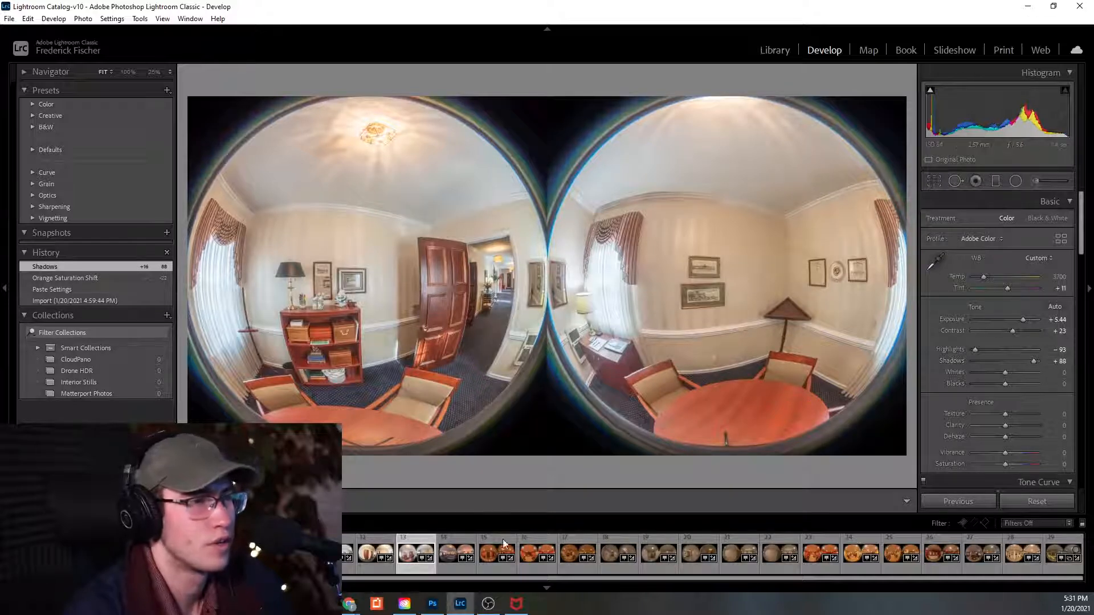
On the sofa-and-crucifix room panorama, set exposure to +6.49, highlights to -100, and white balance to Auto with the temperature adjusted to 3404.
{"action": "left_click", "coordinate": [459, 553]}
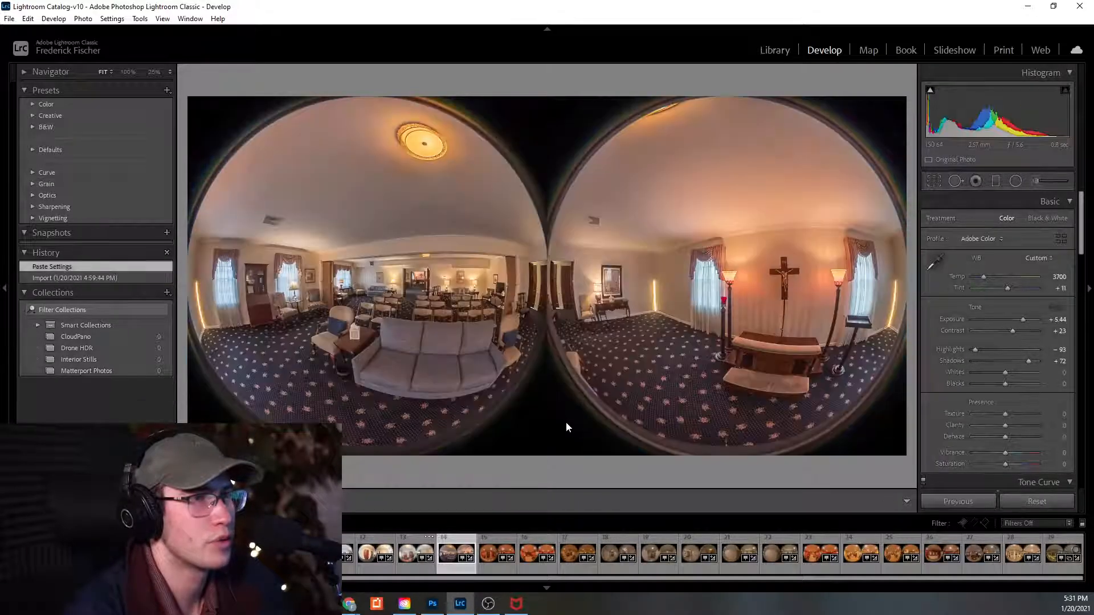
{"action": "left_click_drag", "start_coordinate": [1023, 317], "coordinate": [1023, 321]}
{"action": "left_click_drag", "start_coordinate": [979, 349], "coordinate": [946, 374]}
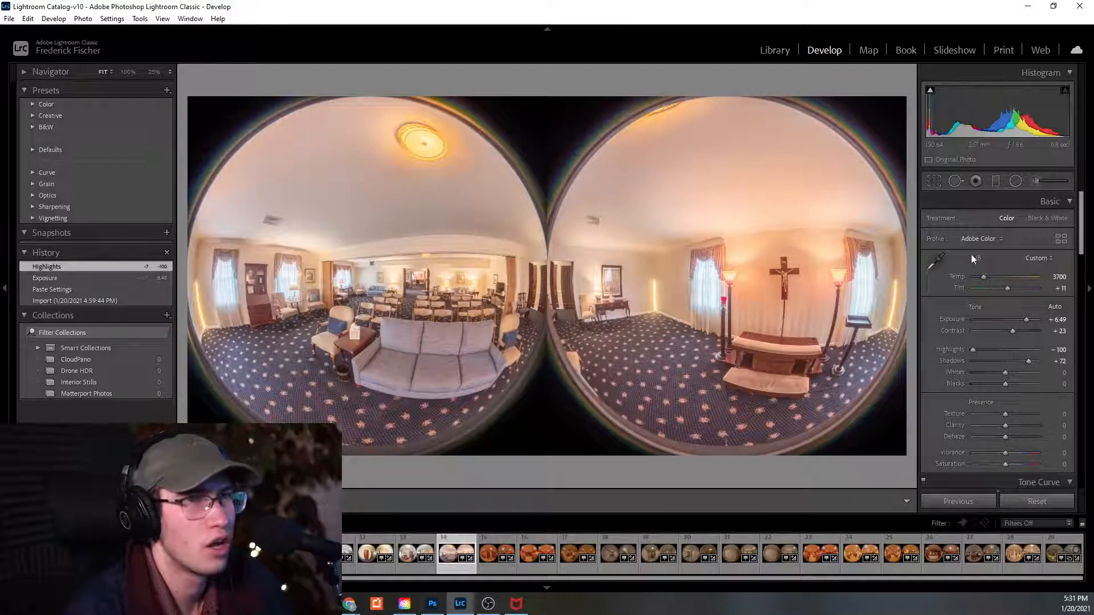
{"action": "left_click", "coordinate": [1019, 259]}
{"action": "left_click", "coordinate": [989, 285]}
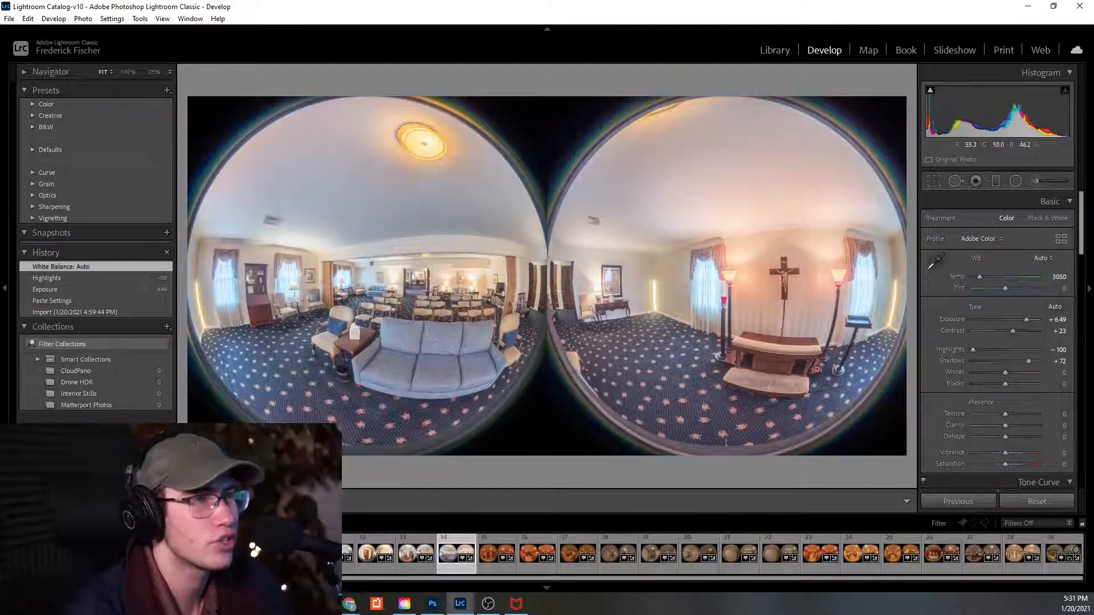
{"action": "left_click_drag", "start_coordinate": [982, 278], "coordinate": [984, 279]}
Inspect the round-table room panorama up close around the bookshelf and the hallway doorway, and compare it with the sofa-and-crucifix room.
{"action": "left_click", "coordinate": [415, 551]}
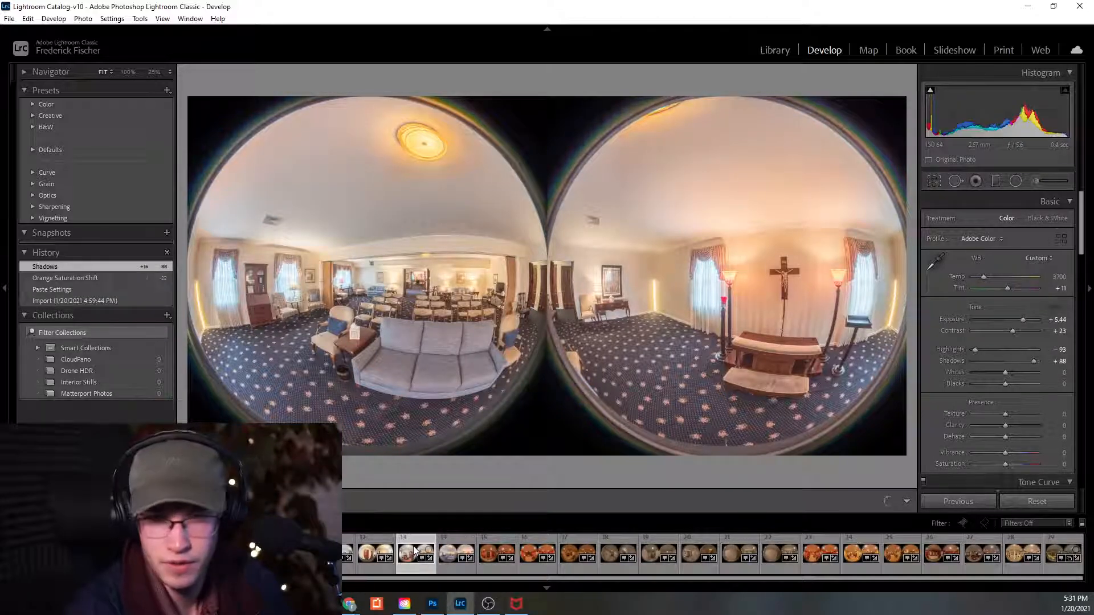
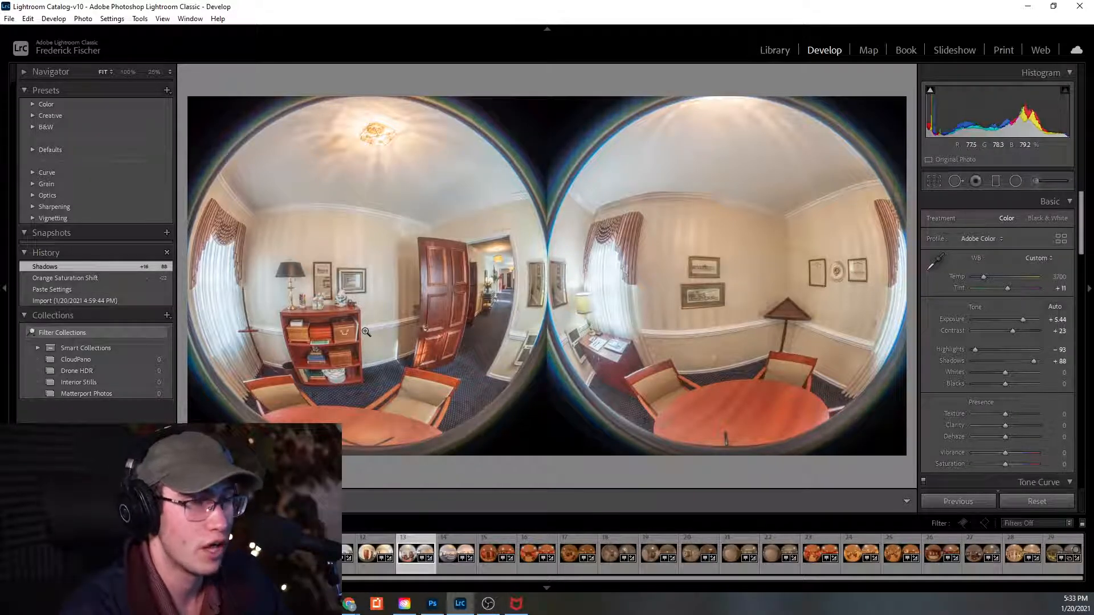
{"action": "left_click", "coordinate": [366, 332]}
{"action": "left_click_drag", "start_coordinate": [376, 333], "coordinate": [593, 377]}
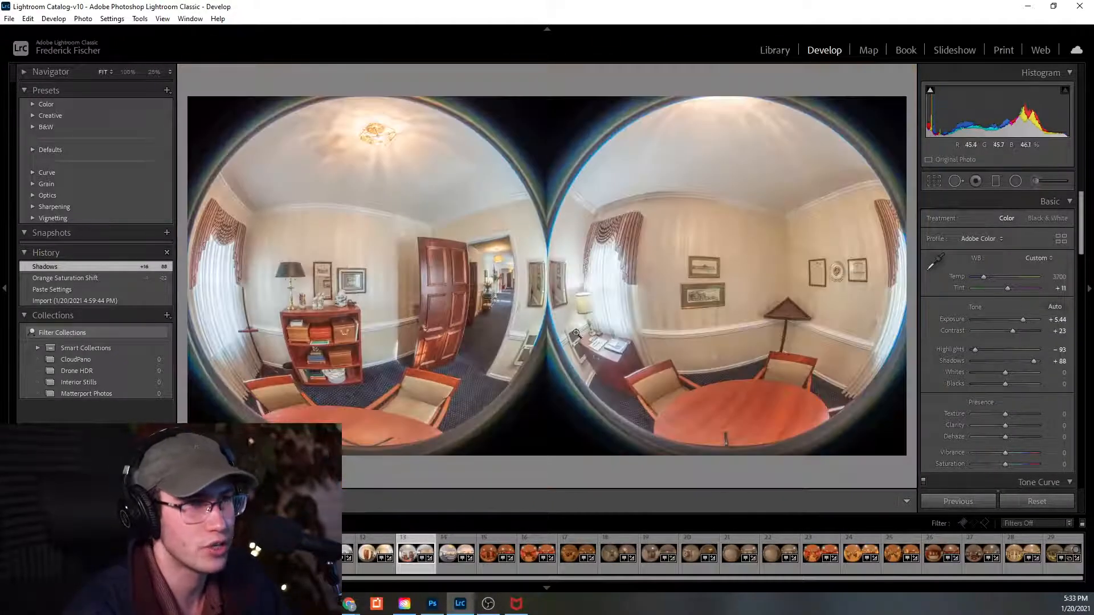
{"action": "left_click", "coordinate": [513, 320]}
{"action": "left_click_drag", "start_coordinate": [475, 264], "coordinate": [484, 337]}
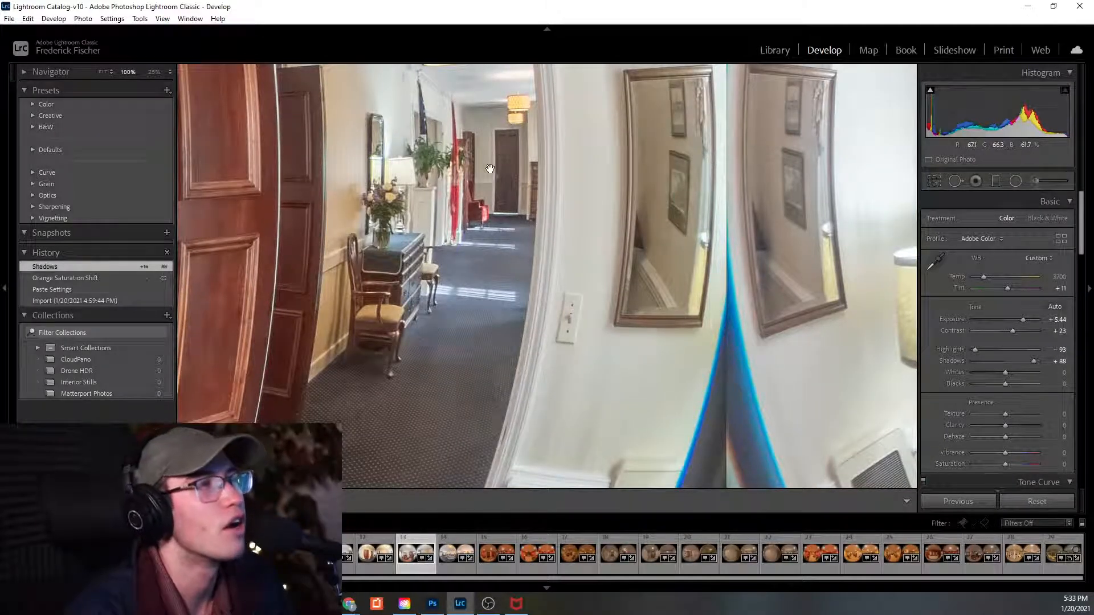
{"action": "left_click_drag", "start_coordinate": [493, 209], "coordinate": [464, 271]}
{"action": "left_click", "coordinate": [464, 274]}
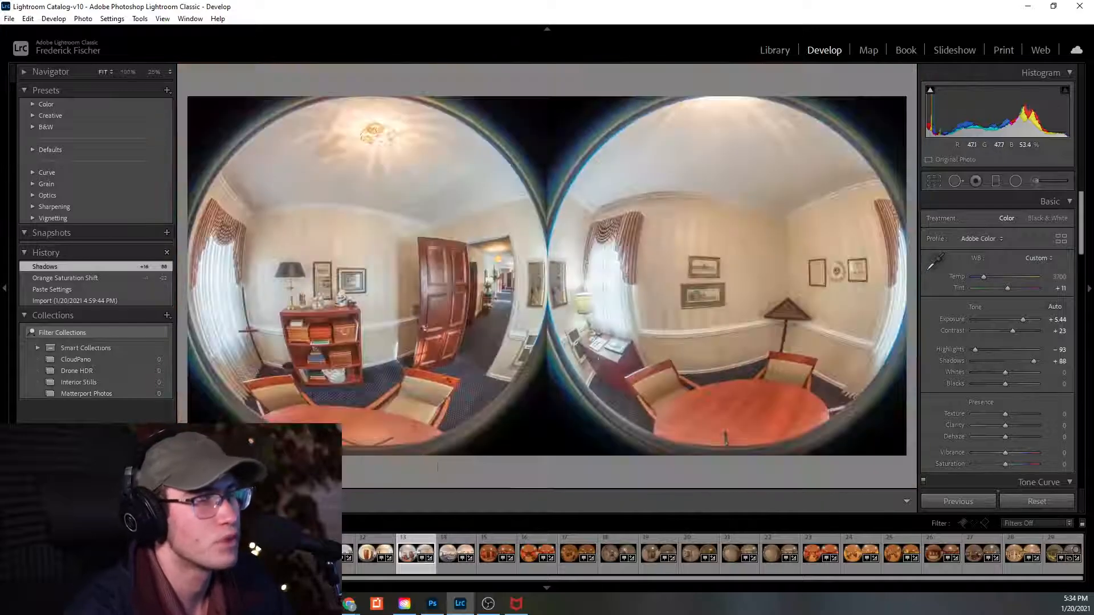
{"action": "left_click", "coordinate": [450, 556]}
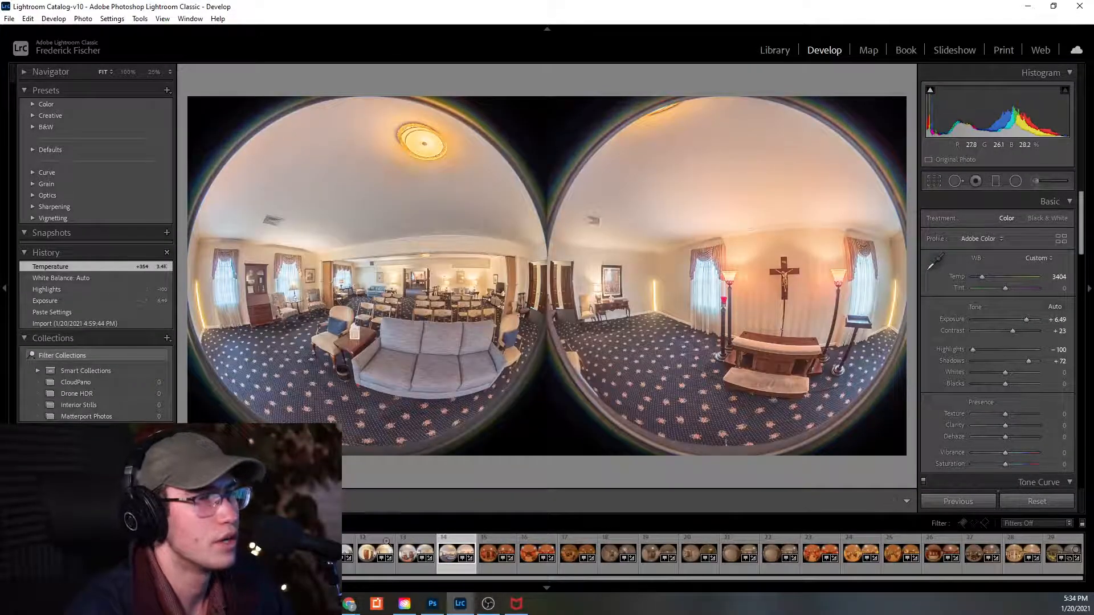
Switch the wooden-door hallway panorama to Auto white balance and adjust its temperature to 3300.
{"action": "left_click", "coordinate": [370, 556]}
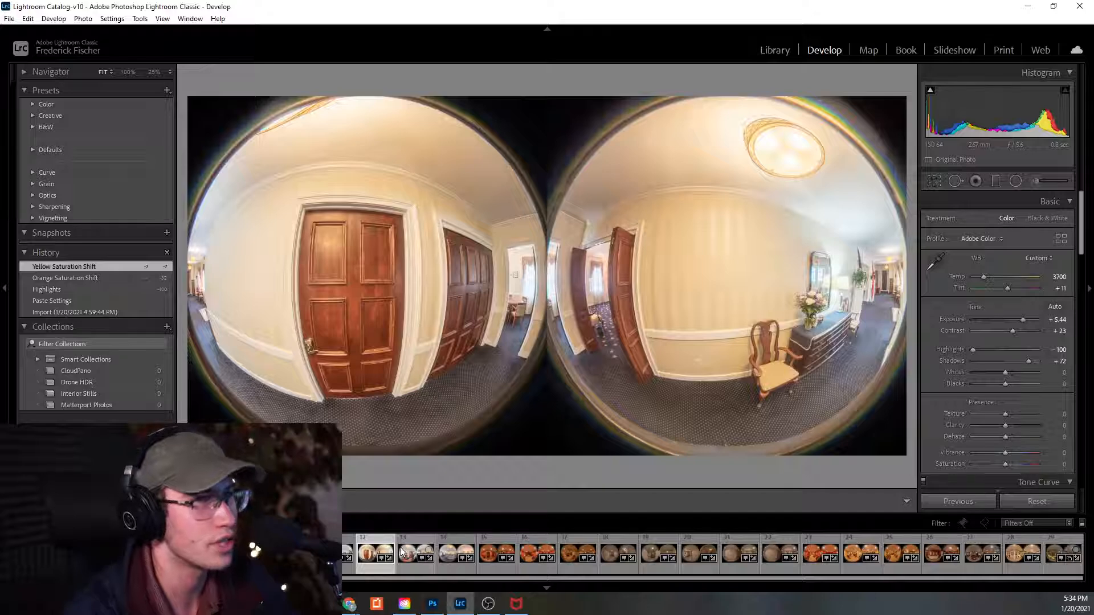
{"action": "left_click", "coordinate": [1040, 259]}
{"action": "left_click", "coordinate": [991, 283]}
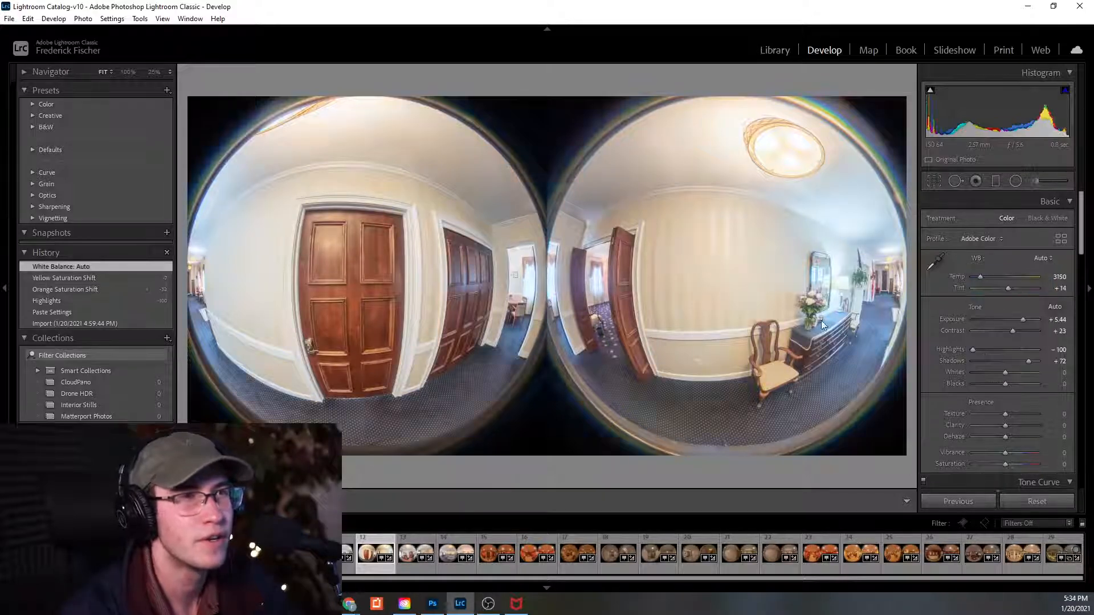
{"action": "left_click_drag", "start_coordinate": [980, 274], "coordinate": [980, 275]}
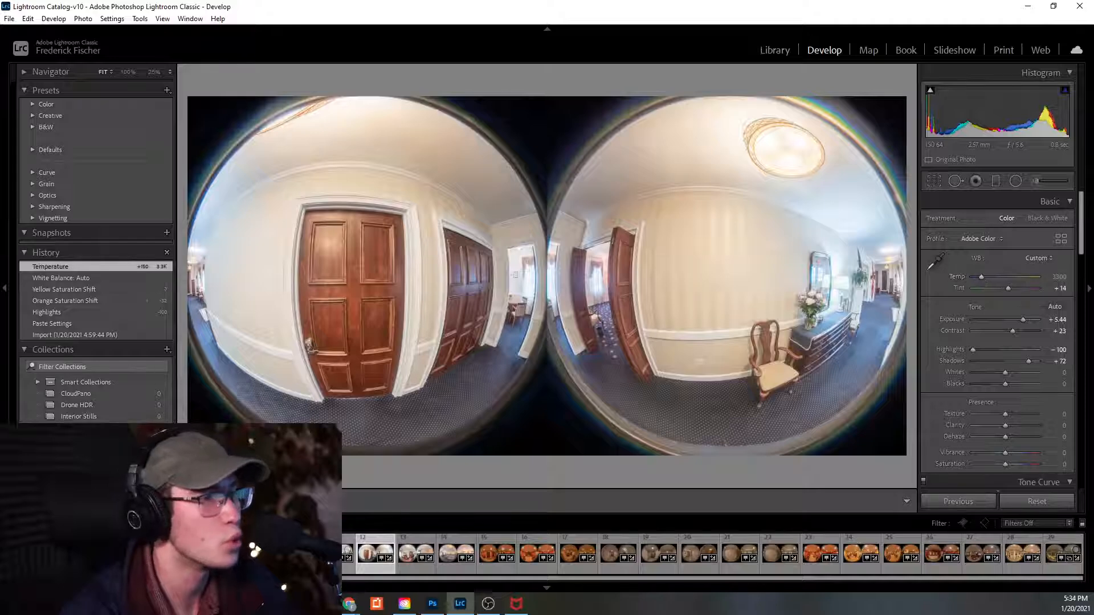
Warm the panorama with the glass curio cabinet by setting its temperature to 3930.
{"action": "left_click", "coordinate": [348, 551]}
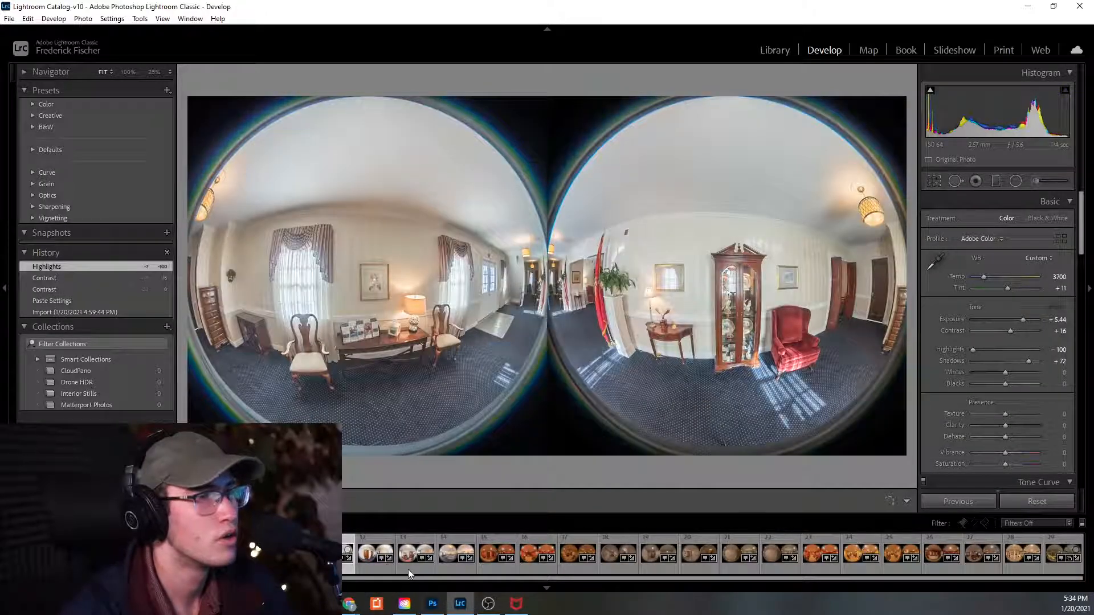
{"action": "left_click_drag", "start_coordinate": [983, 277], "coordinate": [985, 278]}
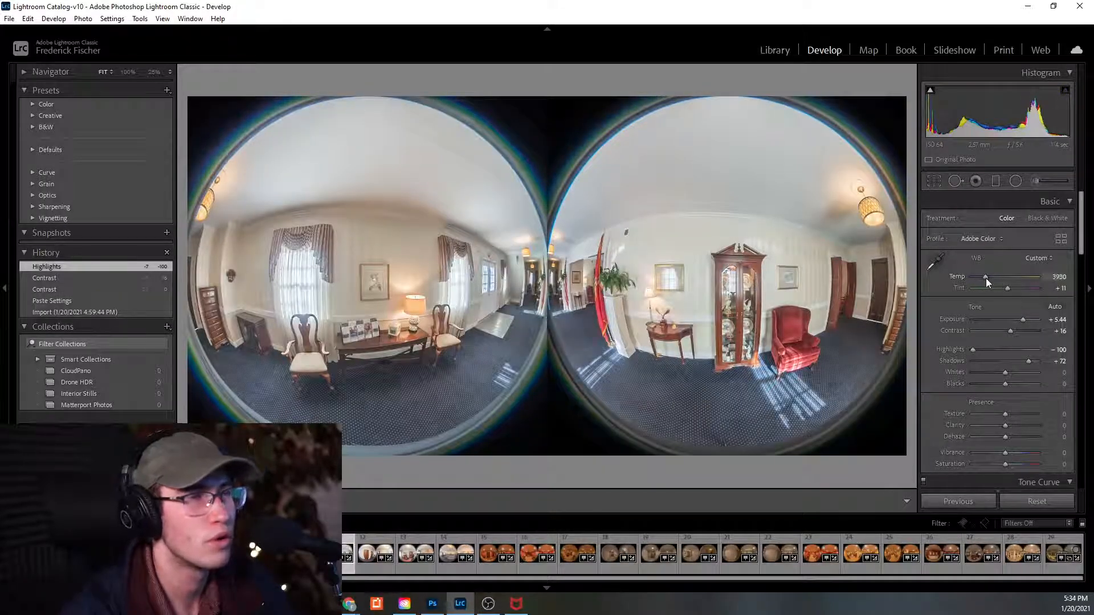
{"action": "left_click", "coordinate": [450, 552]}
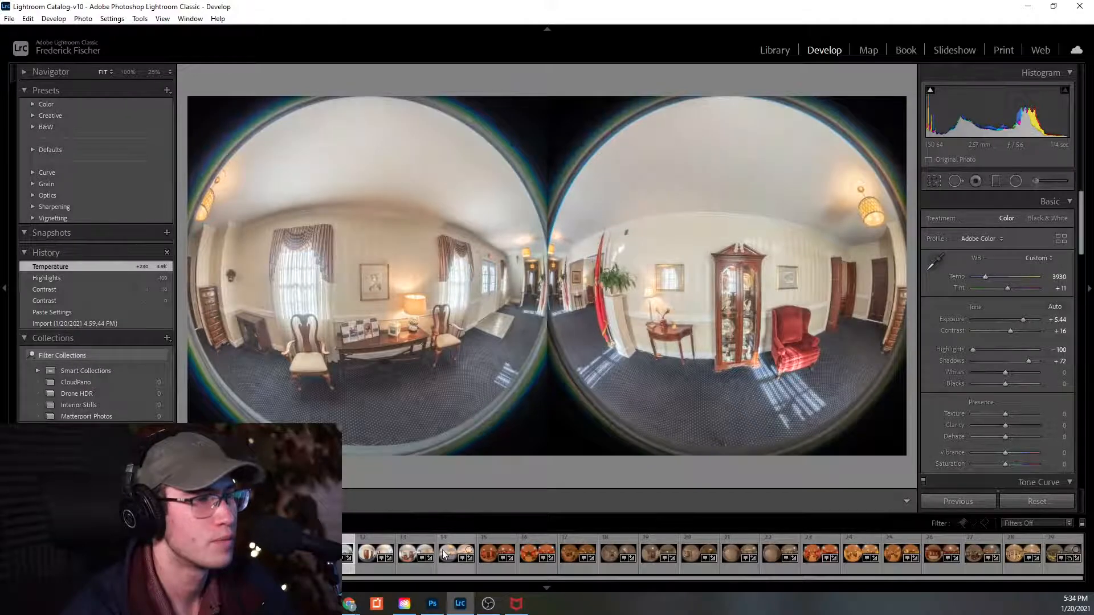
Apply Auto white balance to the red-walled room panorama with the staircase and drinking fountain.
{"action": "left_click", "coordinate": [495, 562]}
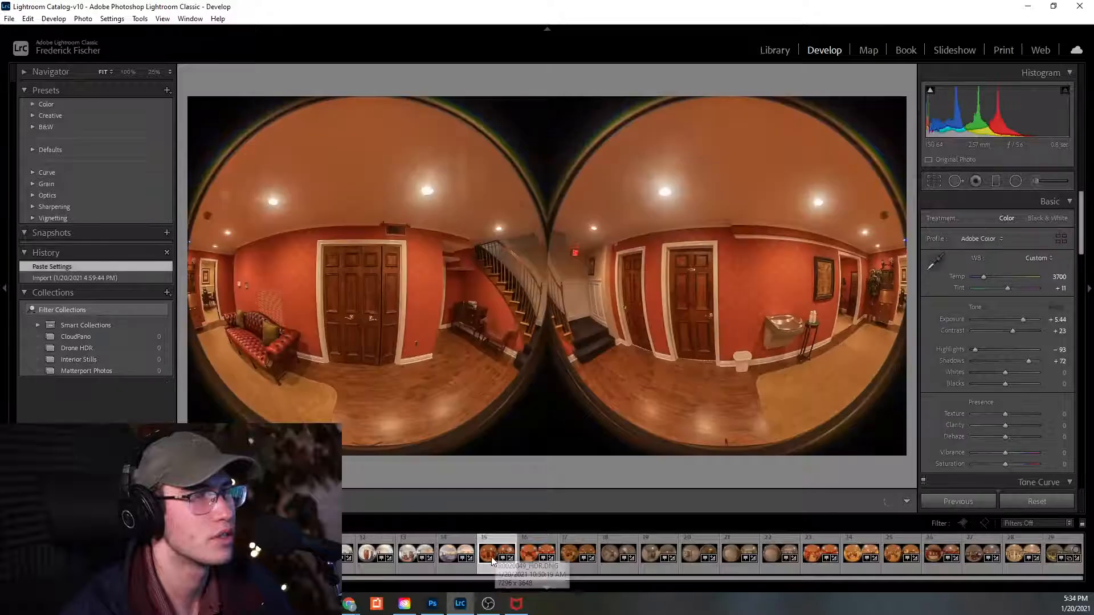
{"action": "left_click", "coordinate": [1027, 258]}
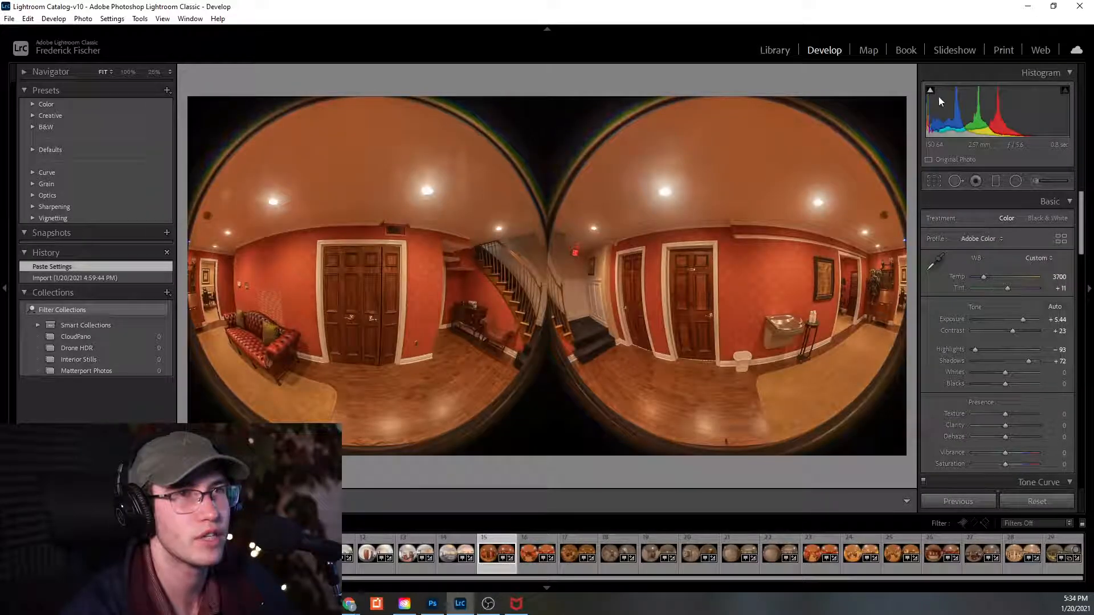
{"action": "left_click", "coordinate": [964, 252]}
{"action": "left_click", "coordinate": [975, 258]}
{"action": "left_click", "coordinate": [1004, 282]}
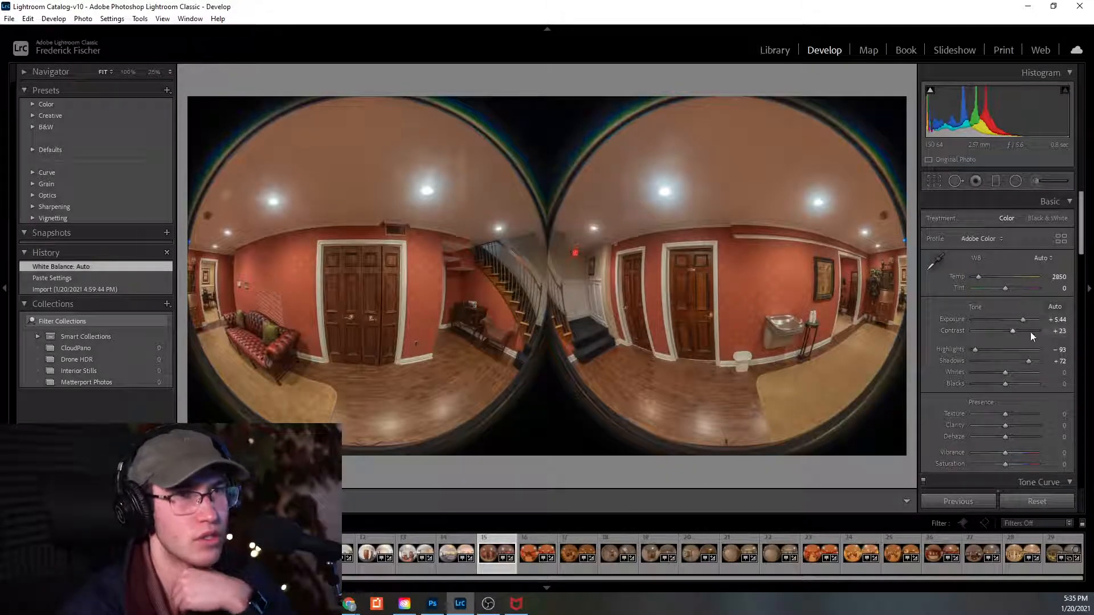
{"action": "left_click", "coordinate": [1015, 258]}
{"action": "left_click", "coordinate": [1010, 281]}
Set the red staircase room's shadows to +86, exposure to +5.79 and highlights to -100, keeping whites at 0.
{"action": "left_click_drag", "start_coordinate": [1027, 361], "coordinate": [1034, 360]}
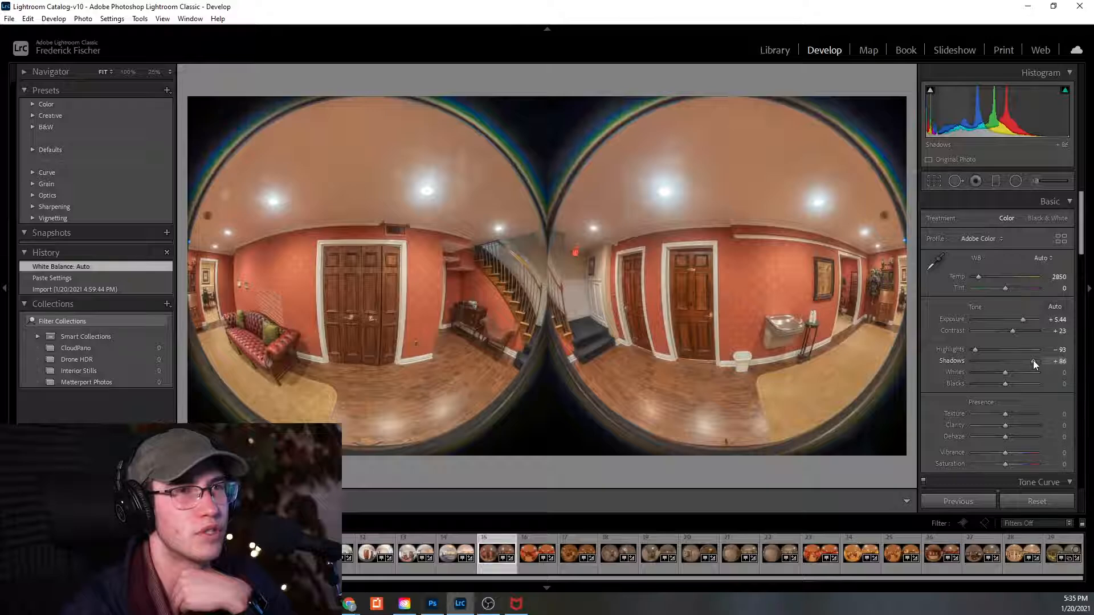
{"action": "left_click_drag", "start_coordinate": [1021, 320], "coordinate": [1024, 321]}
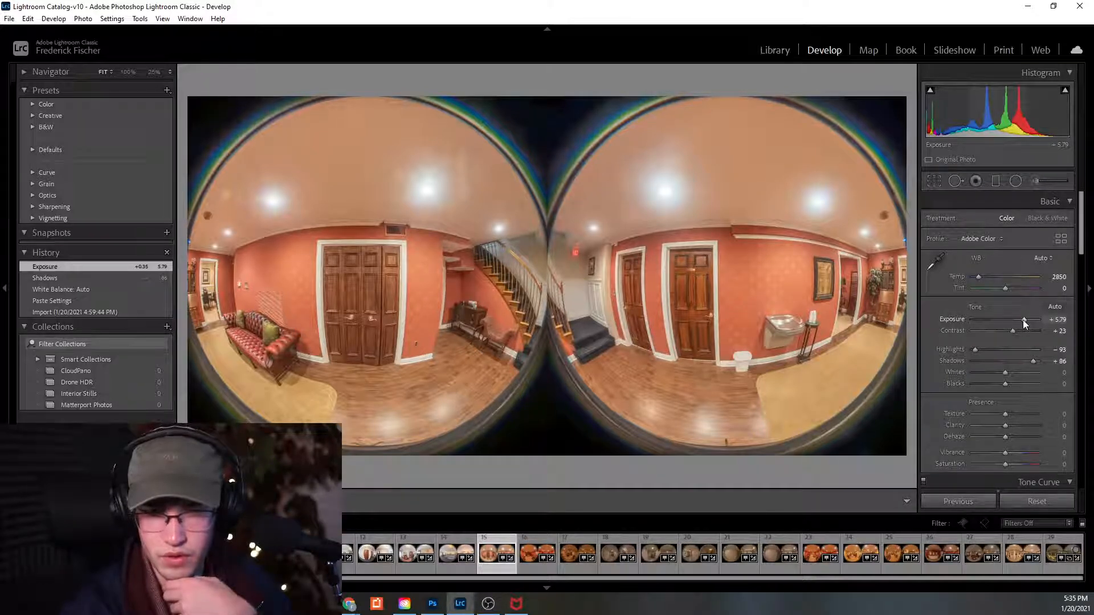
{"action": "left_click", "coordinate": [970, 350]}
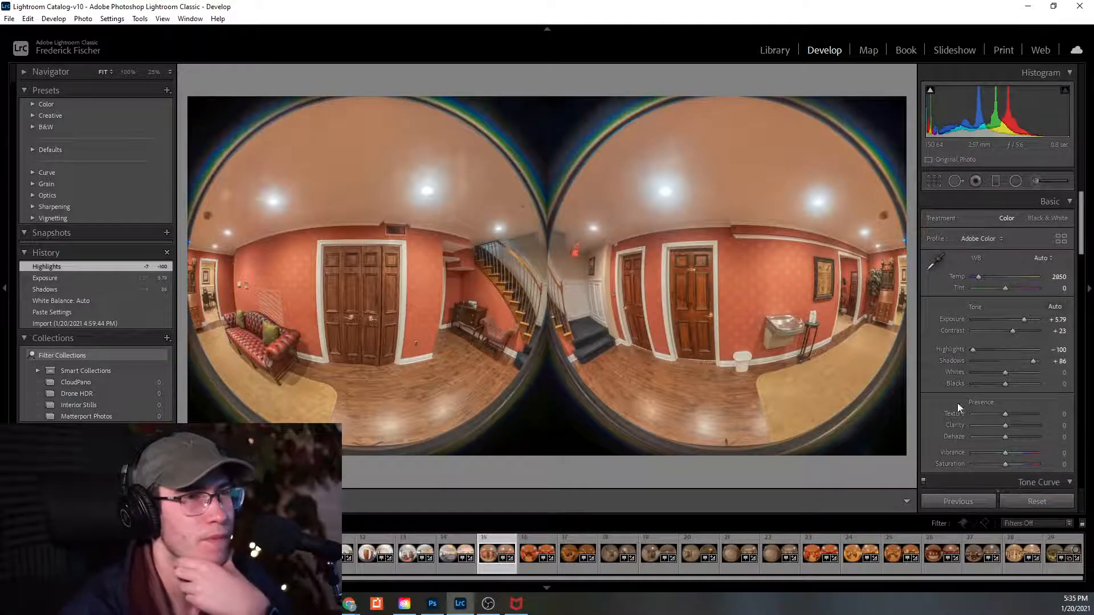
{"action": "mouse_move", "coordinate": [1004, 371]}
{"action": "left_mouse_down"}
{"action": "mouse_move", "coordinate": [970, 375]}
{"action": "mouse_move", "coordinate": [995, 375]}
{"action": "left_mouse_up"}
{"action": "double_click", "coordinate": [996, 375]}
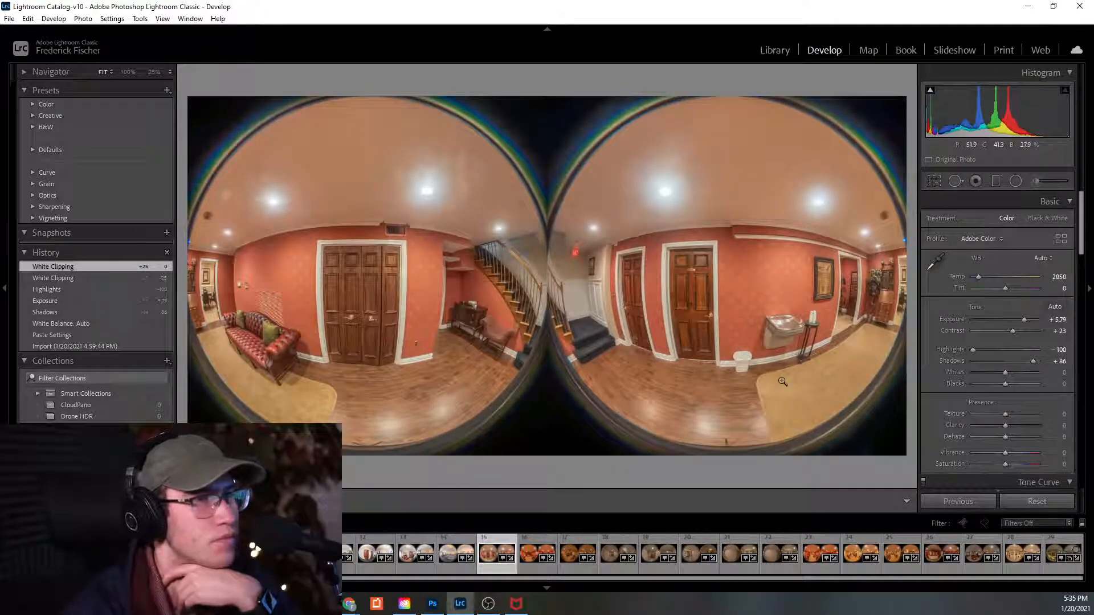
Reduce the purple defringe amount of the red staircase room panorama to 2 in the manual lens corrections.
{"action": "scroll", "coordinate": [936, 368], "scroll_direction": "down", "scroll_amount": 6}
{"action": "scroll", "coordinate": [936, 367], "scroll_direction": "down", "scroll_amount": 8}
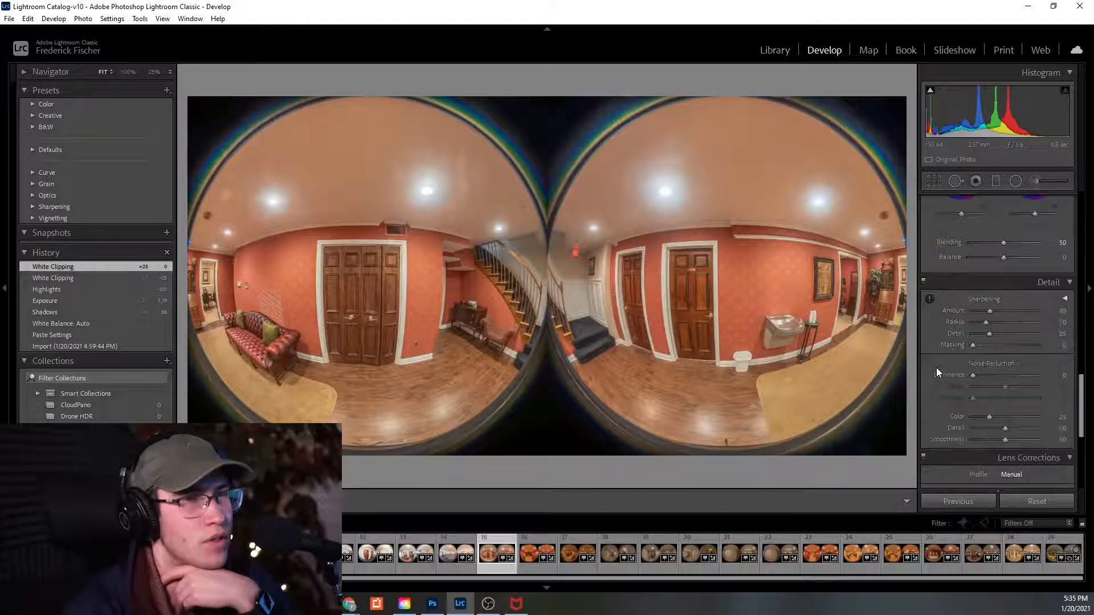
{"action": "scroll", "coordinate": [936, 368], "scroll_direction": "down", "scroll_amount": 5}
{"action": "double_click", "coordinate": [953, 324]}
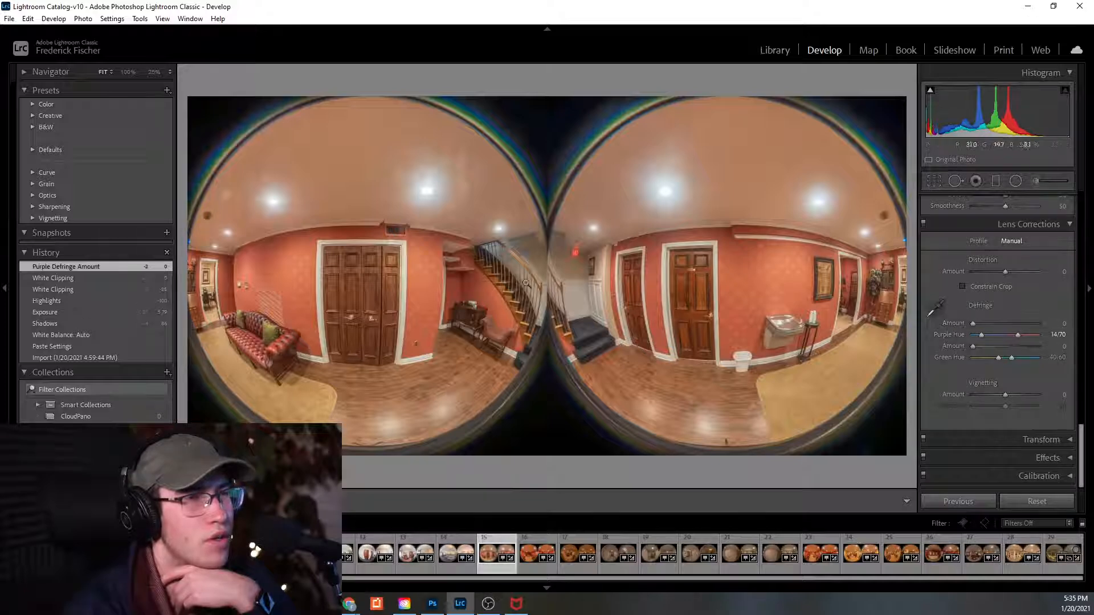
{"action": "left_click_drag", "start_coordinate": [977, 323], "coordinate": [979, 323]}
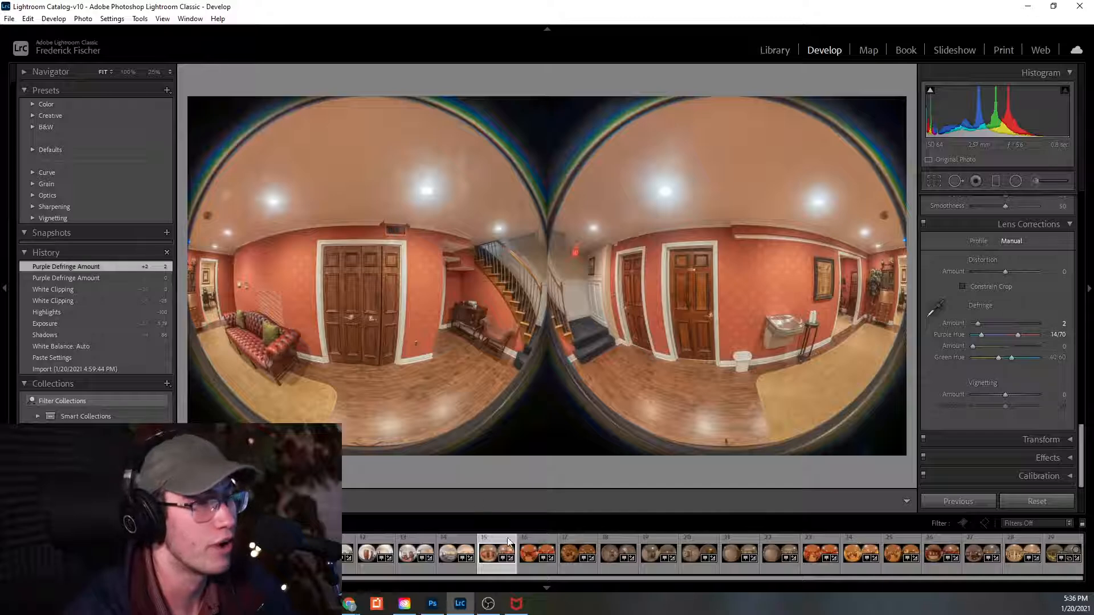
Apply Auto white balance to the red living room panorama with the television and inspect the TV cabinet up close.
{"action": "left_click", "coordinate": [527, 545]}
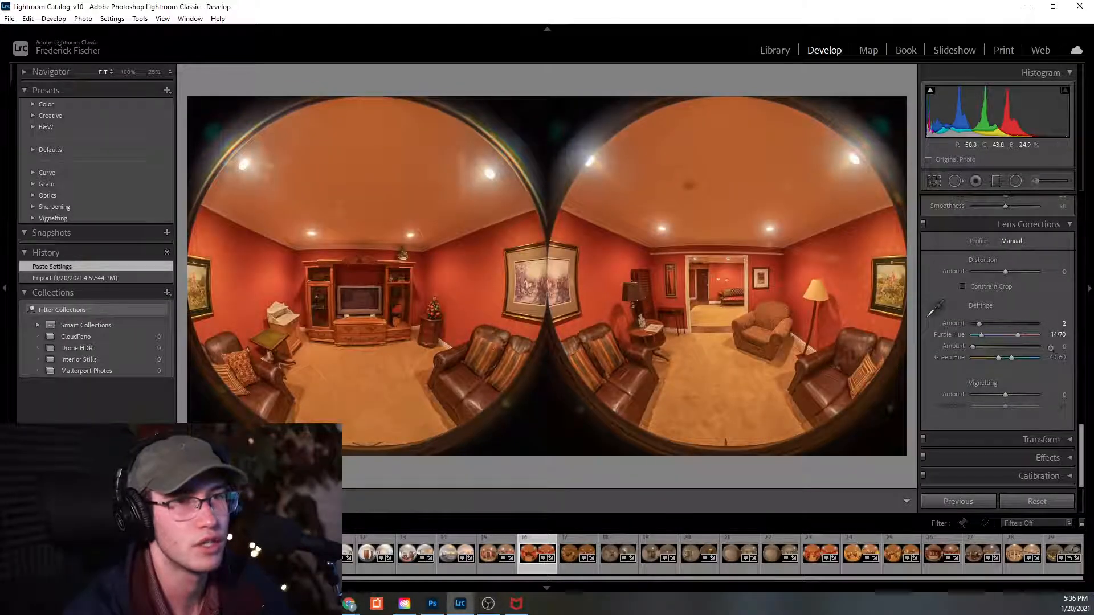
{"action": "scroll", "coordinate": [1043, 351], "scroll_direction": "up", "scroll_amount": 5}
{"action": "scroll", "coordinate": [1043, 351], "scroll_direction": "up", "scroll_amount": 10}
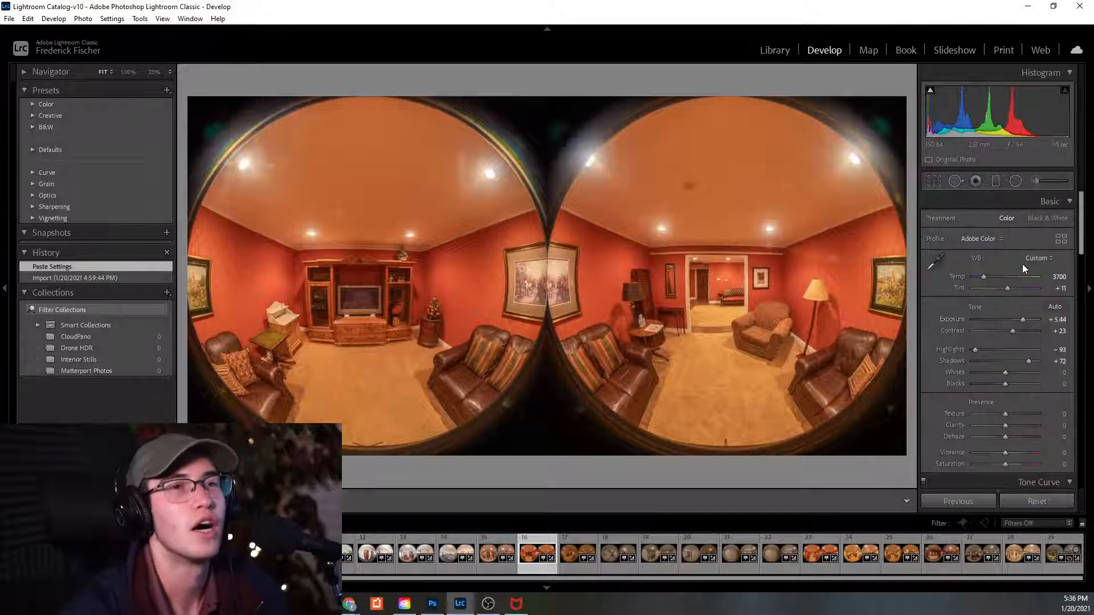
{"action": "left_click", "coordinate": [1037, 258]}
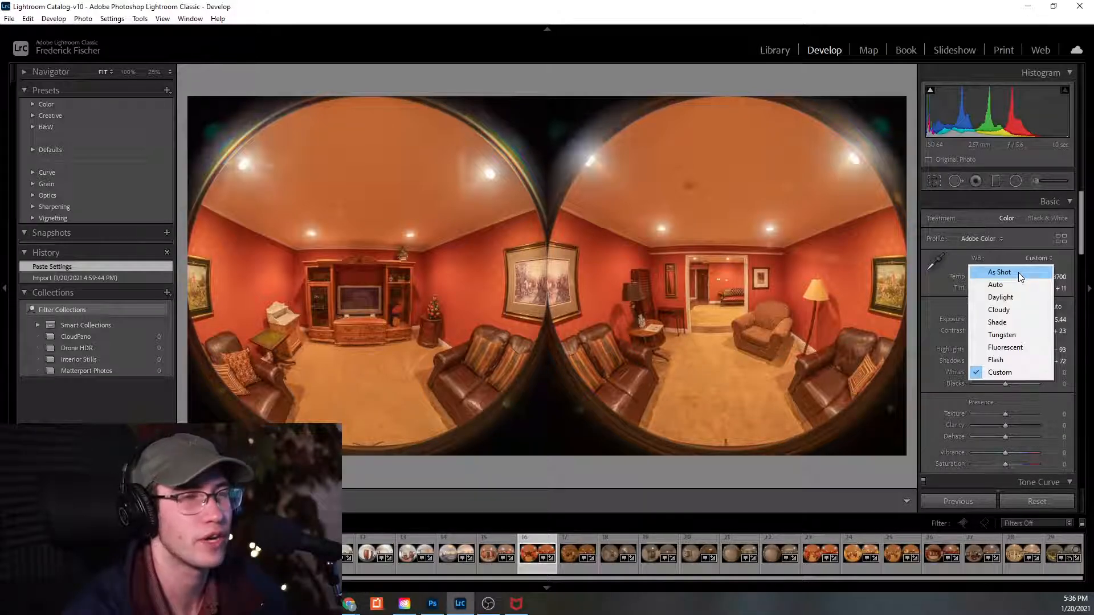
{"action": "left_click", "coordinate": [1017, 285]}
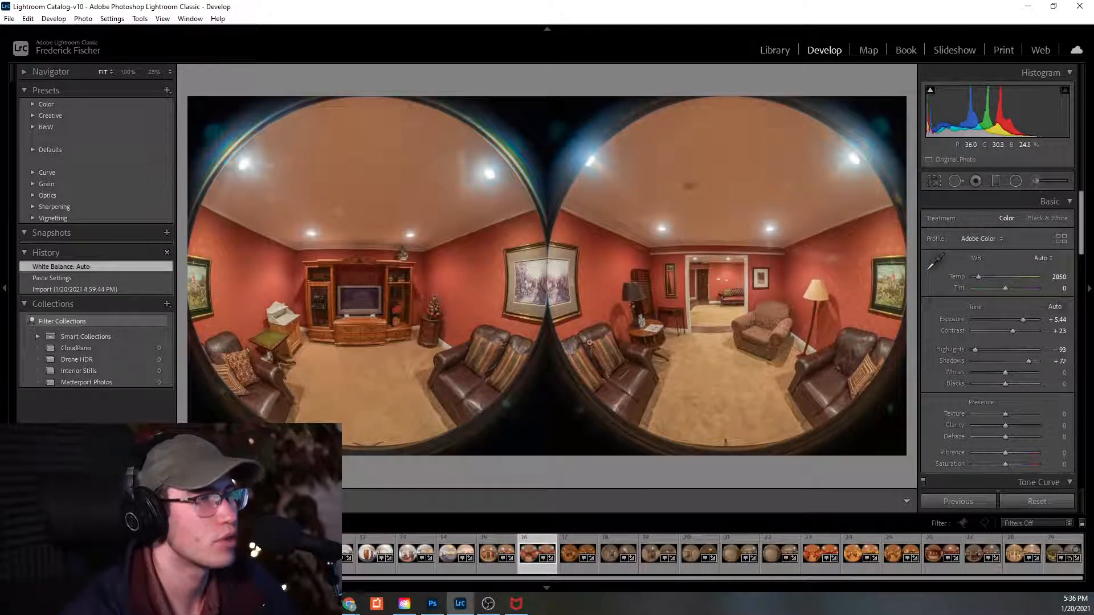
{"action": "left_click", "coordinate": [339, 329]}
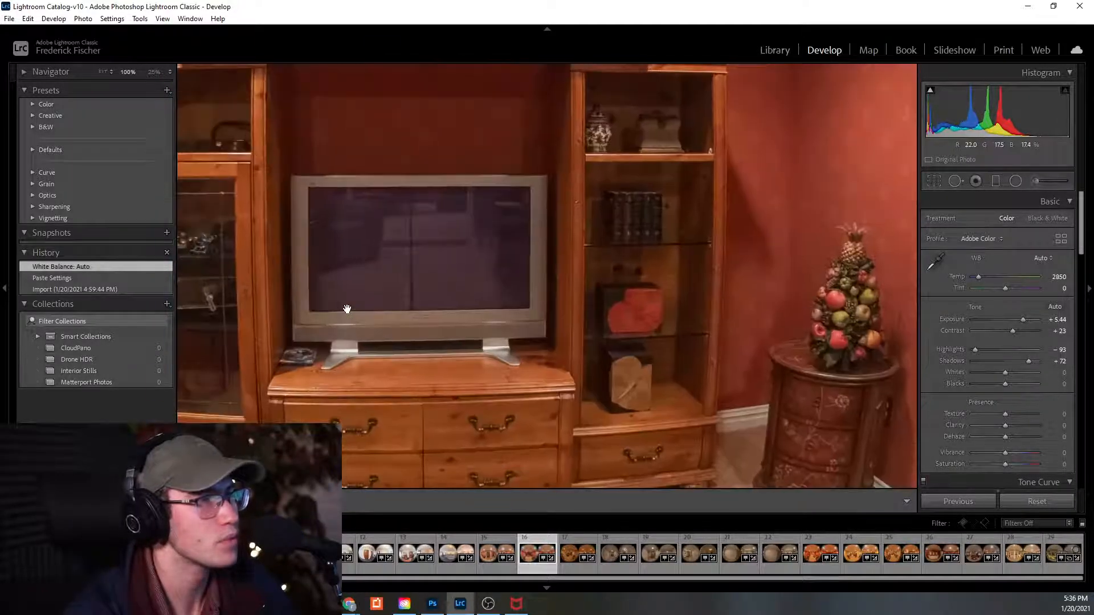
Compare the television and wooden cabinet in the red living room panorama at 100% with the whole image.
{"action": "left_click", "coordinate": [386, 317]}
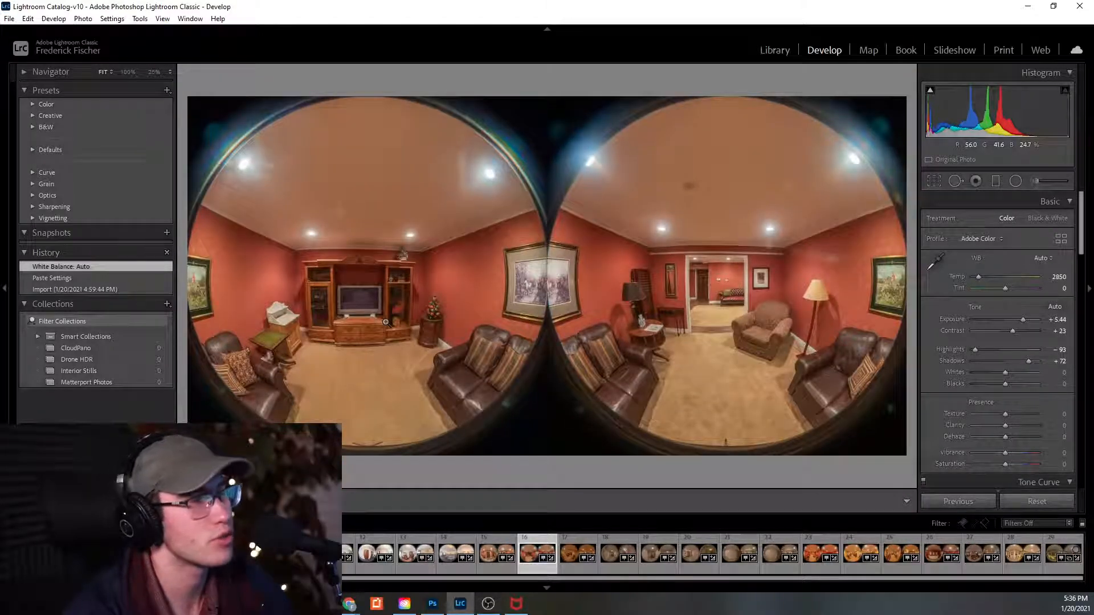
{"action": "left_click", "coordinate": [386, 322]}
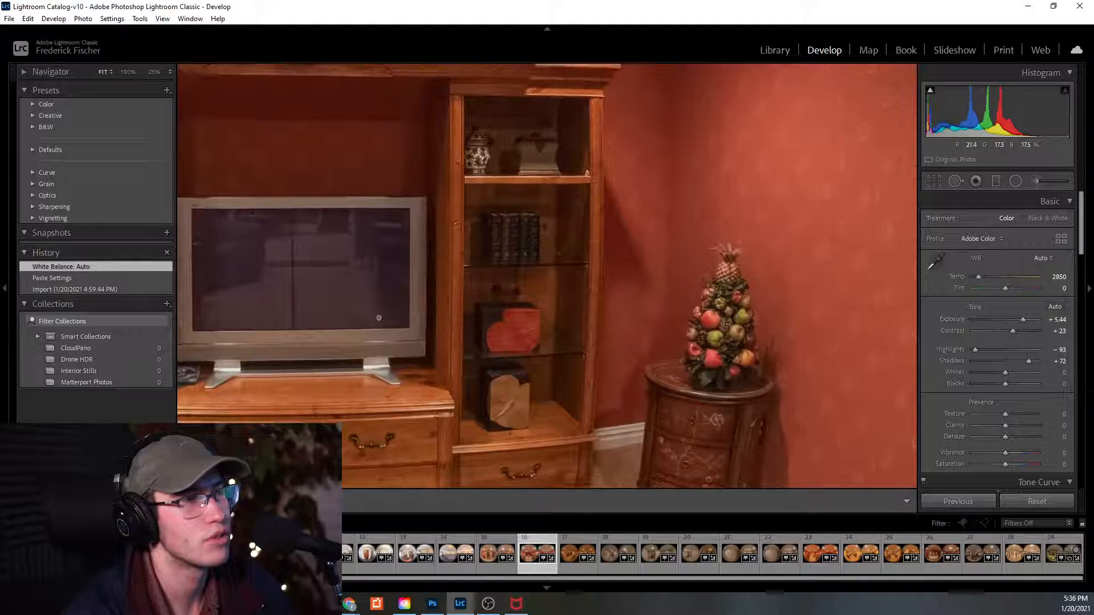
{"action": "left_click", "coordinate": [380, 319]}
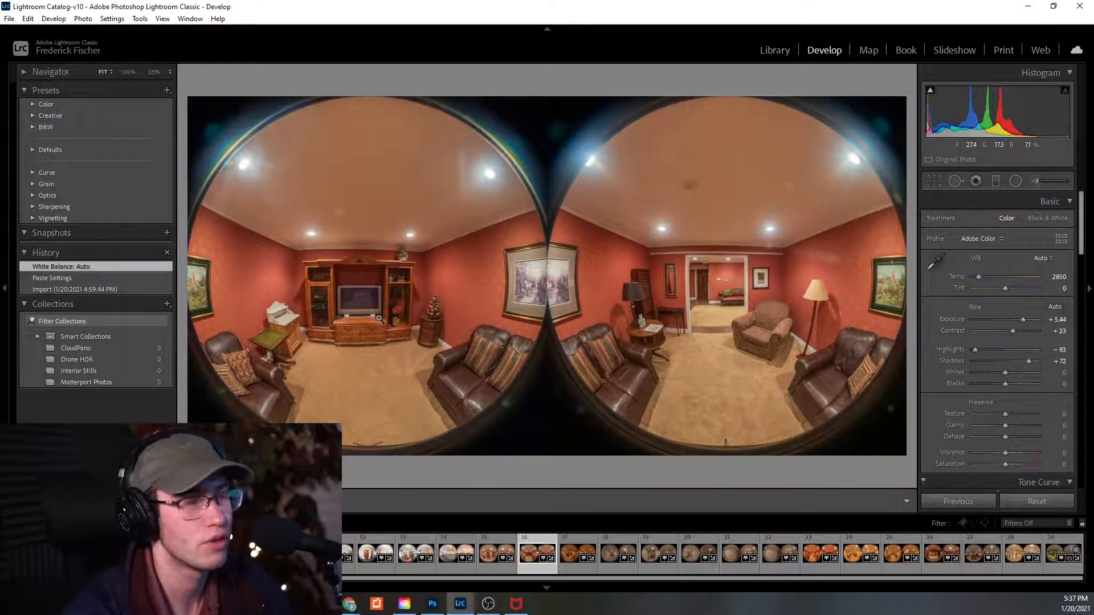
{"action": "left_click", "coordinate": [369, 307]}
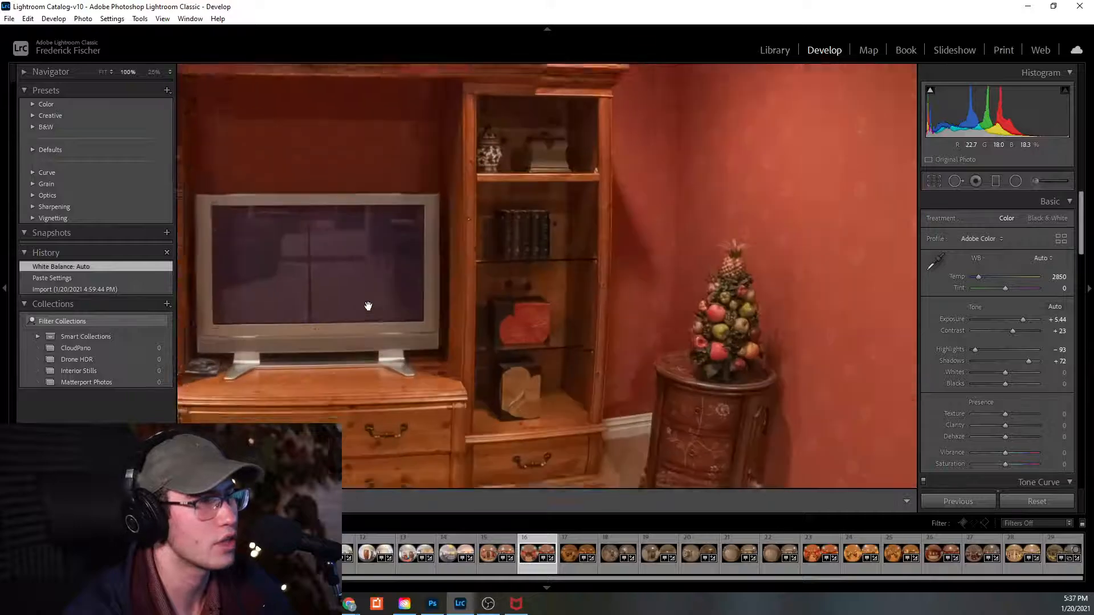
{"action": "left_click", "coordinate": [369, 307]}
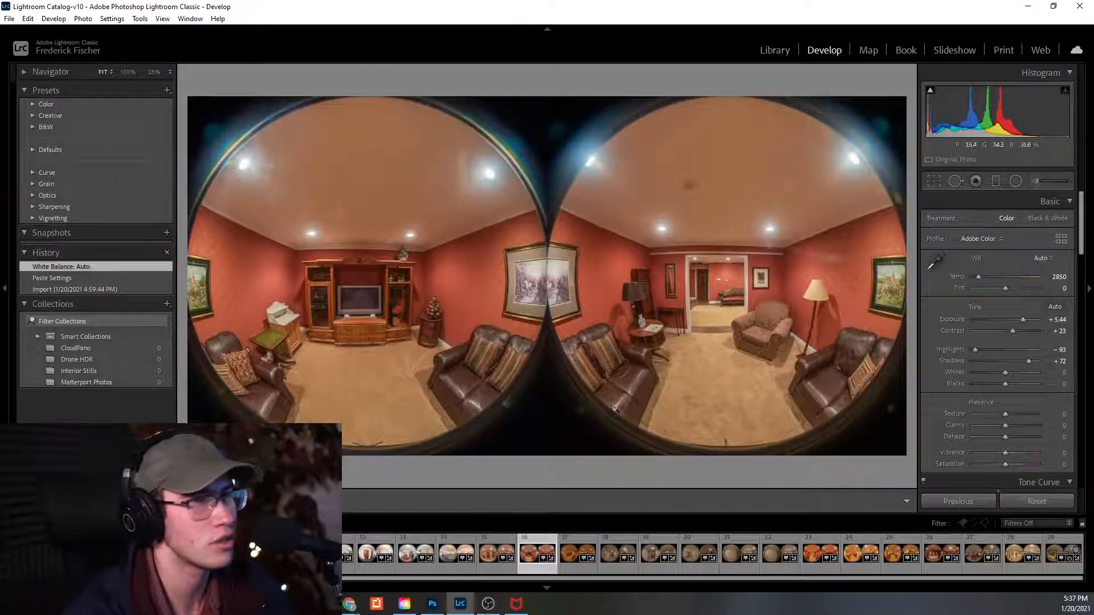
Apply Auto white balance to the beige sitting and dining room panorama, and set its exposure to +6.49 and highlights to -100.
{"action": "left_click", "coordinate": [566, 557]}
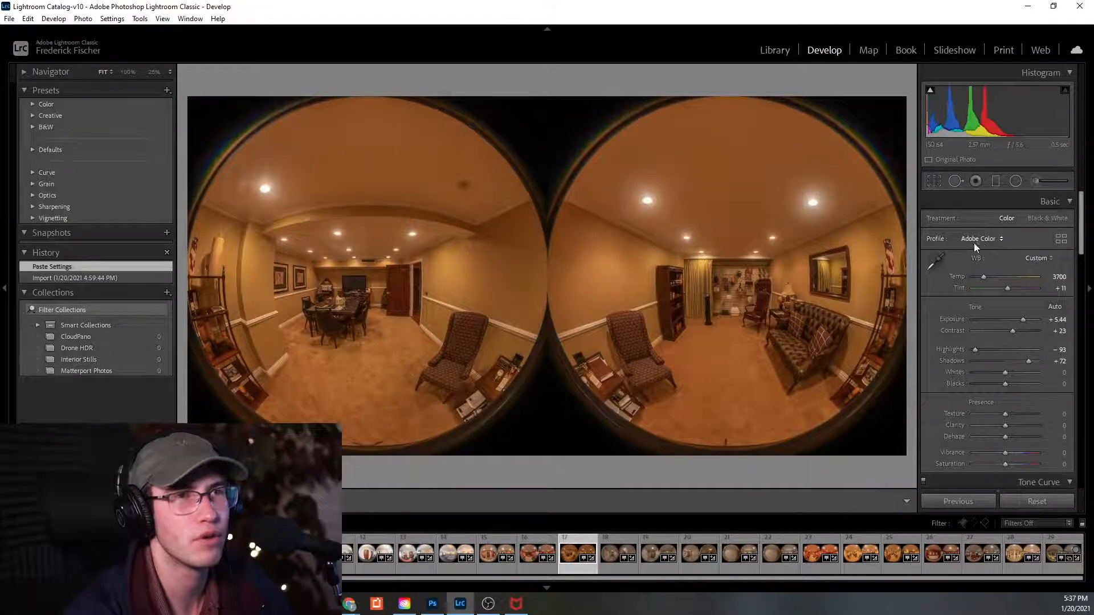
{"action": "left_click", "coordinate": [1034, 259]}
{"action": "left_click", "coordinate": [1003, 284]}
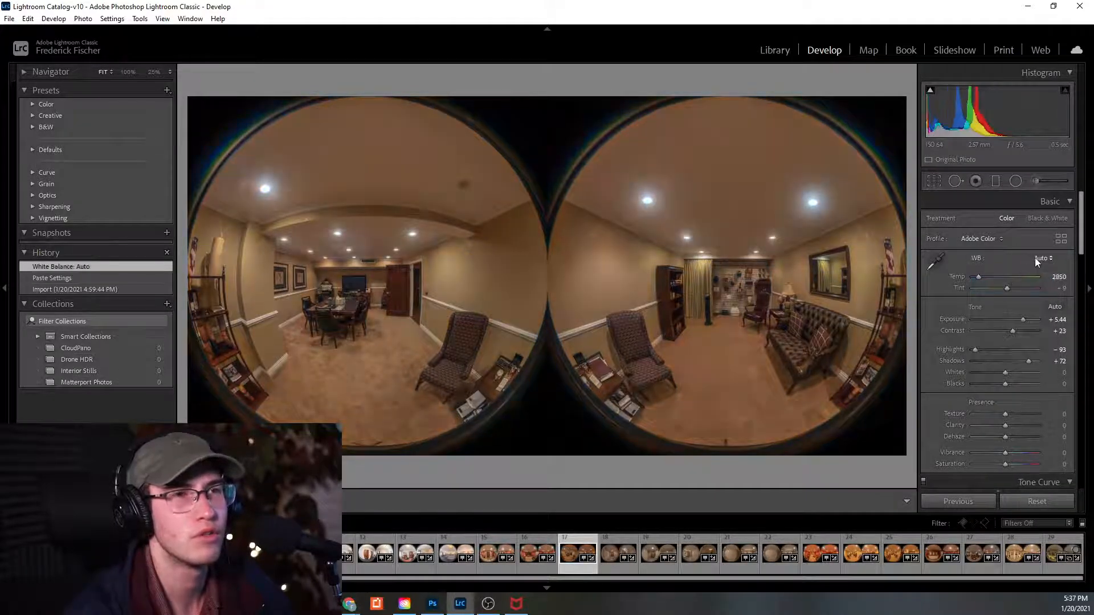
{"action": "left_click_drag", "start_coordinate": [1023, 320], "coordinate": [1027, 323]}
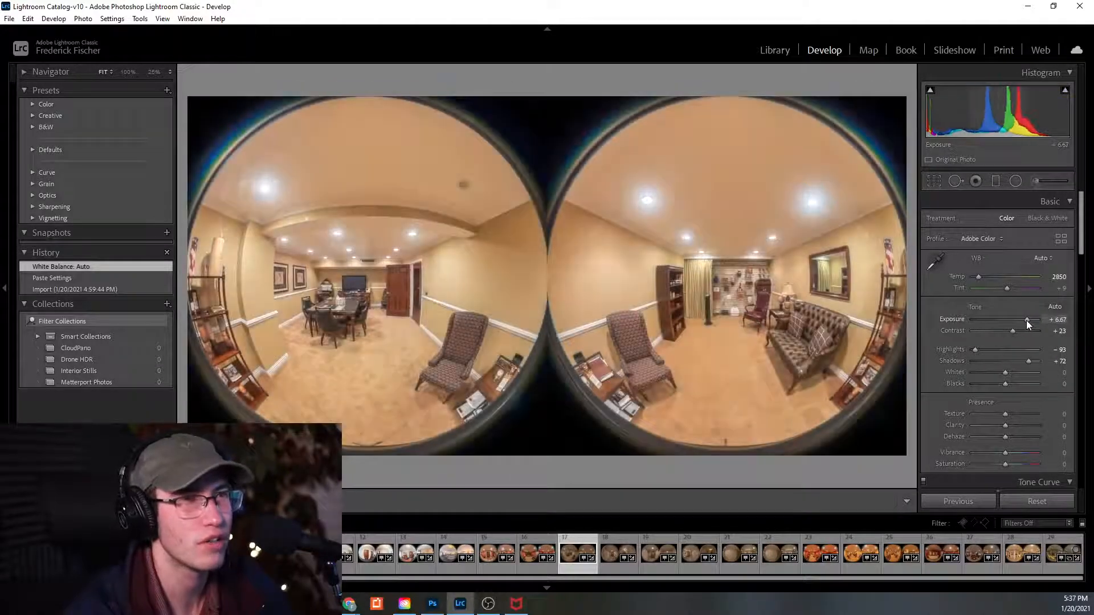
{"action": "left_click_drag", "start_coordinate": [975, 350], "coordinate": [963, 355]}
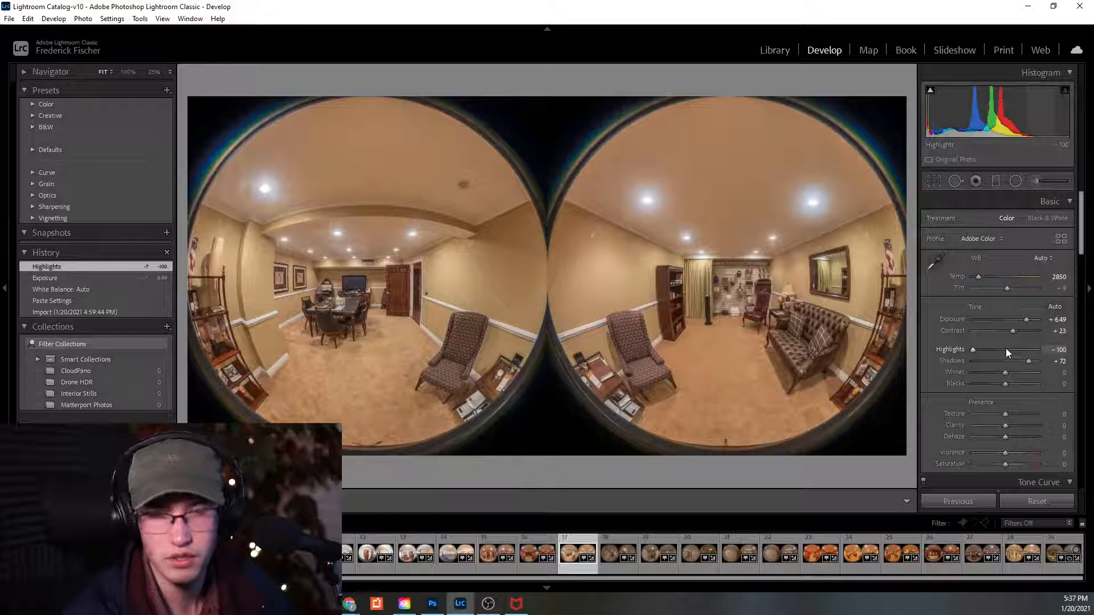
Review the red staircase room panorama's develop settings, from the basic tone values and tone curve through to the manual lens corrections.
{"action": "left_click", "coordinate": [504, 562]}
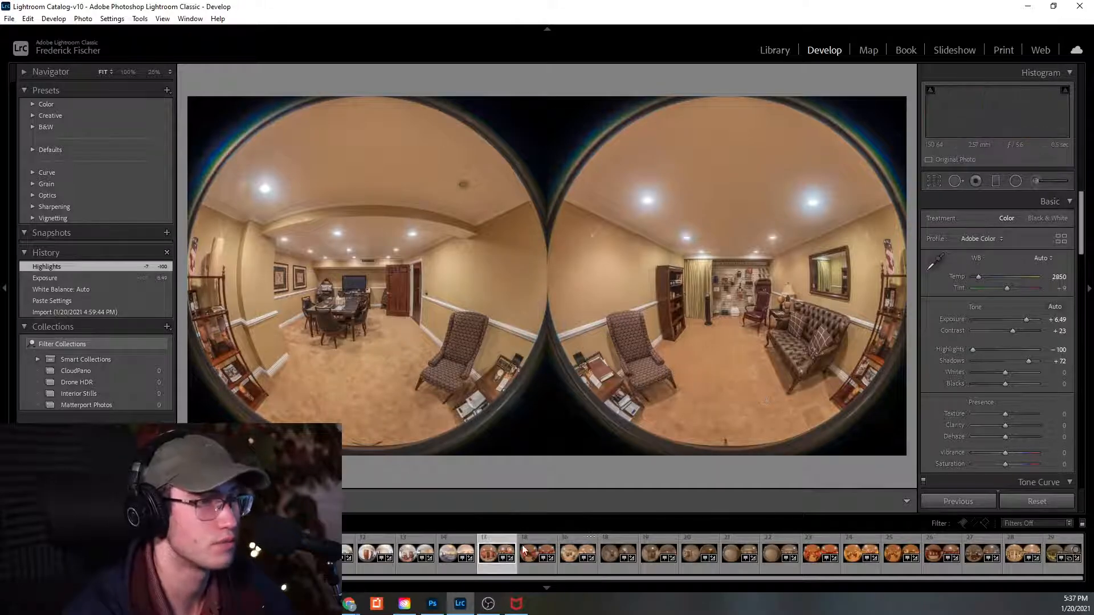
{"action": "scroll", "coordinate": [1031, 388], "scroll_direction": "down", "scroll_amount": 10}
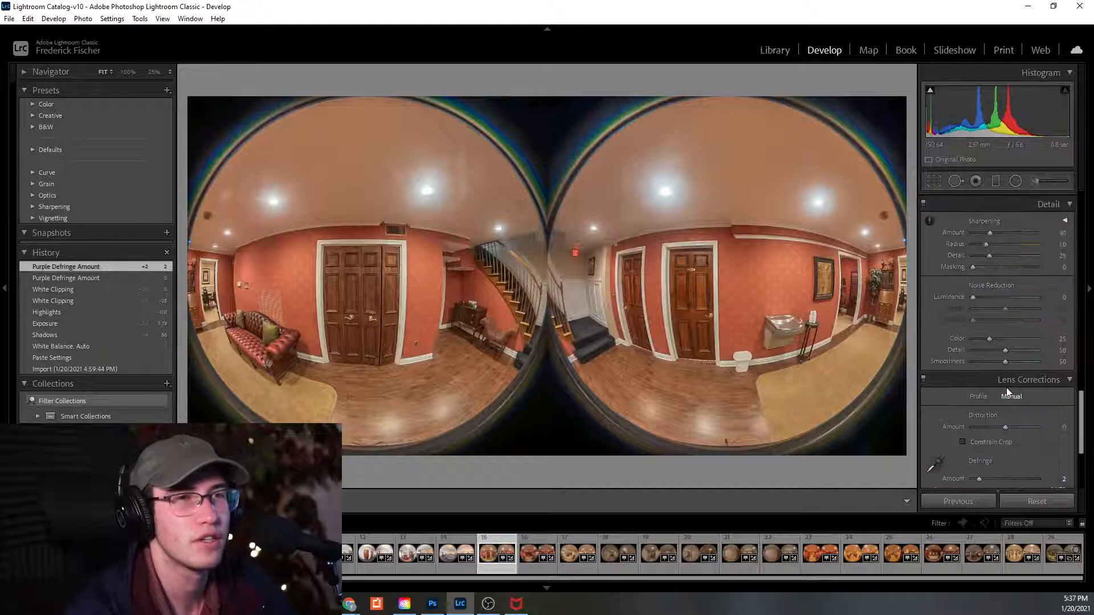
{"action": "scroll", "coordinate": [1042, 373], "scroll_direction": "down", "scroll_amount": 3}
{"action": "scroll", "coordinate": [1044, 373], "scroll_direction": "up", "scroll_amount": 5}
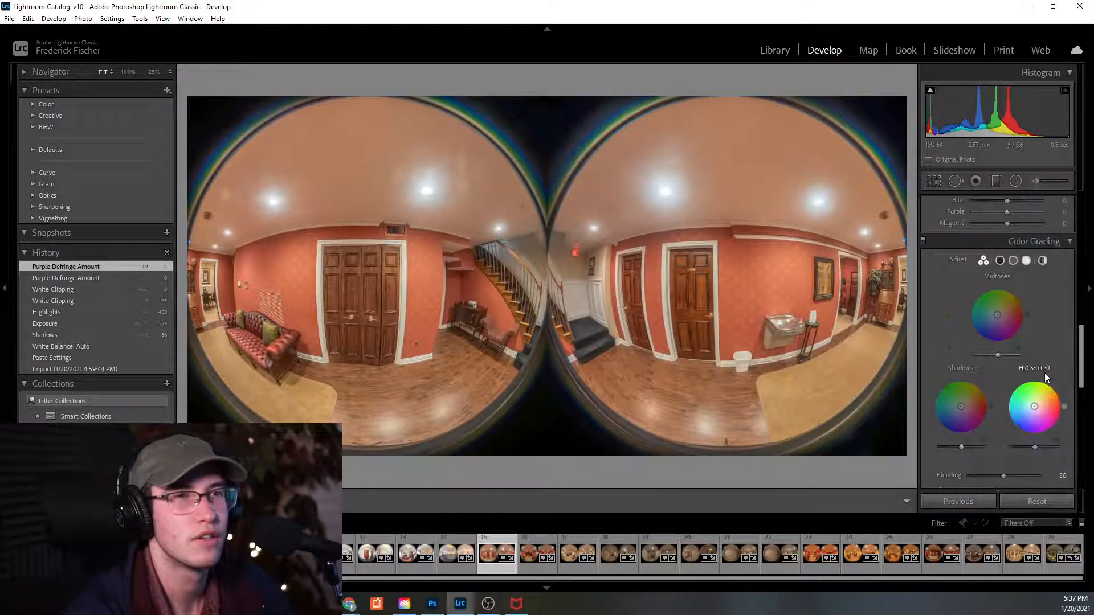
{"action": "scroll", "coordinate": [1045, 373], "scroll_direction": "up", "scroll_amount": 5}
{"action": "scroll", "coordinate": [1045, 372], "scroll_direction": "up", "scroll_amount": 2}
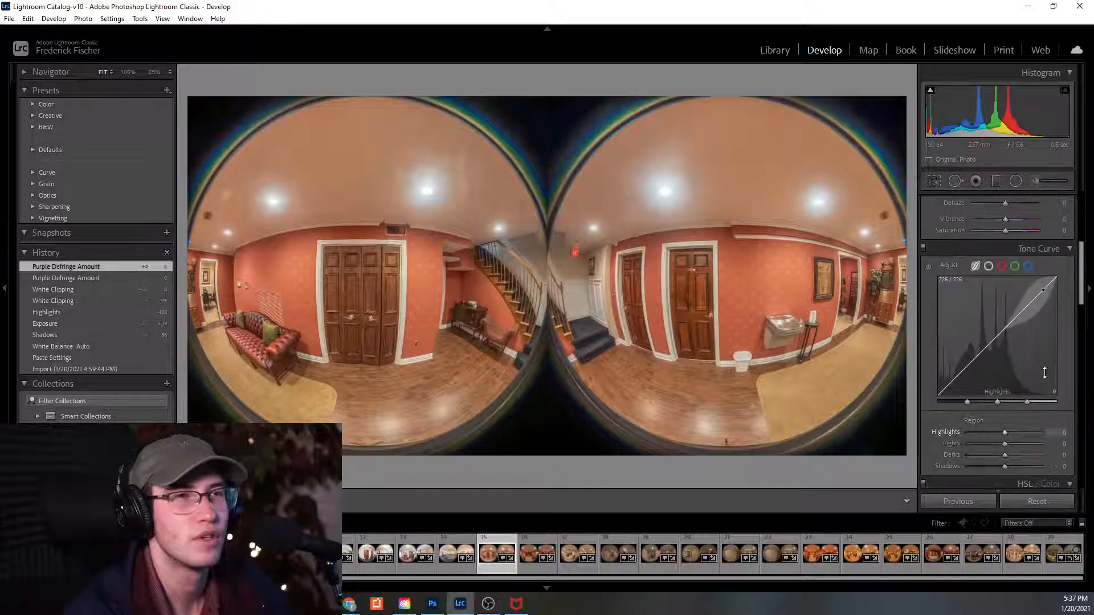
{"action": "scroll", "coordinate": [1044, 373], "scroll_direction": "up", "scroll_amount": 5}
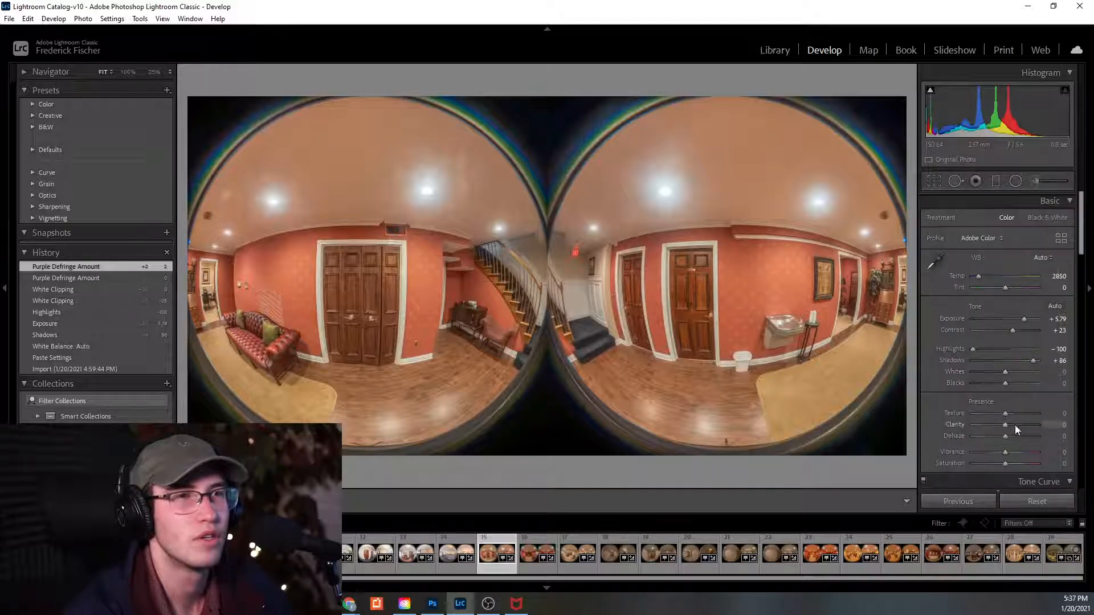
{"action": "scroll", "coordinate": [977, 377], "scroll_direction": "down", "scroll_amount": 15}
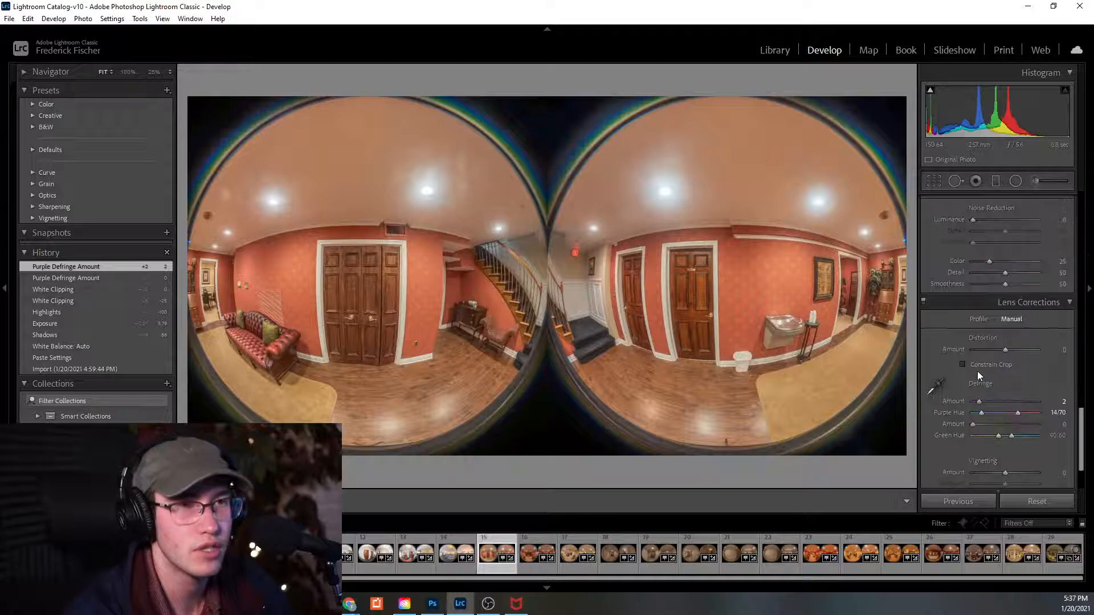
{"action": "scroll", "coordinate": [976, 392], "scroll_direction": "down", "scroll_amount": 3}
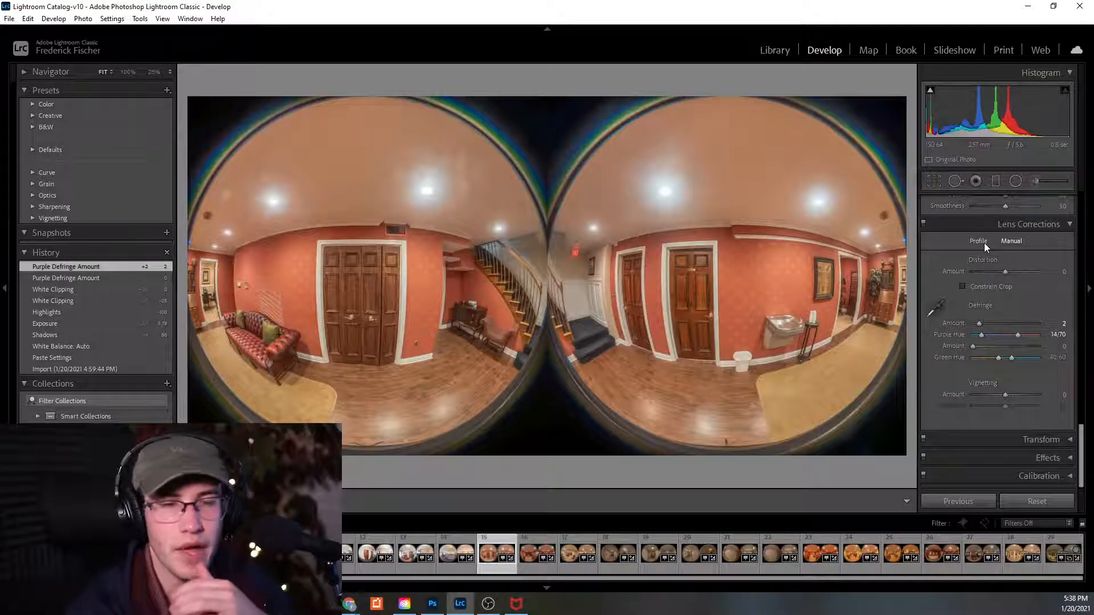
{"action": "scroll", "coordinate": [975, 268], "scroll_direction": "up", "scroll_amount": 3}
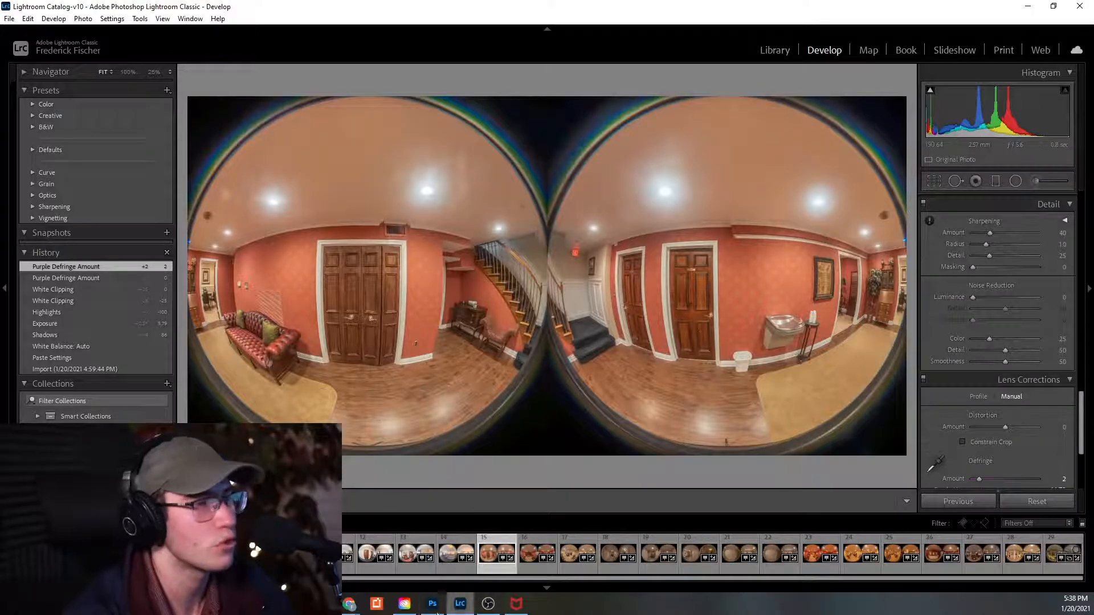
Switch to Photoshop to look through its available filters, including the Blur and Pixelate groups, and return to Lightroom Classic.
{"action": "left_click", "coordinate": [433, 603]}
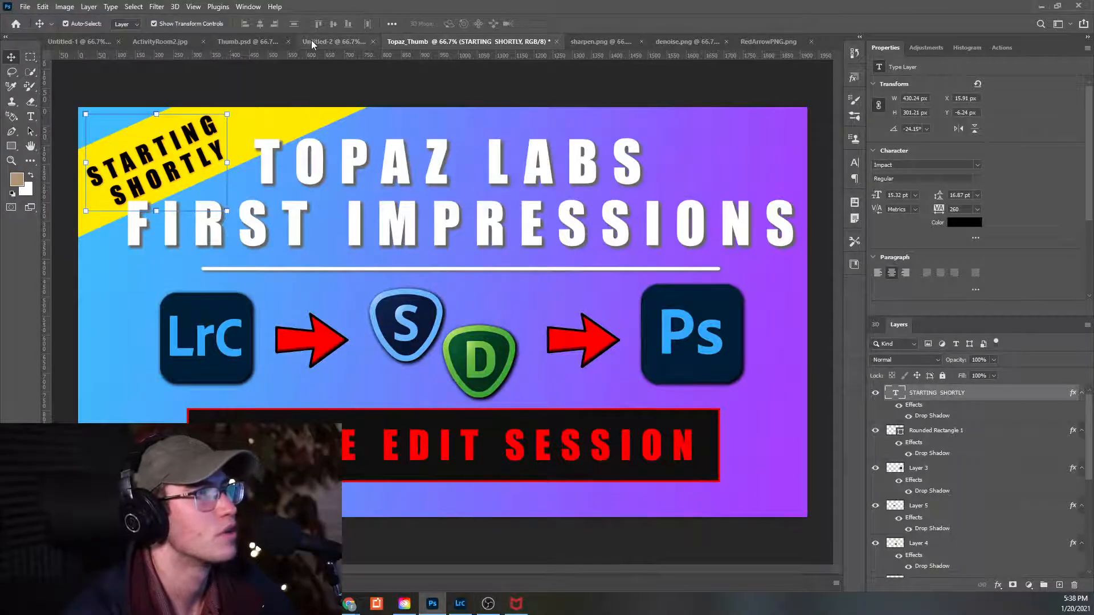
{"action": "left_click", "coordinate": [156, 6]}
{"action": "mouse_move", "coordinate": [196, 177]}
{"action": "mouse_move", "coordinate": [192, 200]}
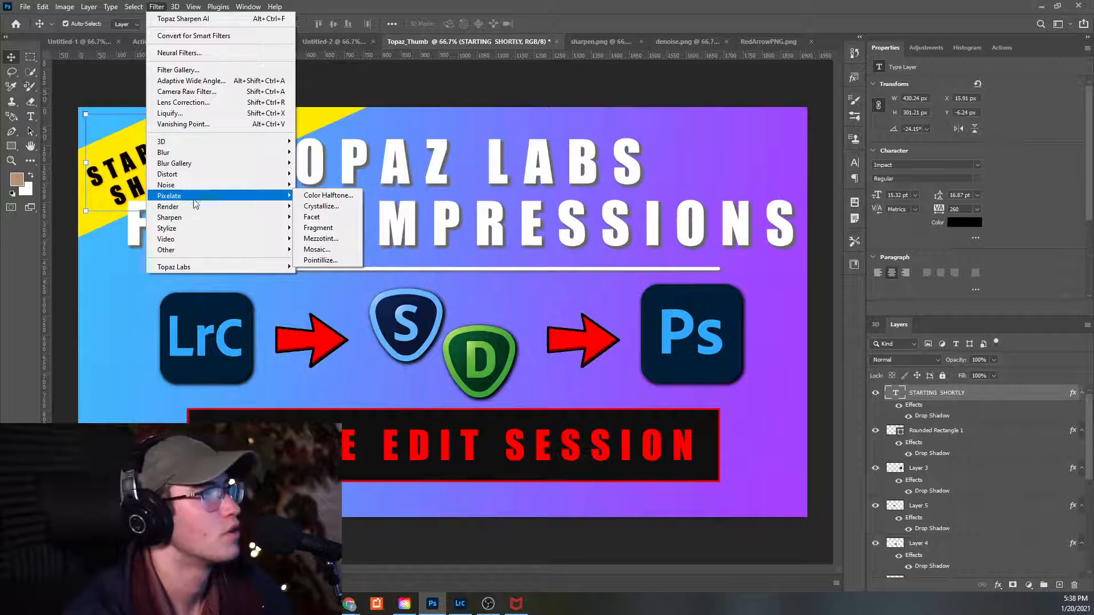
{"action": "mouse_move", "coordinate": [198, 234]}
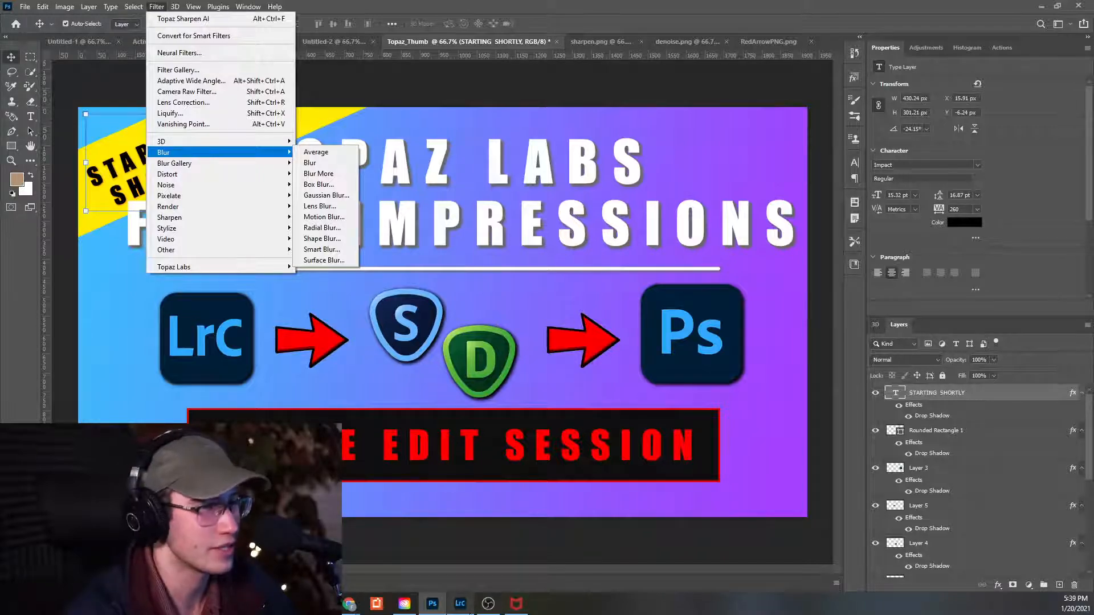
{"action": "left_click", "coordinate": [461, 604]}
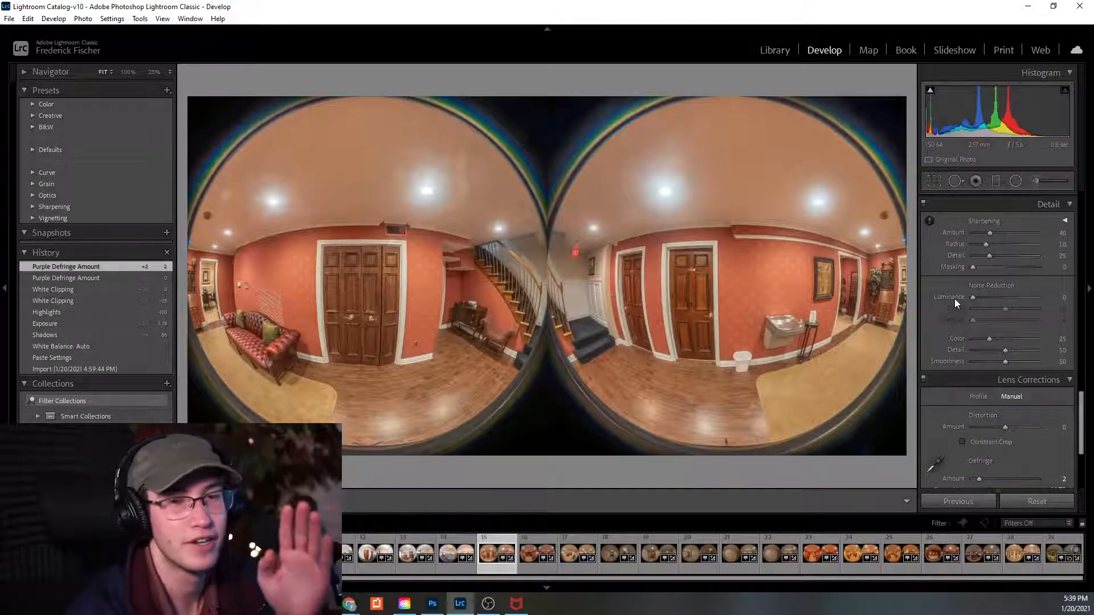
Try lowering the yellow luminance and taking the orange luminance to -100 in the red staircase room, and reset both to 0.
{"action": "left_click_drag", "start_coordinate": [1081, 409], "coordinate": [1083, 395]}
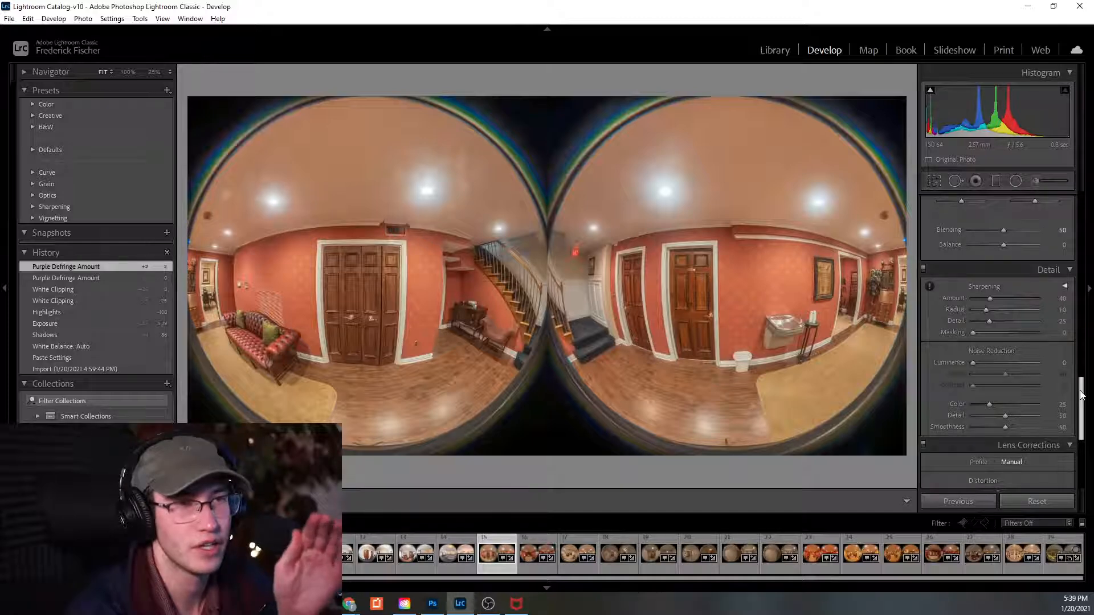
{"action": "left_click_drag", "start_coordinate": [1082, 395], "coordinate": [1070, 299]}
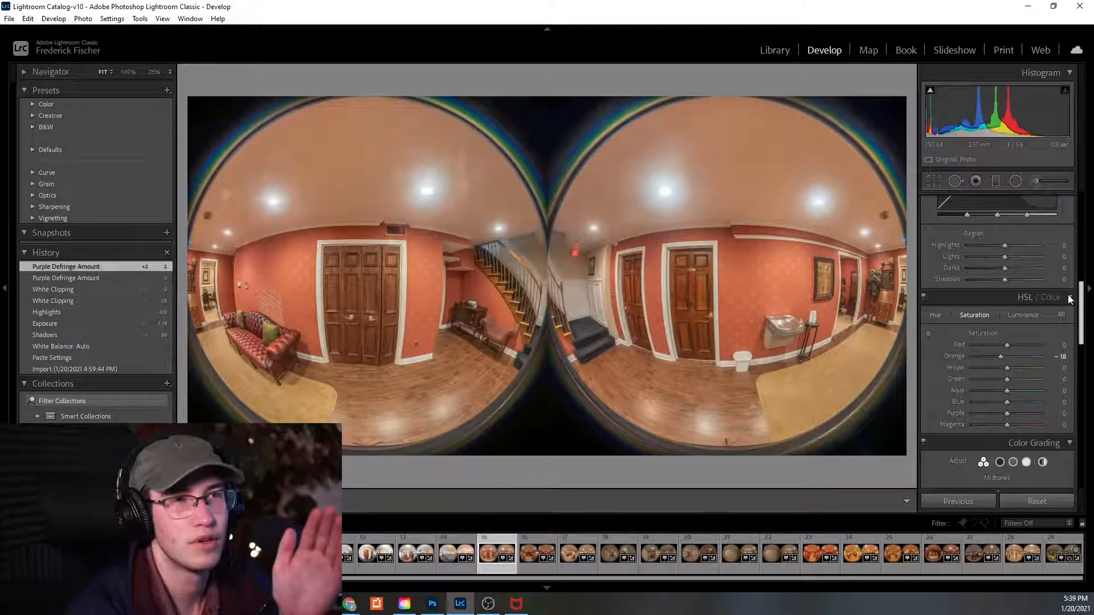
{"action": "left_click", "coordinate": [1025, 315]}
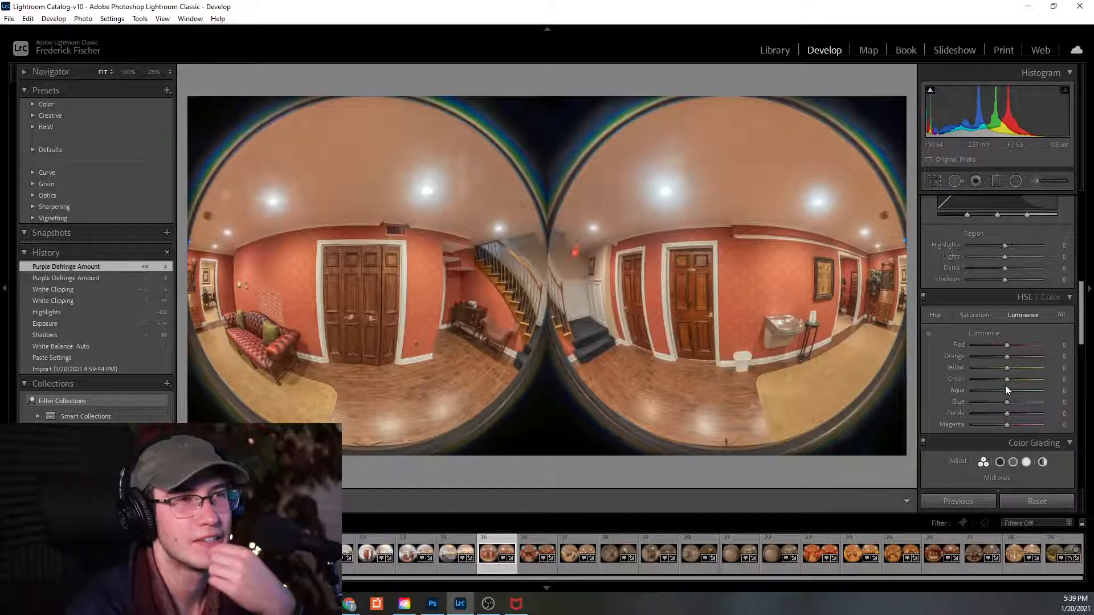
{"action": "left_click_drag", "start_coordinate": [1008, 368], "coordinate": [953, 354]}
{"action": "double_click", "coordinate": [999, 369]}
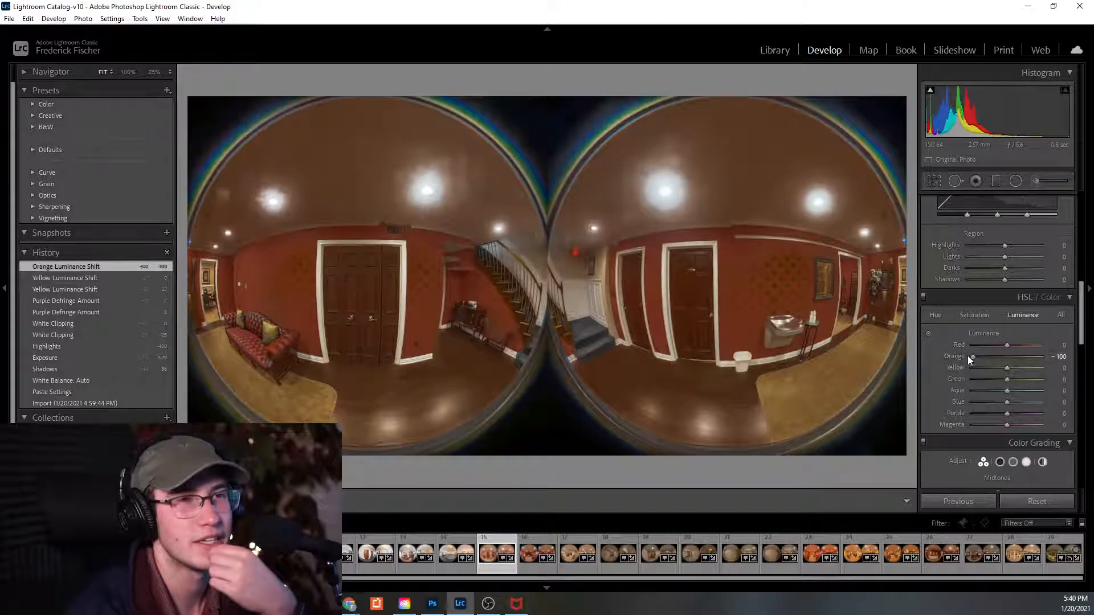
{"action": "double_click", "coordinate": [970, 356]}
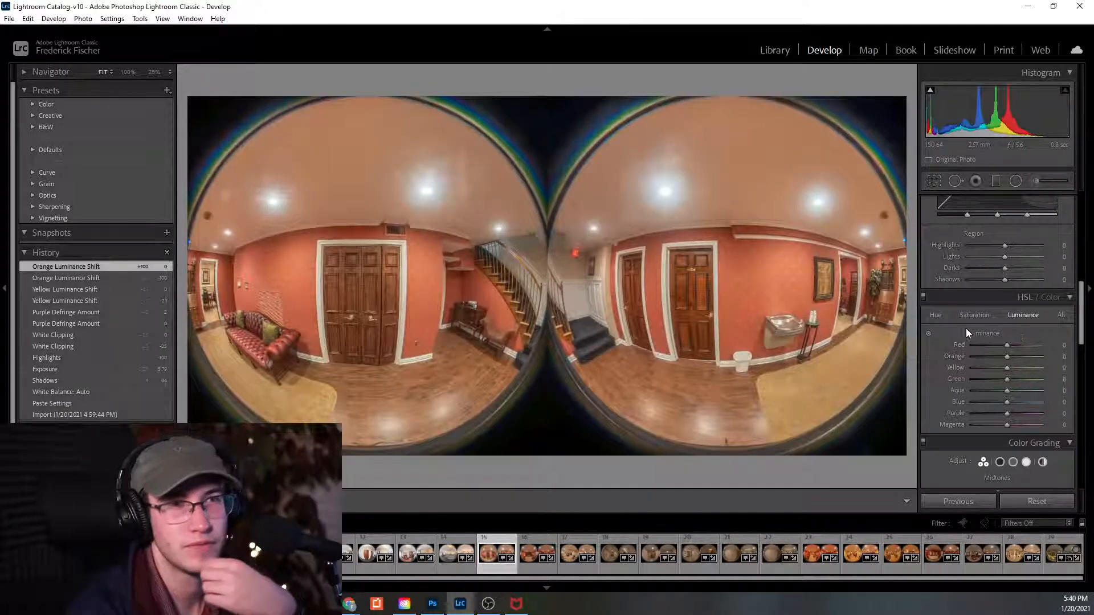
Try darkening the glow around the ceiling light with the targeted luminance adjustment, taking blue to -100 and aqua to -17.
{"action": "left_click", "coordinate": [938, 317]}
{"action": "left_click", "coordinate": [1028, 318]}
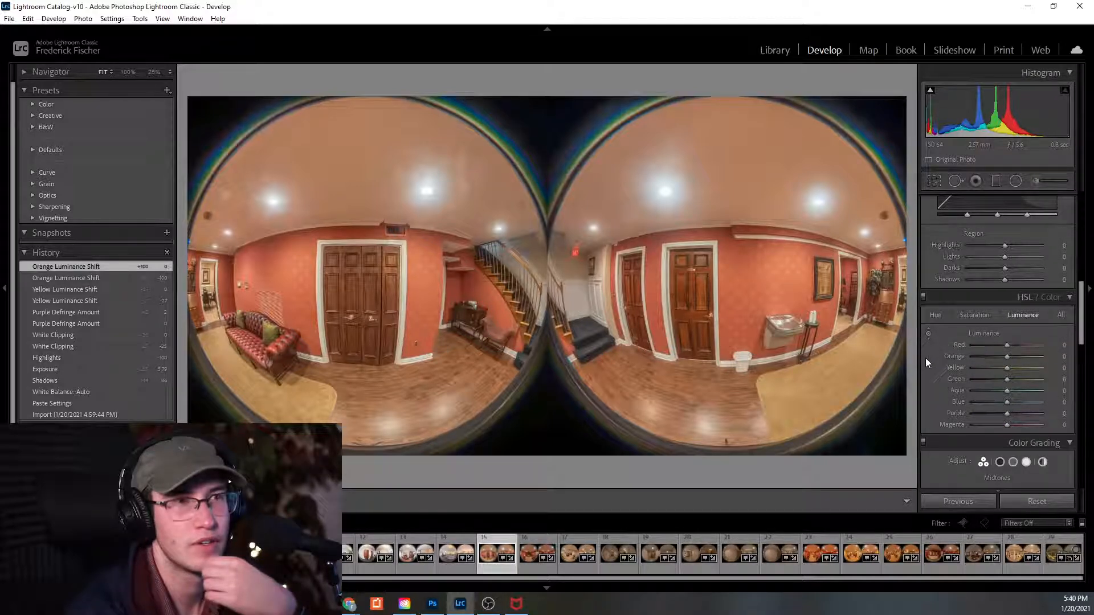
{"action": "left_click", "coordinate": [818, 204]}
{"action": "left_click", "coordinate": [818, 212]}
{"action": "left_click", "coordinate": [820, 206]}
{"action": "left_click", "coordinate": [927, 333]}
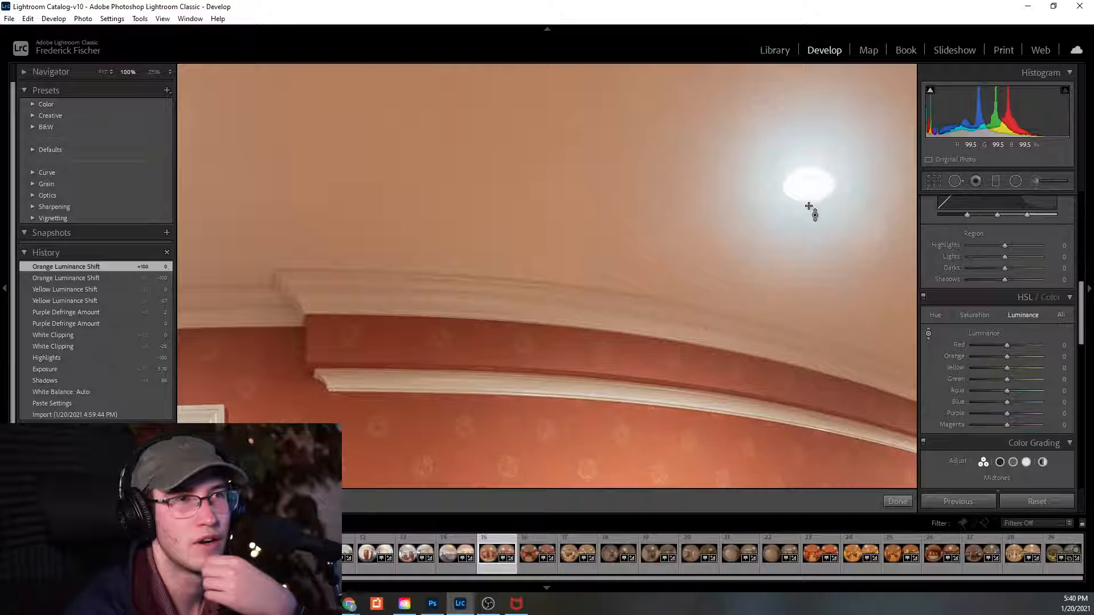
{"action": "left_click_drag", "start_coordinate": [820, 192], "coordinate": [820, 269]}
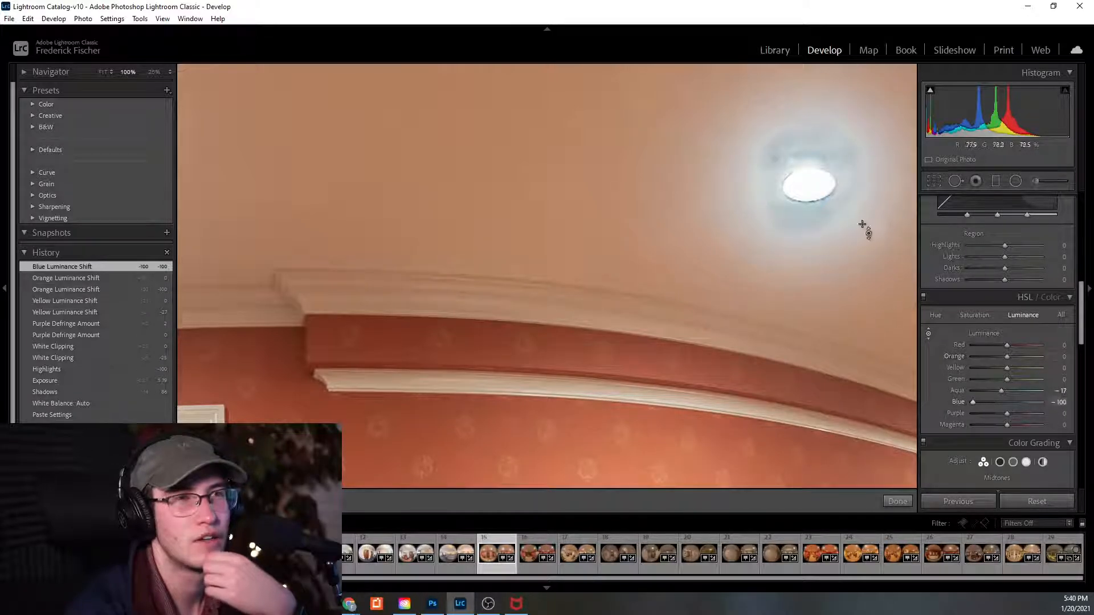
{"action": "left_click", "coordinate": [927, 337]}
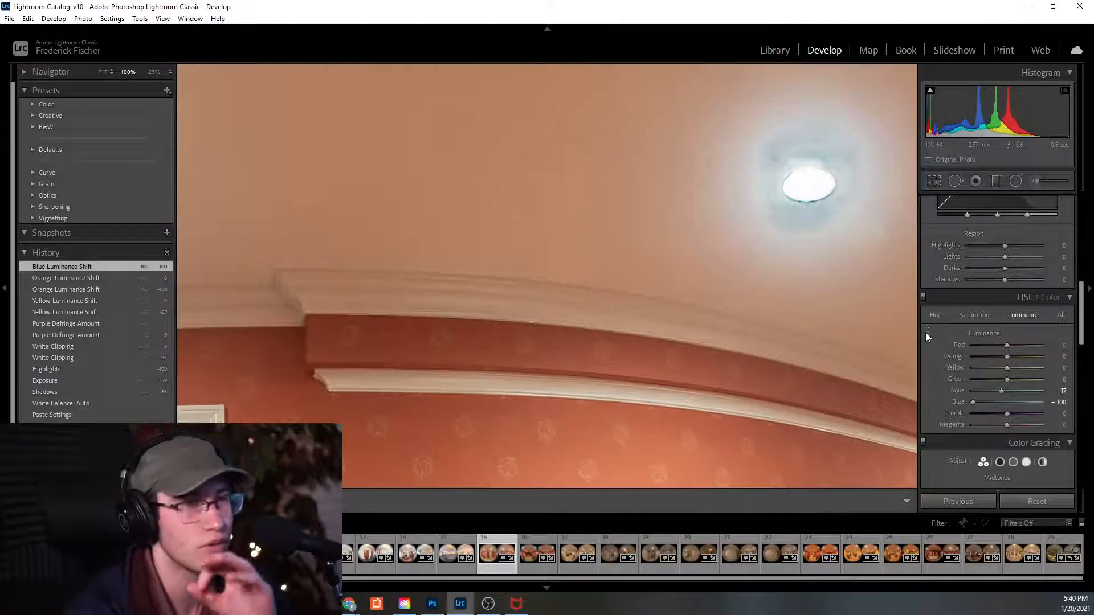
{"action": "left_click", "coordinate": [837, 328]}
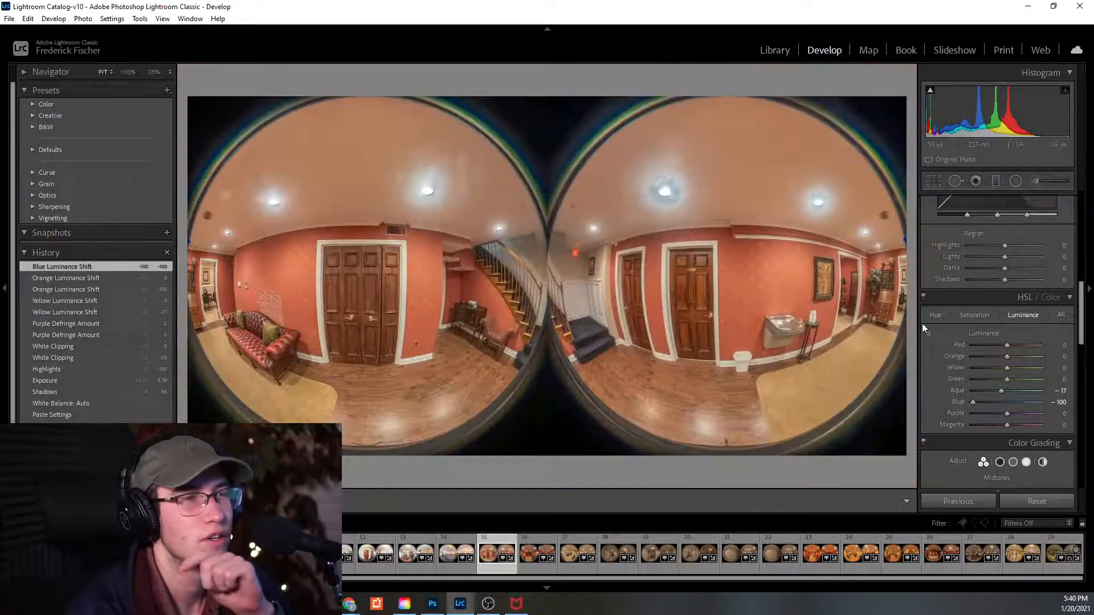
Reset the blue and aqua luminance of the red staircase room panorama to 0.
{"action": "left_click_drag", "start_coordinate": [981, 402], "coordinate": [995, 403]}
{"action": "double_click", "coordinate": [995, 403]}
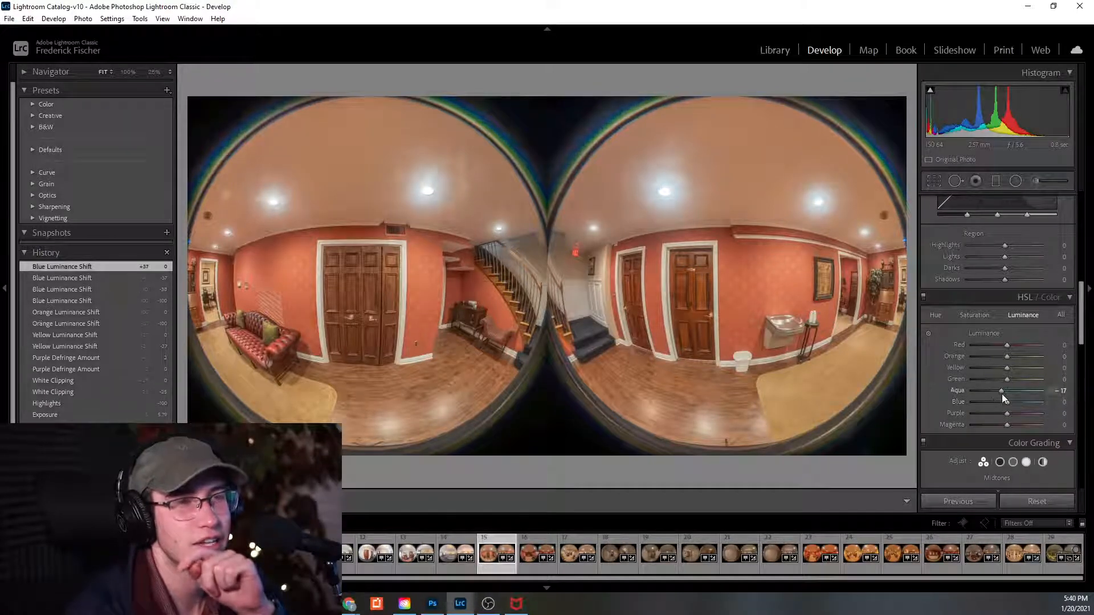
{"action": "double_click", "coordinate": [1001, 393]}
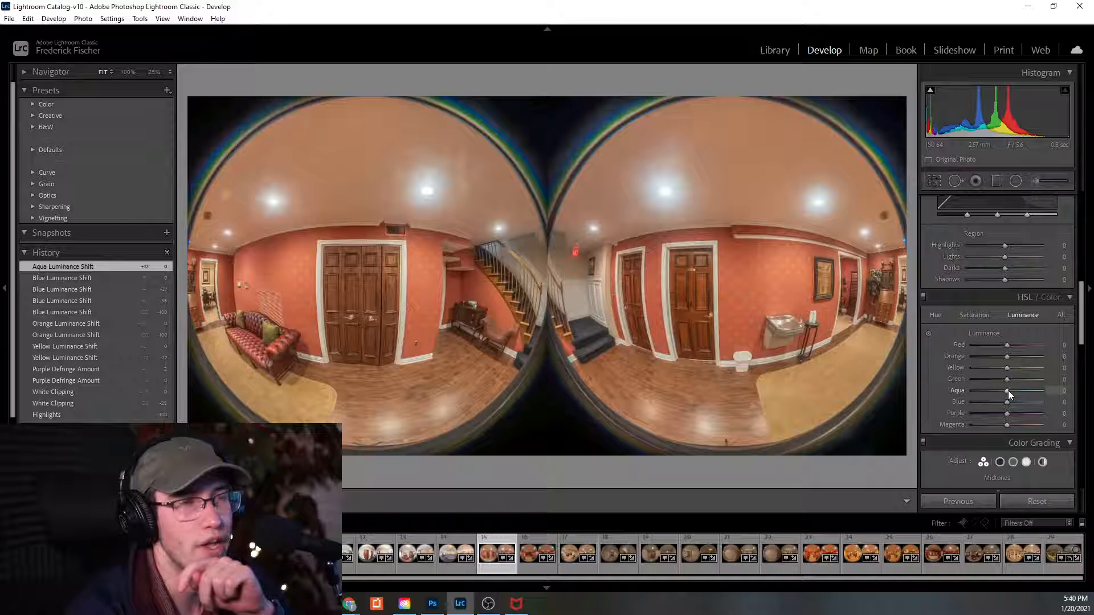
Set the luminance of all eight colours, from red to magenta, to -100 in the red staircase room panorama.
{"action": "left_click_drag", "start_coordinate": [1007, 390], "coordinate": [952, 347]}
{"action": "left_click_drag", "start_coordinate": [1010, 416], "coordinate": [898, 401]}
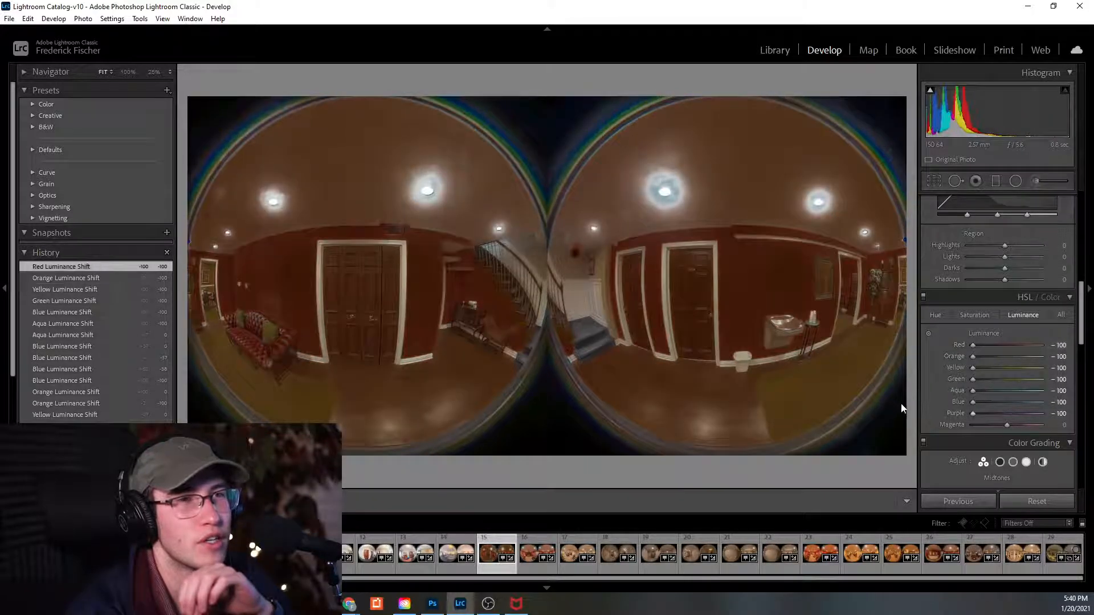
{"action": "left_click_drag", "start_coordinate": [1004, 426], "coordinate": [936, 427]}
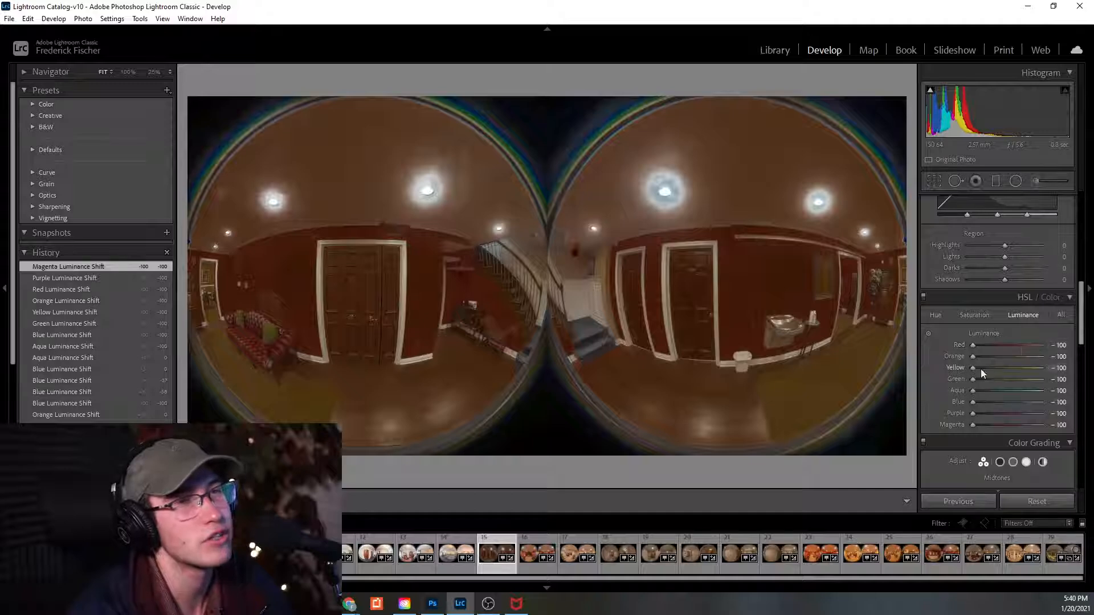
Reset the luminance of all eight colours, from red to magenta, to 0 in the red staircase room panorama.
{"action": "double_click", "coordinate": [973, 346]}
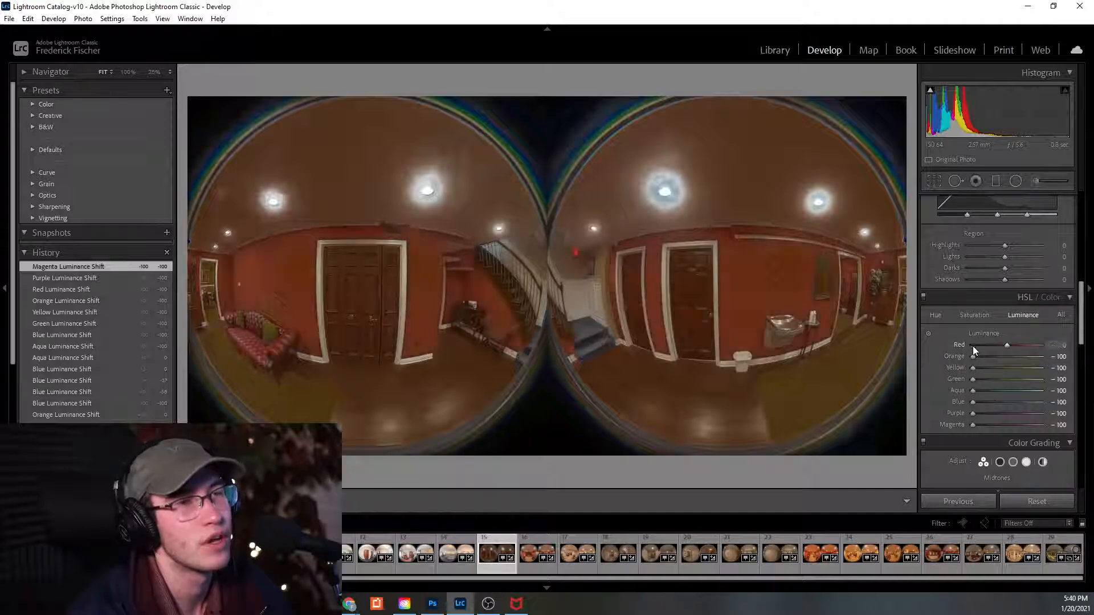
{"action": "double_click", "coordinate": [973, 359]}
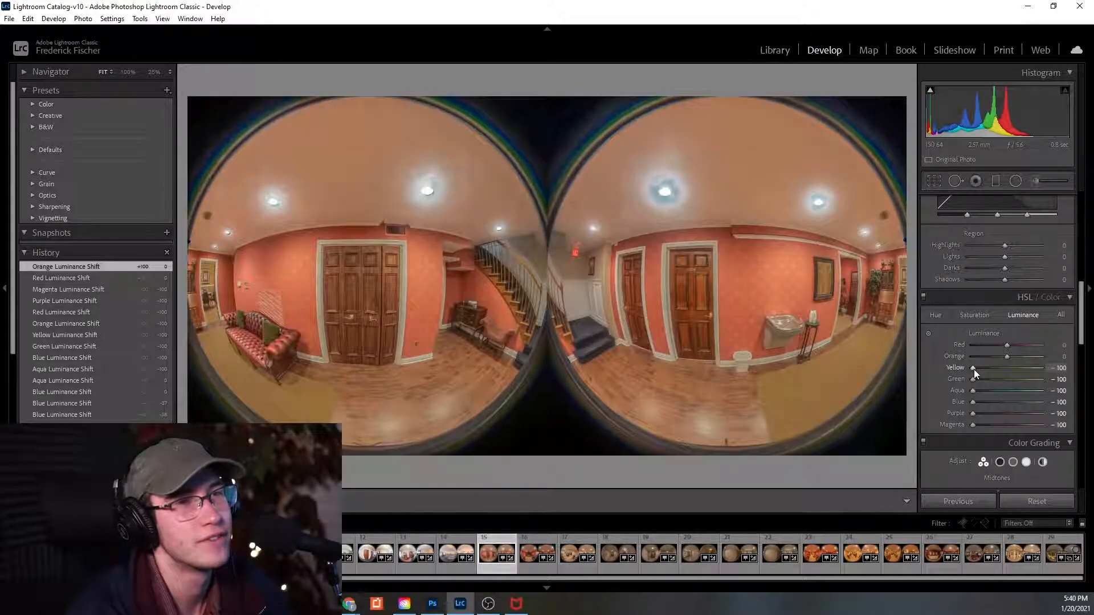
{"action": "double_click", "coordinate": [974, 369]}
{"action": "double_click", "coordinate": [973, 380]}
{"action": "double_click", "coordinate": [973, 391]}
{"action": "double_click", "coordinate": [973, 403]}
{"action": "double_click", "coordinate": [972, 416]}
{"action": "double_click", "coordinate": [972, 427]}
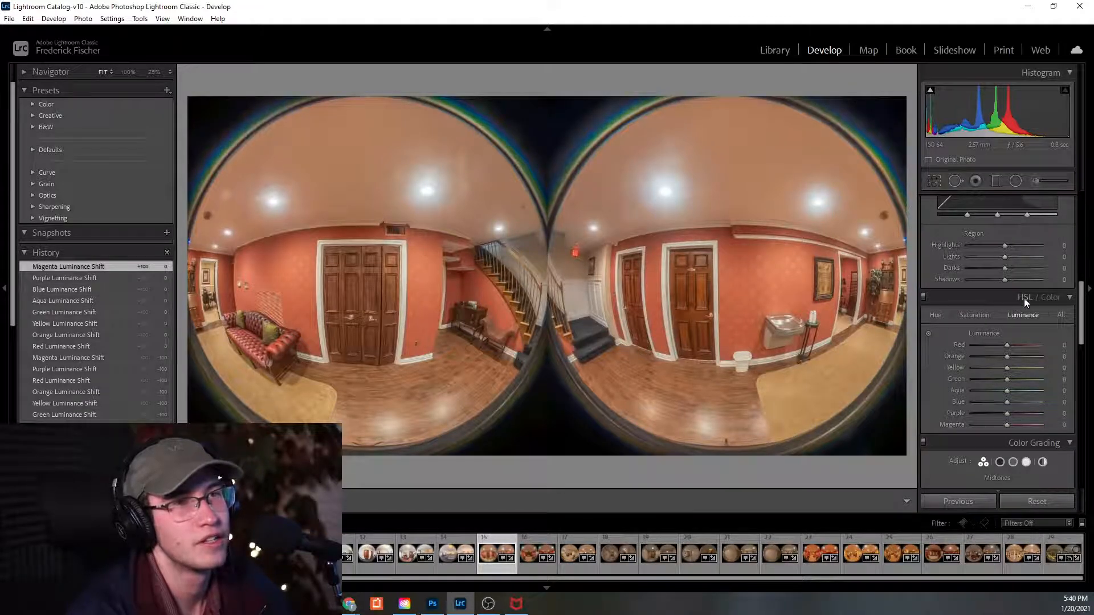
Try taking only the red luminance to -100 in the per-colour view, reset it to 0 and return to the HSL view.
{"action": "left_click", "coordinate": [1045, 295]}
{"action": "left_click", "coordinate": [1051, 297]}
{"action": "left_click_drag", "start_coordinate": [1007, 370], "coordinate": [969, 367]}
{"action": "double_click", "coordinate": [971, 366]}
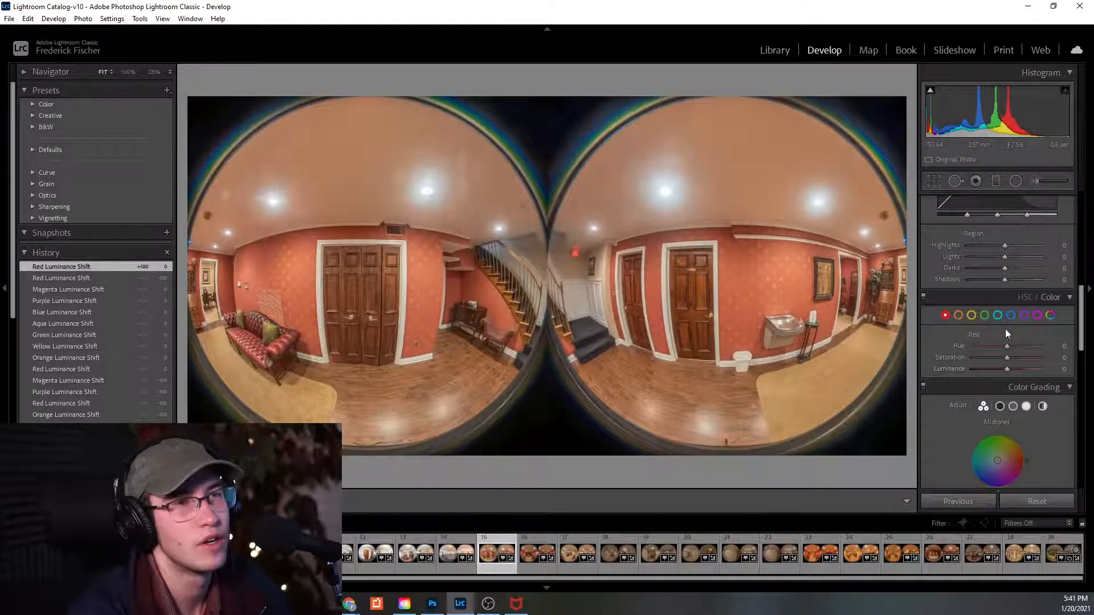
{"action": "left_click", "coordinate": [1030, 296]}
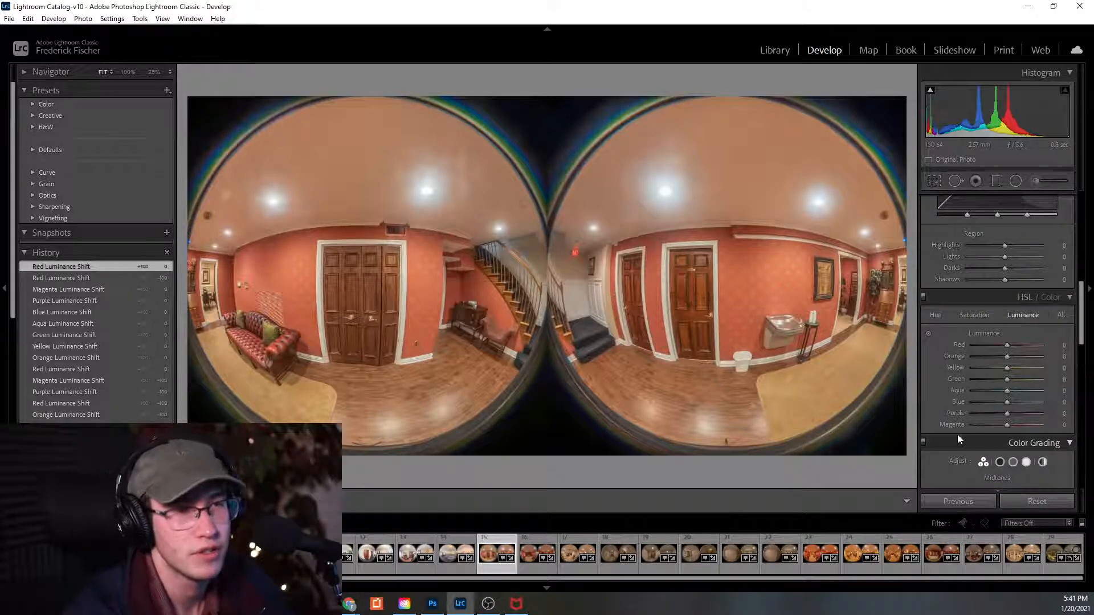
Examine the staircase room's saturation settings and review the following living room, sitting room and grey bathroom panoramas.
{"action": "left_click", "coordinate": [986, 317]}
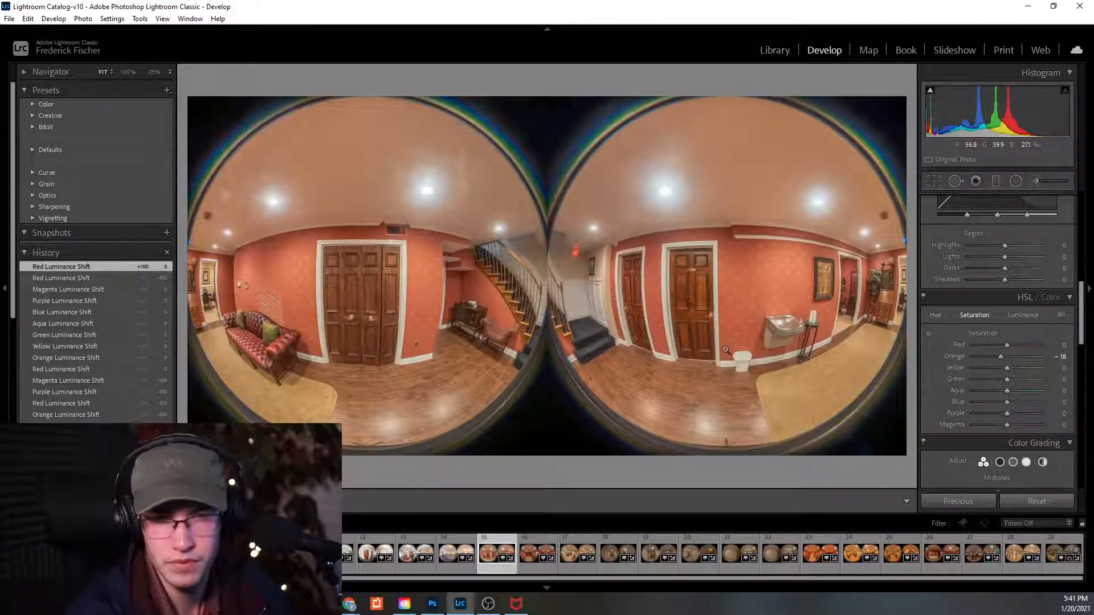
{"action": "scroll", "coordinate": [980, 309], "scroll_direction": "down", "scroll_amount": 5}
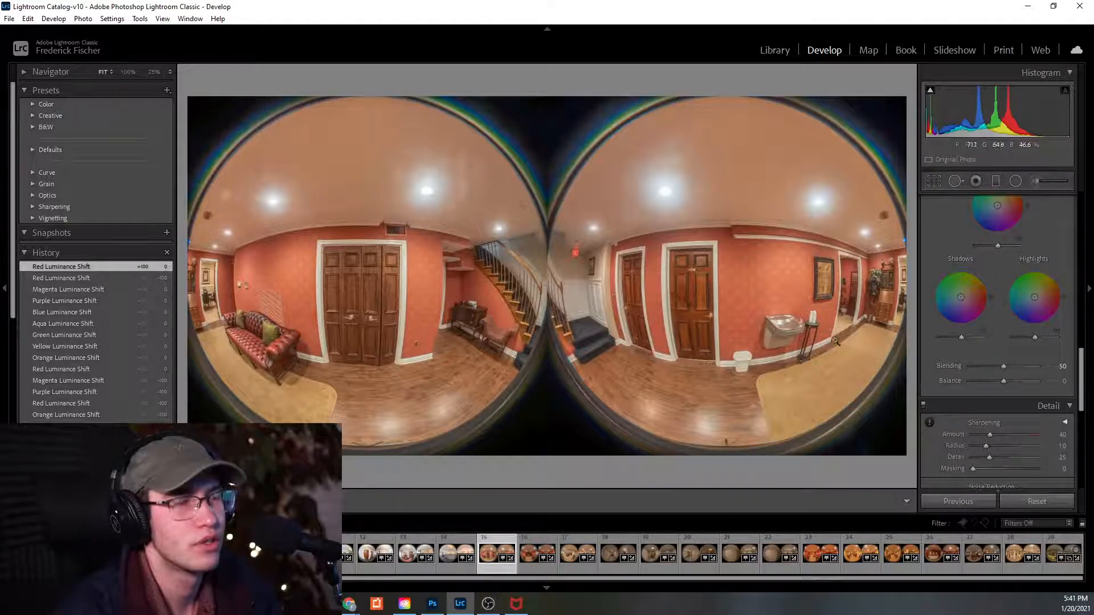
{"action": "left_click", "coordinate": [537, 550]}
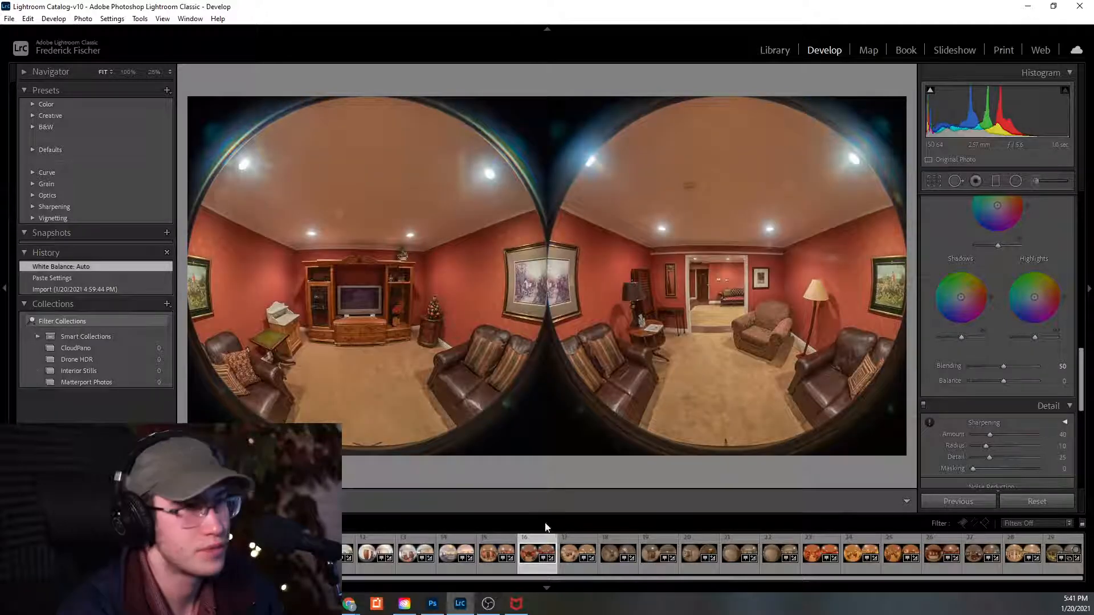
{"action": "left_click", "coordinate": [567, 556]}
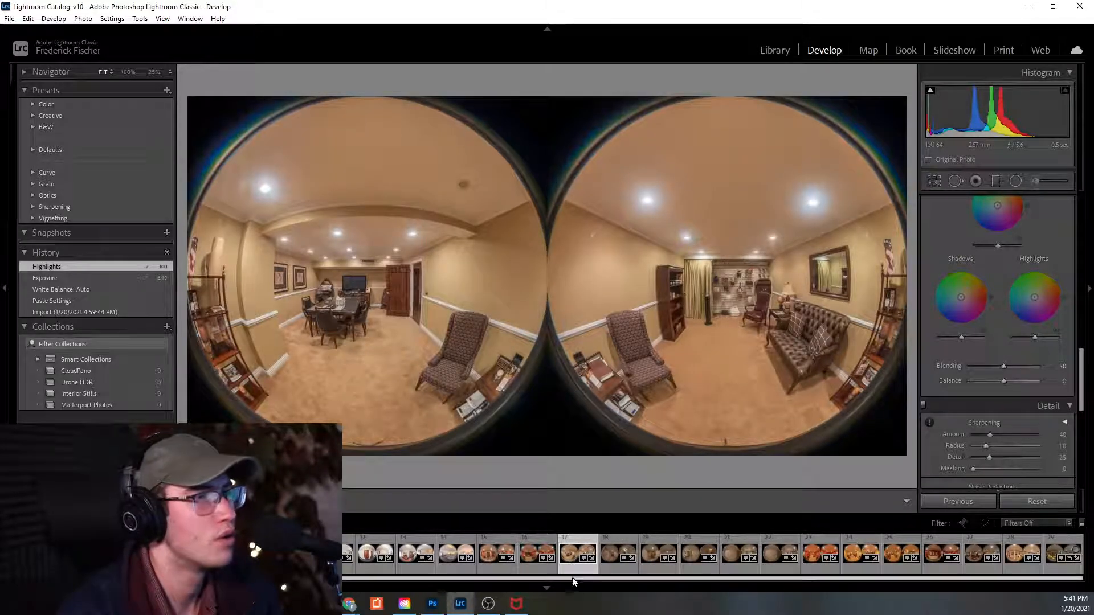
{"action": "left_click", "coordinate": [613, 560]}
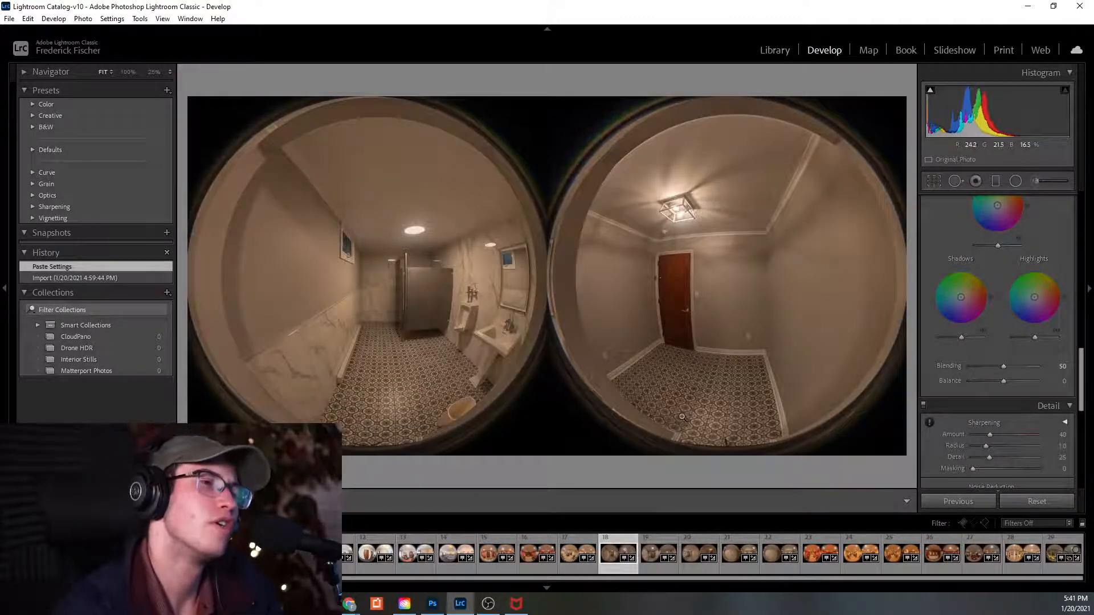
{"action": "left_click", "coordinate": [648, 557]}
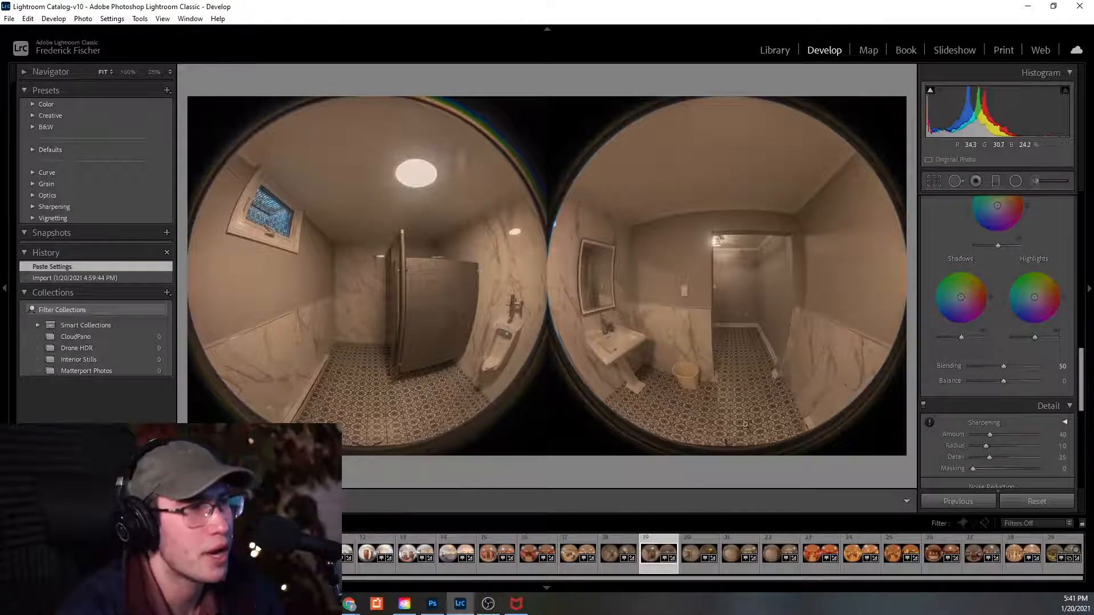
Set the white balance of the first grey bathroom panorama to Auto after trying As Shot, and warm the temperature to 3491.
{"action": "left_click", "coordinate": [619, 552]}
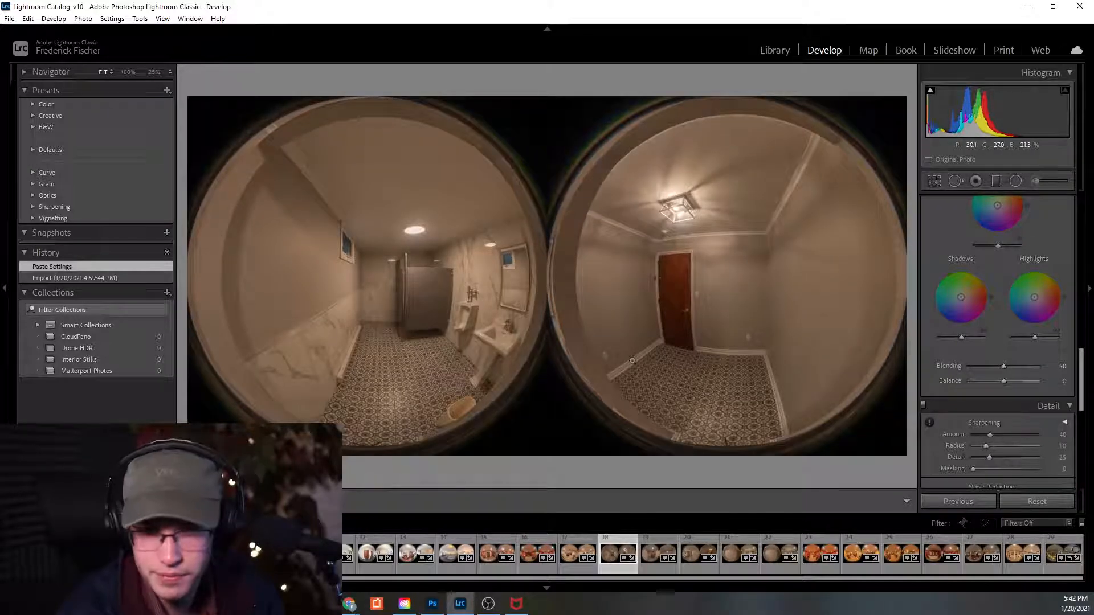
{"action": "scroll", "coordinate": [969, 206], "scroll_direction": "up", "scroll_amount": 10}
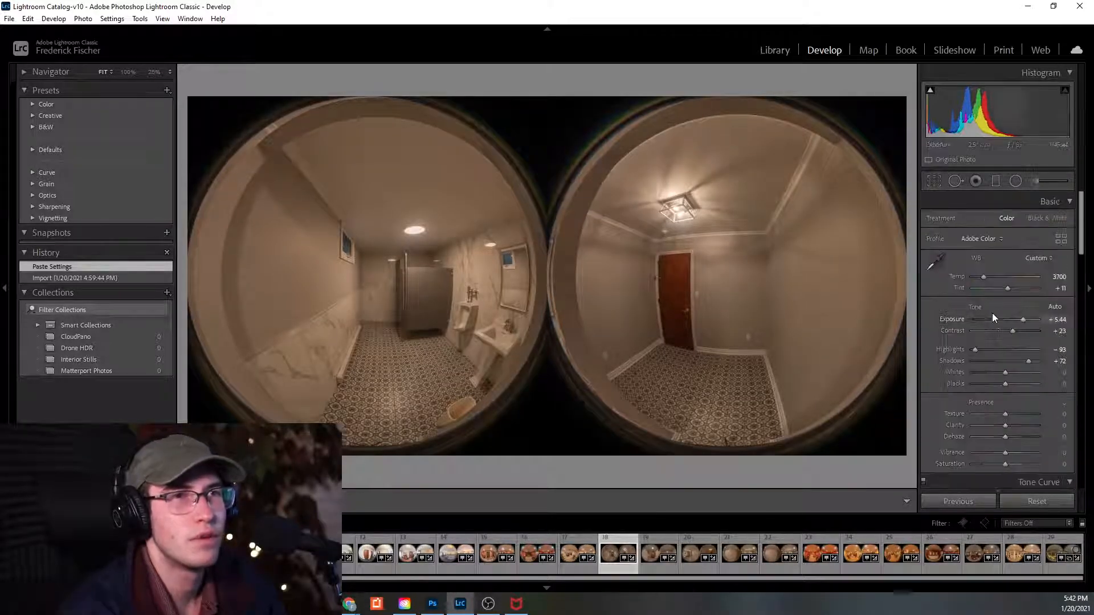
{"action": "left_click", "coordinate": [1035, 258]}
{"action": "left_click", "coordinate": [1002, 272]}
{"action": "left_click", "coordinate": [1038, 260]}
{"action": "left_click", "coordinate": [1018, 283]}
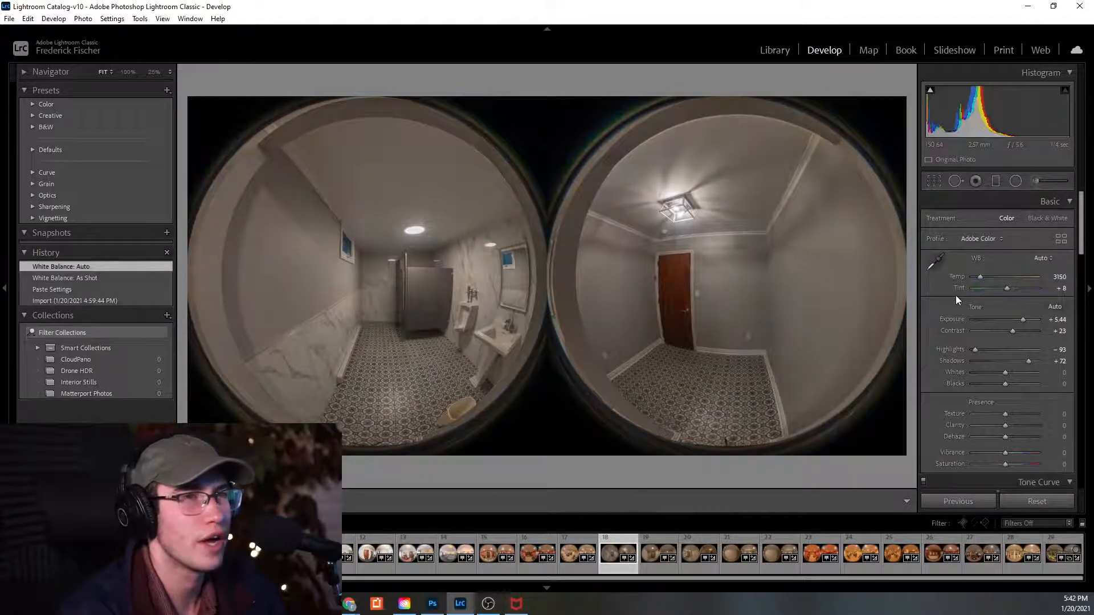
{"action": "left_click_drag", "start_coordinate": [980, 278], "coordinate": [982, 278]}
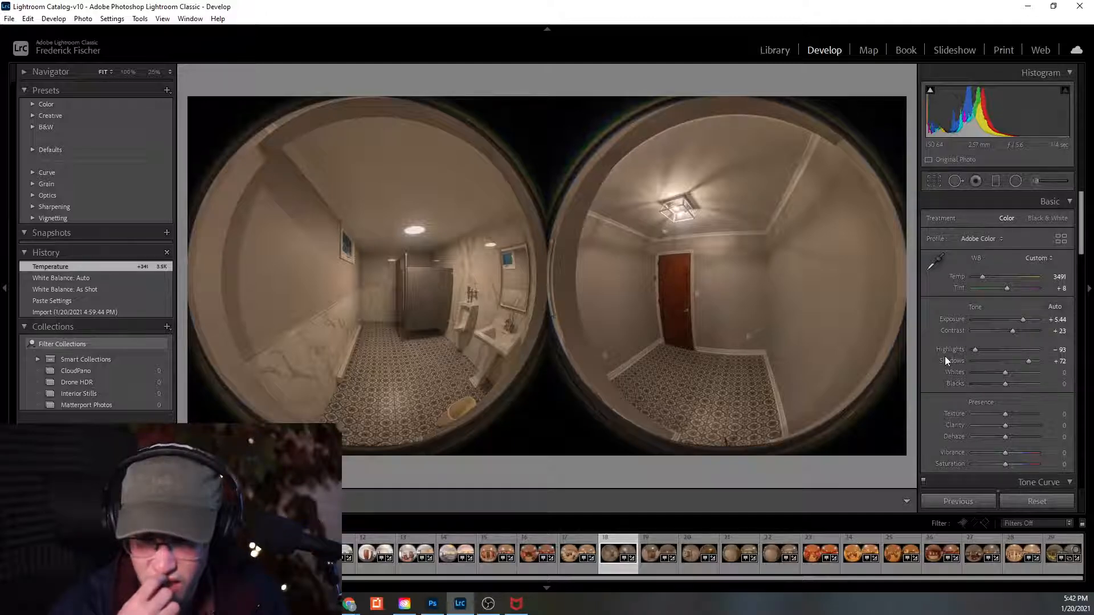
Darken the ceiling-light glow in the red staircase room with the targeted luminance adjustment, taking aqua to -54 and blue to -21.
{"action": "left_click", "coordinate": [575, 559]}
{"action": "left_click", "coordinate": [536, 556]}
{"action": "left_click", "coordinate": [491, 555]}
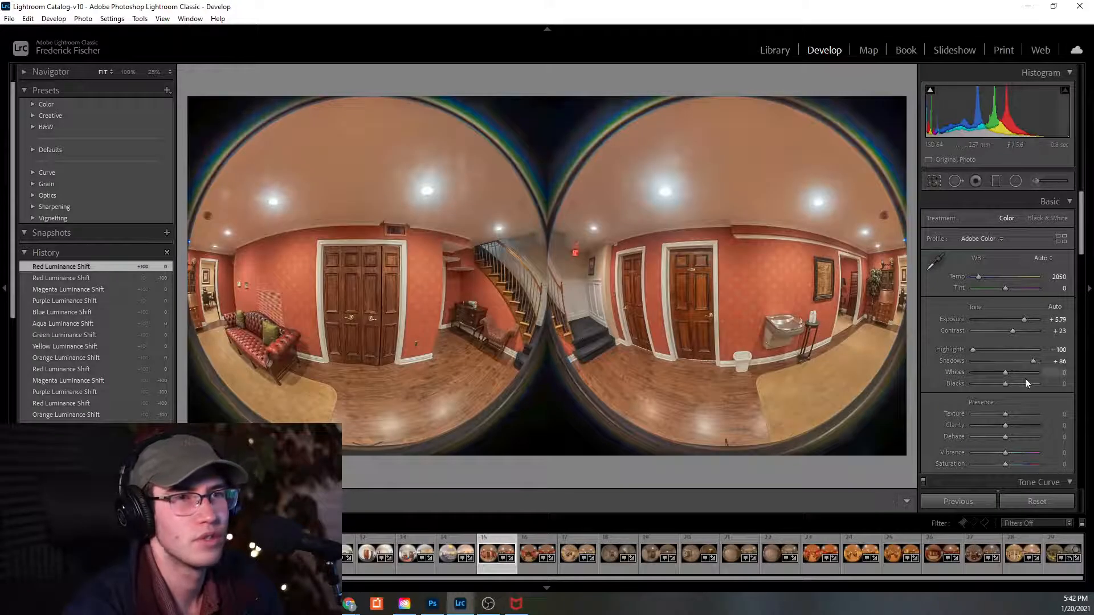
{"action": "scroll", "coordinate": [1025, 379], "scroll_direction": "down", "scroll_amount": 5}
{"action": "left_click", "coordinate": [1017, 346]}
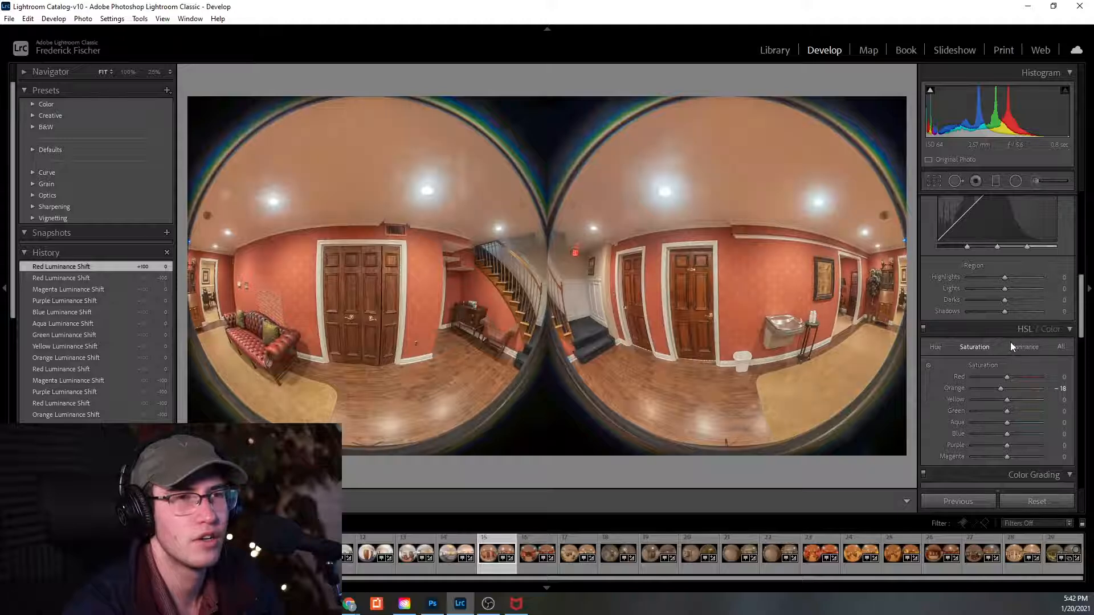
{"action": "left_click", "coordinate": [928, 366]}
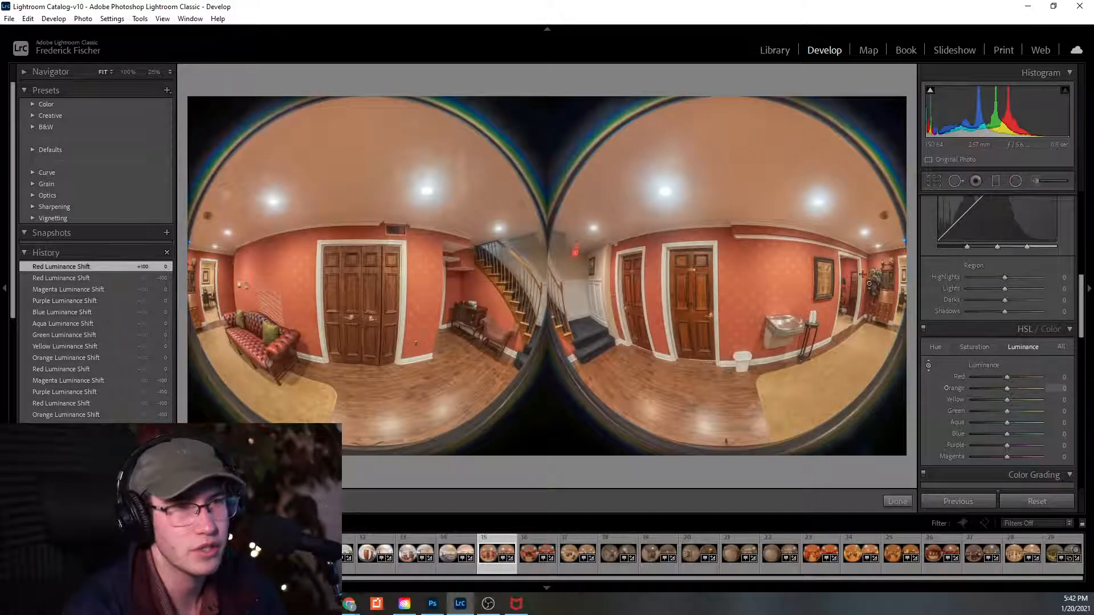
{"action": "left_click_drag", "start_coordinate": [823, 200], "coordinate": [823, 285]}
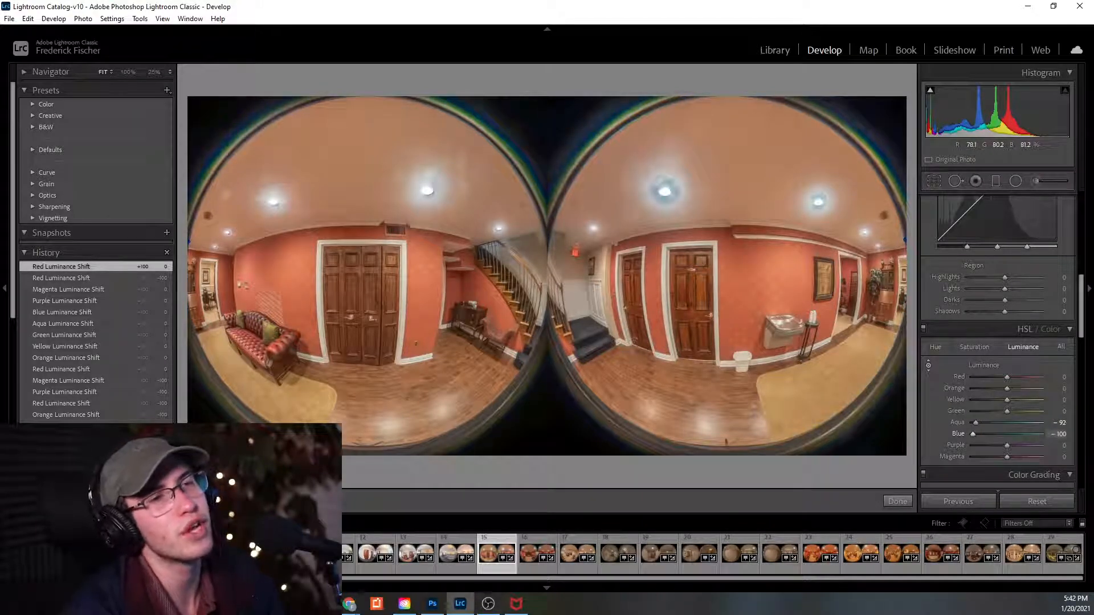
{"action": "left_click_drag", "start_coordinate": [823, 285], "coordinate": [823, 231]}
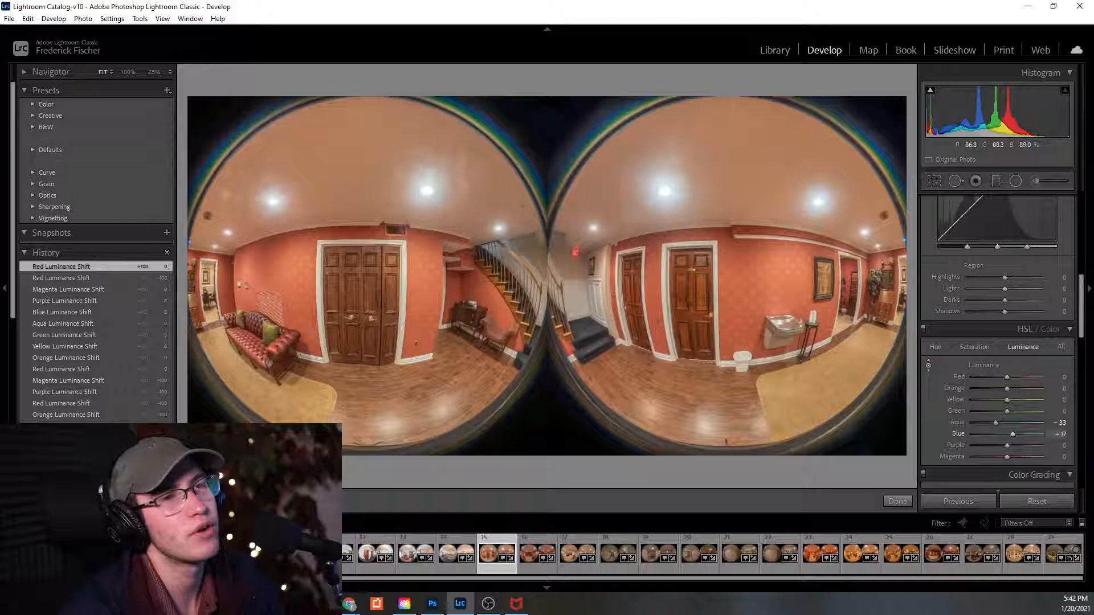
{"action": "left_click_drag", "start_coordinate": [823, 233], "coordinate": [823, 235]}
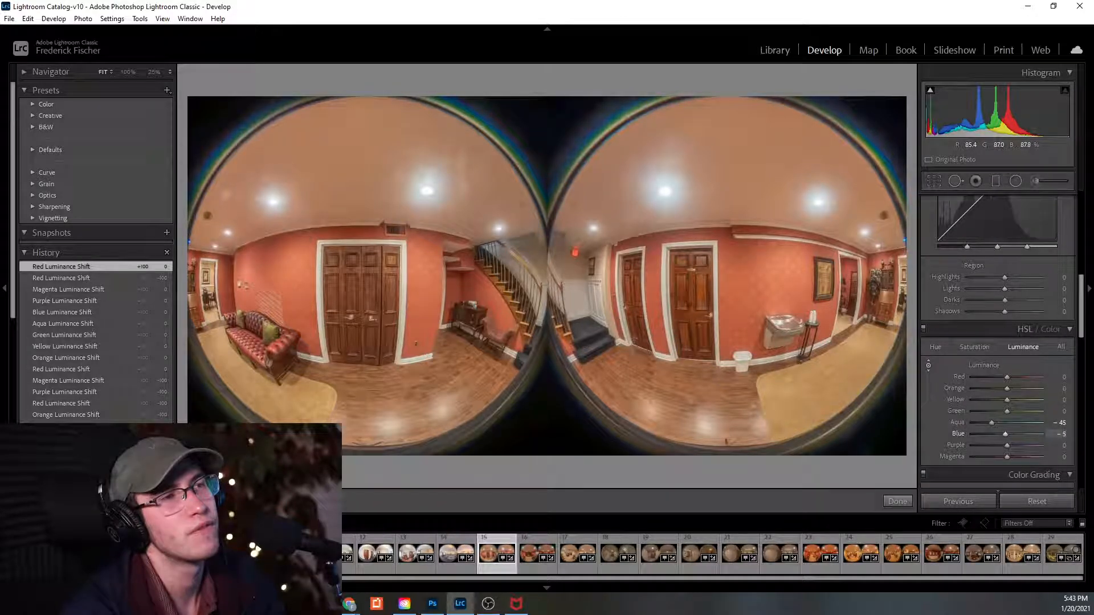
{"action": "left_click_drag", "start_coordinate": [822, 236], "coordinate": [823, 251]}
{"action": "left_click_drag", "start_coordinate": [665, 194], "coordinate": [652, 212]}
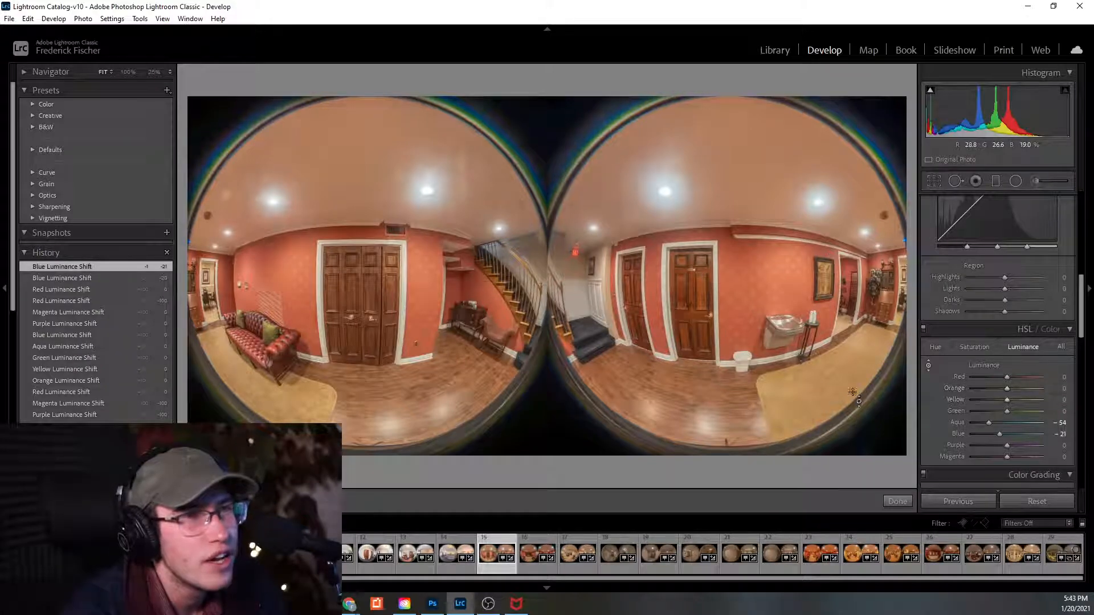
Slightly darken the ceiling-light glow in the red living room with the targeted luminance adjustment, taking aqua and blue to -2.
{"action": "left_click", "coordinate": [537, 551]}
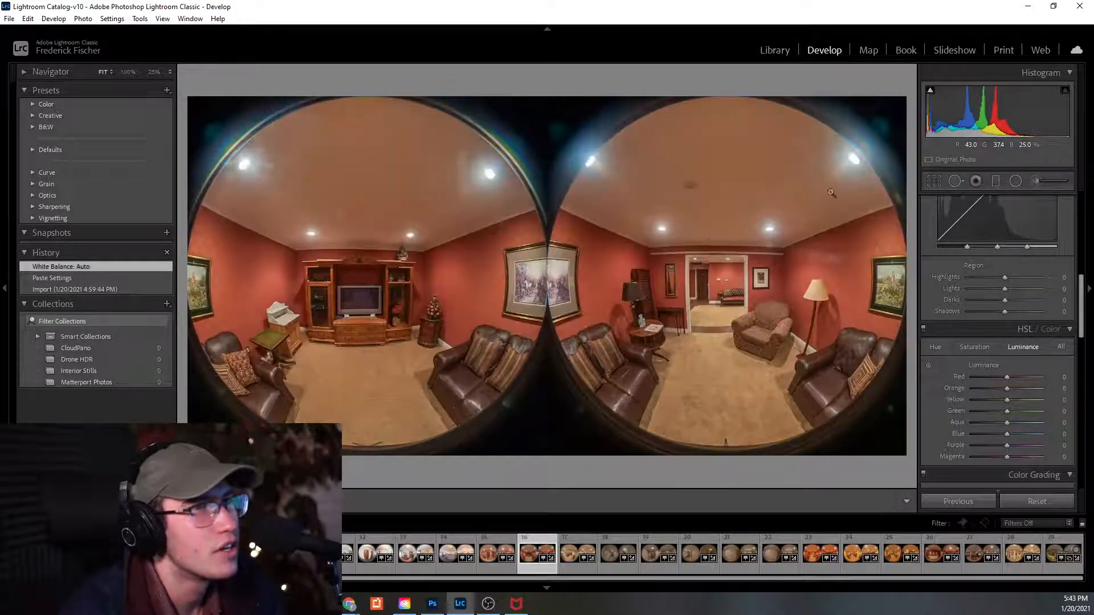
{"action": "left_click", "coordinate": [928, 365]}
{"action": "mouse_move", "coordinate": [475, 163]}
{"action": "left_mouse_down"}
{"action": "mouse_move", "coordinate": [476, 199]}
{"action": "mouse_move", "coordinate": [481, 168]}
{"action": "left_mouse_up"}
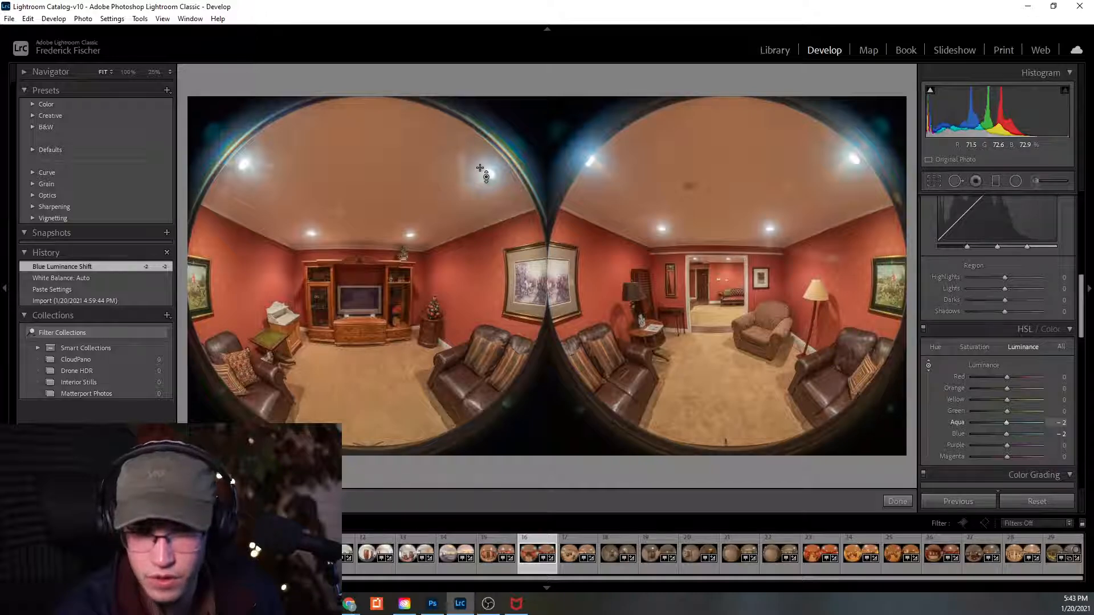
Raise the exposure of the first grey bathroom panorama to +5.97.
{"action": "left_click", "coordinate": [608, 554]}
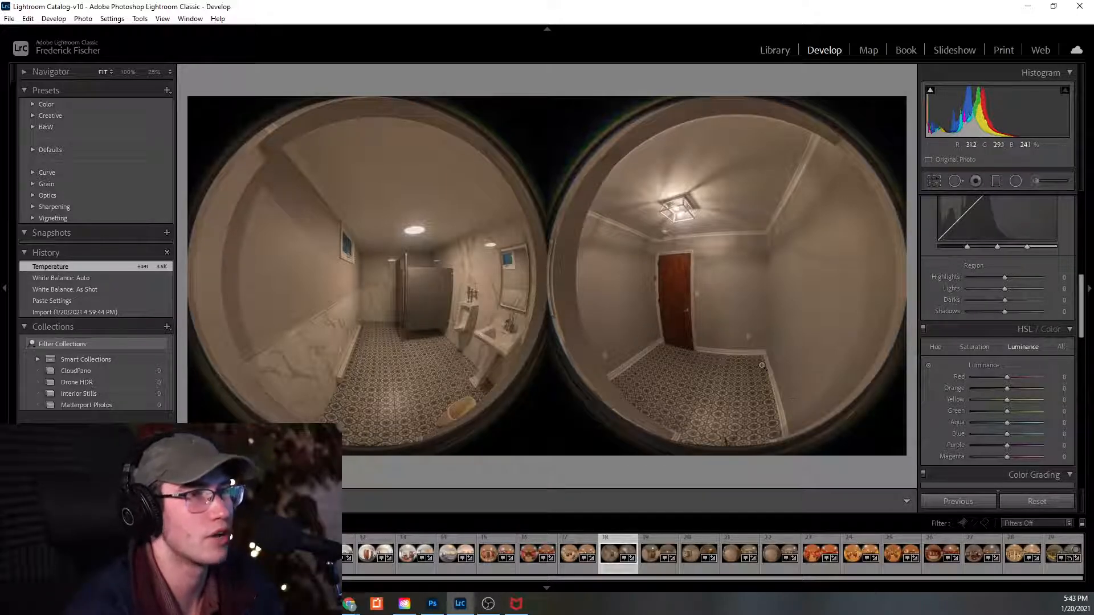
{"action": "scroll", "coordinate": [990, 355], "scroll_direction": "up", "scroll_amount": 5}
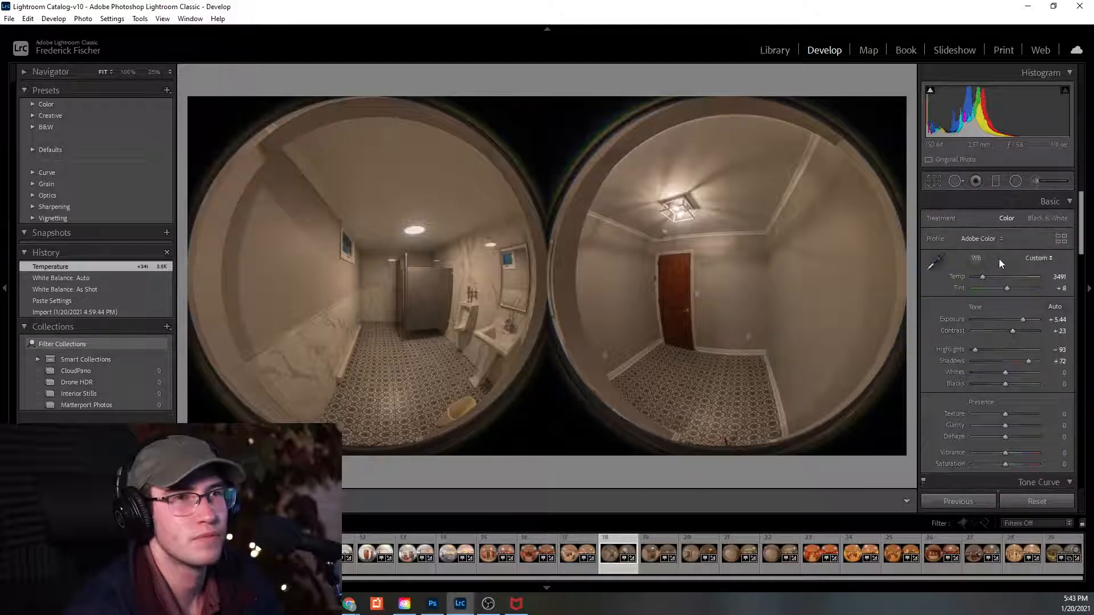
{"action": "left_click_drag", "start_coordinate": [1028, 320], "coordinate": [1025, 324]}
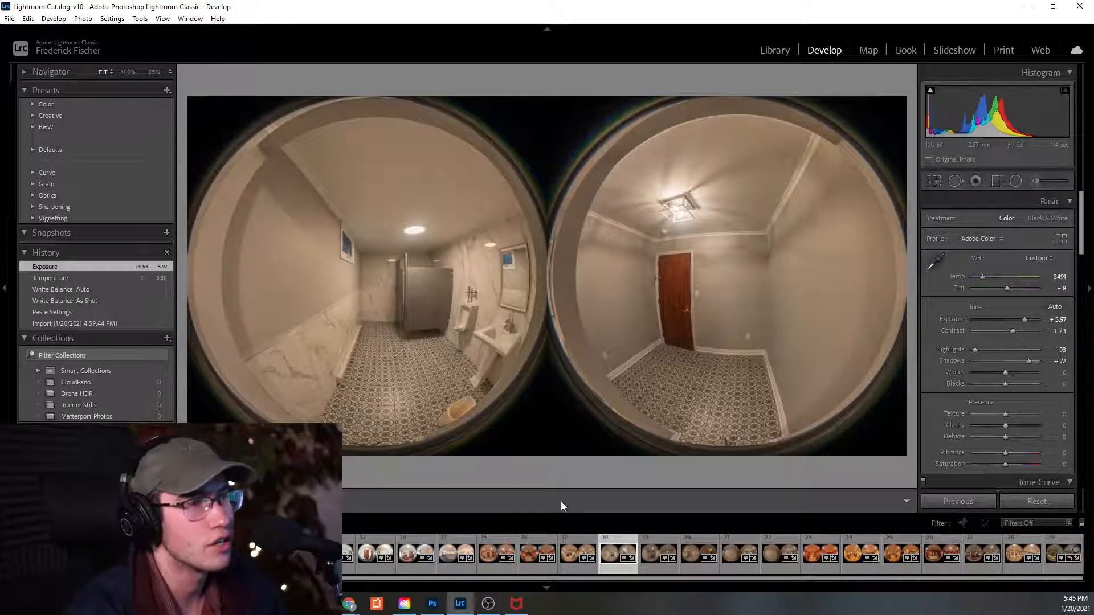
Delete panorama 19, the second view of the grey bathroom with the small window.
{"action": "left_click", "coordinate": [655, 550]}
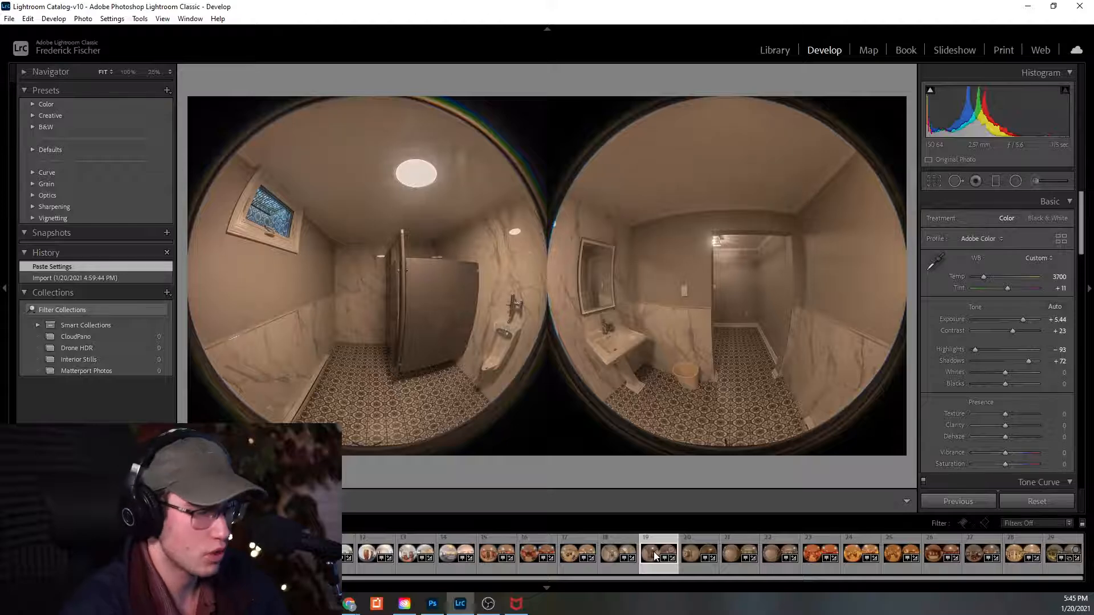
{"action": "key", "text": "Delete"}
{"action": "left_click", "coordinate": [589, 319]}
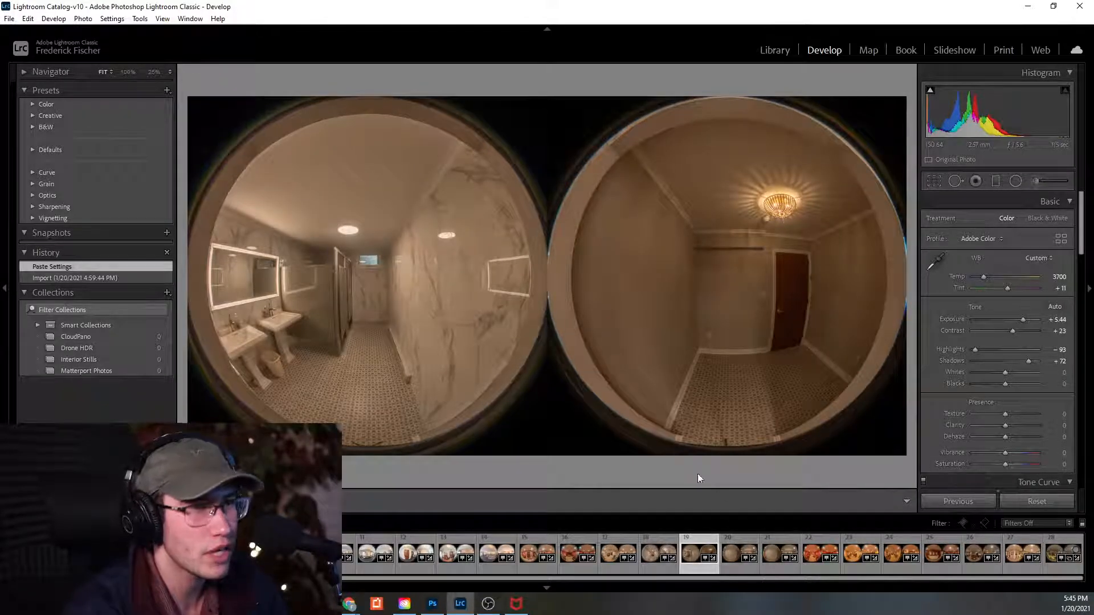
Compare the two double-sink bathroom panoramas and set the first one's exposure to +5.97, highlights to -100 and shadows to +81.
{"action": "left_click", "coordinate": [727, 552]}
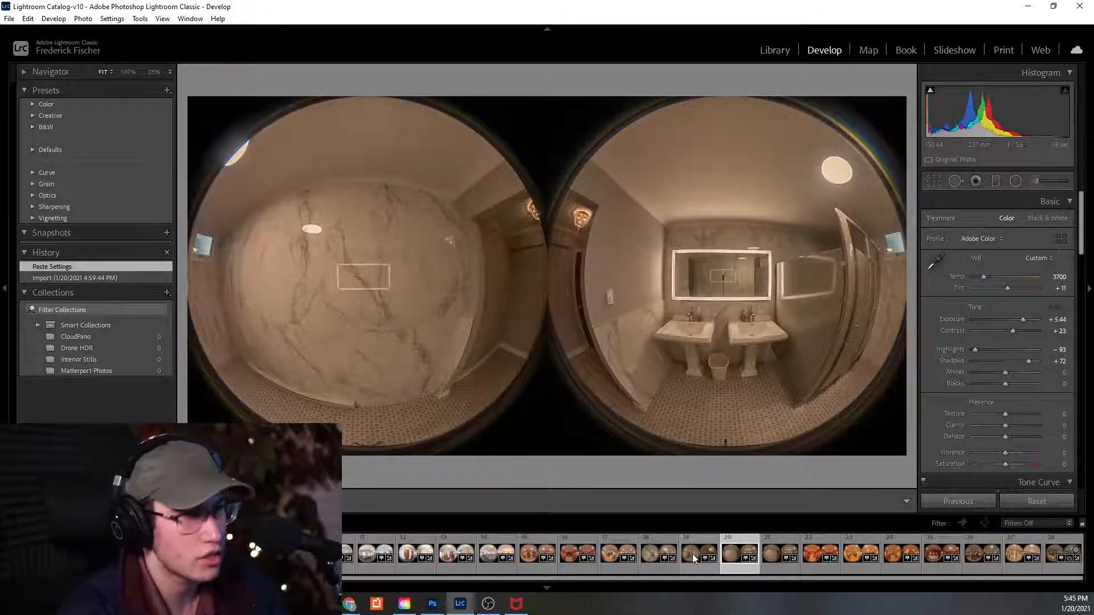
{"action": "left_click", "coordinate": [717, 554]}
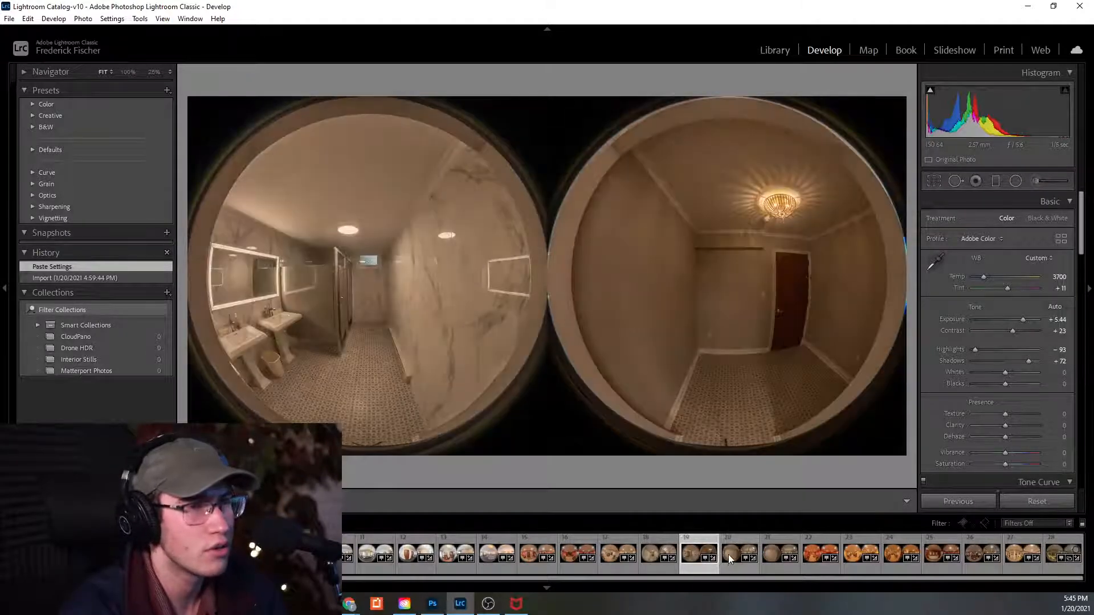
{"action": "left_click", "coordinate": [729, 557]}
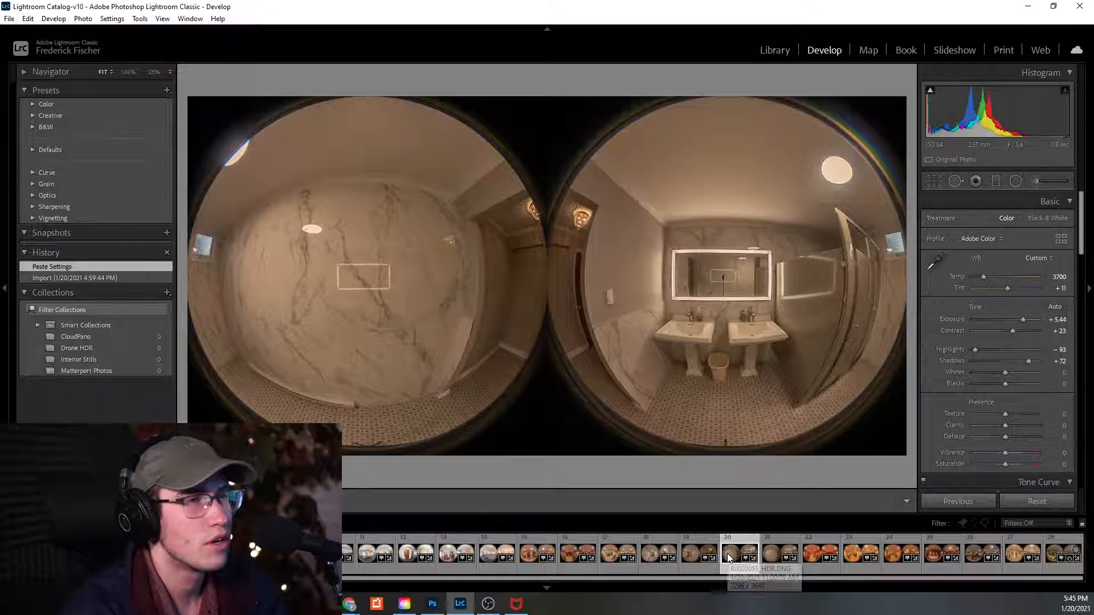
{"action": "left_click", "coordinate": [691, 560]}
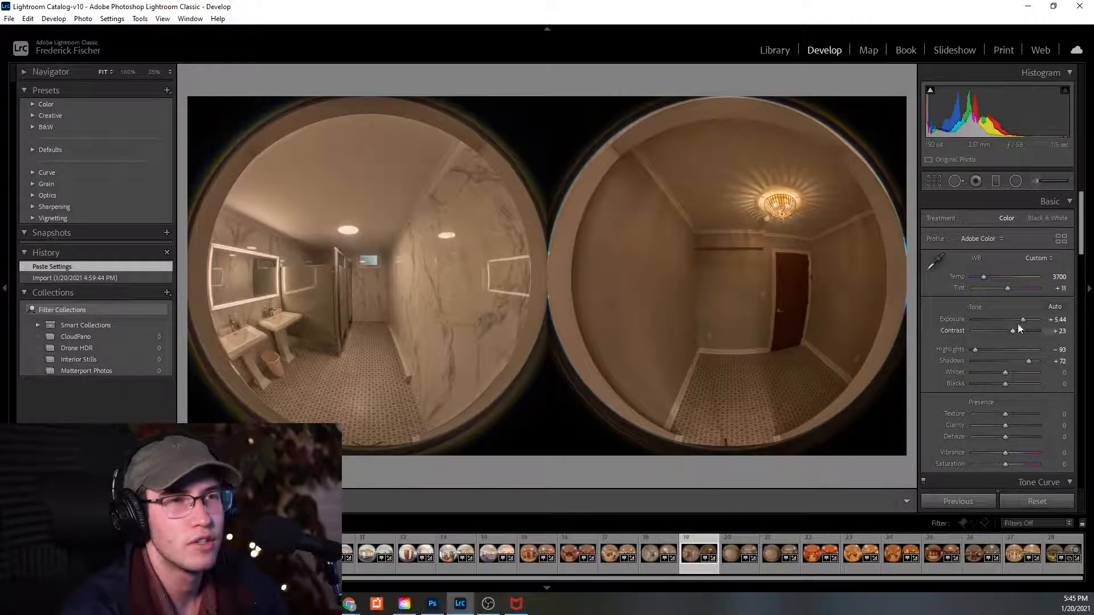
{"action": "left_click_drag", "start_coordinate": [1029, 361], "coordinate": [1033, 360]}
{"action": "left_click_drag", "start_coordinate": [1023, 320], "coordinate": [958, 359]}
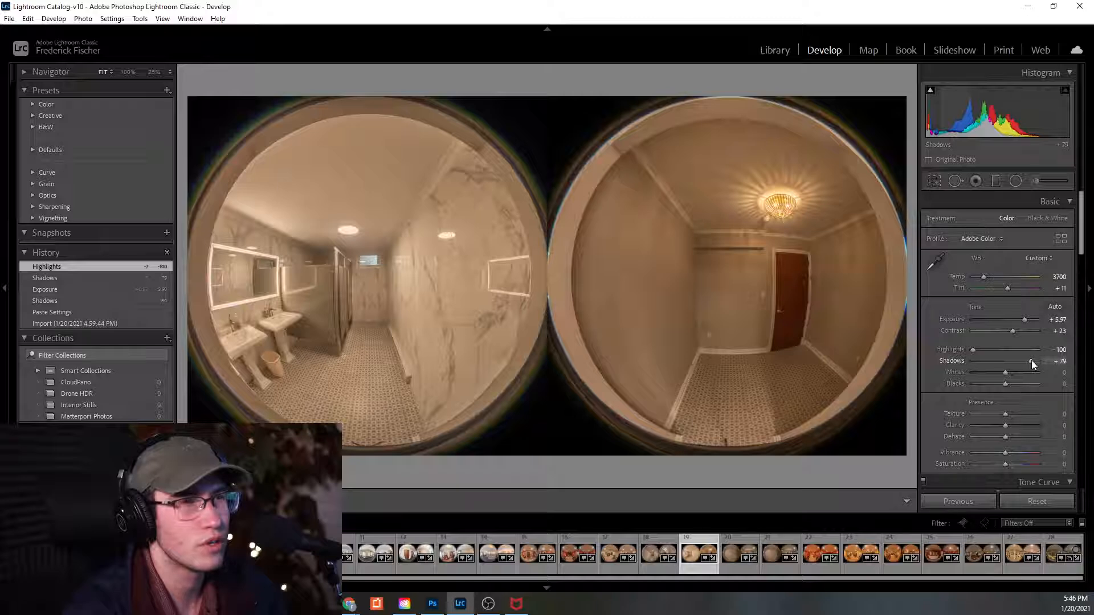
{"action": "left_click_drag", "start_coordinate": [1031, 363], "coordinate": [1032, 364]}
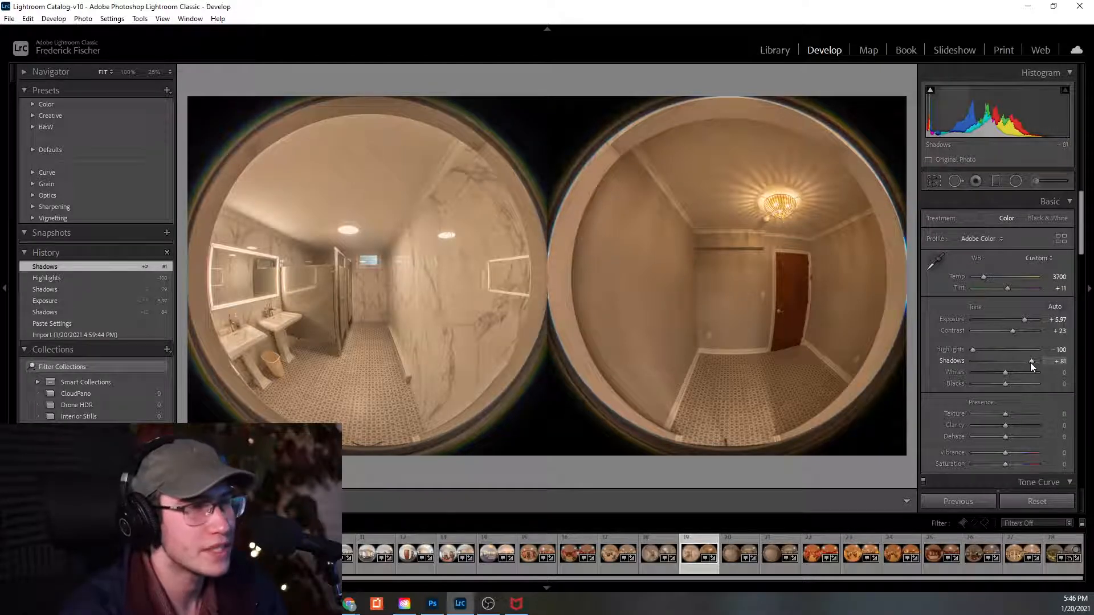
Remove panorama 20, the dim marble-wall view of the double-sink bathroom, from the catalog.
{"action": "left_click", "coordinate": [733, 547]}
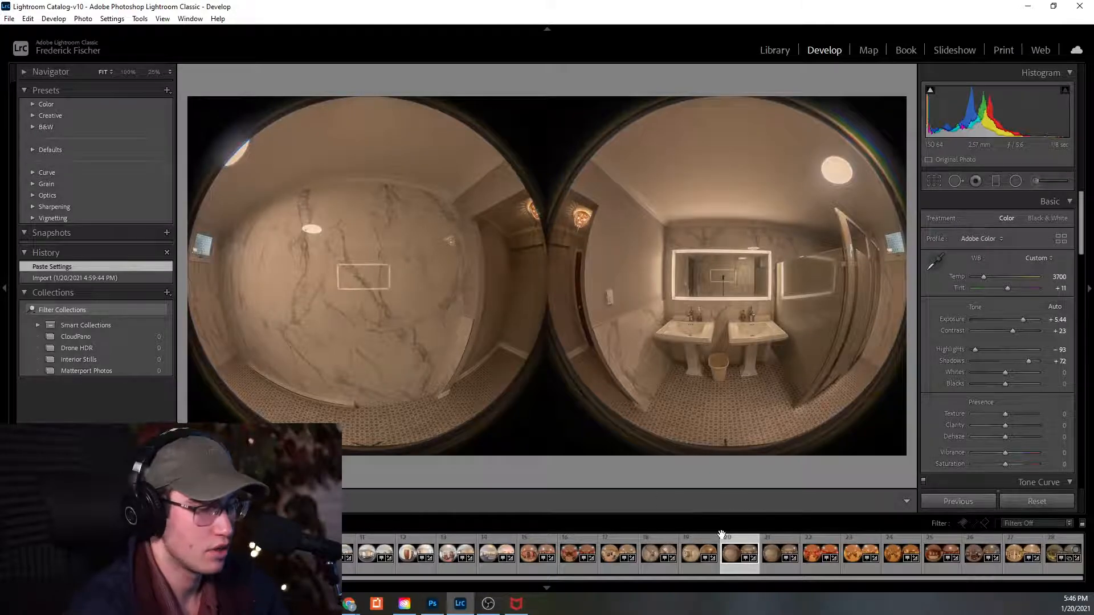
{"action": "key", "text": "Delete"}
{"action": "left_click", "coordinate": [567, 318]}
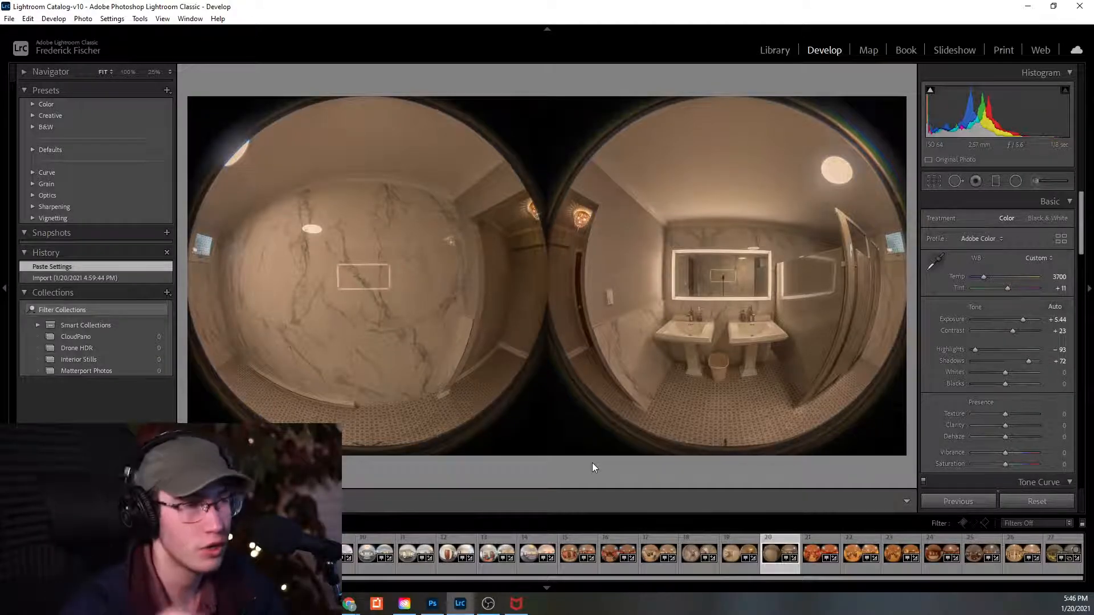
Compare the remaining two double-sink bathroom panoramas and remove the second, duplicate marble-wall view from the catalog.
{"action": "left_click", "coordinate": [729, 555]}
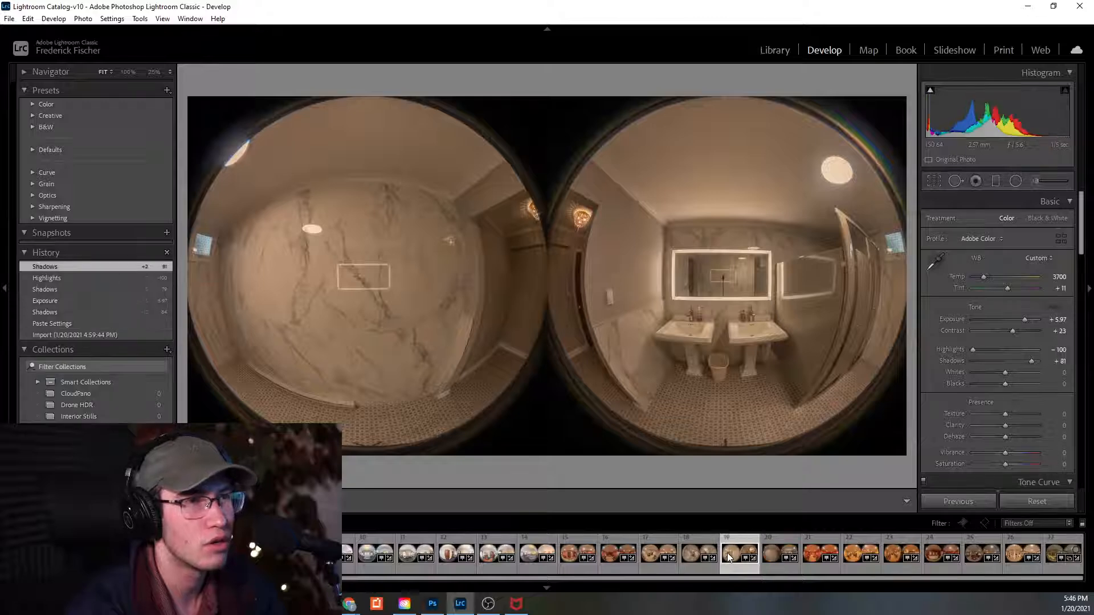
{"action": "left_click", "coordinate": [773, 556]}
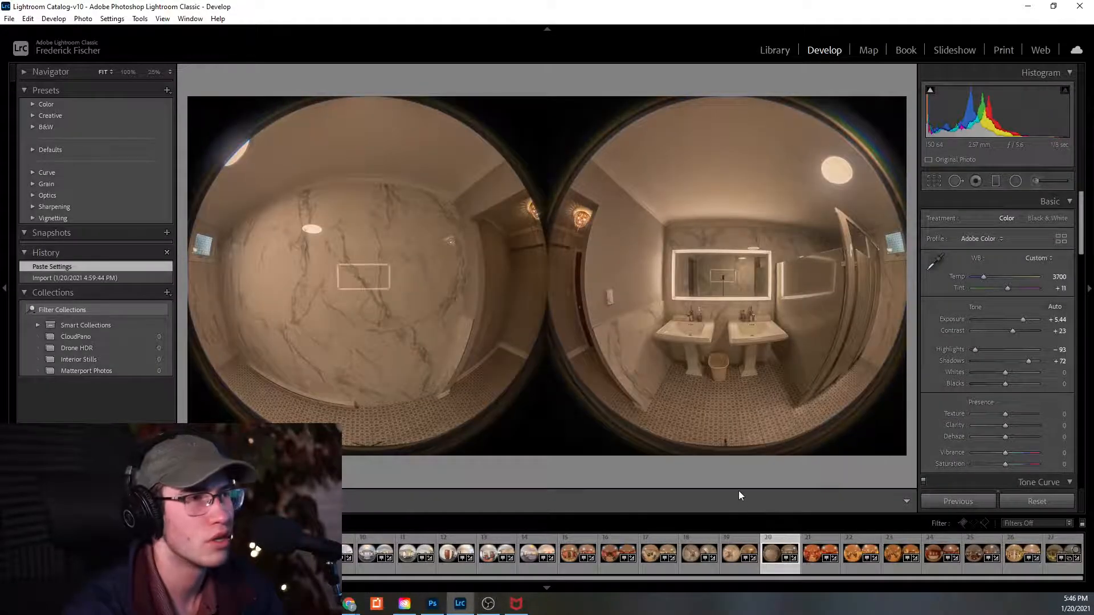
{"action": "key", "text": "Delete"}
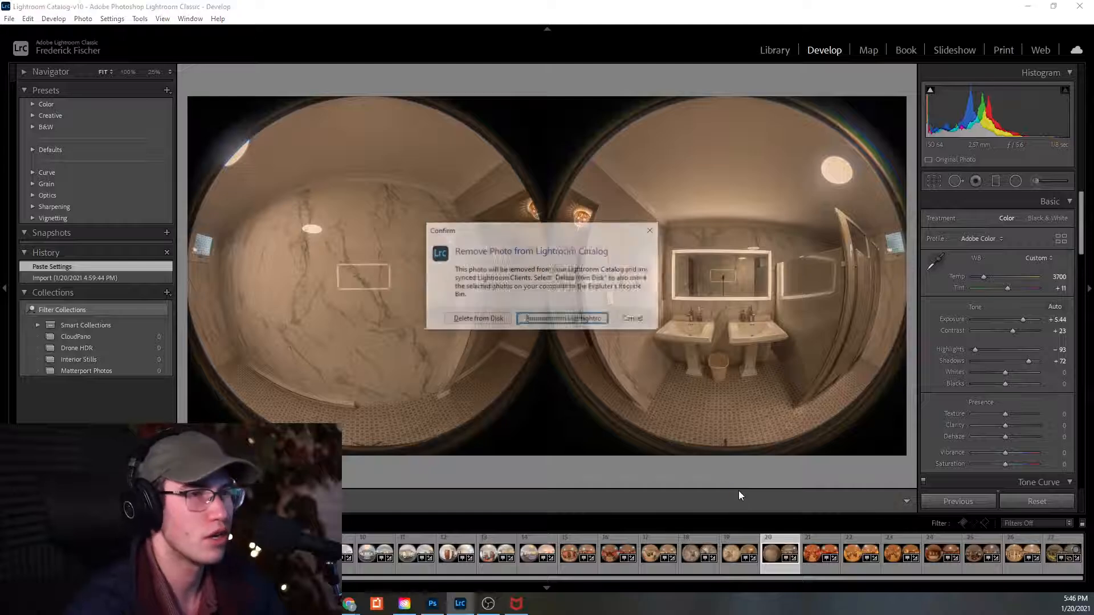
{"action": "left_click", "coordinate": [563, 320]}
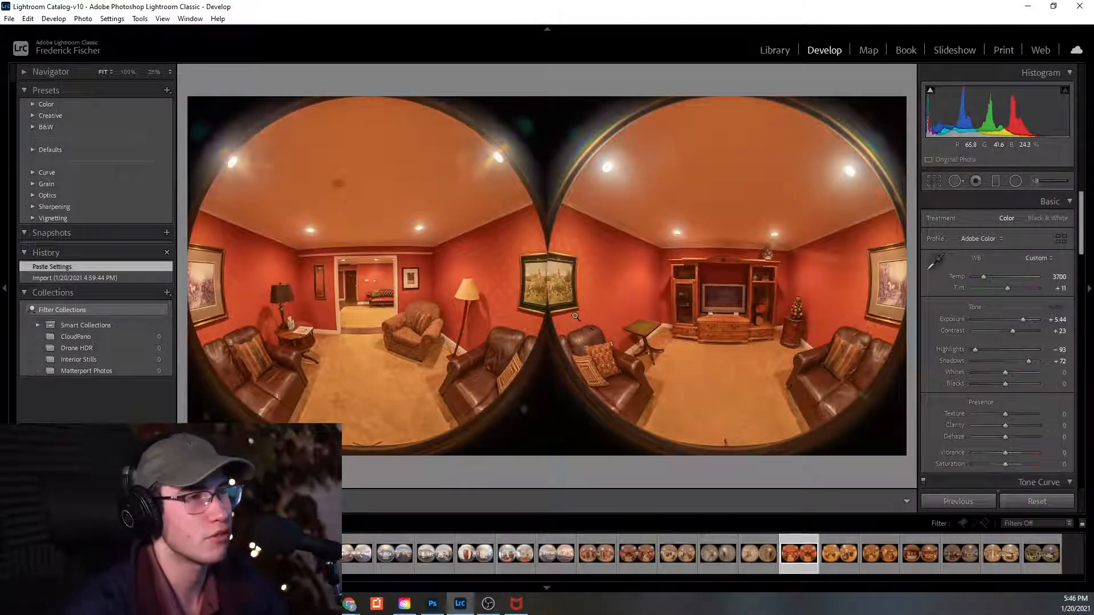
Remove the already corrected red living room panorama R0020050_HDR.DNG from the catalog.
{"action": "left_click", "coordinate": [627, 565]}
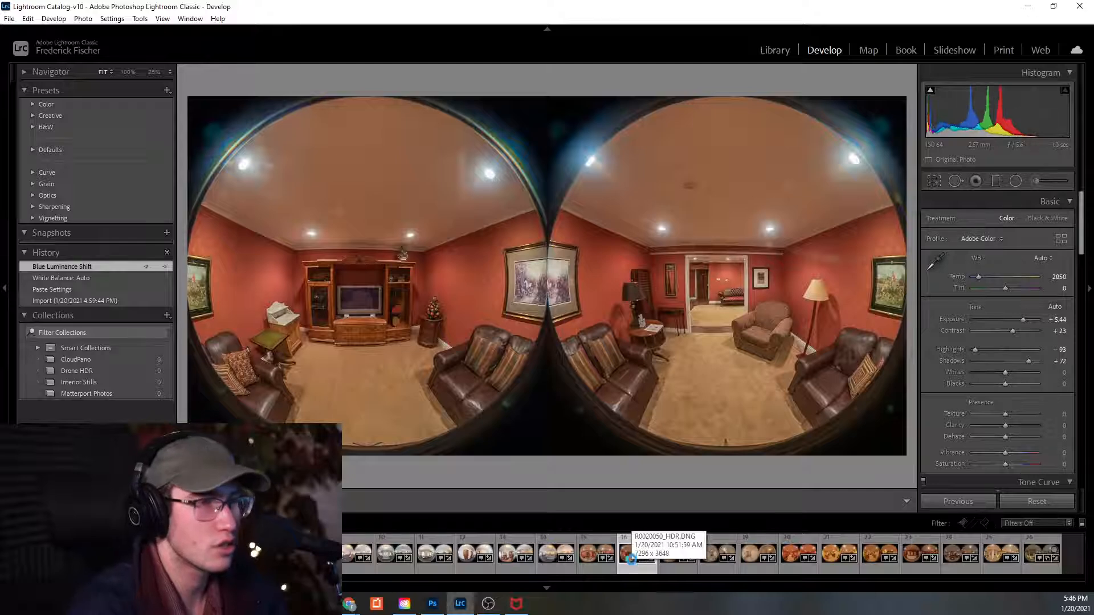
{"action": "key", "text": "Delete"}
{"action": "left_click", "coordinate": [557, 320]}
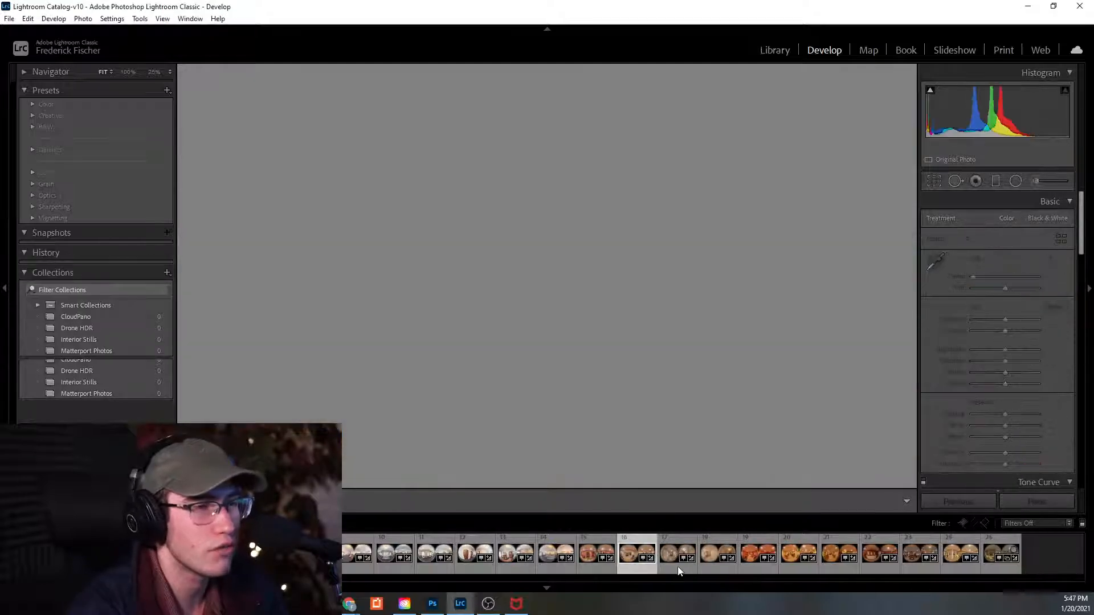
Set the white balance of the uncorrected red living room panorama, number 19, to Auto.
{"action": "left_click", "coordinate": [597, 554]}
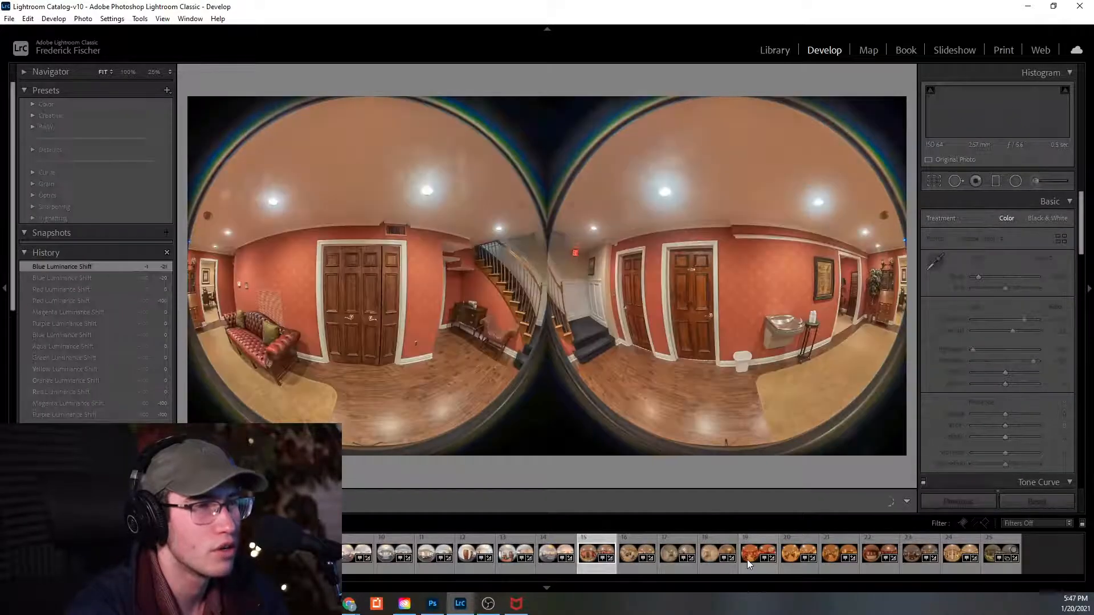
{"action": "left_click", "coordinate": [747, 560]}
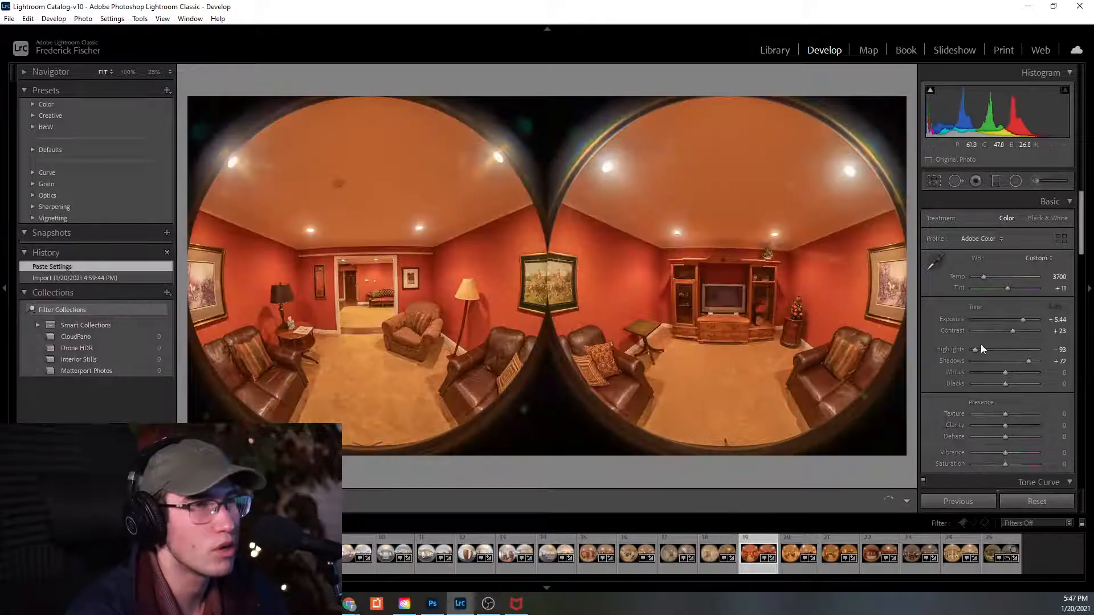
{"action": "left_click", "coordinate": [1025, 259]}
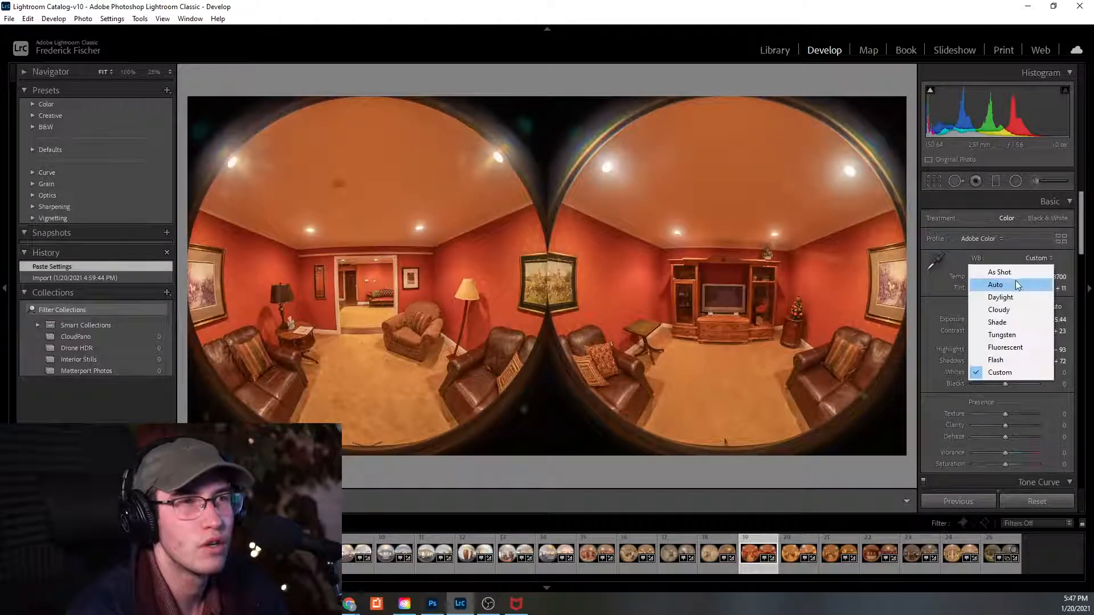
{"action": "left_click", "coordinate": [1015, 281]}
Set the white balance of the double-sink bathroom panorama, number 18, to Auto.
{"action": "left_click", "coordinate": [706, 542]}
{"action": "left_click", "coordinate": [1031, 257]}
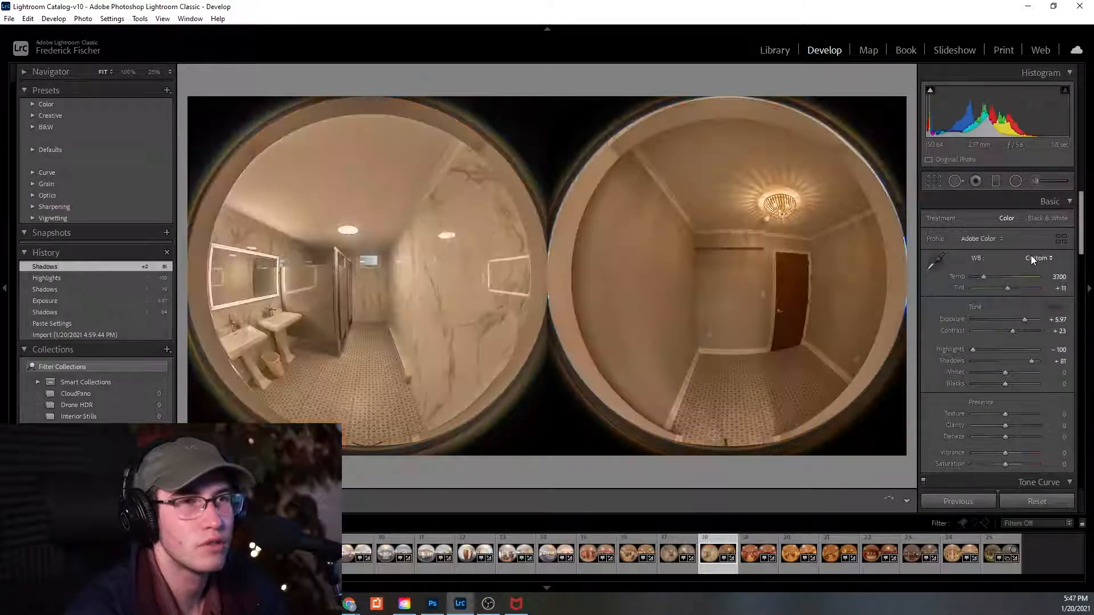
{"action": "left_click", "coordinate": [1013, 282]}
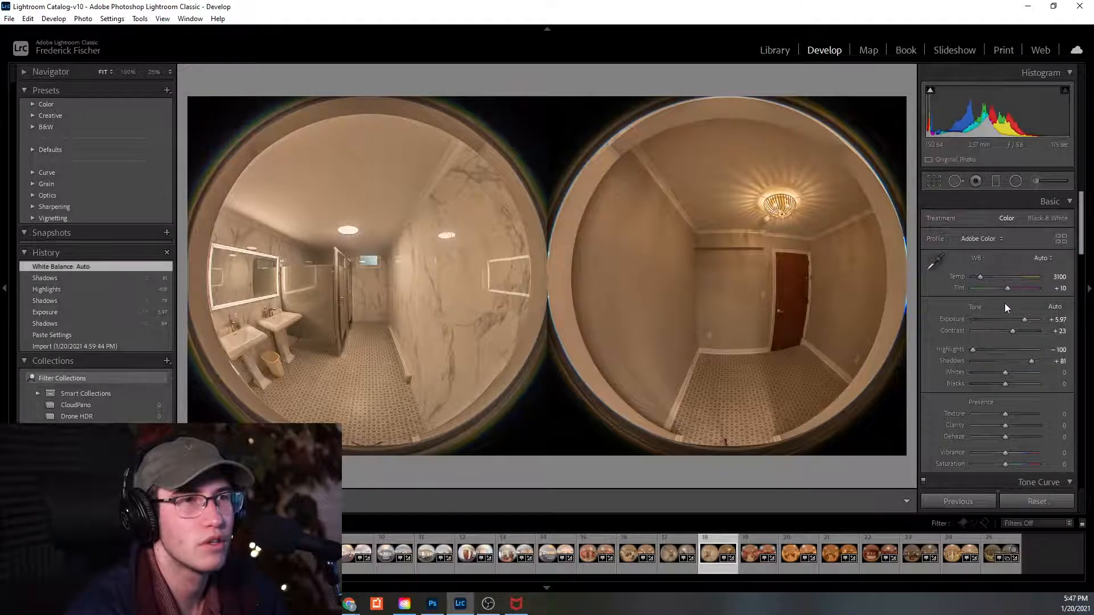
Check the grey bathroom panorama and raise the shadows of red living room panorama 19 to +84.
{"action": "left_click", "coordinate": [675, 545]}
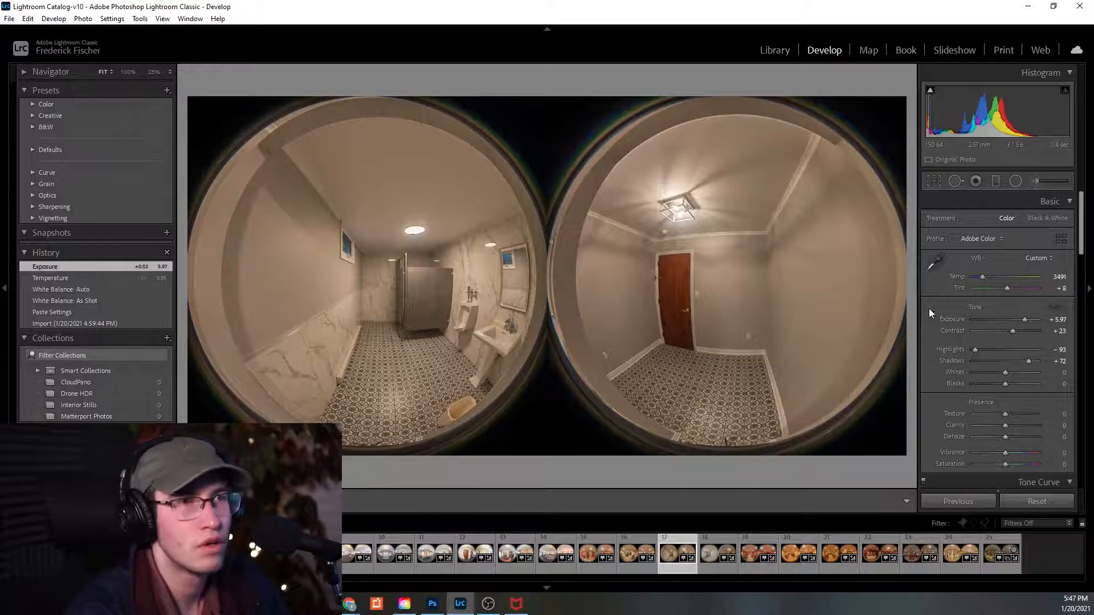
{"action": "left_click", "coordinate": [746, 564]}
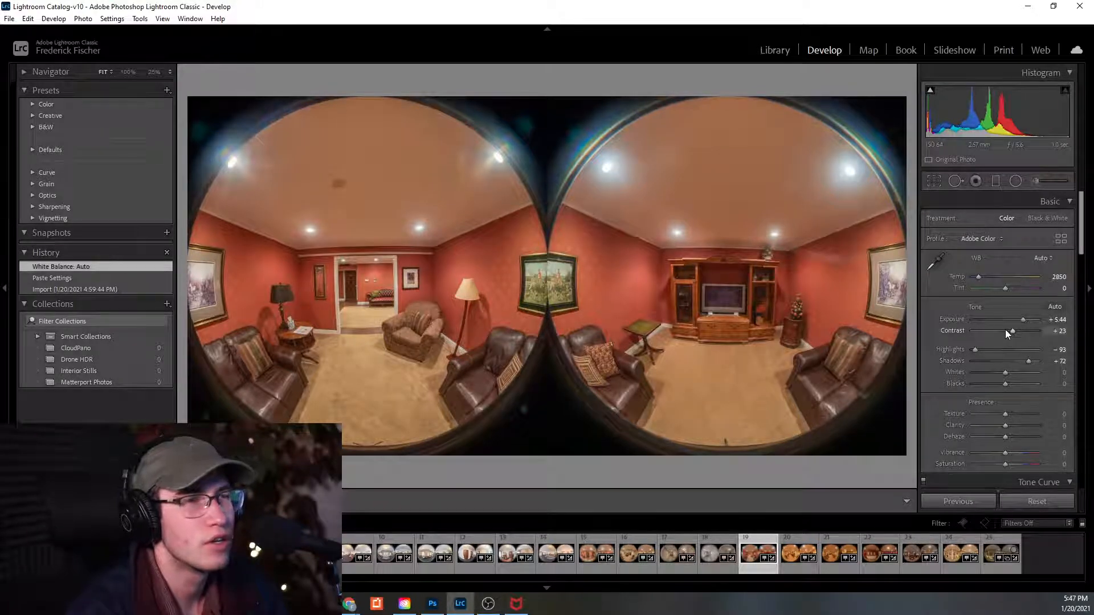
{"action": "left_click_drag", "start_coordinate": [1027, 362], "coordinate": [1035, 363]}
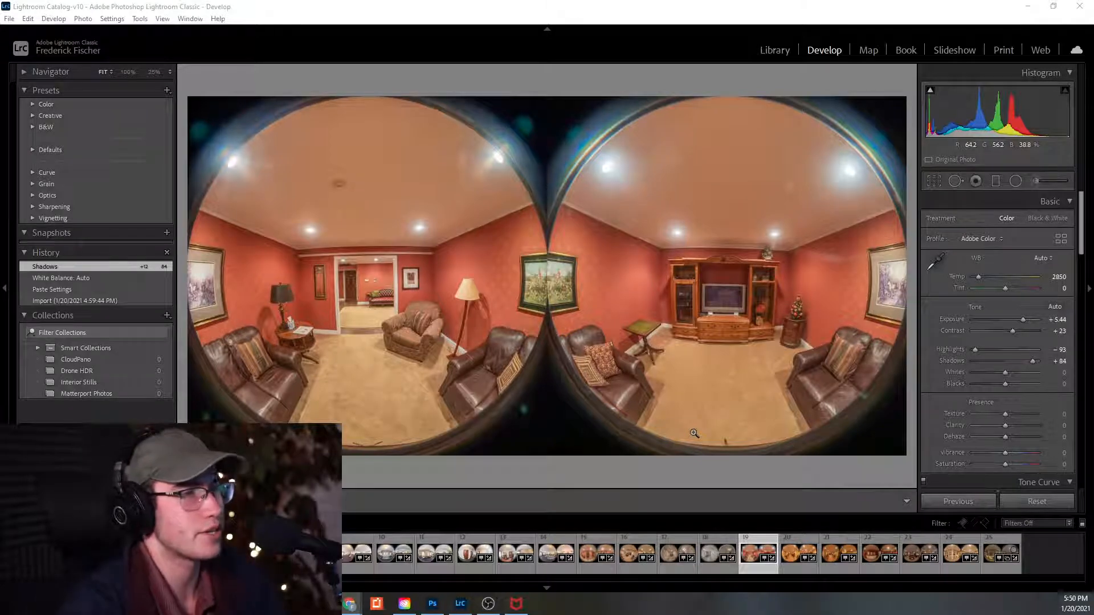
Set the white balance of panorama 20, the yellow room with the long dining table, to Auto.
{"action": "left_click", "coordinate": [793, 548]}
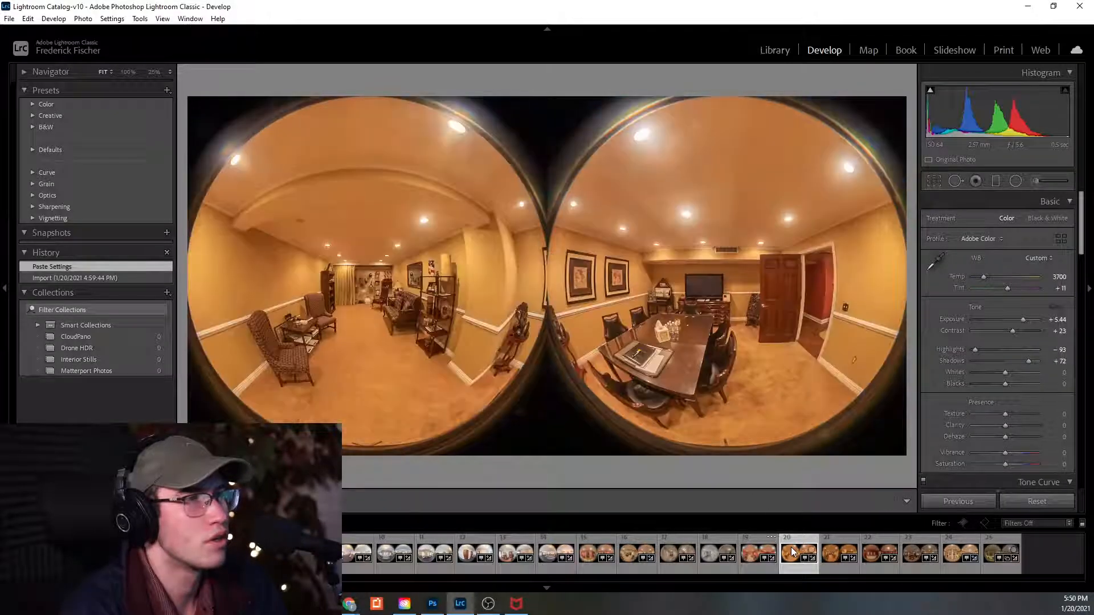
{"action": "left_click", "coordinate": [1035, 259]}
{"action": "left_click", "coordinate": [1006, 284]}
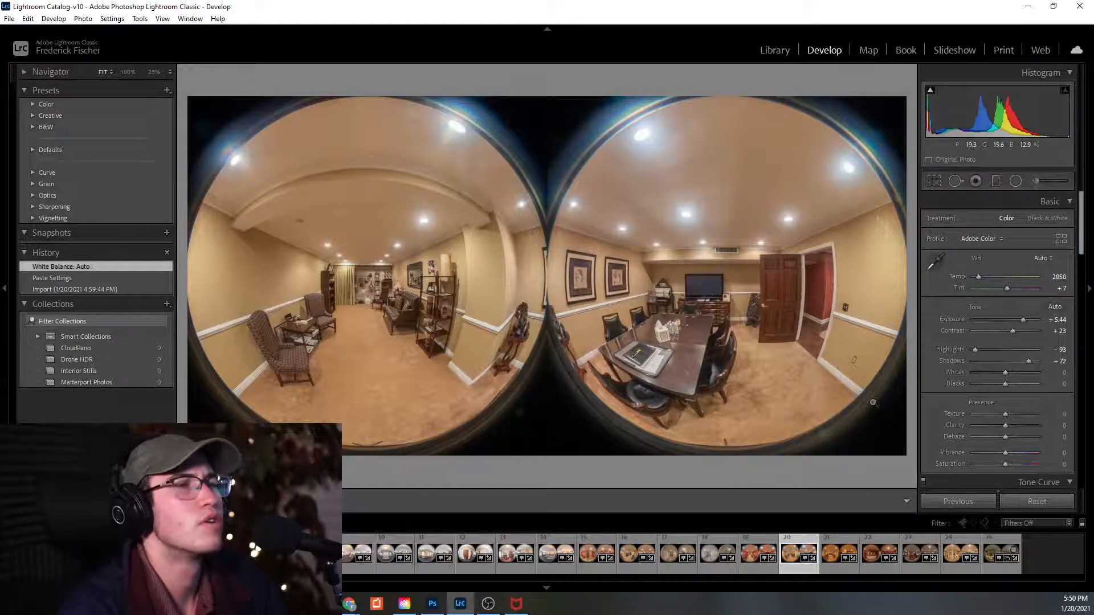
Remove panorama 16, the beige sitting room shot R0020051_HDR.DNG, from the catalog.
{"action": "left_click", "coordinate": [753, 551]}
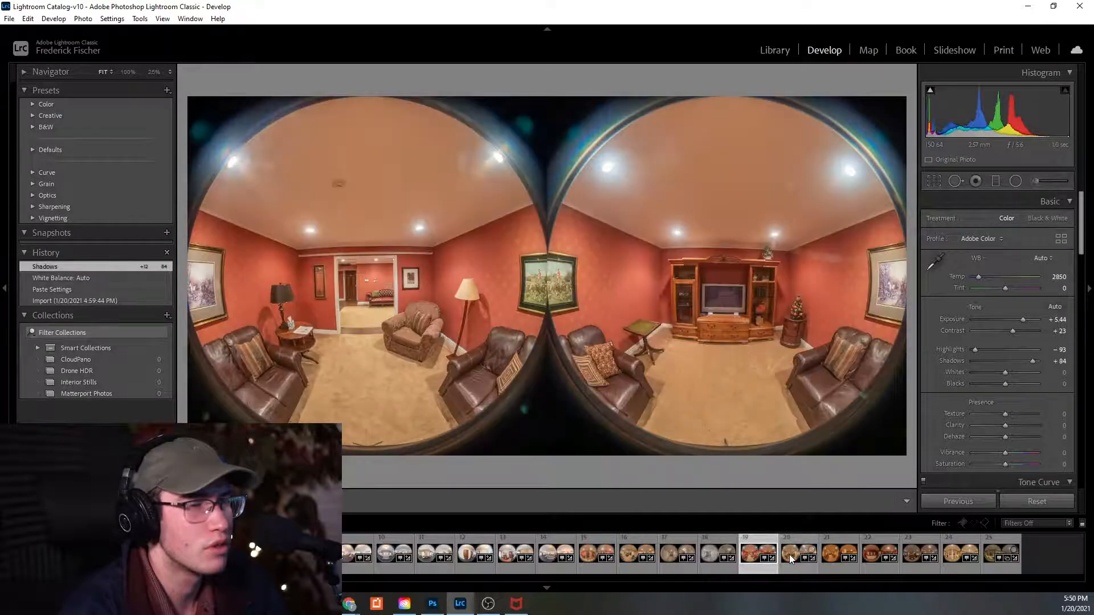
{"action": "left_click", "coordinate": [636, 553]}
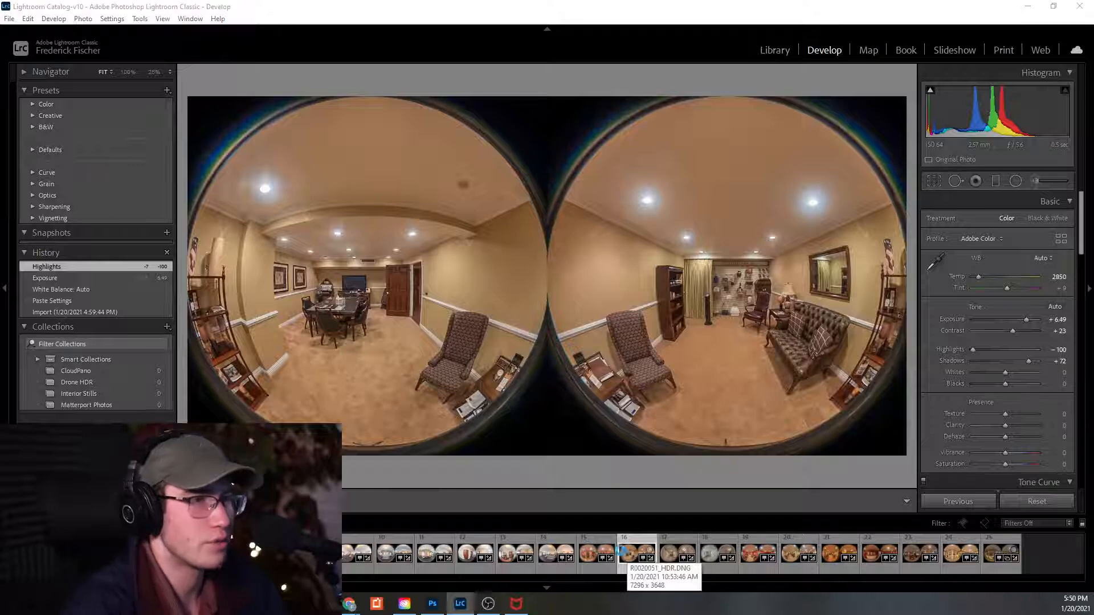
{"action": "key", "text": "Delete"}
{"action": "left_click", "coordinate": [561, 318]}
Return from the map to photo editing and examine the bathroom, red living room and dining table panoramas, checking the last at 100%.
{"action": "left_click", "coordinate": [676, 558]}
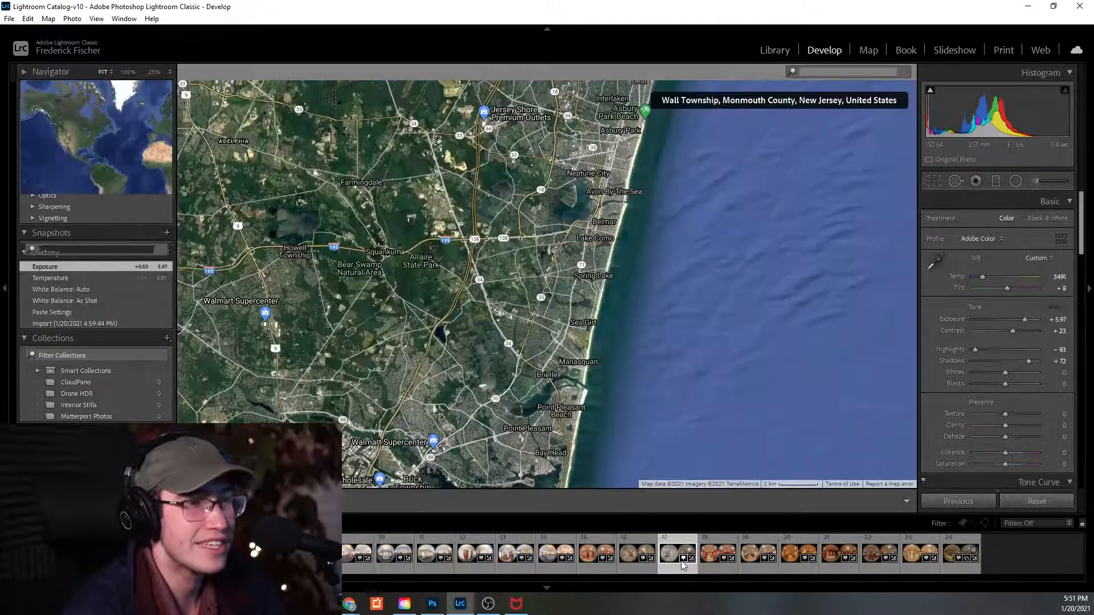
{"action": "left_click", "coordinate": [824, 51]}
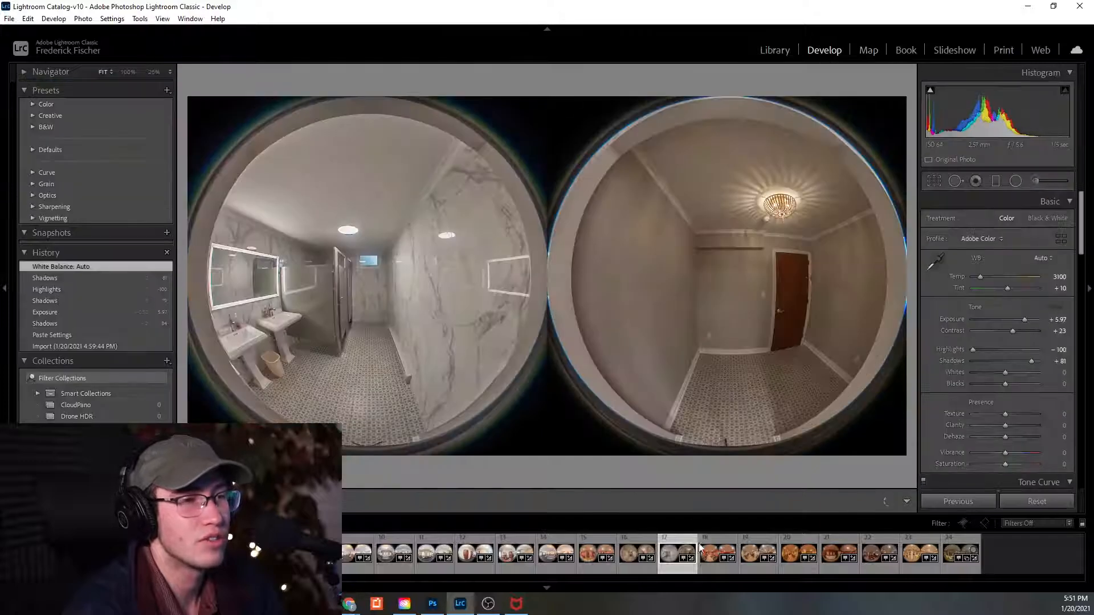
{"action": "left_click", "coordinate": [714, 556]}
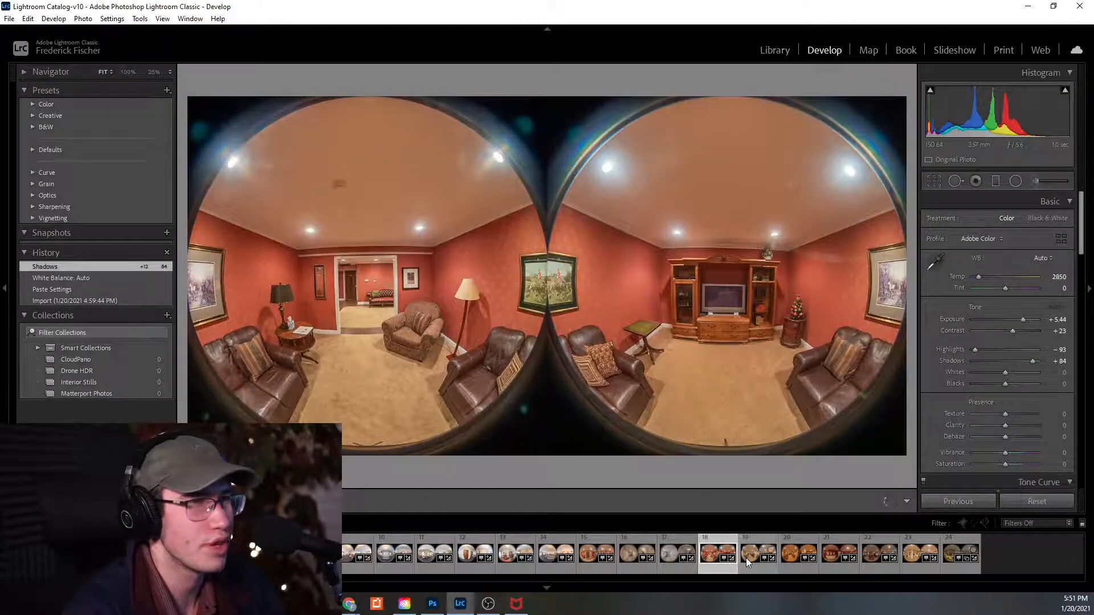
{"action": "left_click", "coordinate": [748, 562]}
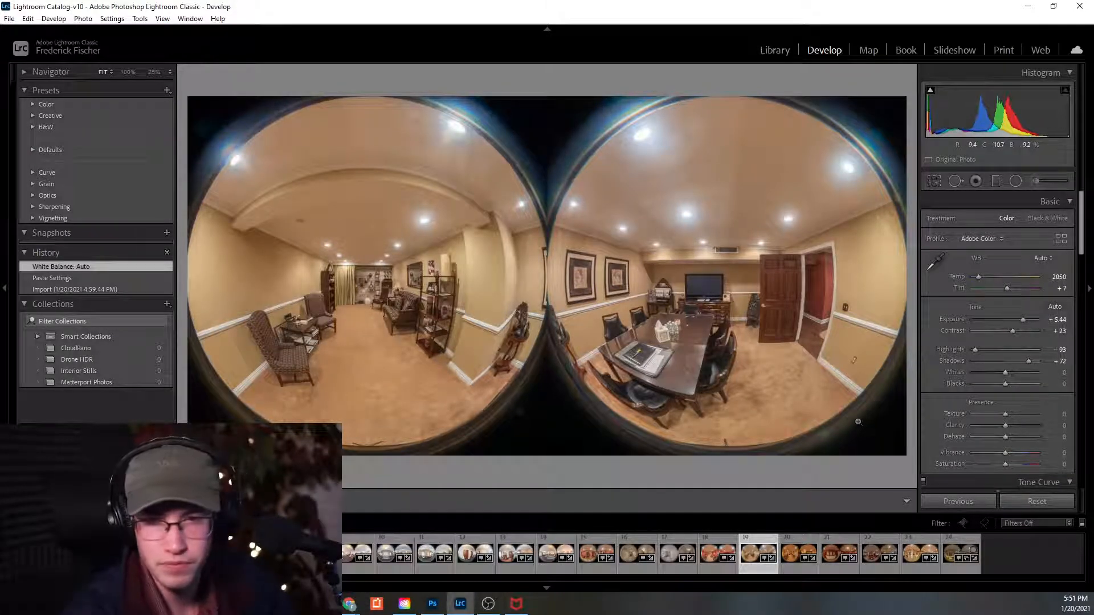
{"action": "left_click", "coordinate": [400, 295]}
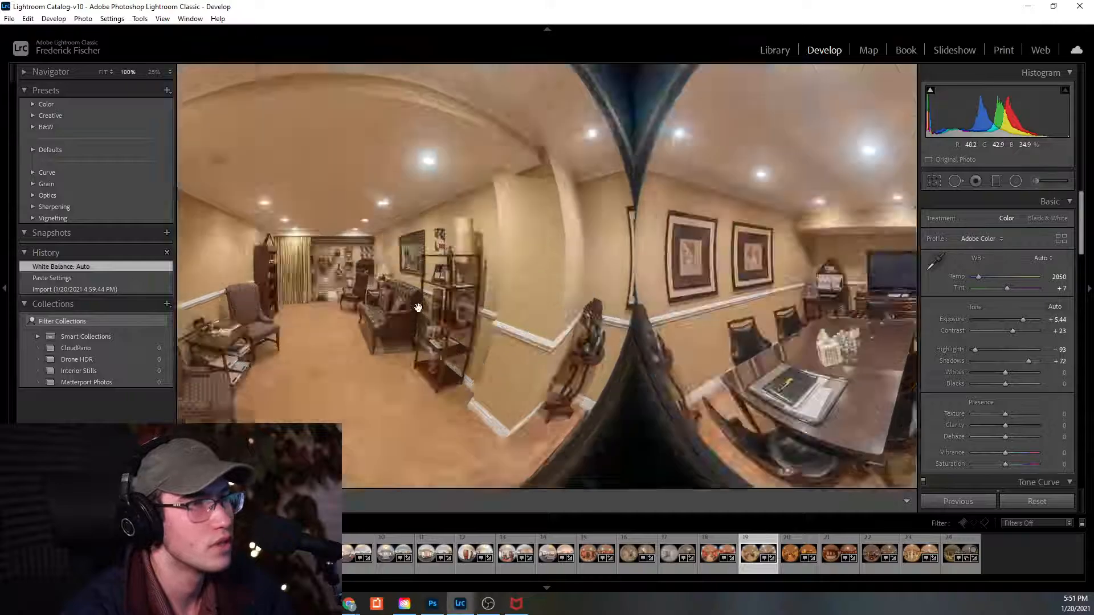
{"action": "left_click_drag", "start_coordinate": [311, 295], "coordinate": [422, 451]}
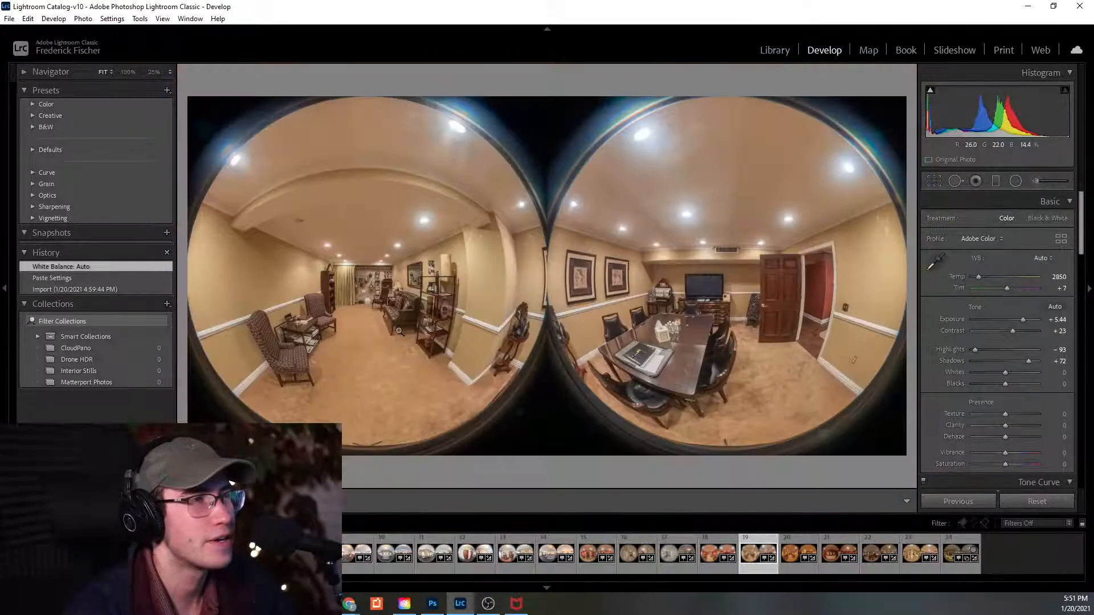
Give panorama 20, the sofa and cremation display room, Auto white balance, exposure +5.79 and shadows +79.
{"action": "left_click", "coordinate": [786, 552]}
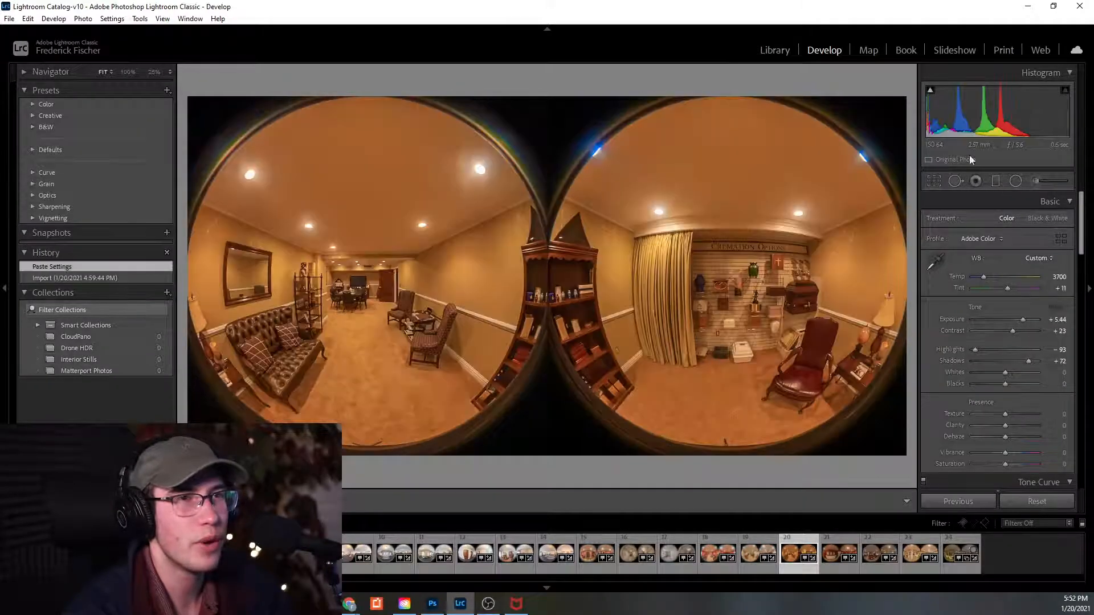
{"action": "left_click", "coordinate": [1035, 257]}
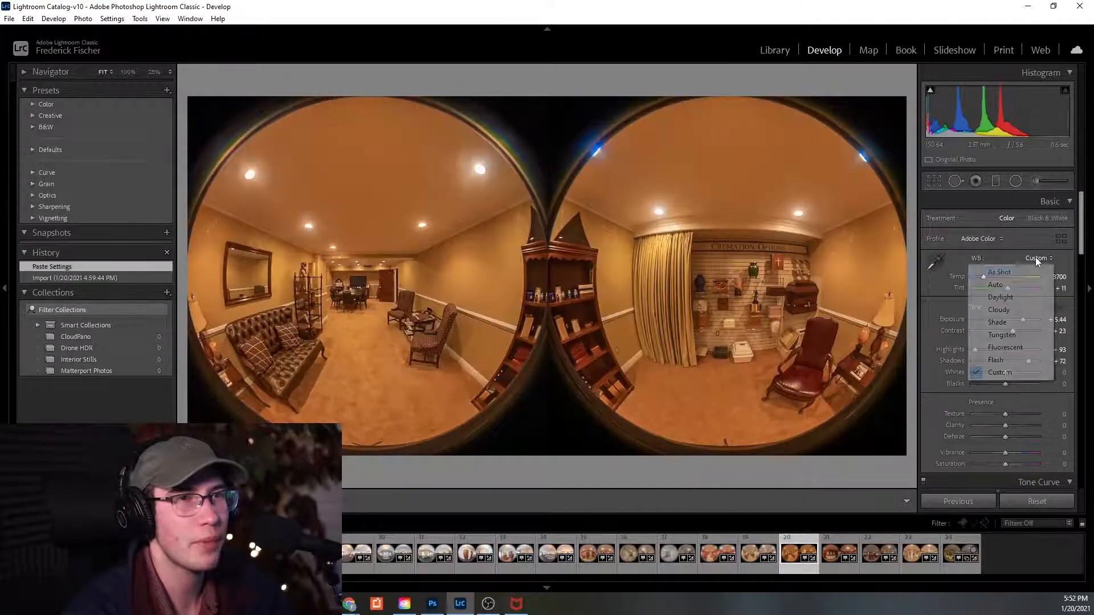
{"action": "left_click", "coordinate": [1014, 285]}
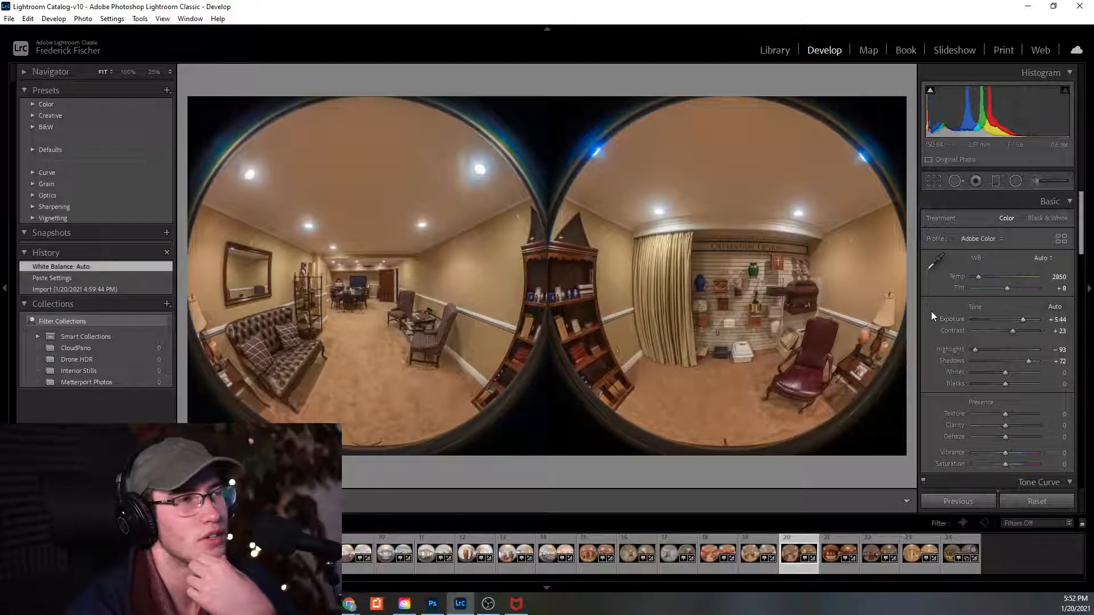
{"action": "left_click_drag", "start_coordinate": [1023, 325], "coordinate": [1024, 326]}
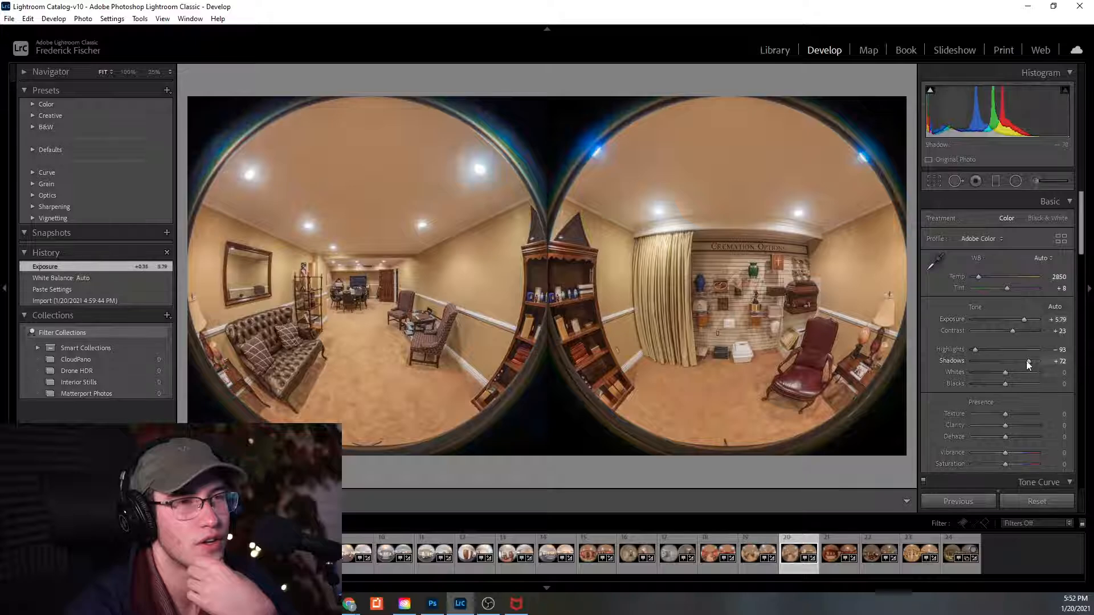
{"action": "left_click_drag", "start_coordinate": [1029, 361], "coordinate": [1030, 361]}
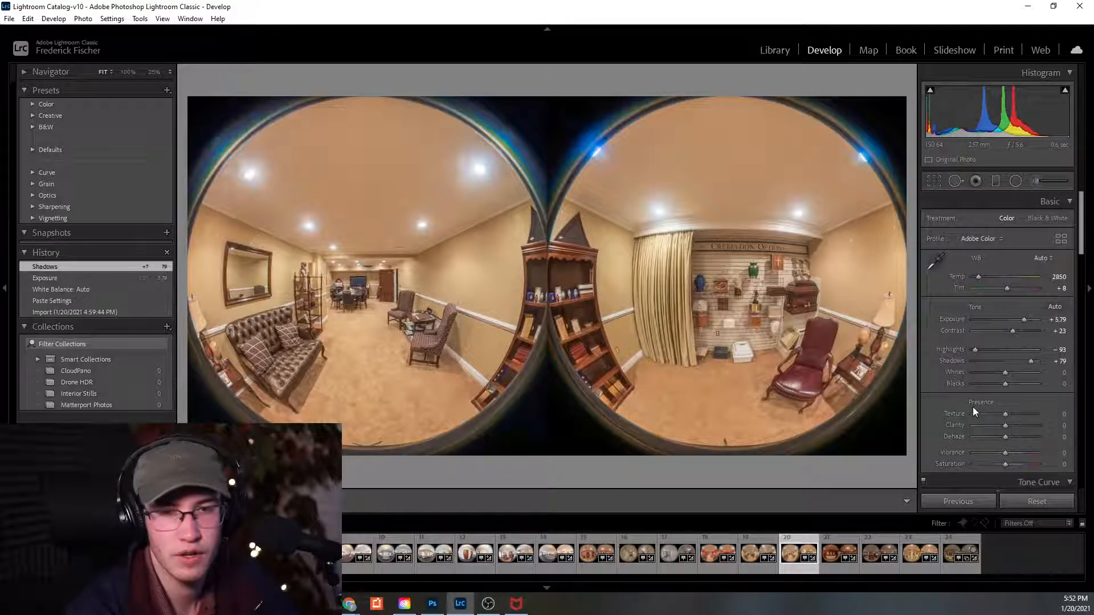
Bring up the manual defringe settings and inspect the bookcase and wall edges at 100% for colour fringing.
{"action": "scroll", "coordinate": [966, 357], "scroll_direction": "down", "scroll_amount": 10}
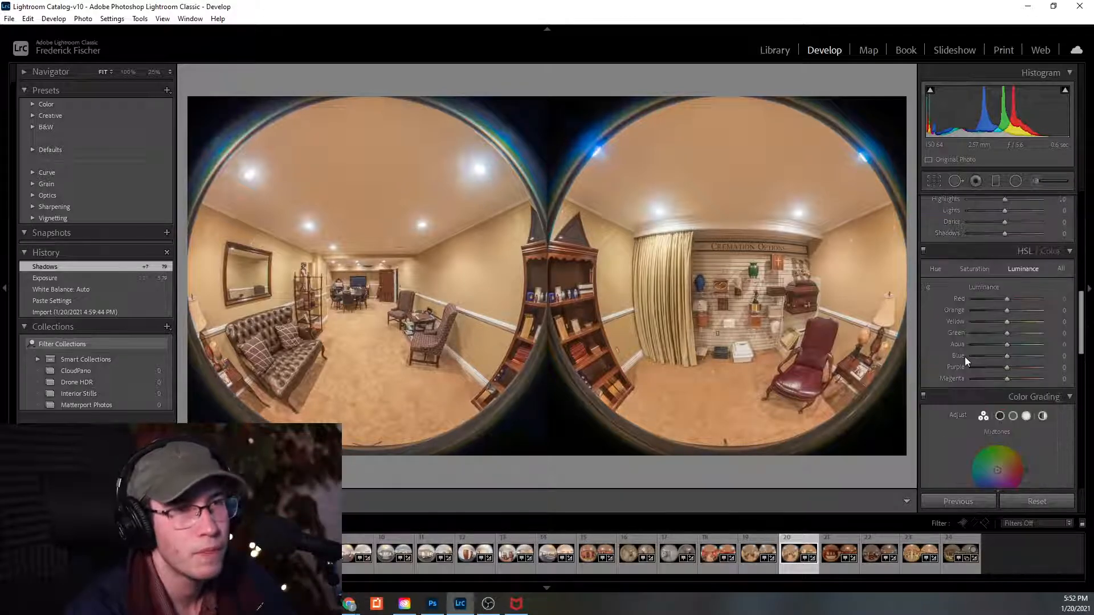
{"action": "scroll", "coordinate": [965, 357], "scroll_direction": "down", "scroll_amount": 3}
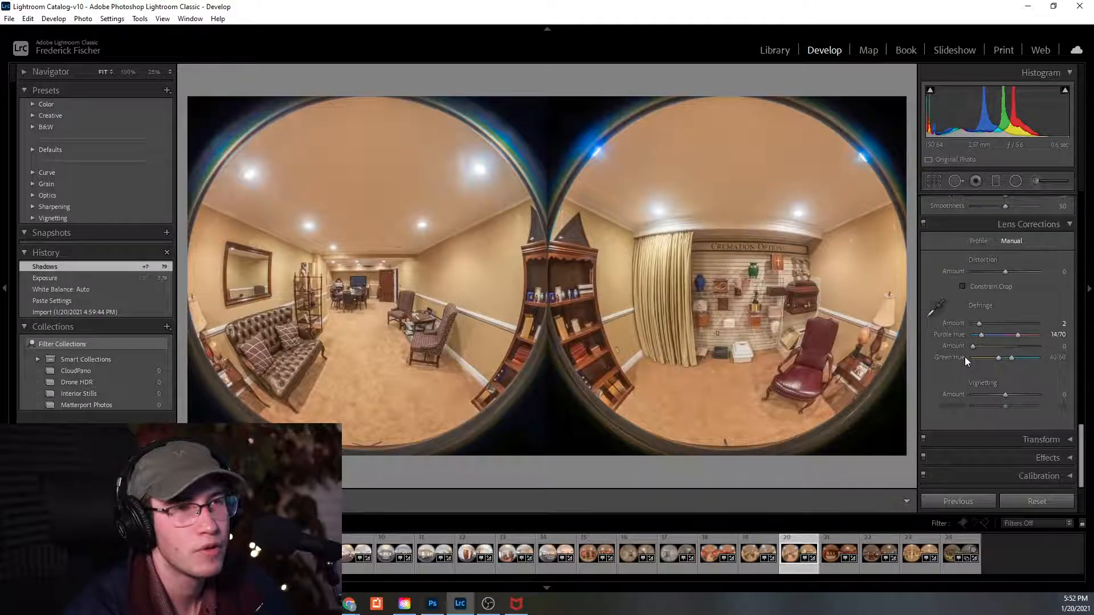
{"action": "left_click", "coordinate": [671, 296]}
{"action": "left_click_drag", "start_coordinate": [434, 209], "coordinate": [631, 332]}
{"action": "left_click_drag", "start_coordinate": [469, 328], "coordinate": [617, 316]}
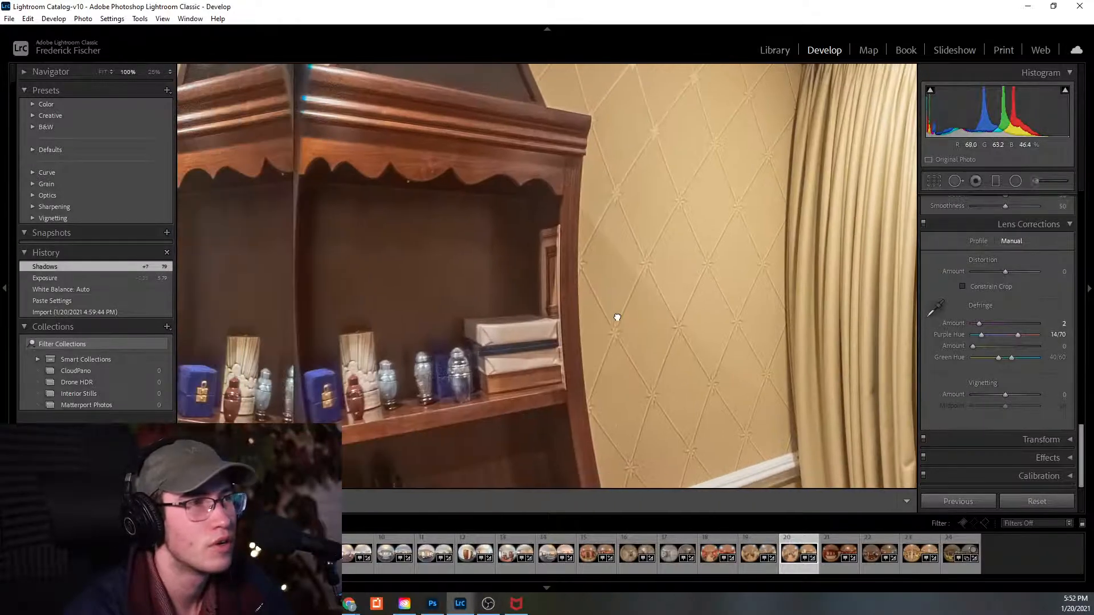
{"action": "left_click_drag", "start_coordinate": [440, 260], "coordinate": [489, 332]}
{"action": "left_click", "coordinate": [489, 332]}
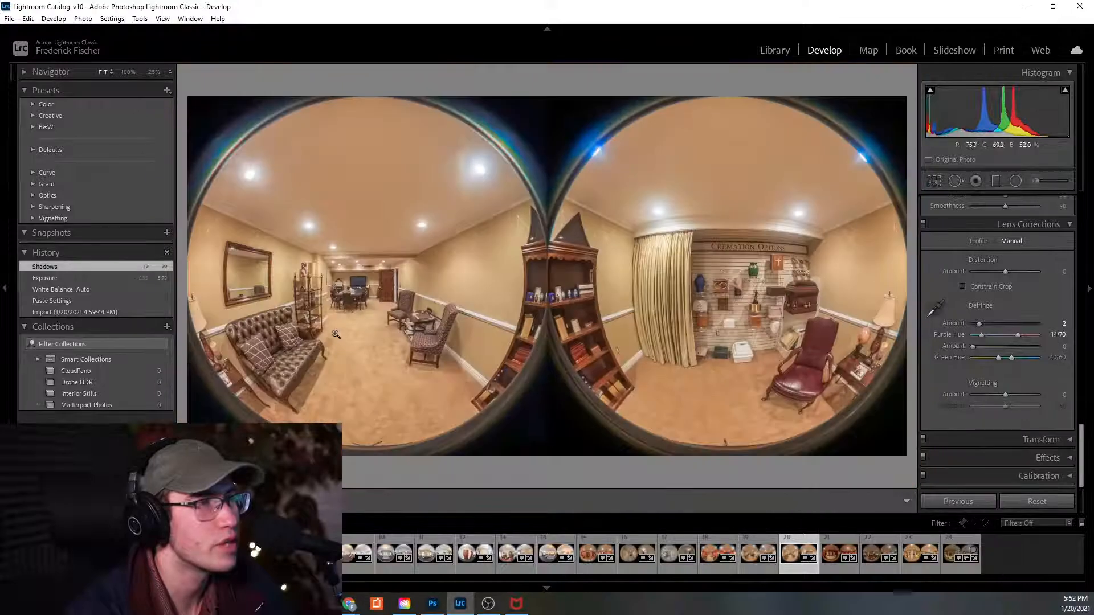
Give panorama 21, the red dining room with the wooden table, Auto white balance.
{"action": "left_click", "coordinate": [828, 564]}
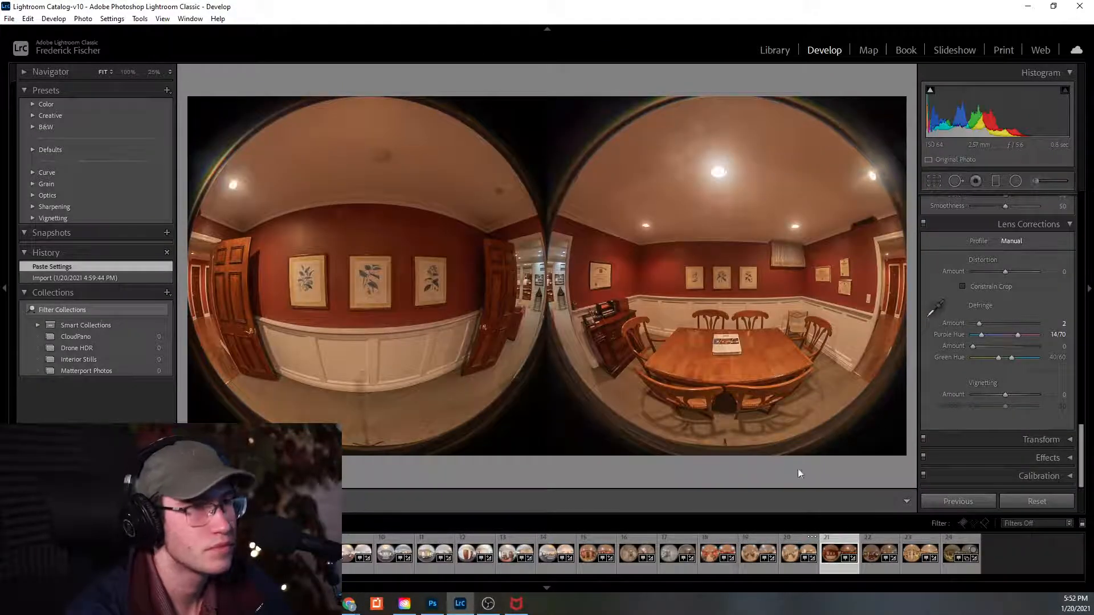
{"action": "scroll", "coordinate": [1011, 330], "scroll_direction": "up", "scroll_amount": 15}
{"action": "left_click", "coordinate": [1032, 259]}
{"action": "left_click", "coordinate": [1015, 282]}
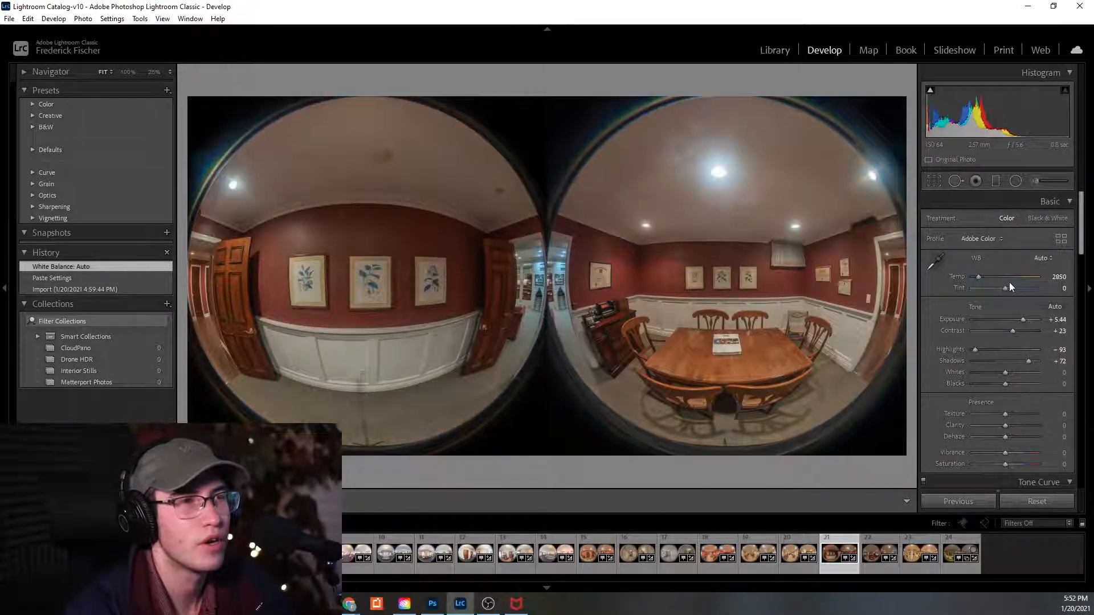
{"action": "left_click_drag", "start_coordinate": [713, 177], "coordinate": [725, 355]}
{"action": "left_click", "coordinate": [608, 212]}
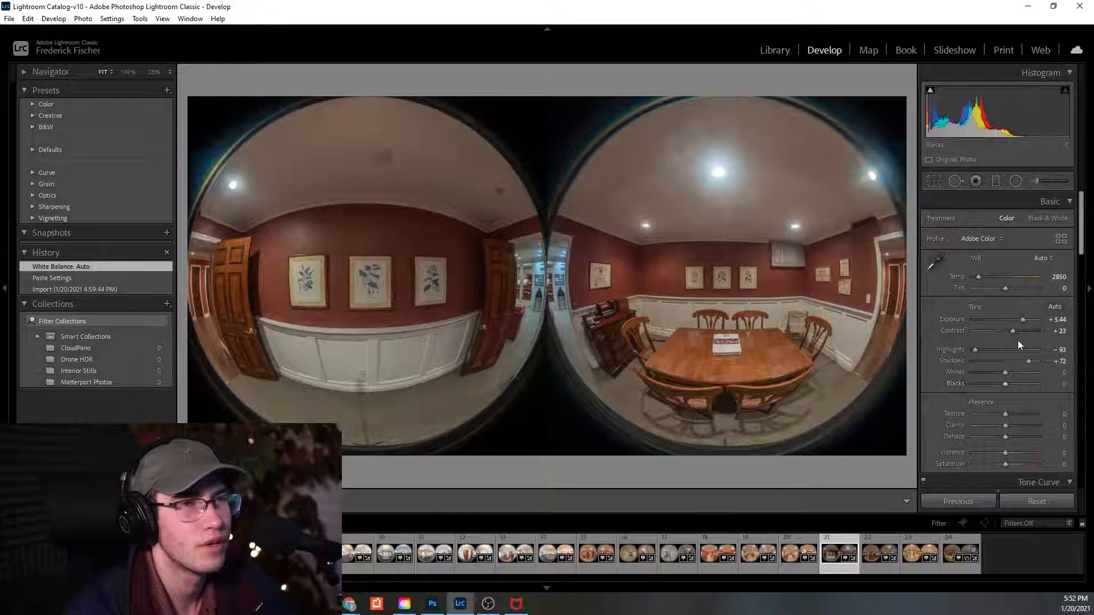
Set the red dining room's shadows to +88 and check the framed prints and table area up close.
{"action": "left_click_drag", "start_coordinate": [1030, 362], "coordinate": [1035, 363]}
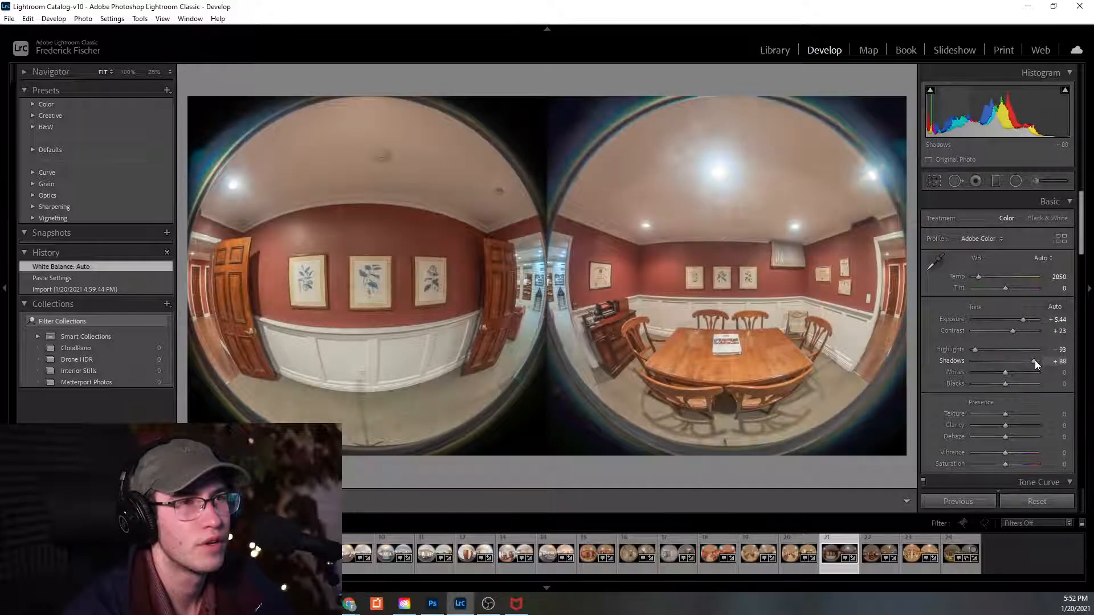
{"action": "left_click", "coordinate": [337, 310]}
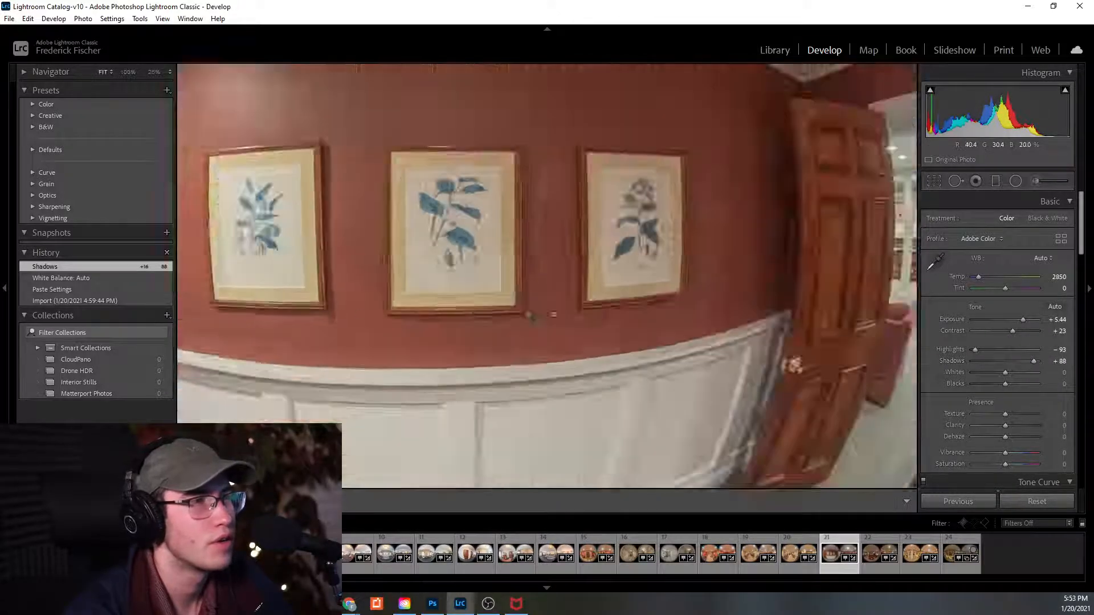
{"action": "left_click", "coordinate": [532, 315]}
{"action": "left_click", "coordinate": [720, 313]}
{"action": "left_click", "coordinate": [720, 313]}
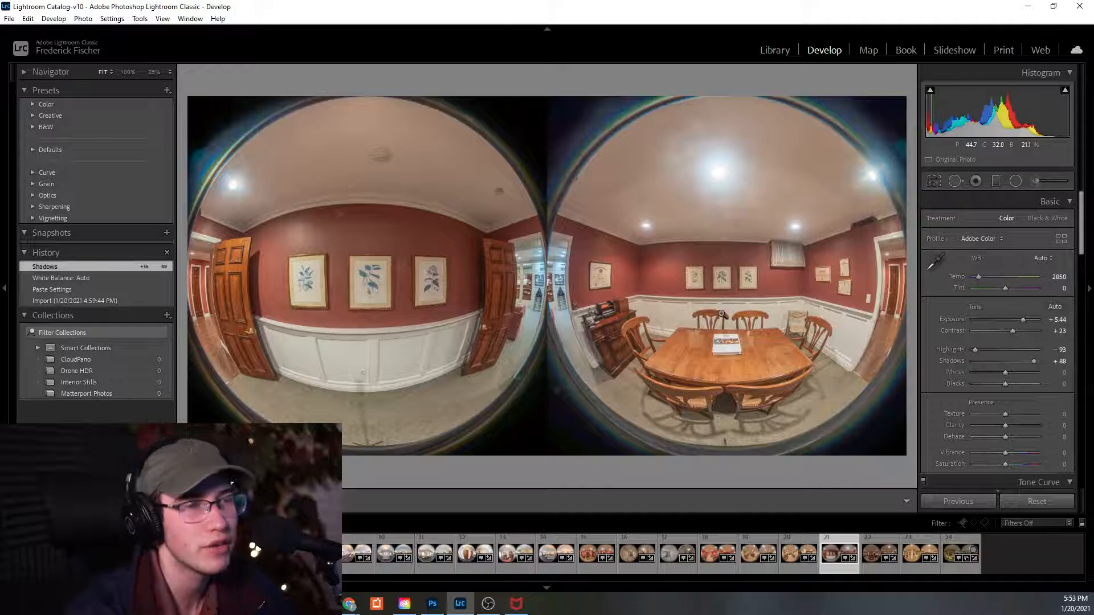
{"action": "left_click_drag", "start_coordinate": [727, 309], "coordinate": [723, 314]}
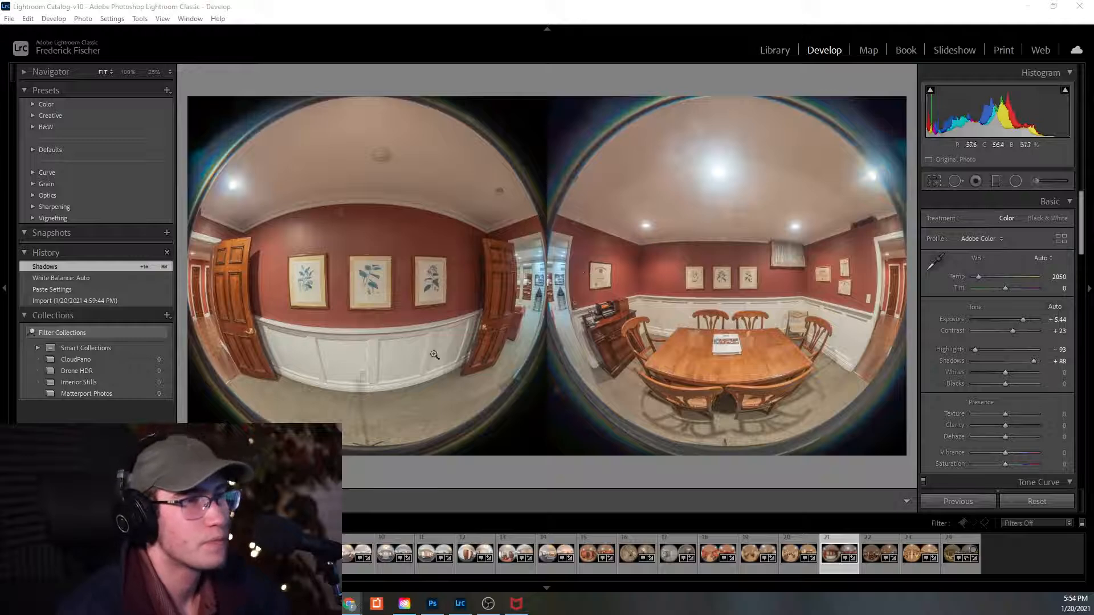
Give panorama 22, the red sofa casket showroom, shadows +84, exposure +5.61 and highlights -100, checking the doorway caskets at 100%.
{"action": "left_click", "coordinate": [874, 565]}
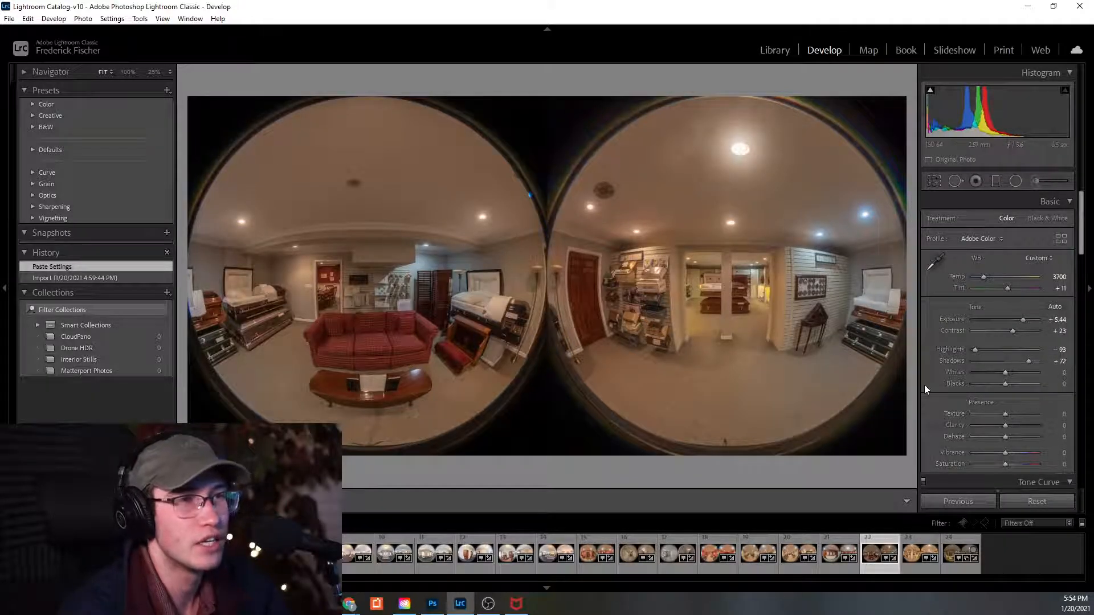
{"action": "left_click_drag", "start_coordinate": [1029, 362], "coordinate": [1034, 363]}
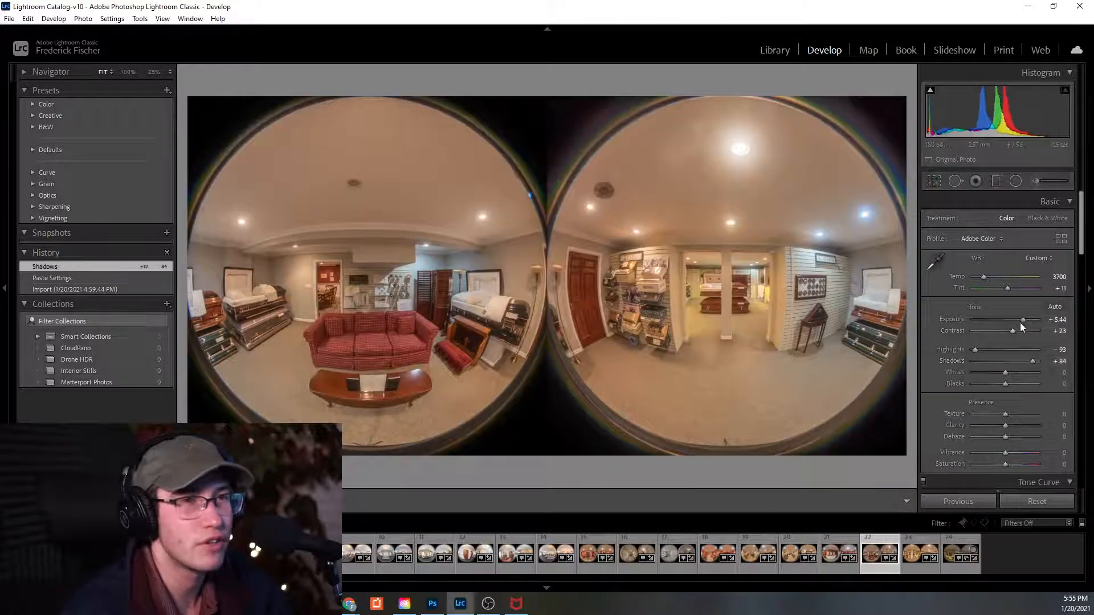
{"action": "left_click_drag", "start_coordinate": [1023, 320], "coordinate": [1024, 319]}
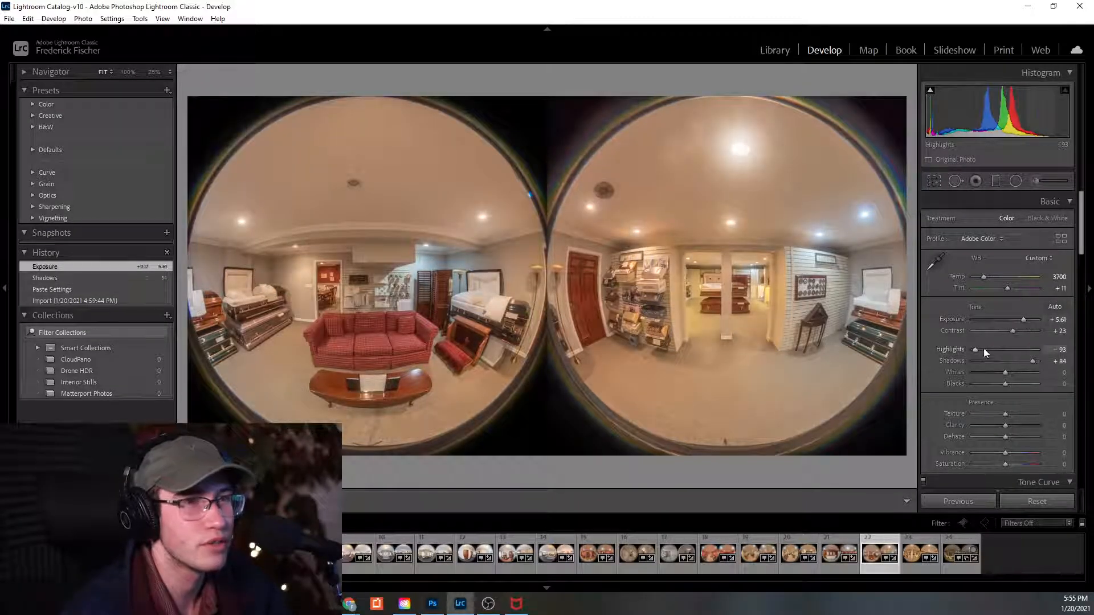
{"action": "left_click_drag", "start_coordinate": [975, 350], "coordinate": [969, 354]}
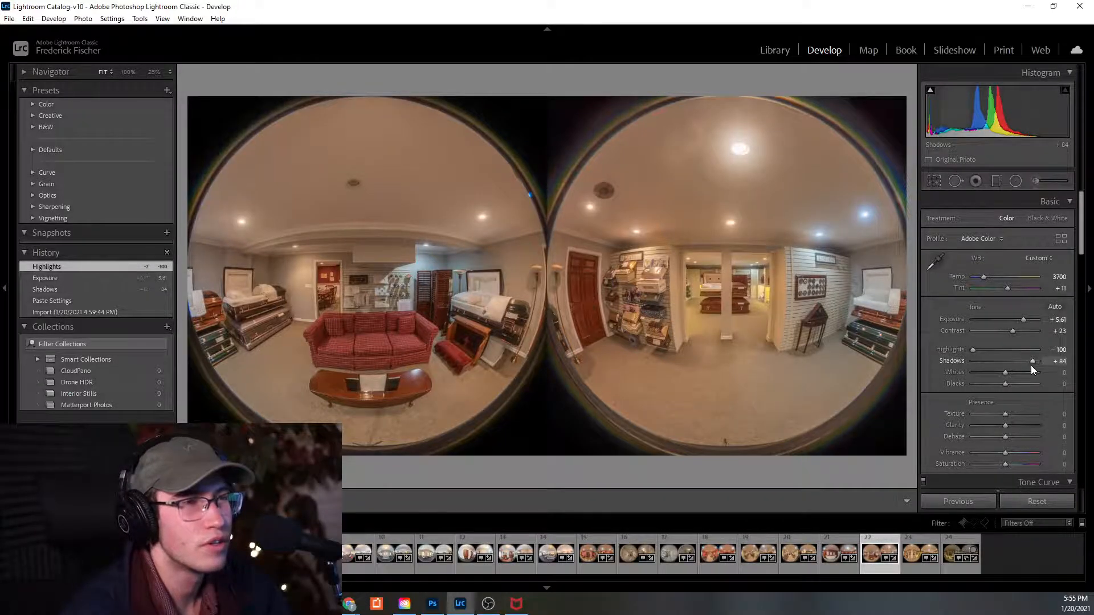
{"action": "left_click", "coordinate": [745, 313]}
{"action": "left_click_drag", "start_coordinate": [745, 312], "coordinate": [722, 317]}
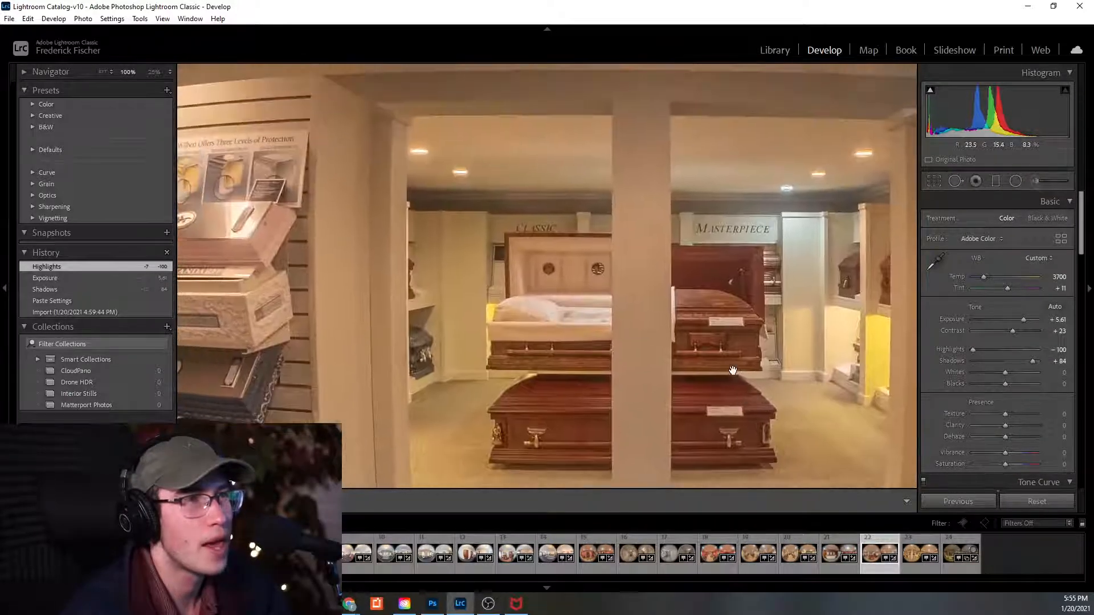
{"action": "left_click", "coordinate": [719, 349]}
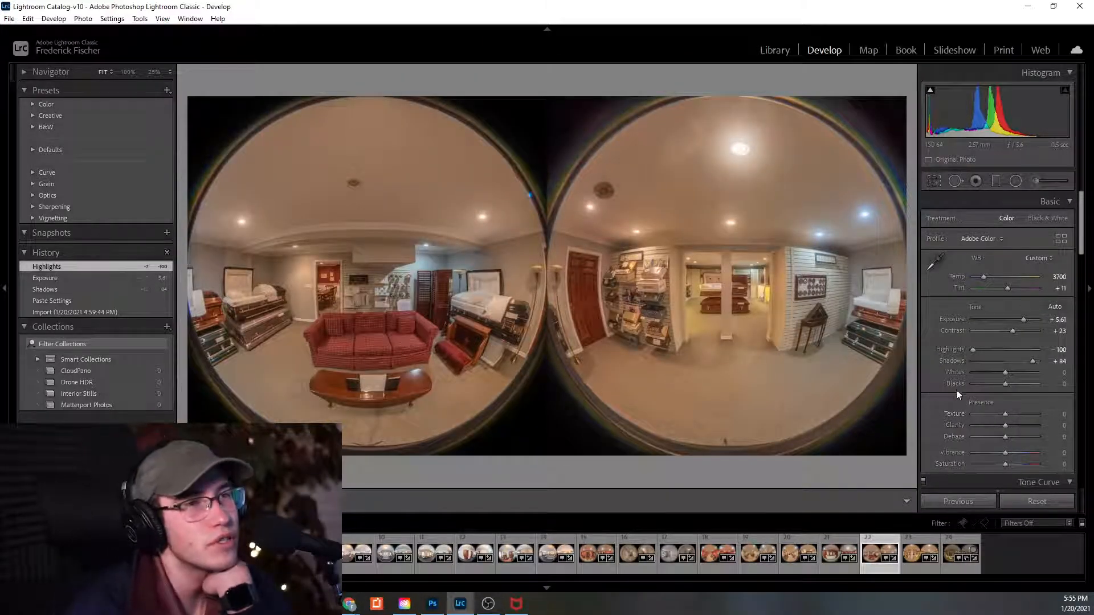
Apply Auto white balance to the red sofa showroom and warm its temperature to 3579.
{"action": "left_click", "coordinate": [1040, 259]}
{"action": "left_click", "coordinate": [1017, 286]}
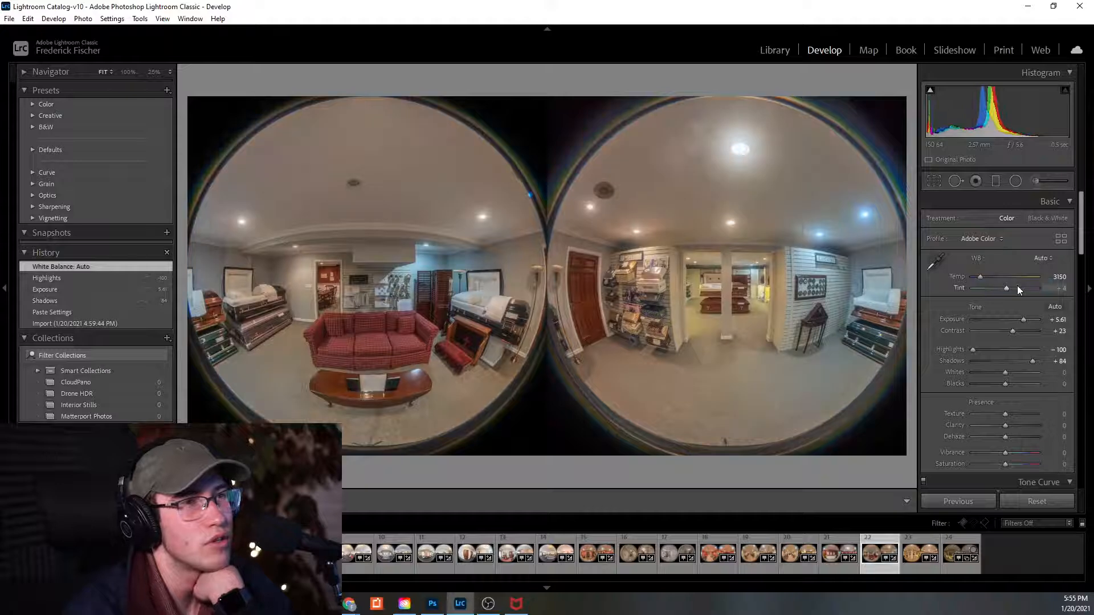
{"action": "left_click_drag", "start_coordinate": [982, 278], "coordinate": [986, 277]}
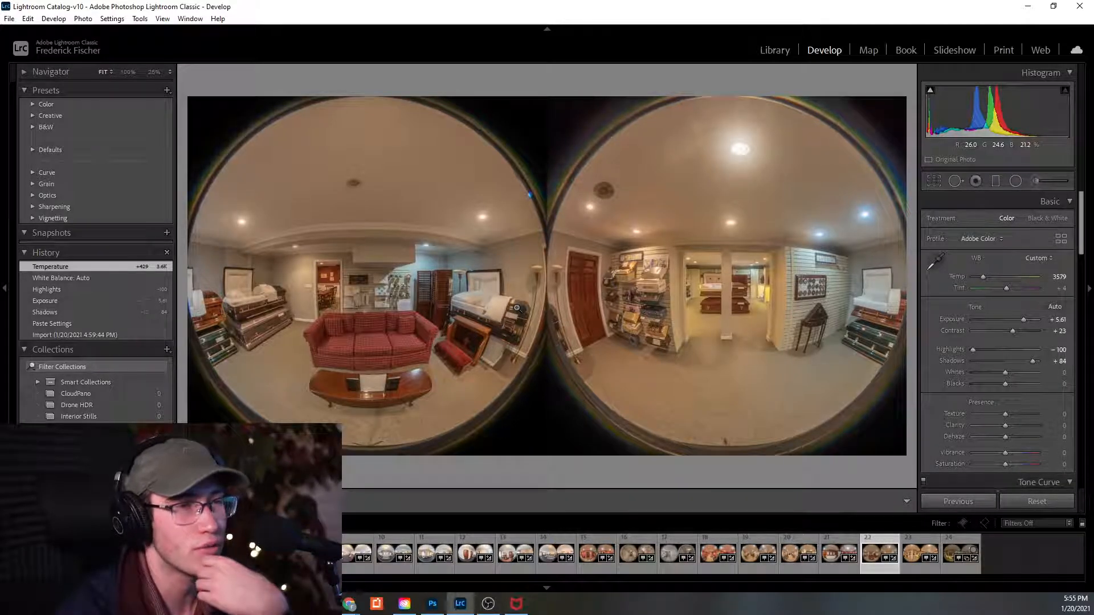
Inspect the red sofa showroom's vault display, door, lens seam, sofa and caskets at 100%.
{"action": "left_click", "coordinate": [655, 300]}
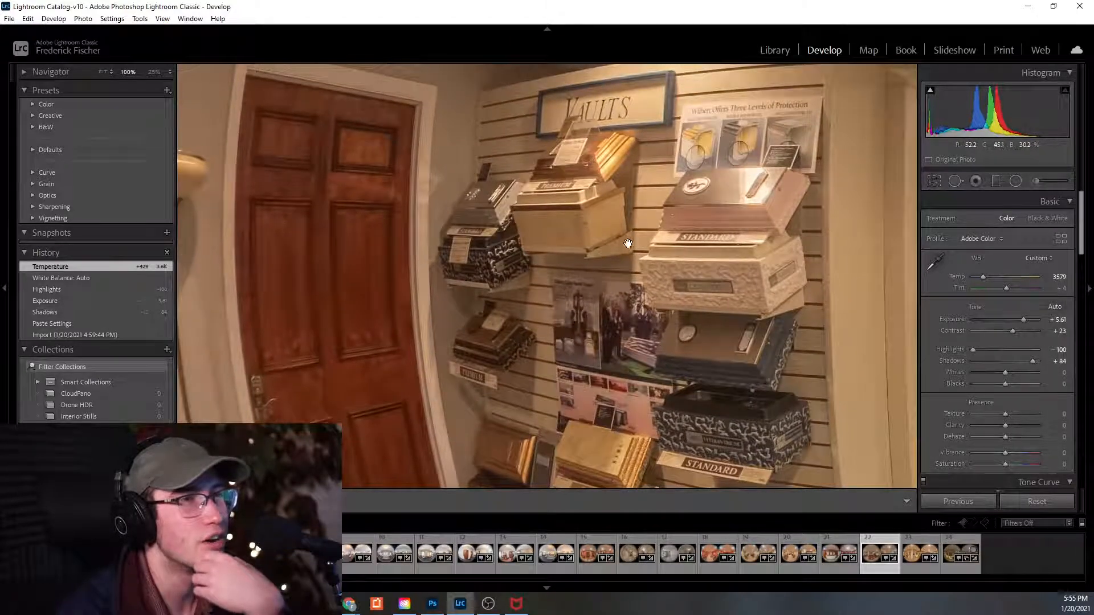
{"action": "left_click_drag", "start_coordinate": [627, 251], "coordinate": [598, 322]}
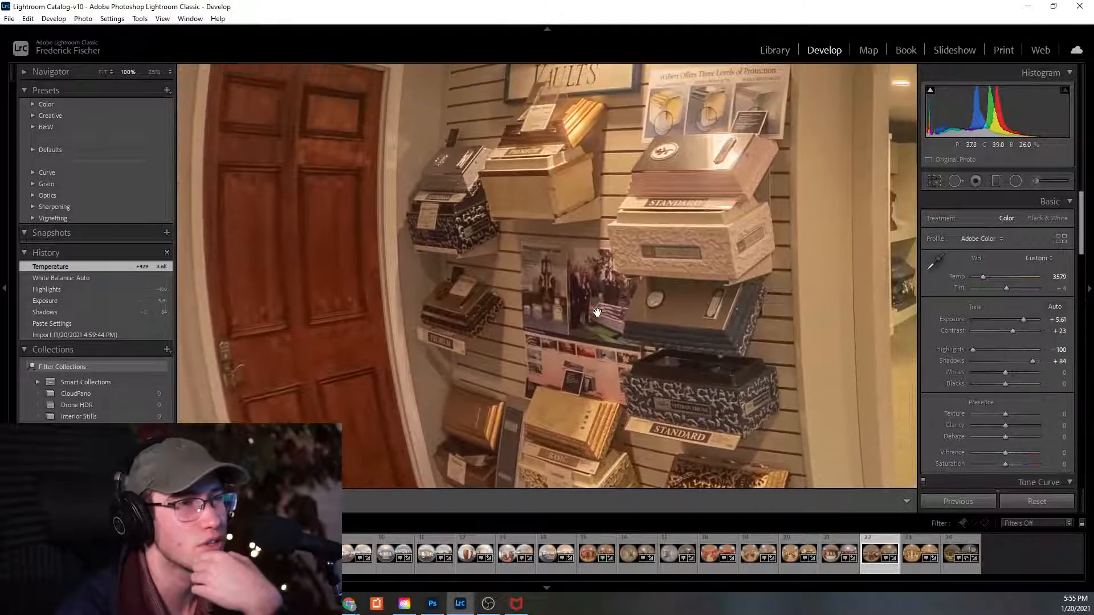
{"action": "left_click_drag", "start_coordinate": [594, 281], "coordinate": [587, 361]}
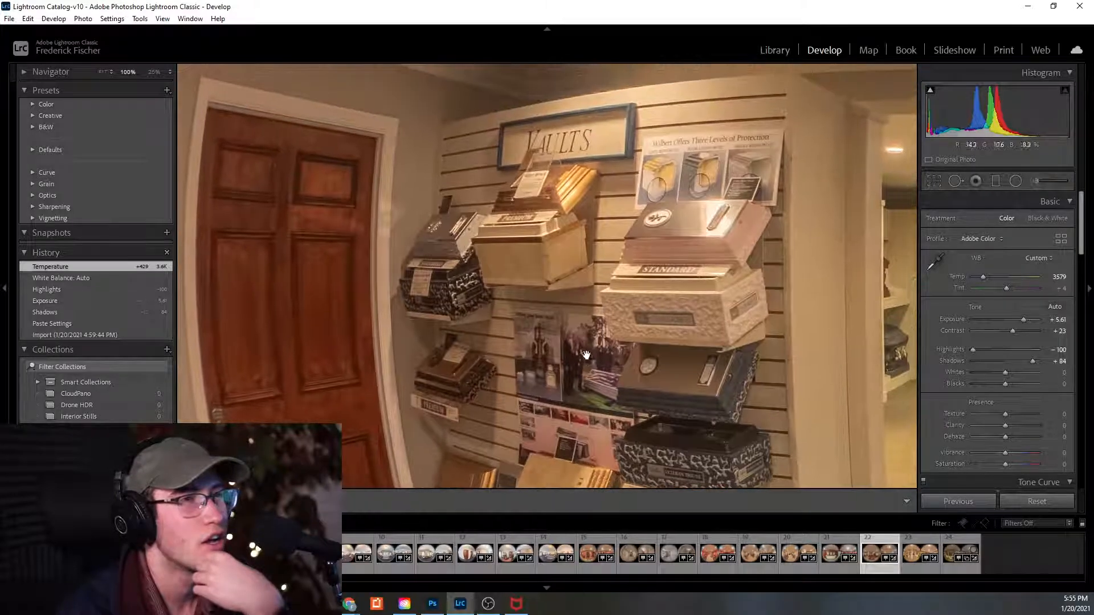
{"action": "scroll", "coordinate": [655, 268], "scroll_direction": "down", "scroll_amount": 3}
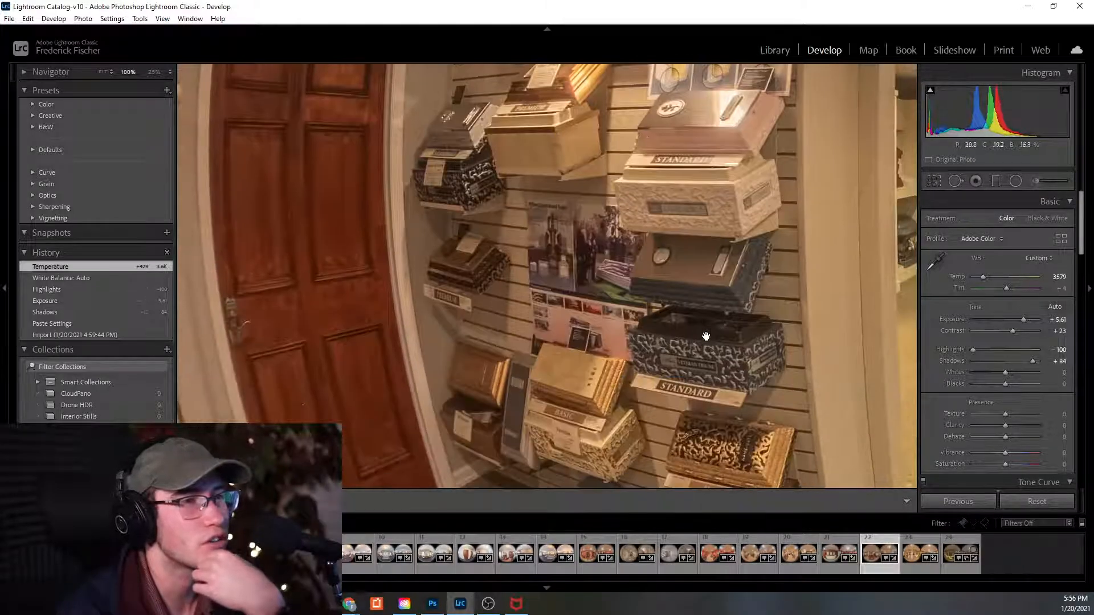
{"action": "left_click", "coordinate": [672, 345]}
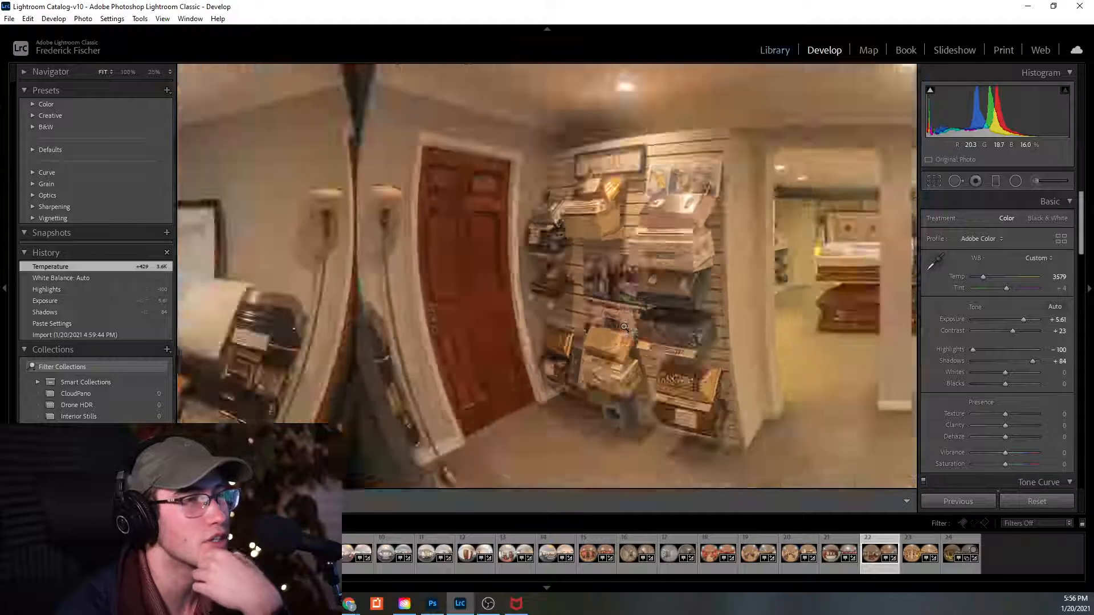
{"action": "left_click", "coordinate": [578, 329]}
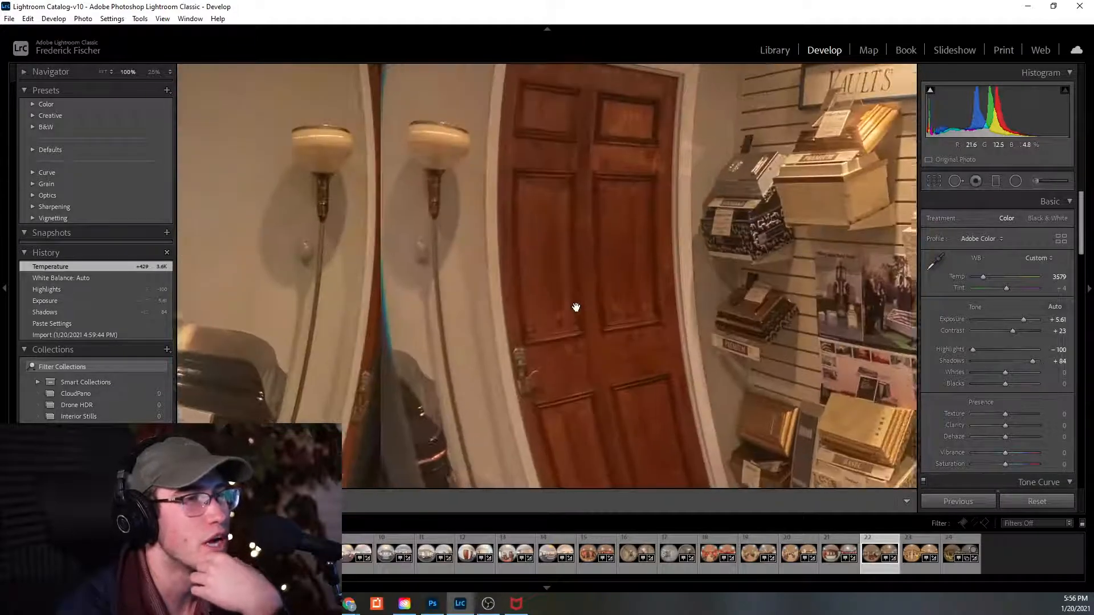
{"action": "left_click", "coordinate": [588, 380]}
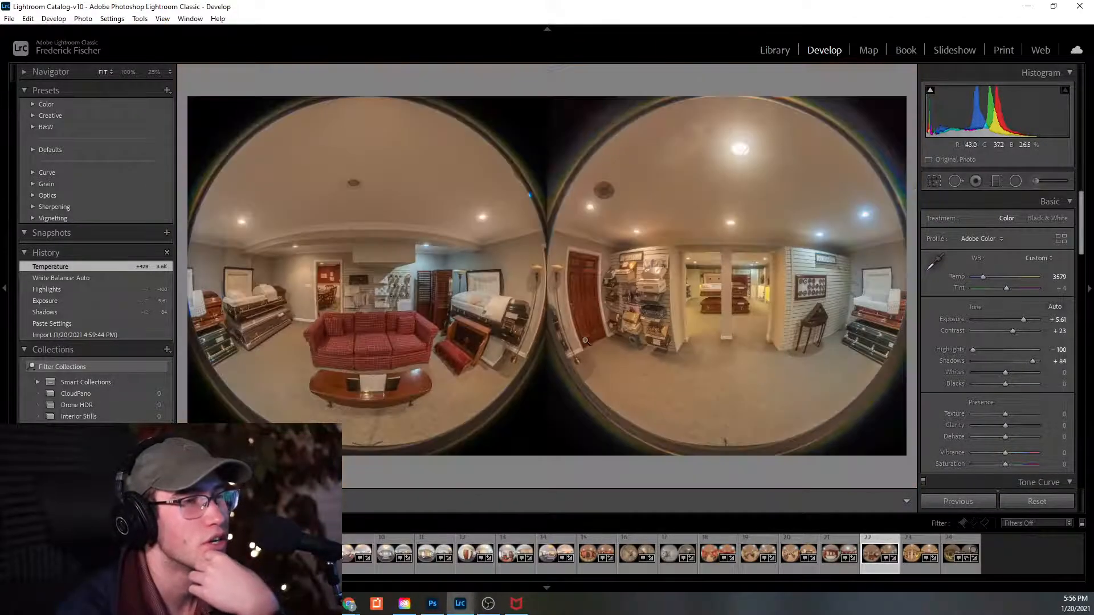
{"action": "left_click", "coordinate": [559, 264]}
{"action": "left_click_drag", "start_coordinate": [549, 239], "coordinate": [600, 281]}
{"action": "left_click", "coordinate": [601, 280]}
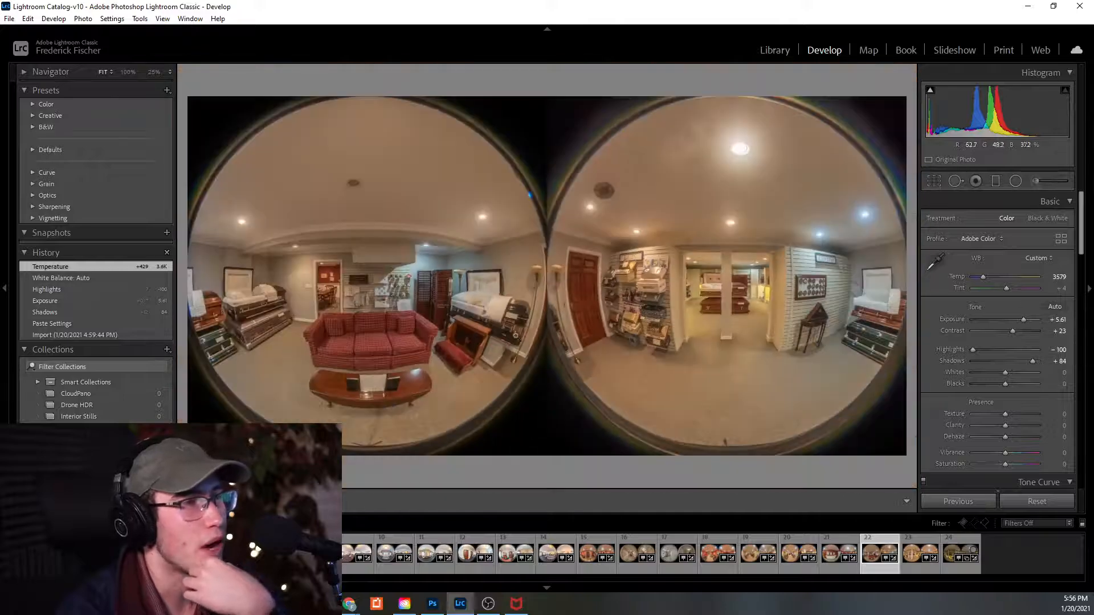
{"action": "left_click", "coordinate": [358, 350]}
{"action": "left_click_drag", "start_coordinate": [376, 351], "coordinate": [508, 379]}
{"action": "left_click", "coordinate": [498, 313]}
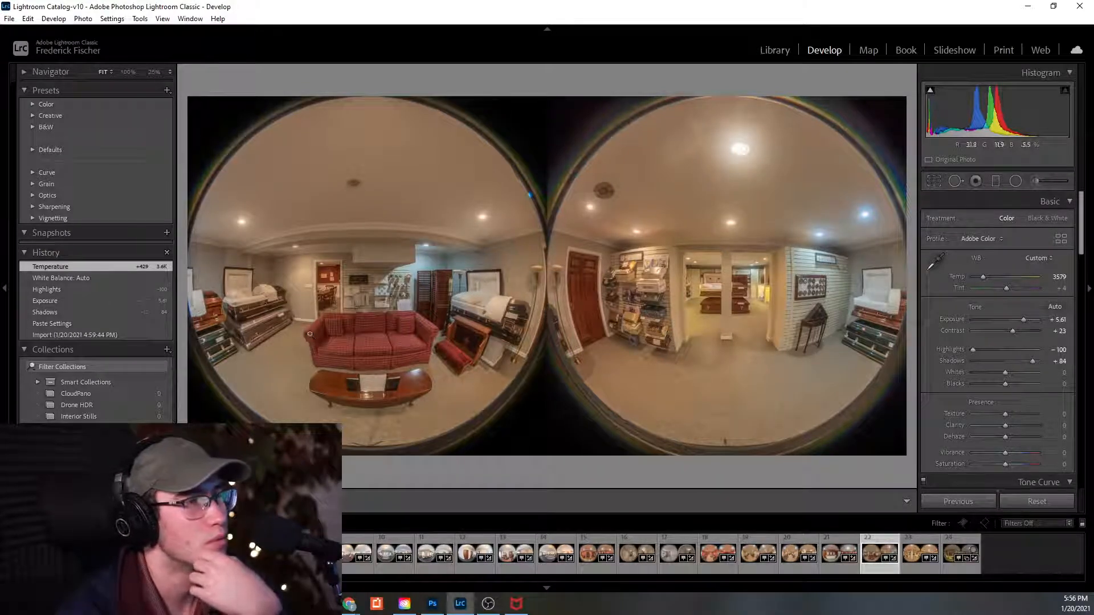
{"action": "left_click", "coordinate": [241, 311]}
{"action": "left_click", "coordinate": [392, 293]}
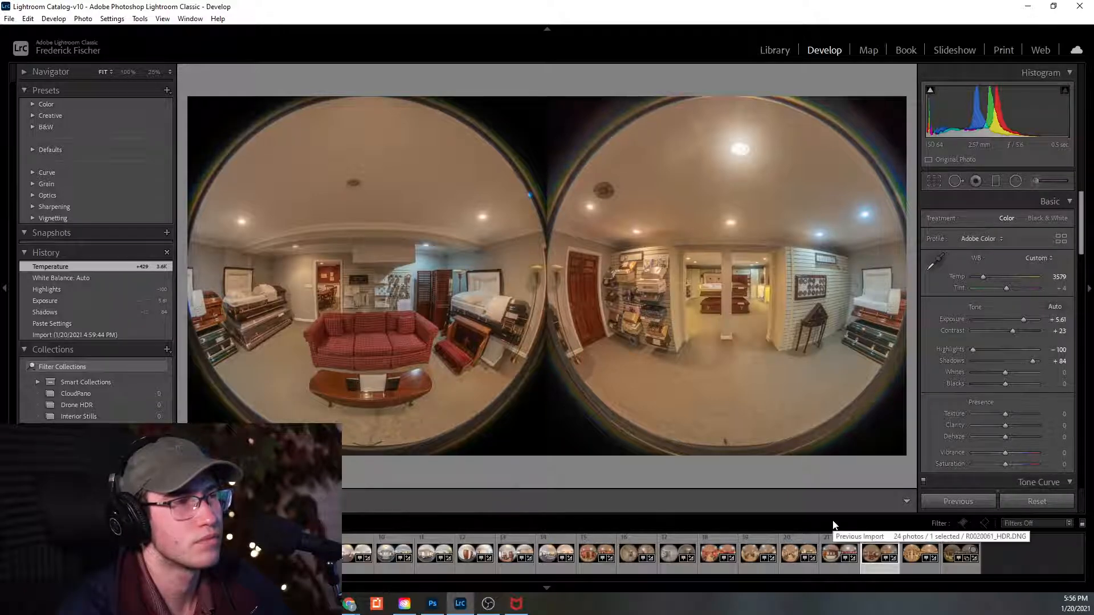
Give panorama 23, the casket room with the white centre column, Auto white balance and warm its temperature to 3404.
{"action": "left_click", "coordinate": [910, 567]}
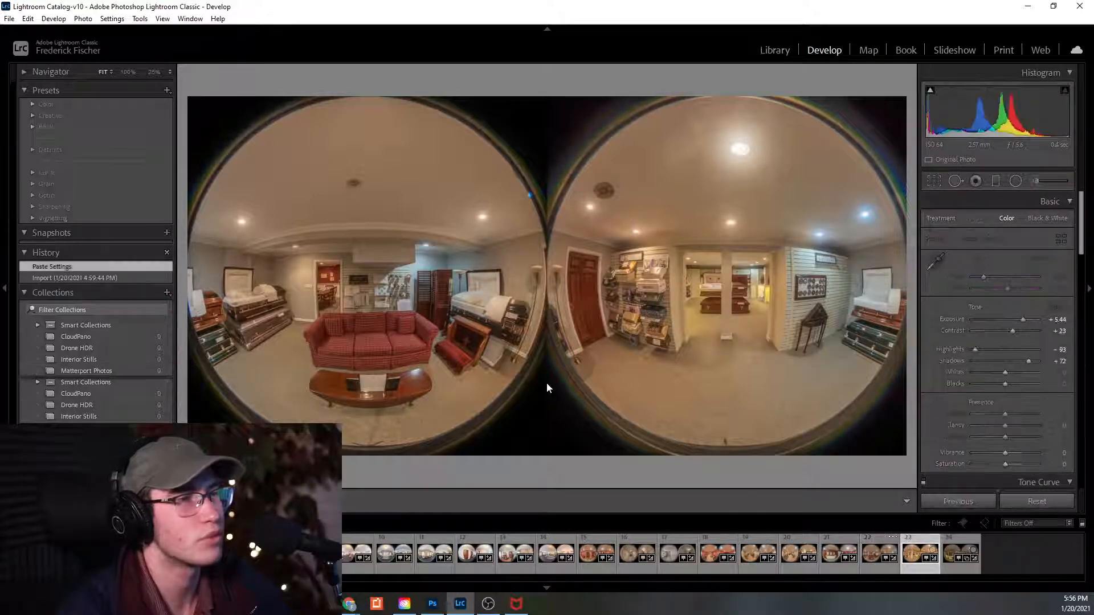
{"action": "left_click", "coordinate": [1037, 258]}
{"action": "left_click", "coordinate": [1002, 284]}
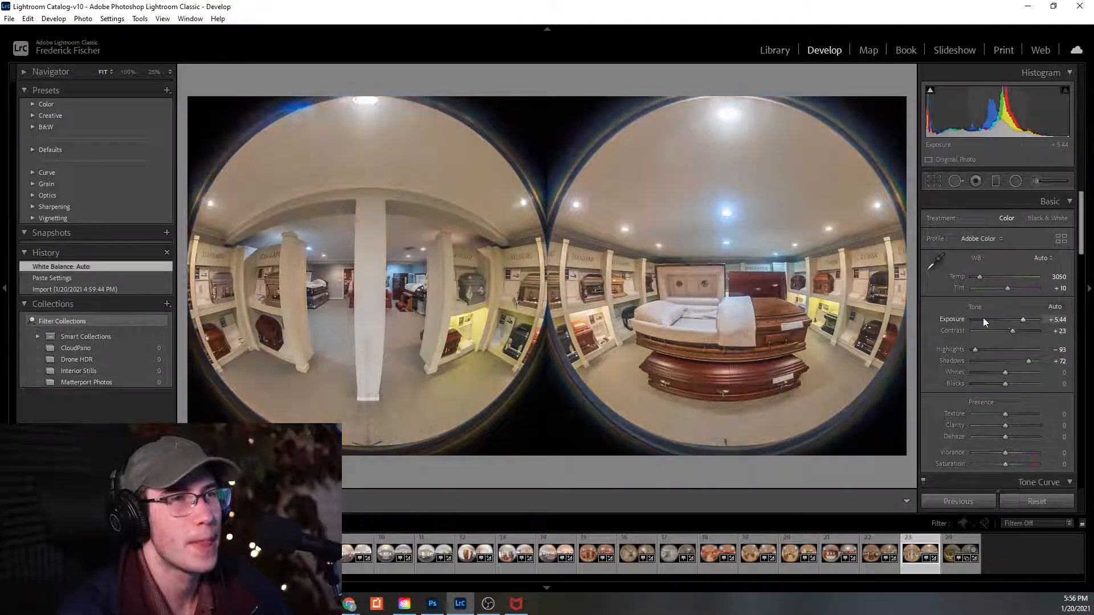
{"action": "left_click_drag", "start_coordinate": [980, 277], "coordinate": [981, 280]}
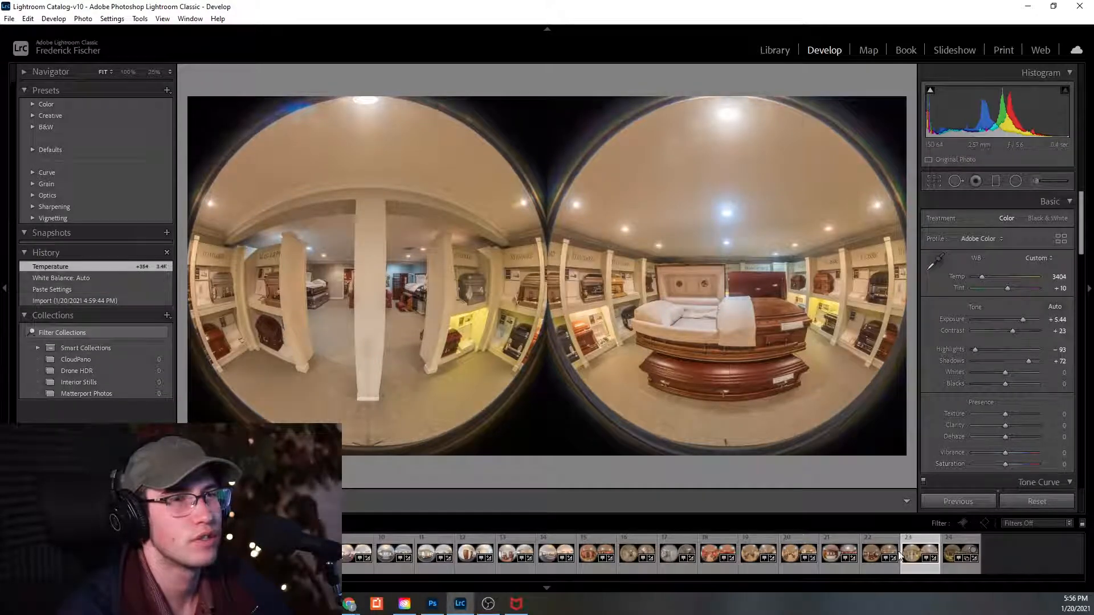
{"action": "mouse_move", "coordinate": [930, 94]}
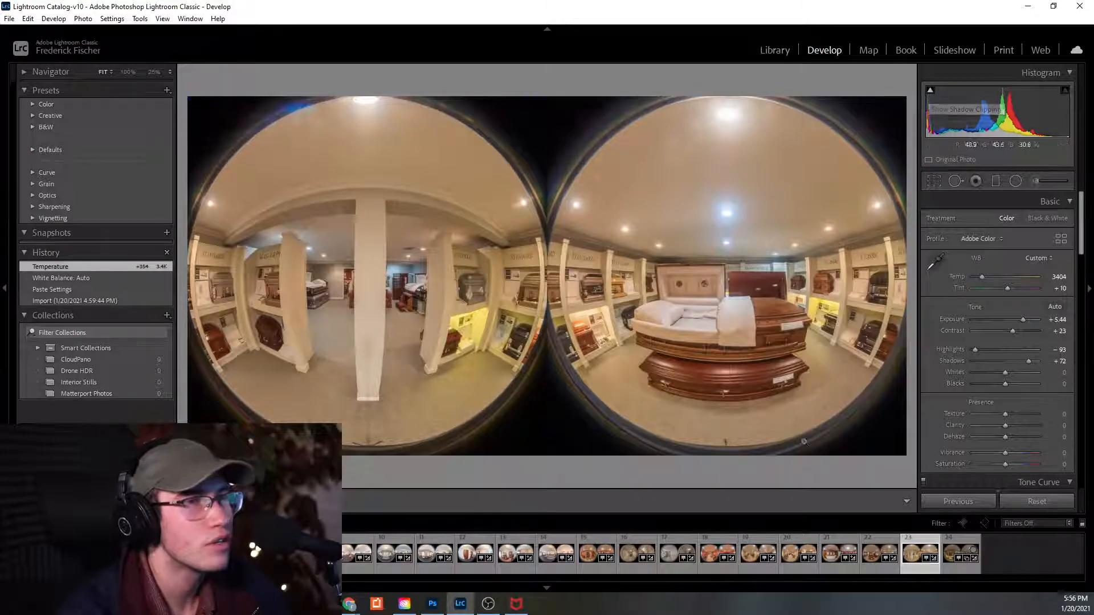
Brighten panorama 24, the Classic casket display room, with shadows +89 and fine-tune its exposure.
{"action": "left_click", "coordinate": [952, 544]}
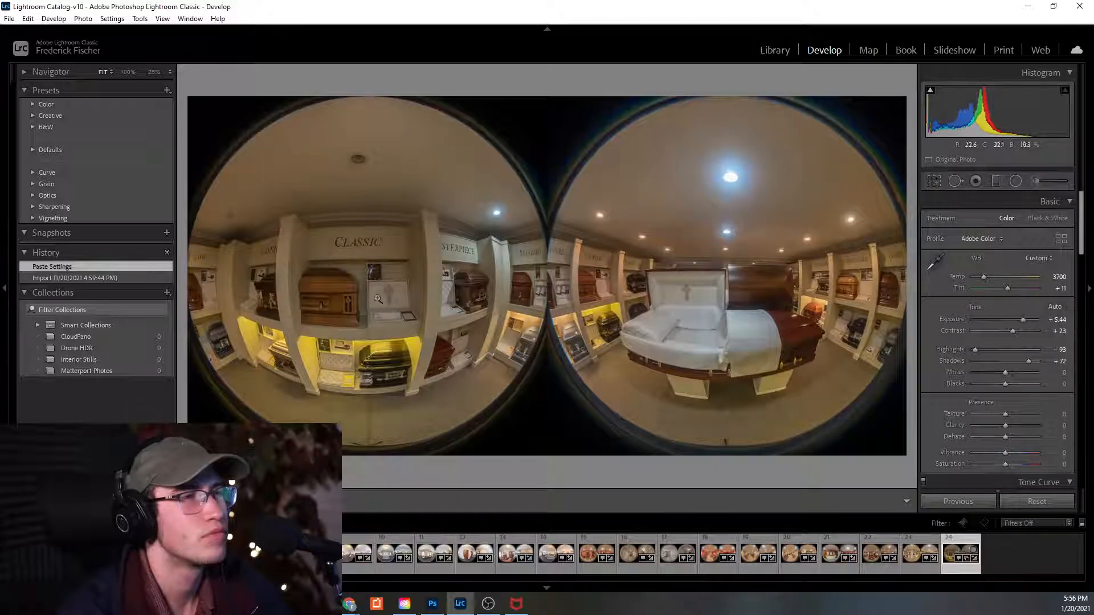
{"action": "left_click_drag", "start_coordinate": [1023, 320], "coordinate": [1024, 320]}
{"action": "left_click_drag", "start_coordinate": [1030, 360], "coordinate": [1034, 360]}
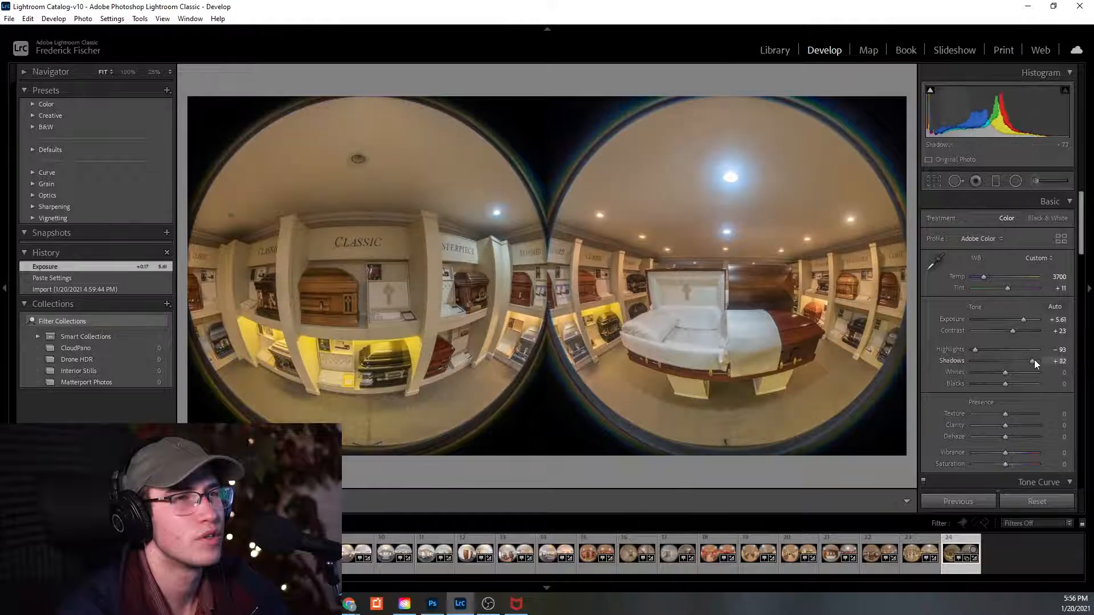
{"action": "left_click_drag", "start_coordinate": [1024, 318], "coordinate": [1021, 318]}
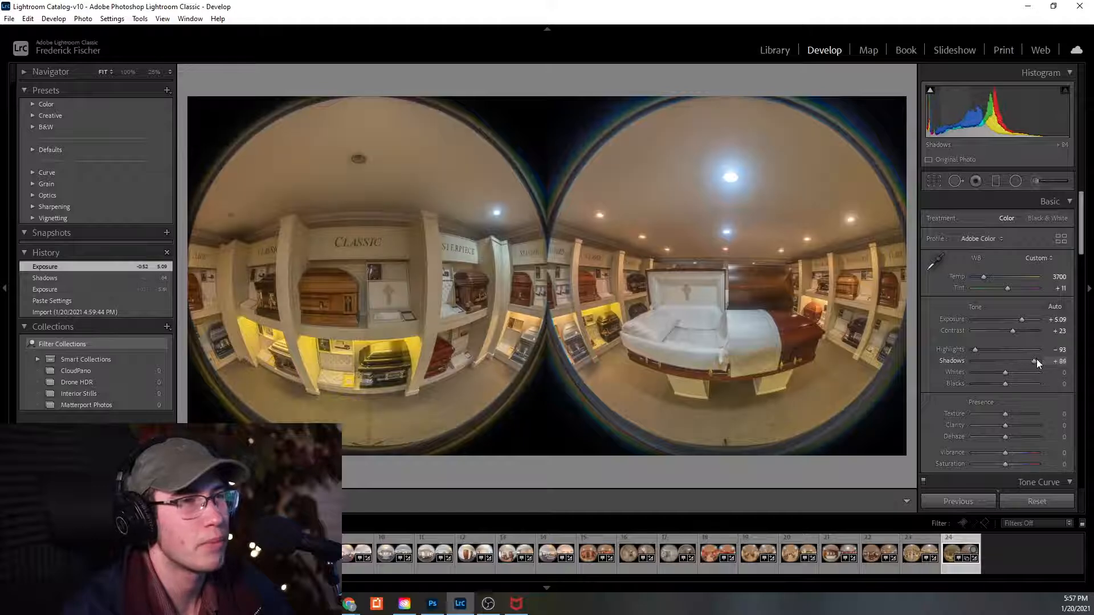
{"action": "left_click_drag", "start_coordinate": [1035, 360], "coordinate": [1037, 359]}
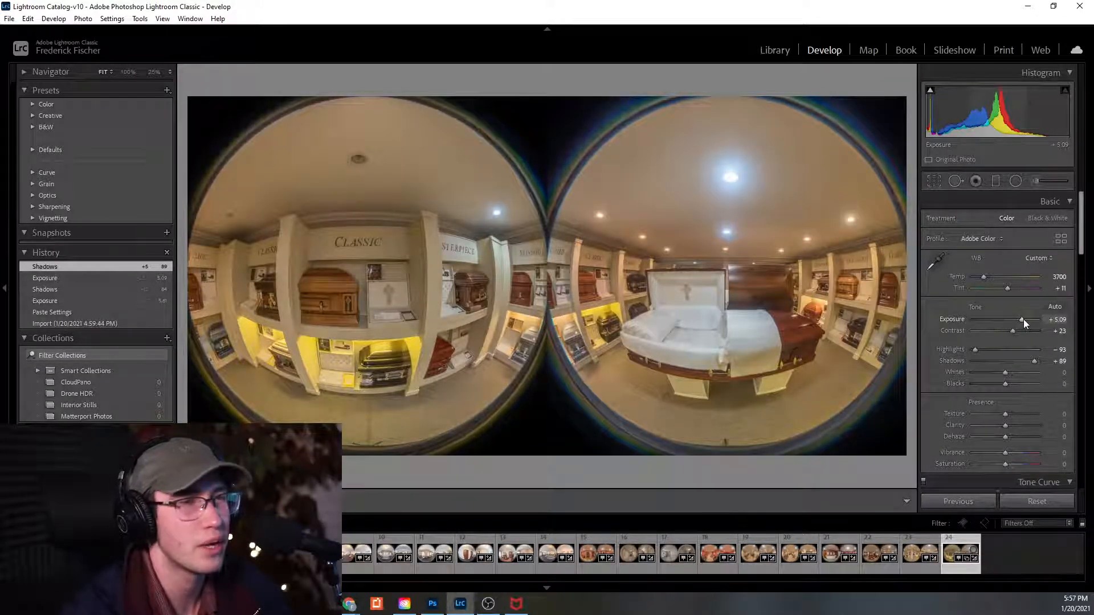
{"action": "left_click_drag", "start_coordinate": [1022, 319], "coordinate": [1024, 319]}
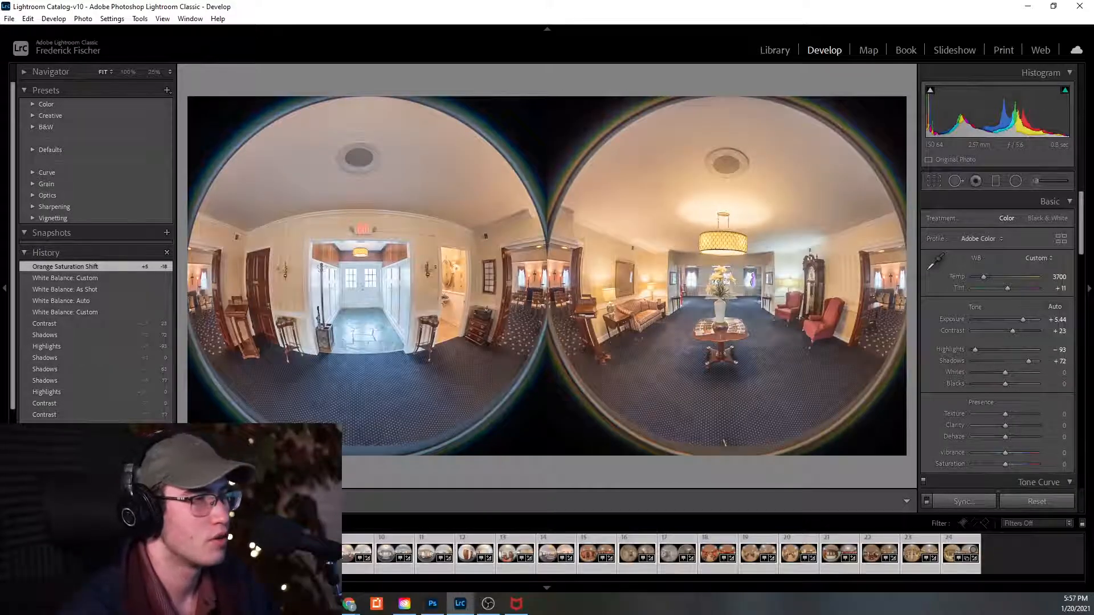
Send the selected panoramas to Theta Stitcher as copies with Lightroom adjustments and batch-process them there.
{"action": "right_click", "coordinate": [298, 552]}
{"action": "mouse_move", "coordinate": [427, 279]}
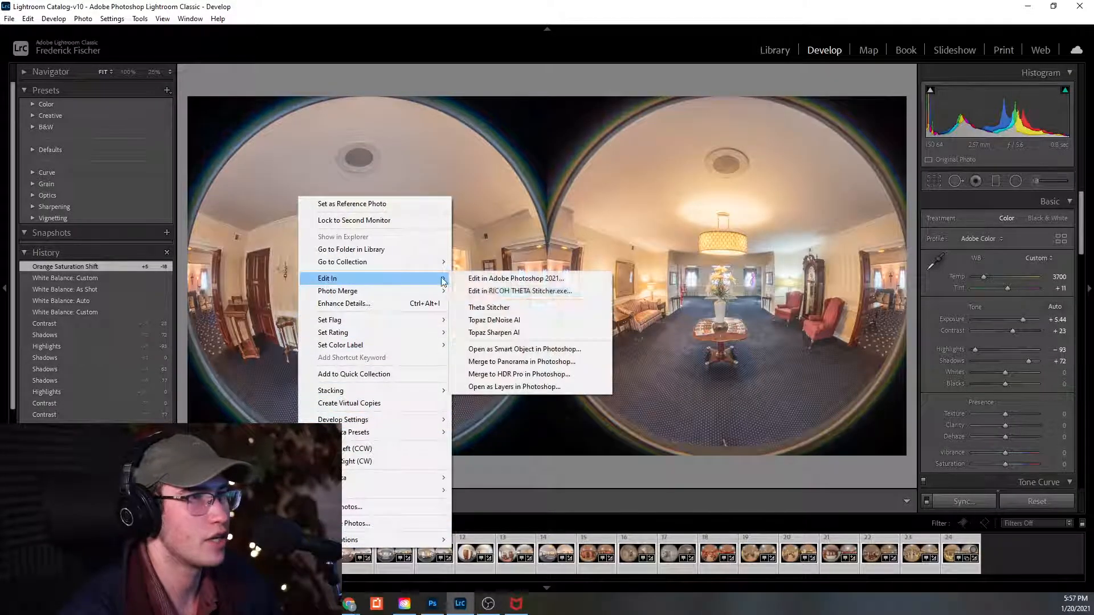
{"action": "left_click", "coordinate": [498, 307]}
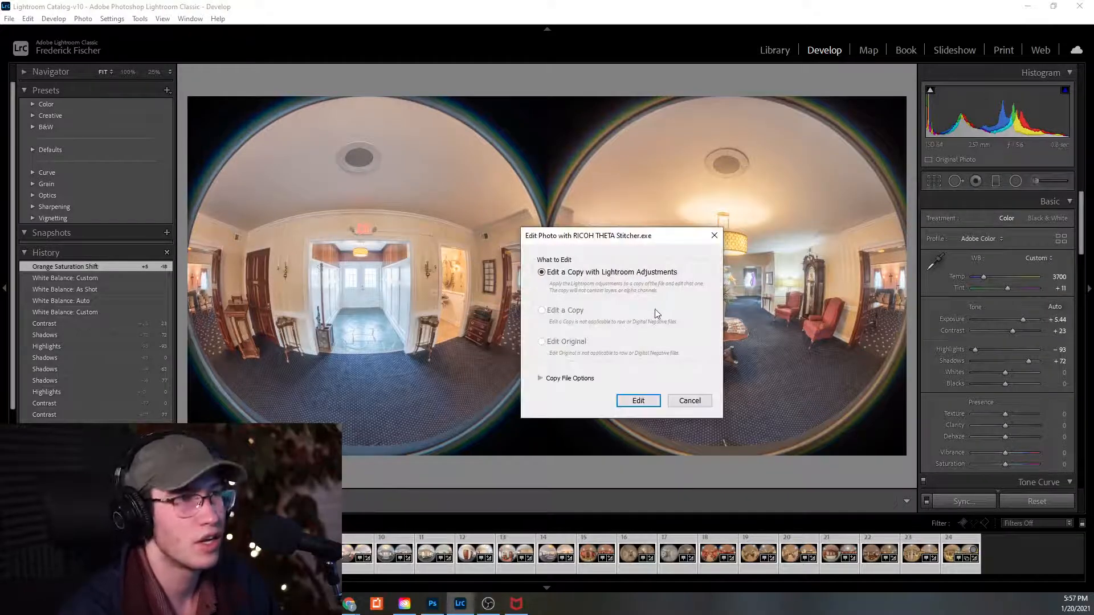
{"action": "left_click", "coordinate": [635, 404]}
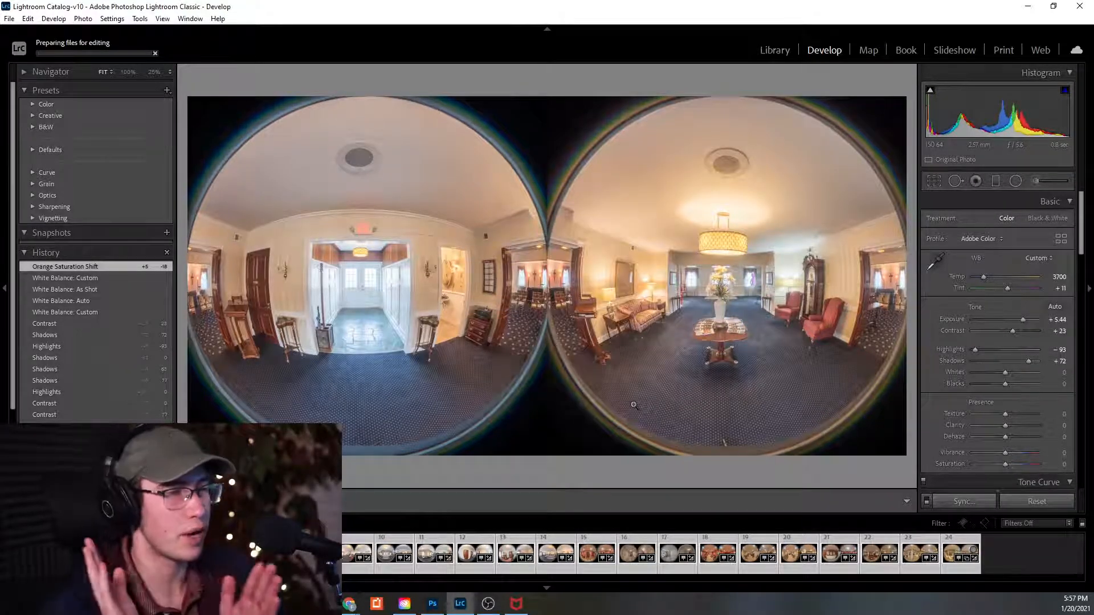
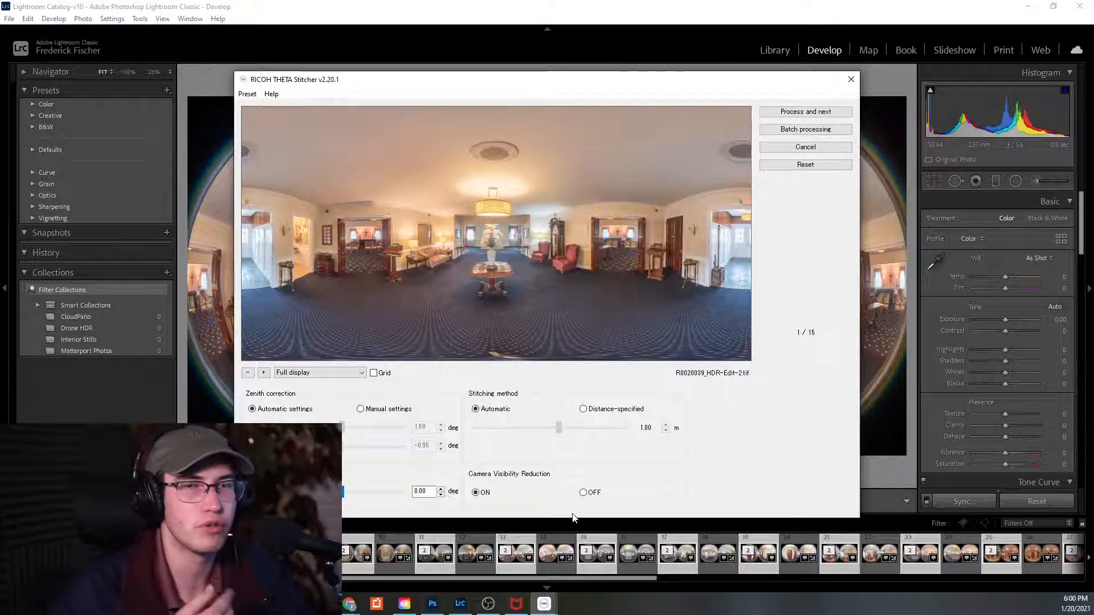
{"action": "left_click", "coordinate": [793, 128]}
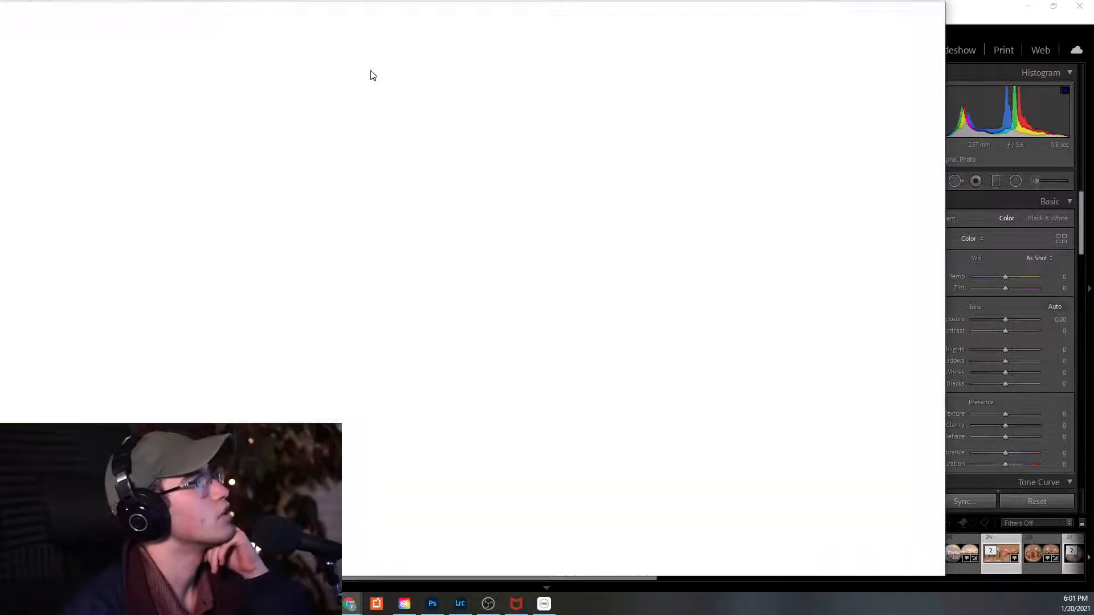
Bring up the Blackmagic Design ATEM Mini page in the browser and read through its overview, switcher features, models and live-interview section.
{"action": "left_click_drag", "start_coordinate": [373, 76], "coordinate": [378, 1]}
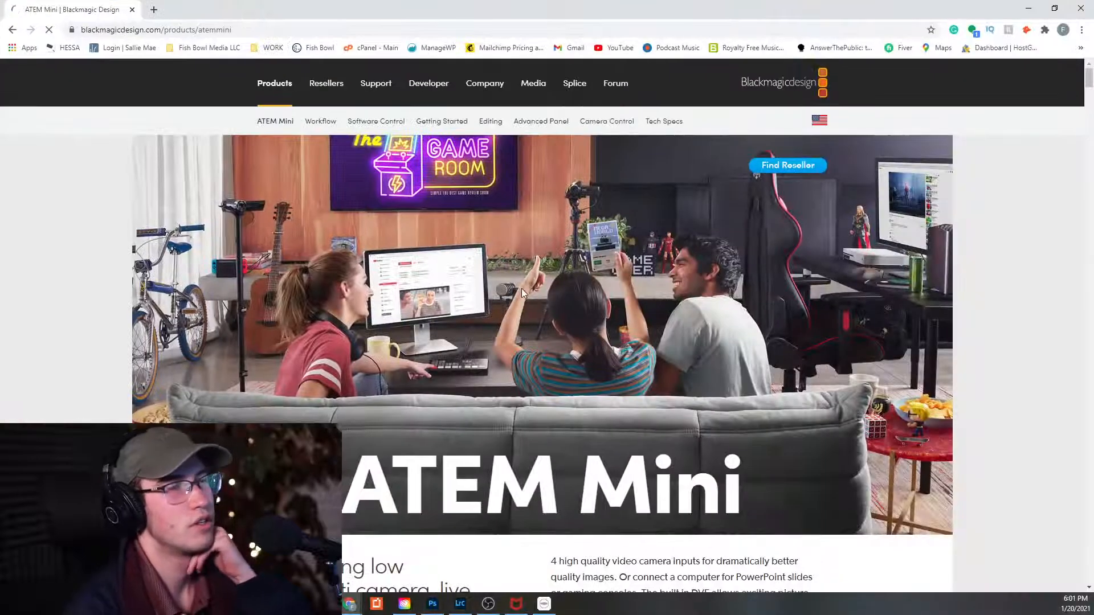
{"action": "scroll", "coordinate": [474, 395], "scroll_direction": "down", "scroll_amount": 2}
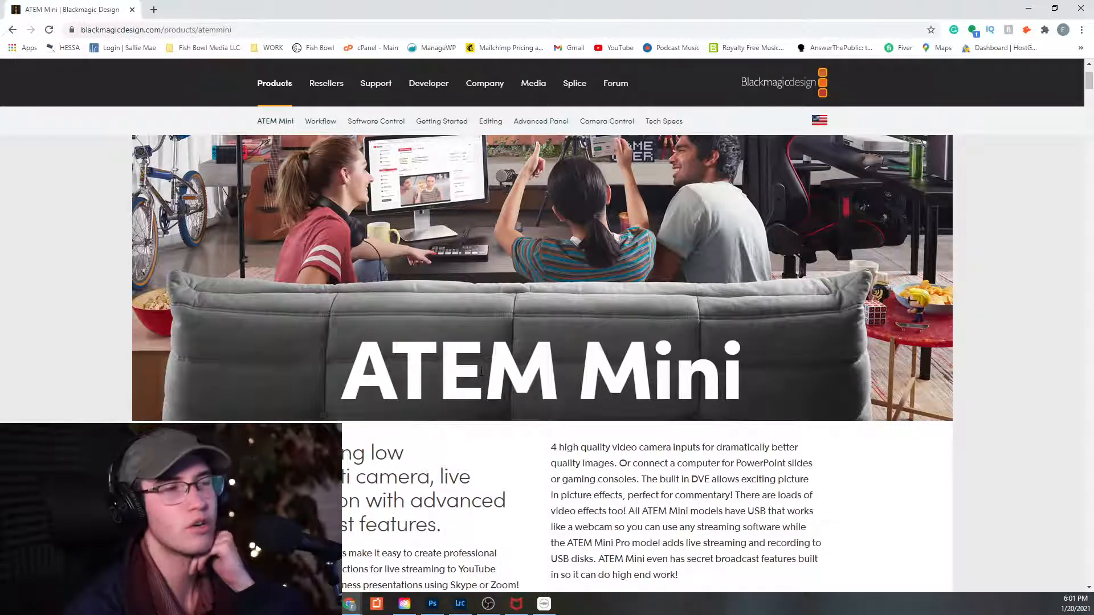
{"action": "scroll", "coordinate": [463, 330], "scroll_direction": "down", "scroll_amount": 2}
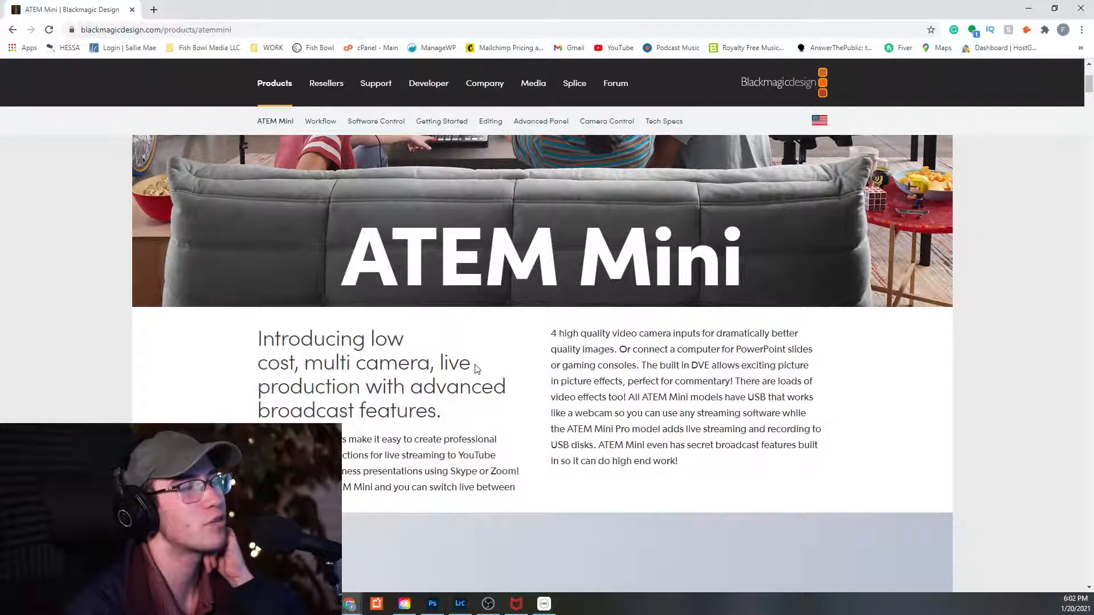
{"action": "scroll", "coordinate": [478, 369], "scroll_direction": "down", "scroll_amount": 5}
{"action": "scroll", "coordinate": [477, 368], "scroll_direction": "down", "scroll_amount": 2}
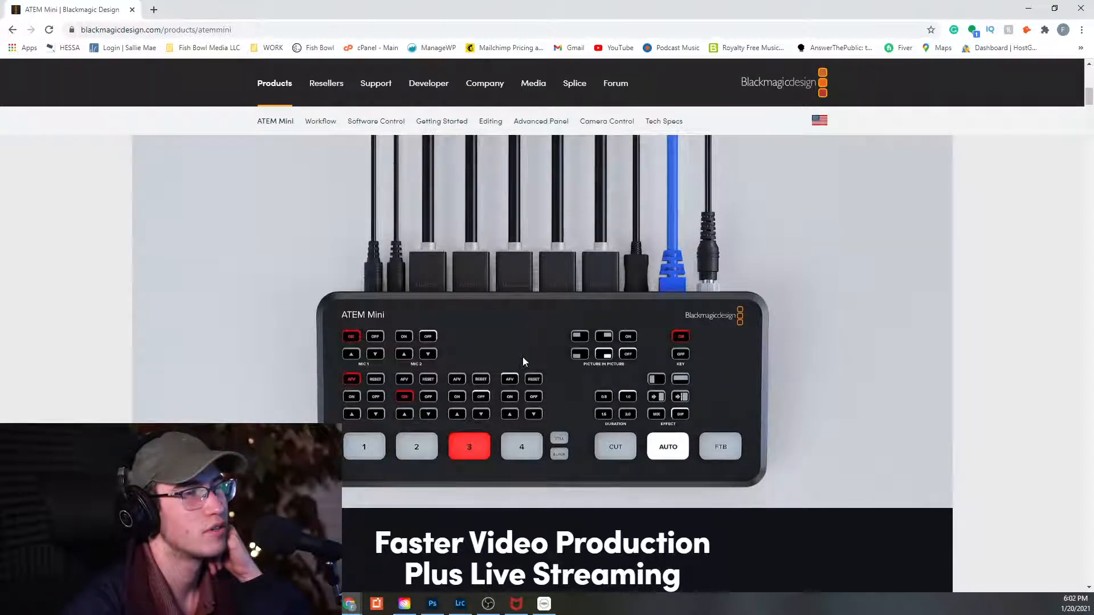
{"action": "scroll", "coordinate": [522, 357], "scroll_direction": "down", "scroll_amount": 6}
{"action": "scroll", "coordinate": [525, 354], "scroll_direction": "down", "scroll_amount": 4}
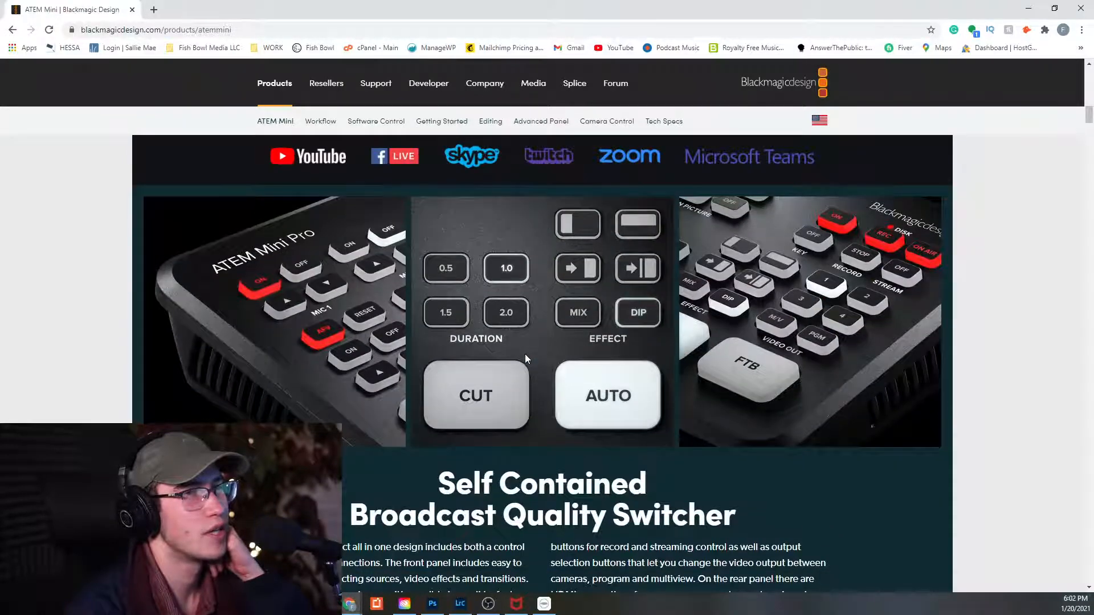
{"action": "scroll", "coordinate": [525, 358], "scroll_direction": "up", "scroll_amount": 3}
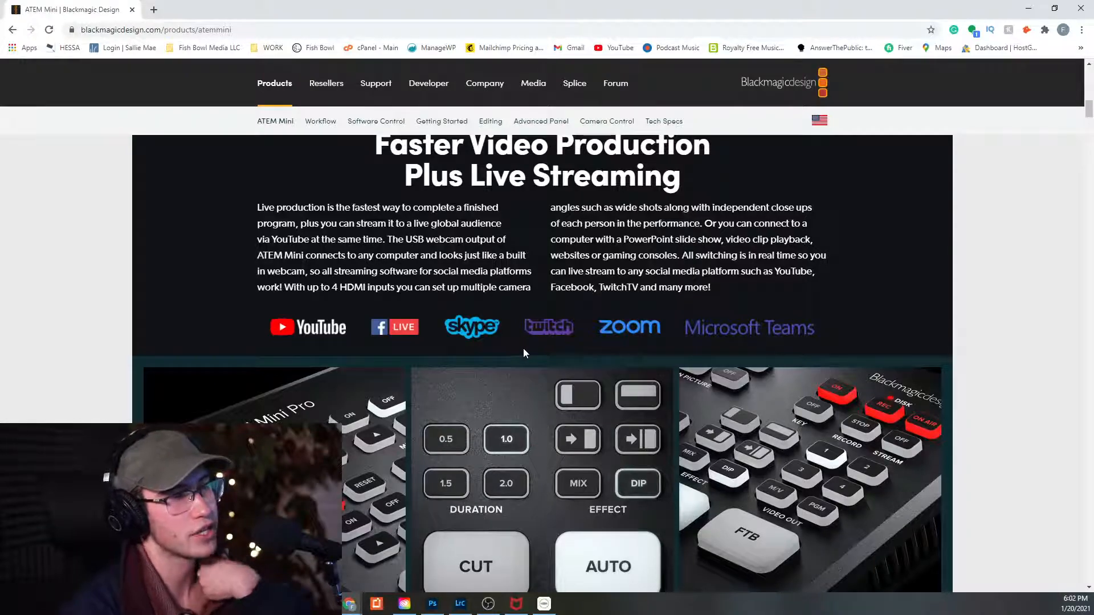
{"action": "scroll", "coordinate": [523, 354], "scroll_direction": "up", "scroll_amount": 2}
{"action": "scroll", "coordinate": [519, 359], "scroll_direction": "down", "scroll_amount": 7}
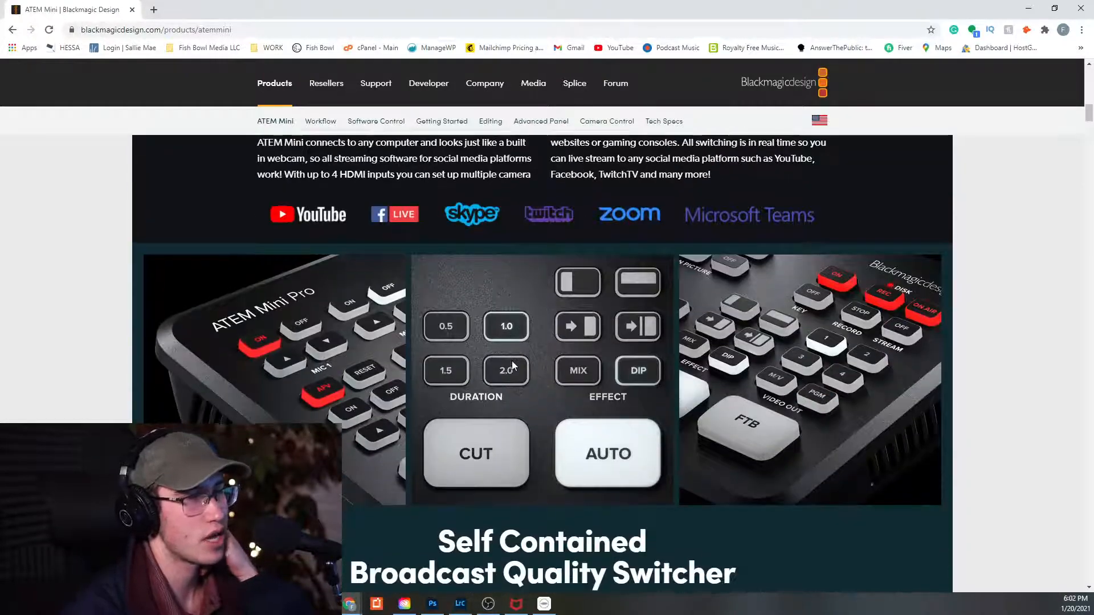
{"action": "scroll", "coordinate": [512, 365], "scroll_direction": "down", "scroll_amount": 6}
{"action": "scroll", "coordinate": [512, 364], "scroll_direction": "down", "scroll_amount": 4}
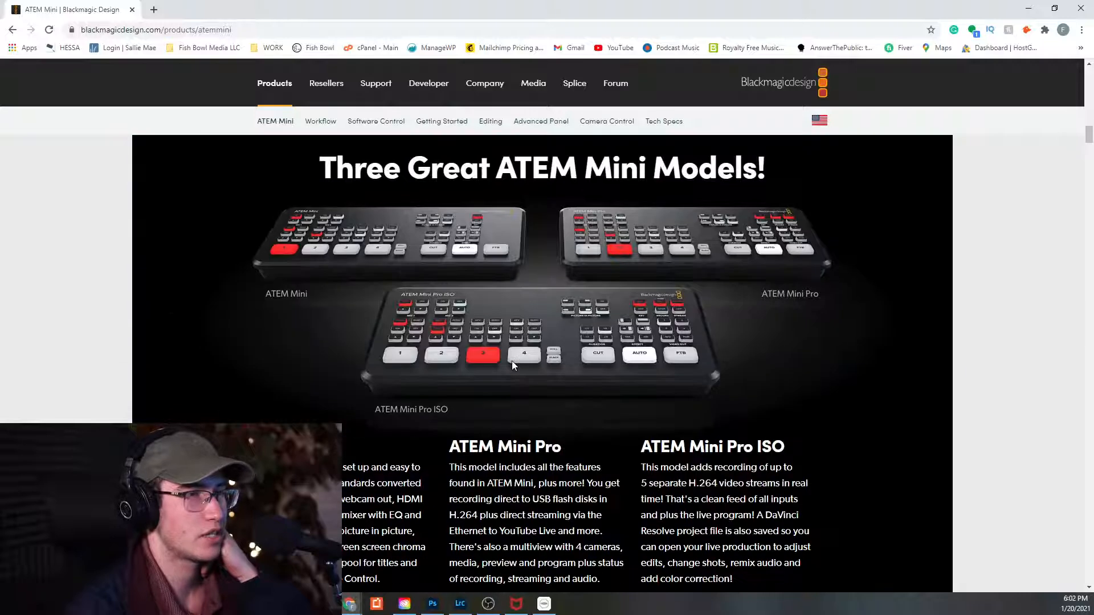
{"action": "scroll", "coordinate": [512, 360], "scroll_direction": "down", "scroll_amount": 7}
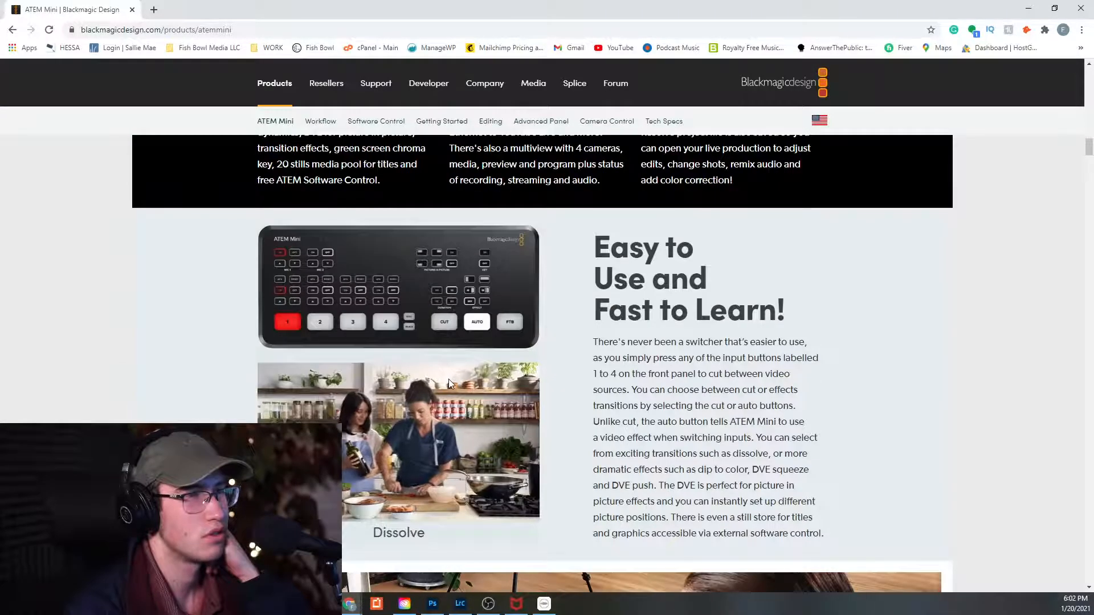
{"action": "scroll", "coordinate": [449, 380], "scroll_direction": "down", "scroll_amount": 2}
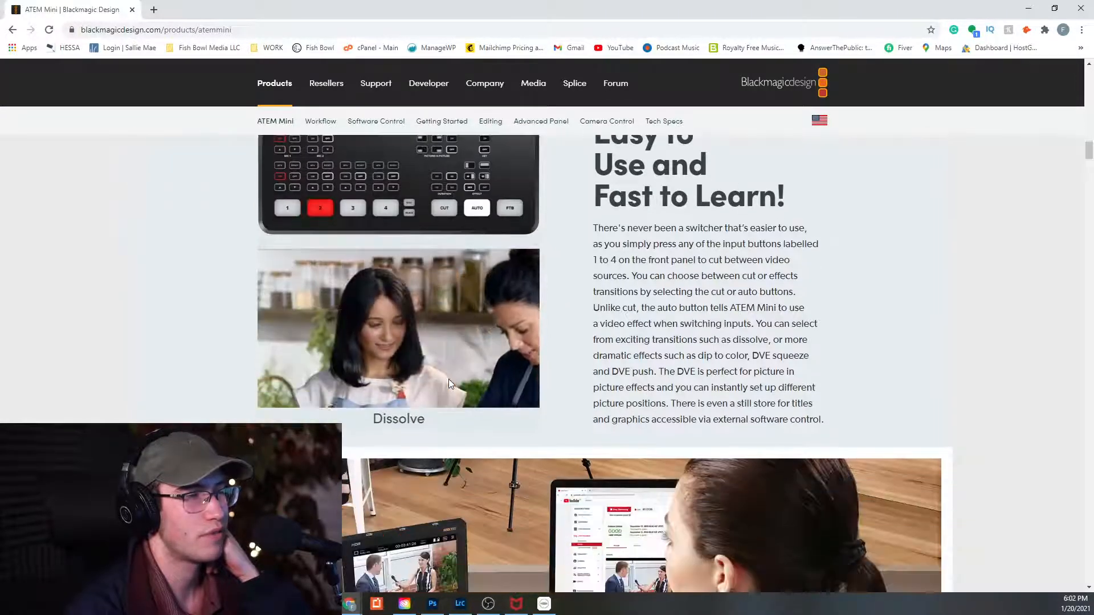
{"action": "scroll", "coordinate": [449, 379], "scroll_direction": "down", "scroll_amount": 3}
{"action": "scroll", "coordinate": [452, 378], "scroll_direction": "down", "scroll_amount": 3}
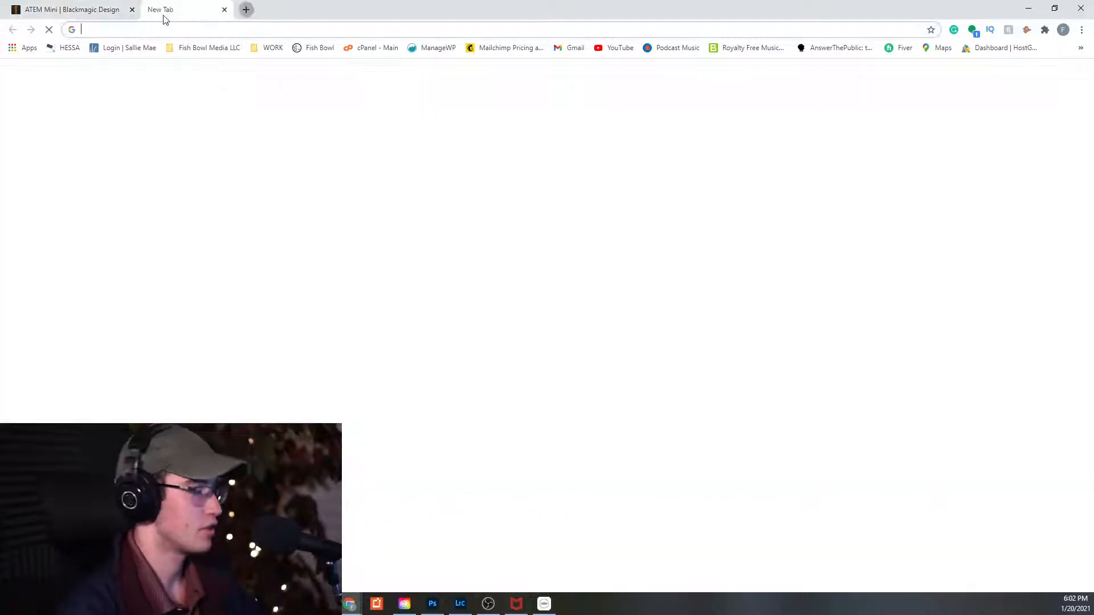
Search the web for "sony z150" in a new browser tab.
{"action": "left_click", "coordinate": [153, 9]}
{"action": "type", "text": "sony 150"}
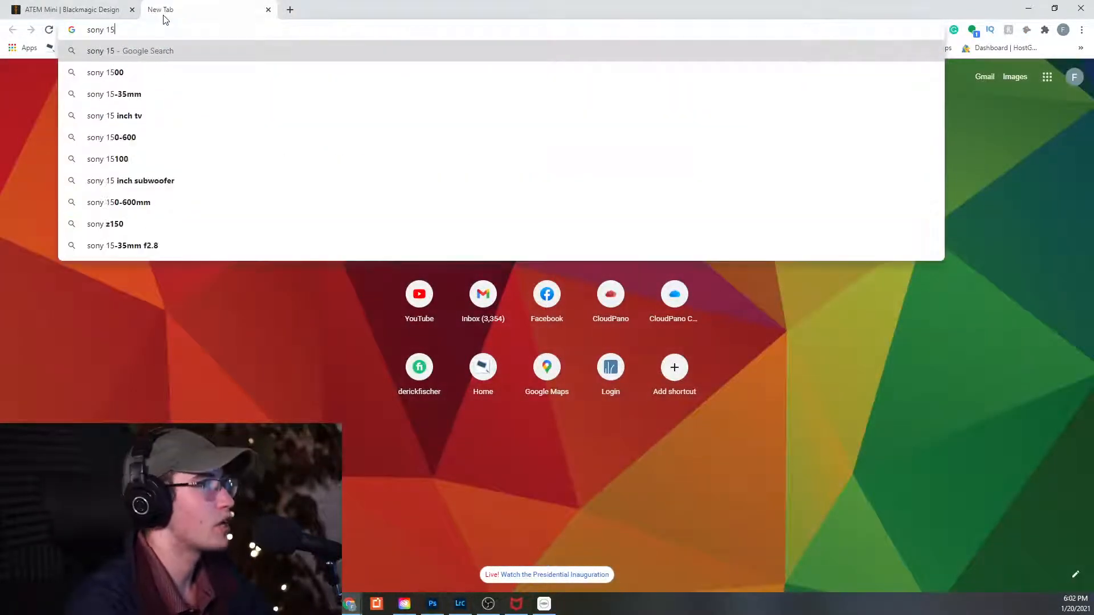
{"action": "key", "text": "BackSpace"}
{"action": "key", "text": "BackSpace"}
{"action": "key", "text": "BackSpace"}
{"action": "key", "text": "BackSpace"}
{"action": "type", "text": "z"}
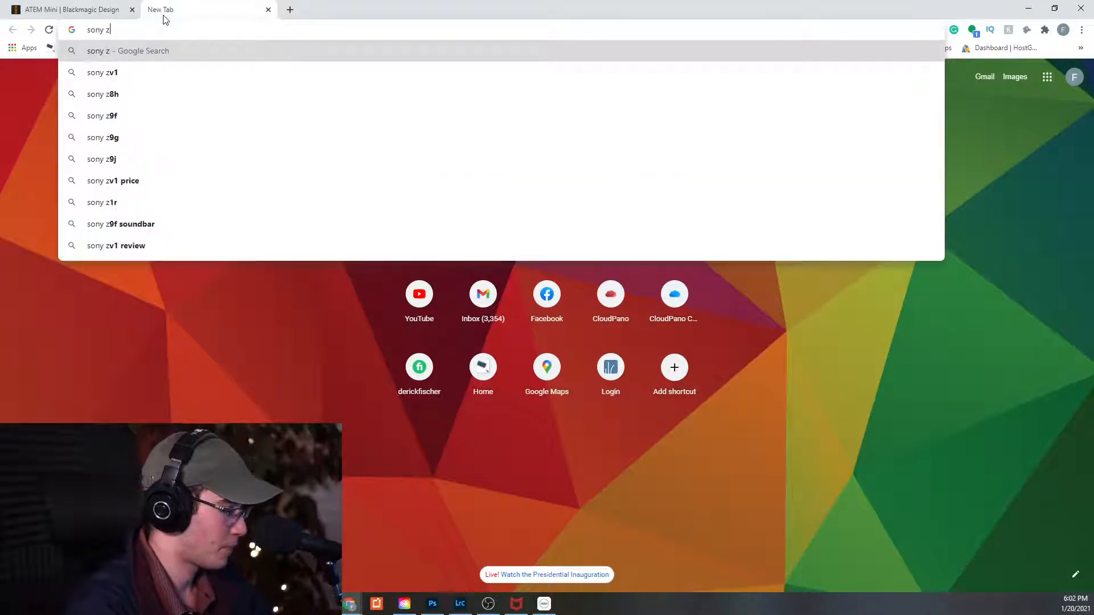
{"action": "type", "text": "150"}
{"action": "key", "text": "Return"}
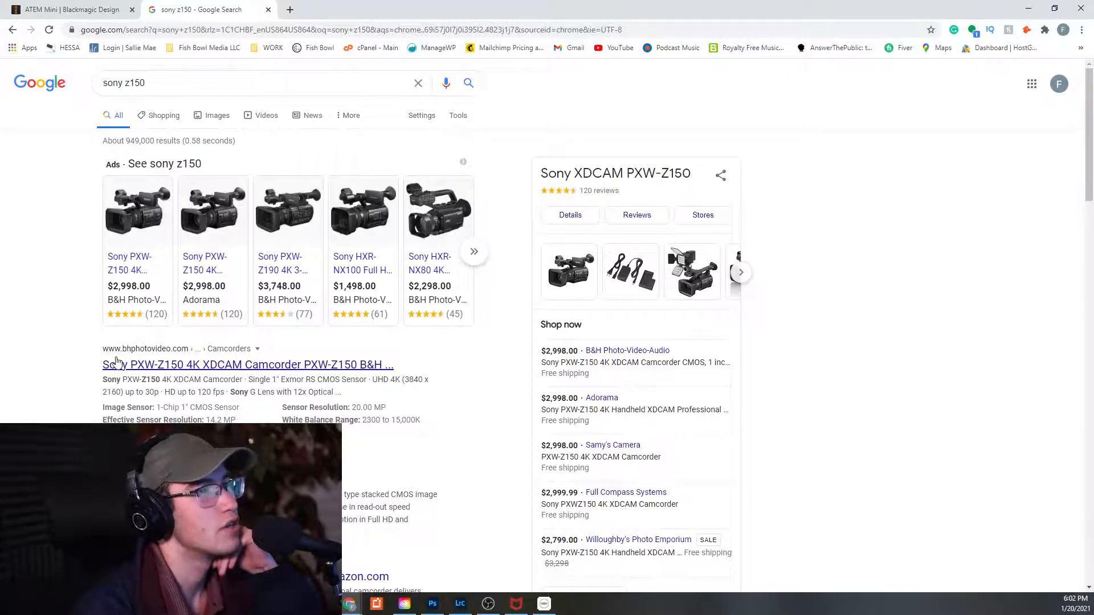
Open the B&H listing for the Sony PXW-Z150 camcorder and view its product photos from several angles.
{"action": "mouse_move", "coordinate": [137, 284]}
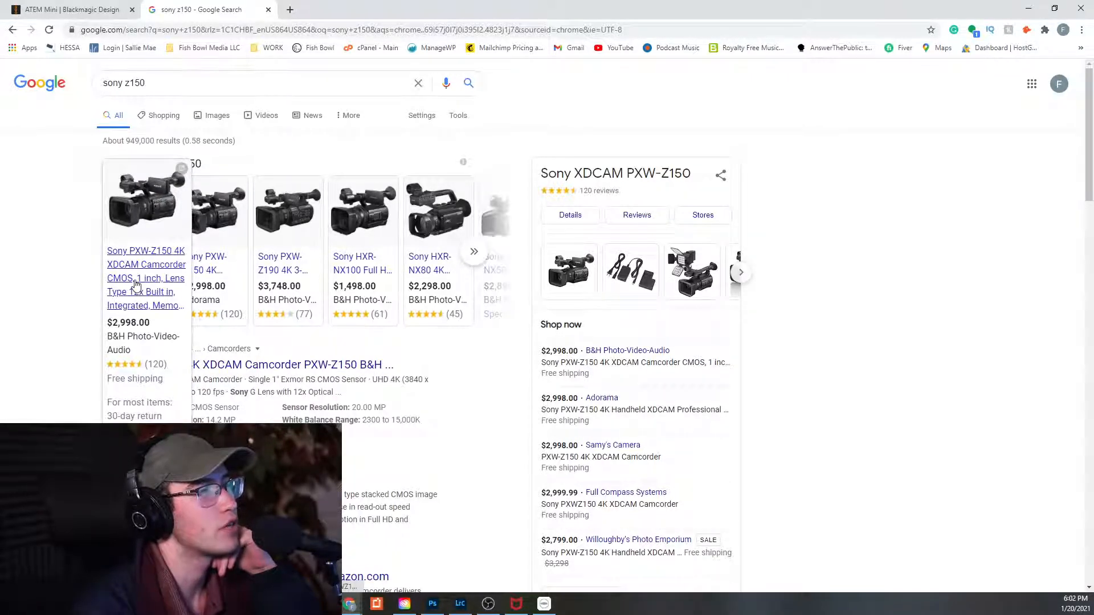
{"action": "left_click", "coordinate": [136, 284]}
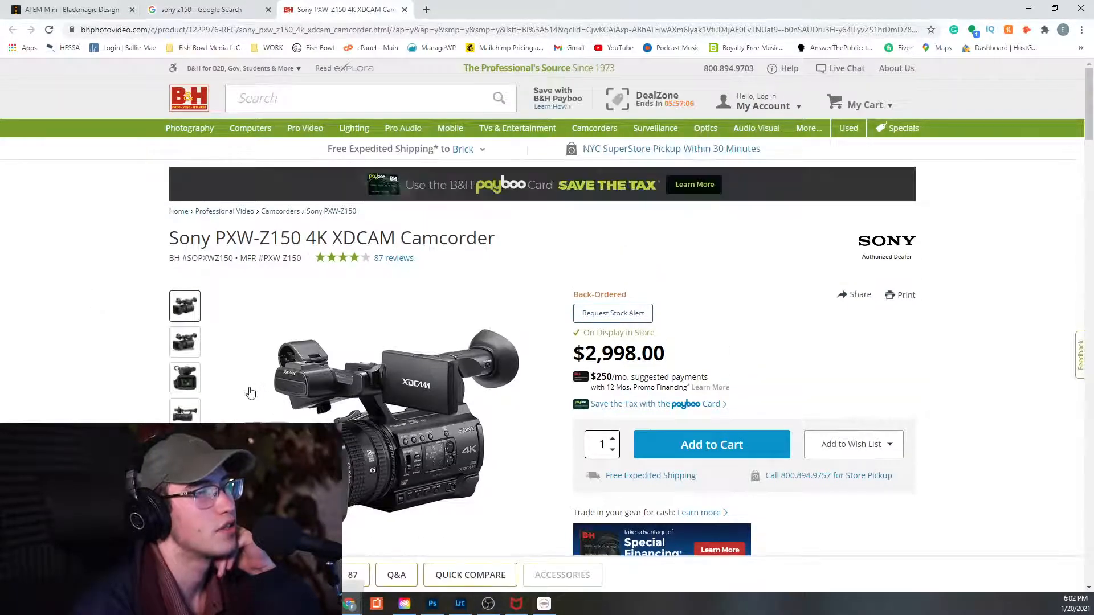
{"action": "left_click", "coordinate": [188, 345]}
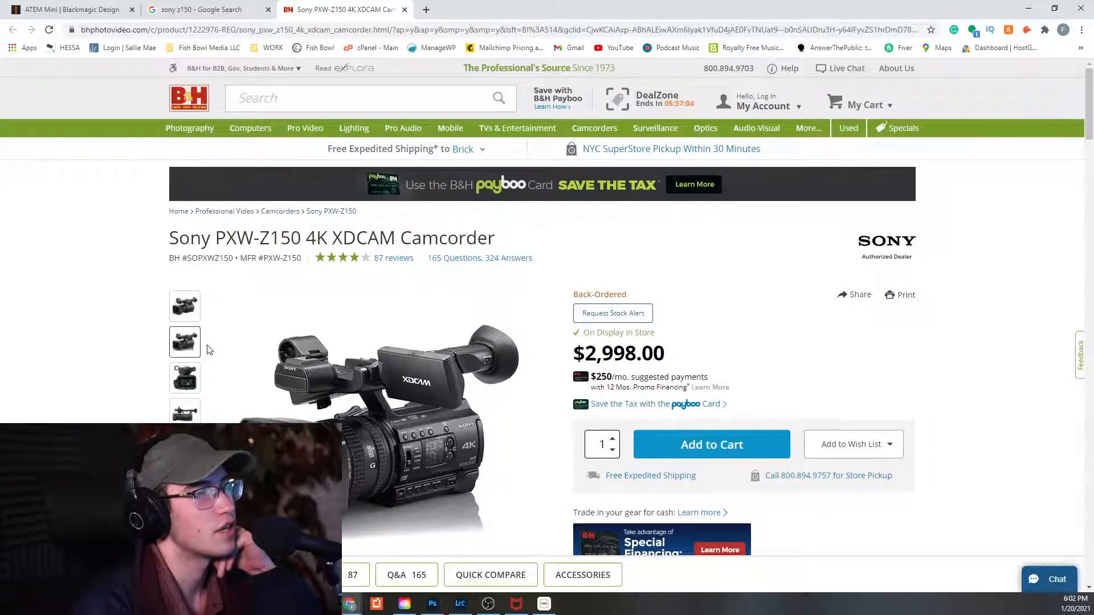
{"action": "left_click", "coordinate": [185, 308]}
{"action": "left_click", "coordinate": [185, 410]}
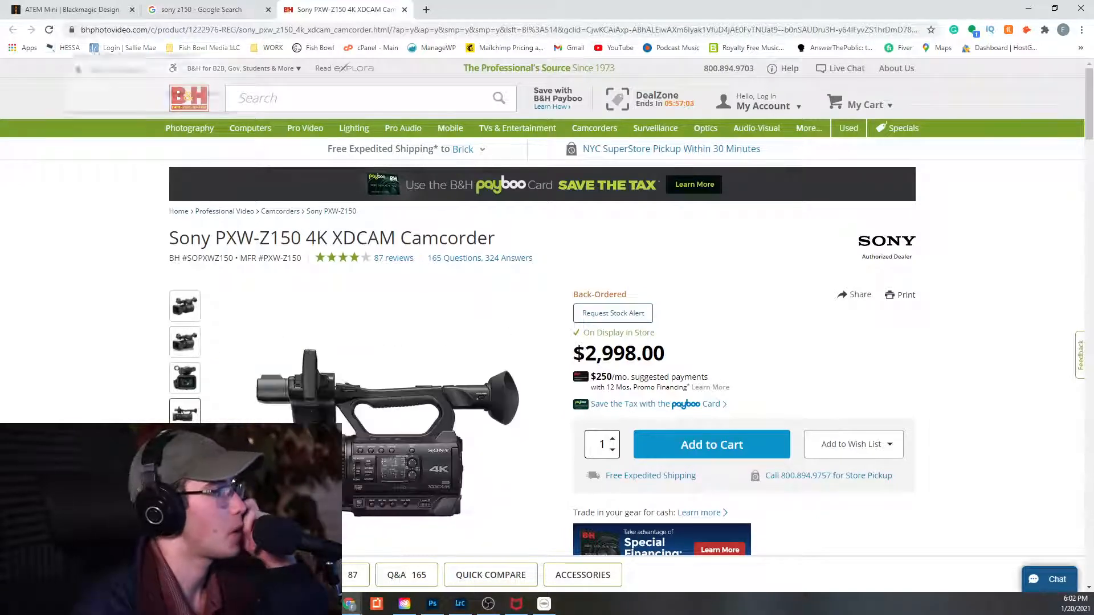
Revisit the Sony Z150 search results and B&H listing, and view the YouTube results for "dslr video shooter portable atem mini".
{"action": "left_click", "coordinate": [237, 10]}
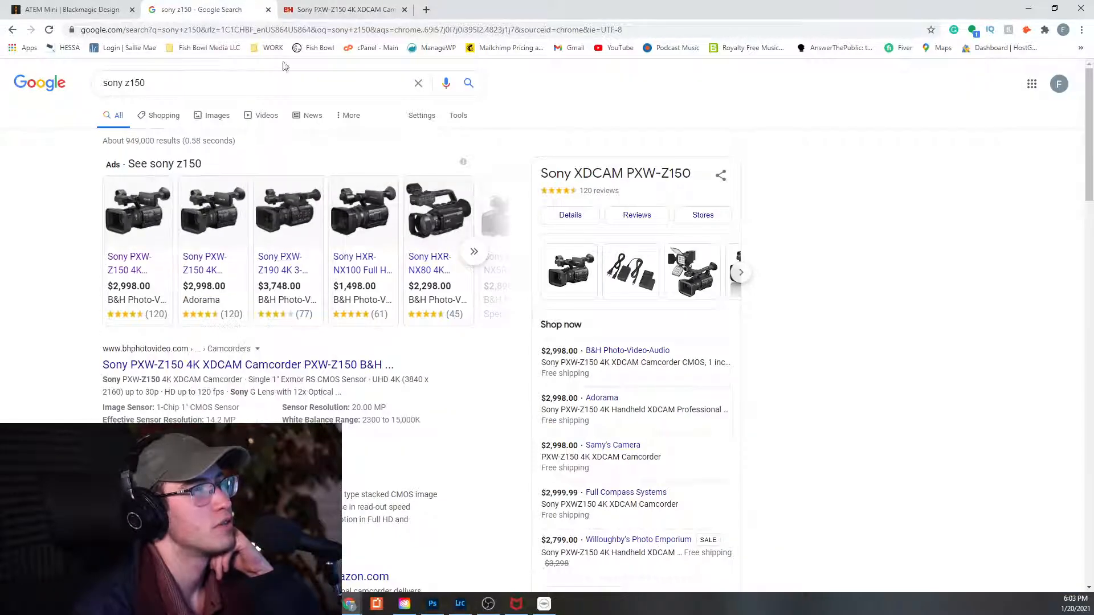
{"action": "left_click", "coordinate": [319, 10]}
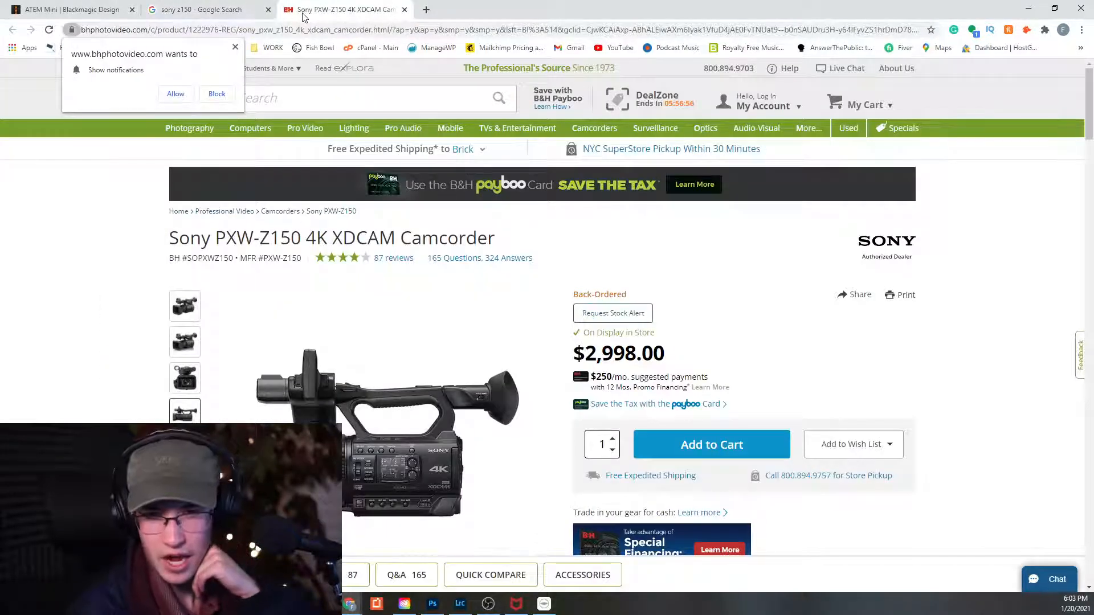
{"action": "left_click", "coordinate": [233, 17]}
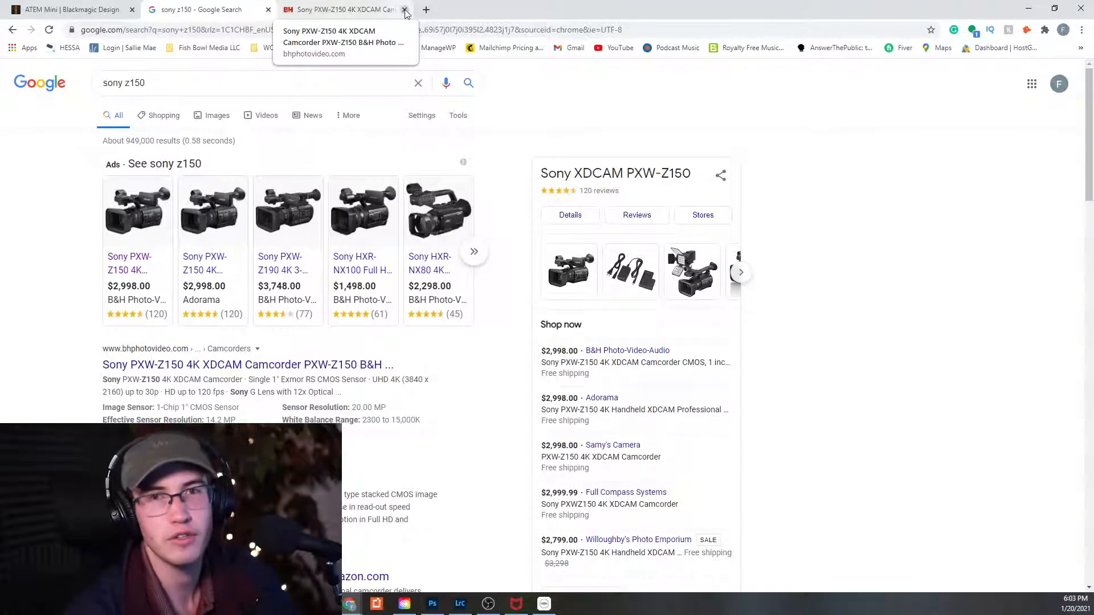
{"action": "left_click", "coordinate": [361, 12]}
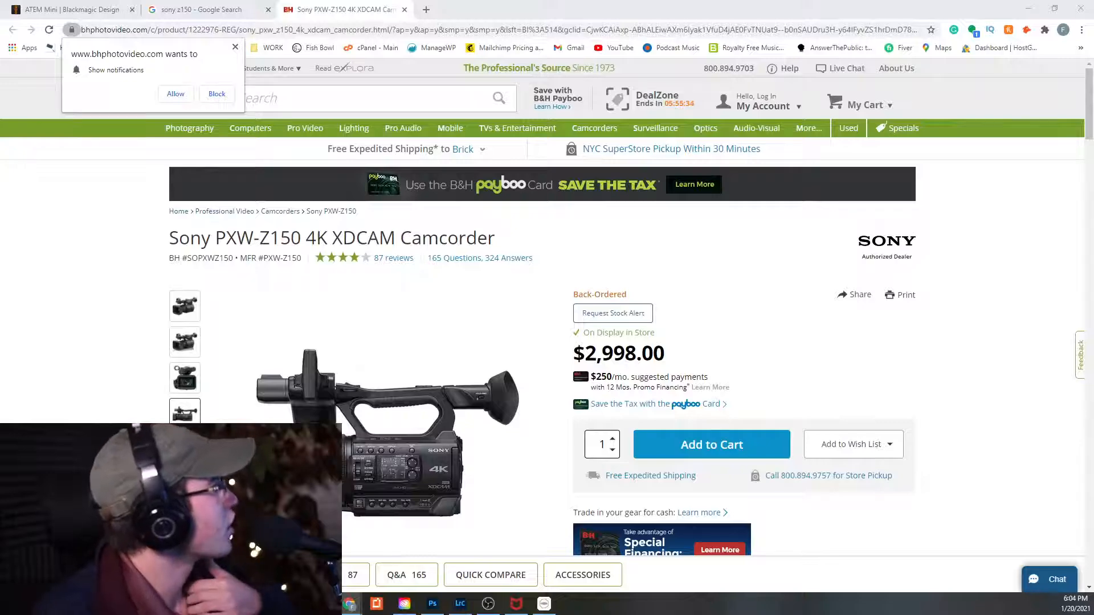
{"action": "left_click_drag", "start_coordinate": [0, 40], "coordinate": [336, 0]}
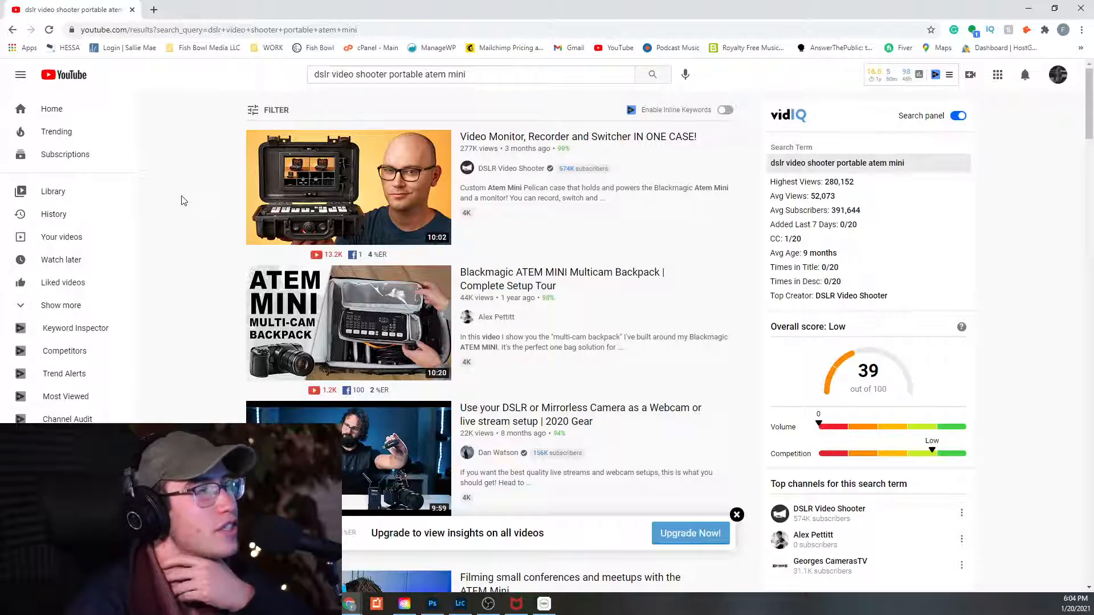
{"action": "left_click_drag", "start_coordinate": [87, 9], "coordinate": [0, 41]}
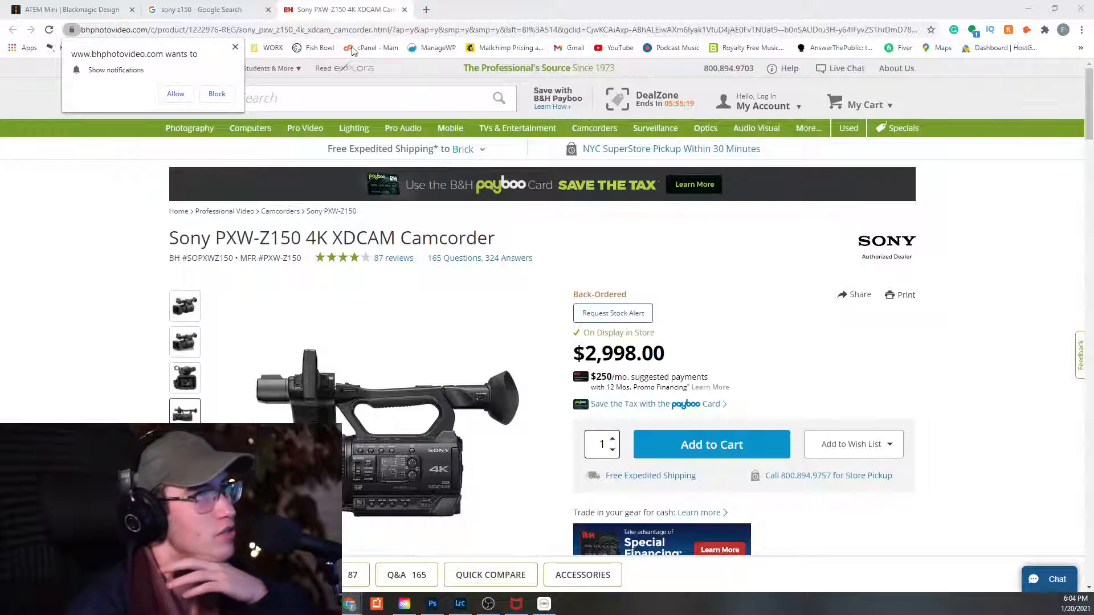
Move the Sony Z150 search, ATEM Mini and B&H camcorder tabs off this screen to uncover the stitching work.
{"action": "left_click", "coordinate": [205, 10]}
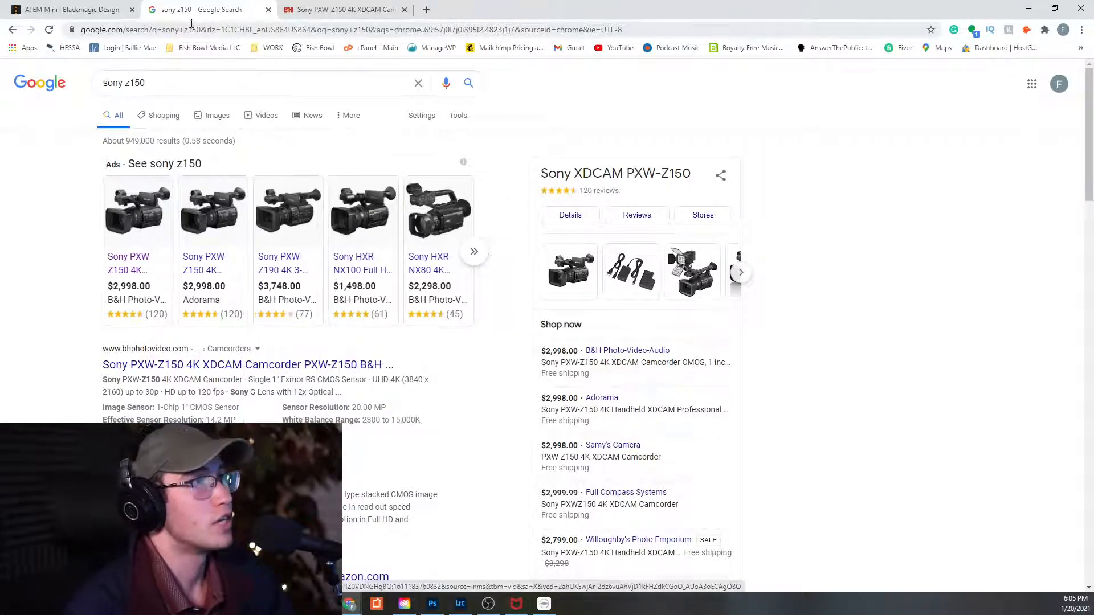
{"action": "left_click_drag", "start_coordinate": [189, 11], "coordinate": [0, 17]}
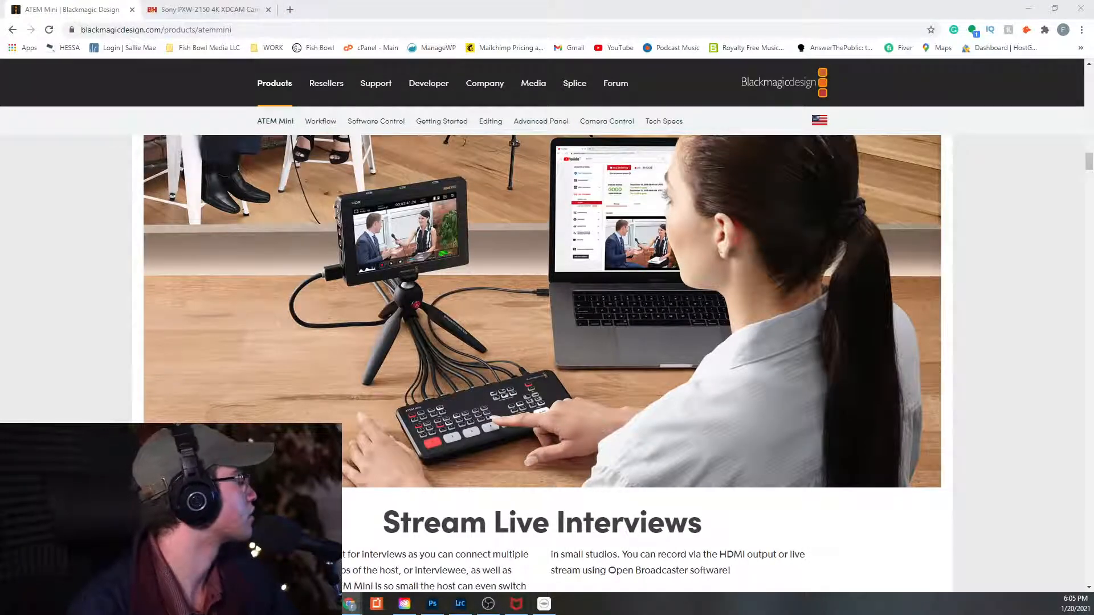
{"action": "left_click", "coordinate": [76, 11]}
{"action": "left_click_drag", "start_coordinate": [76, 12], "coordinate": [0, 18]}
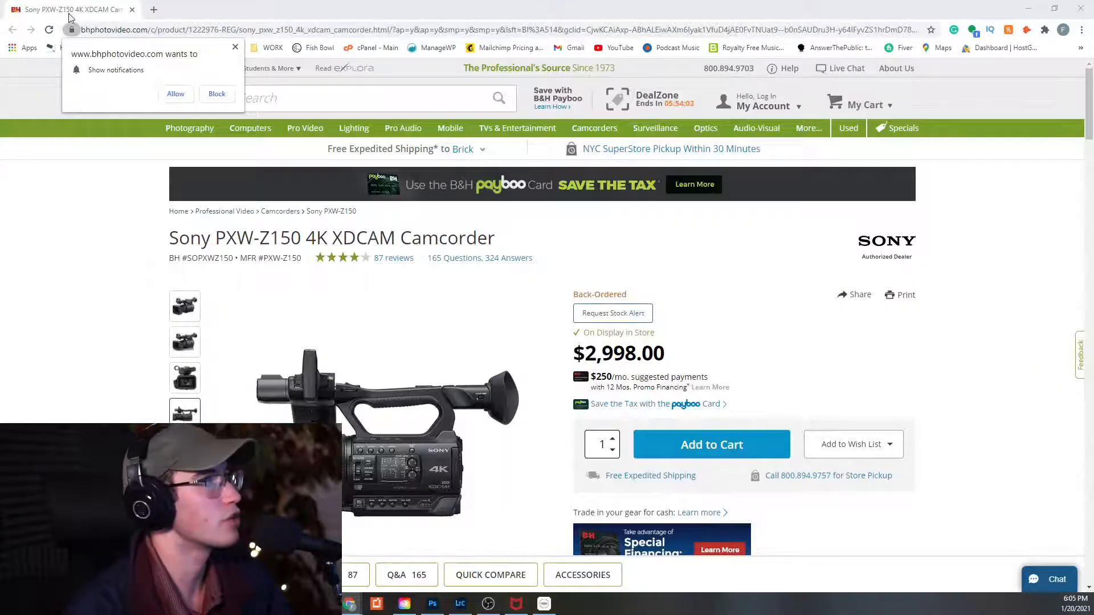
{"action": "left_click_drag", "start_coordinate": [72, 10], "coordinate": [0, 17]}
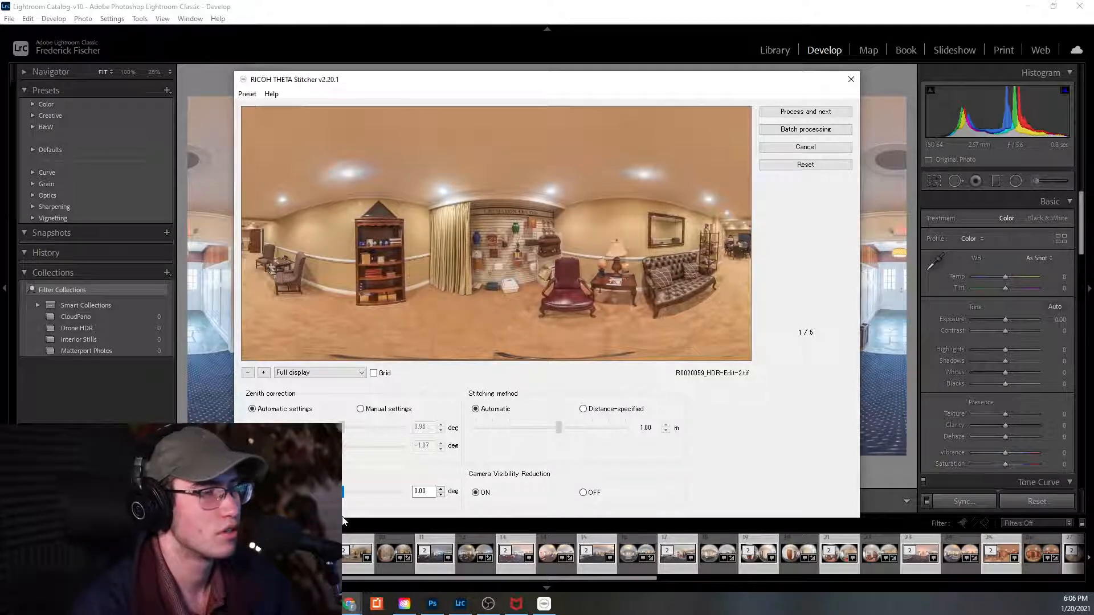
Batch-process the next set of panoramas in RICOH THETA Stitcher and inspect the stitched lobby's flower vase and windows at 100% in Lightroom.
{"action": "left_click", "coordinate": [805, 130]}
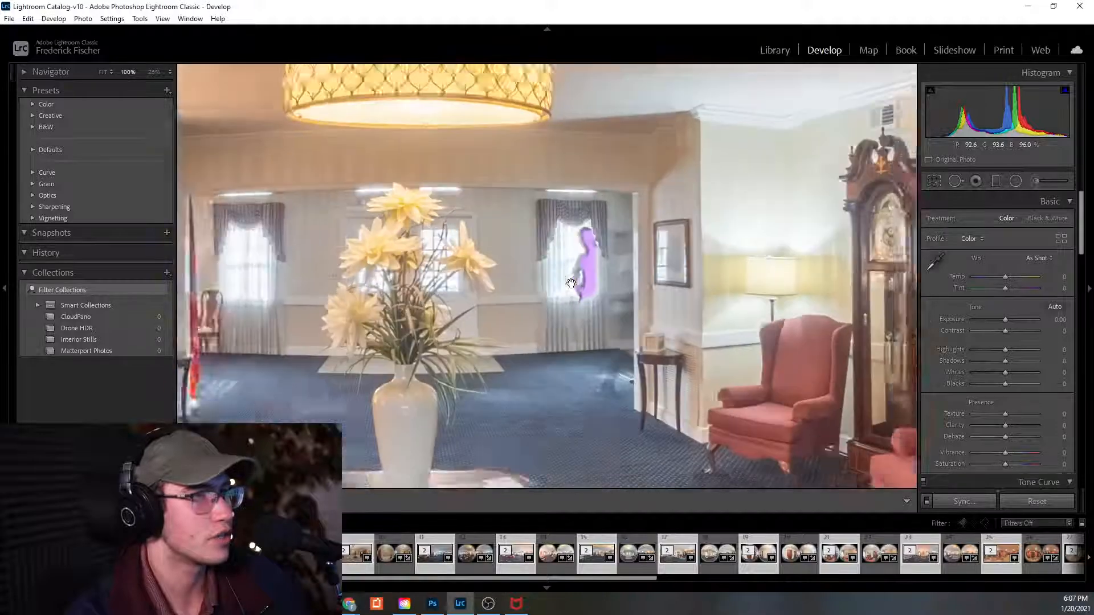
{"action": "left_click", "coordinate": [570, 281]}
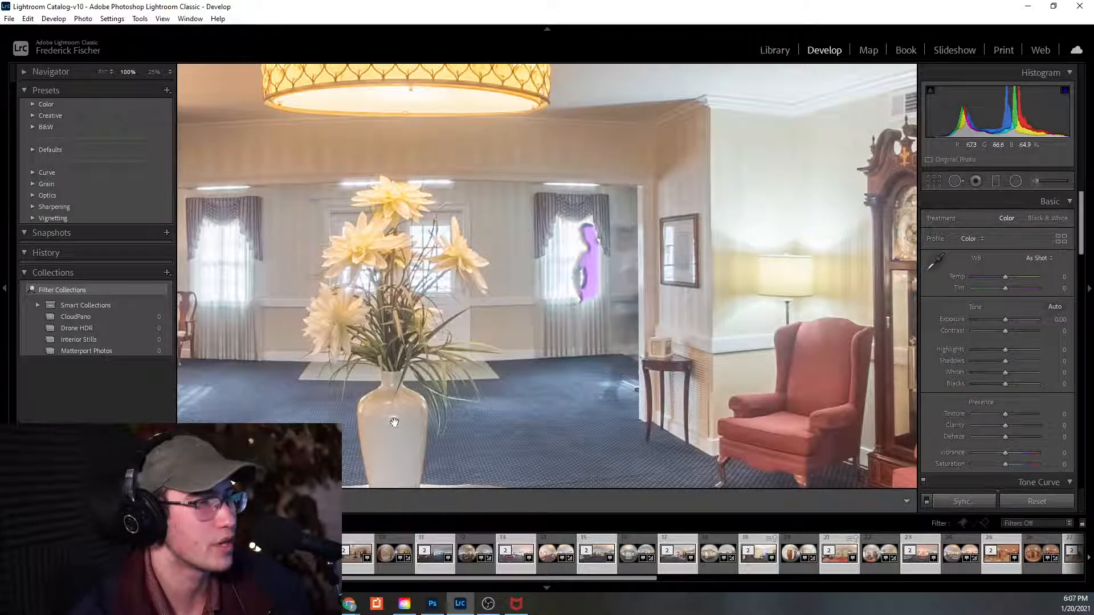
View the whole stitched lobby panorama and the neighbouring entrance panorama, and return to the Library thumbnail grid.
{"action": "left_click", "coordinate": [409, 387]}
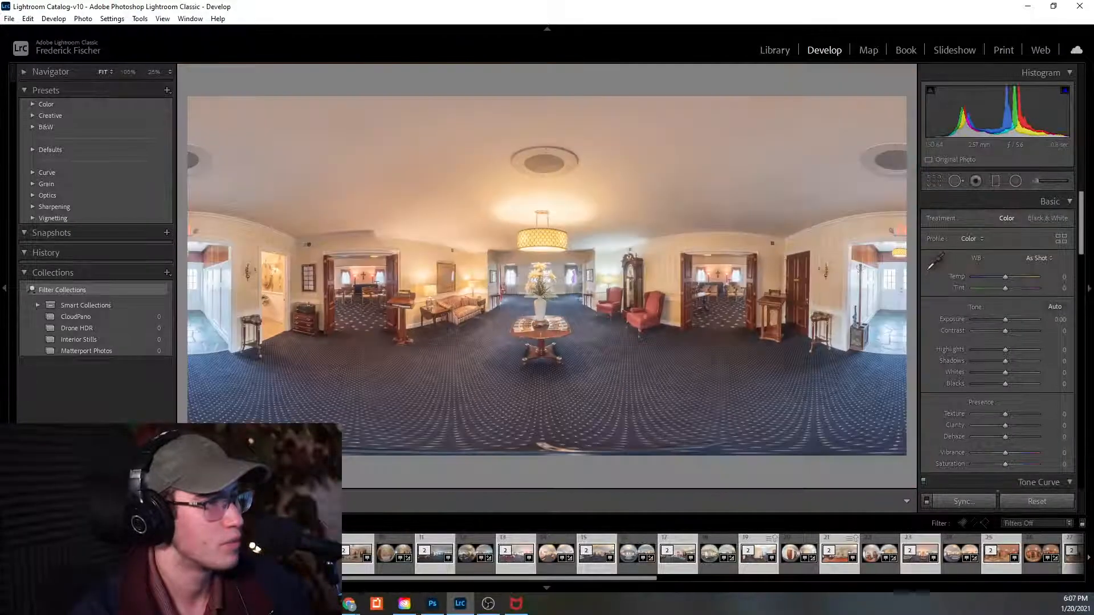
{"action": "key", "text": "Right"}
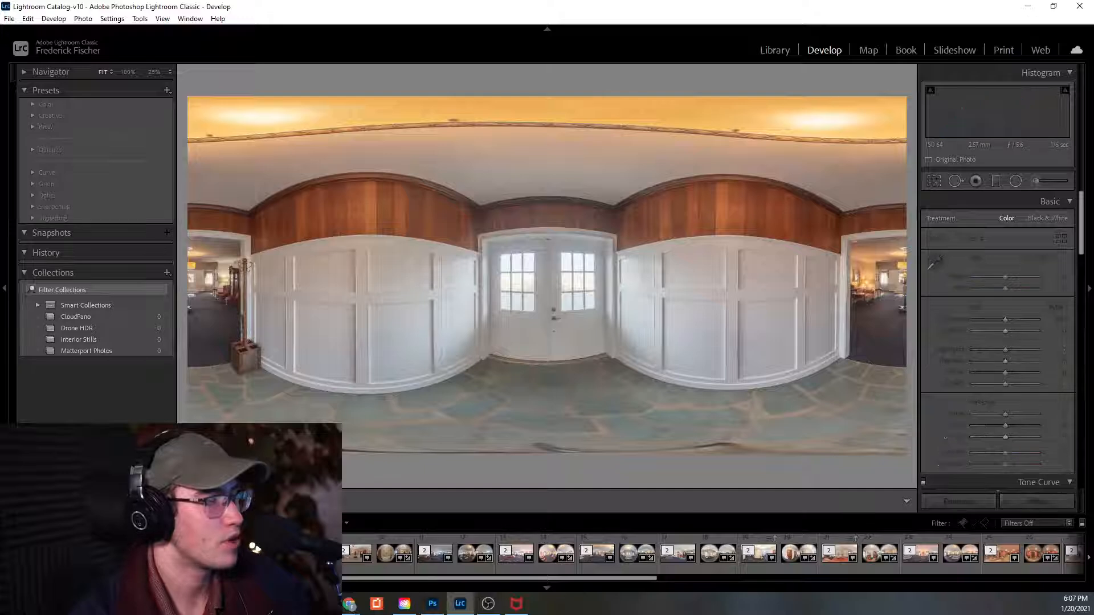
{"action": "key", "text": "Left"}
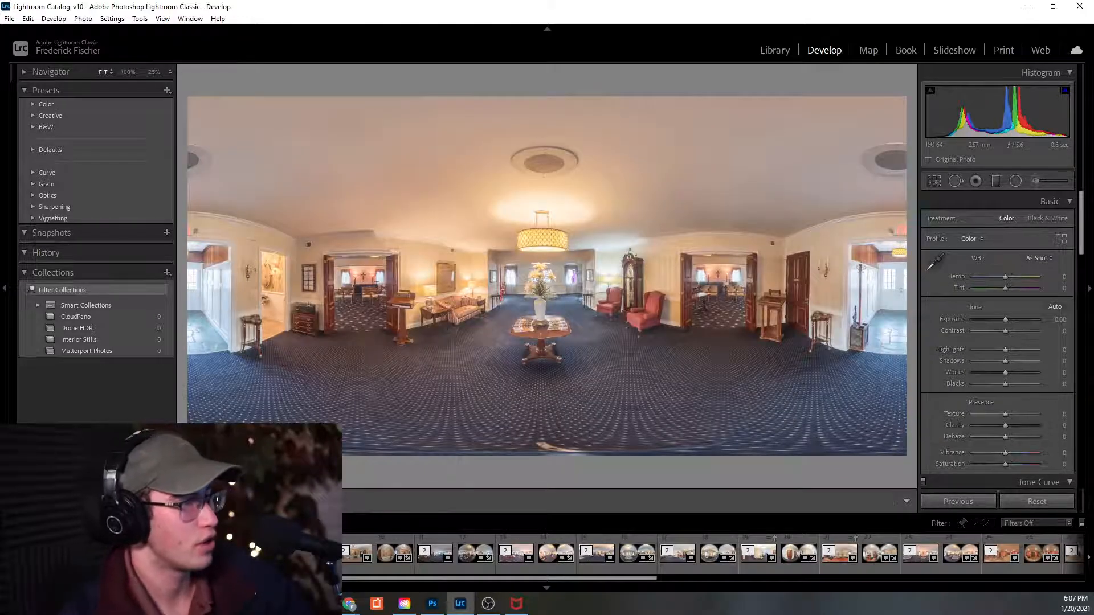
{"action": "key", "text": "shift+Right"}
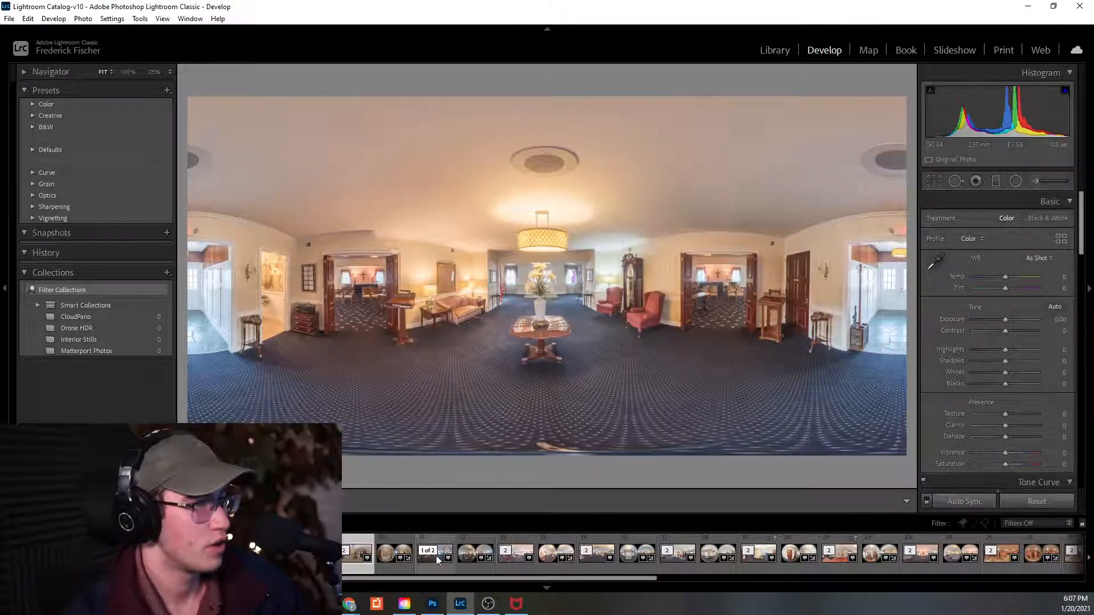
{"action": "left_click", "coordinate": [436, 555]}
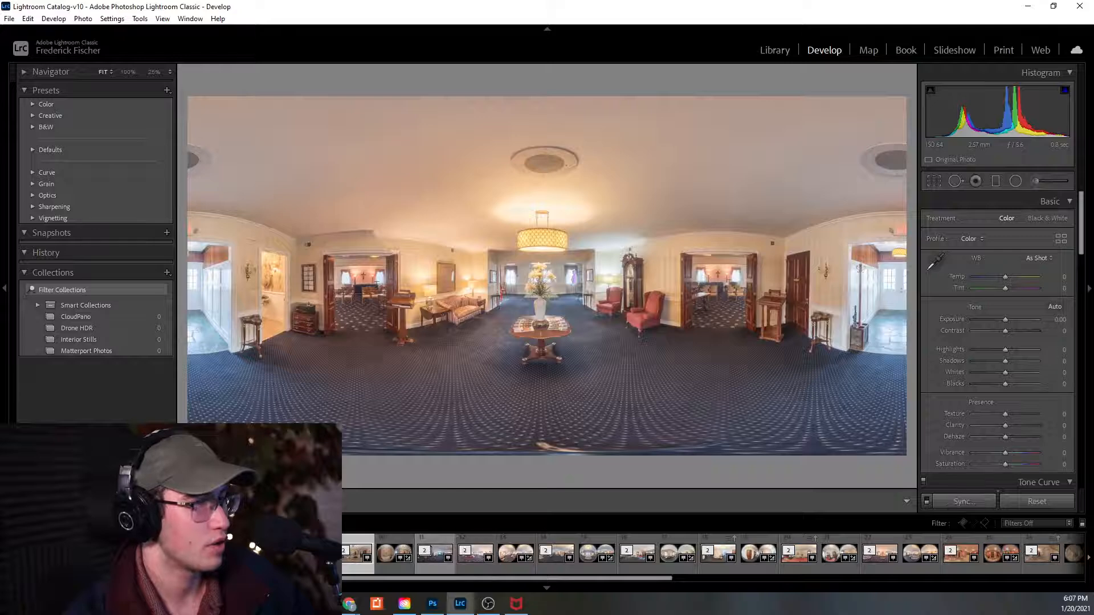
{"action": "key", "text": "e"}
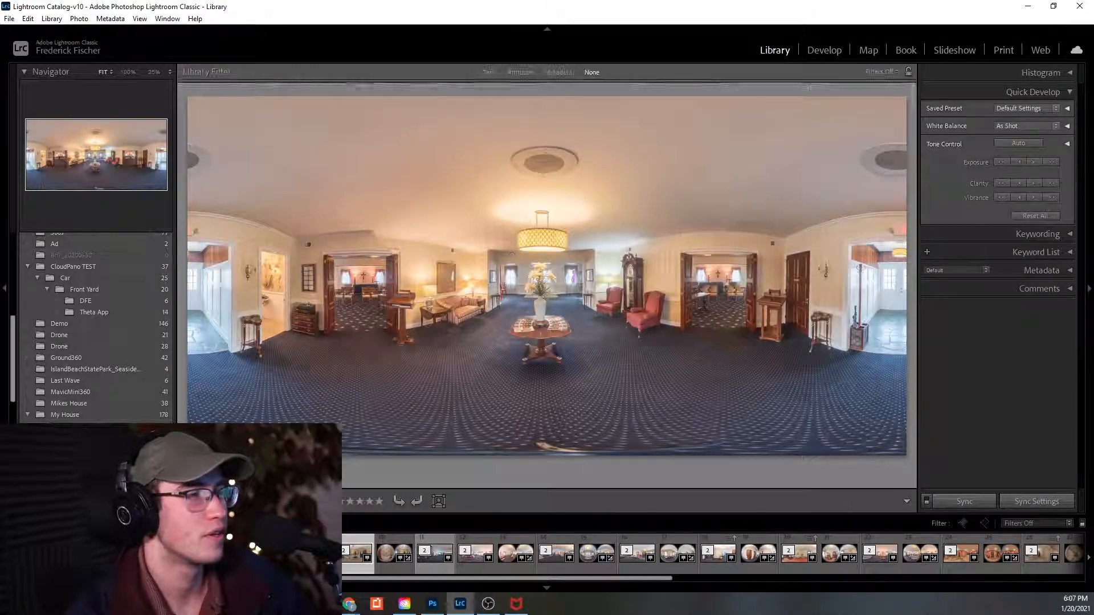
{"action": "key", "text": "g"}
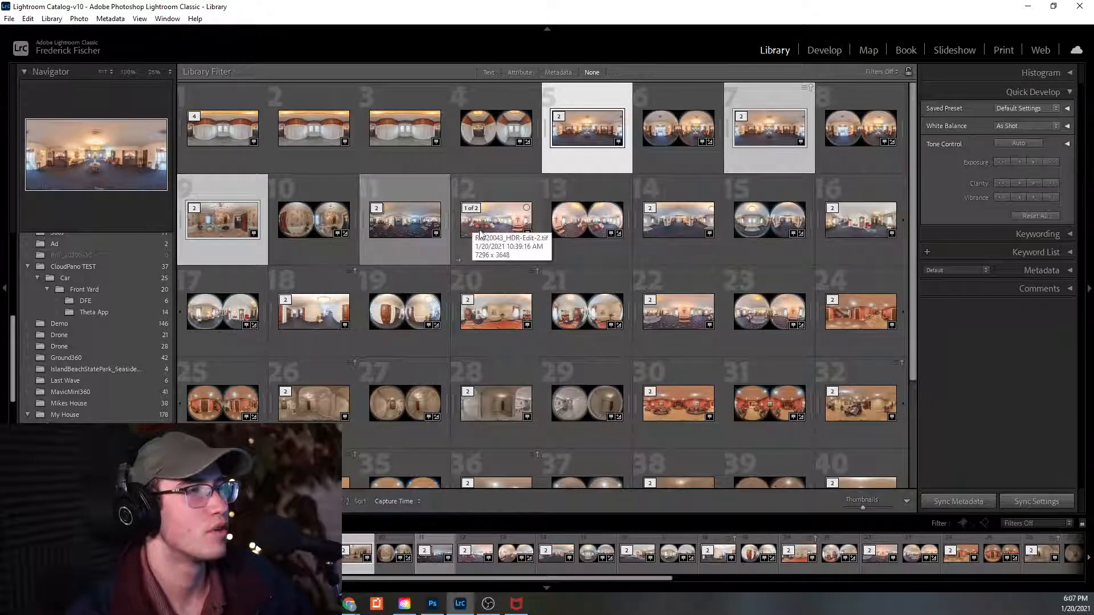
{"action": "left_click", "coordinate": [422, 235]}
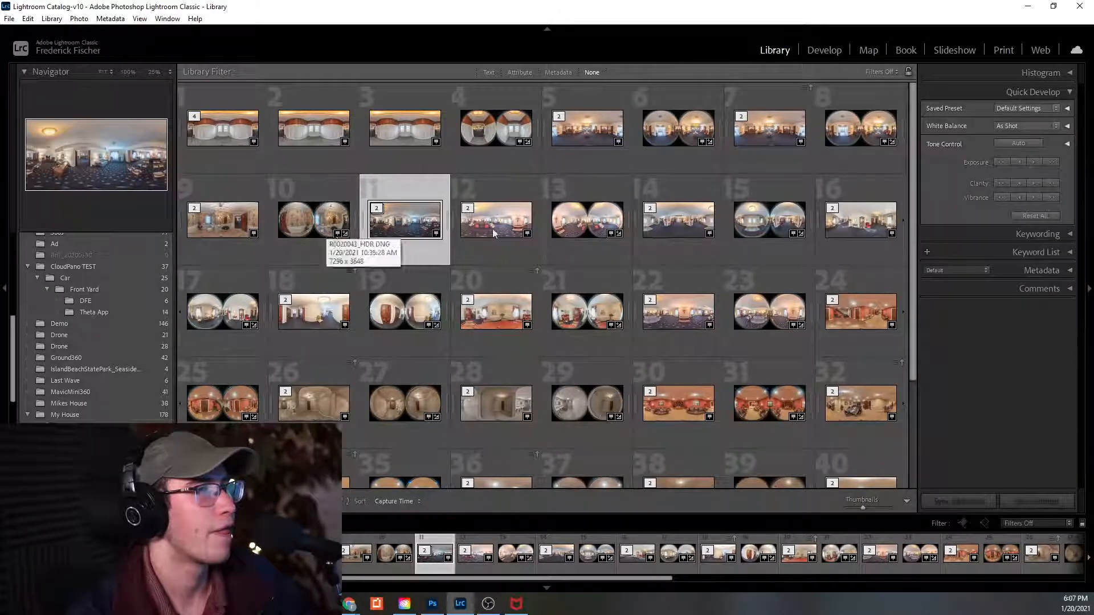
{"action": "left_click", "coordinate": [653, 230], "text": "ctrl"}
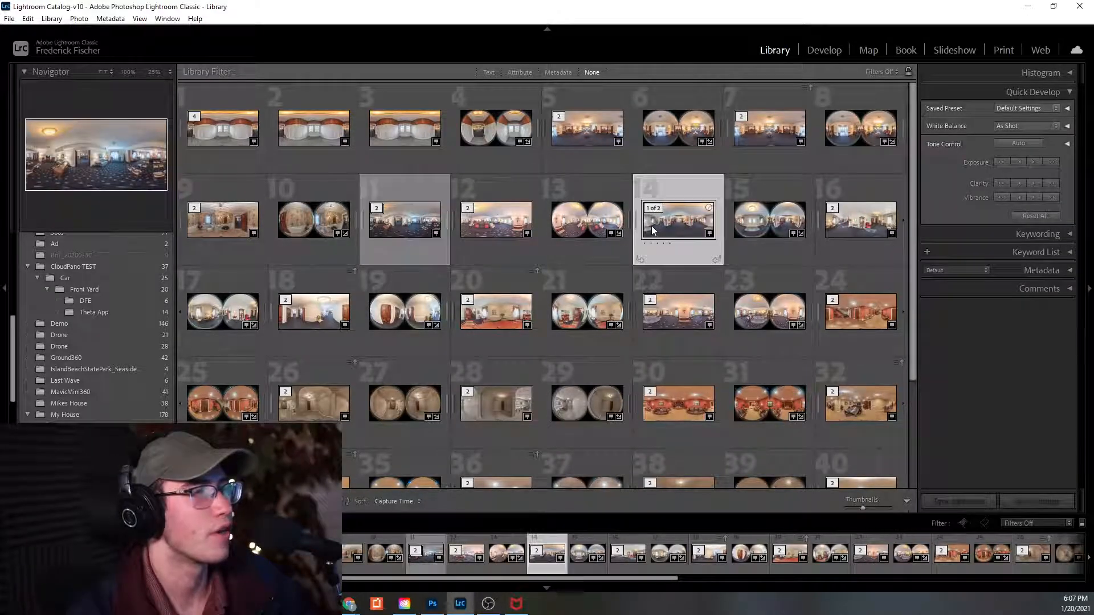
{"action": "left_click", "coordinate": [587, 228], "text": "ctrl"}
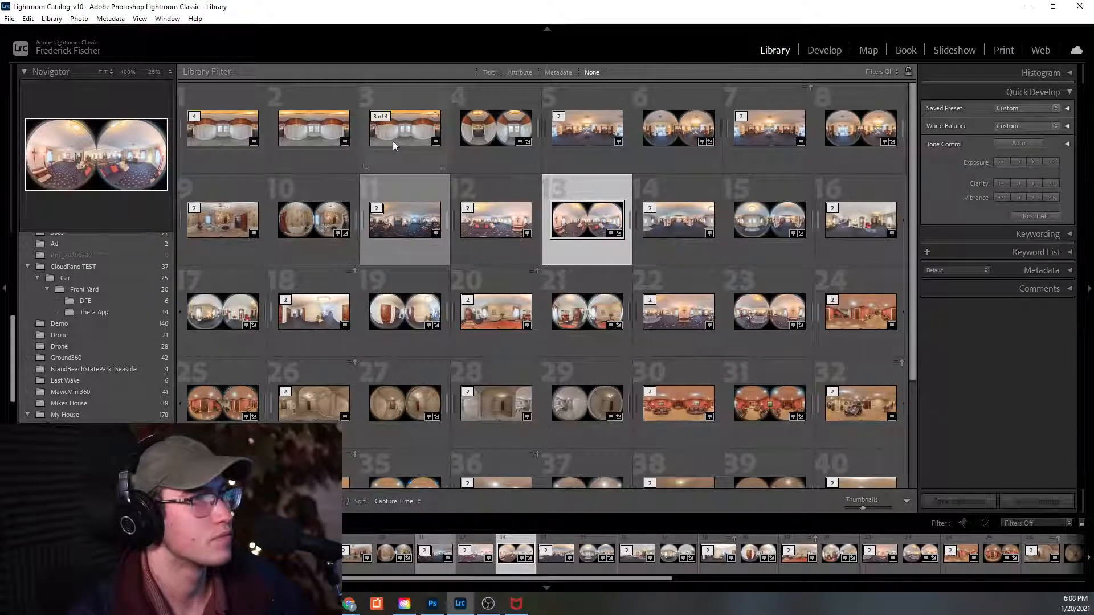
Compare the two stitched lobby panoramas, numbers 5 and 7, and view number 7 in full.
{"action": "left_click", "coordinate": [590, 135]}
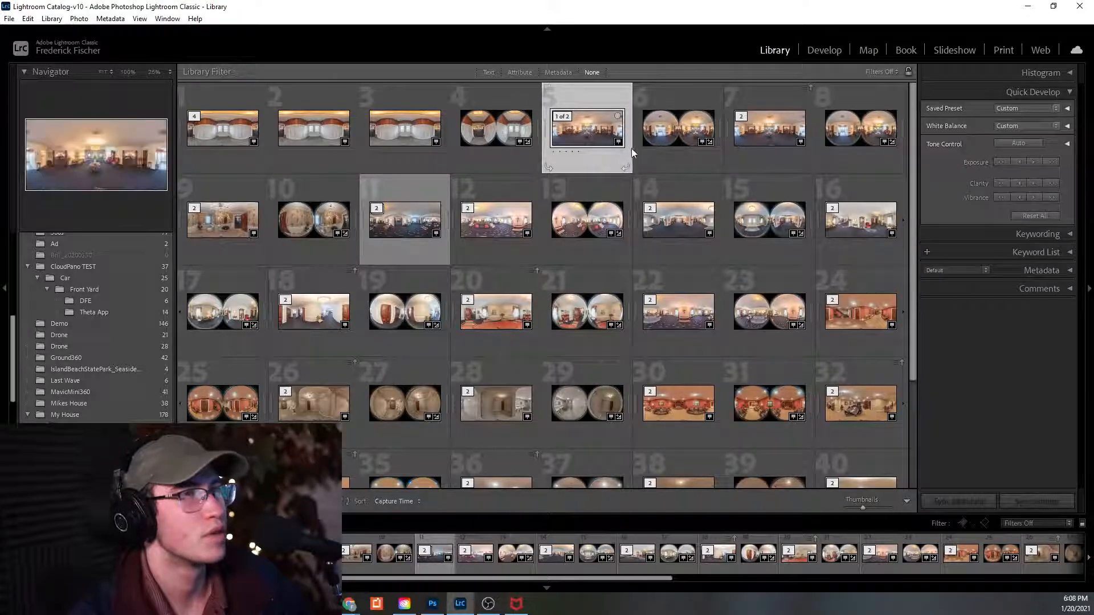
{"action": "left_click", "coordinate": [774, 138], "text": "ctrl"}
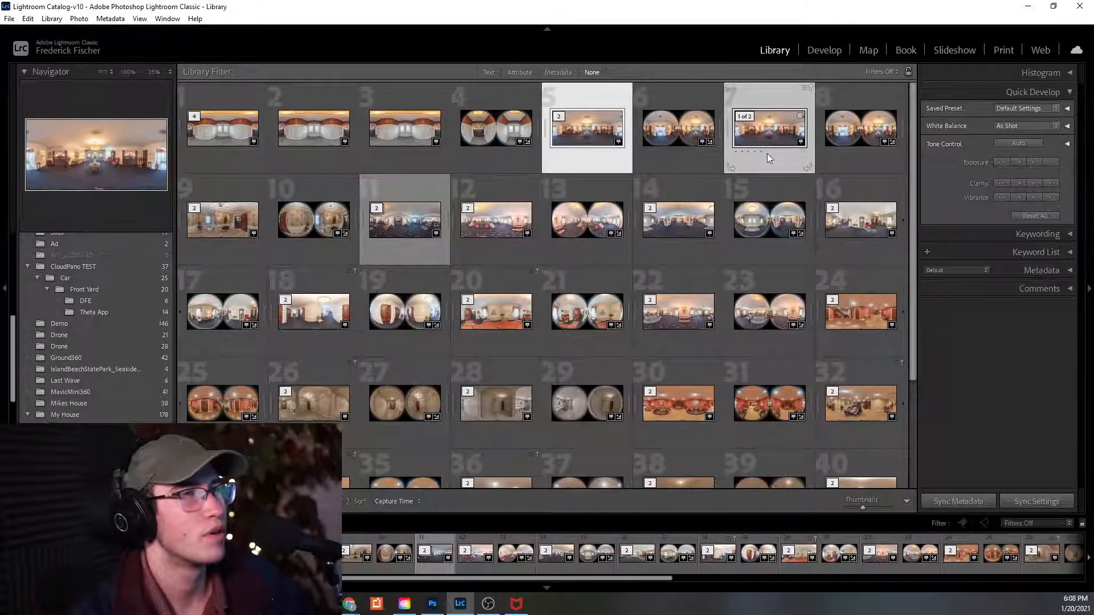
{"action": "left_click", "coordinate": [589, 139]}
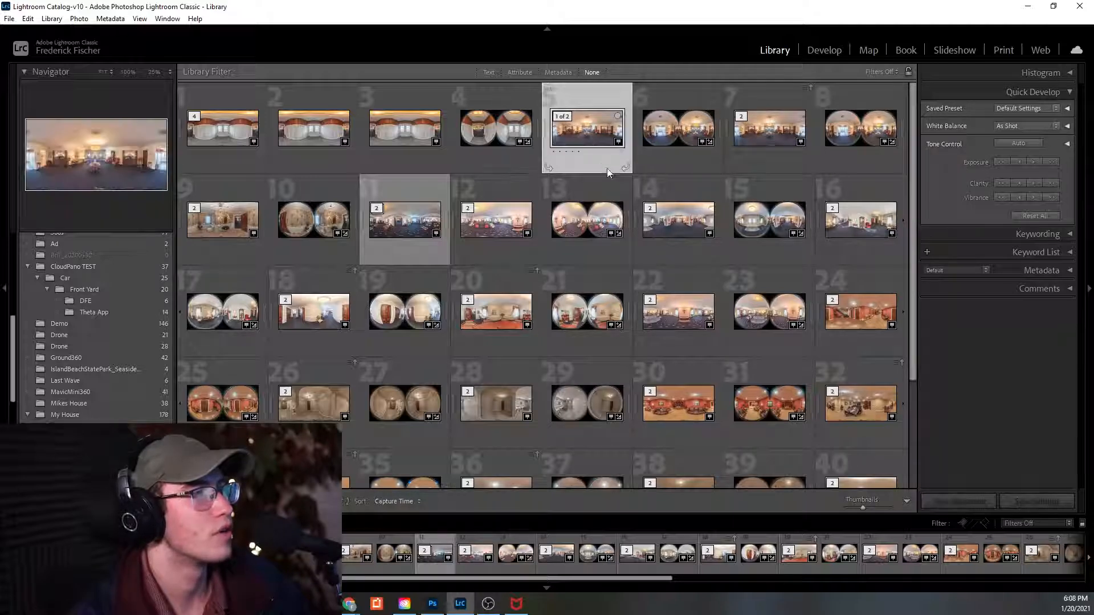
{"action": "left_click", "coordinate": [770, 130]}
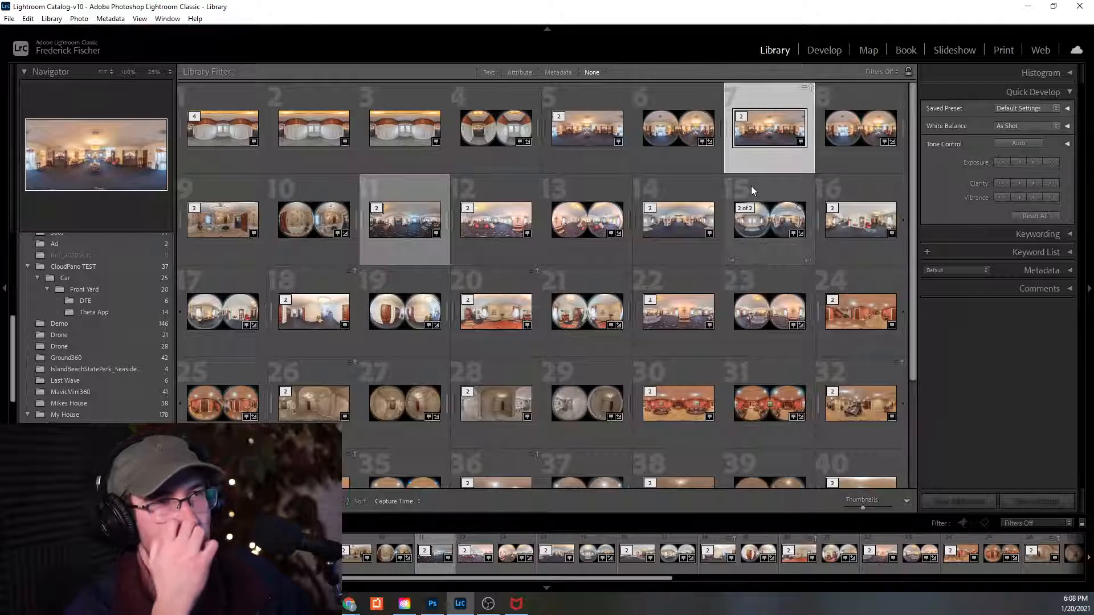
{"action": "double_click", "coordinate": [757, 148]}
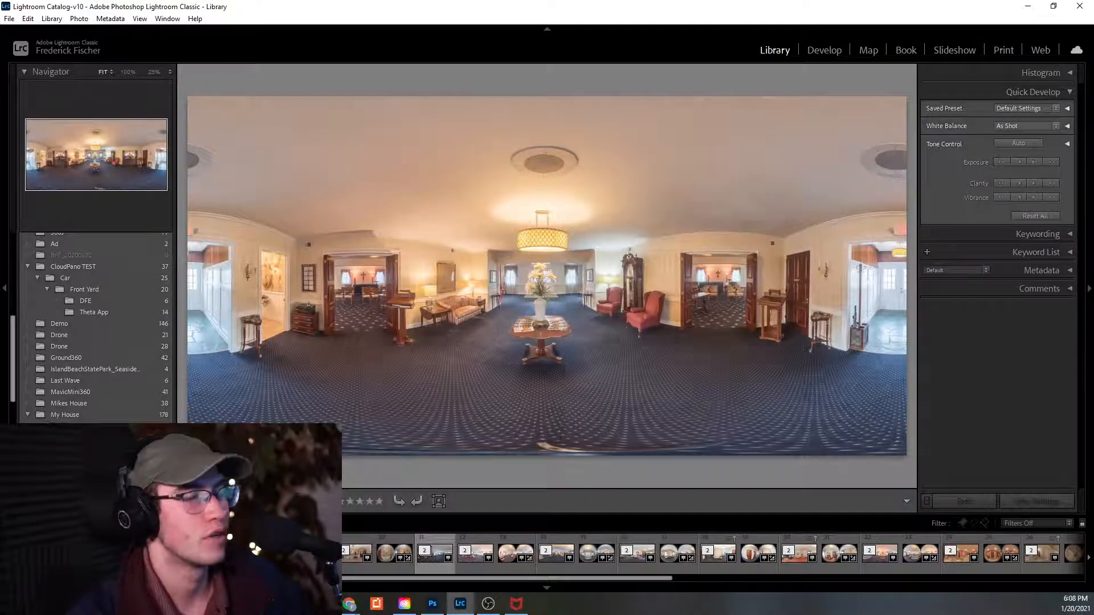
{"action": "key", "text": "g"}
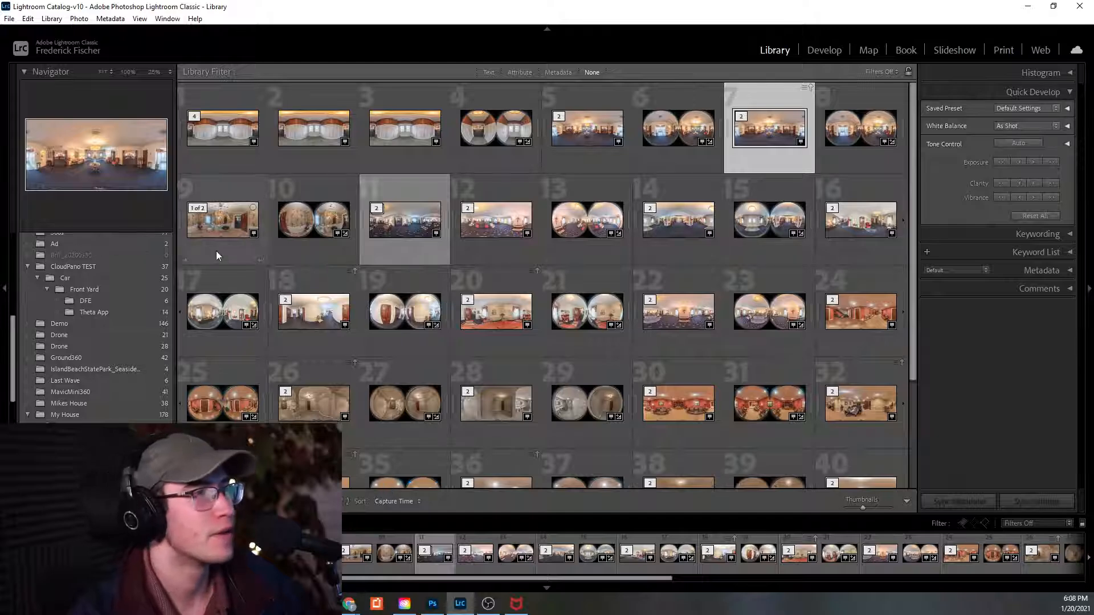
{"action": "left_click", "coordinate": [225, 238], "text": "ctrl"}
{"action": "left_click", "coordinate": [414, 242], "text": "ctrl"}
{"action": "left_click", "coordinate": [479, 244], "text": "ctrl"}
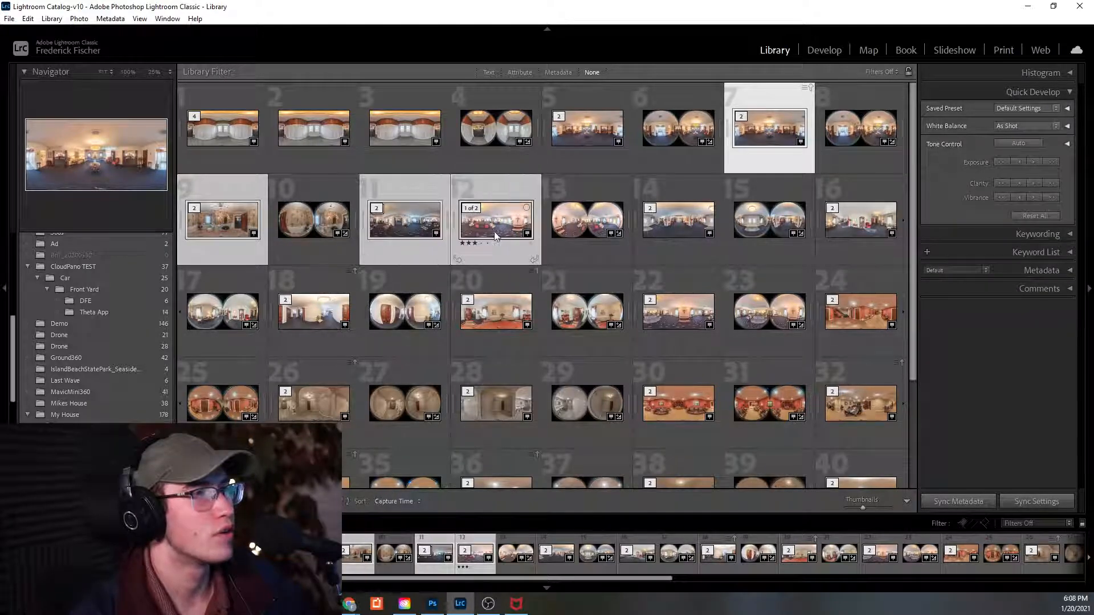
{"action": "left_click", "coordinate": [663, 233], "text": "ctrl"}
{"action": "left_click", "coordinate": [863, 239], "text": "ctrl"}
{"action": "left_click", "coordinate": [319, 324], "text": "ctrl"}
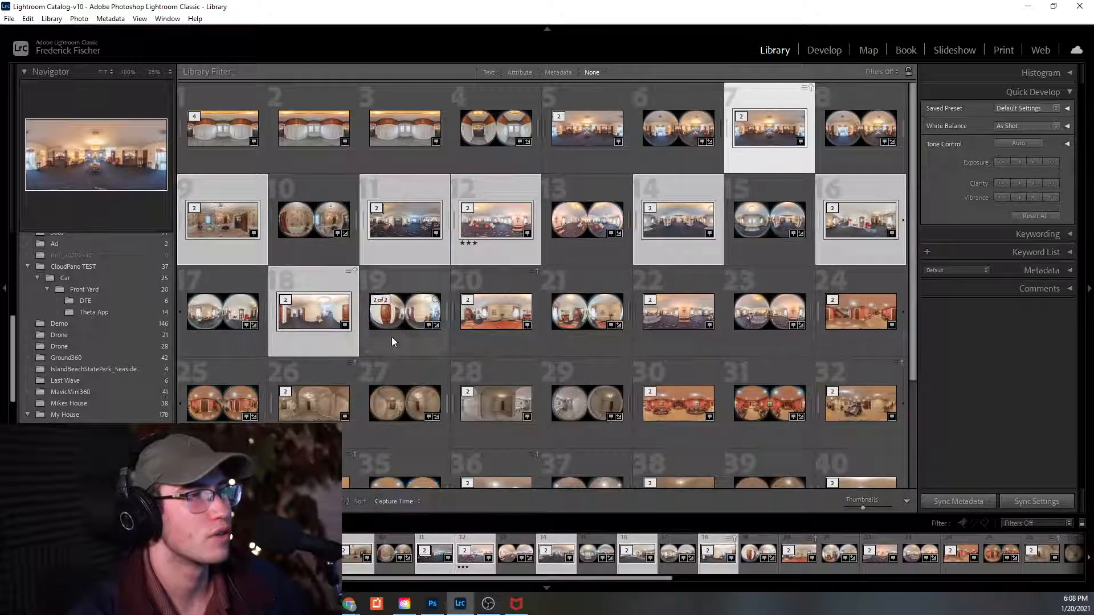
{"action": "left_click", "coordinate": [496, 322], "text": "ctrl"}
{"action": "left_click", "coordinate": [678, 322], "text": "ctrl"}
{"action": "left_click", "coordinate": [861, 322], "text": "ctrl"}
{"action": "left_click", "coordinate": [315, 412], "text": "ctrl"}
{"action": "left_click", "coordinate": [496, 406], "text": "ctrl"}
{"action": "left_click", "coordinate": [869, 50]}
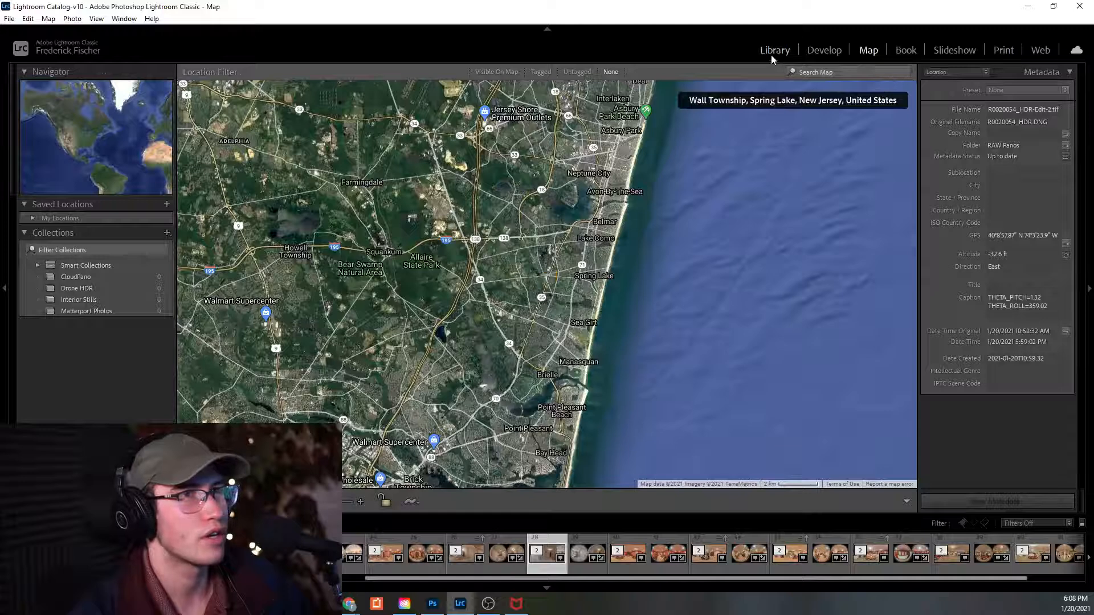
{"action": "left_click", "coordinate": [771, 54]}
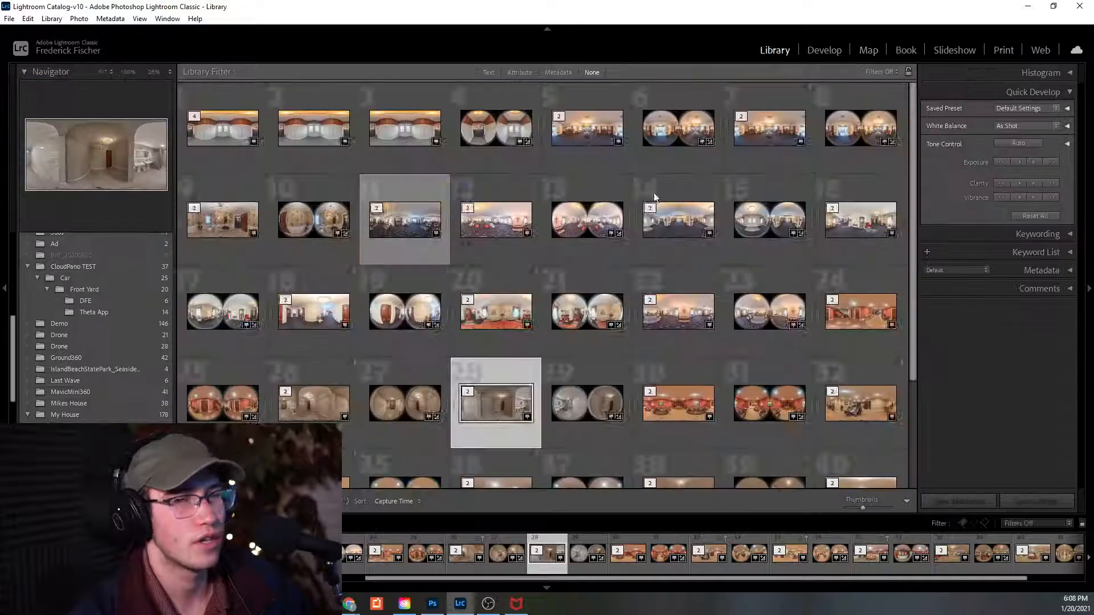
Select all the stitched panoramas from thumbnail 5 through 32, leaving out the dual-fisheye images.
{"action": "left_click", "coordinate": [575, 123]}
{"action": "left_click", "coordinate": [767, 128], "text": "ctrl"}
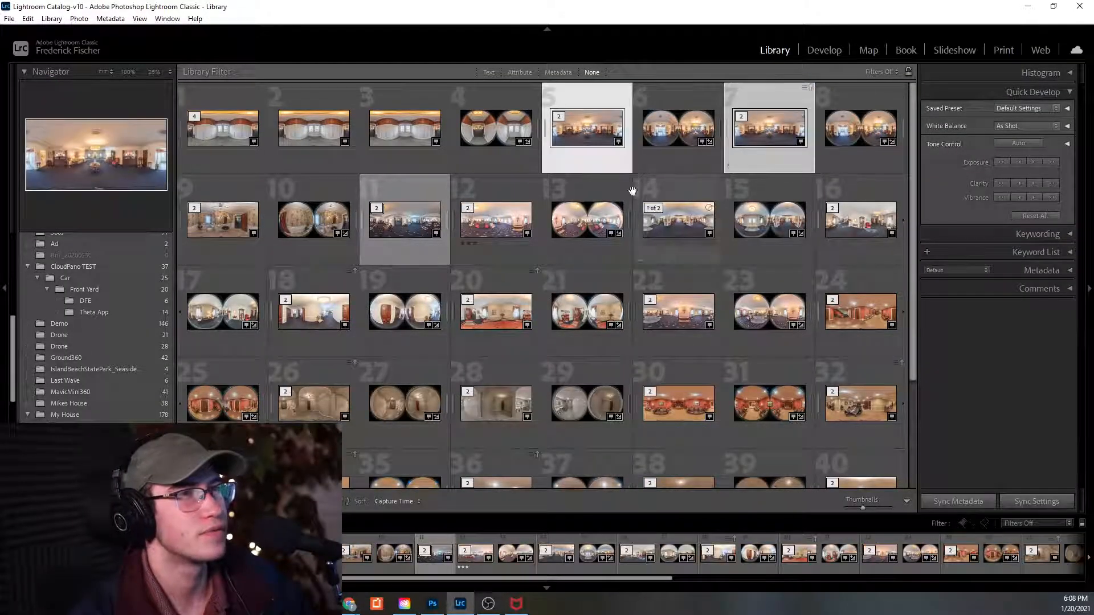
{"action": "left_click", "coordinate": [223, 228], "text": "ctrl"}
{"action": "left_click", "coordinate": [501, 237], "text": "ctrl"}
{"action": "left_click", "coordinate": [669, 233], "text": "ctrl"}
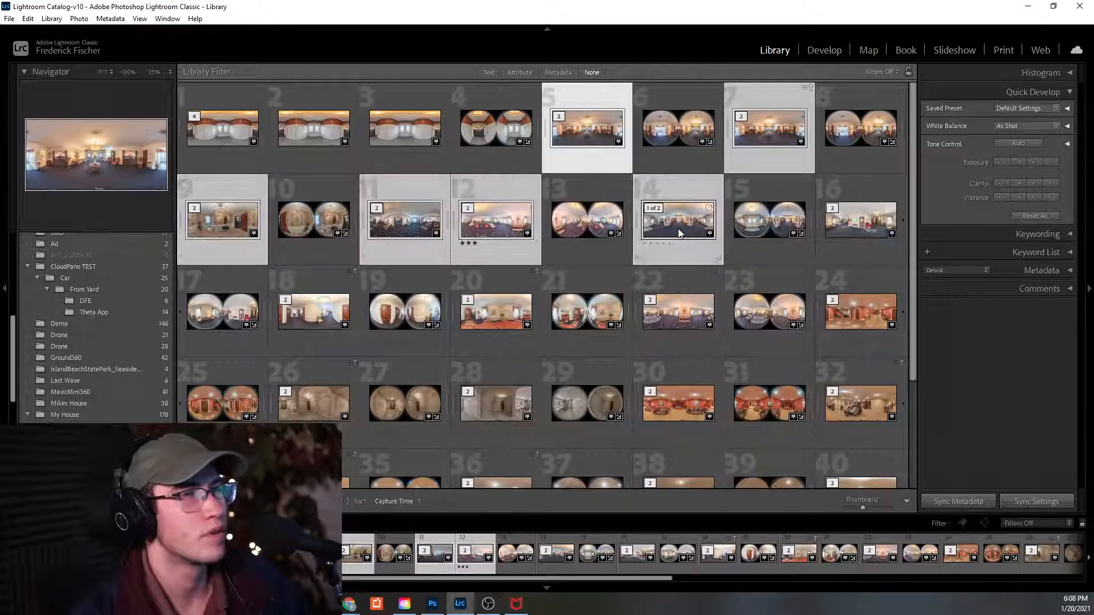
{"action": "left_click", "coordinate": [861, 222], "text": "ctrl"}
{"action": "left_click", "coordinate": [314, 313], "text": "ctrl"}
{"action": "left_click", "coordinate": [496, 313], "text": "ctrl"}
{"action": "left_click", "coordinate": [673, 314], "text": "ctrl"}
{"action": "left_click", "coordinate": [857, 314], "text": "ctrl"}
{"action": "left_click", "coordinate": [314, 405], "text": "ctrl"}
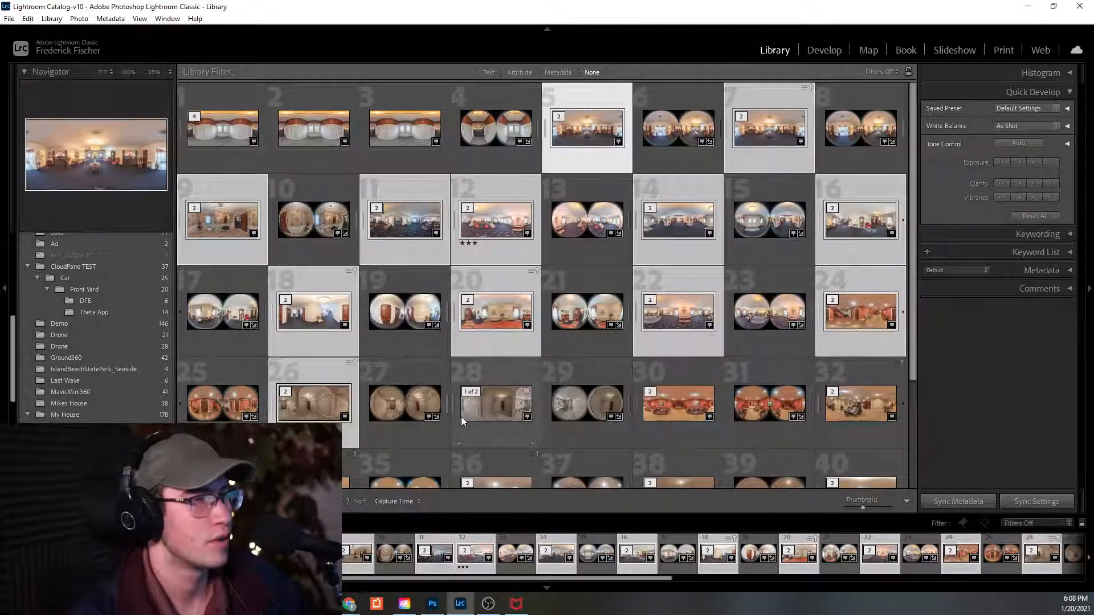
{"action": "left_click", "coordinate": [462, 422], "text": "ctrl"}
{"action": "left_click", "coordinate": [679, 404], "text": "ctrl"}
{"action": "left_click", "coordinate": [860, 405], "text": "ctrl"}
Add the remaining stitched panoramas, numbers 34, 36, 38, 40 and 42, to the selection.
{"action": "scroll", "coordinate": [593, 381], "scroll_direction": "down", "scroll_amount": 2}
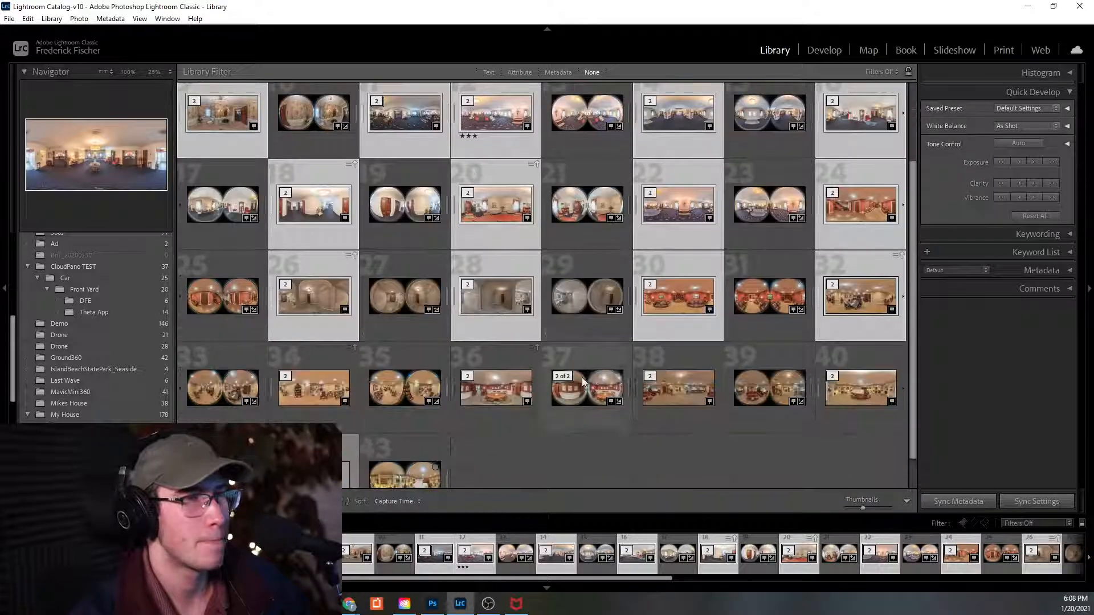
{"action": "left_click", "coordinate": [314, 399], "text": "ctrl"}
{"action": "left_click", "coordinate": [496, 399], "text": "ctrl"}
{"action": "left_click", "coordinate": [660, 405], "text": "ctrl"}
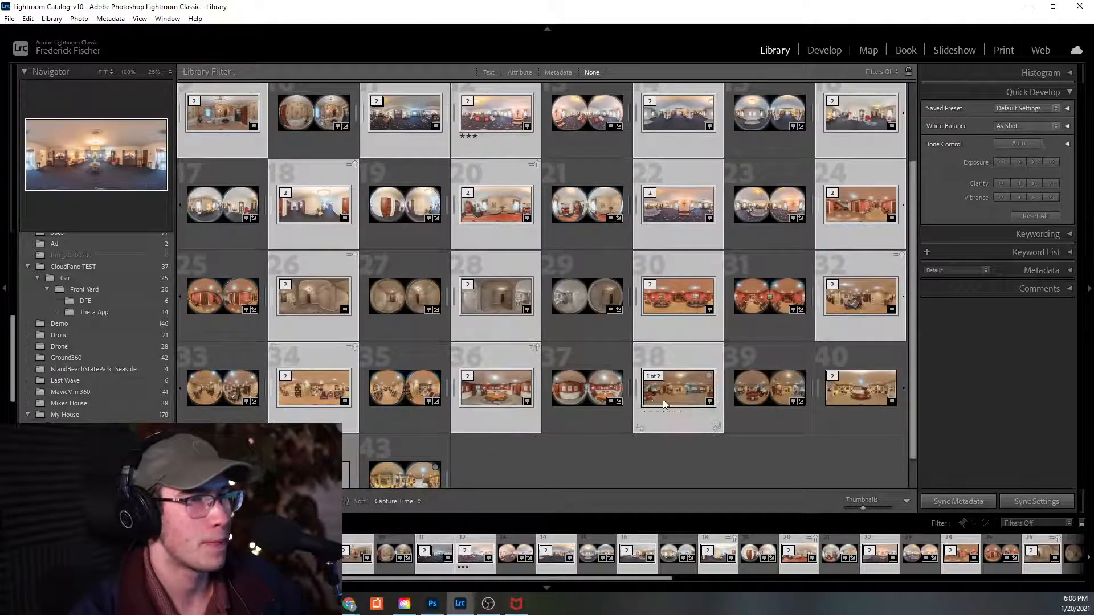
{"action": "left_click", "coordinate": [858, 408], "text": "ctrl"}
{"action": "scroll", "coordinate": [444, 396], "scroll_direction": "down", "scroll_amount": 1}
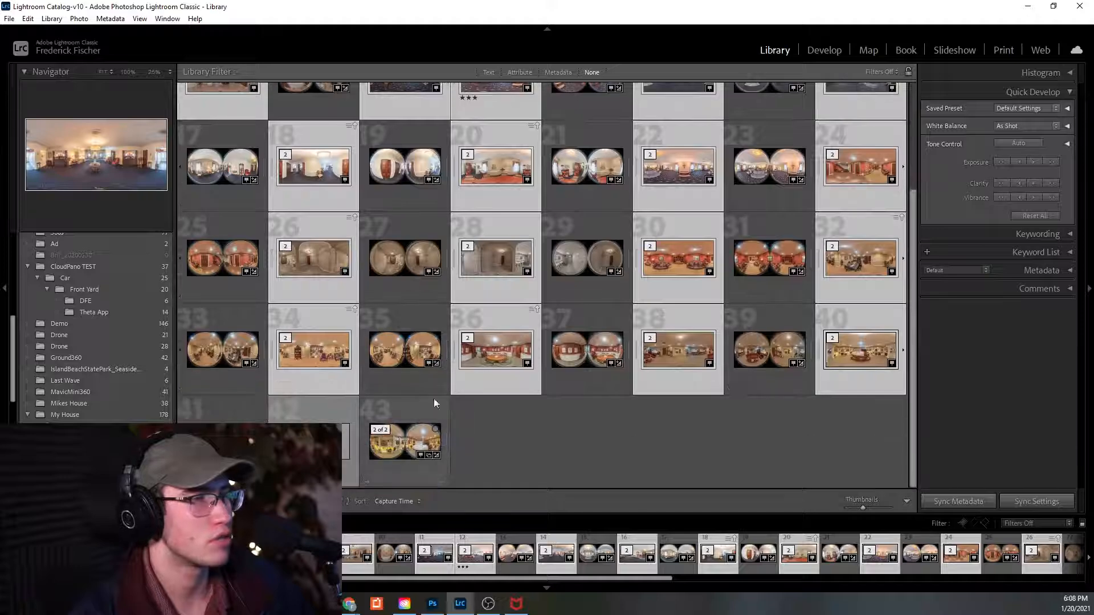
{"action": "left_click", "coordinate": [315, 437], "text": "ctrl"}
Open copies of the selected panoramas with Lightroom adjustments in Topaz DeNoise AI and dismiss the welcome dialog.
{"action": "right_click", "coordinate": [315, 438]}
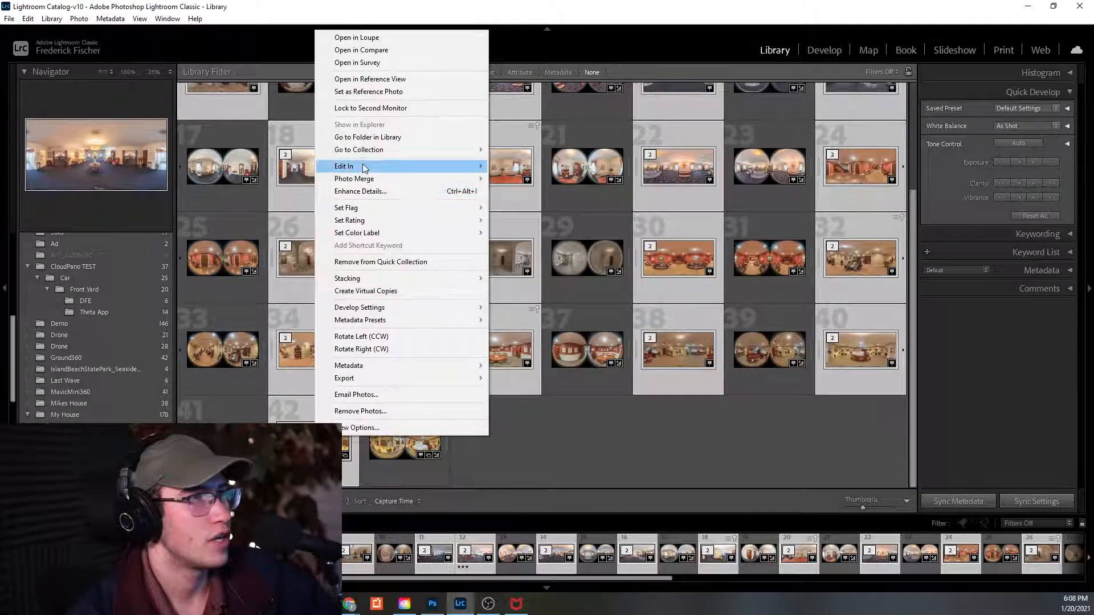
{"action": "mouse_move", "coordinate": [365, 168]}
{"action": "left_click", "coordinate": [534, 211]}
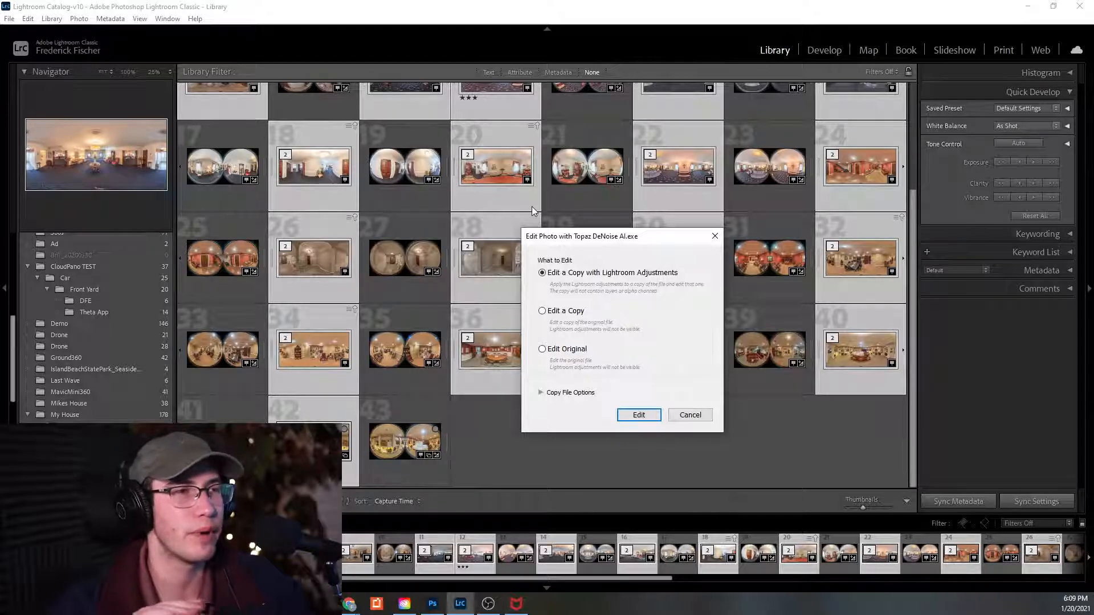
{"action": "left_click", "coordinate": [641, 414]}
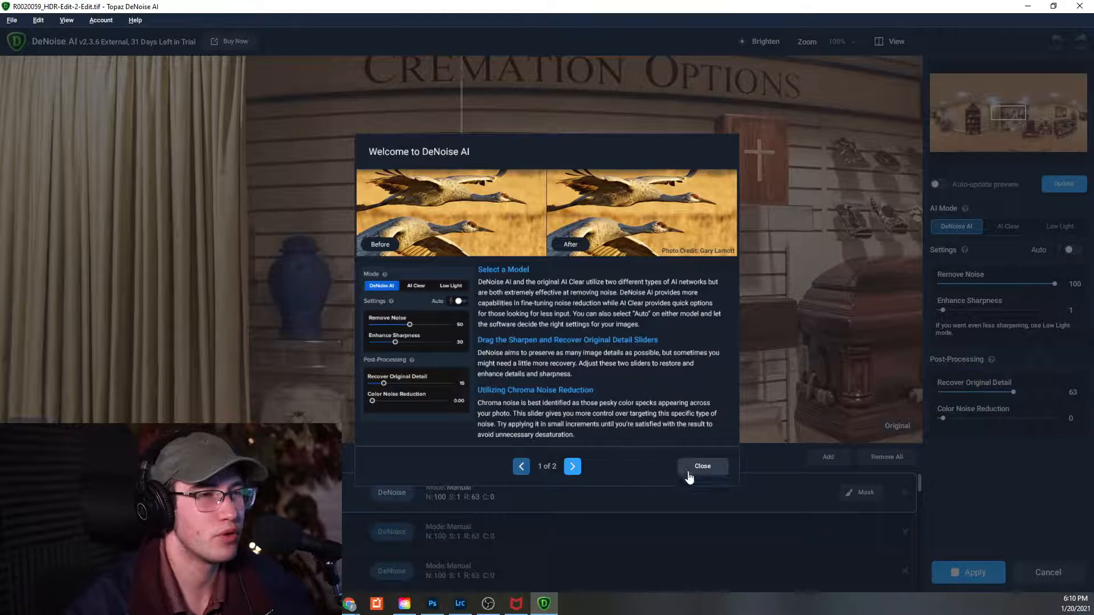
{"action": "left_click", "coordinate": [691, 471]}
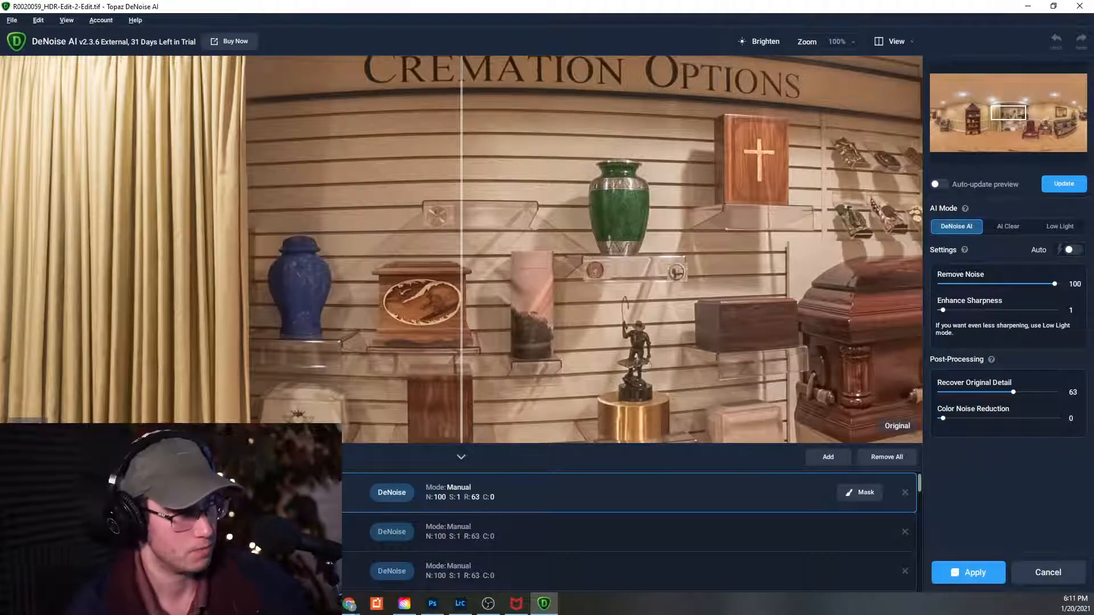
Enable auto-updating preview, try automatic settings on the first panorama, and compare before and after around the Cremation Options display.
{"action": "left_click", "coordinate": [956, 186]}
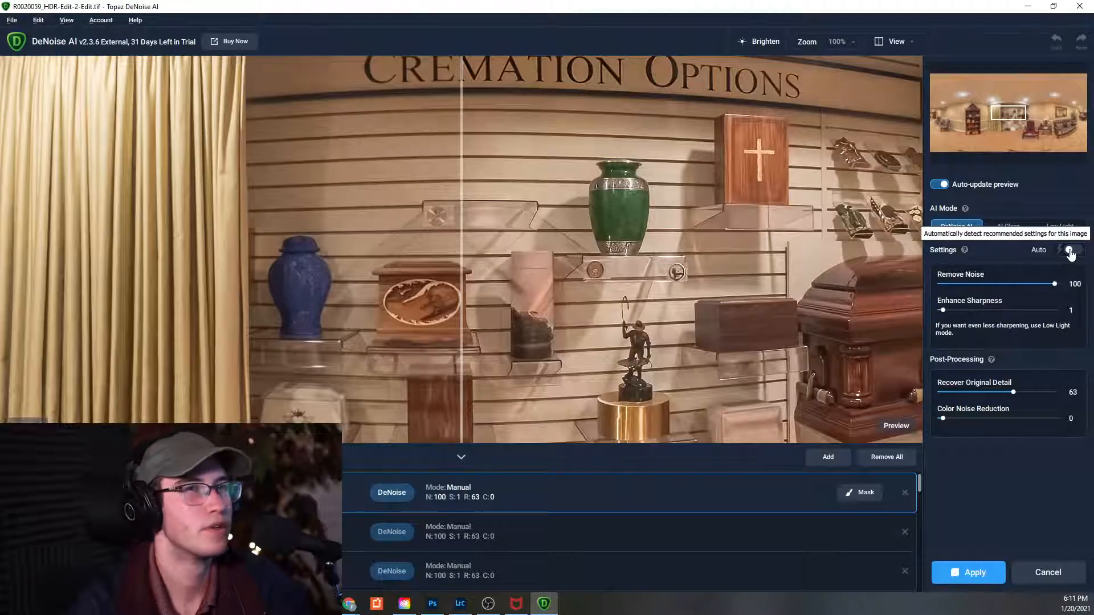
{"action": "left_click", "coordinate": [1071, 250]}
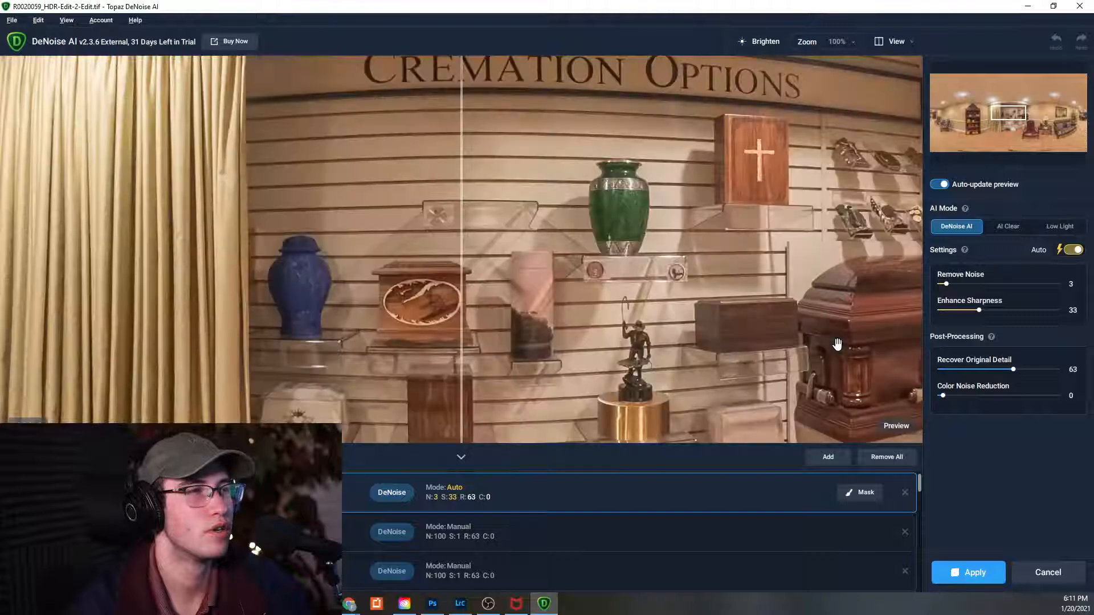
{"action": "left_click_drag", "start_coordinate": [459, 286], "coordinate": [455, 274]}
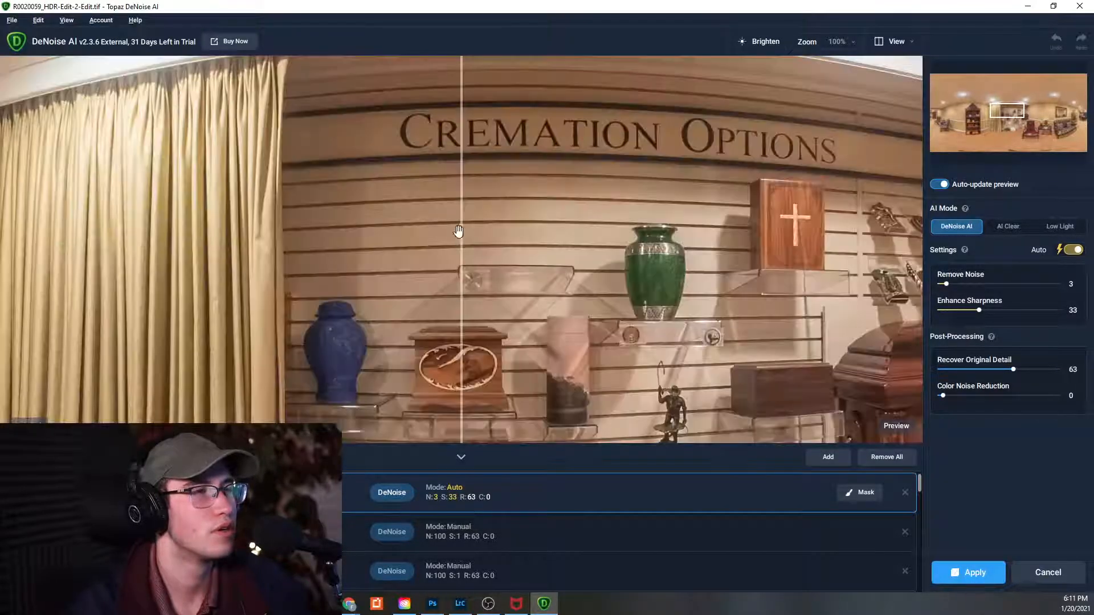
{"action": "left_click_drag", "start_coordinate": [463, 251], "coordinate": [366, 242]}
Set Enhance Sharpness to 1 and Remove Noise to 78 for the first panorama.
{"action": "left_click_drag", "start_coordinate": [870, 310], "coordinate": [872, 310]}
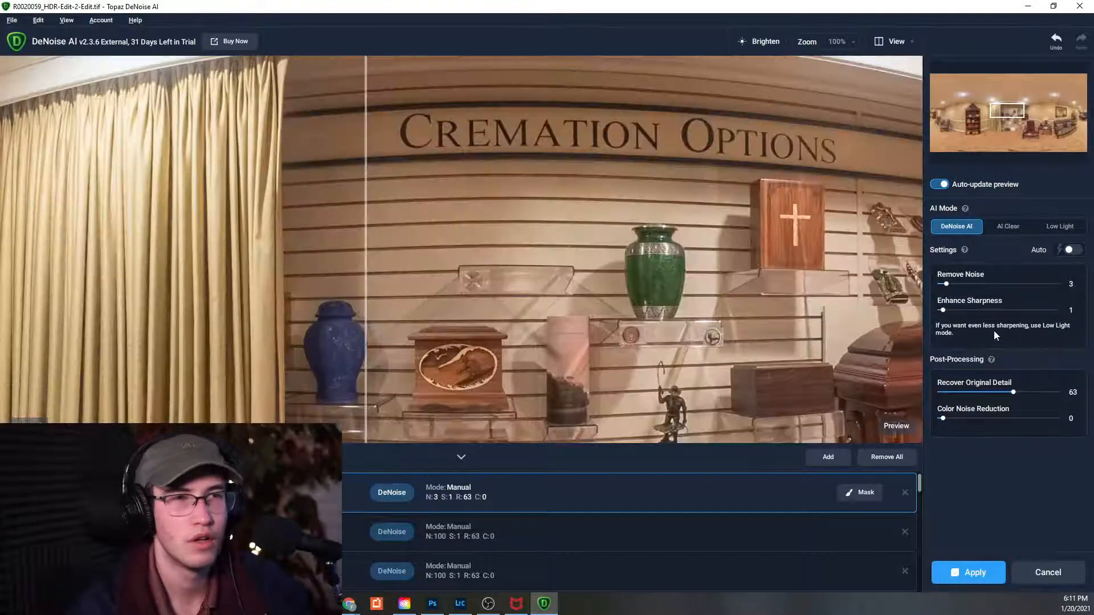
{"action": "left_click_drag", "start_coordinate": [946, 283], "coordinate": [1029, 283]}
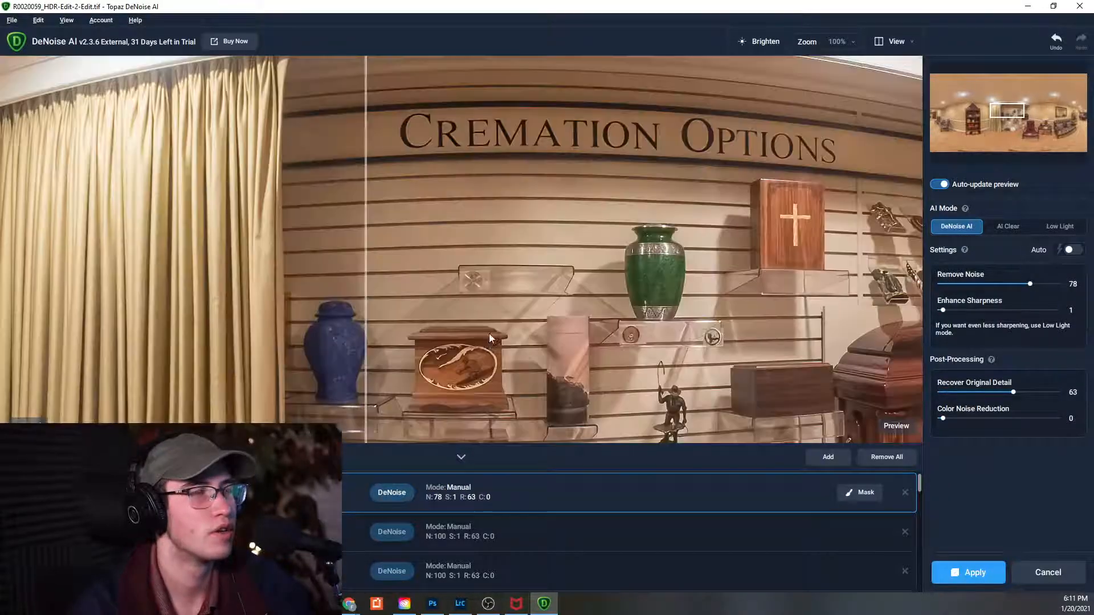
Check the denoise previews of the first panorama and the following ones, up to the lobby panorama R0020039.
{"action": "mouse_move", "coordinate": [367, 289]}
{"action": "left_mouse_down"}
{"action": "mouse_move", "coordinate": [427, 282]}
{"action": "mouse_move", "coordinate": [242, 265]}
{"action": "mouse_move", "coordinate": [587, 285]}
{"action": "mouse_move", "coordinate": [368, 288]}
{"action": "mouse_move", "coordinate": [690, 301]}
{"action": "mouse_move", "coordinate": [389, 310]}
{"action": "mouse_move", "coordinate": [813, 297]}
{"action": "mouse_move", "coordinate": [354, 282]}
{"action": "mouse_move", "coordinate": [849, 256]}
{"action": "mouse_move", "coordinate": [292, 263]}
{"action": "mouse_move", "coordinate": [654, 268]}
{"action": "mouse_move", "coordinate": [286, 274]}
{"action": "mouse_move", "coordinate": [69, 267]}
{"action": "mouse_move", "coordinate": [267, 263]}
{"action": "mouse_move", "coordinate": [111, 259]}
{"action": "mouse_move", "coordinate": [350, 285]}
{"action": "left_mouse_up"}
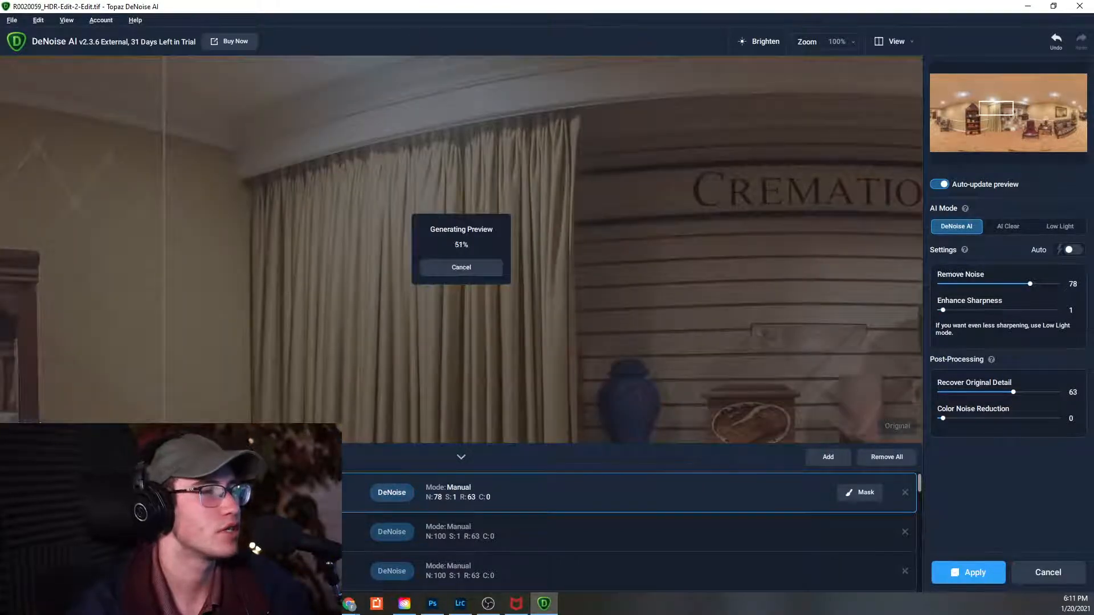
{"action": "key", "text": "Down"}
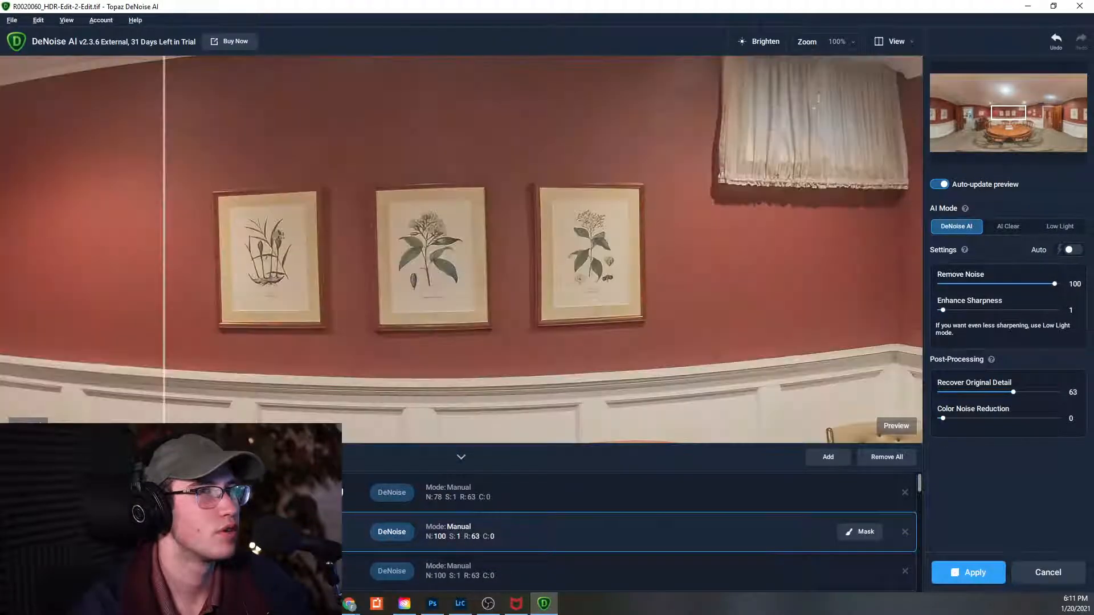
{"action": "key", "text": "Down"}
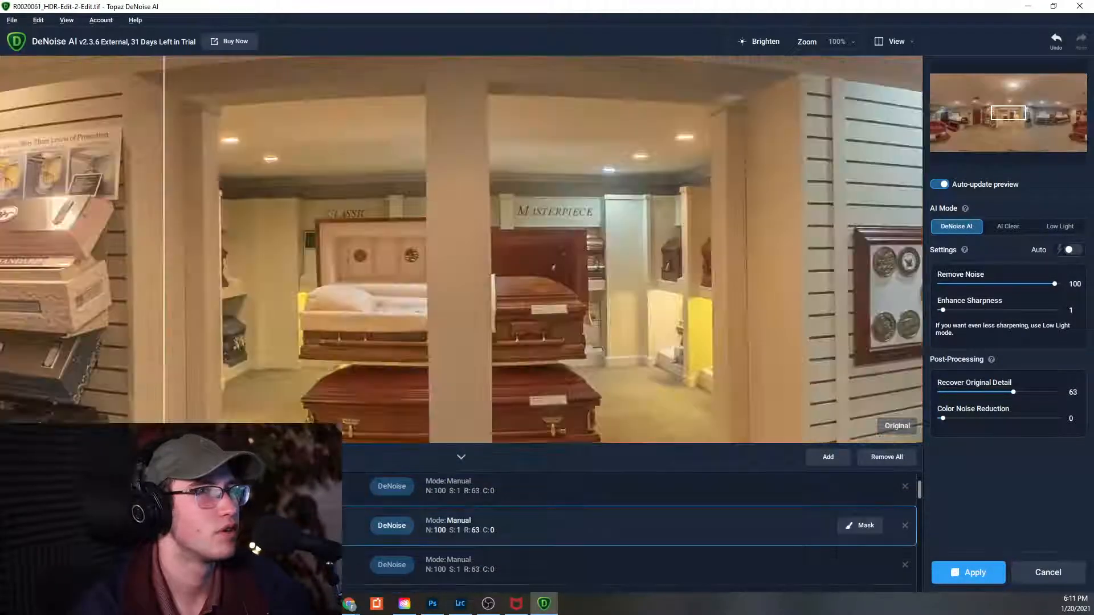
{"action": "key", "text": "Down"}
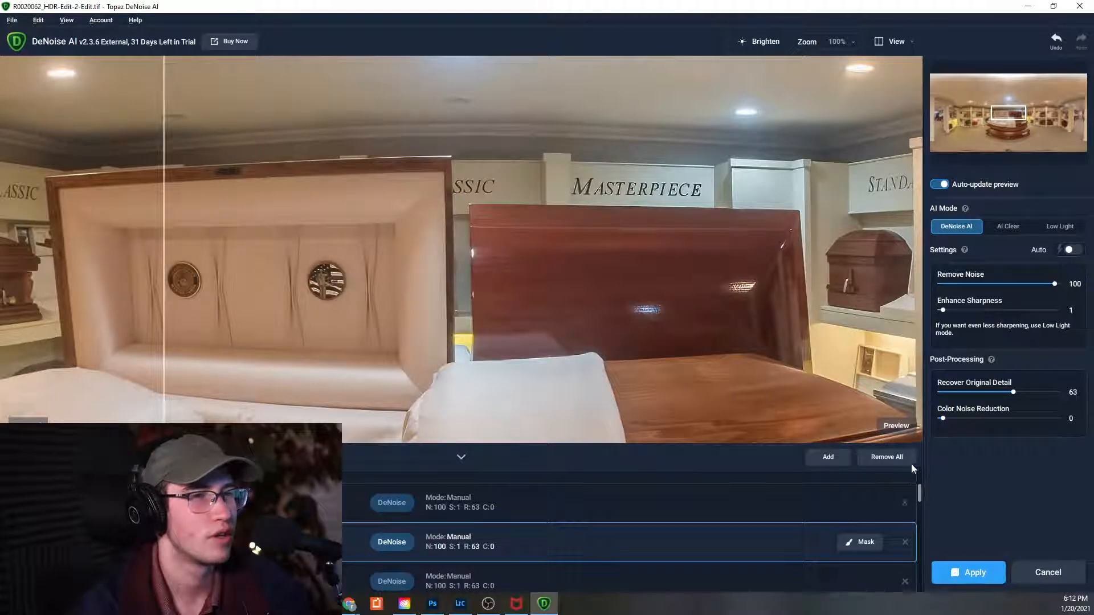
{"action": "scroll", "coordinate": [473, 505], "scroll_direction": "down", "scroll_amount": 1}
{"action": "left_click", "coordinate": [498, 532]}
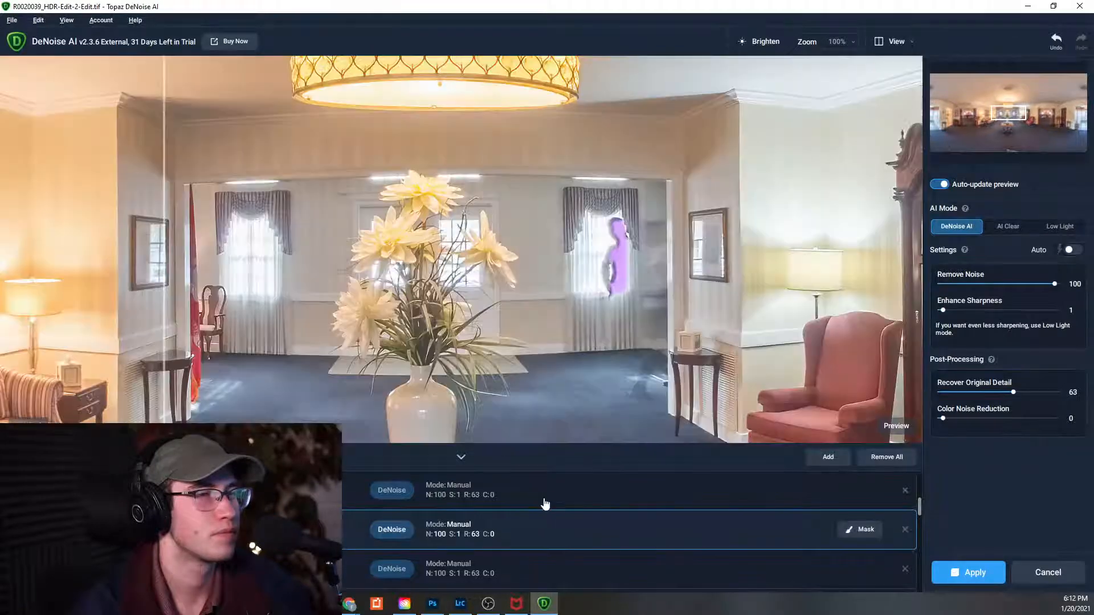
Open R0020063_HDR-Edit-2-Edit.tif and compare before and after on the lit lower casket shelves.
{"action": "left_click", "coordinate": [545, 498]}
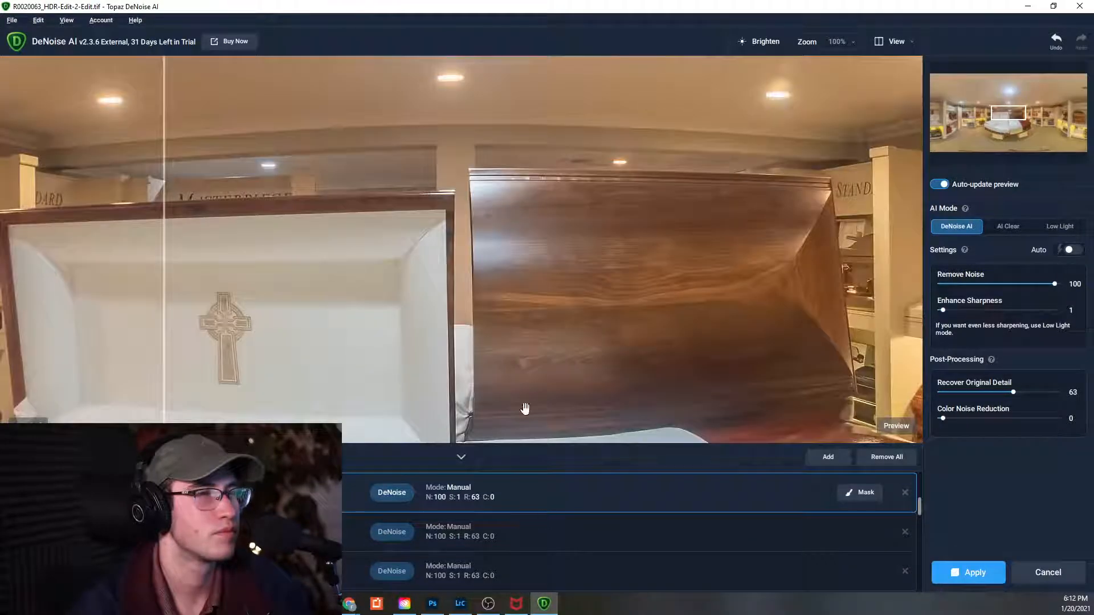
{"action": "left_click_drag", "start_coordinate": [409, 361], "coordinate": [682, 306]}
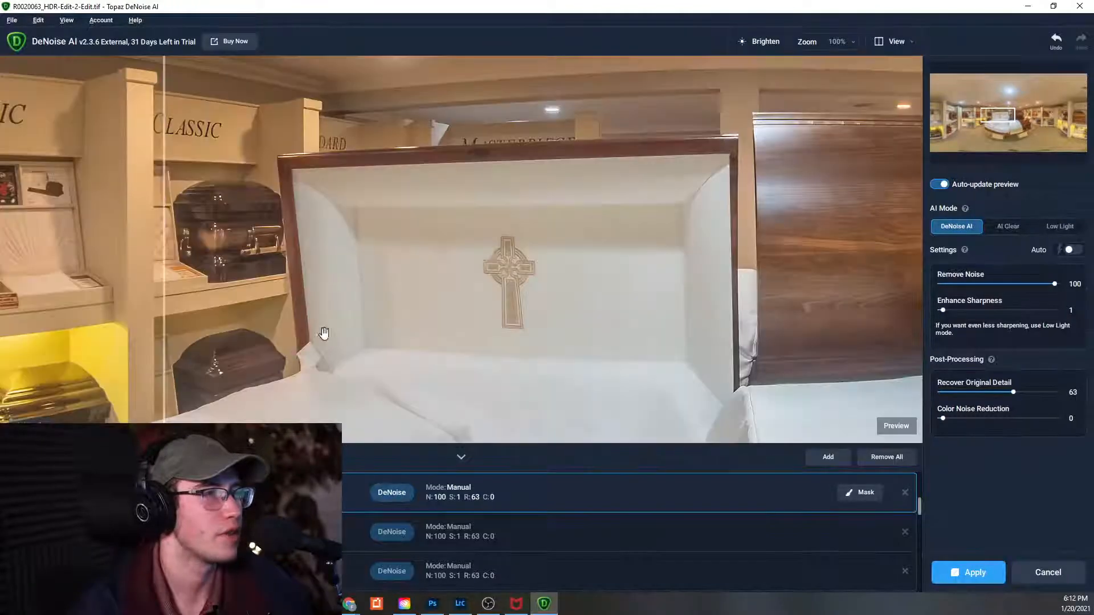
{"action": "left_click_drag", "start_coordinate": [273, 352], "coordinate": [834, 226]}
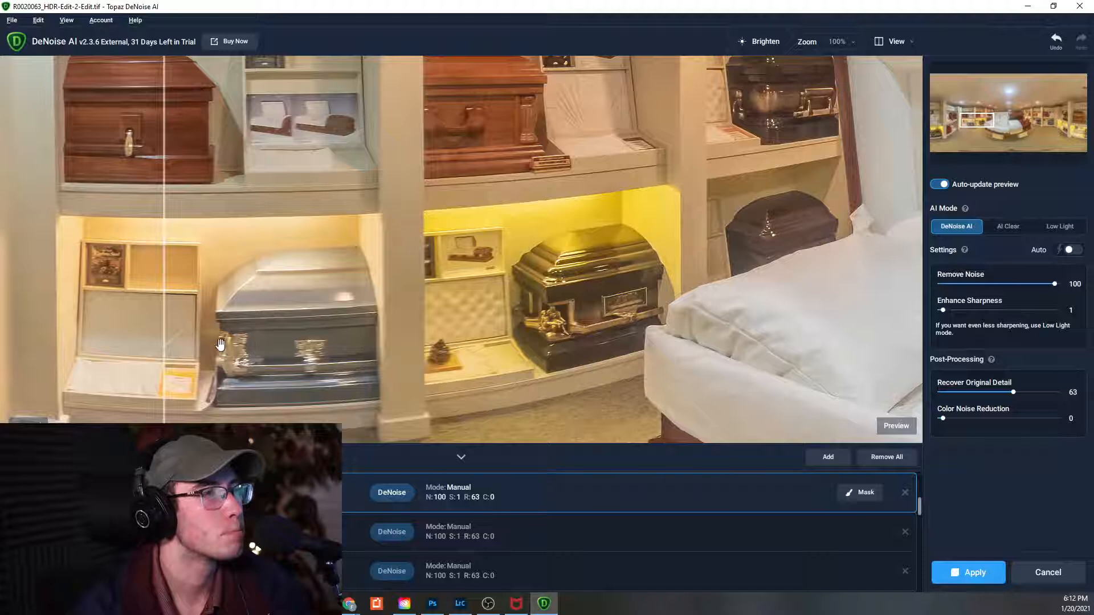
{"action": "left_click_drag", "start_coordinate": [166, 325], "coordinate": [349, 342]}
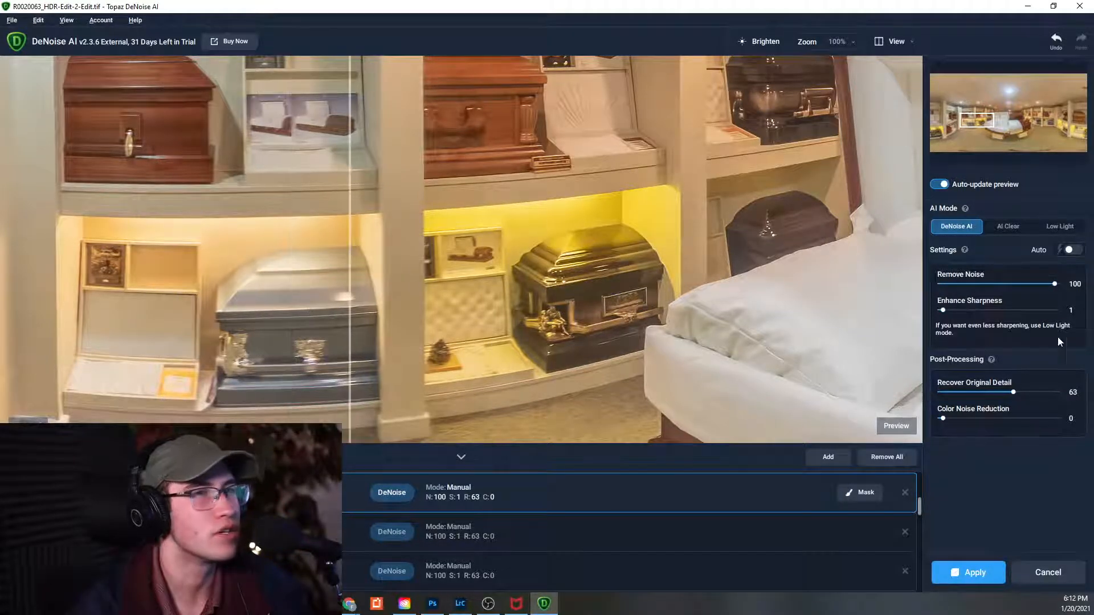
Try automatic settings on R0020063, then Enhance Sharpness 1, Remove Noise 95 and Recover Original Detail 10, comparing before and after.
{"action": "left_click", "coordinate": [1063, 251]}
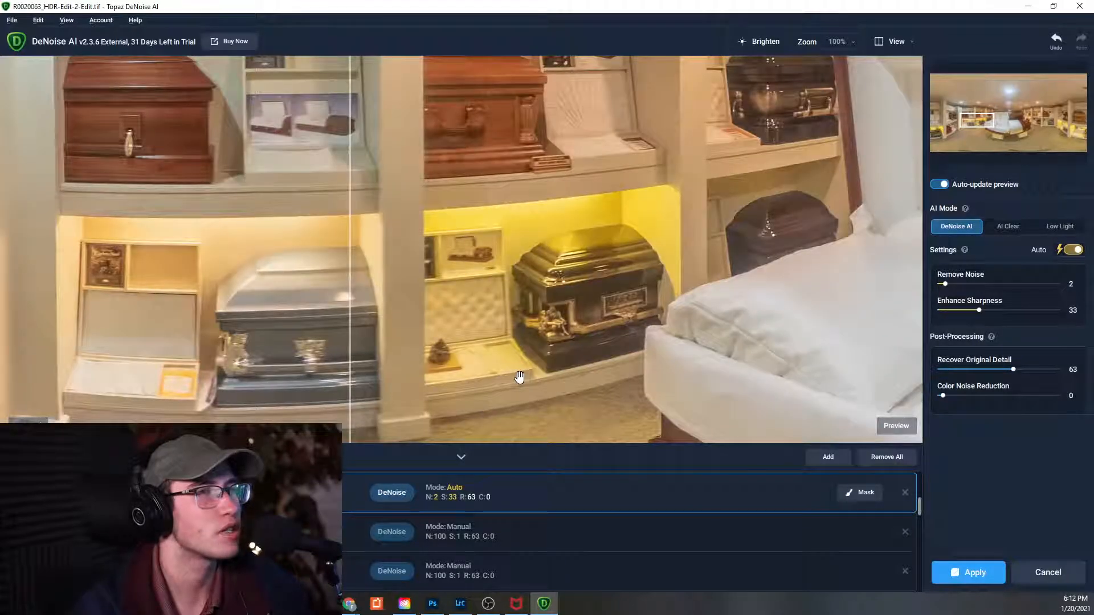
{"action": "left_click_drag", "start_coordinate": [980, 310], "coordinate": [1022, 283]}
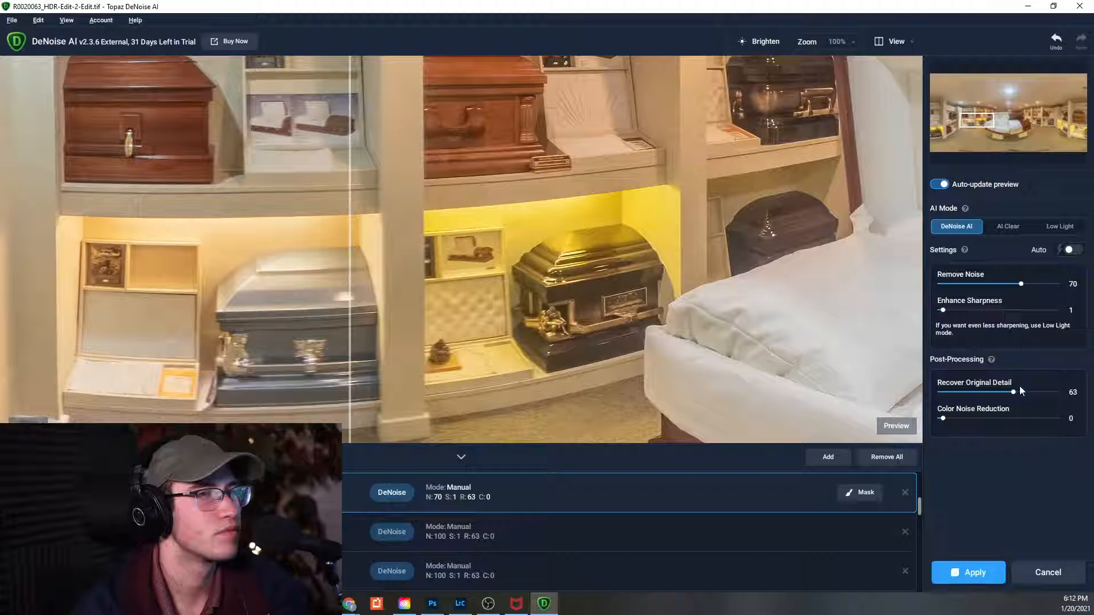
{"action": "left_click_drag", "start_coordinate": [973, 396], "coordinate": [954, 398]}
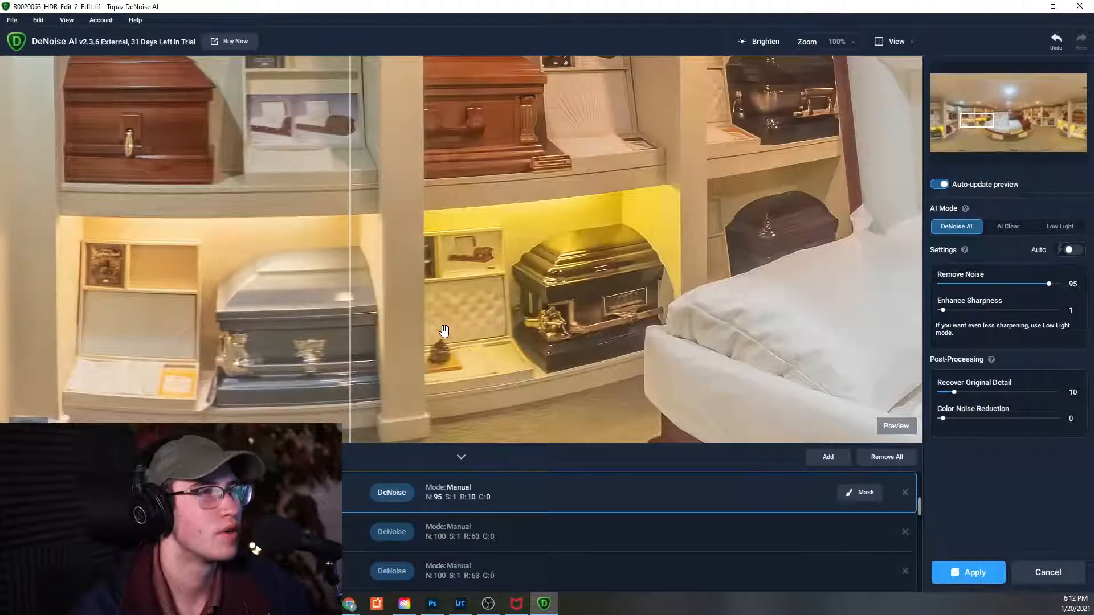
{"action": "left_click_drag", "start_coordinate": [350, 298], "coordinate": [289, 276]}
Set Remove Noise to 76 and Recover Original Detail to 64 for R0020063.
{"action": "left_click_drag", "start_coordinate": [1041, 291], "coordinate": [1028, 289]}
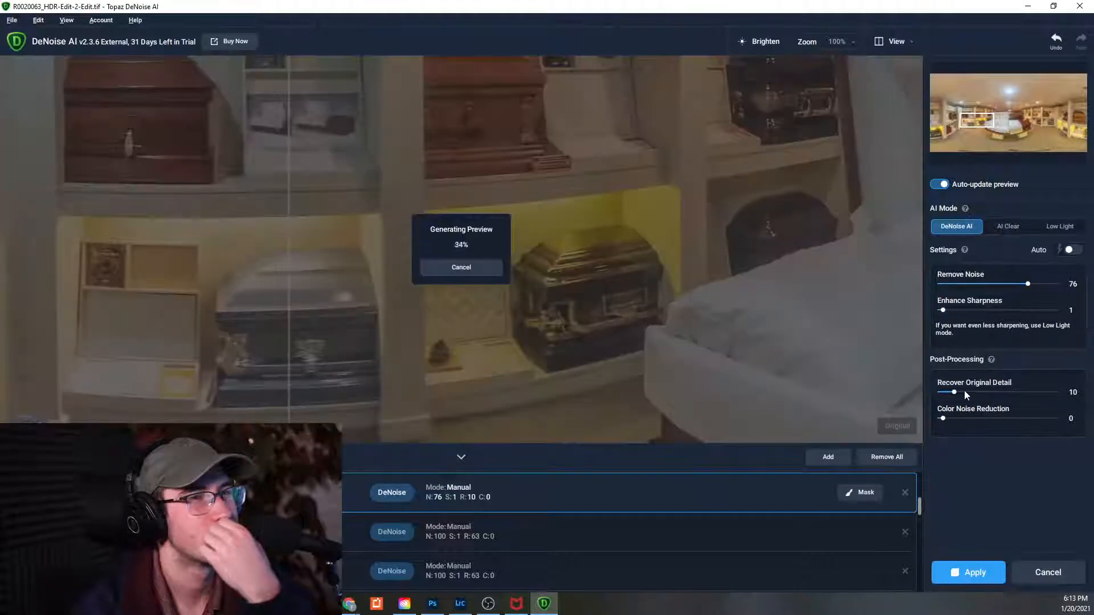
{"action": "left_click_drag", "start_coordinate": [1019, 395], "coordinate": [1015, 399]}
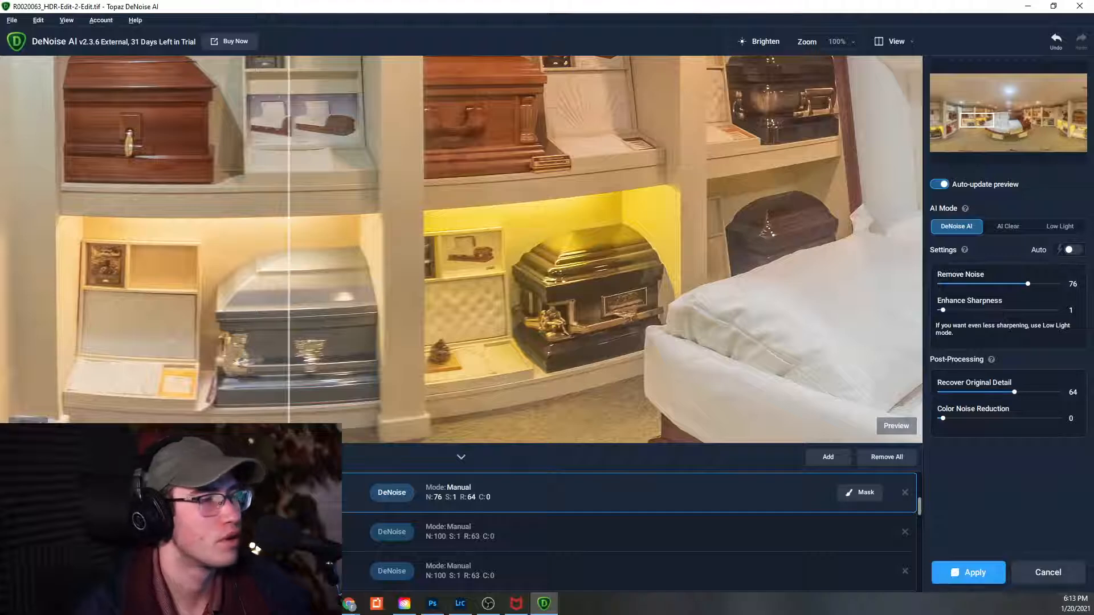
Compare the two R0020039 lobby entries and remove the one with the purple artefact without saving it.
{"action": "left_click", "coordinate": [171, 532]}
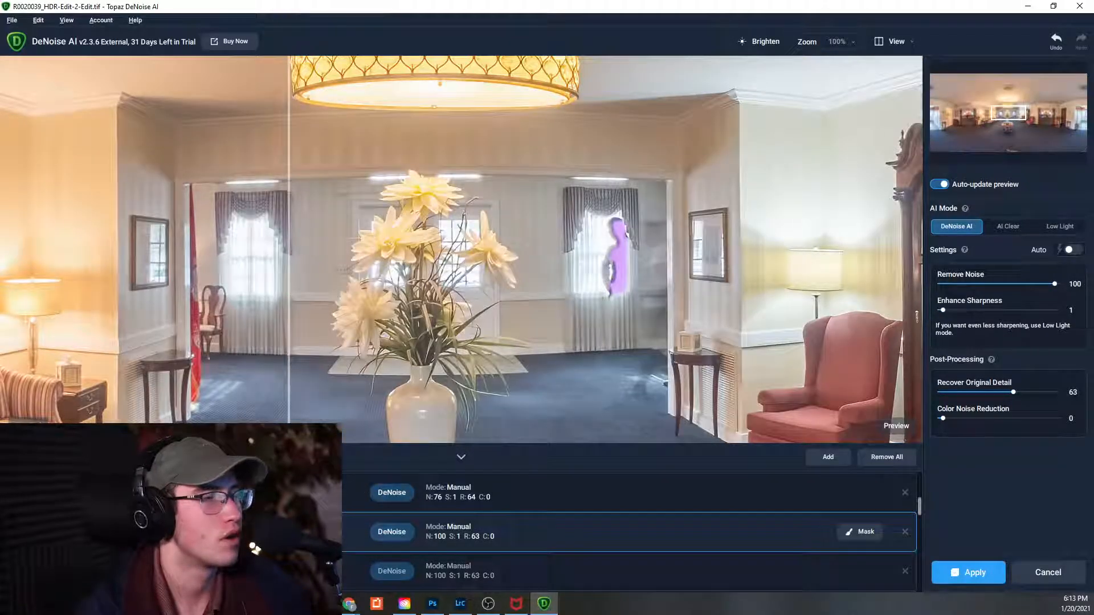
{"action": "left_click", "coordinate": [171, 571]}
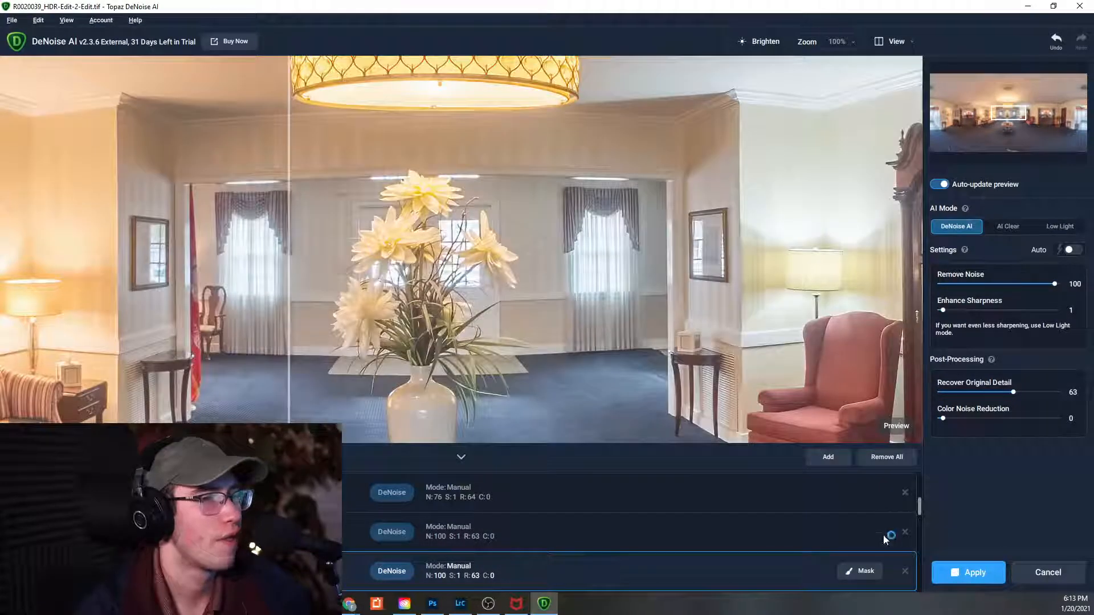
{"action": "left_click", "coordinate": [883, 535]}
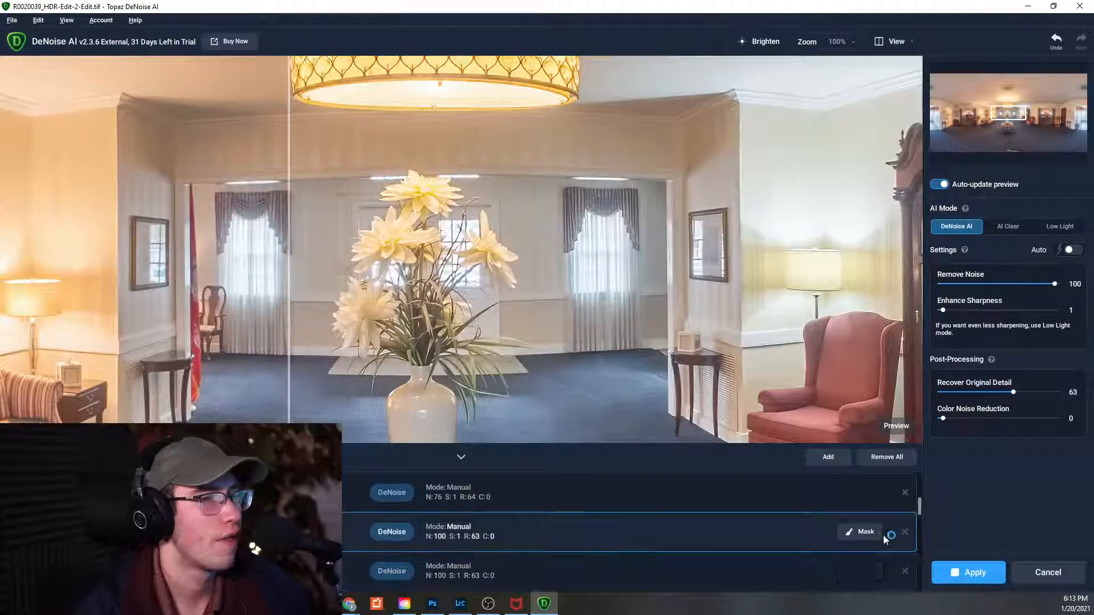
{"action": "left_click", "coordinate": [905, 532]}
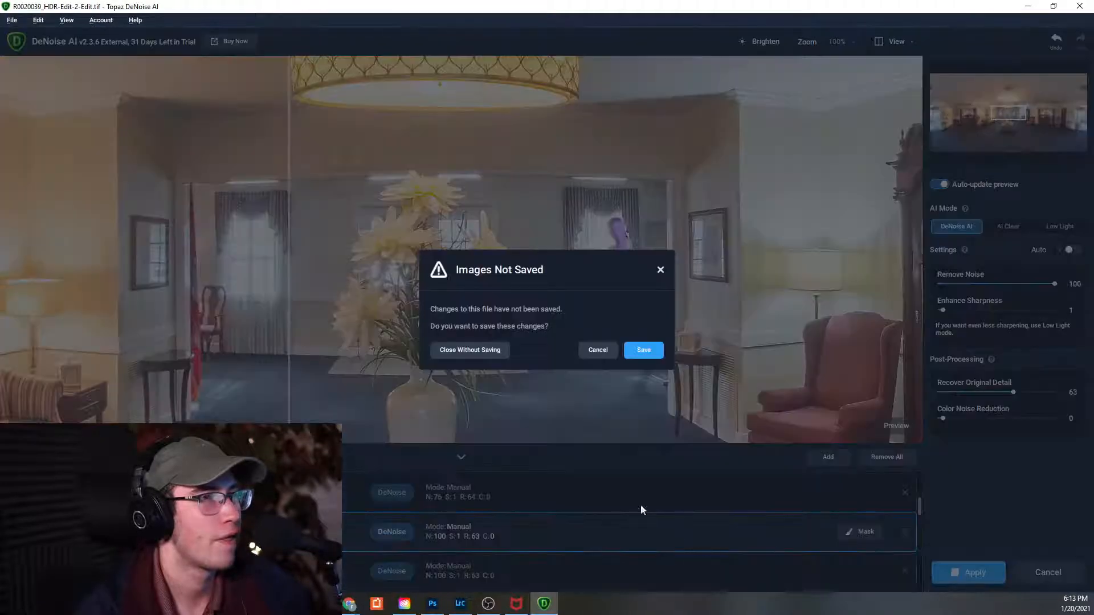
{"action": "left_click", "coordinate": [485, 351]}
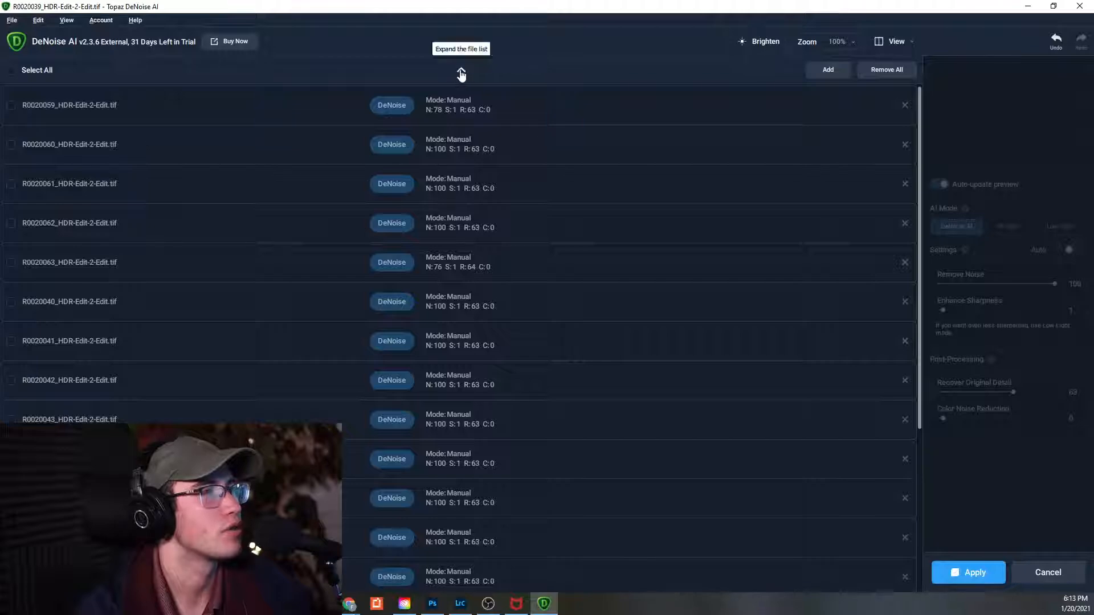
Reopen the first panorama, R0020059, and compare before and after around the Cremation Options display.
{"action": "left_click", "coordinate": [340, 112]}
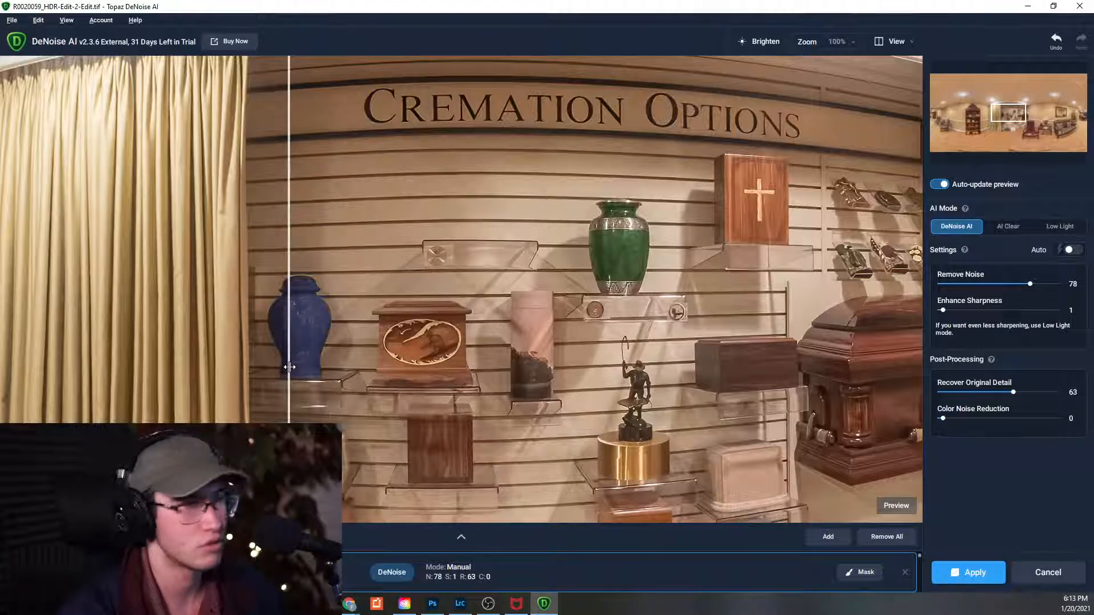
{"action": "left_click_drag", "start_coordinate": [289, 368], "coordinate": [354, 369]}
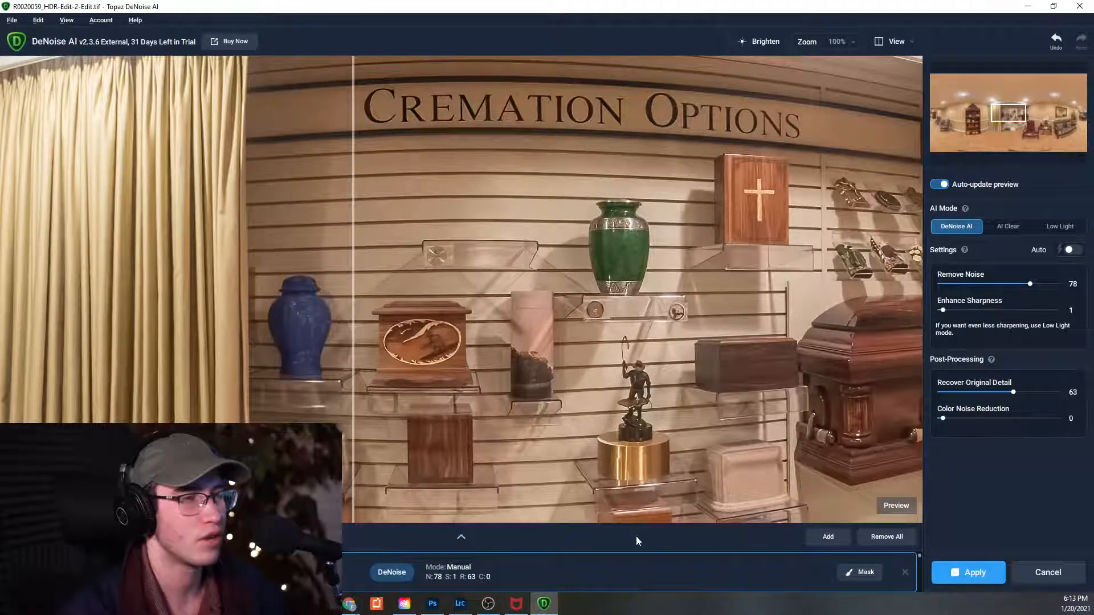
Open panorama R0020061 and compare before and after around the stacked caskets and the framed medallions.
{"action": "left_click", "coordinate": [463, 540]}
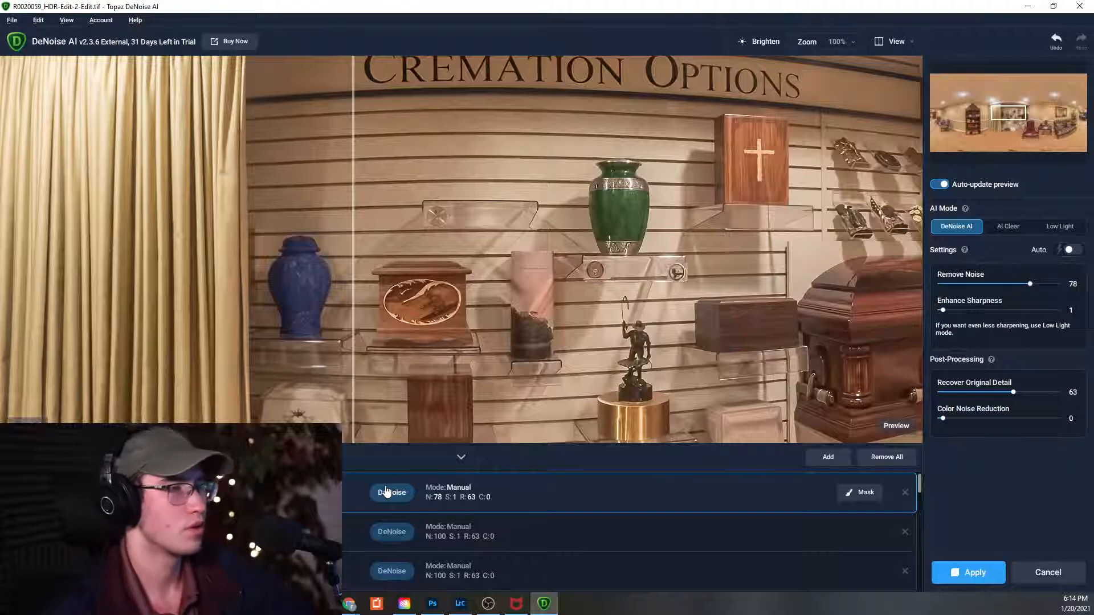
{"action": "left_click", "coordinate": [459, 570]}
{"action": "left_click_drag", "start_coordinate": [459, 358], "coordinate": [439, 245]}
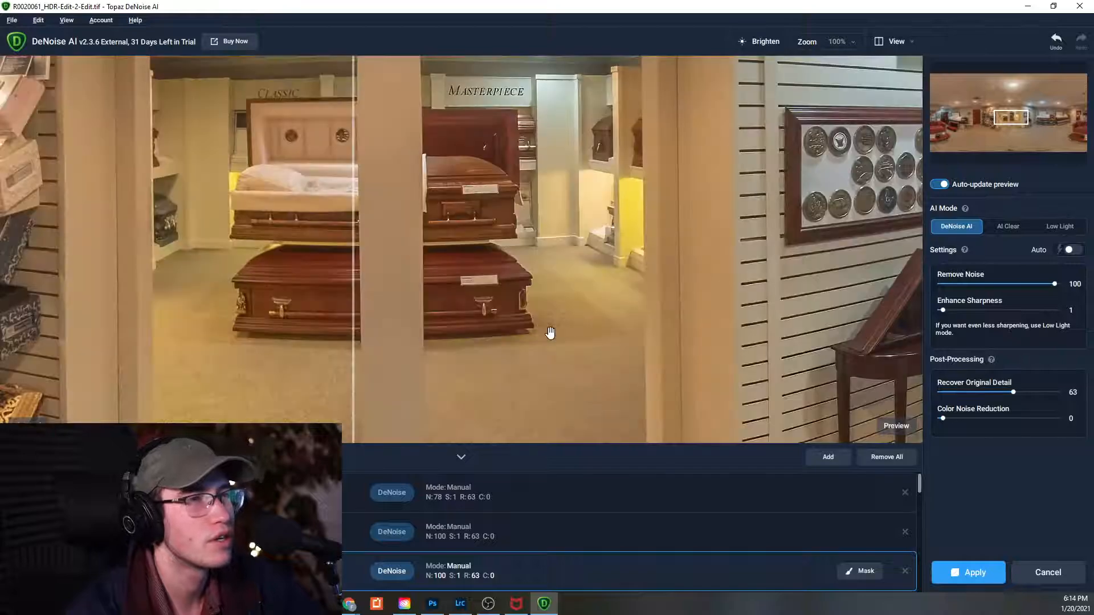
{"action": "left_click_drag", "start_coordinate": [596, 339], "coordinate": [471, 342]}
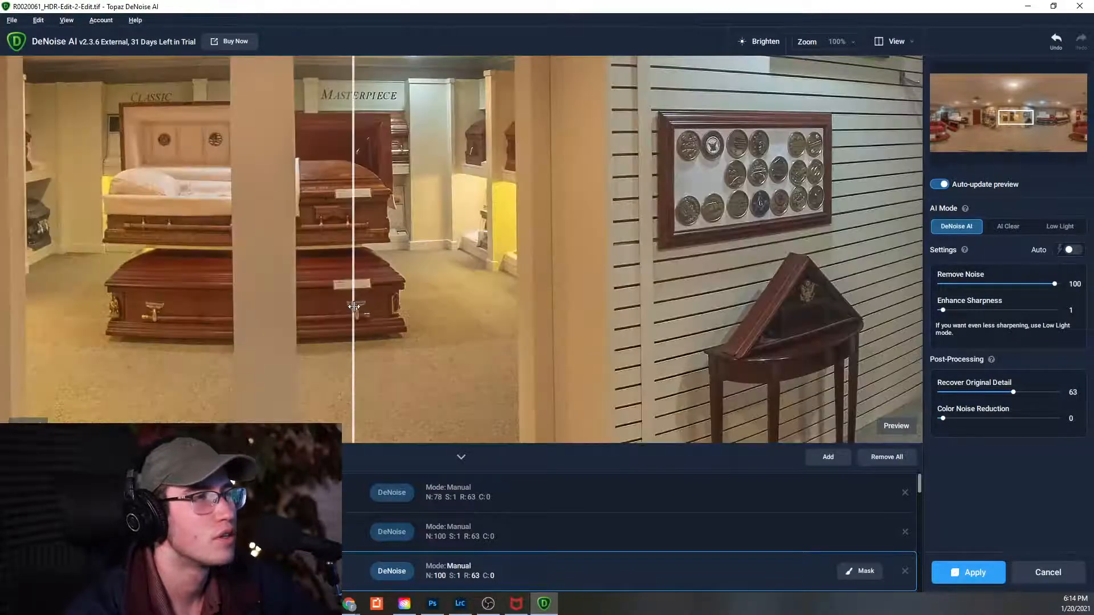
{"action": "left_click_drag", "start_coordinate": [354, 306], "coordinate": [406, 370]}
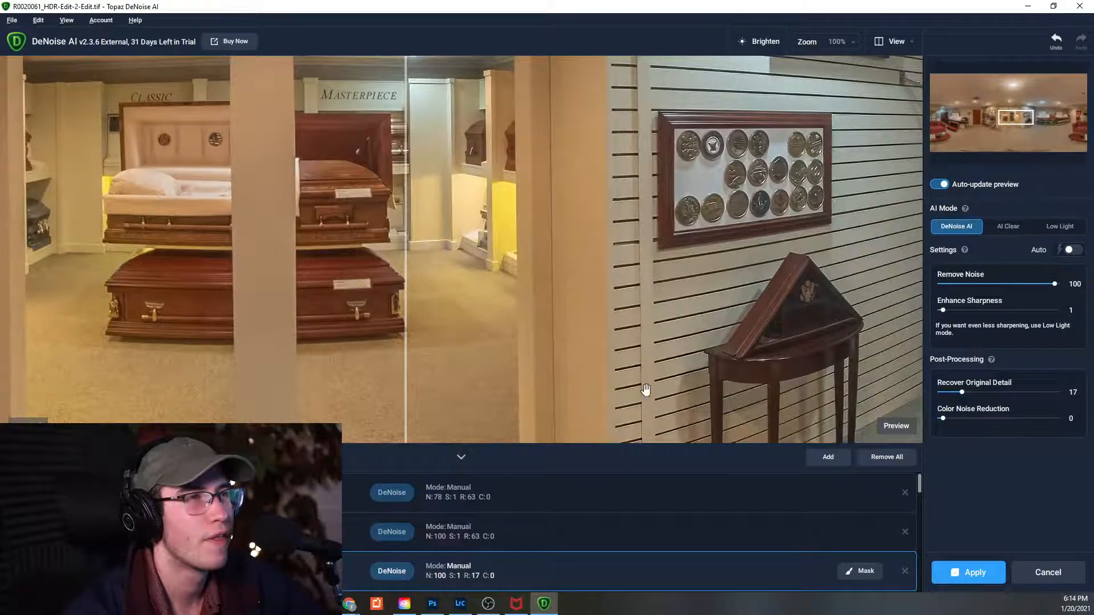
Try Recover Original Detail 17, Enhance Sharpness 14 and Remove Noise 80 on R0020061, comparing before and after on the caskets.
{"action": "left_click_drag", "start_coordinate": [406, 380], "coordinate": [411, 268]}
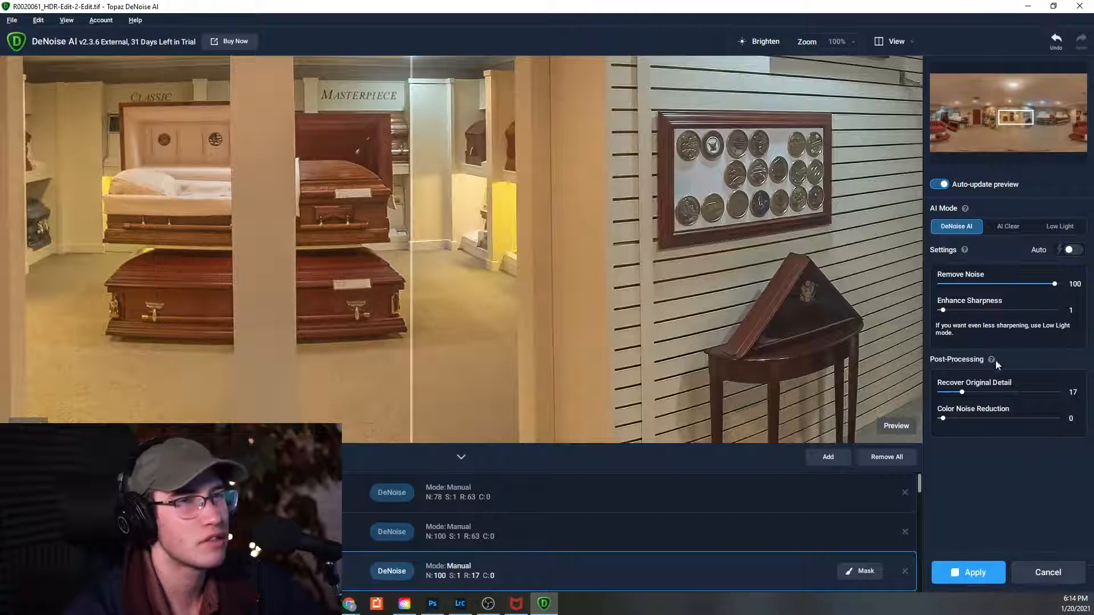
{"action": "left_click_drag", "start_coordinate": [951, 311], "coordinate": [958, 310]}
{"action": "left_click_drag", "start_coordinate": [1054, 284], "coordinate": [1032, 284]}
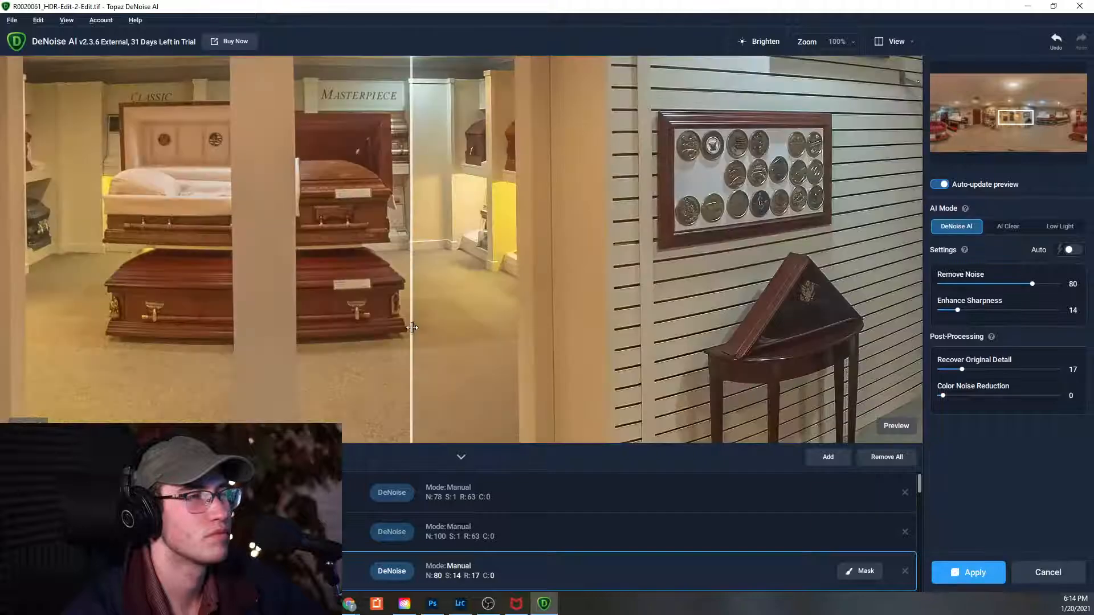
{"action": "left_click_drag", "start_coordinate": [411, 330], "coordinate": [222, 335]}
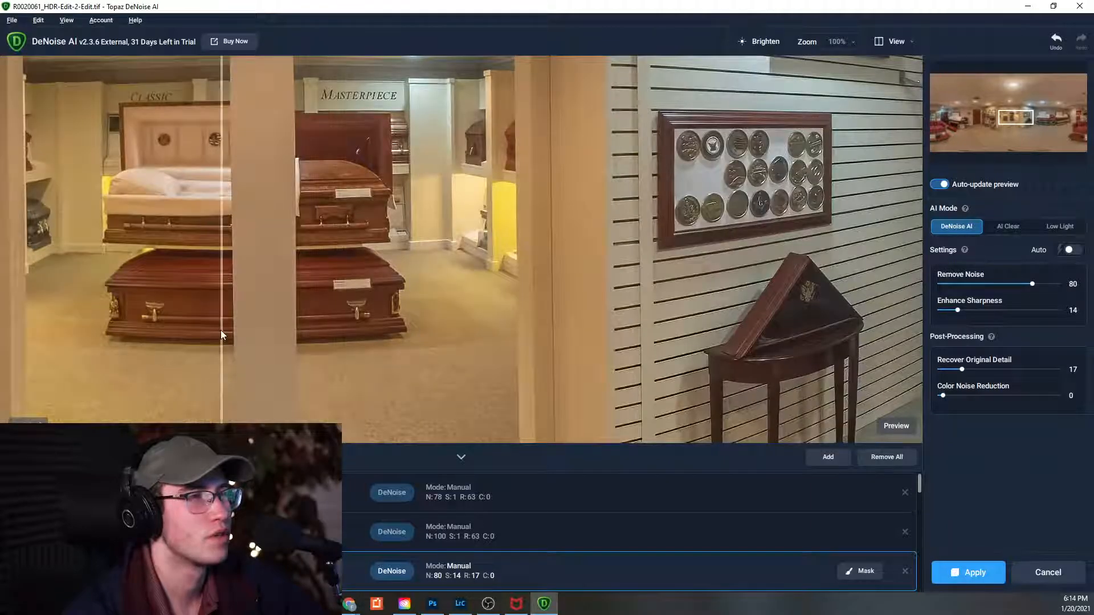
Try Recover Original Detail 87 on R0020061, reduce it to 46, set Remove Noise to 94, and compare before and after.
{"action": "left_click_drag", "start_coordinate": [962, 370], "coordinate": [1043, 369]}
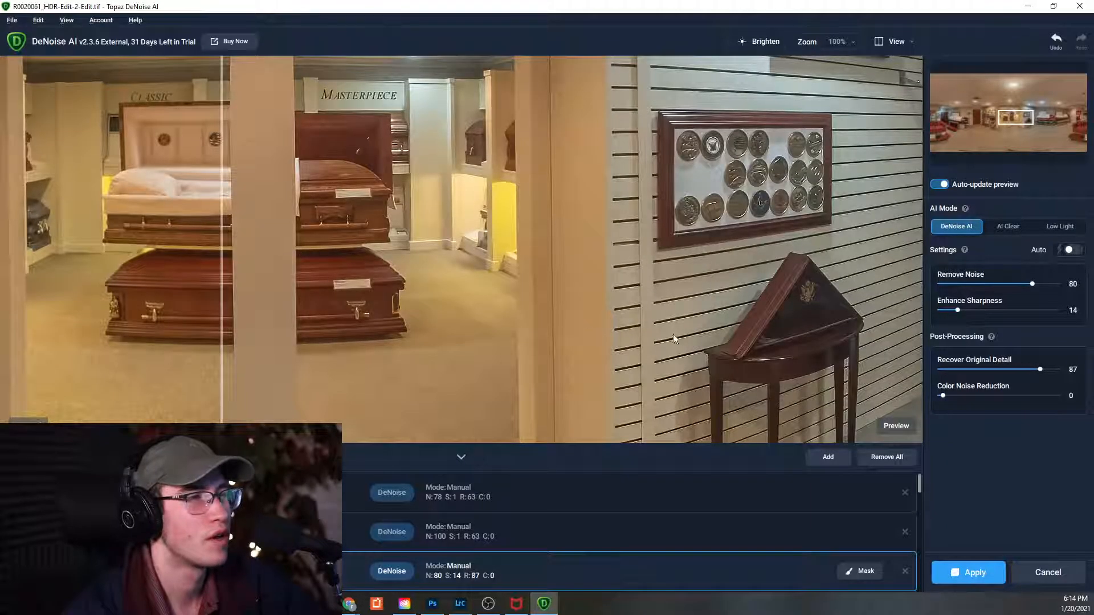
{"action": "left_click_drag", "start_coordinate": [221, 342], "coordinate": [400, 350]}
{"action": "left_click_drag", "start_coordinate": [1042, 370], "coordinate": [996, 371]}
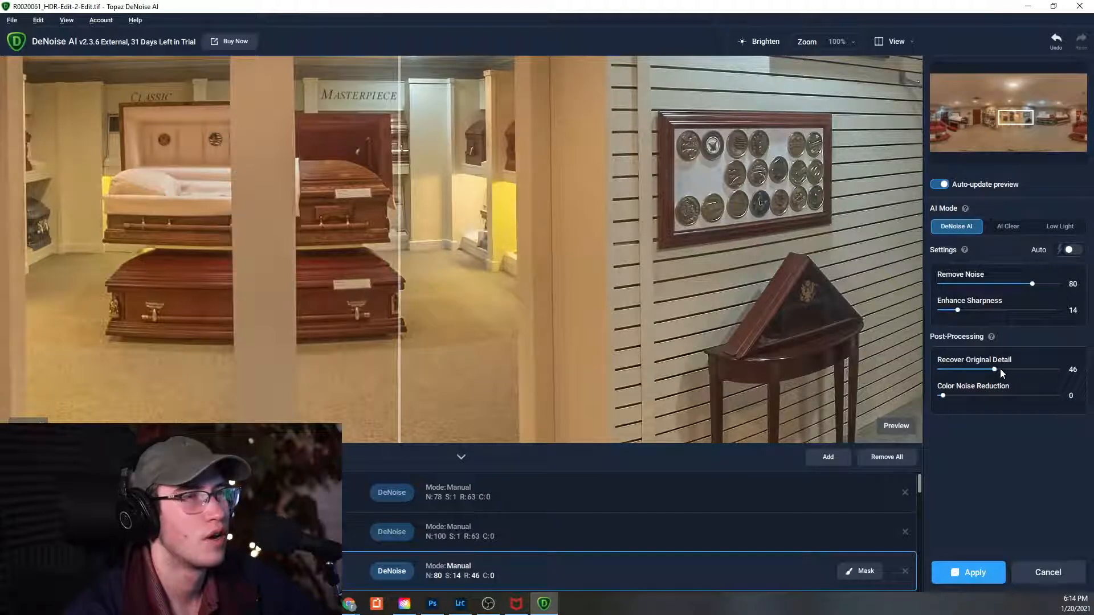
{"action": "left_click_drag", "start_coordinate": [1042, 289], "coordinate": [1049, 285]}
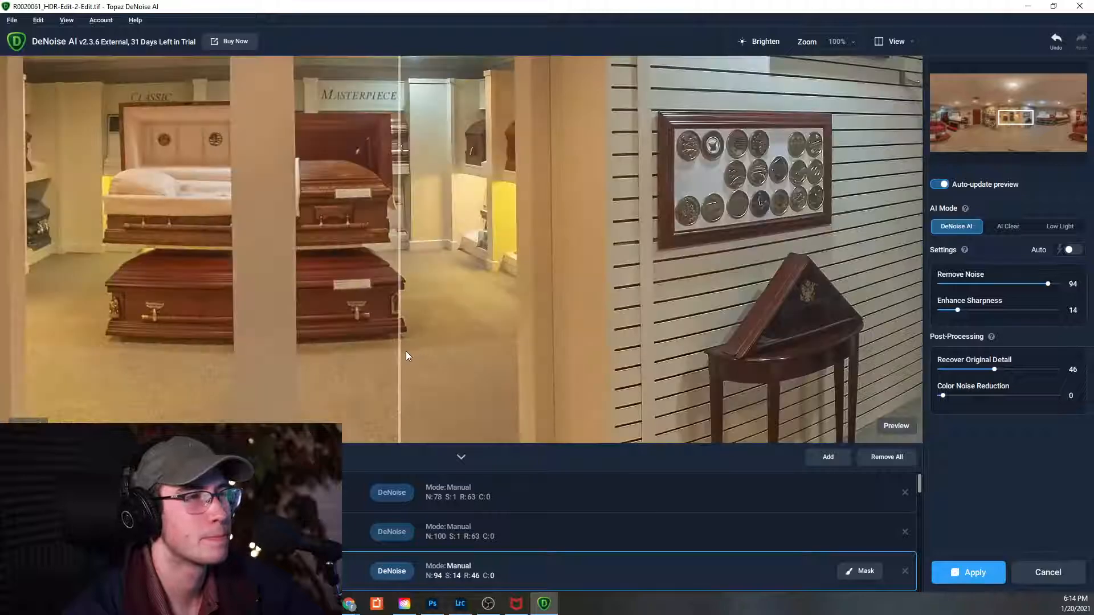
{"action": "left_click_drag", "start_coordinate": [406, 351], "coordinate": [460, 351]}
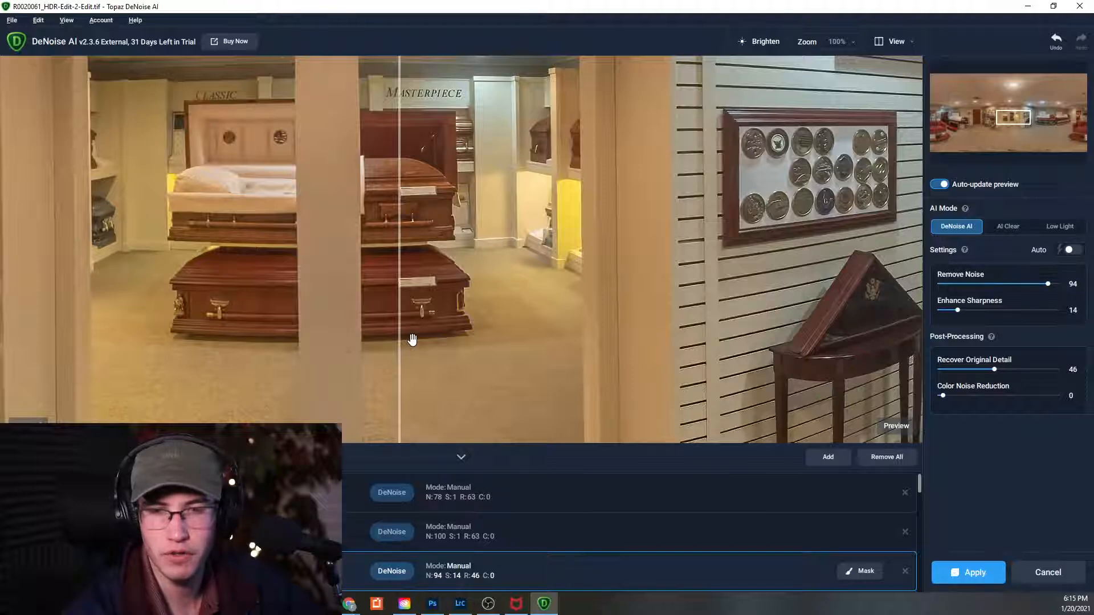
{"action": "left_click_drag", "start_coordinate": [401, 331], "coordinate": [291, 387]}
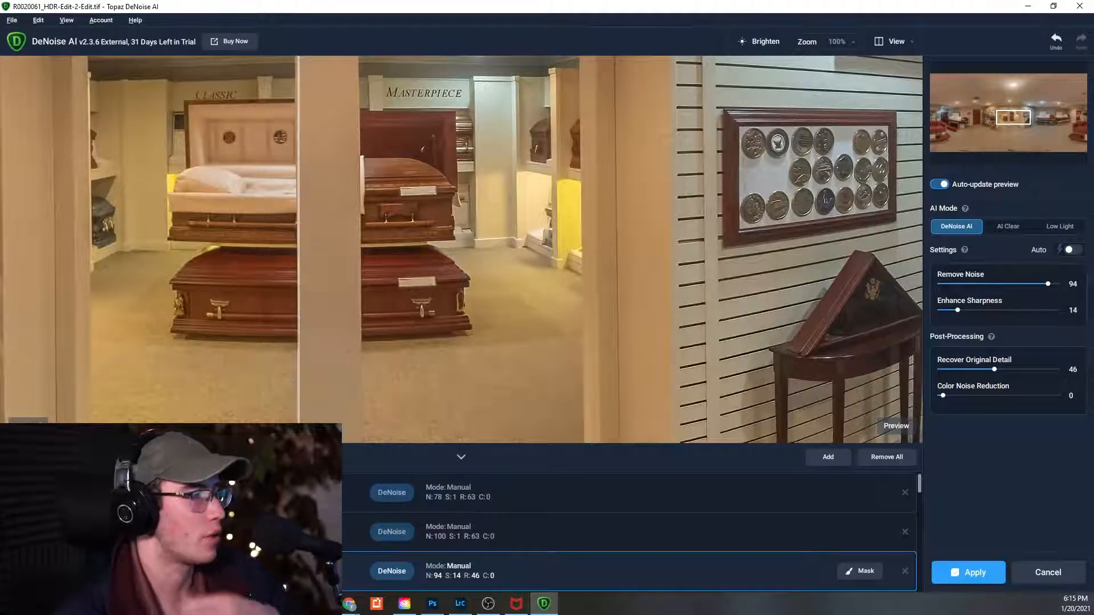
Apply automatic settings to R0020061, compare before and after, switch automatic mode off again, and collapse the file list.
{"action": "left_click", "coordinate": [1064, 251]}
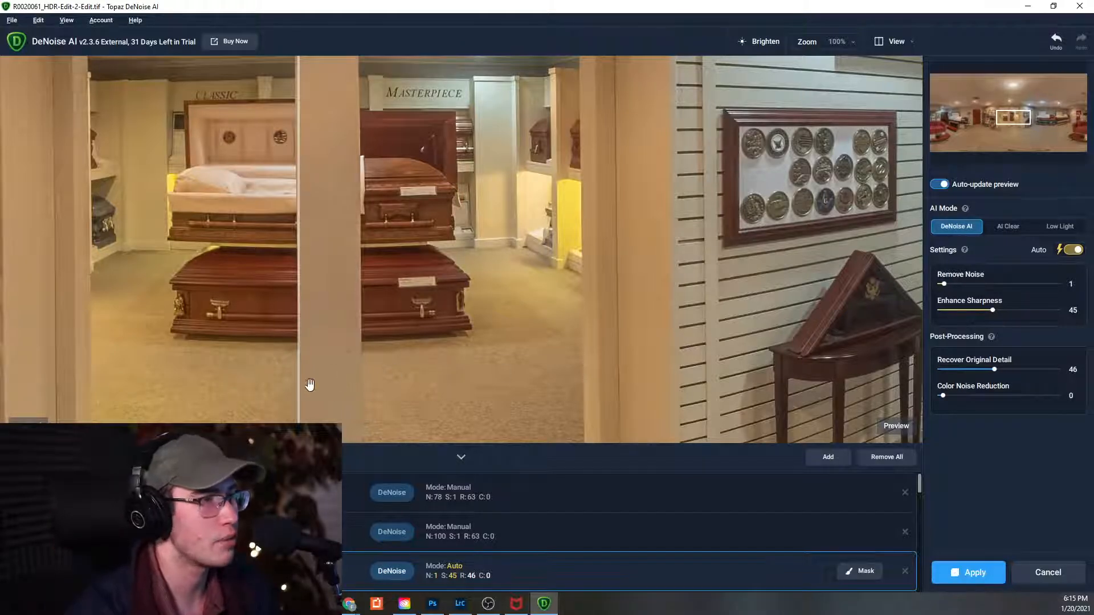
{"action": "left_click_drag", "start_coordinate": [299, 389], "coordinate": [418, 401]}
{"action": "left_click", "coordinate": [1073, 251]}
{"action": "left_click", "coordinate": [462, 457]}
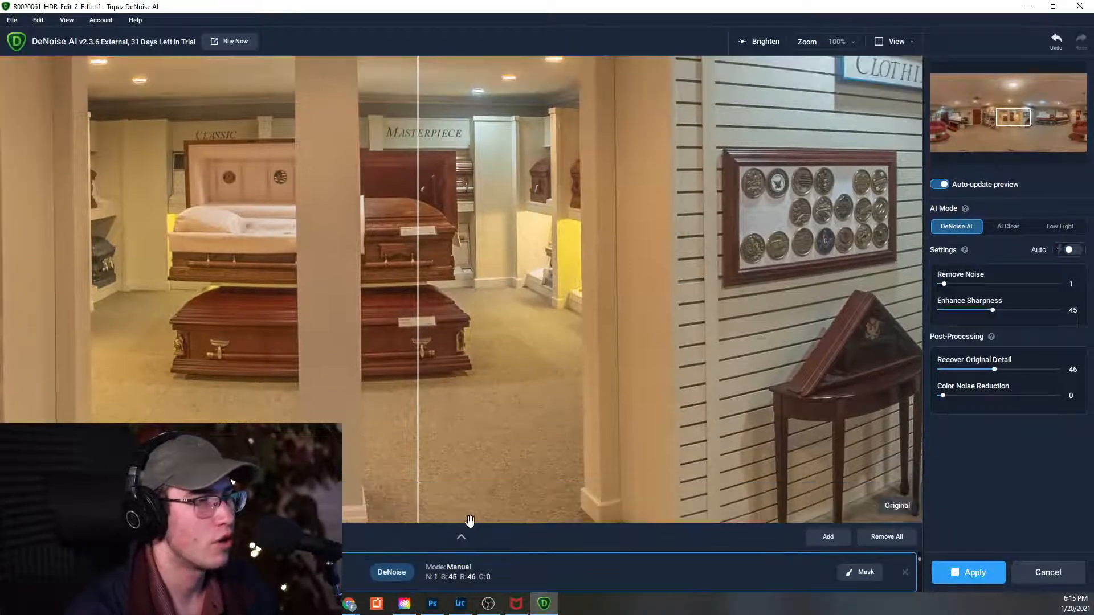
Expand the file list, open panoramas R0020062 and R0020063, and look through the denoise settings of the remaining files.
{"action": "left_click", "coordinate": [465, 520]}
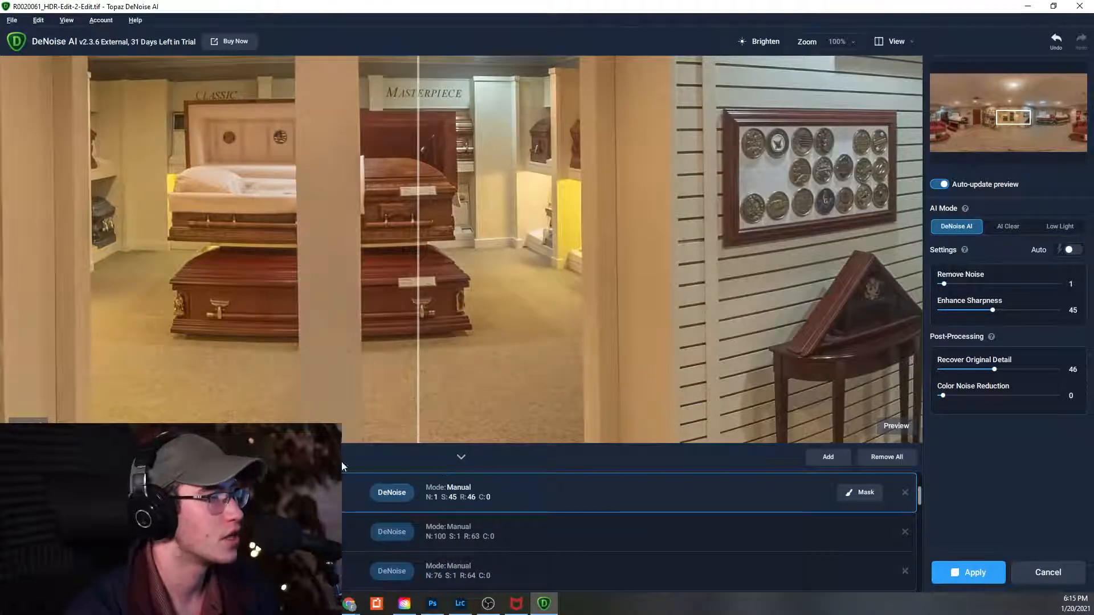
{"action": "left_click", "coordinate": [462, 457]}
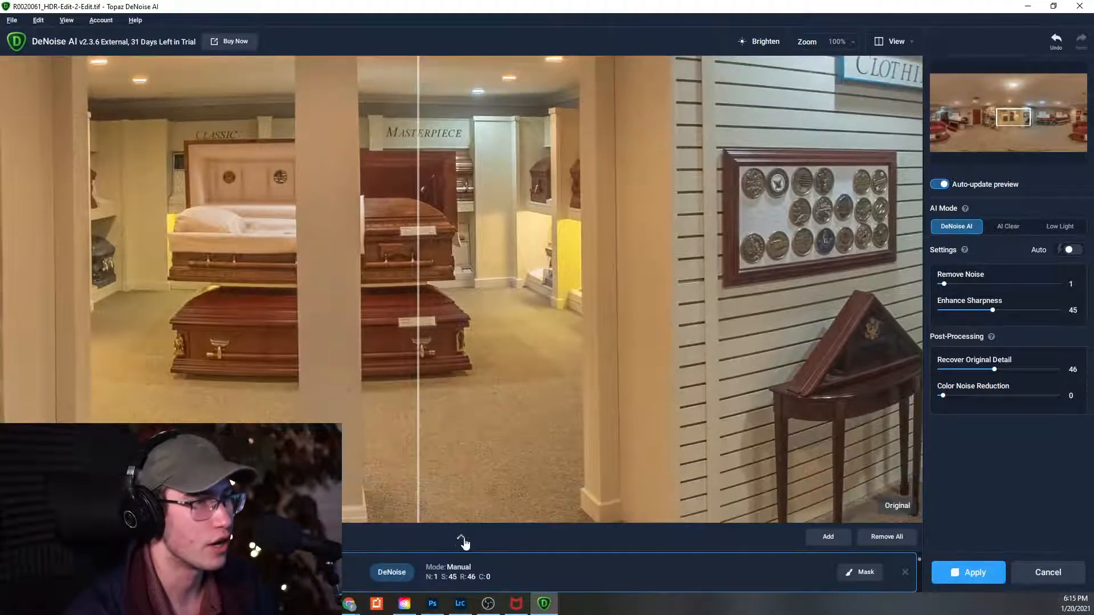
{"action": "left_click", "coordinate": [462, 540]}
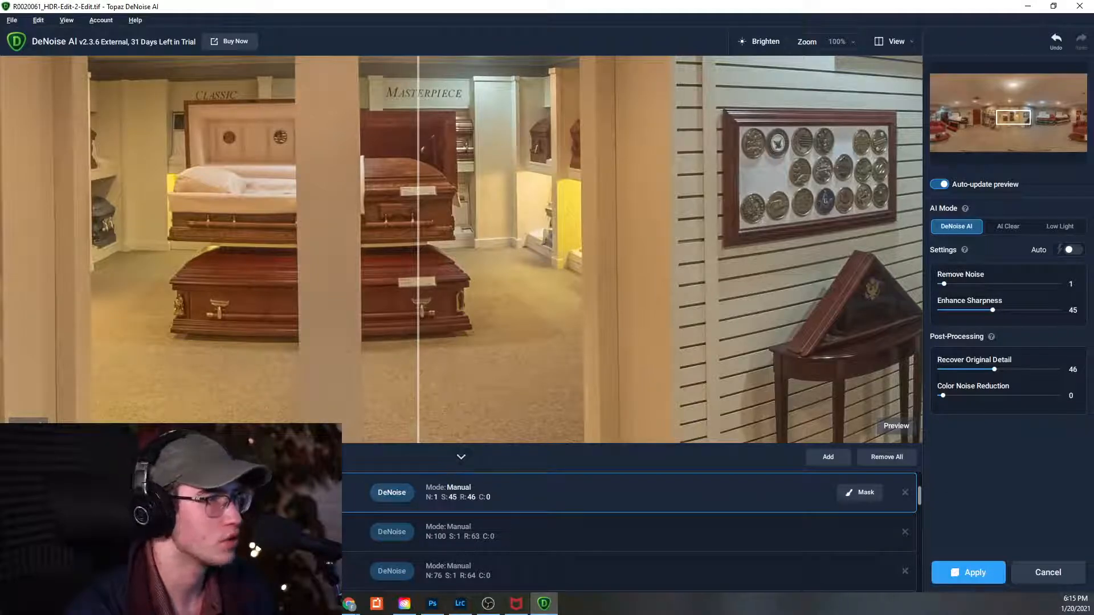
{"action": "left_click", "coordinate": [308, 533]}
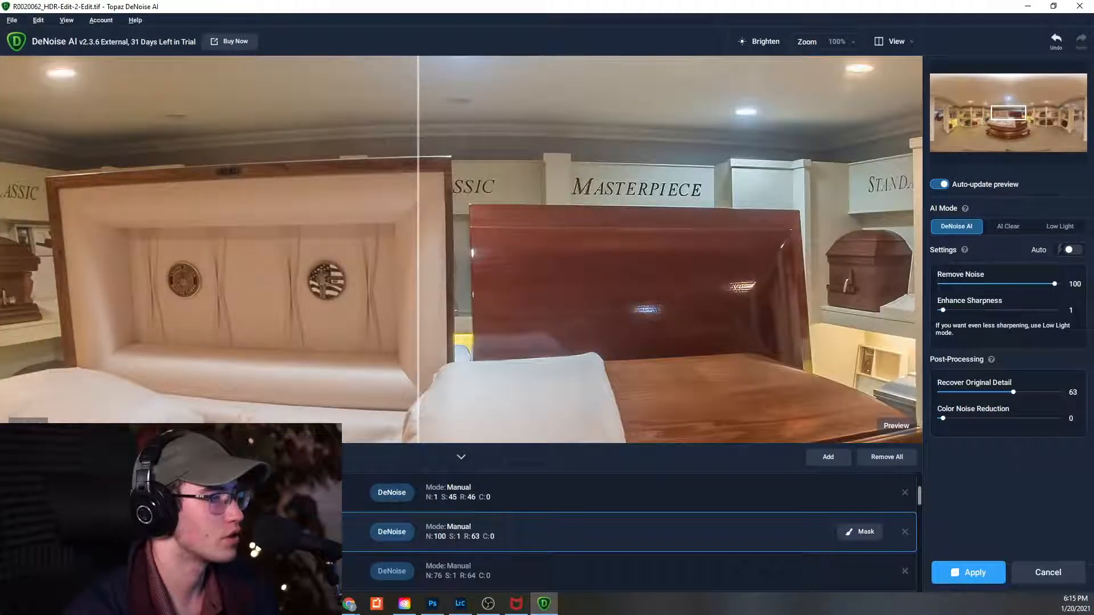
{"action": "left_click", "coordinate": [307, 571]}
{"action": "scroll", "coordinate": [307, 571], "scroll_direction": "down", "scroll_amount": 2}
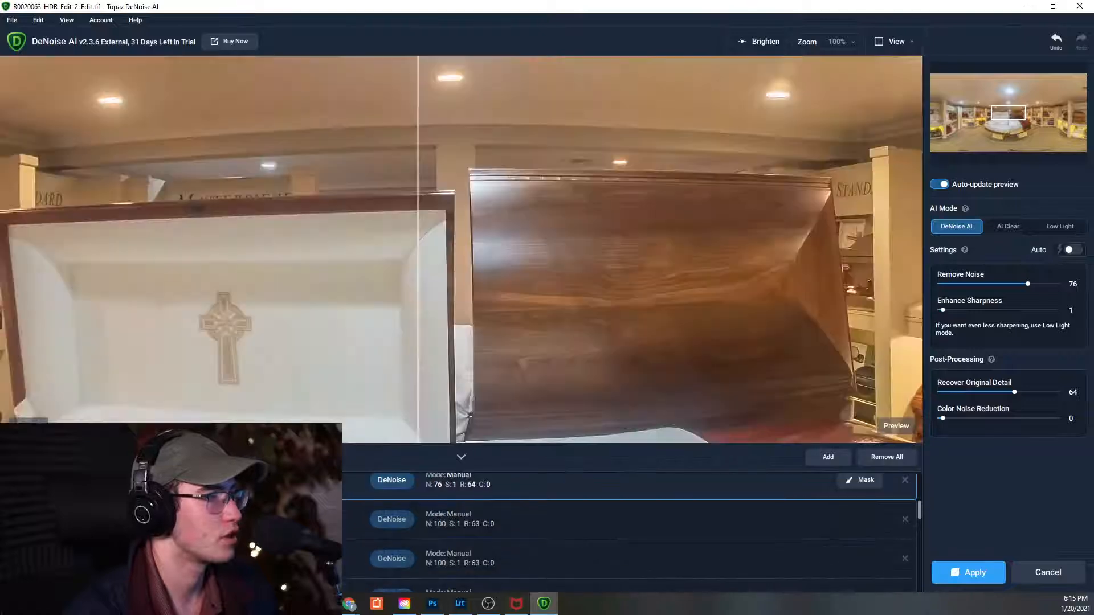
{"action": "scroll", "coordinate": [627, 530], "scroll_direction": "down", "scroll_amount": 3}
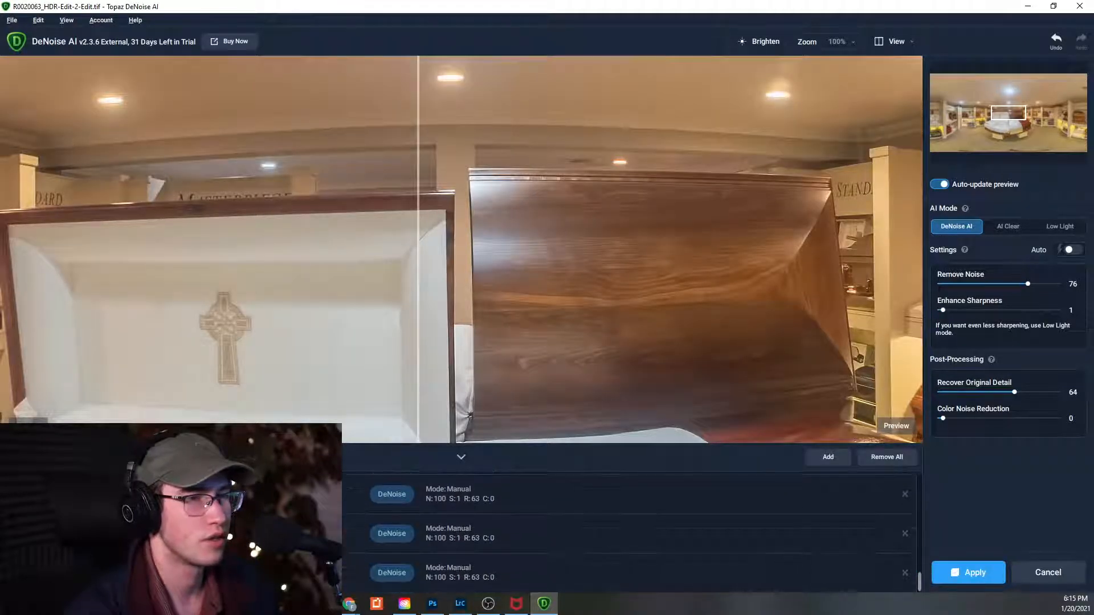
{"action": "scroll", "coordinate": [627, 530], "scroll_direction": "up", "scroll_amount": 3}
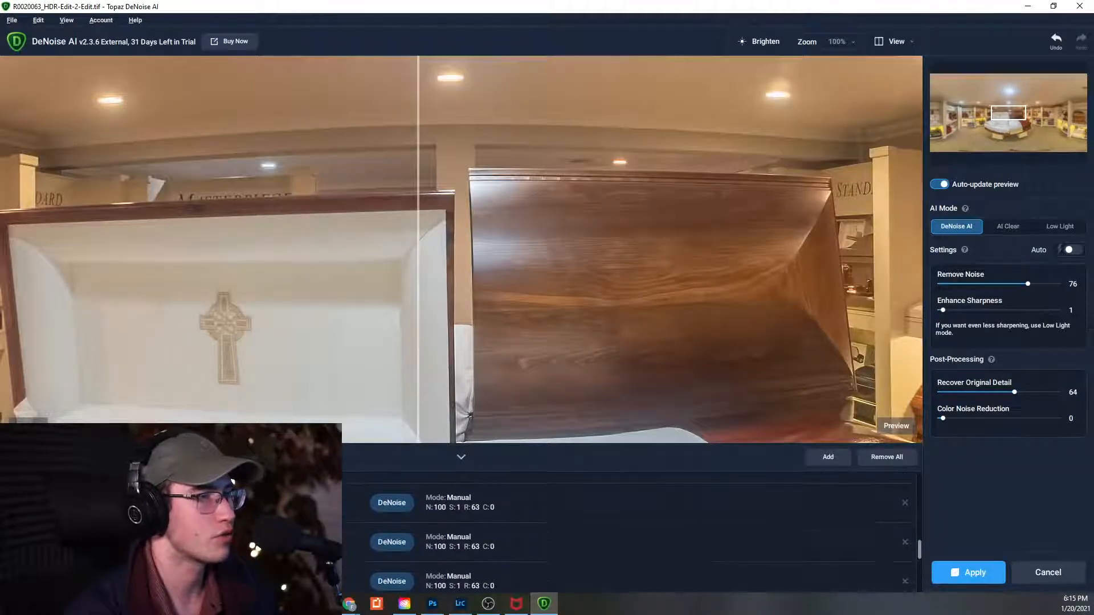
{"action": "scroll", "coordinate": [627, 530], "scroll_direction": "up", "scroll_amount": 3}
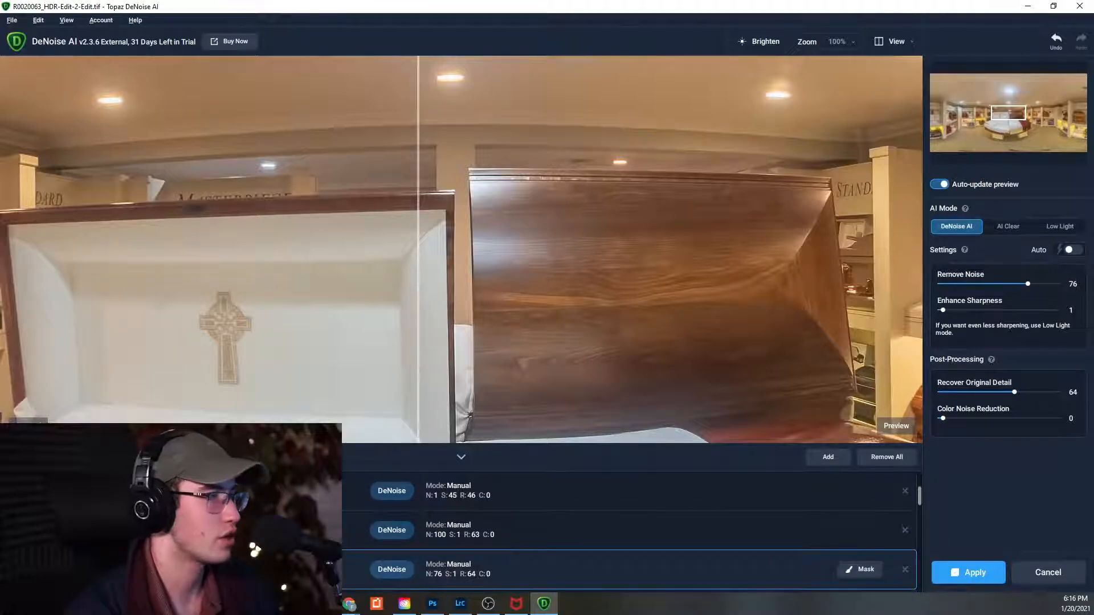
Examine the denoised preview of R0020063 around the open casket with the cross and the caskets on the lit shelves.
{"action": "left_click_drag", "start_coordinate": [518, 342], "coordinate": [480, 375]}
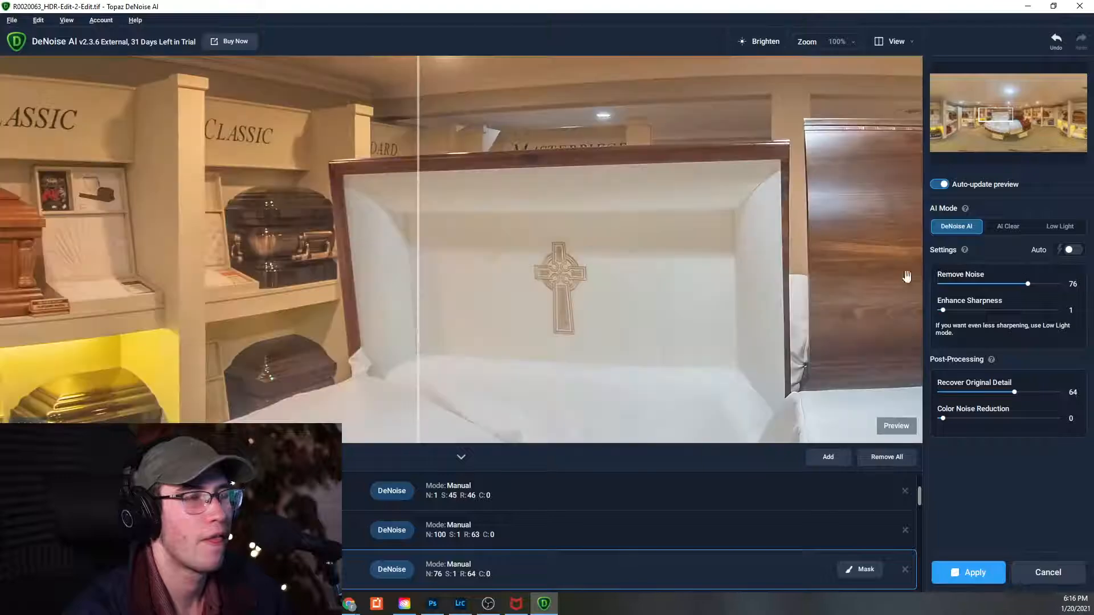
{"action": "left_click_drag", "start_coordinate": [634, 303], "coordinate": [855, 268]}
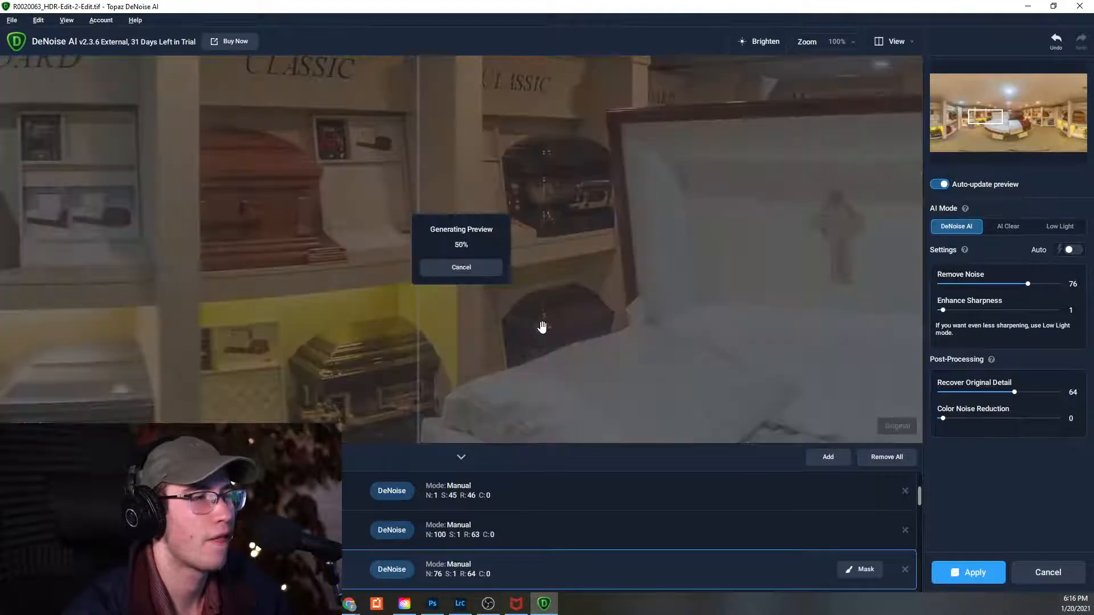
{"action": "left_click_drag", "start_coordinate": [514, 329], "coordinate": [615, 288]}
{"action": "scroll", "coordinate": [529, 516], "scroll_direction": "down", "scroll_amount": 1}
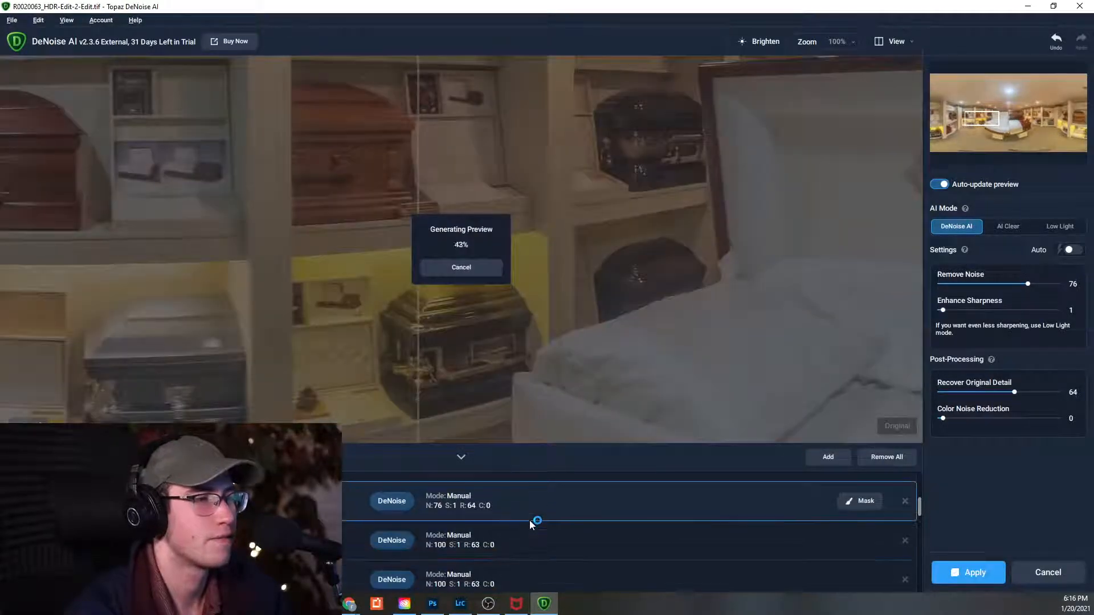
{"action": "scroll", "coordinate": [529, 521], "scroll_direction": "up", "scroll_amount": 2}
{"action": "left_click_drag", "start_coordinate": [472, 319], "coordinate": [728, 286]}
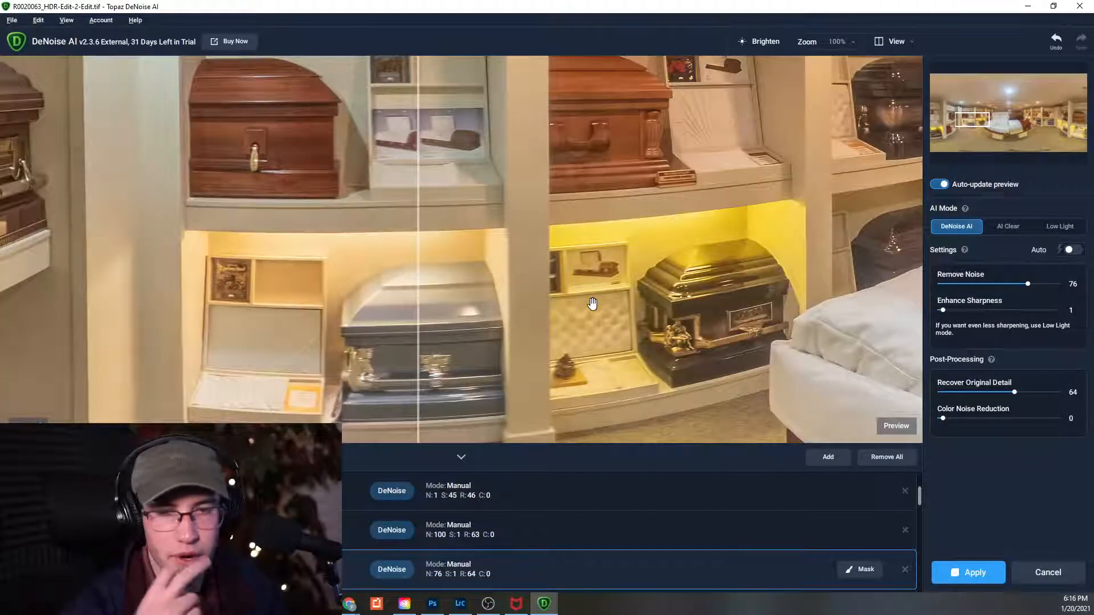
{"action": "left_click_drag", "start_coordinate": [435, 310], "coordinate": [428, 308]}
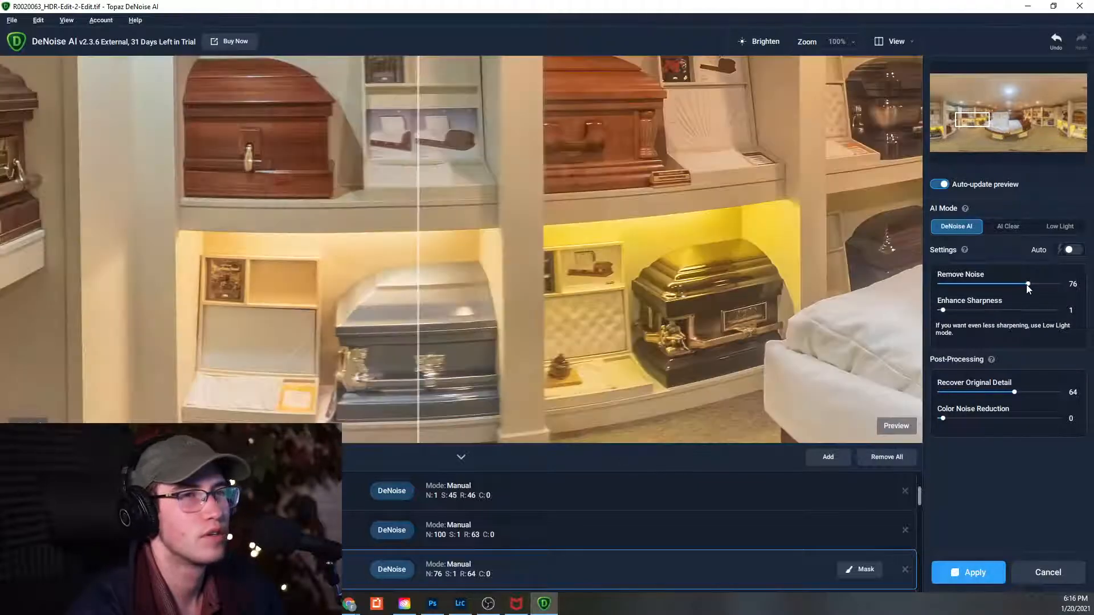
Try Remove Noise 80 and Recover Original Detail 32 on the whole batch, start the export and cancel it.
{"action": "left_click_drag", "start_coordinate": [1047, 286], "coordinate": [1047, 285]}
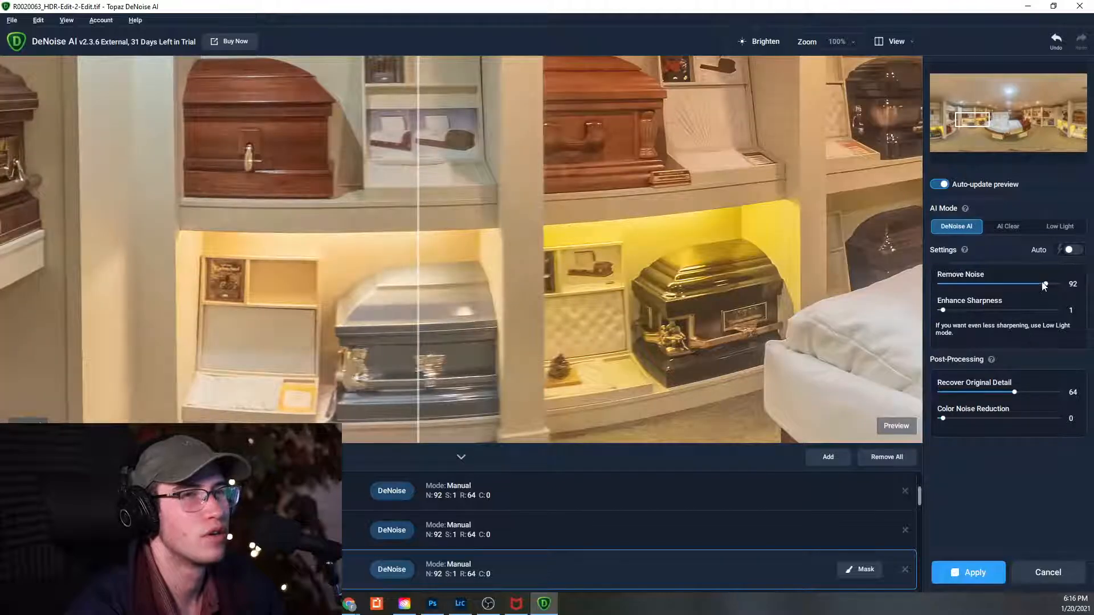
{"action": "left_click_drag", "start_coordinate": [1045, 286], "coordinate": [1033, 285]}
{"action": "left_click_drag", "start_coordinate": [1015, 393], "coordinate": [979, 395]}
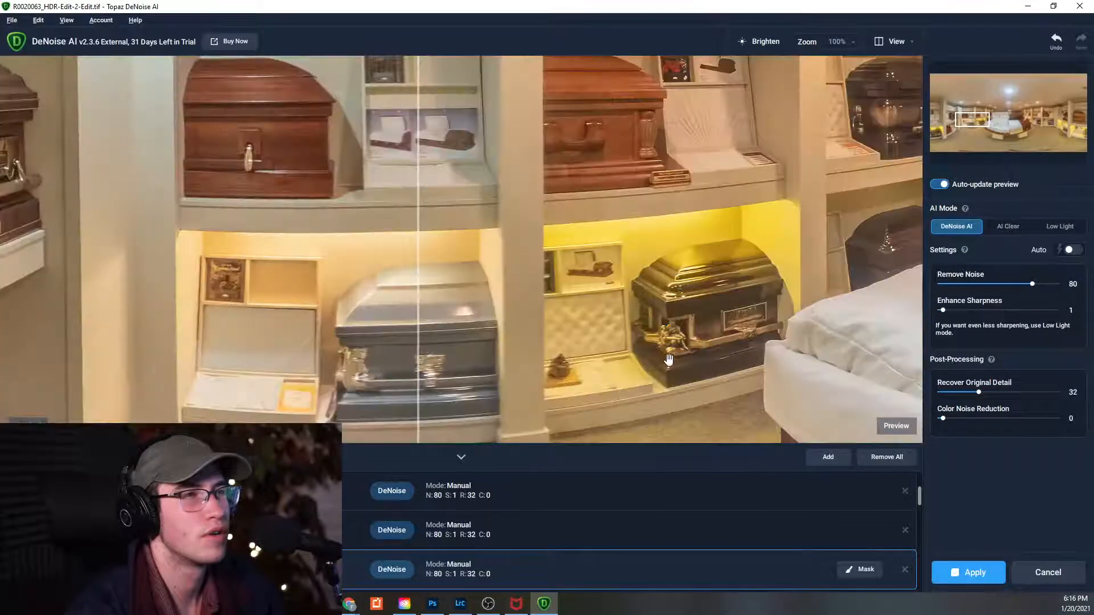
{"action": "left_click_drag", "start_coordinate": [419, 302], "coordinate": [545, 291]}
{"action": "left_click", "coordinate": [972, 580]}
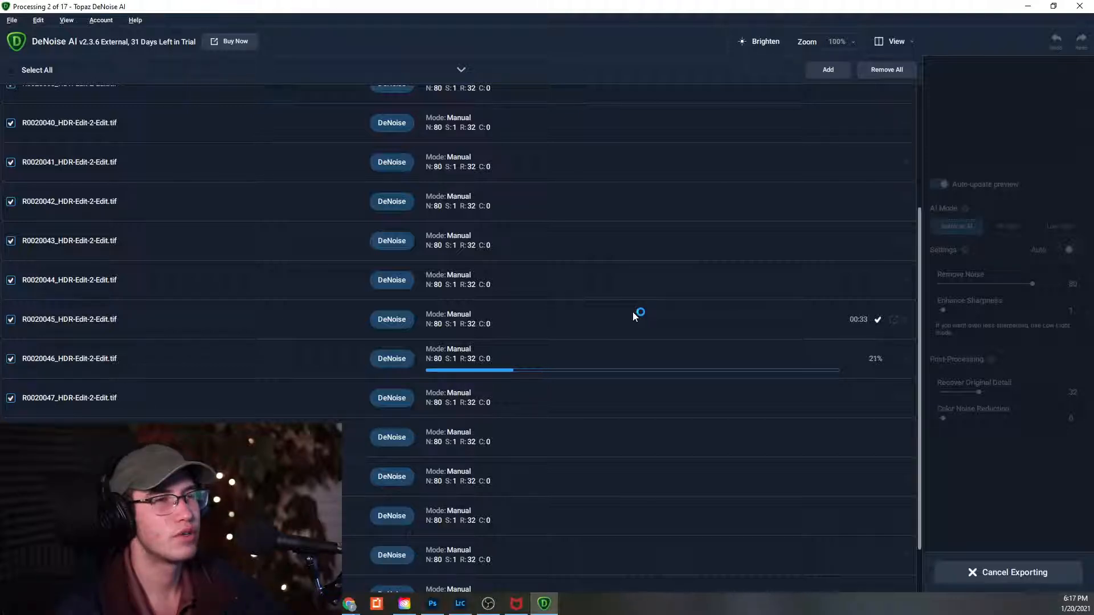
{"action": "left_click", "coordinate": [997, 575]}
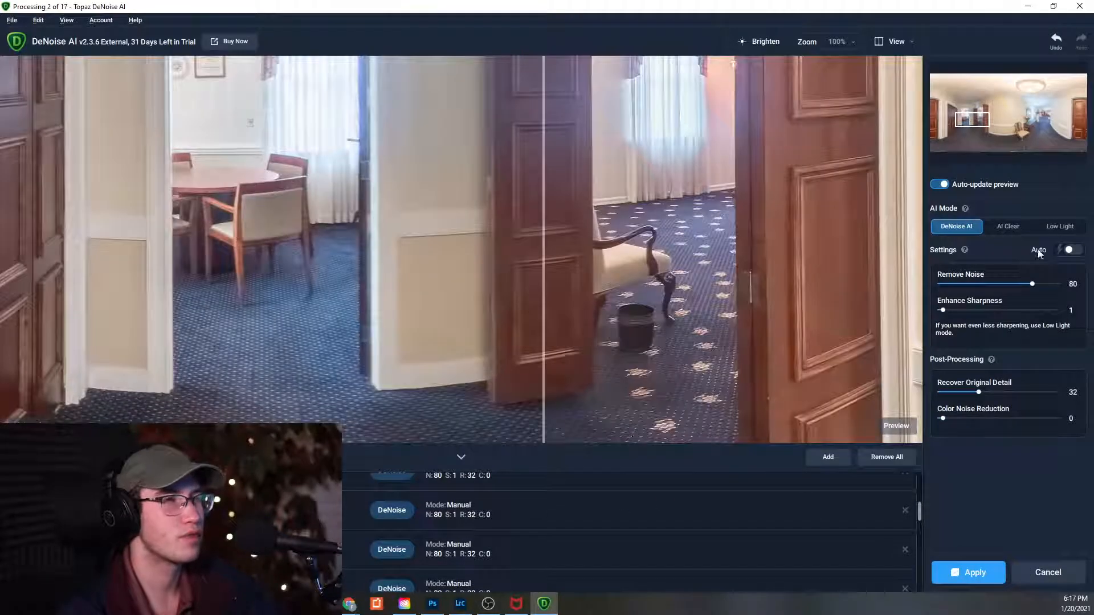
Try automatic settings in DeNoise AI and AI Clear modes, comparing before and after on the hallway doorways, and return to DeNoise AI.
{"action": "left_click", "coordinate": [1069, 251]}
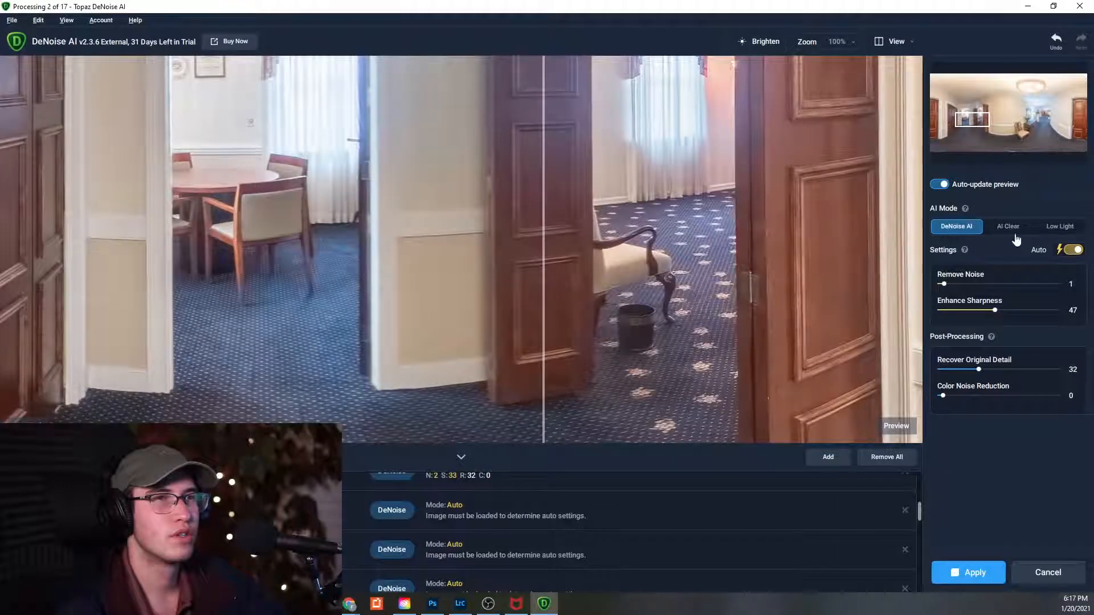
{"action": "left_click_drag", "start_coordinate": [551, 357], "coordinate": [402, 336]}
{"action": "left_click", "coordinate": [1020, 229]}
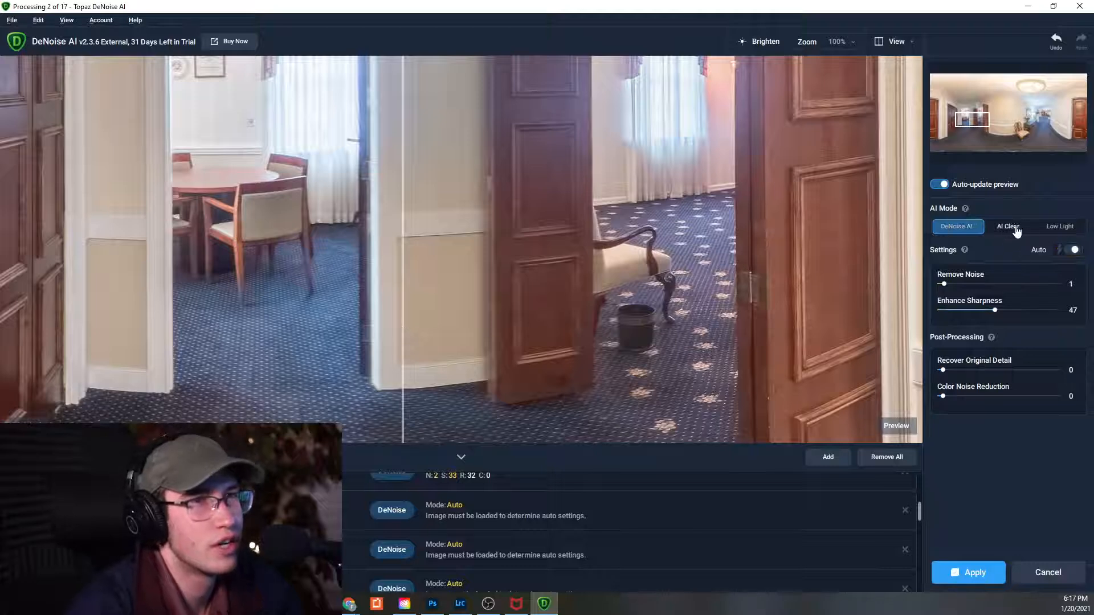
{"action": "left_click_drag", "start_coordinate": [447, 379], "coordinate": [342, 364]}
{"action": "left_click", "coordinate": [1074, 251]}
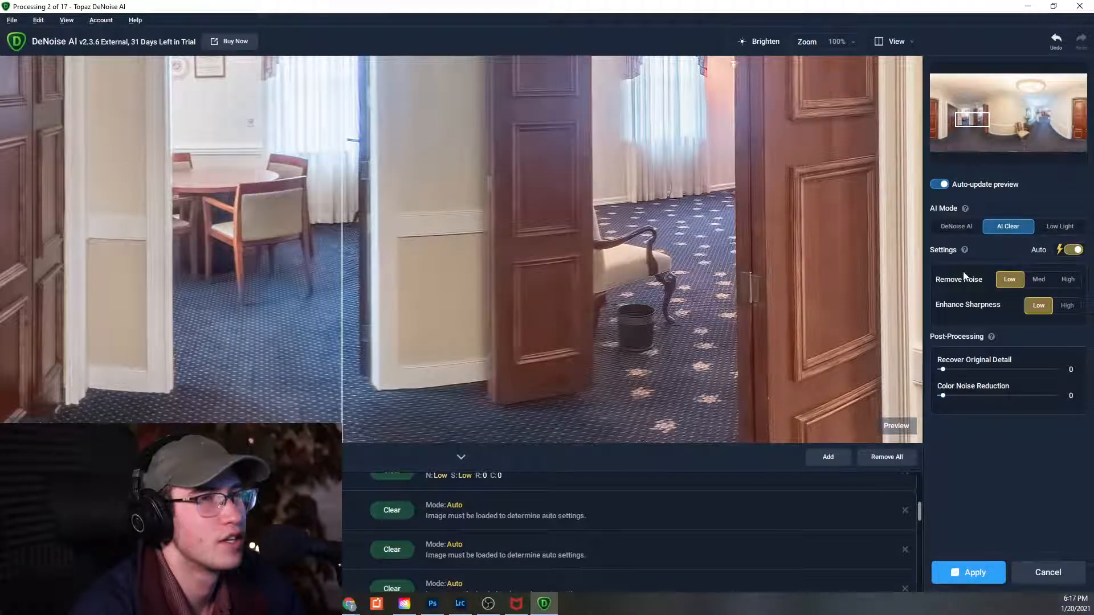
{"action": "left_click", "coordinate": [956, 228]}
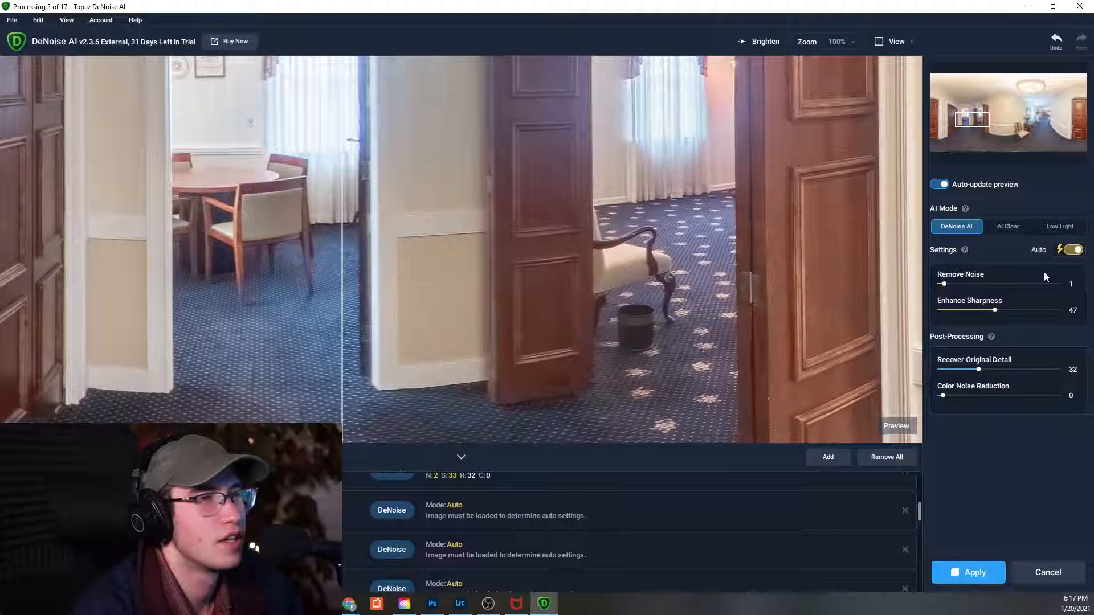
Try Enhance Sharpness 15 with Remove Noise at 81, 100 and 55 on the hallway panorama.
{"action": "left_click_drag", "start_coordinate": [986, 286], "coordinate": [1033, 284]}
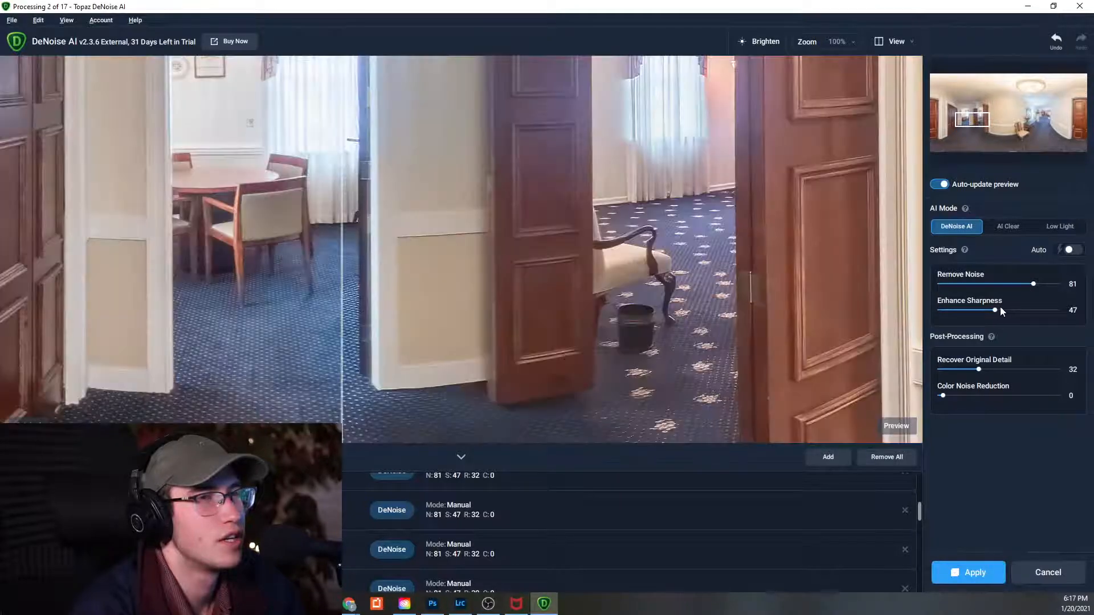
{"action": "left_click_drag", "start_coordinate": [1001, 309], "coordinate": [956, 309]}
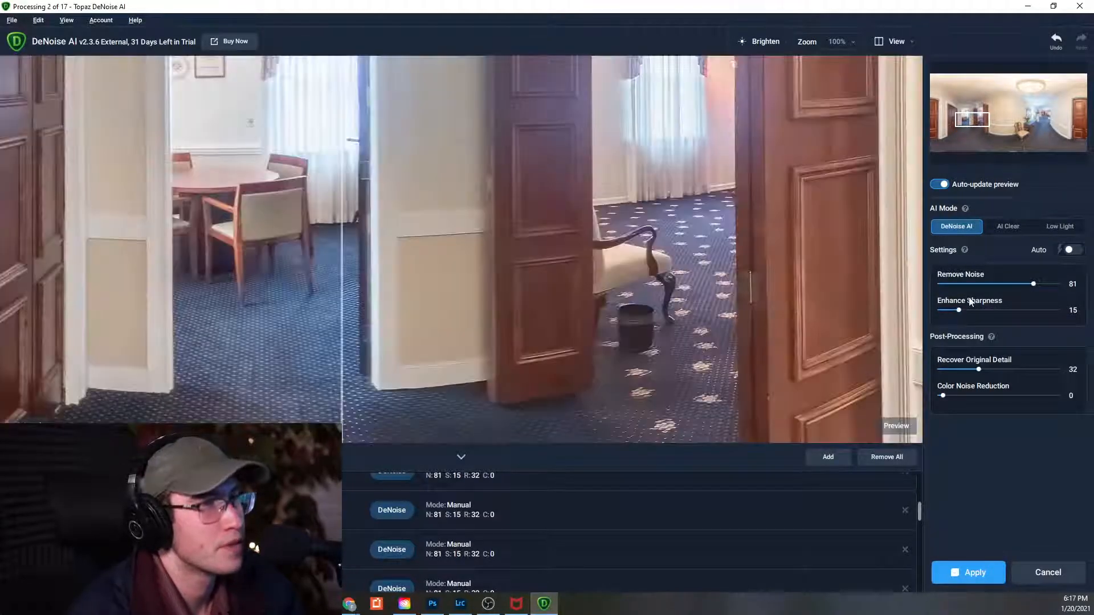
{"action": "left_click_drag", "start_coordinate": [1063, 284], "coordinate": [1060, 284]}
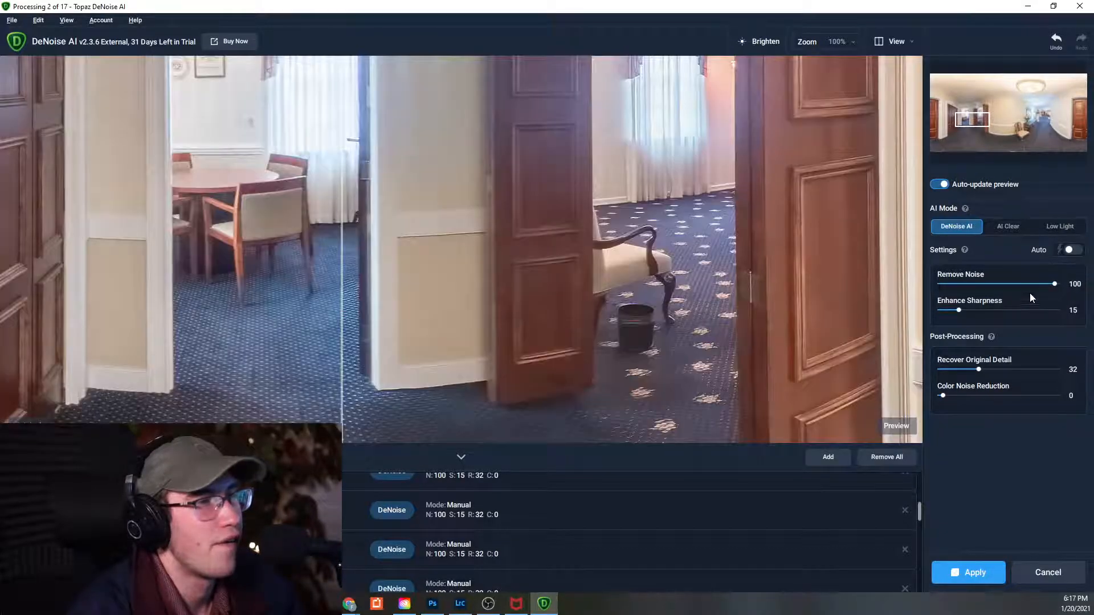
{"action": "left_click_drag", "start_coordinate": [1043, 284], "coordinate": [1005, 284]}
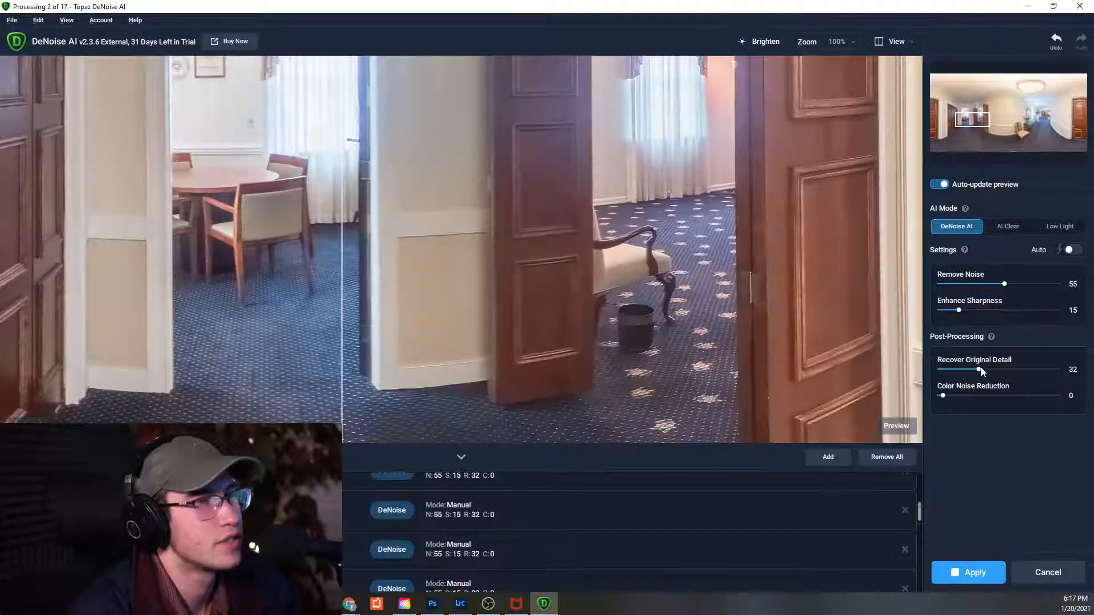
Try Recover Original Detail 0, set it to 28, and compare before and after across the hallway doorways.
{"action": "left_click_drag", "start_coordinate": [979, 370], "coordinate": [934, 387]}
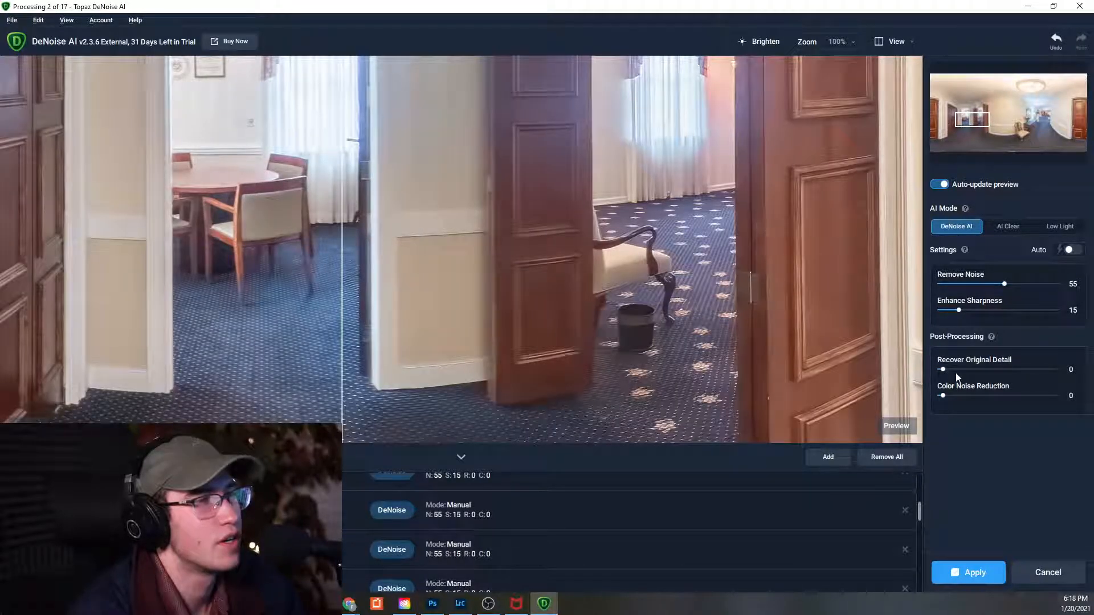
{"action": "left_click_drag", "start_coordinate": [342, 297], "coordinate": [123, 308]}
{"action": "left_click_drag", "start_coordinate": [76, 314], "coordinate": [458, 311]}
{"action": "left_click", "coordinate": [976, 369]}
{"action": "left_click_drag", "start_coordinate": [459, 321], "coordinate": [86, 342]}
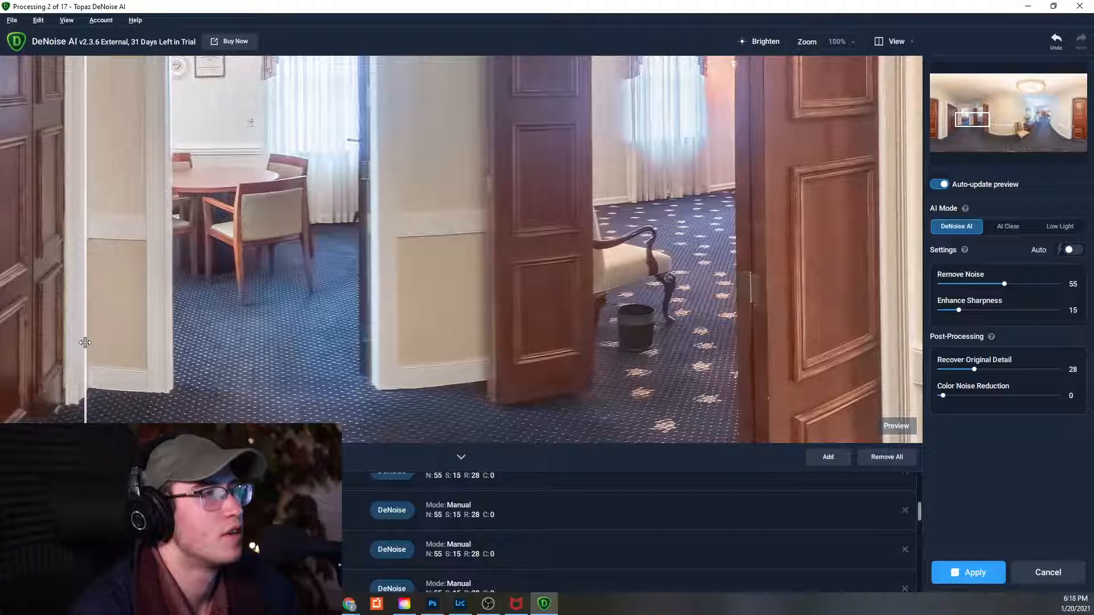
View the whole hallway panorama at fit zoom, accept the large-preview warning, and cancel generating the preview.
{"action": "left_click", "coordinate": [837, 41]}
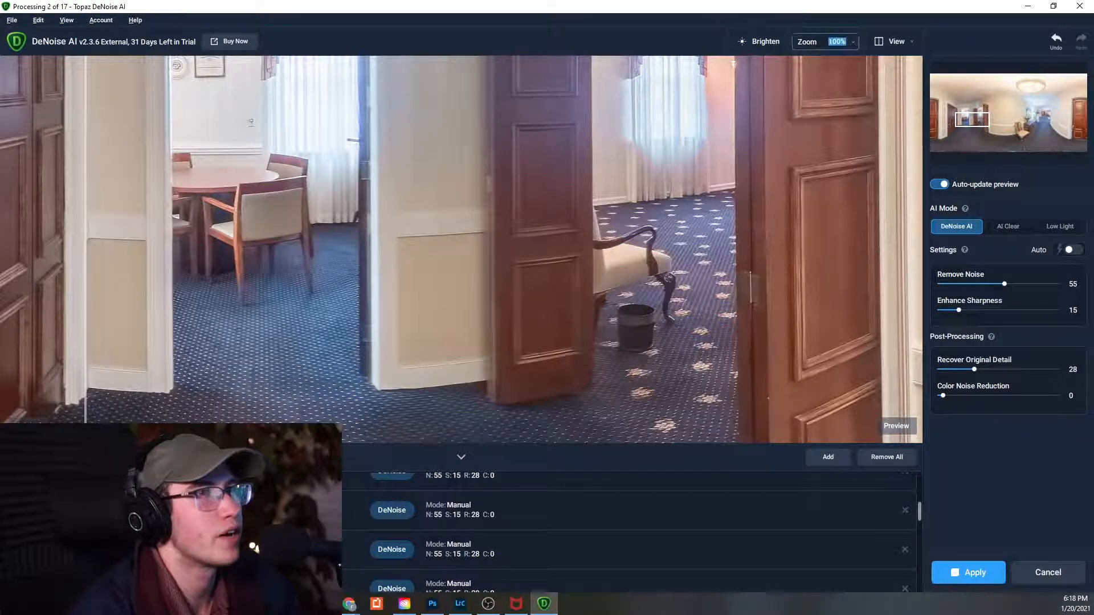
{"action": "left_click", "coordinate": [812, 49]}
{"action": "left_click", "coordinate": [802, 77]}
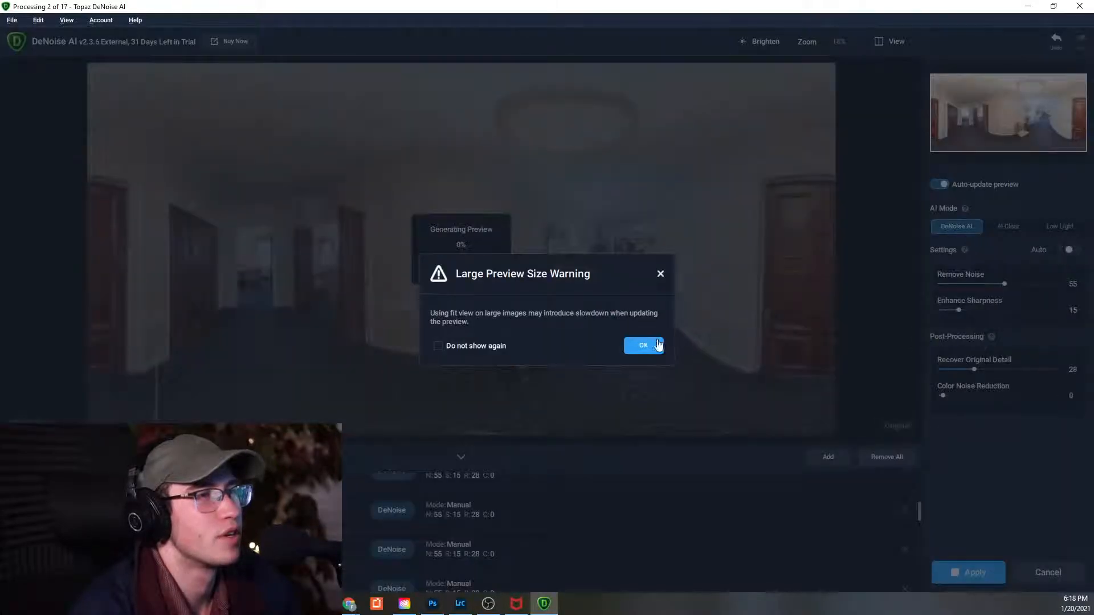
{"action": "left_click", "coordinate": [643, 345]}
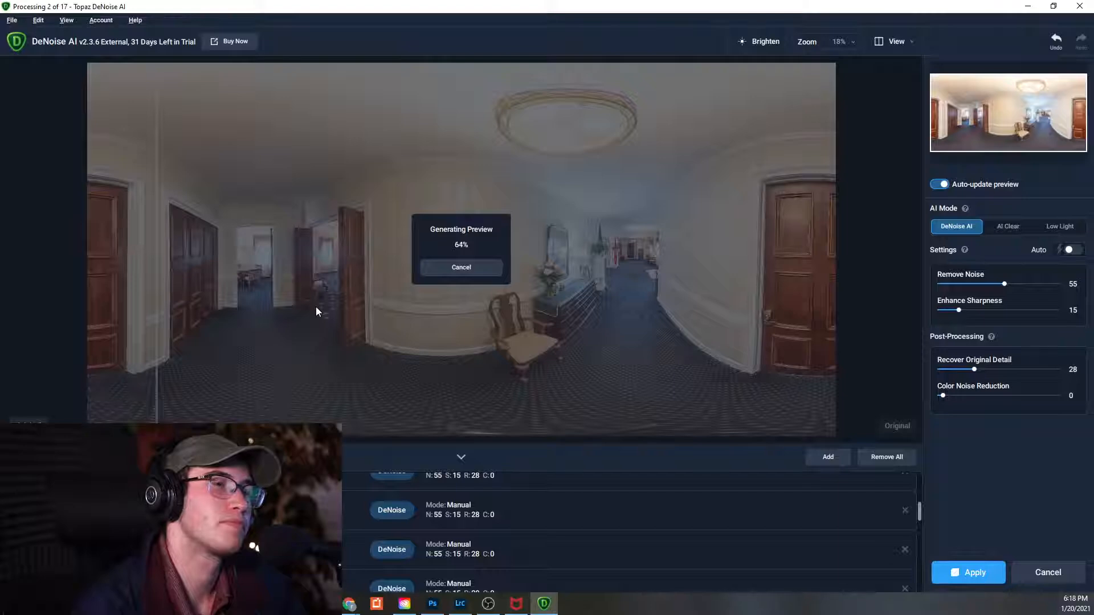
{"action": "left_click", "coordinate": [450, 269]}
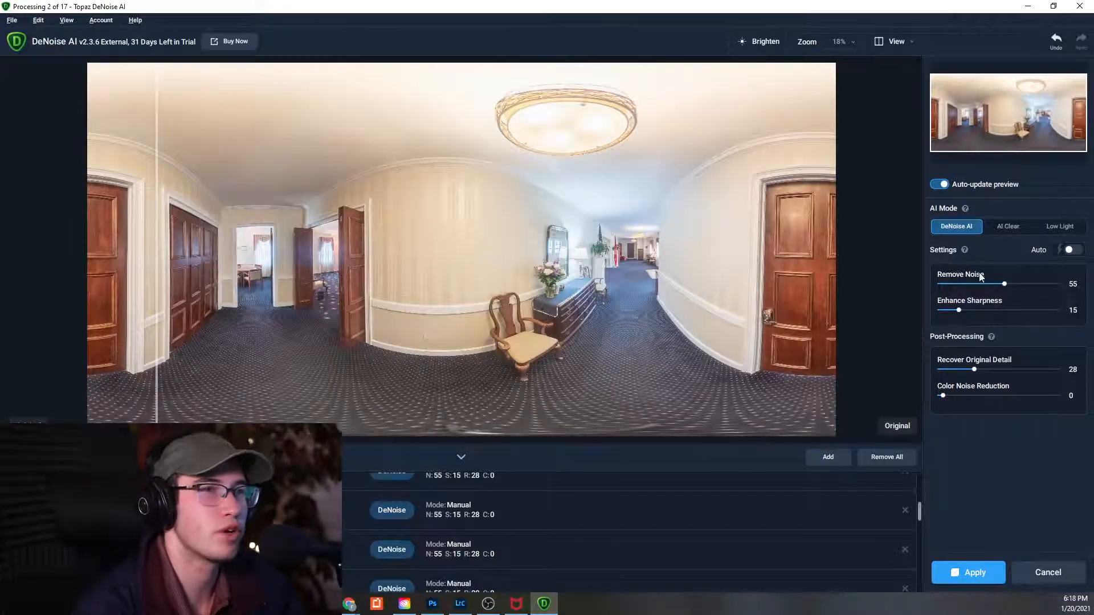
Switch the batch to automatic settings, cancel the full-image preview, and preview the hallway doorways at 100% zoom.
{"action": "left_click", "coordinate": [1074, 250]}
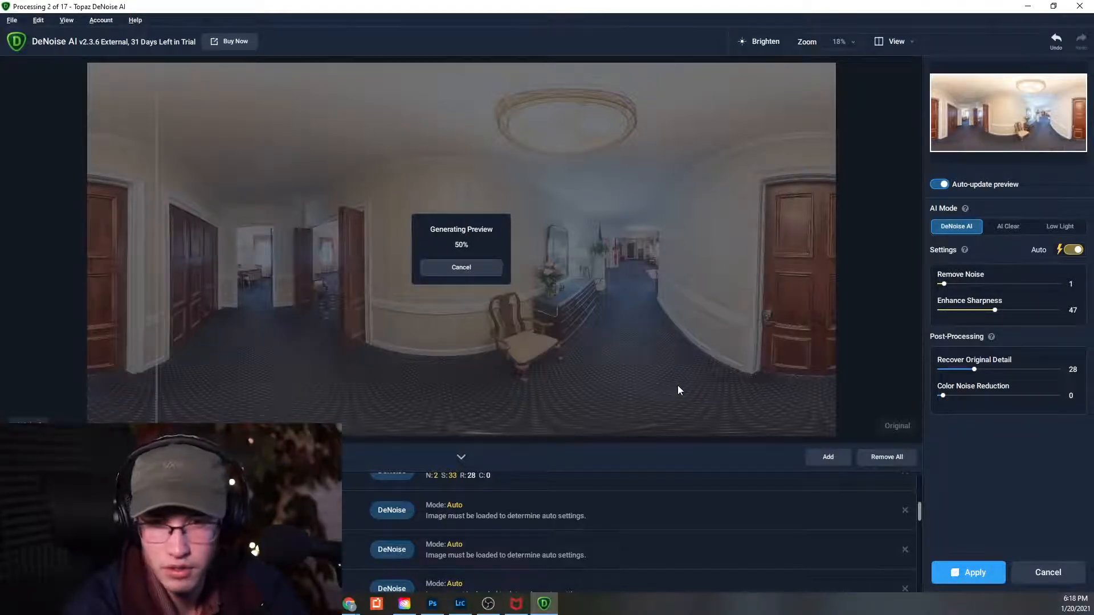
{"action": "left_click", "coordinate": [458, 269]}
{"action": "left_click", "coordinate": [803, 43]}
{"action": "left_click", "coordinate": [789, 84]}
{"action": "left_click", "coordinate": [807, 41]}
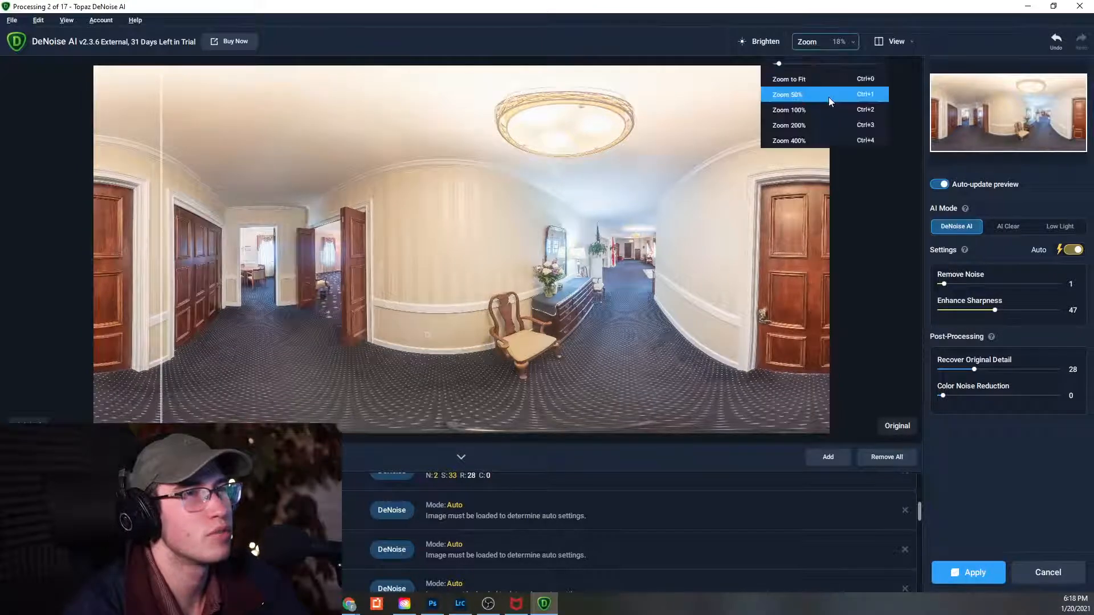
{"action": "left_click", "coordinate": [789, 110]}
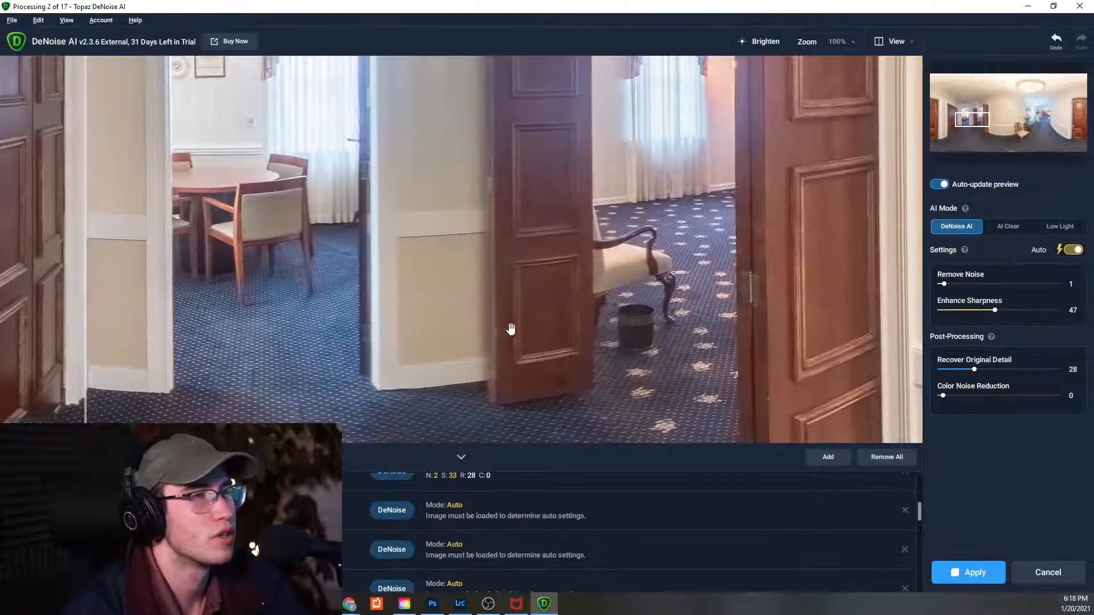
{"action": "left_click_drag", "start_coordinate": [510, 326], "coordinate": [487, 279]}
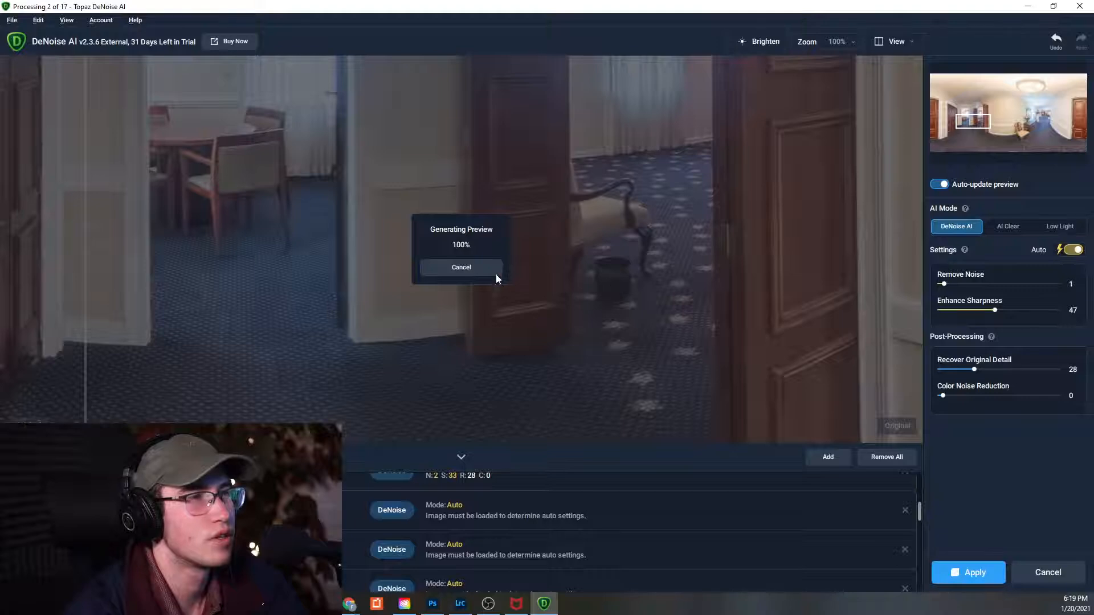
Set Remove Noise to 67, Enhance Sharpness to 11 and Recover Original Detail to 23, and compare before and after at the hallway doorways.
{"action": "left_click", "coordinate": [494, 272]}
{"action": "left_click_drag", "start_coordinate": [86, 335], "coordinate": [477, 320]}
{"action": "left_click_drag", "start_coordinate": [965, 284], "coordinate": [1019, 284]}
{"action": "left_click_drag", "start_coordinate": [974, 369], "coordinate": [969, 369]}
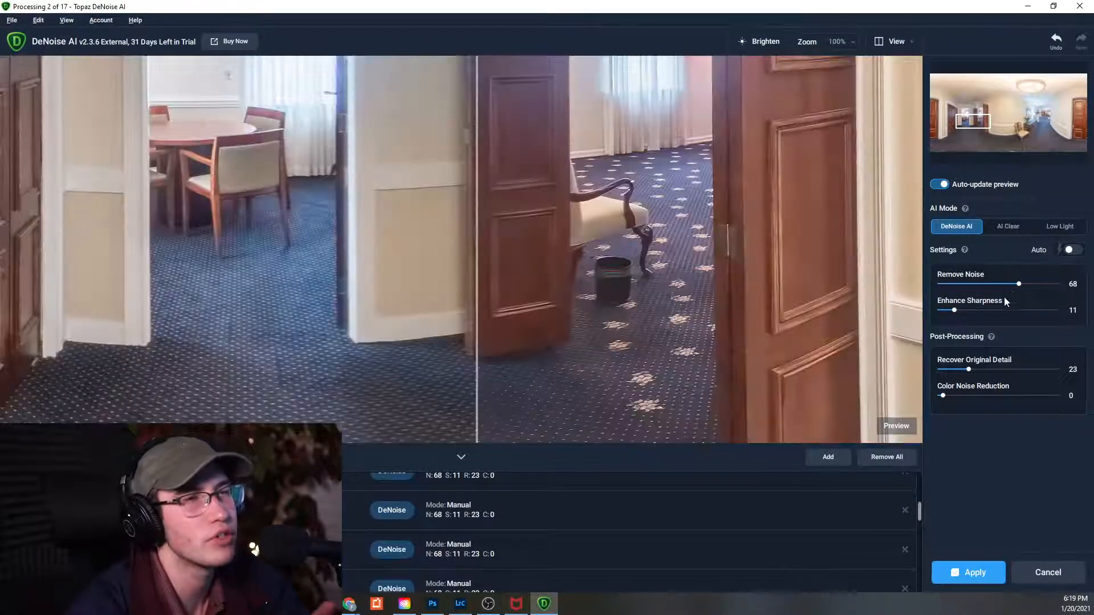
{"action": "left_click_drag", "start_coordinate": [1020, 285], "coordinate": [1018, 287]}
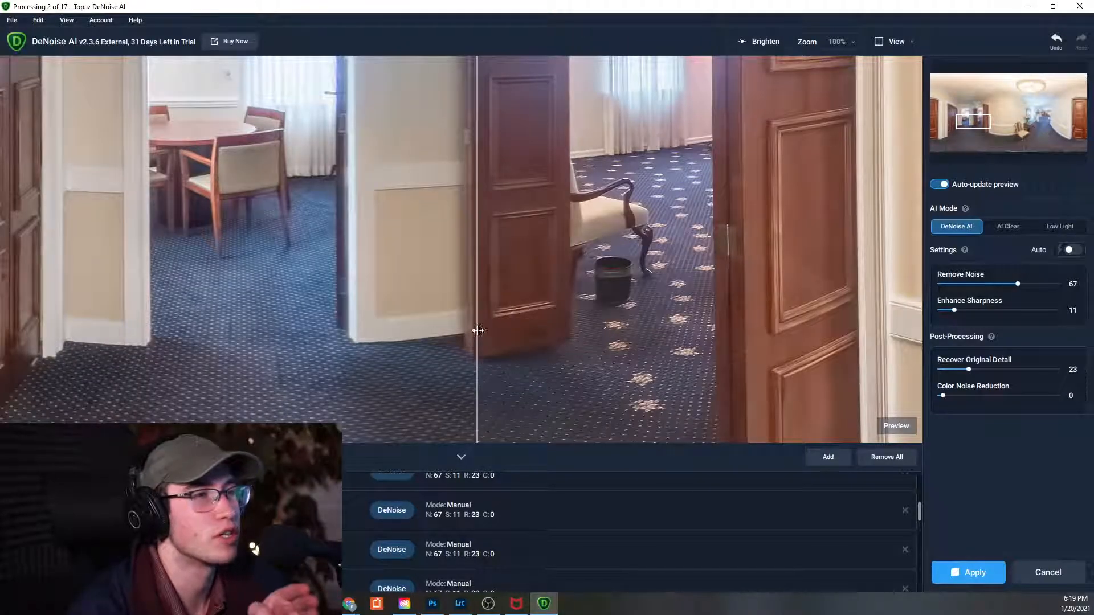
{"action": "left_click_drag", "start_coordinate": [476, 332], "coordinate": [481, 333]}
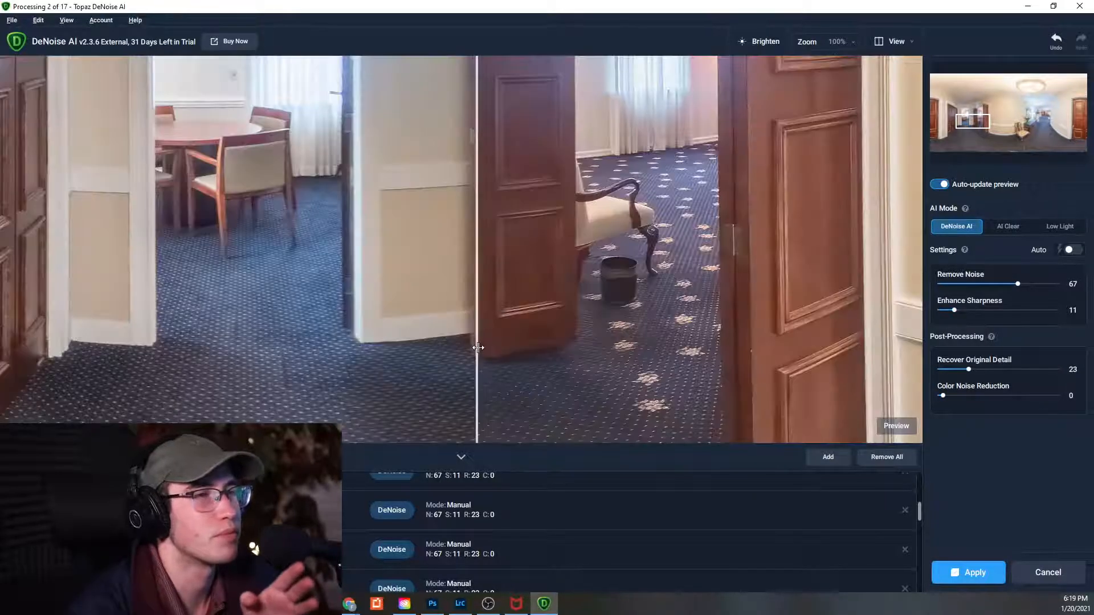
{"action": "left_click_drag", "start_coordinate": [478, 339], "coordinate": [499, 320]}
Set Recover Original Detail to 36, compare the hallway doorways, and apply the denoise settings to the whole batch.
{"action": "left_click_drag", "start_coordinate": [971, 371], "coordinate": [983, 369]}
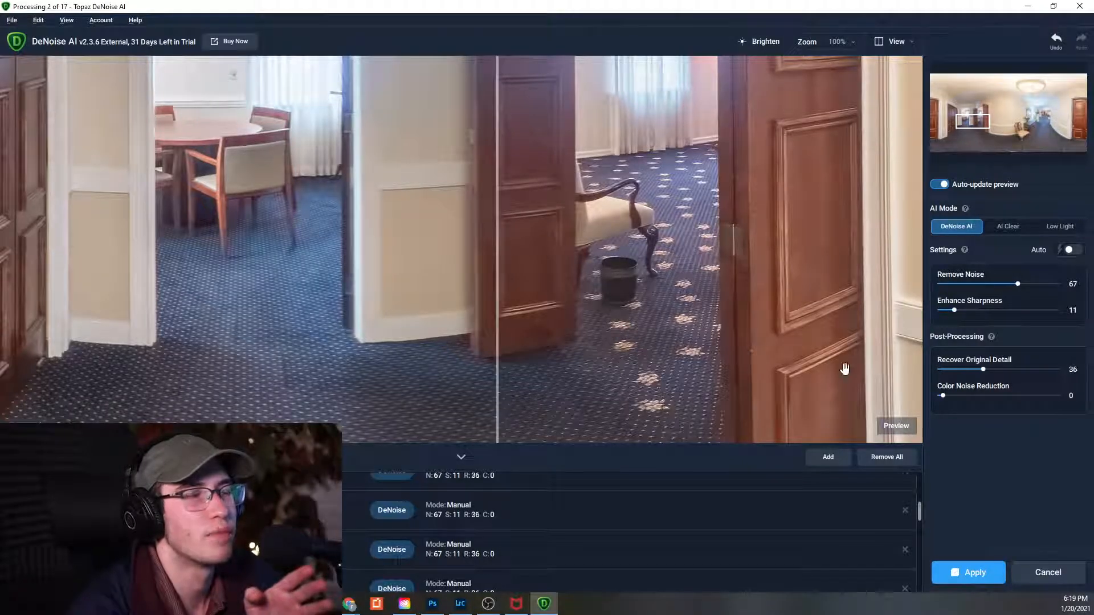
{"action": "left_click_drag", "start_coordinate": [498, 337], "coordinate": [566, 342]}
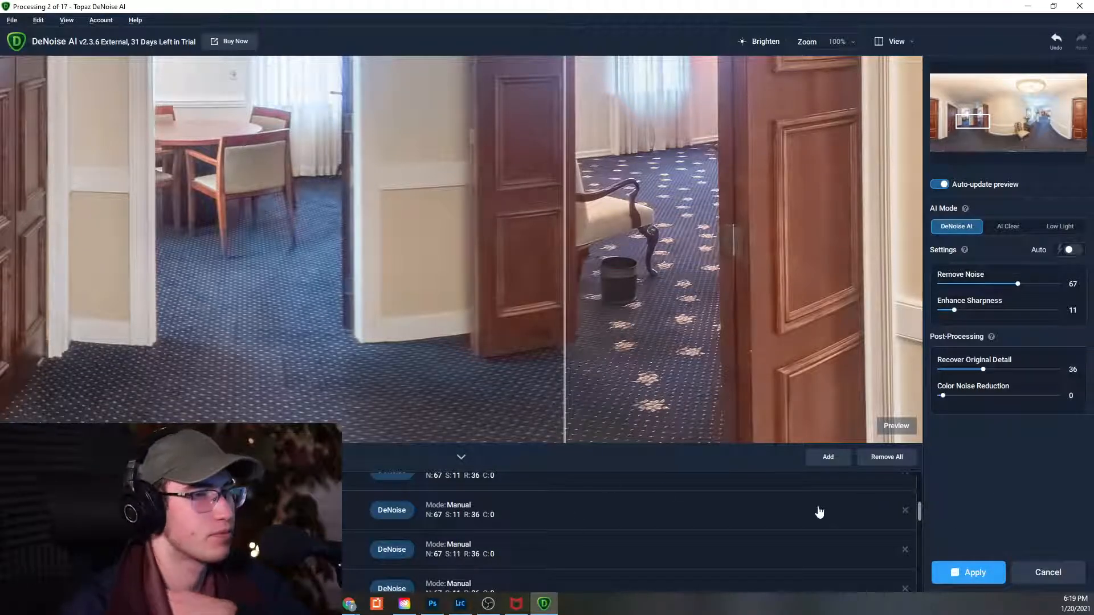
{"action": "left_click", "coordinate": [968, 573]}
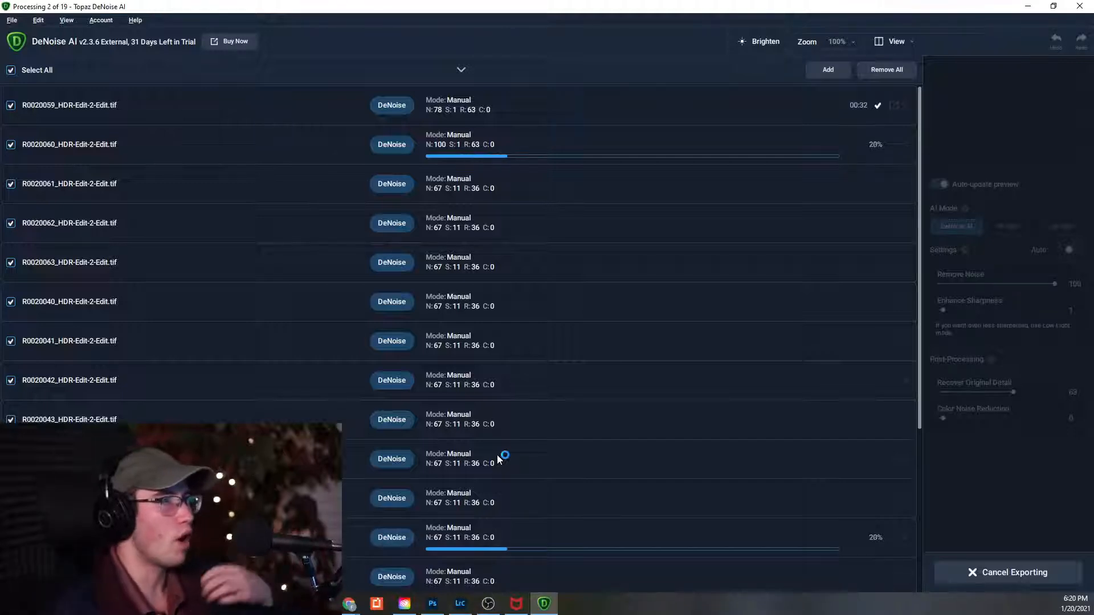
Examine the batch queue for each panorama's denoise settings and export progress.
{"action": "scroll", "coordinate": [587, 413], "scroll_direction": "down", "scroll_amount": 3}
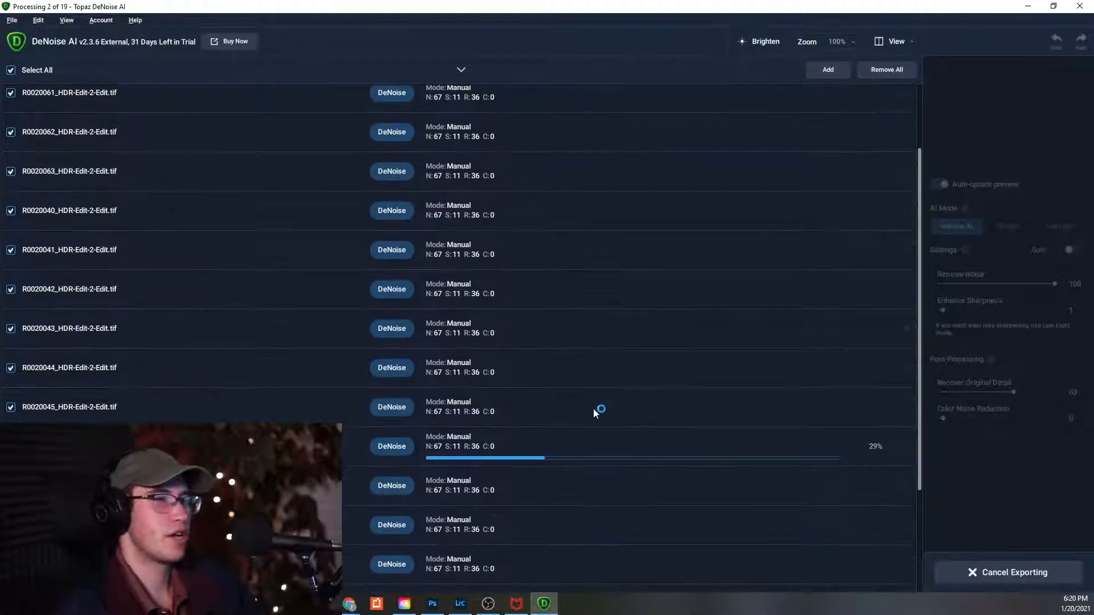
{"action": "scroll", "coordinate": [596, 425], "scroll_direction": "up", "scroll_amount": 3}
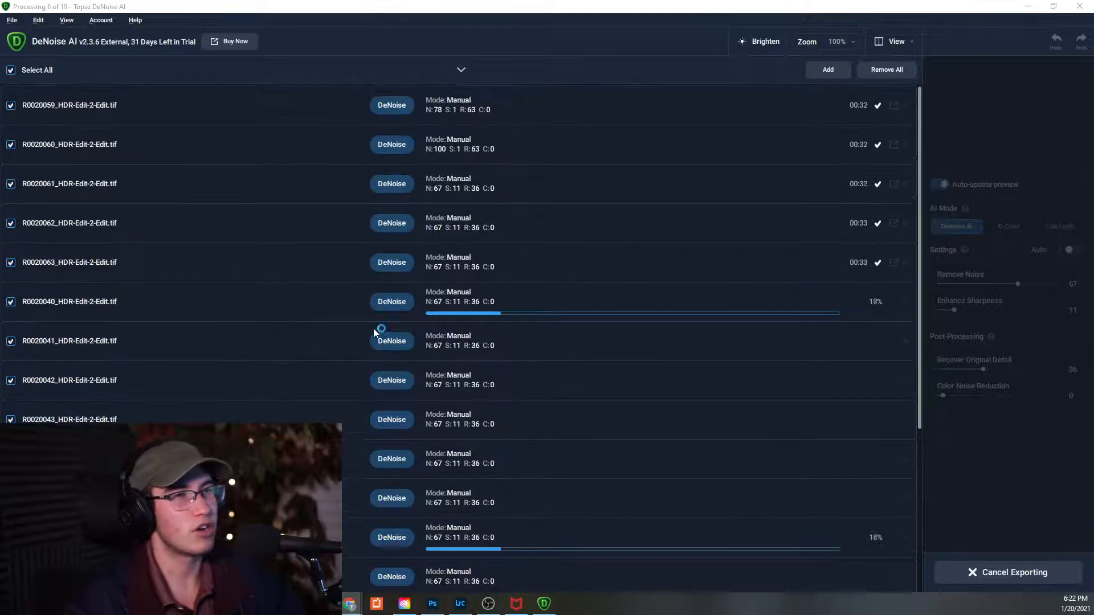
{"action": "scroll", "coordinate": [323, 320], "scroll_direction": "down", "scroll_amount": 1}
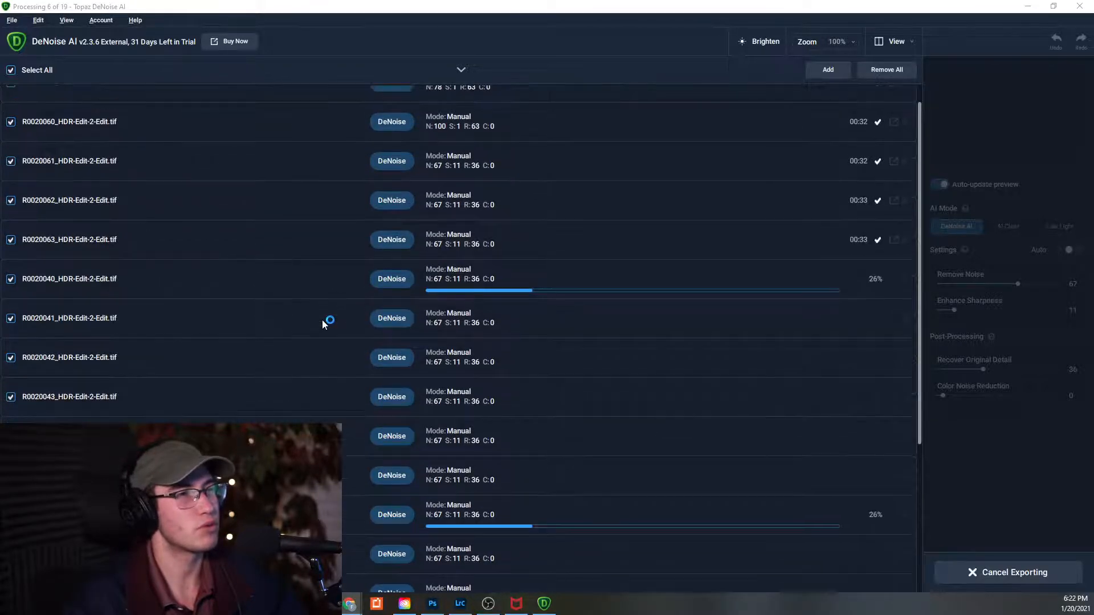
{"action": "scroll", "coordinate": [322, 320], "scroll_direction": "up", "scroll_amount": 1}
{"action": "scroll", "coordinate": [323, 319], "scroll_direction": "down", "scroll_amount": 2}
{"action": "scroll", "coordinate": [323, 319], "scroll_direction": "up", "scroll_amount": 1}
{"action": "scroll", "coordinate": [322, 320], "scroll_direction": "up", "scroll_amount": 1}
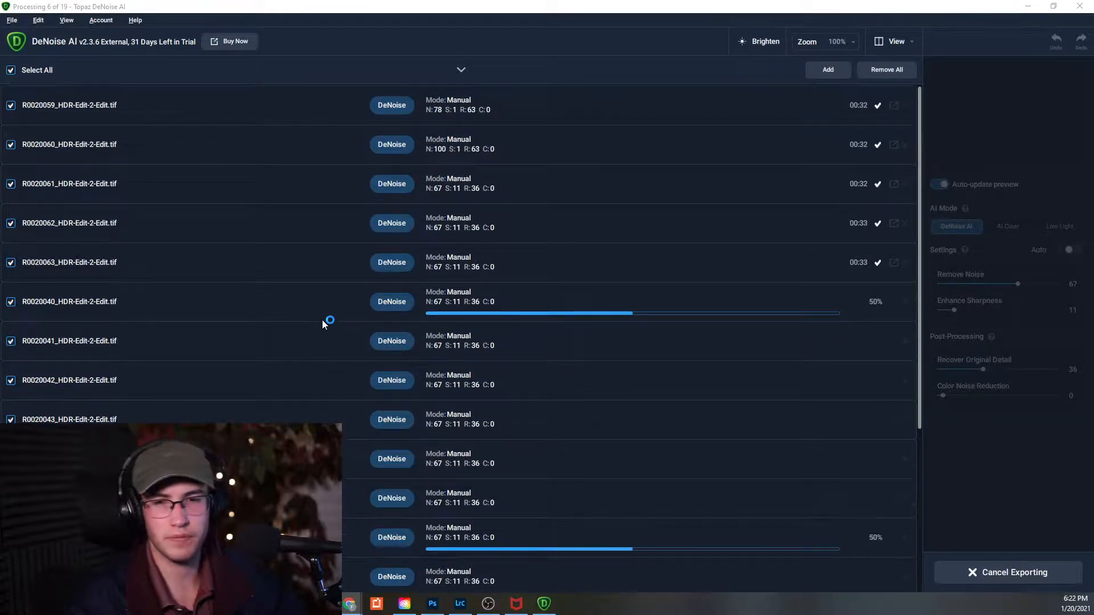
{"action": "scroll", "coordinate": [323, 320], "scroll_direction": "down", "scroll_amount": 2}
{"action": "scroll", "coordinate": [323, 320], "scroll_direction": "up", "scroll_amount": 2}
{"action": "scroll", "coordinate": [323, 320], "scroll_direction": "down", "scroll_amount": 3}
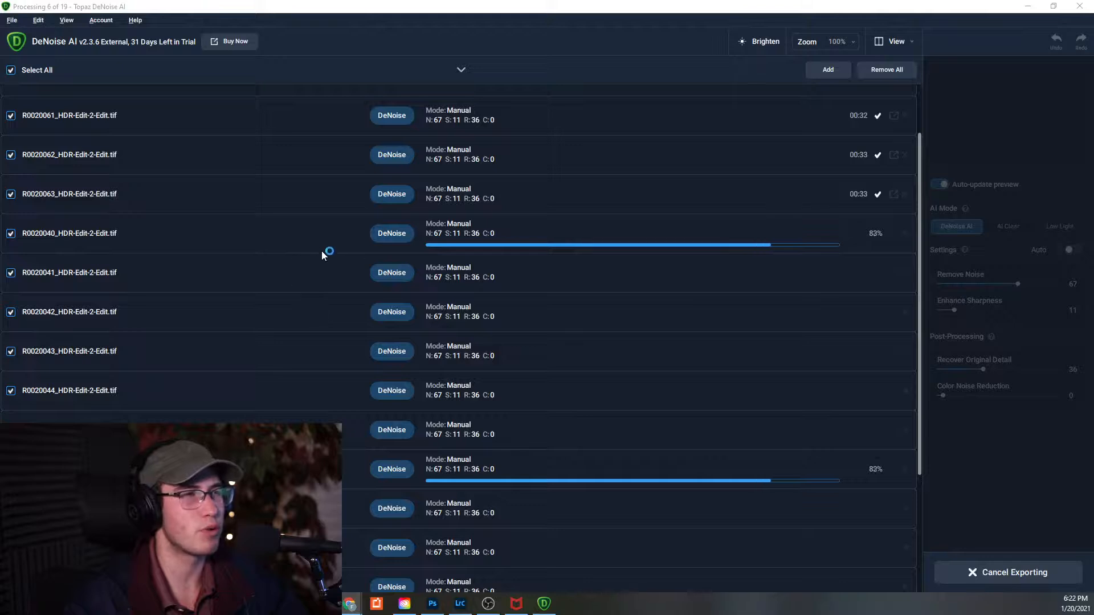
{"action": "scroll", "coordinate": [322, 250], "scroll_direction": "up", "scroll_amount": 3}
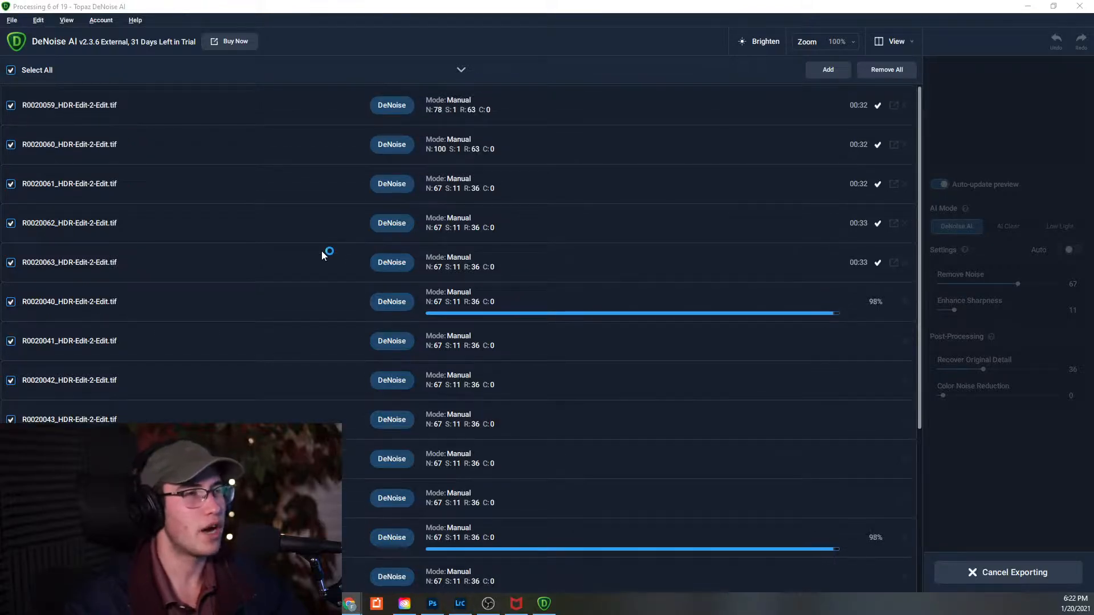
{"action": "scroll", "coordinate": [326, 279], "scroll_direction": "down", "scroll_amount": 2}
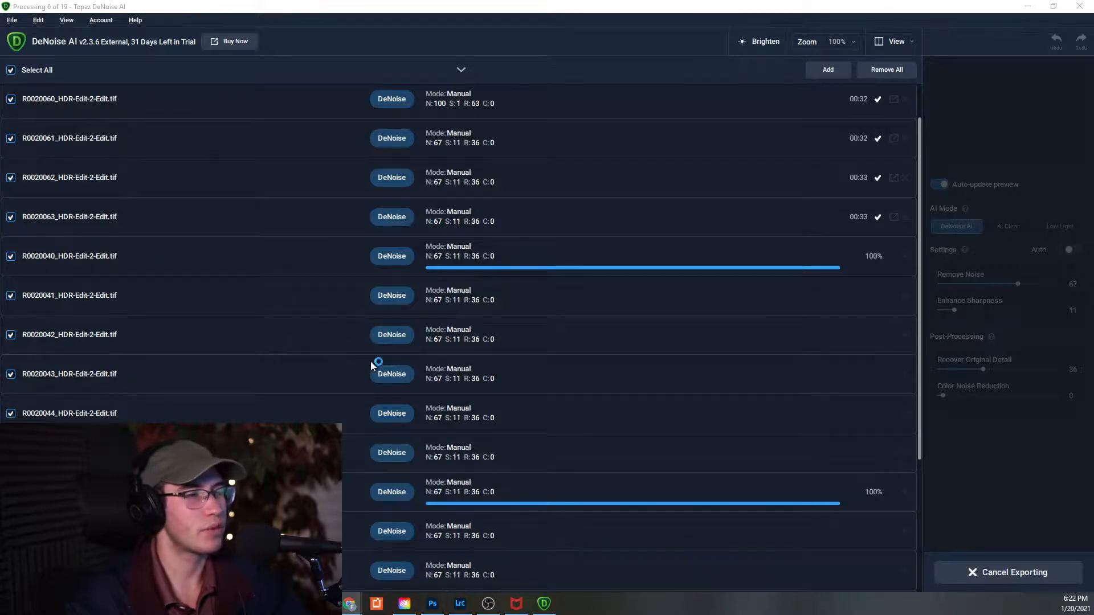